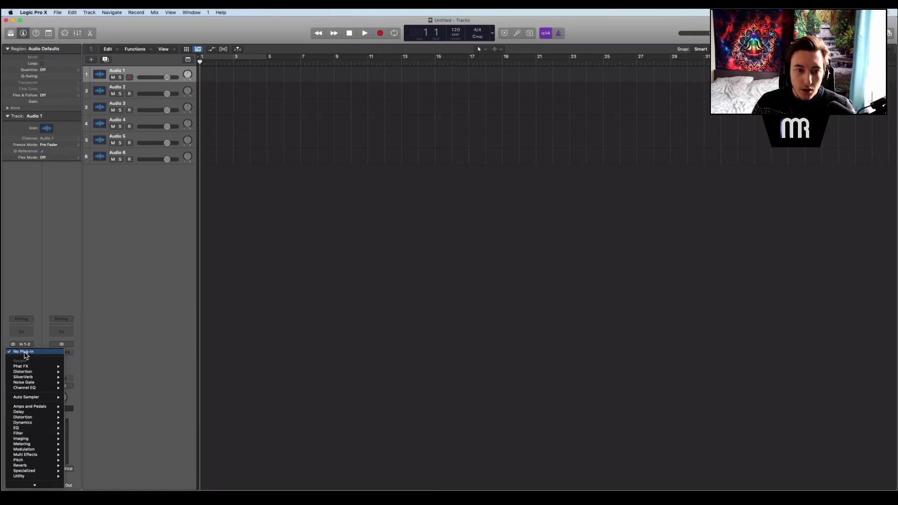
Step: Insert two stereo Channel EQs followed by a stereo Phat FX on the Audio 1 track
mouse_move(46, 388)
left_click(78, 387)
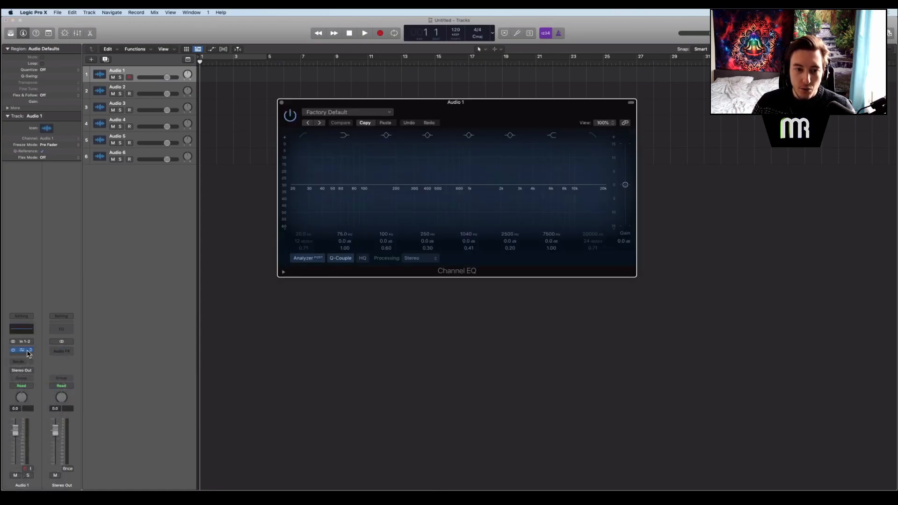
left_click_drag(24, 350, 25, 359)
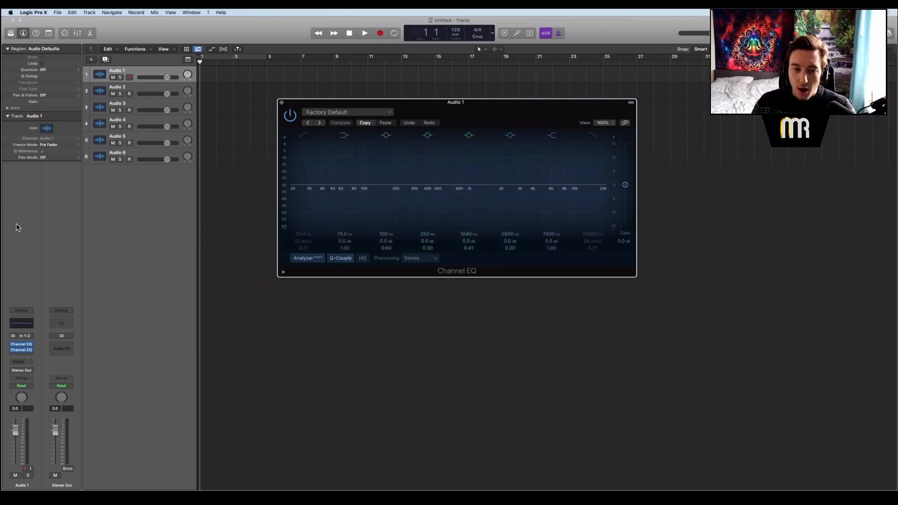
left_click(28, 356)
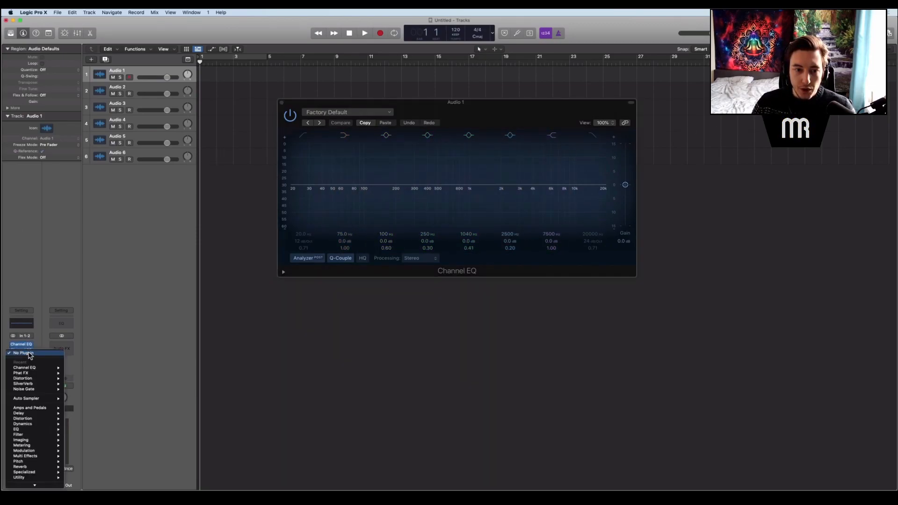
mouse_move(38, 374)
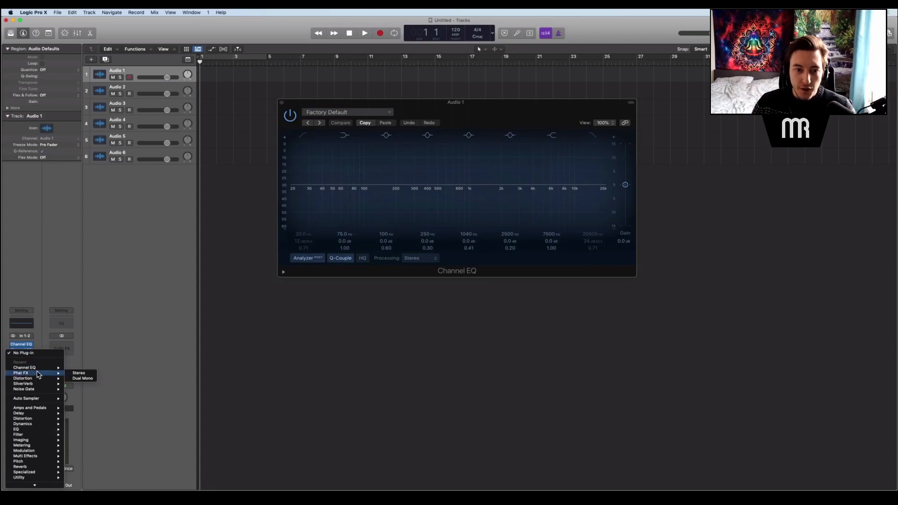
left_click(79, 374)
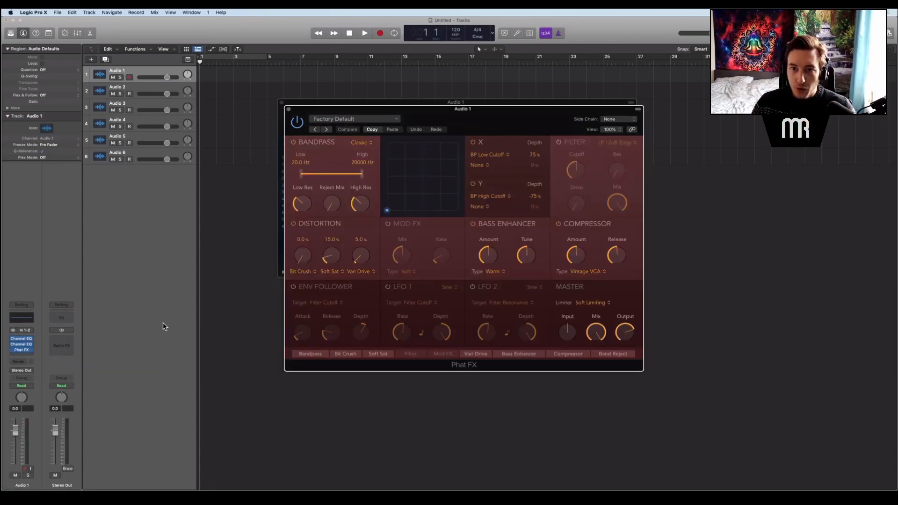
Step: Load the New preset in Phat FX and close both open plug-in windows
left_click(364, 119)
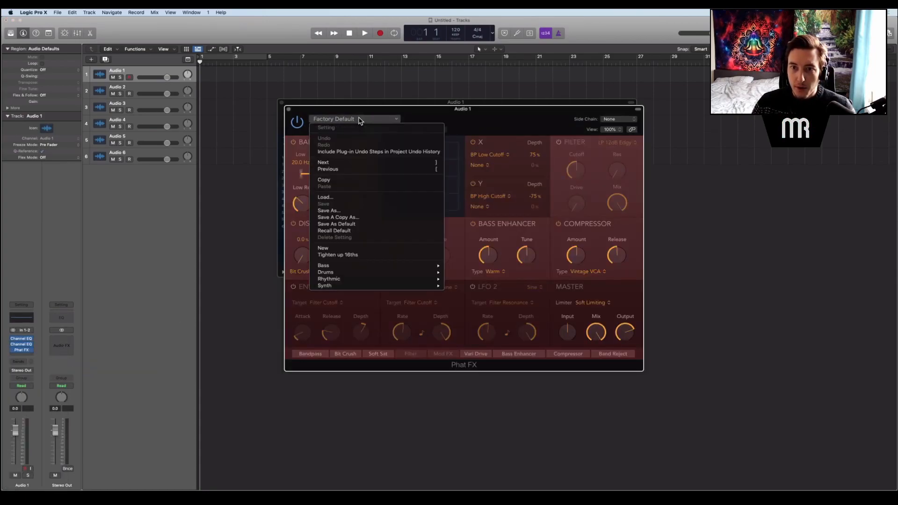
left_click(366, 248)
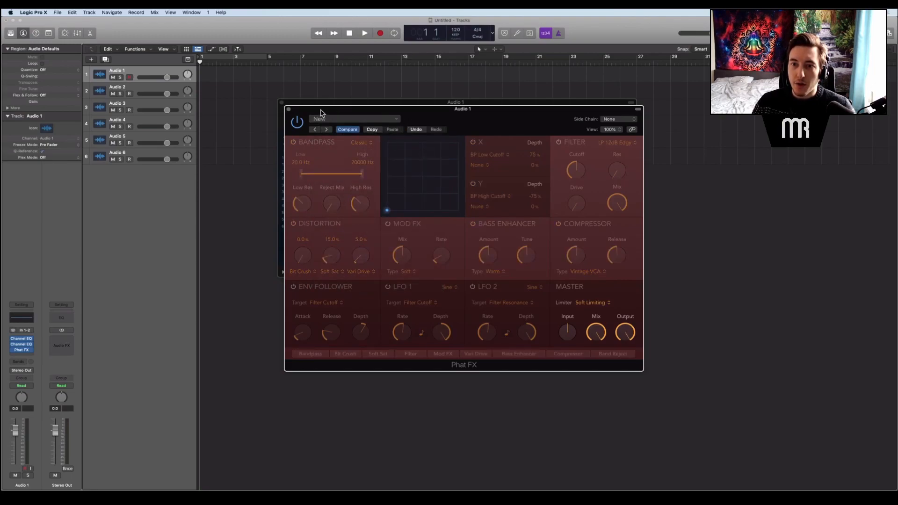
left_click_drag(327, 112, 268, 111)
left_click(232, 110)
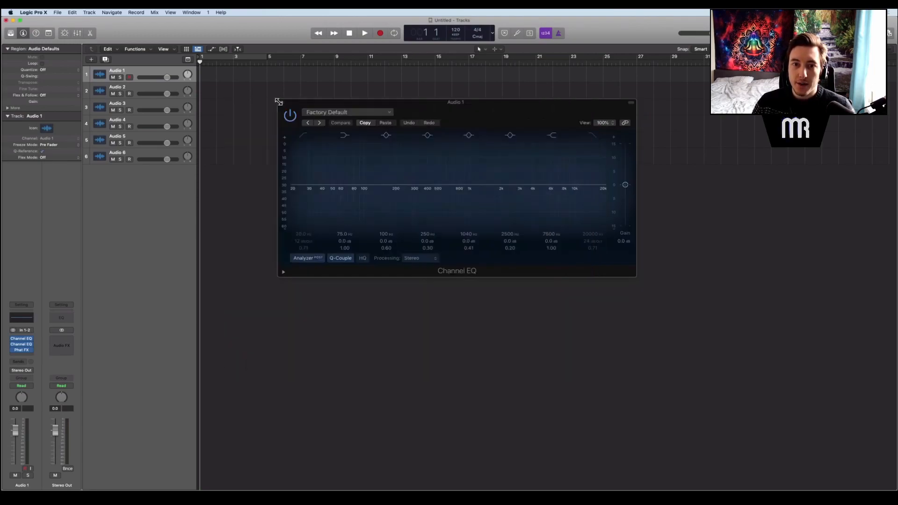
left_click(281, 103)
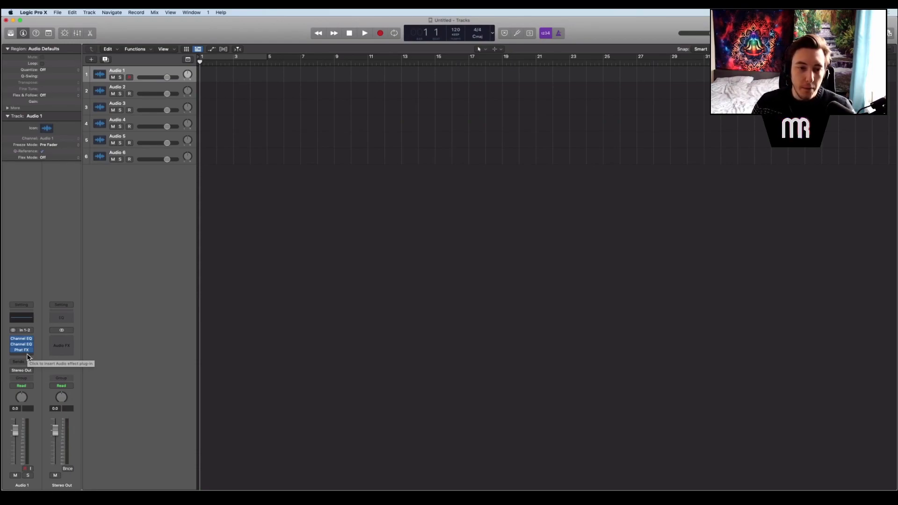
left_click(145, 93)
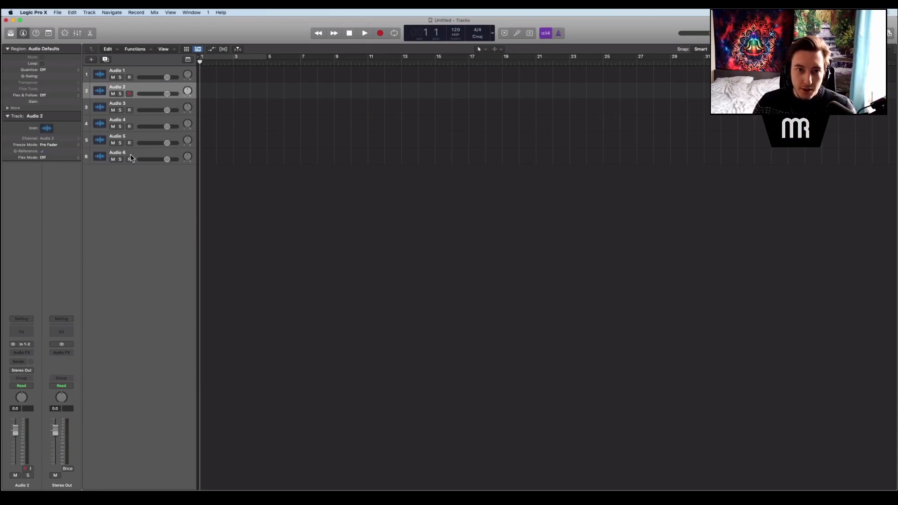
key("Up")
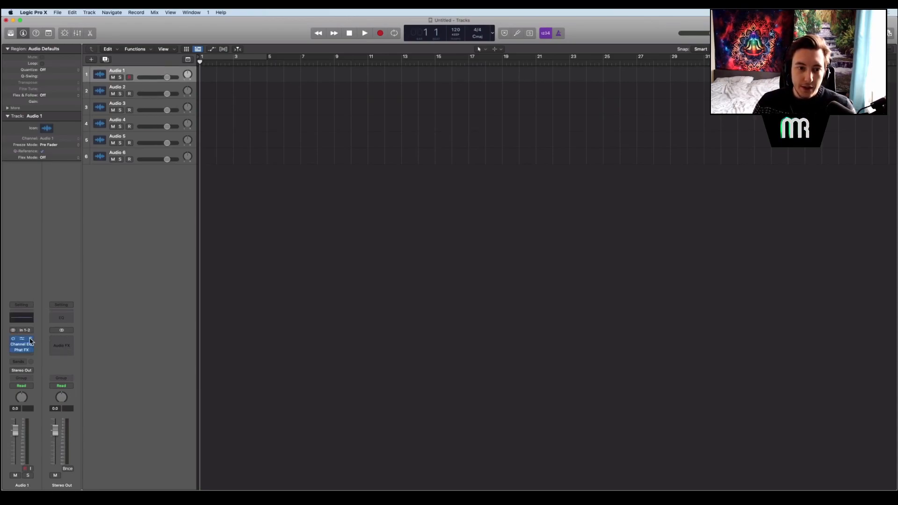
left_click(145, 88)
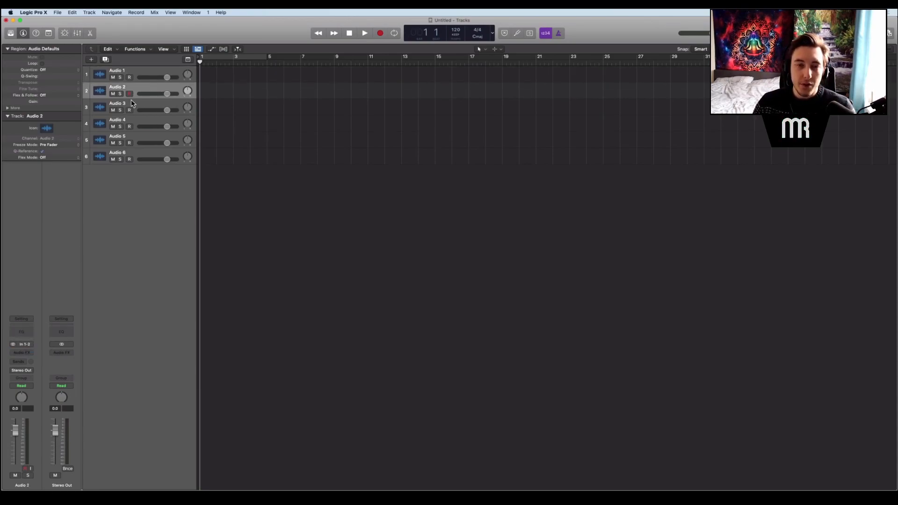
Step: Copy the channel strip setting of Audio 1 and paste it onto tracks Audio 2 through Audio 6
left_click(144, 74)
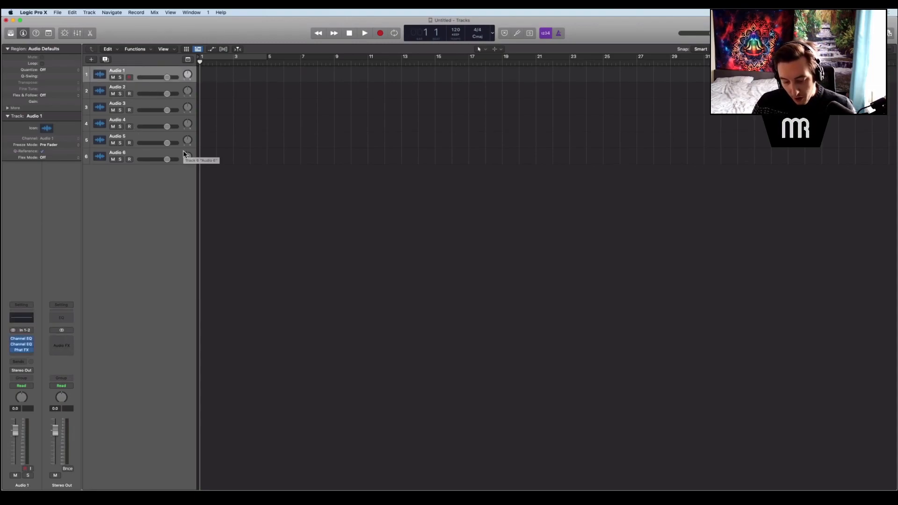
left_click(150, 91)
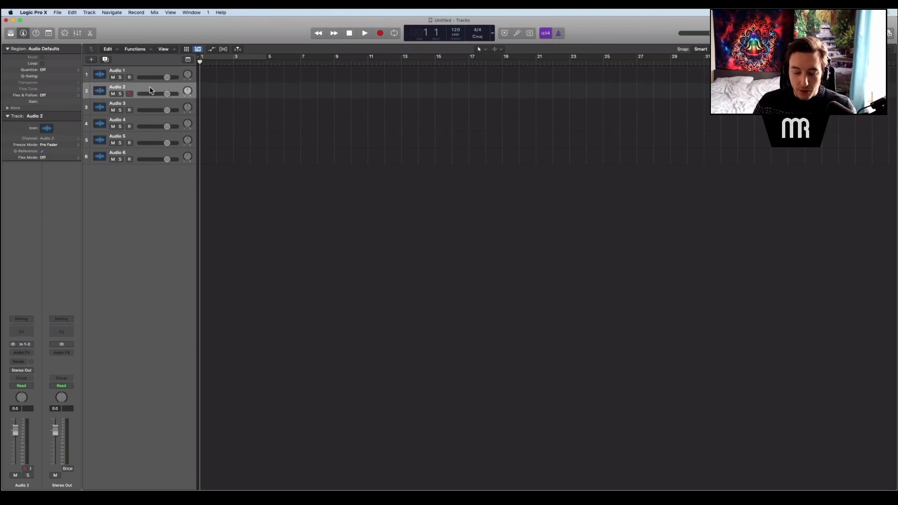
key("alt+super+v")
key("Down")
key("alt+super+v")
key("Down")
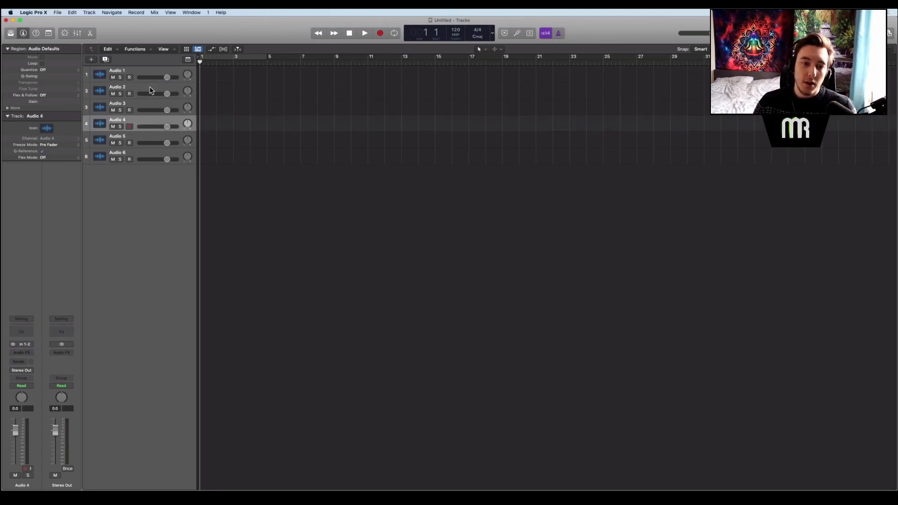
key("alt+super+v")
key("Down")
key("alt+super+v")
key("Down")
key("alt+super+v")
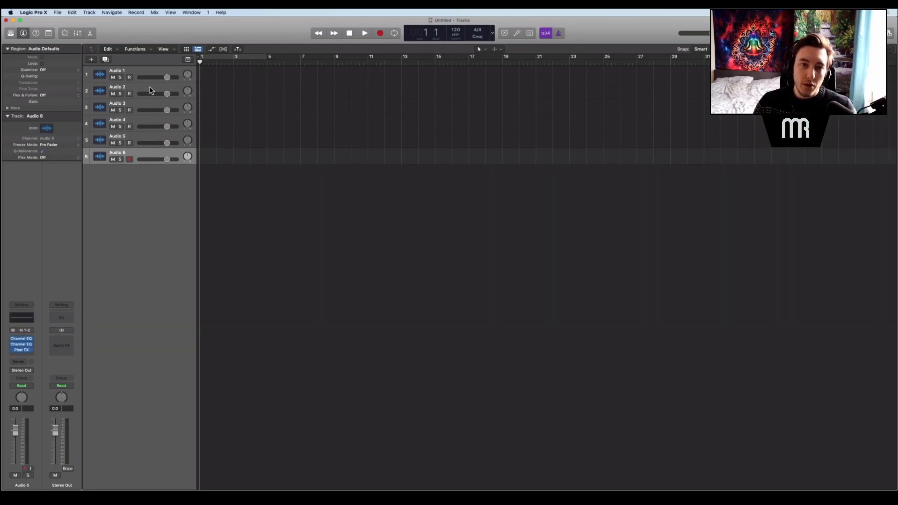
Step: Go back to the Audio 1 track and view its first Channel EQ, closing the plug-in window again
key("Up")
key("Up")
key("Up")
key("Up")
key("Up")
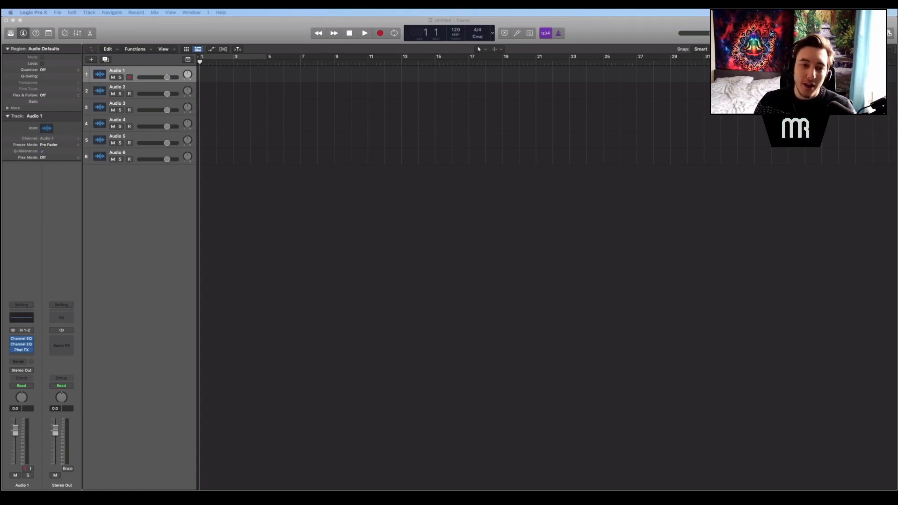
left_click(23, 340)
left_click(22, 342)
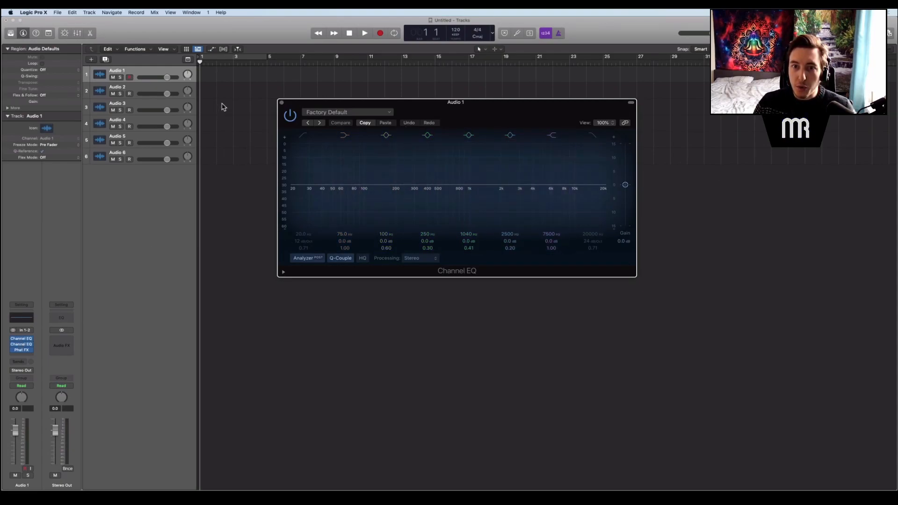
left_click(282, 102)
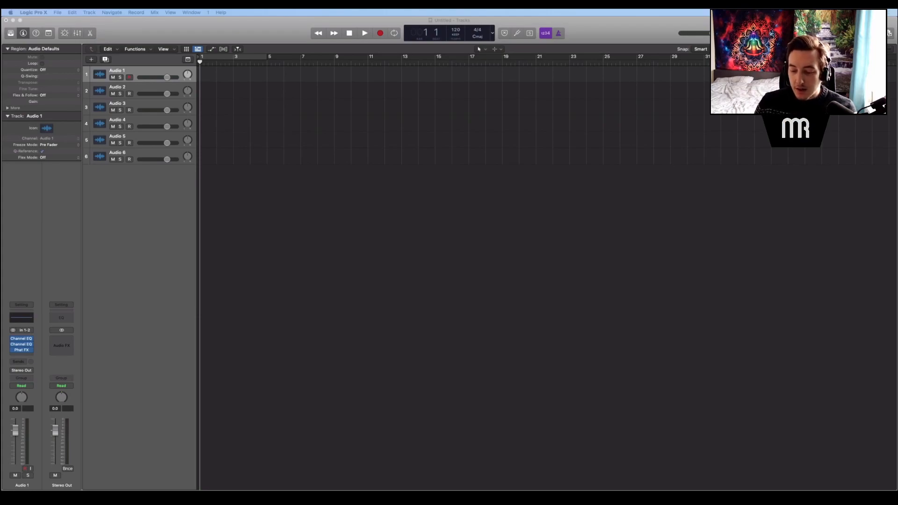
Step: Place the sample 81692__suicidity__kick-of-god-wet-004 at bar 1 of the first track and play it back
key("XF86AudioRaiseVolume")
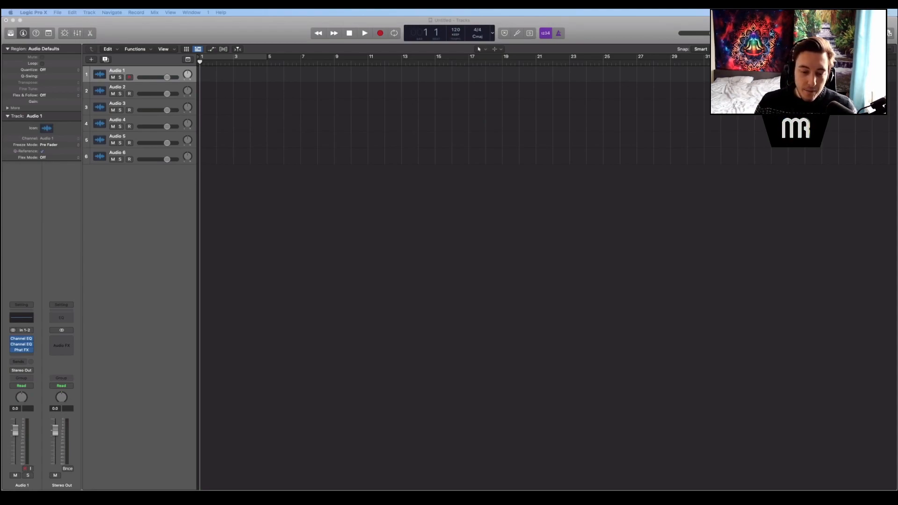
left_click_drag(197, 60, 202, 78)
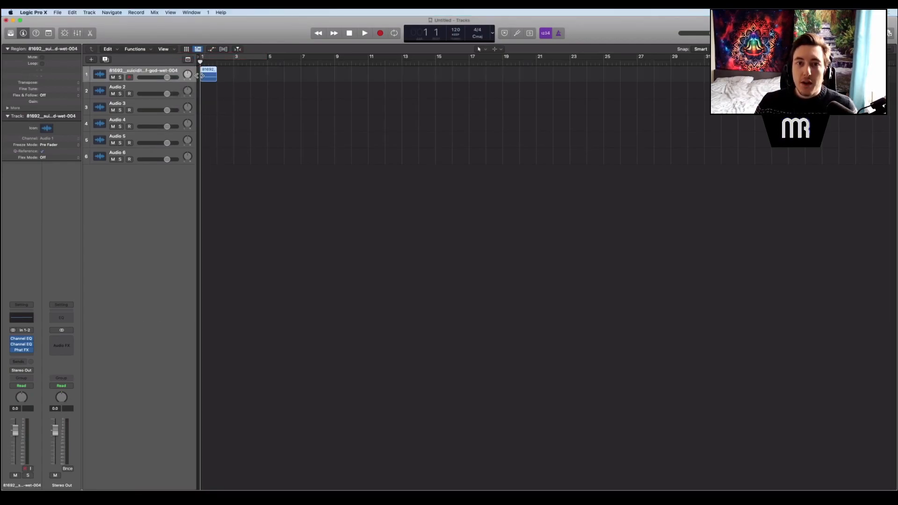
left_click(229, 80)
key("space")
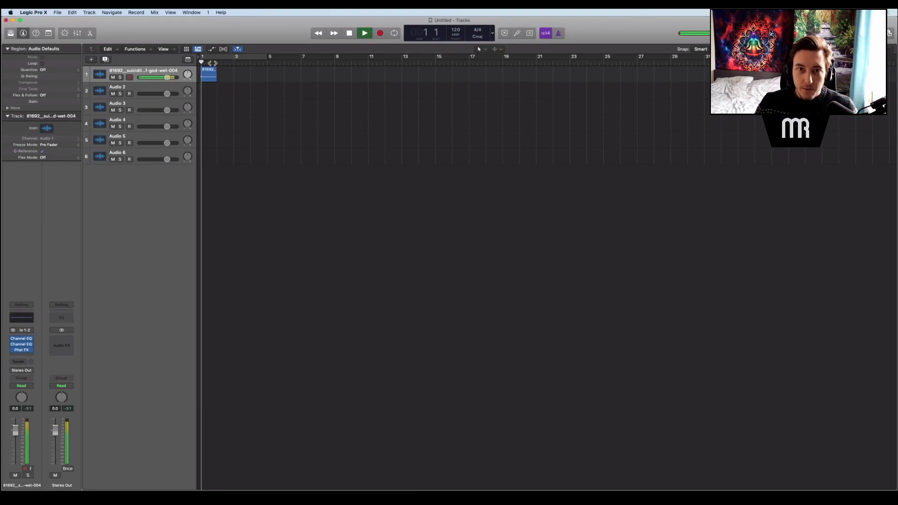
left_click_drag(215, 64, 192, 65)
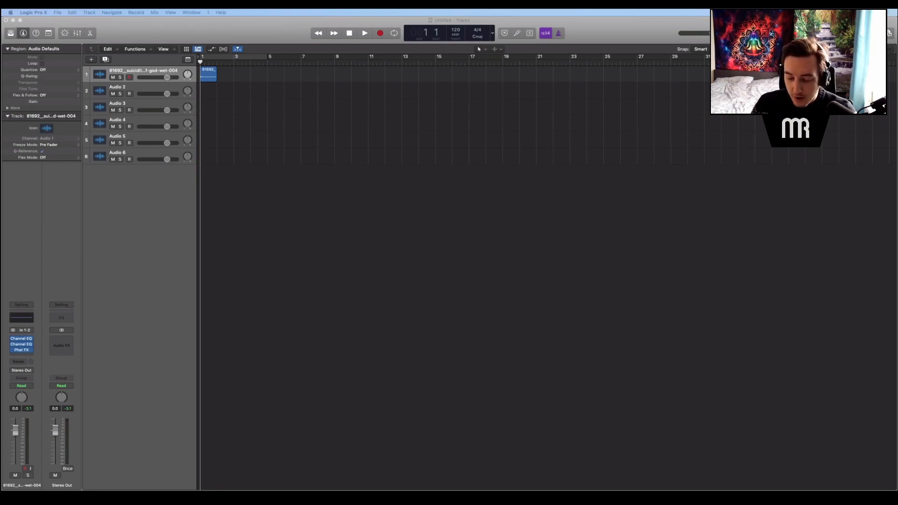
Step: Place the sample 81639__suicidity__snare-of-god-drier-011 at bar 2 of the second track
key("XF86AudioLowerVolume")
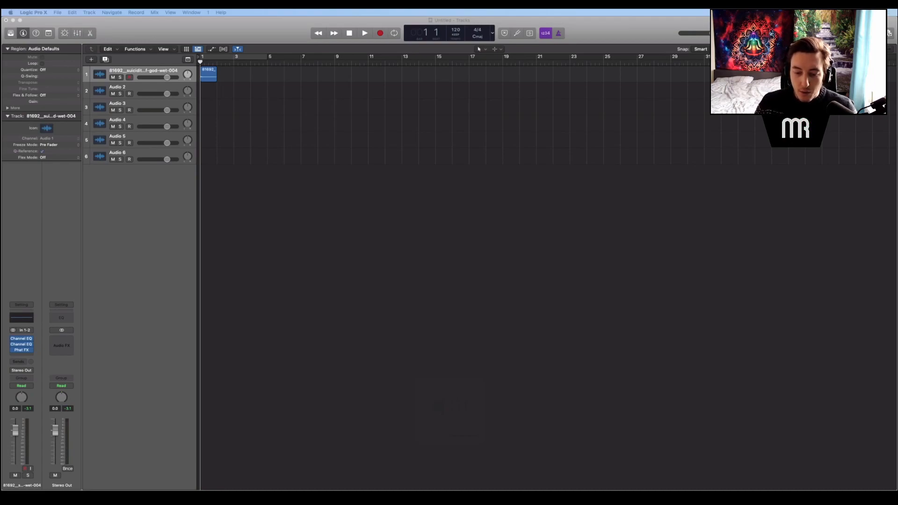
left_click_drag(206, 9, 220, 87)
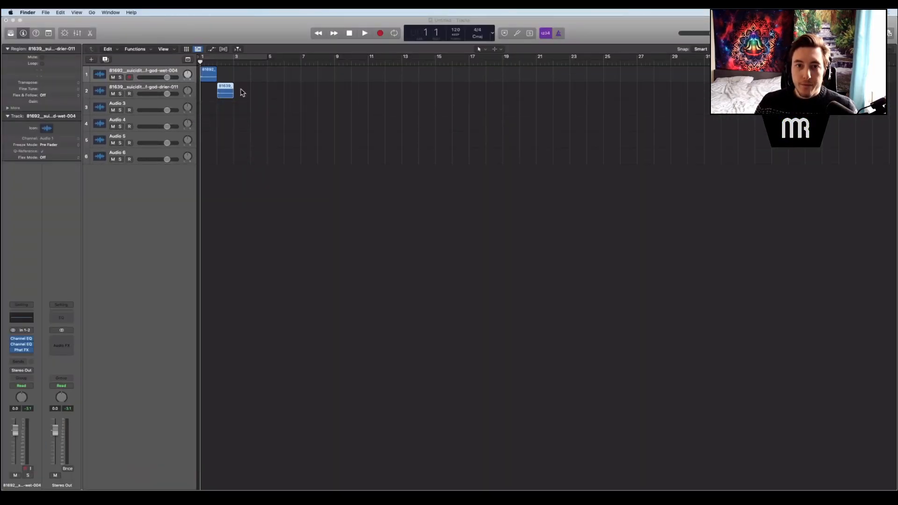
Step: Set the project tempo to 174 BPM and play back the kick and snare samples
left_click(460, 30)
double_click(459, 30)
type("17")
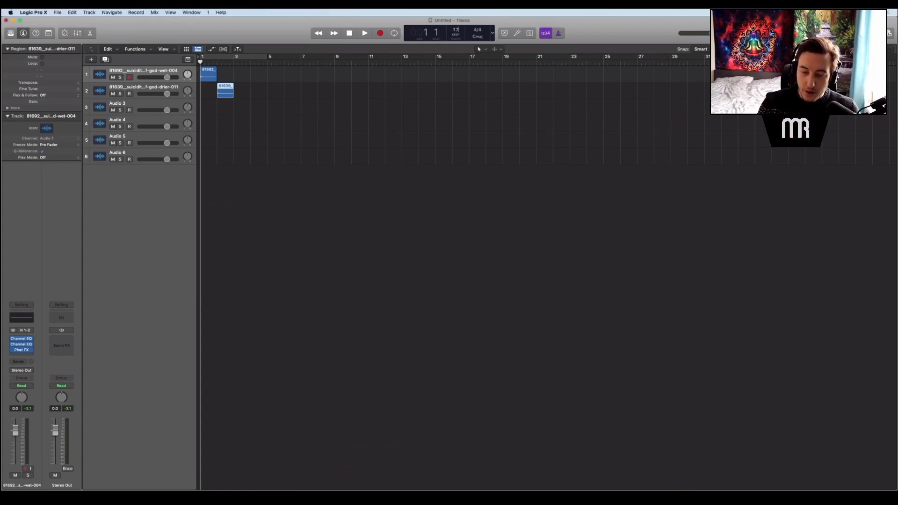
type("4")
key("Return")
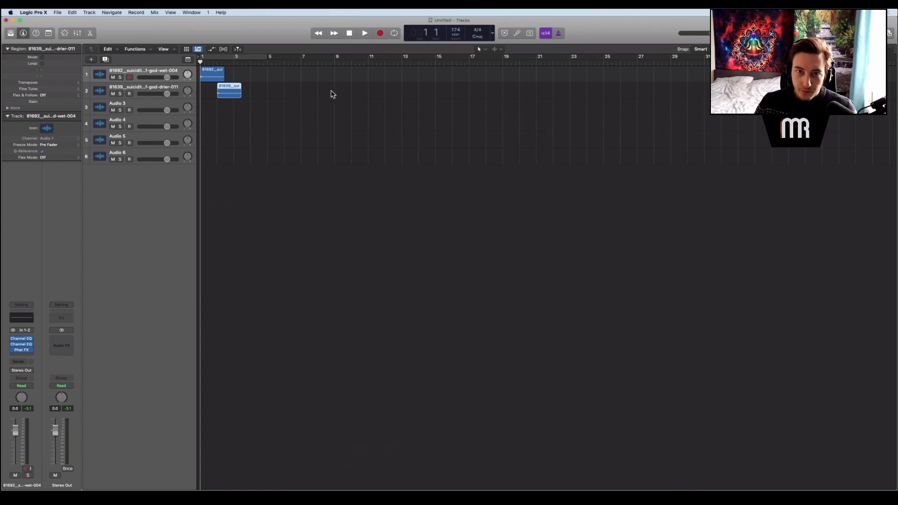
key("space")
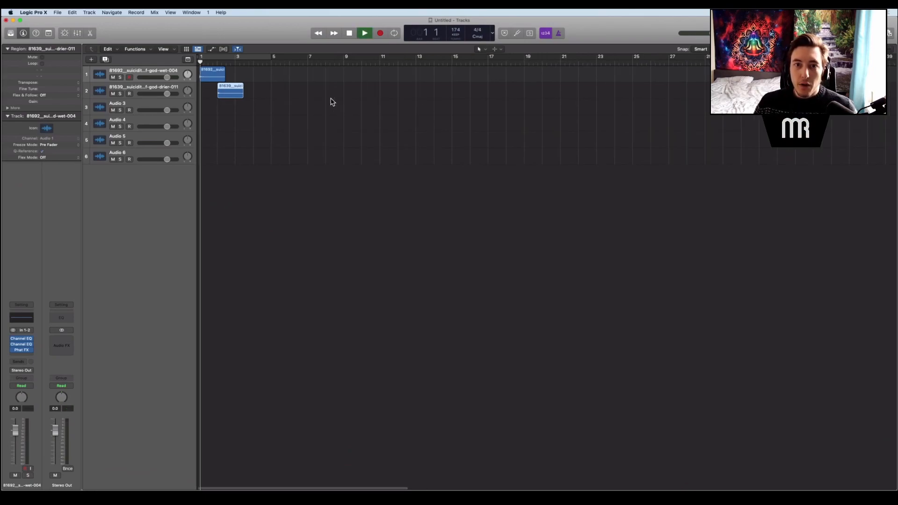
key("space")
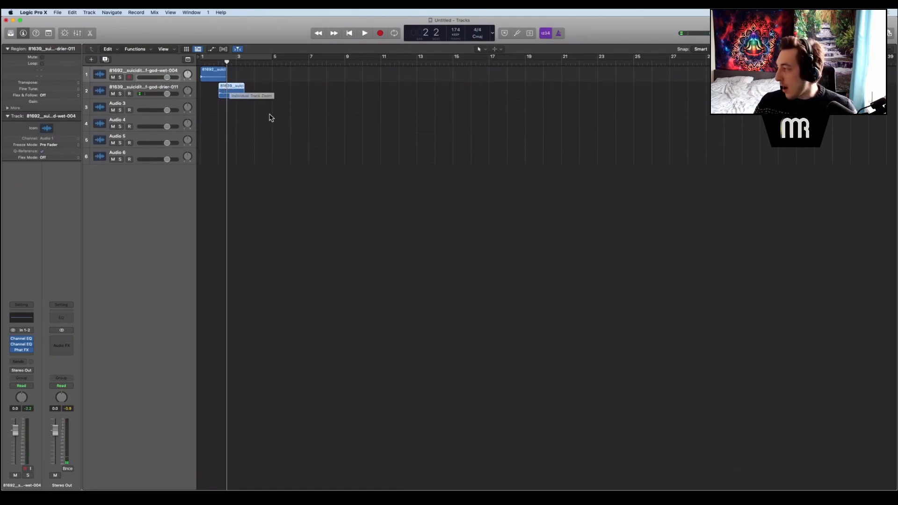
Step: Move the kick region to the start of bar 9 and the snare region to beat 2 of that bar
left_click_drag(270, 123, 361, 84)
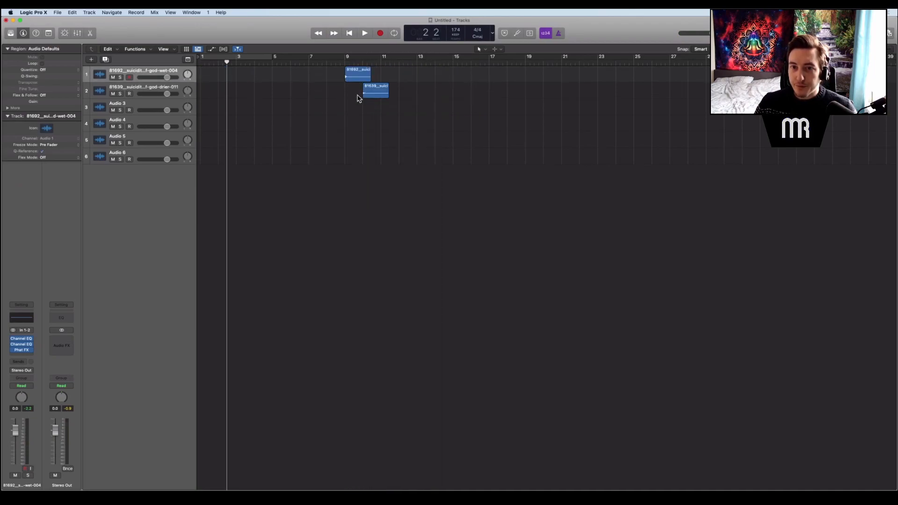
left_click(347, 60)
scroll(349, 62, "up", 8)
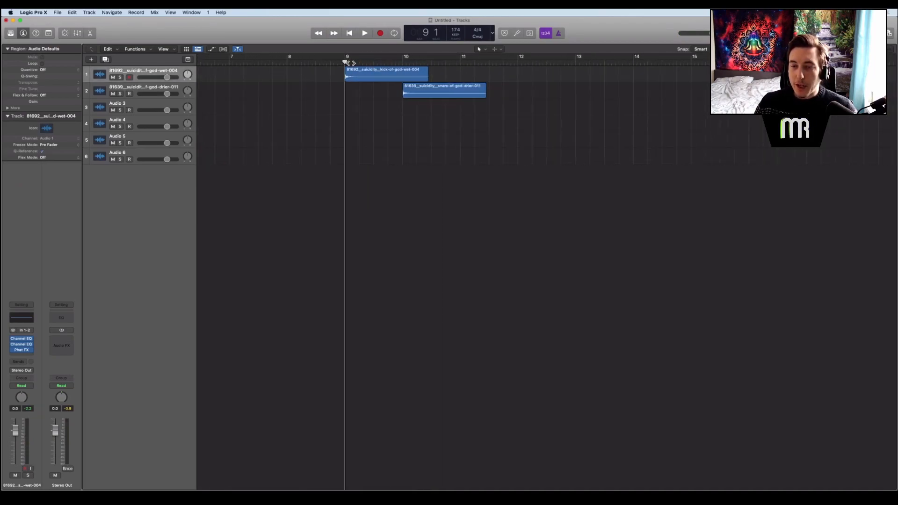
scroll(350, 62, "down", 5)
scroll(332, 93, "right", 1)
left_click_drag(374, 92, 352, 97)
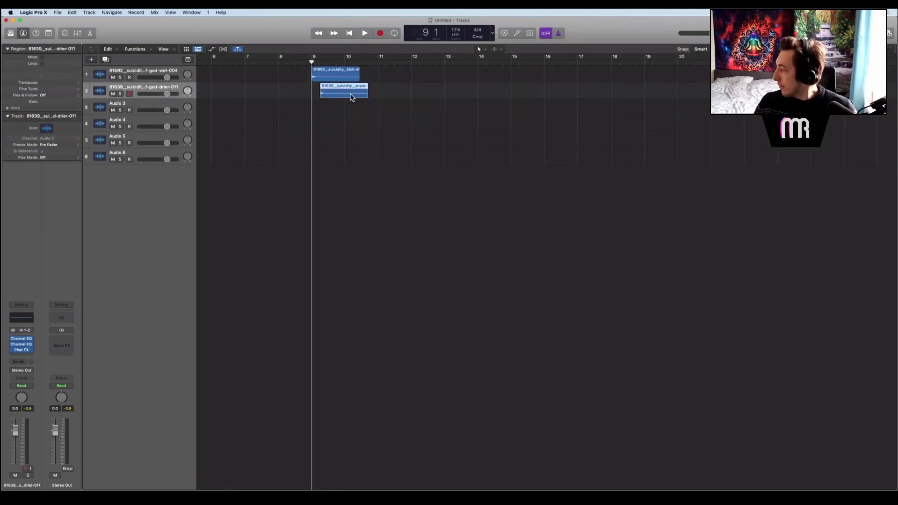
Step: Trim the kick region to one beat and place a copy halfway between beats 3 and 4 of bar 9
scroll(352, 98, "up", 10)
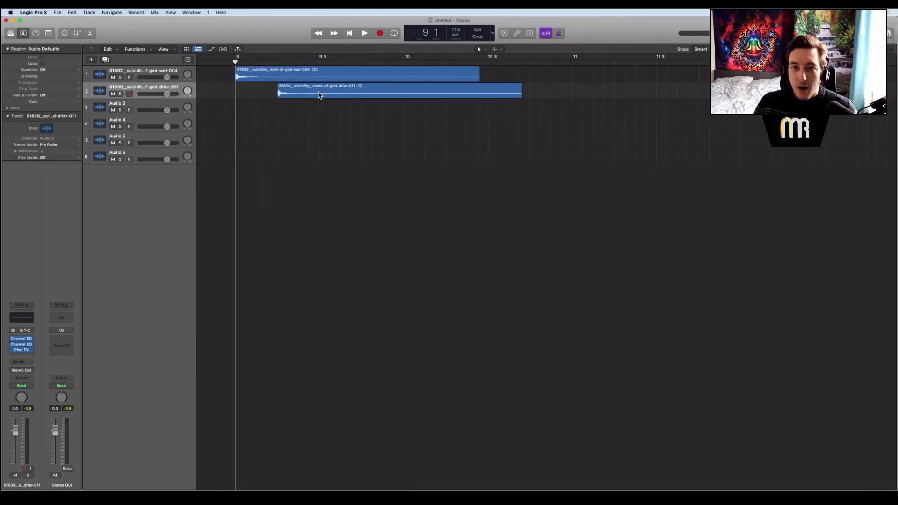
scroll(317, 92, "left", 5)
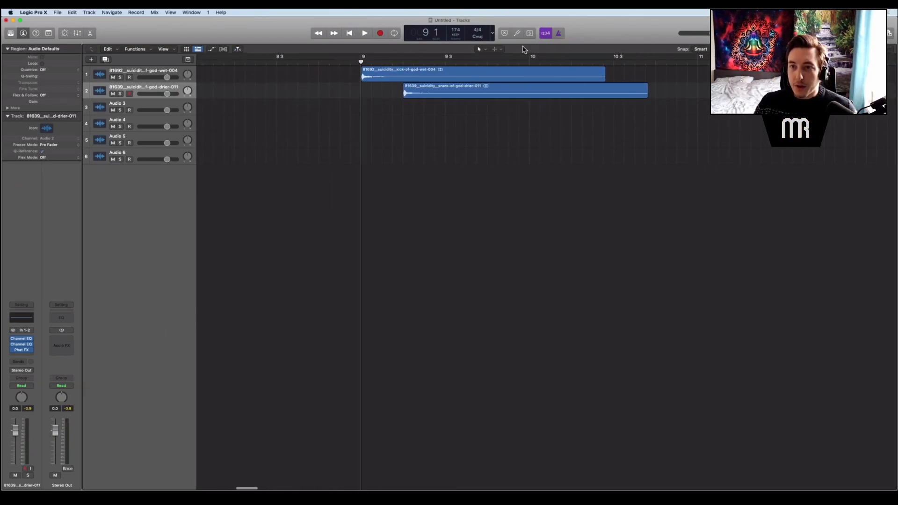
left_click(496, 49)
left_click_drag(408, 79, 491, 80)
key("Delete")
Step: Set the cycle range to bar 9, and trim the snare region to one beat with a copy on beat 4
left_click_drag(374, 60, 530, 60)
left_click(447, 95, "super")
key("Delete")
left_click_drag(426, 93, 515, 99)
scroll(502, 99, "right", 3)
scroll(502, 99, "right", 1)
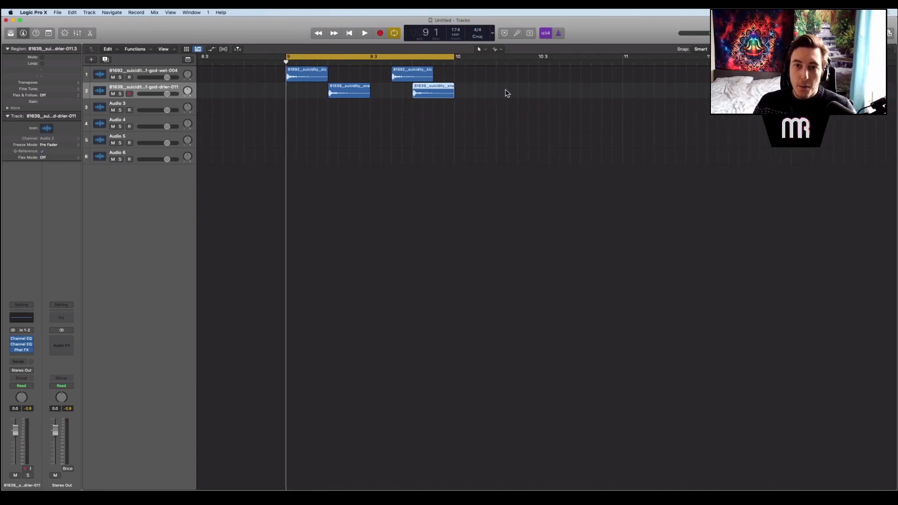
Step: Play back the loop and trim the second kick region of bar 9 to half a beat so it ends at beat 4
key("space")
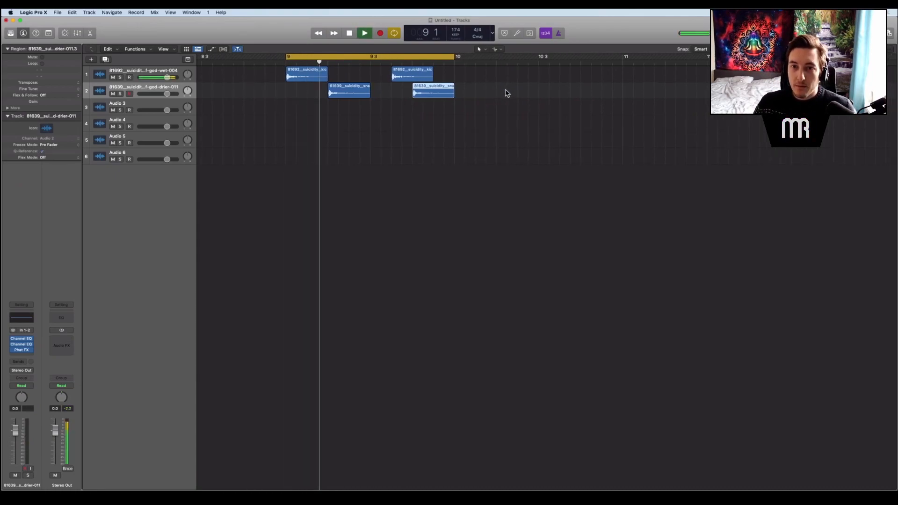
key("space")
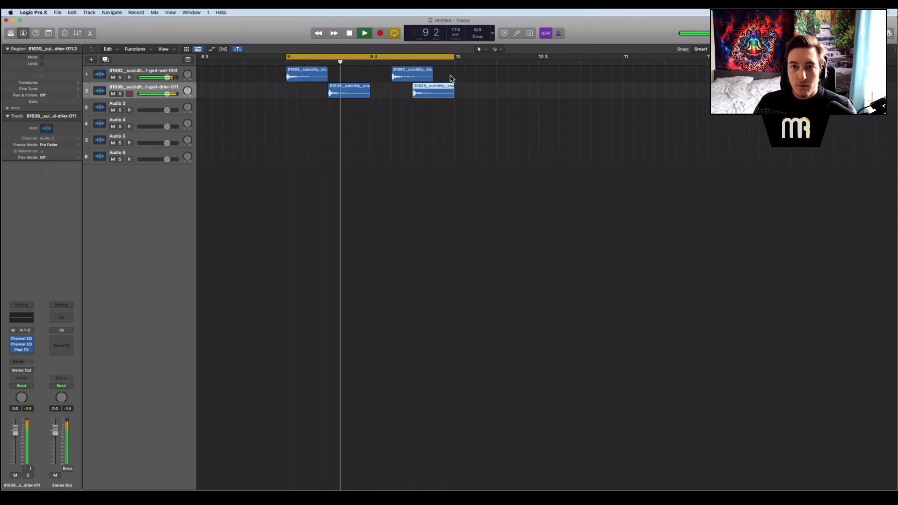
key("space")
left_click_drag(433, 79, 412, 78)
key("space")
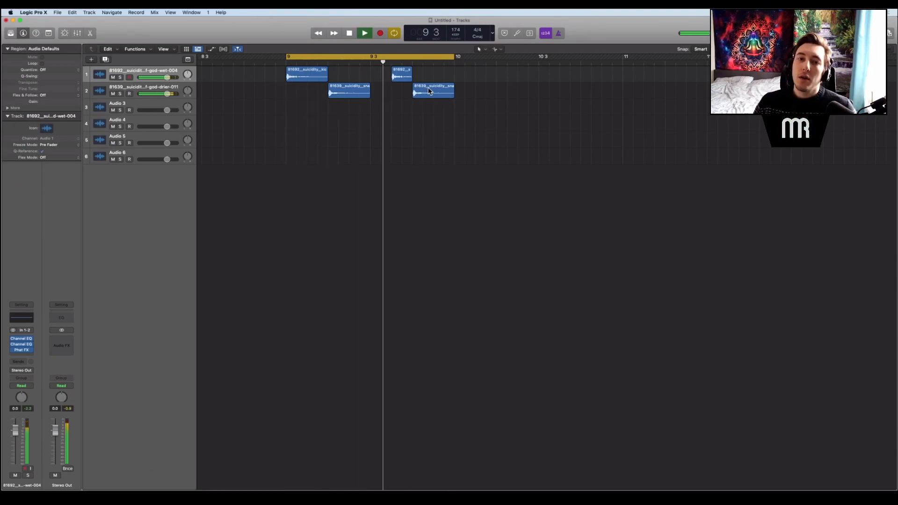
key("space")
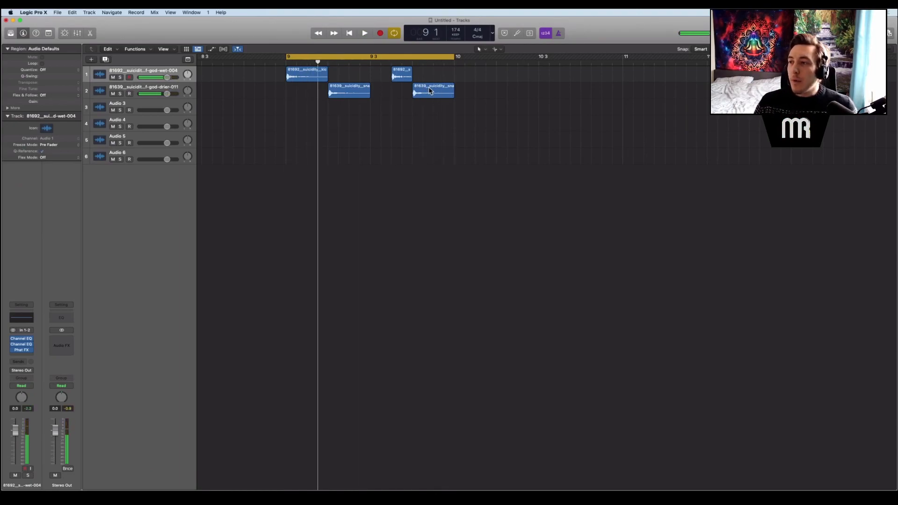
key("space")
key("space")
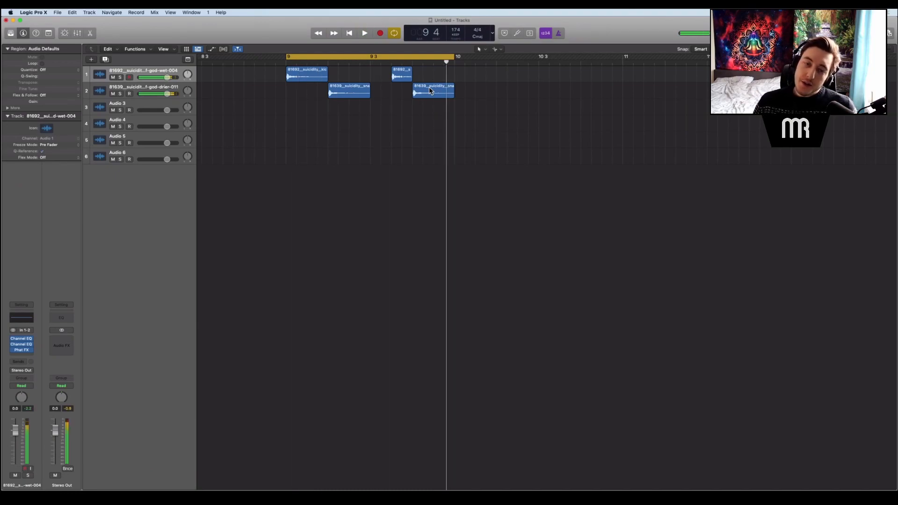
scroll(381, 129, "left", 1)
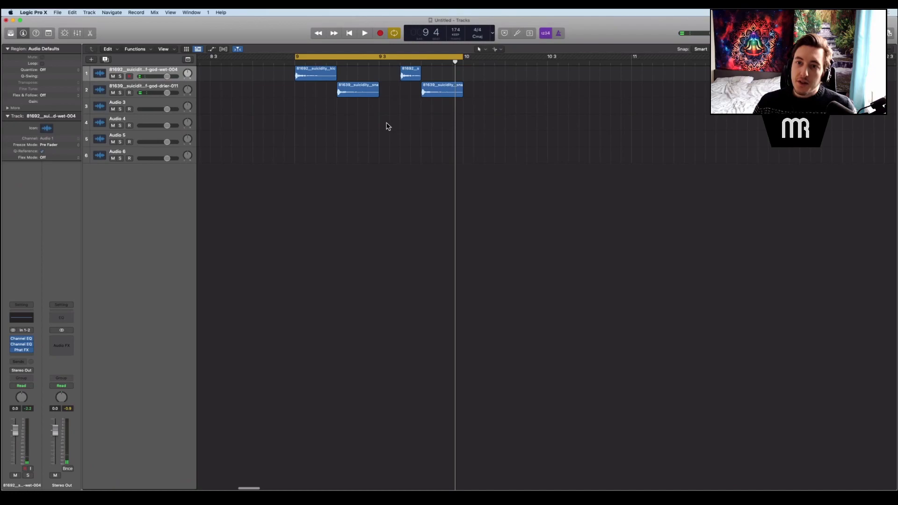
scroll(387, 126, "up", 1)
scroll(387, 126, "left", 1)
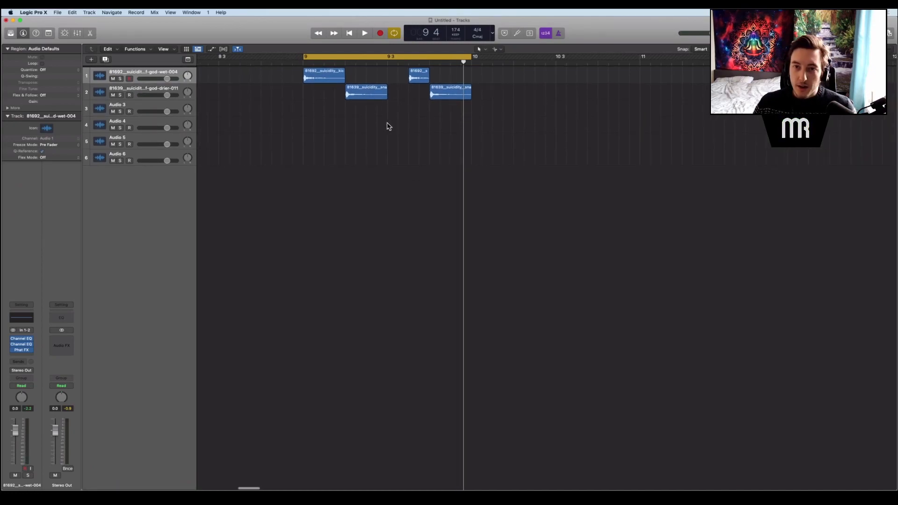
scroll(387, 126, "down", 1)
scroll(387, 126, "left", 1)
scroll(387, 126, "right", 2)
scroll(387, 127, "right", 5)
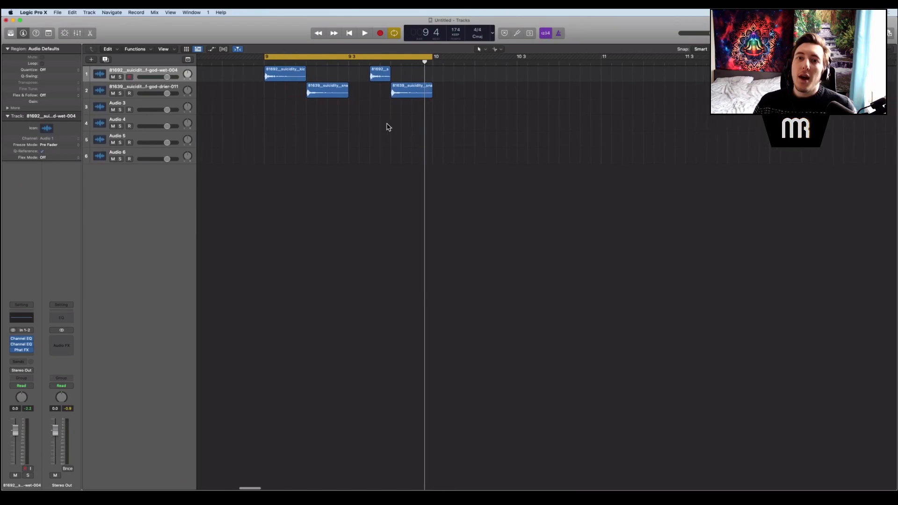
scroll(387, 126, "left", 1)
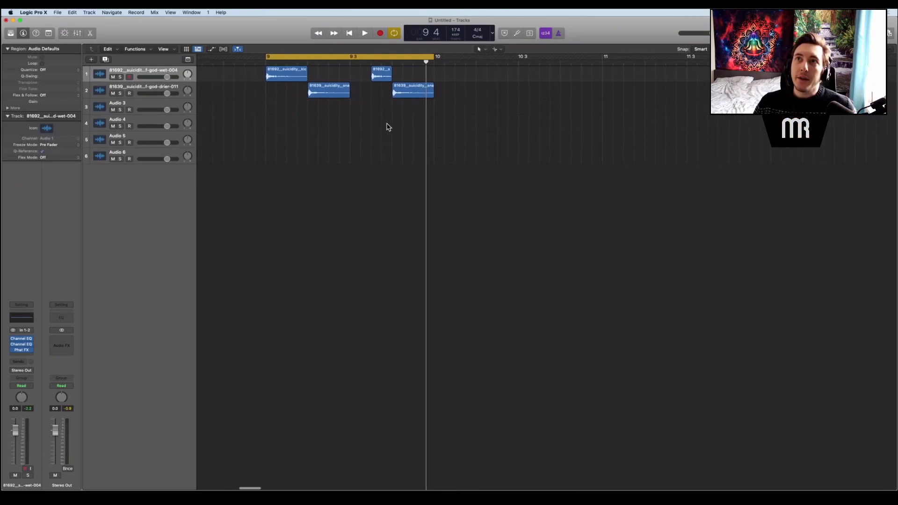
scroll(387, 126, "right", 1)
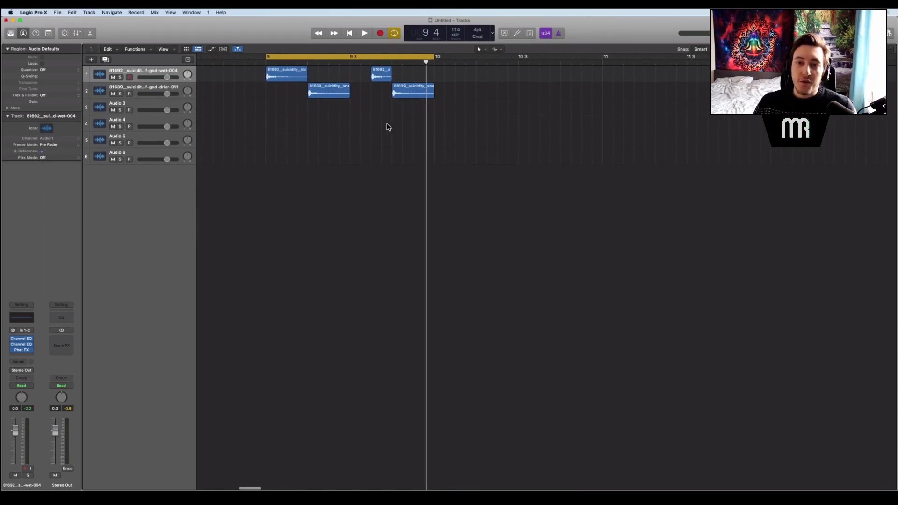
scroll(387, 126, "right", 1)
scroll(387, 126, "right", 1)
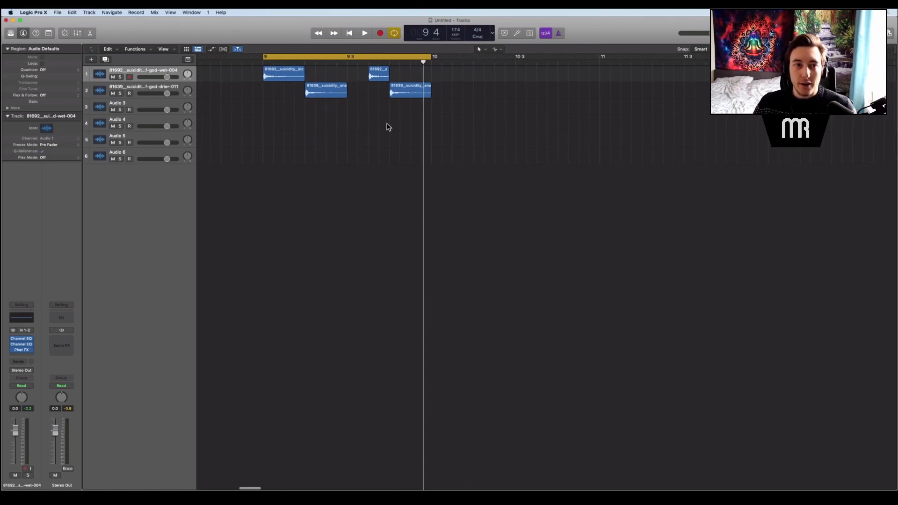
scroll(388, 126, "right", 1)
scroll(387, 126, "left", 1)
scroll(387, 127, "right", 1)
scroll(388, 126, "left", 1)
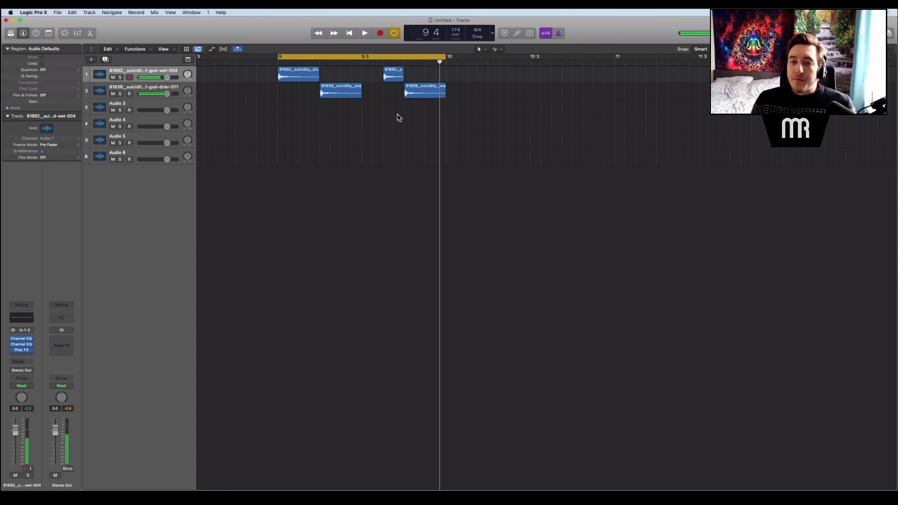
scroll(374, 115, "left", 1)
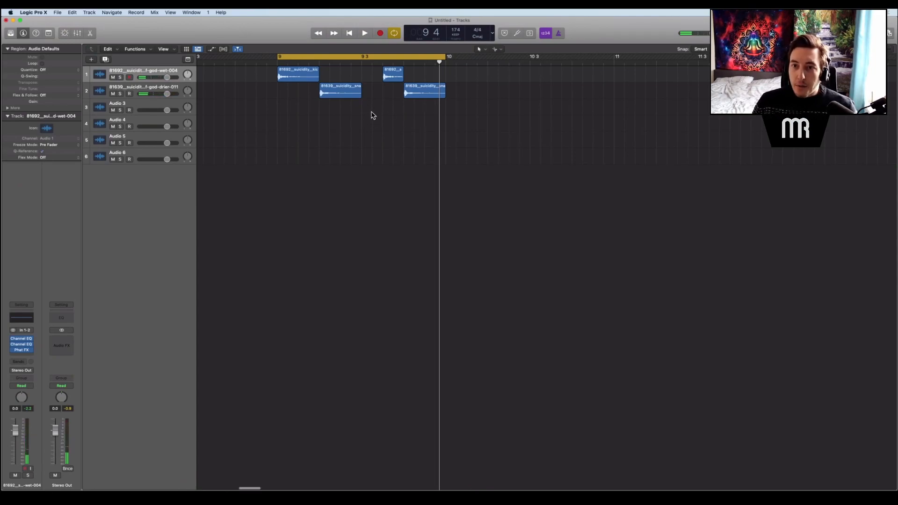
Step: Trim the first kick region of bar 9 to half a beat and play back the loop
key("space")
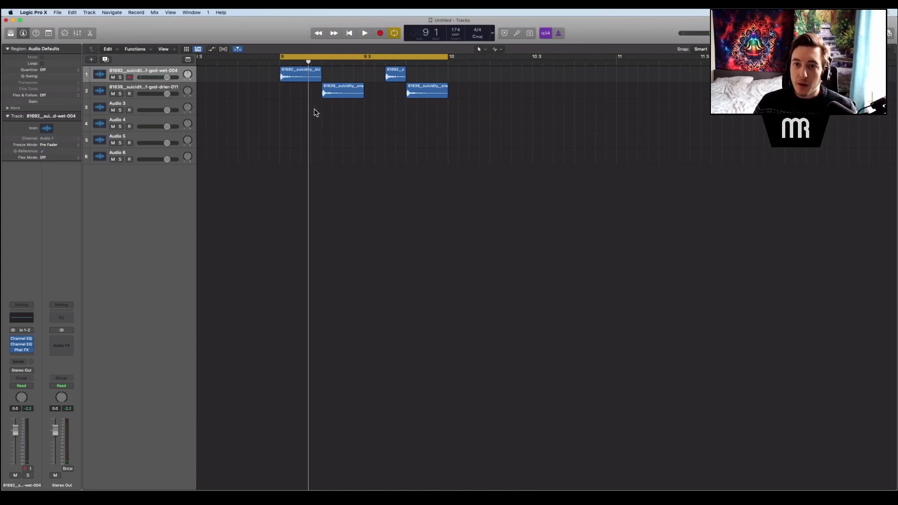
left_click_drag(321, 78, 299, 78)
key("space")
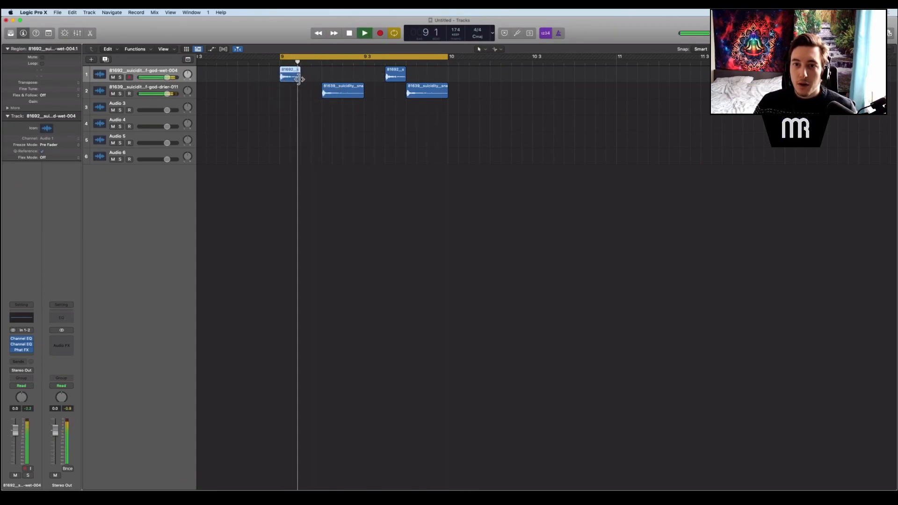
key("space")
Step: Set a fade-out of 4 on all four kick and snare regions and play back the loop
left_click_drag(253, 99, 495, 75)
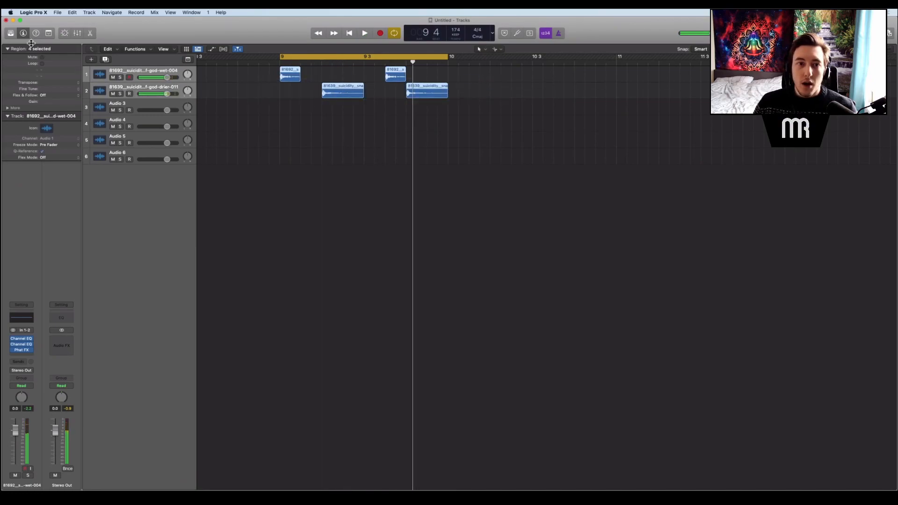
left_click(7, 108)
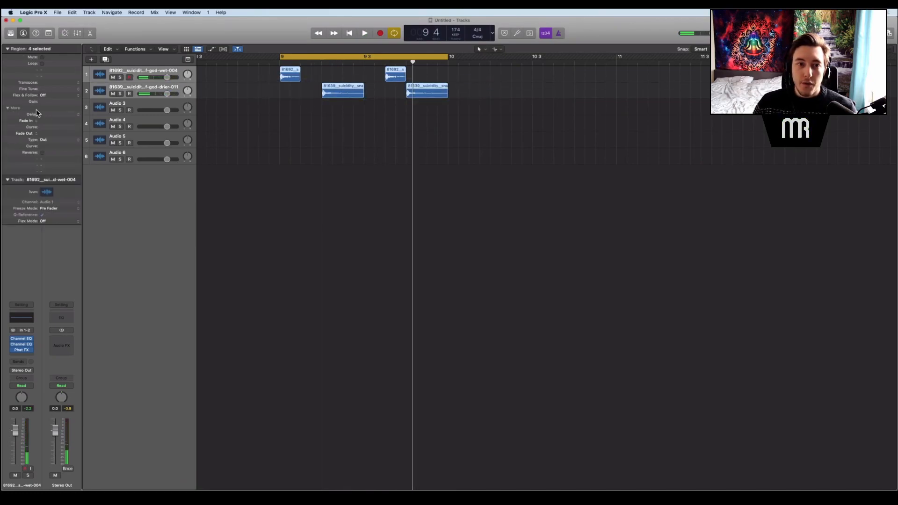
key("space")
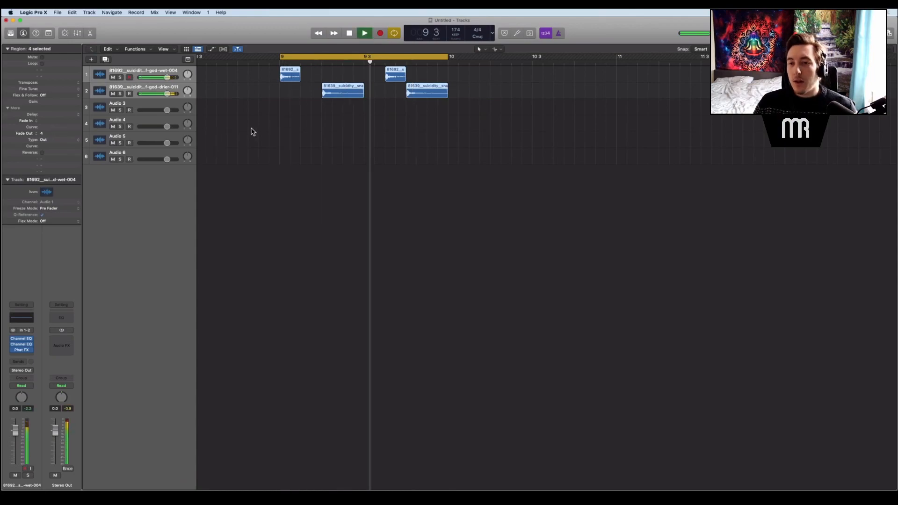
left_click(300, 135)
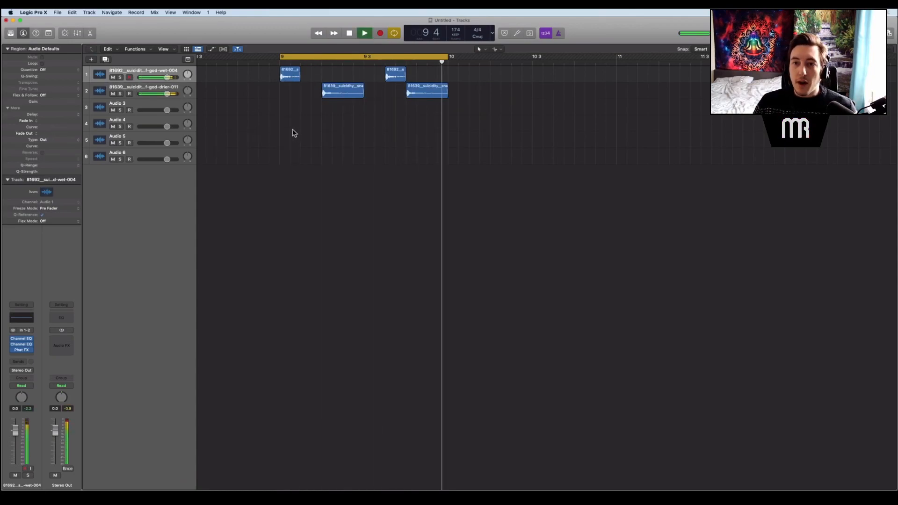
key("space")
Step: Examine the waveforms up close at the start of the first kick and snare regions
scroll(325, 95, "up", 6)
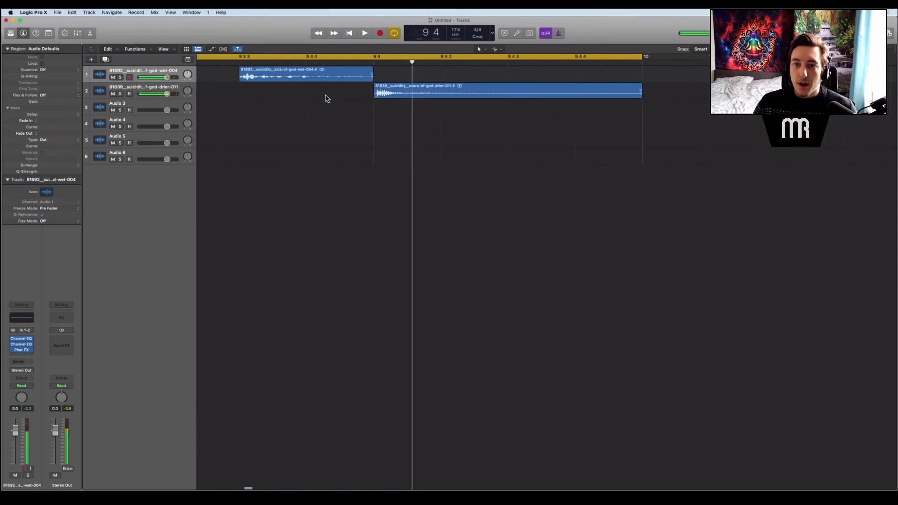
scroll(327, 94, "left", 10)
scroll(328, 96, "left", 5)
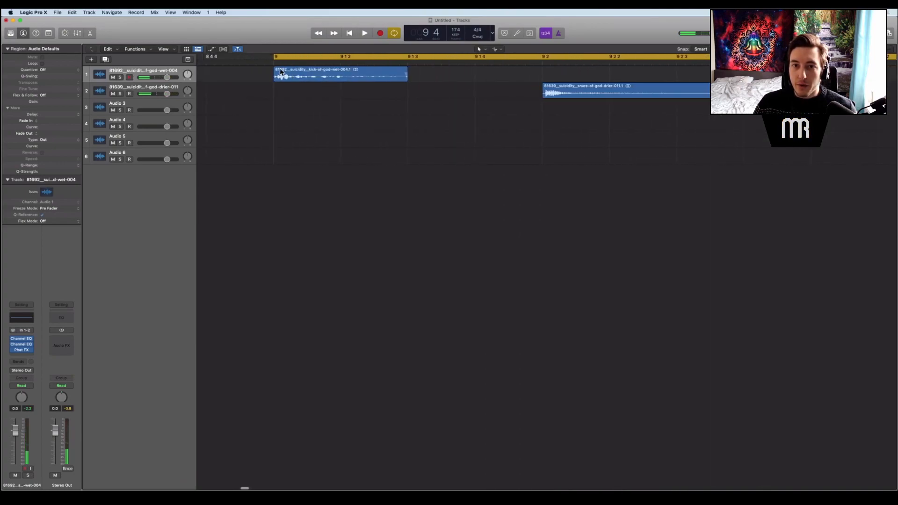
scroll(281, 72, "up", 6)
scroll(355, 71, "down", 3)
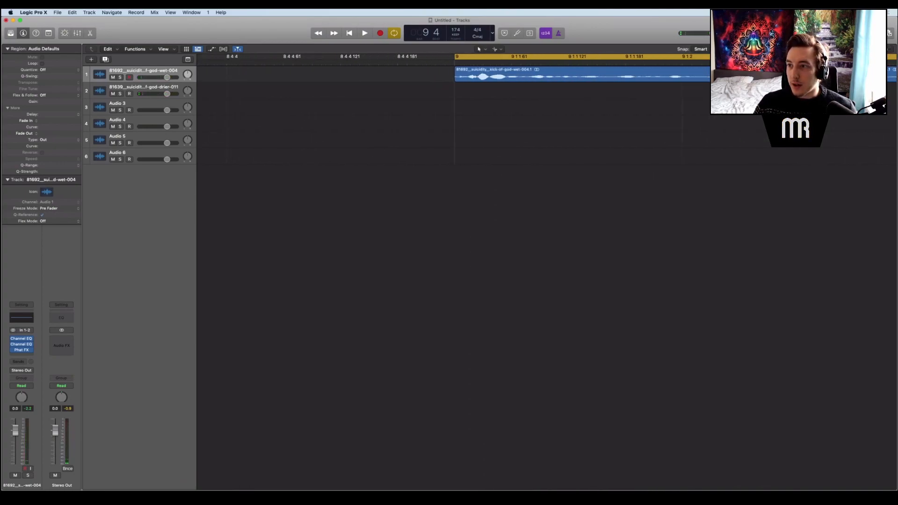
scroll(496, 116, "up", 6)
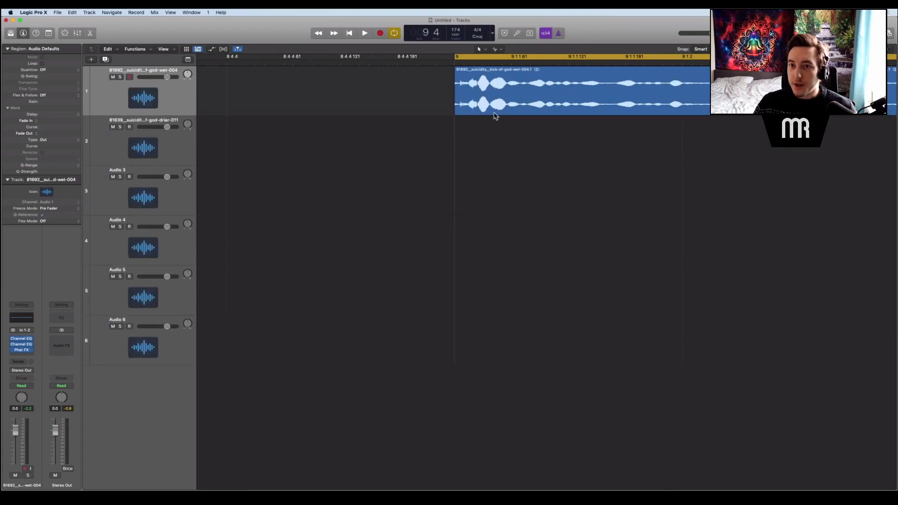
left_click(450, 61)
scroll(456, 94, "right", 15)
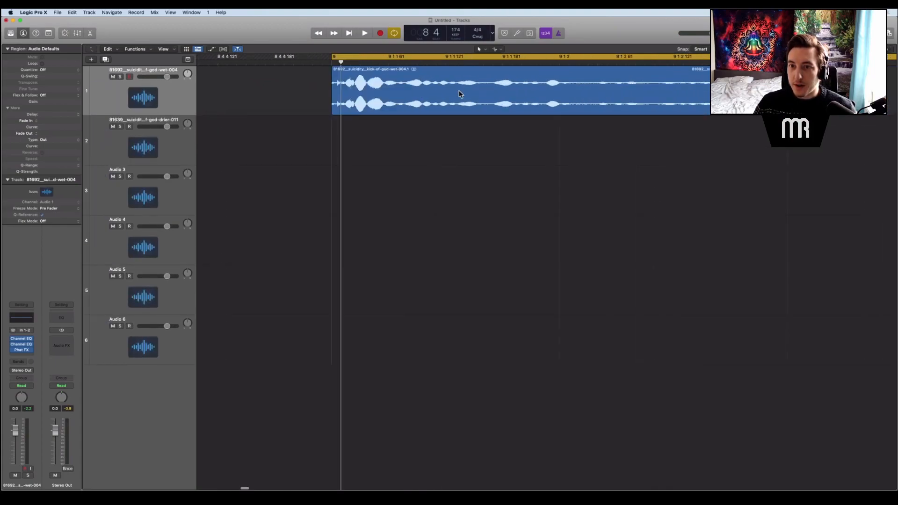
scroll(410, 144, "right", 5)
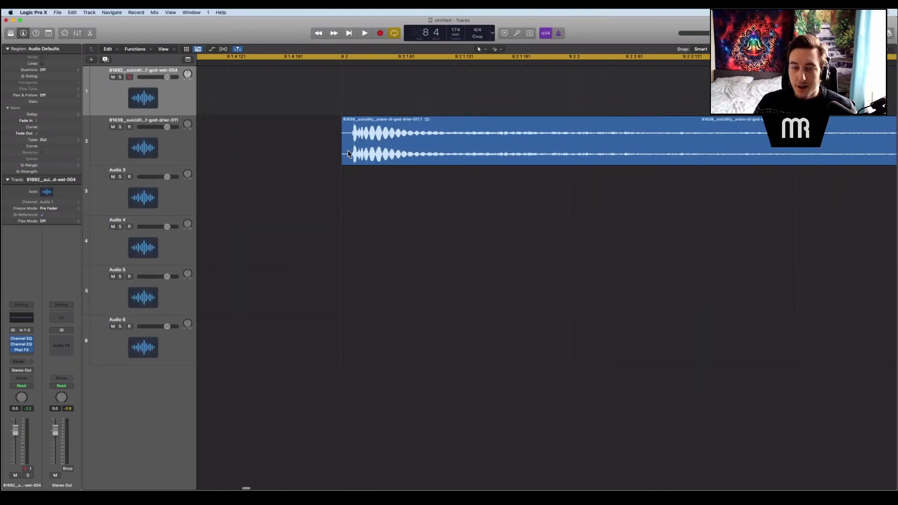
Step: Trim about 11 ticks of silence off the start of both snare regions, up to where each hit begins
left_click(183, 150)
scroll(269, 154, "up", 8)
scroll(282, 158, "up", 2)
left_click_drag(267, 160, 580, 156)
scroll(579, 156, "up", 5)
scroll(522, 145, "right", 3)
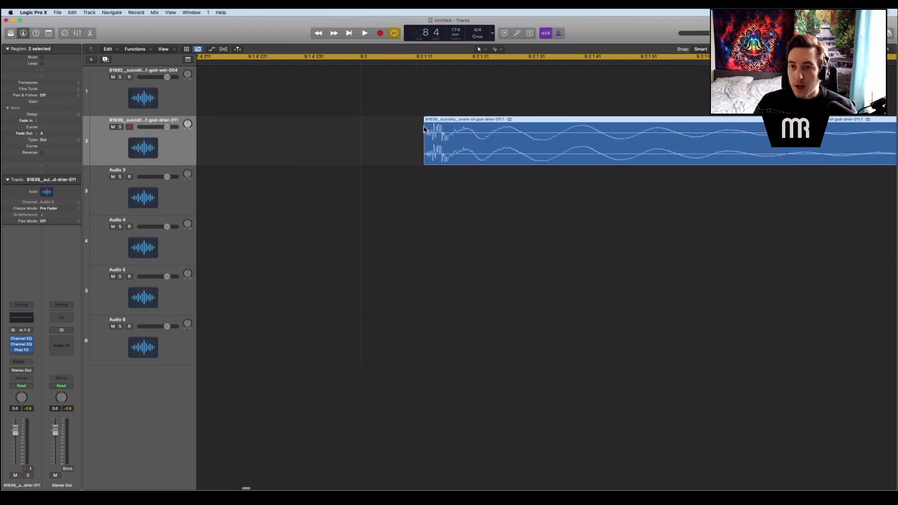
Step: Try to move both trimmed snare regions earlier, toward their original beats
left_click_drag(440, 135, 374, 134)
key("super+z")
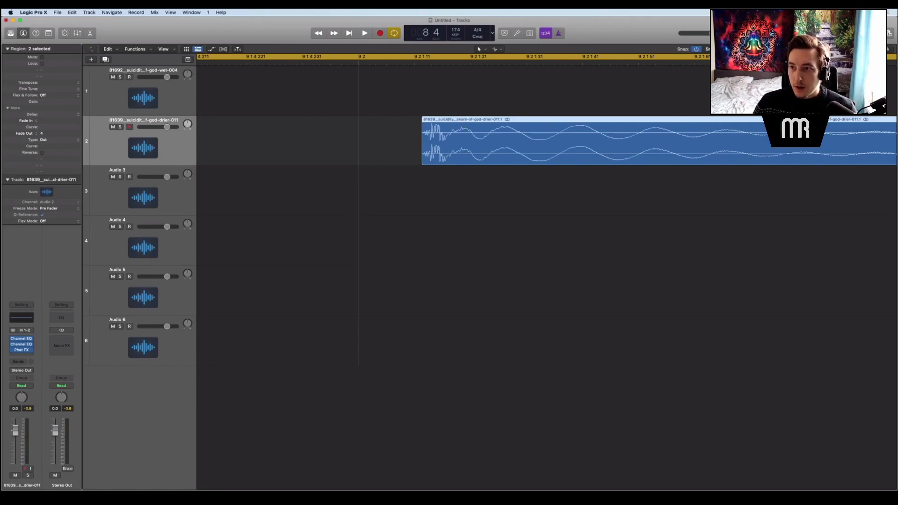
mouse_move(450, 148)
left_mouse_down()
mouse_move(393, 147)
mouse_move(455, 157)
left_mouse_up()
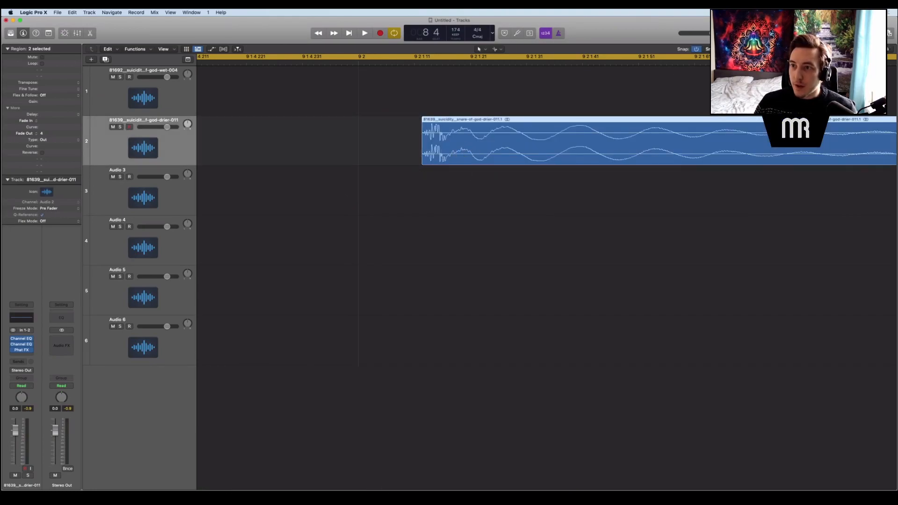
Step: Switch the region snapping mode and move both snare regions 11 ticks earlier so the first starts on beat 2 of bar 9
left_click(707, 48)
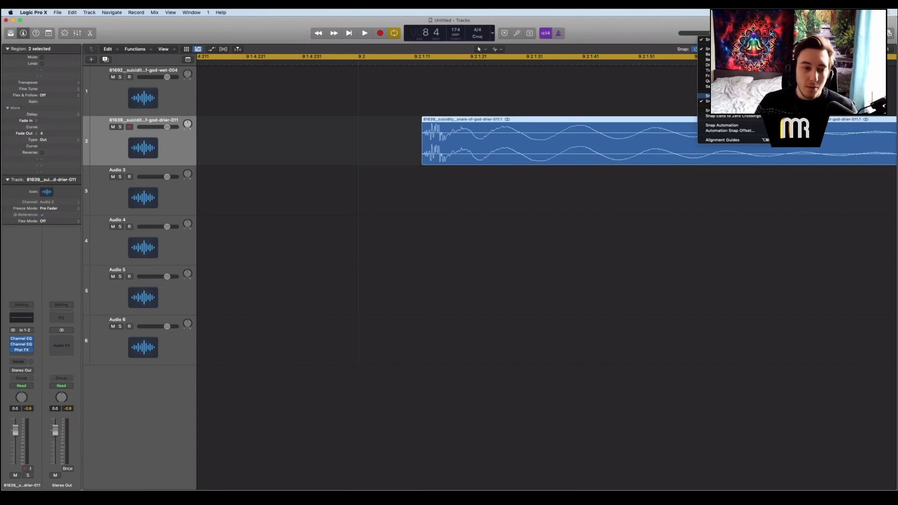
left_click(730, 96)
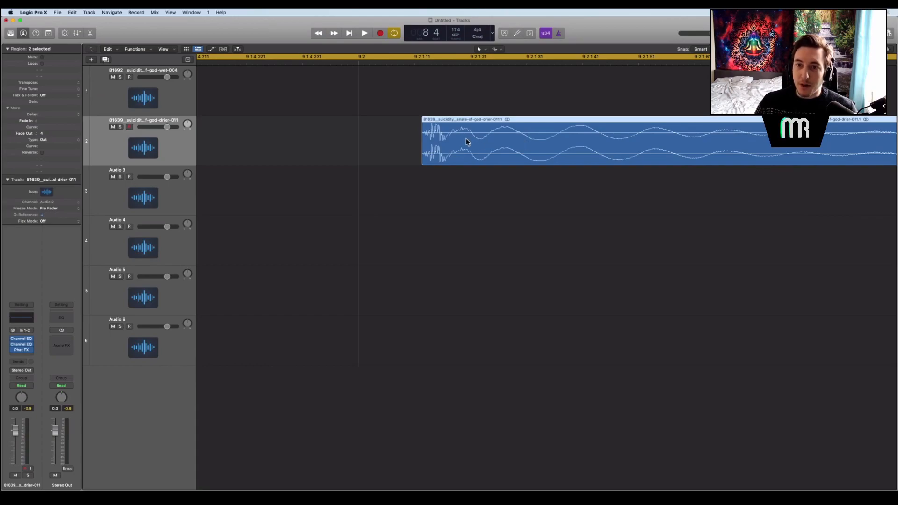
left_click_drag(467, 142, 406, 143)
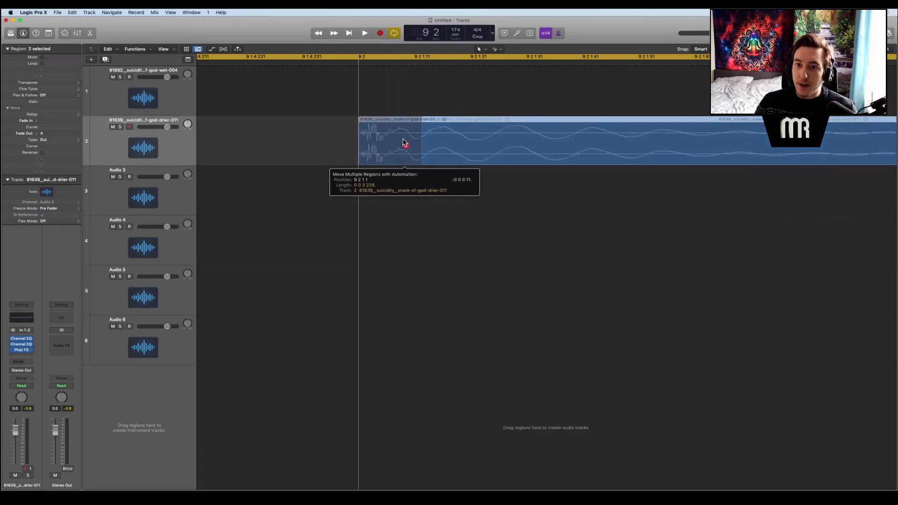
left_click_drag(405, 143, 405, 143)
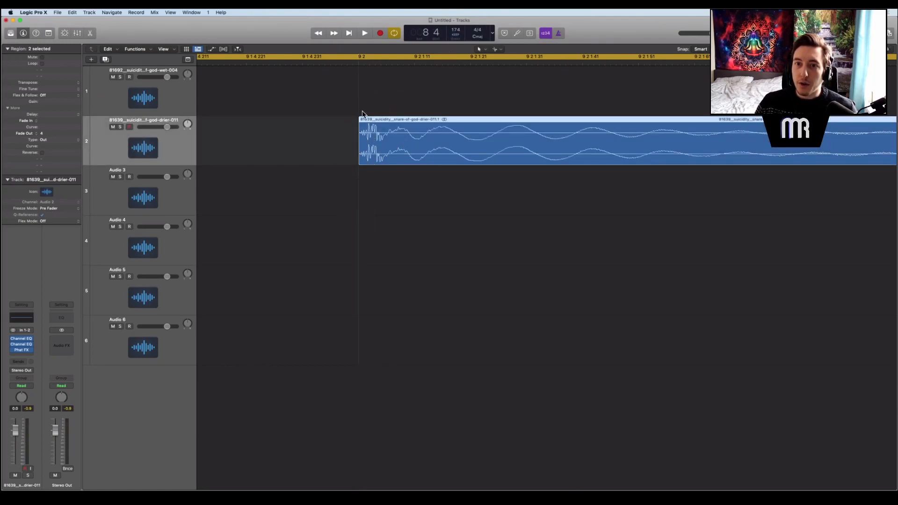
key("super+Left")
key("super+Left")
key("super+Left")
key("super+Left")
key("super+Left")
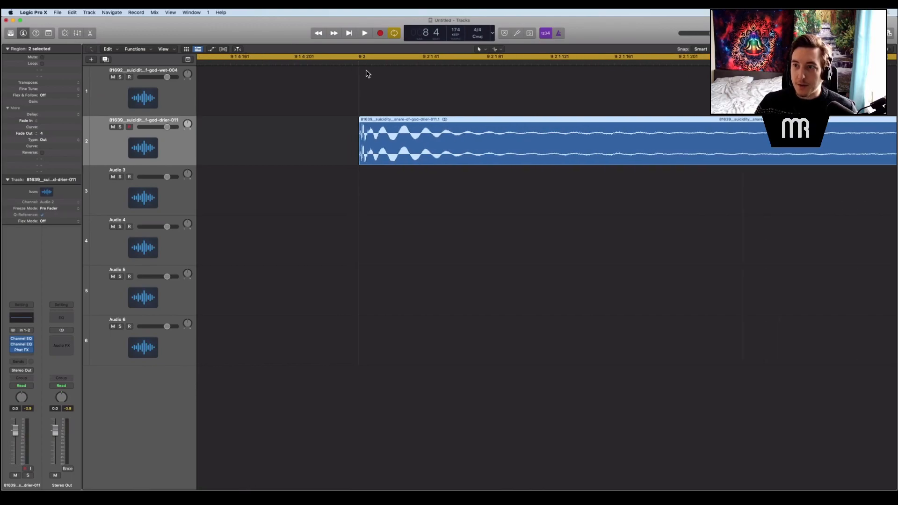
left_click(700, 49)
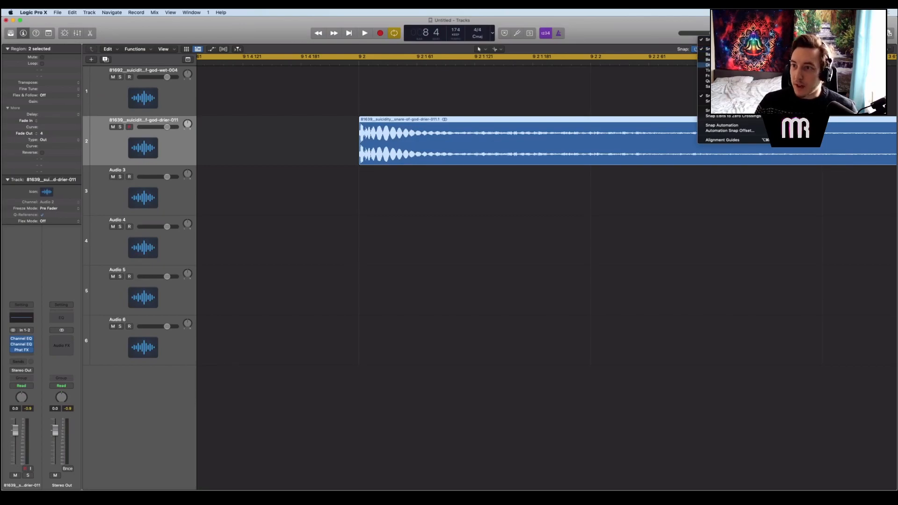
left_click(317, 154)
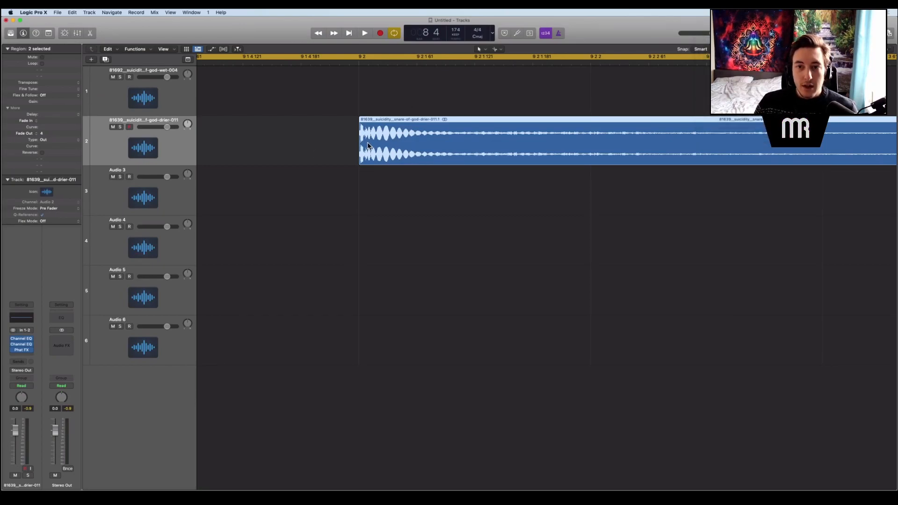
Step: Zoom out and play back the kick and snare loop in bar 9 several times to check the snare timing
key("super+Left")
key("super+Left")
key("super+Left")
key("super+Left")
key("super+Left")
key("super+Left")
key("super+Left")
key("super+Left")
scroll(458, 159, "left", 2)
scroll(458, 159, "left", 3)
key("space")
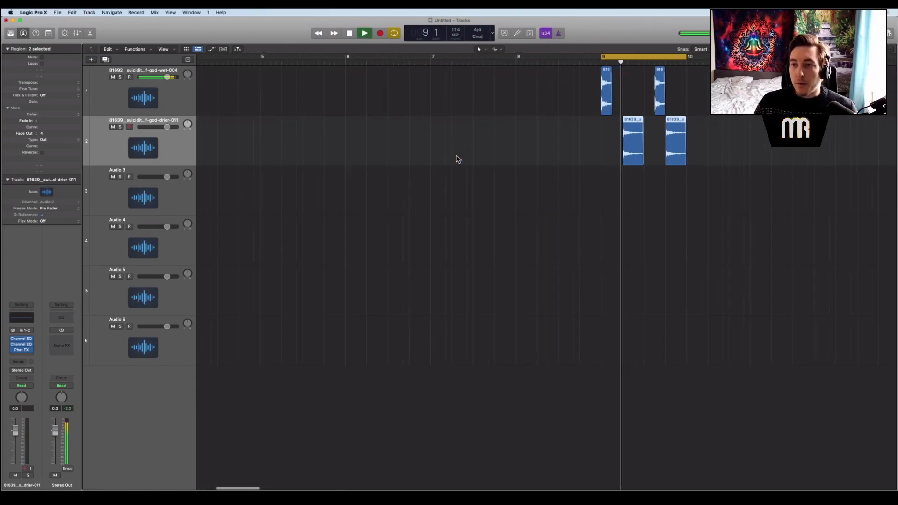
scroll(760, 152, "left", 1)
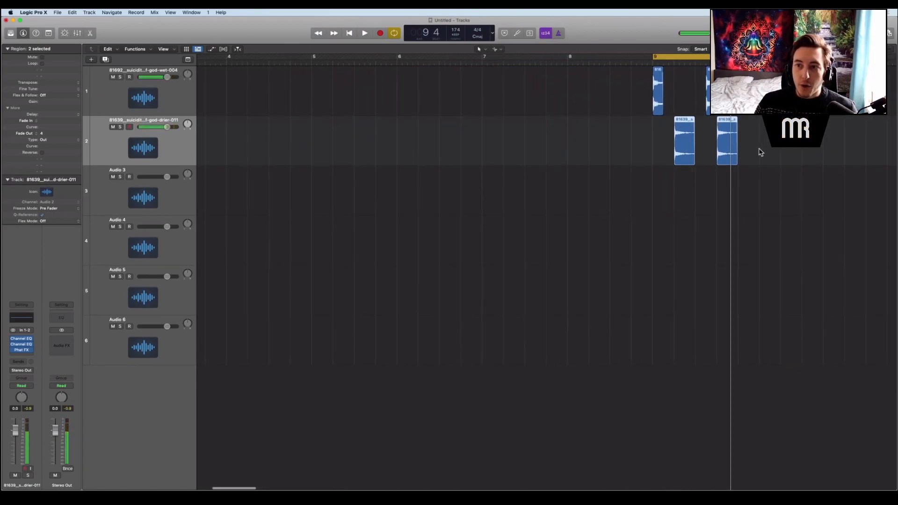
left_click(342, 141)
key("space")
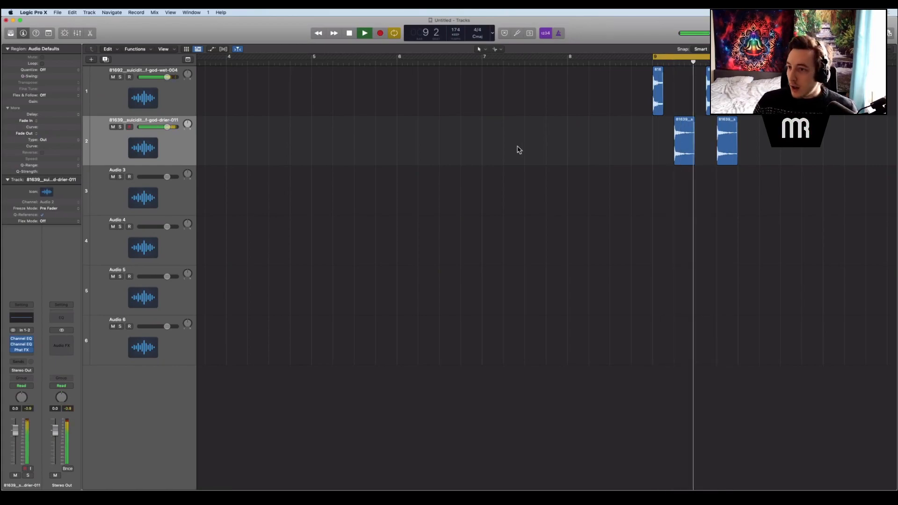
key("space")
scroll(518, 150, "right", 5)
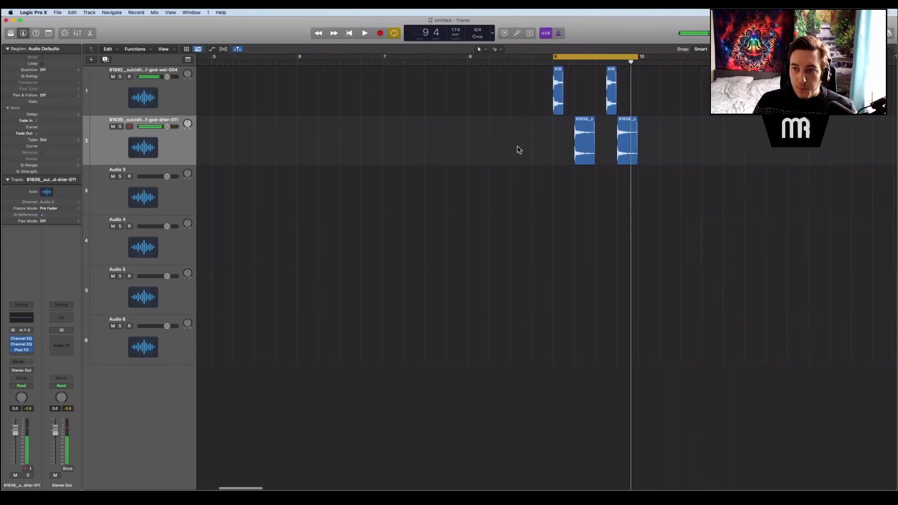
scroll(518, 148, "right", 8)
scroll(515, 143, "left", 1)
key("space")
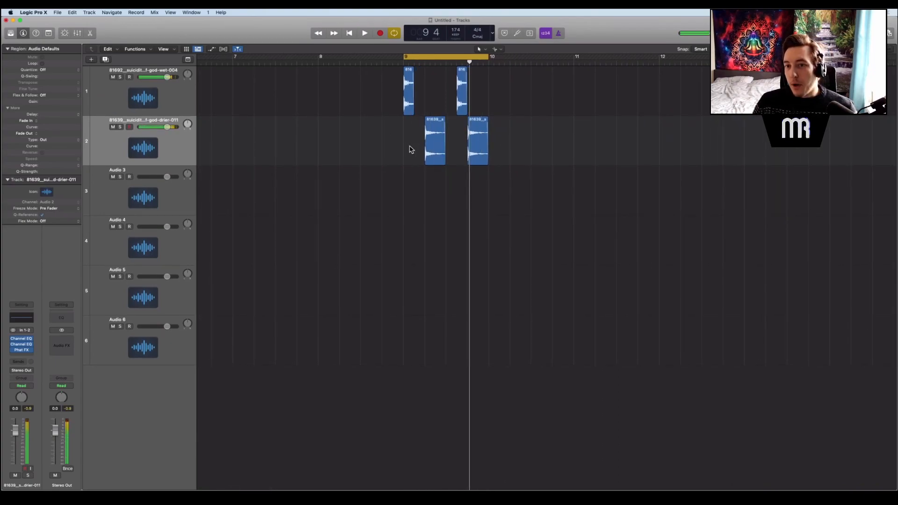
Step: Copy the first kick and snare regions to beats 1 and 2 of bar 1 and turn cycle mode off
scroll(412, 147, "left", 4)
left_click_drag(423, 152, 448, 141)
scroll(448, 140, "left", 16)
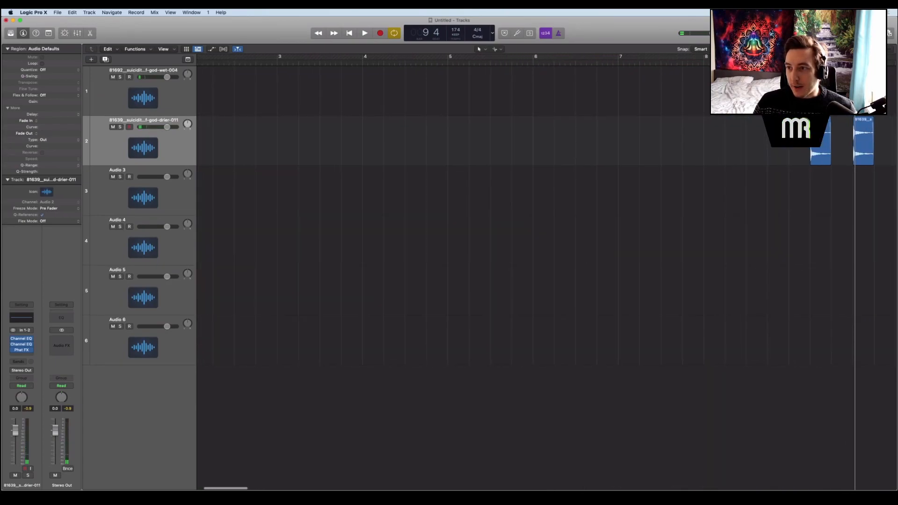
left_click_drag(787, 143, 206, 80)
scroll(826, 103, "left", 1)
key("alt")
left_click(374, 94)
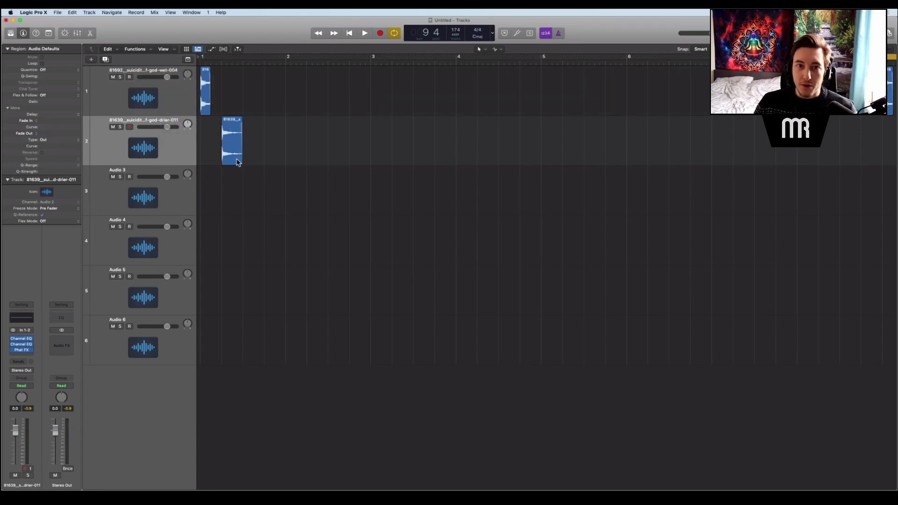
key("c")
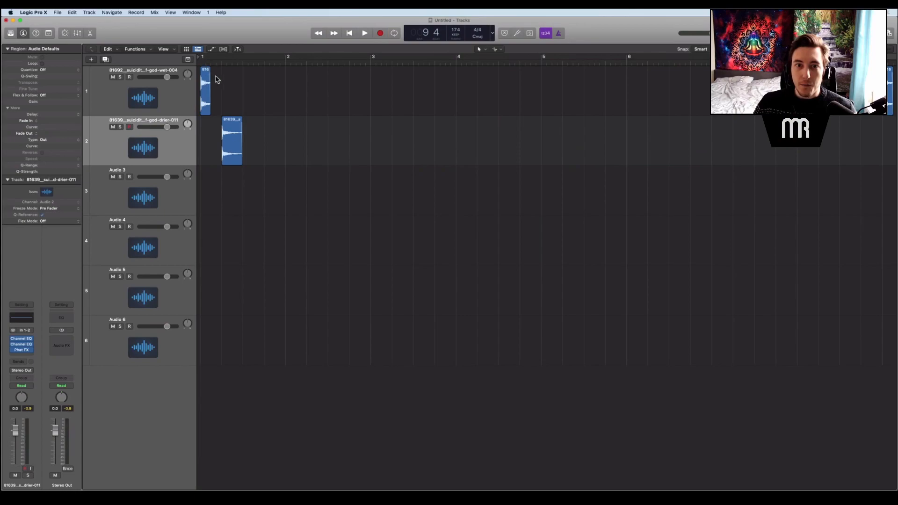
Step: Examine the copied kick region's waveform and length against the grid at the start of bar 1
scroll(214, 76, "up", 10)
scroll(281, 82, "up", 10)
scroll(281, 82, "down", 10)
left_click(188, 96)
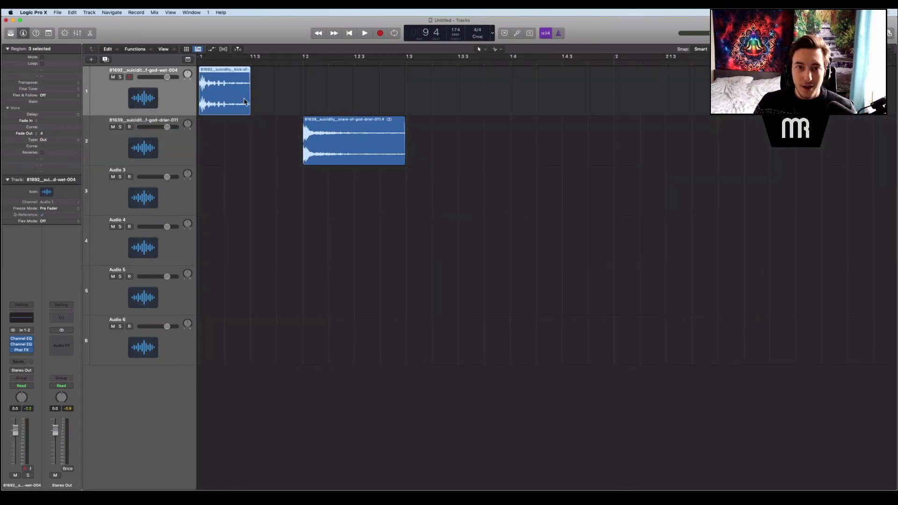
scroll(221, 101, "up", 15)
scroll(222, 100, "down", 8)
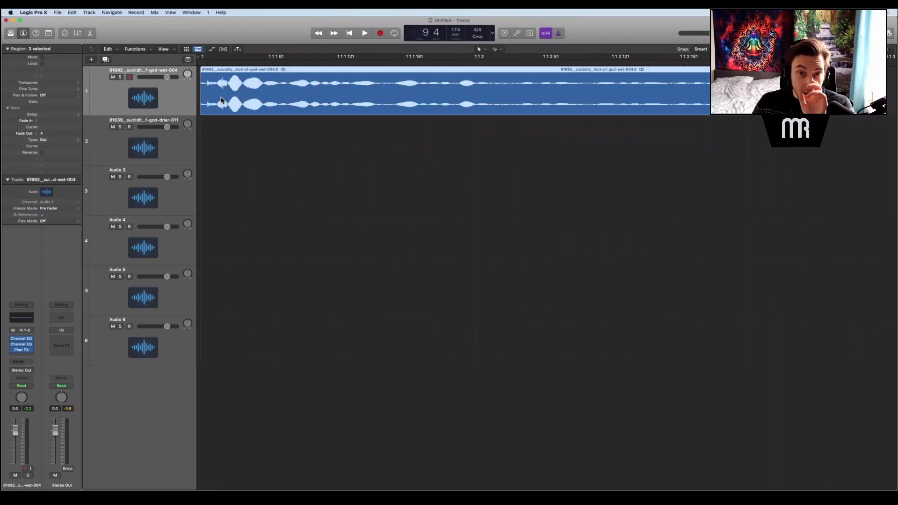
scroll(336, 127, "down", 10)
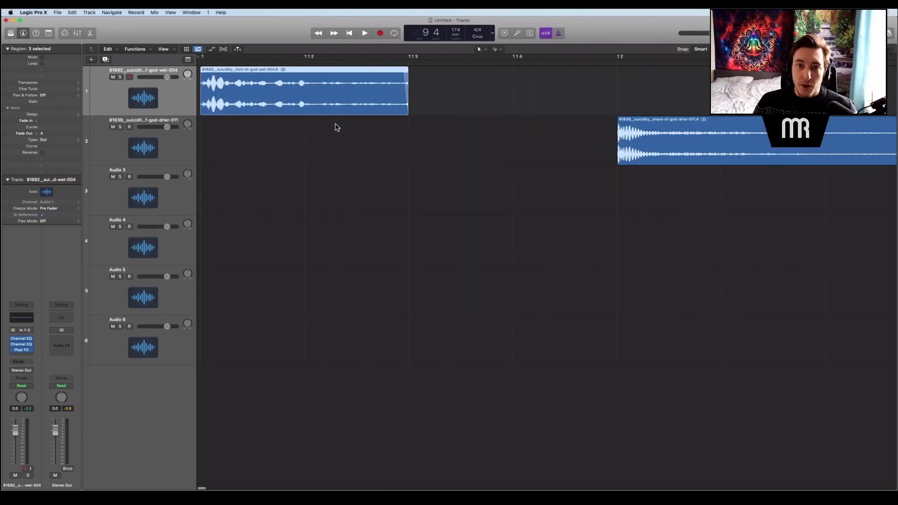
left_click(283, 135)
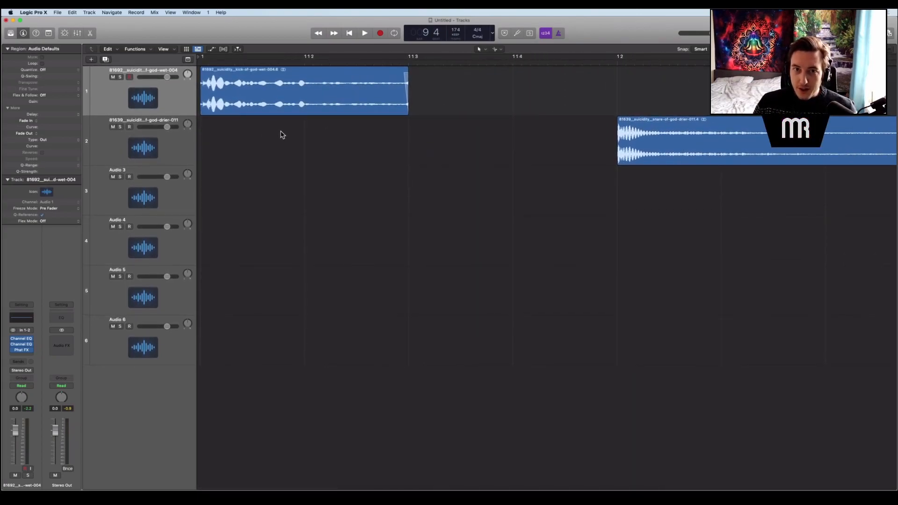
Step: Set the cycle range to the first beat of bar 1 and collapse the region parameters
left_click_drag(206, 56, 617, 81)
left_click(189, 91)
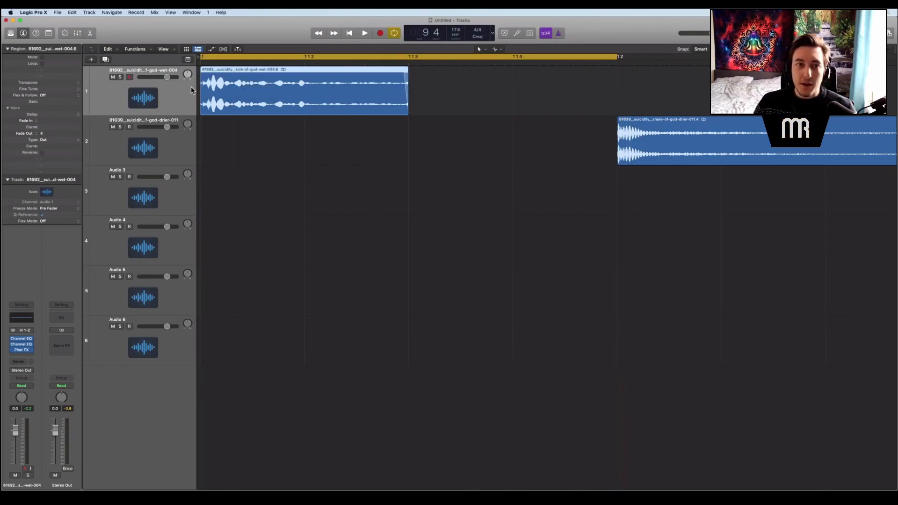
left_click(297, 166)
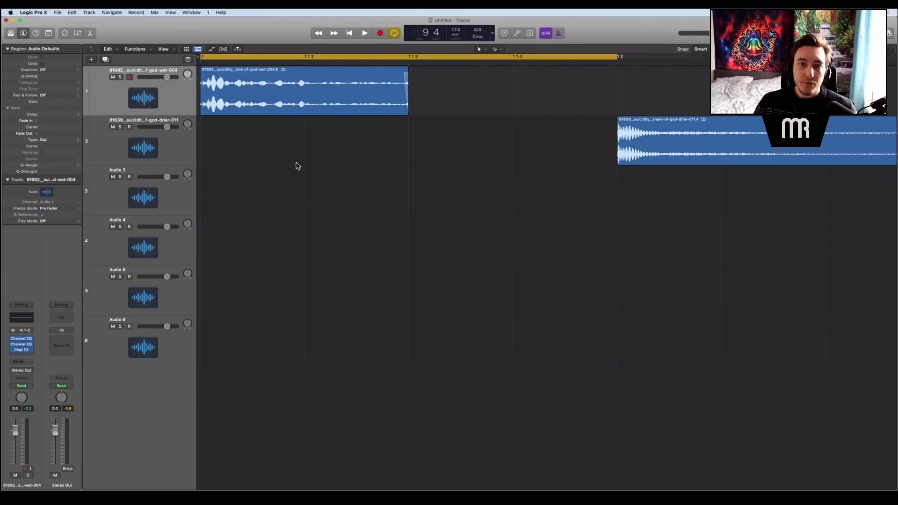
left_click(8, 49)
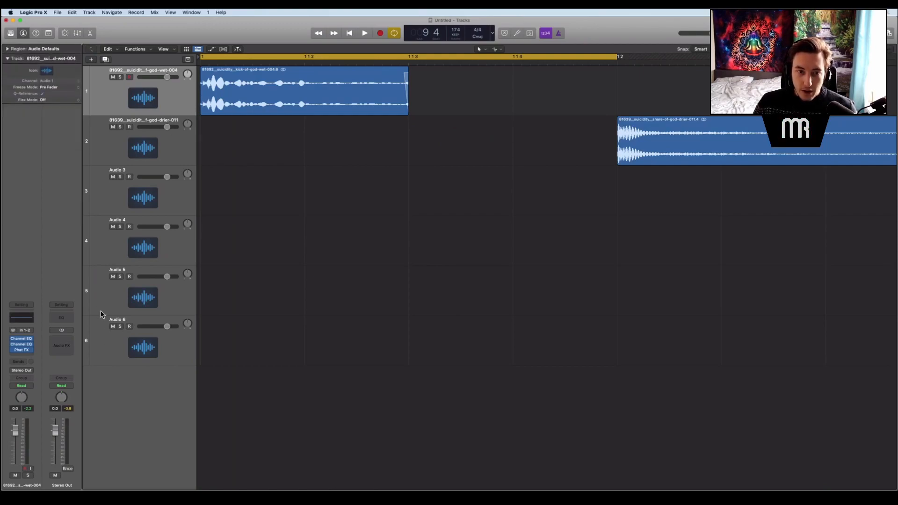
Step: In the kick track's first Channel EQ, enable a 260 Hz low cut at 48 dB/Oct with Q 0.60, processing Side Only
left_click(22, 338)
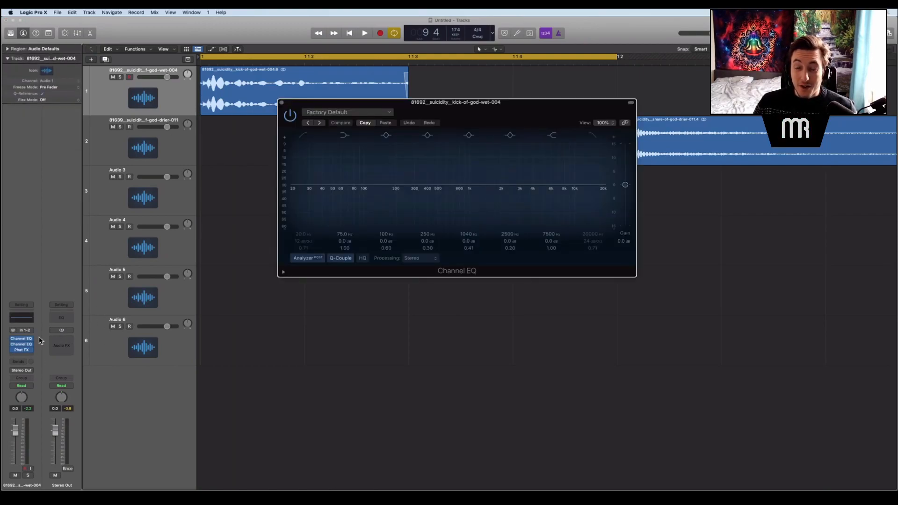
left_click(303, 137)
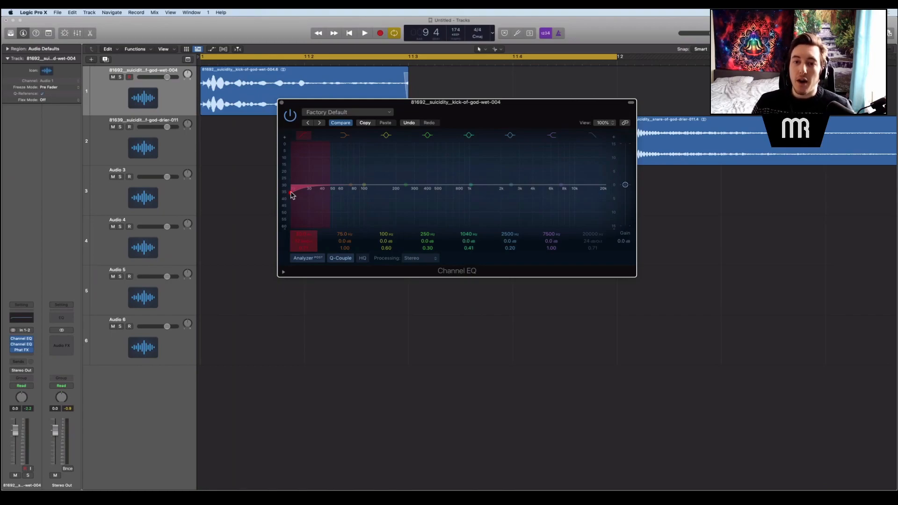
left_click_drag(291, 196, 401, 200)
left_click_drag(301, 239, 301, 217)
left_click_drag(415, 190, 408, 194)
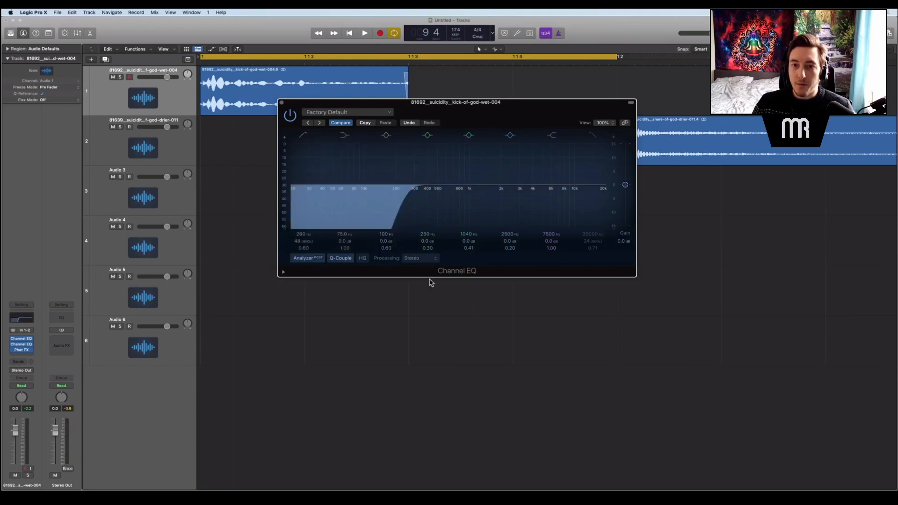
left_click(423, 259)
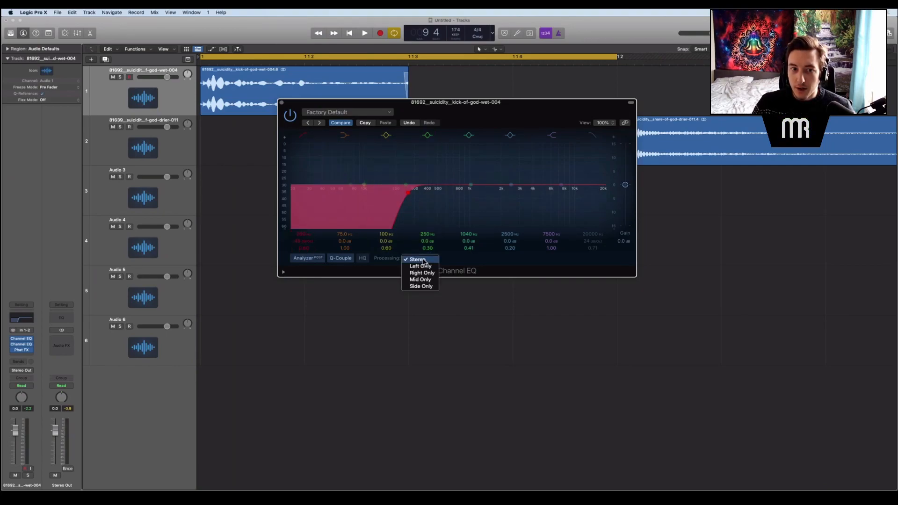
left_click(422, 286)
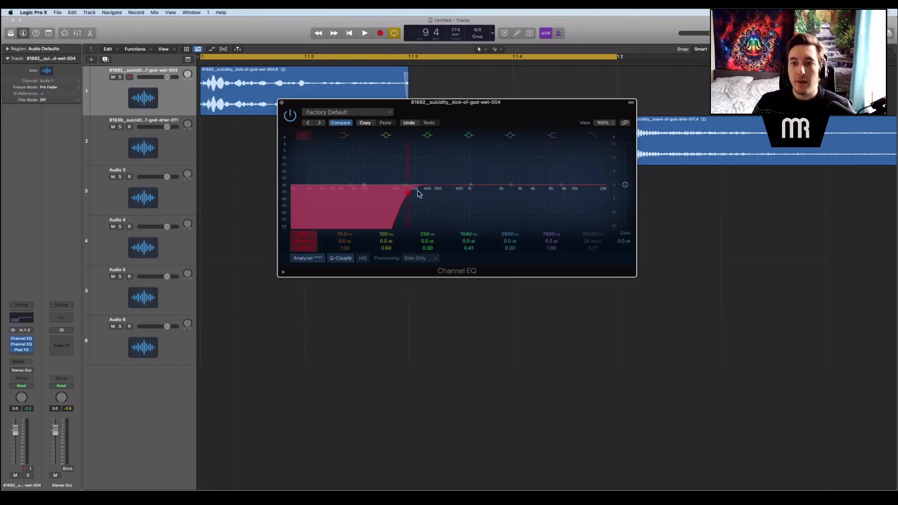
Step: Play the kick and raise the Channel EQ's low cut frequency to 276 Hz
key("space")
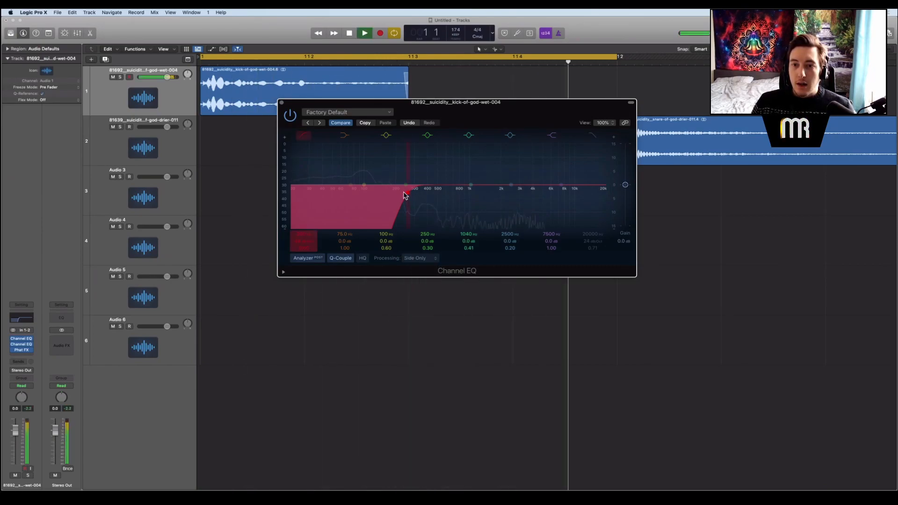
key("space")
left_click_drag(407, 196, 412, 195)
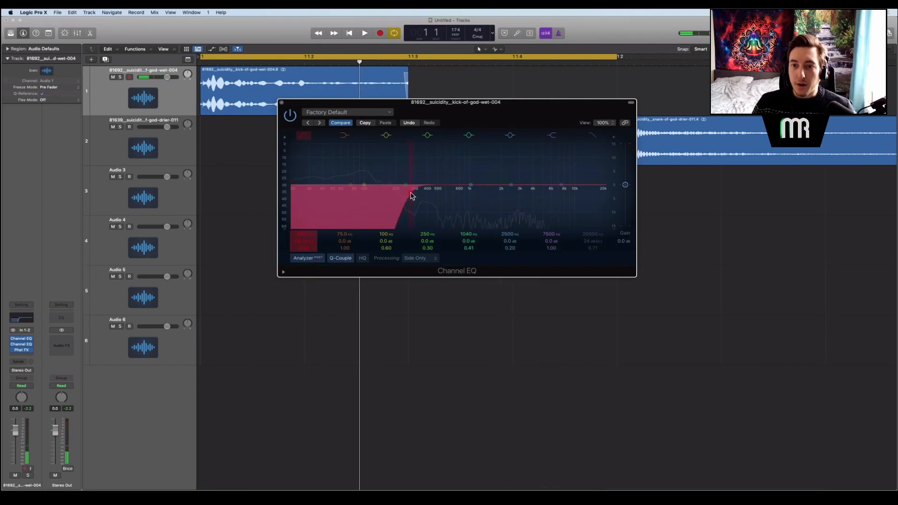
Step: Compare the kick's sound with the Channel EQ bypassed and enabled
left_click(292, 116)
key("space")
key("space")
key("space")
left_click(292, 116)
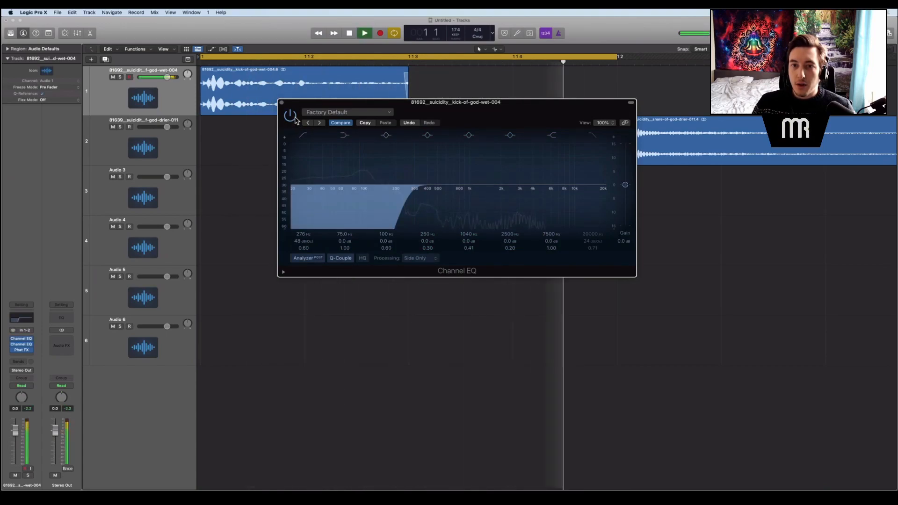
key("space")
Step: Lengthen the kick region in bar 1 until it ends at beat 2, and play it back
left_click_drag(453, 107, 395, 200)
left_click_drag(407, 112, 614, 116)
key("space")
key("space")
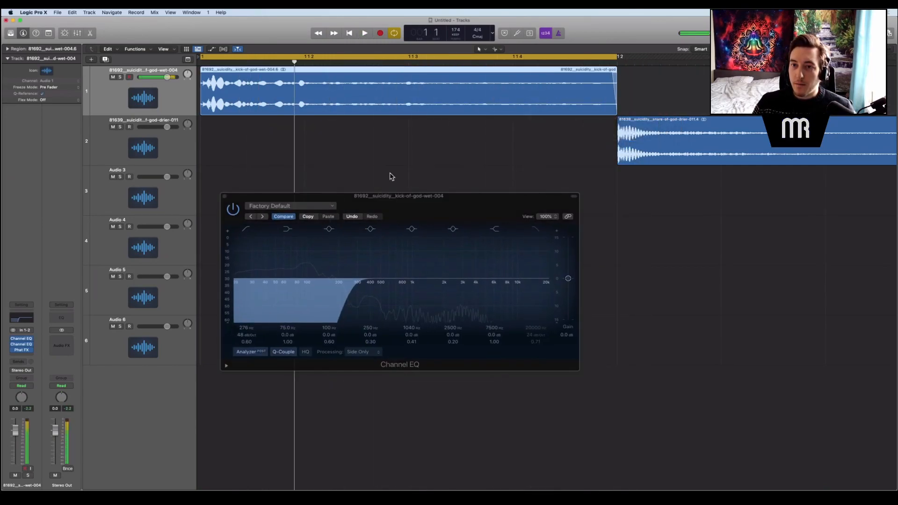
Step: Solo the kick track with its Channel EQ bypassed and extend the cycle range to beat 3 of bar 1
left_click(249, 217)
scroll(463, 99, "down", 5)
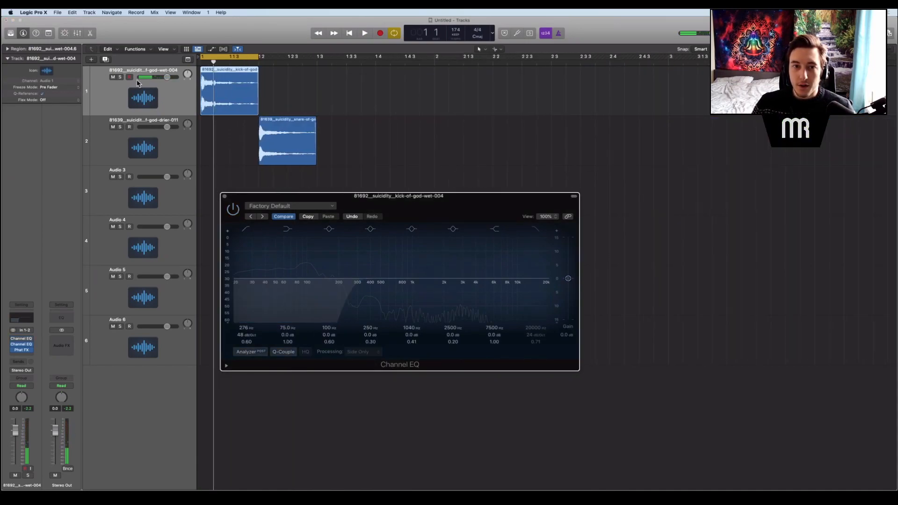
left_click(120, 77)
left_click(233, 55)
left_click_drag(258, 56, 317, 55)
Step: Listen to the soloed kick over the longer cycle with the Channel EQ off and on
key("space")
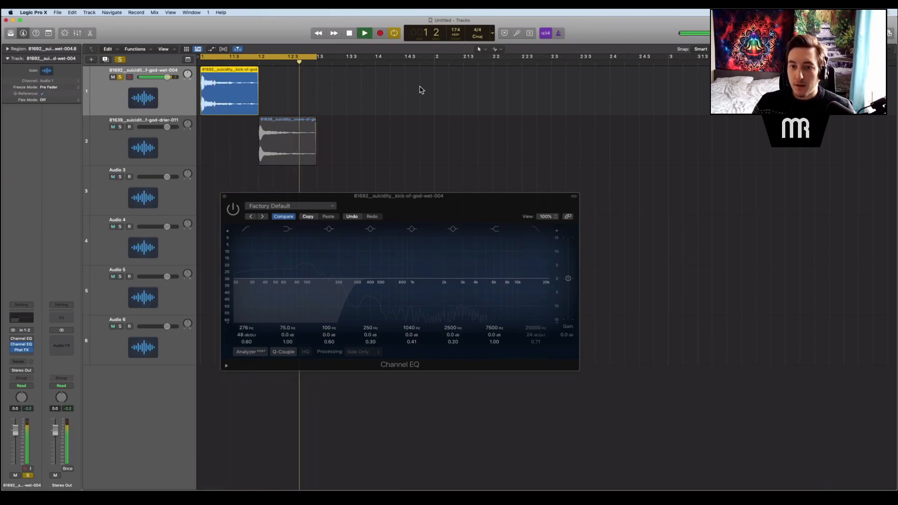
key("space")
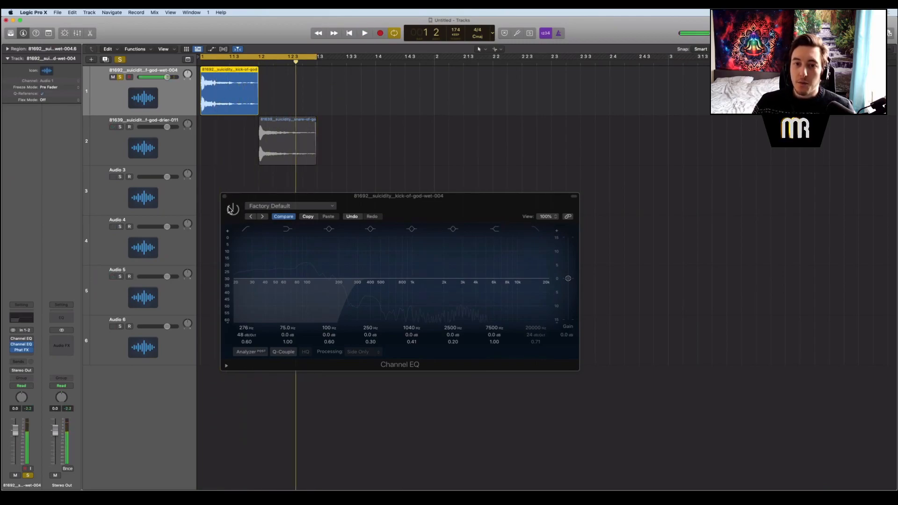
left_click(233, 210)
key("space")
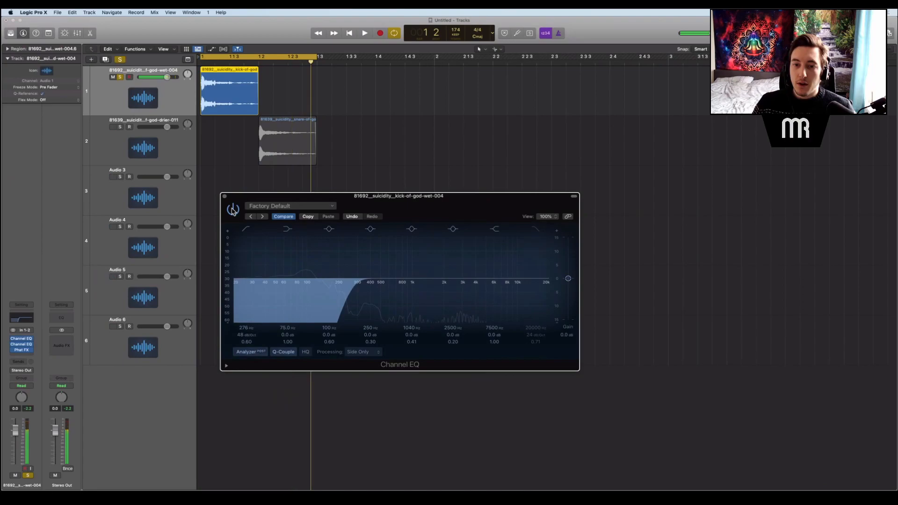
key("space")
scroll(419, 142, "up", 5)
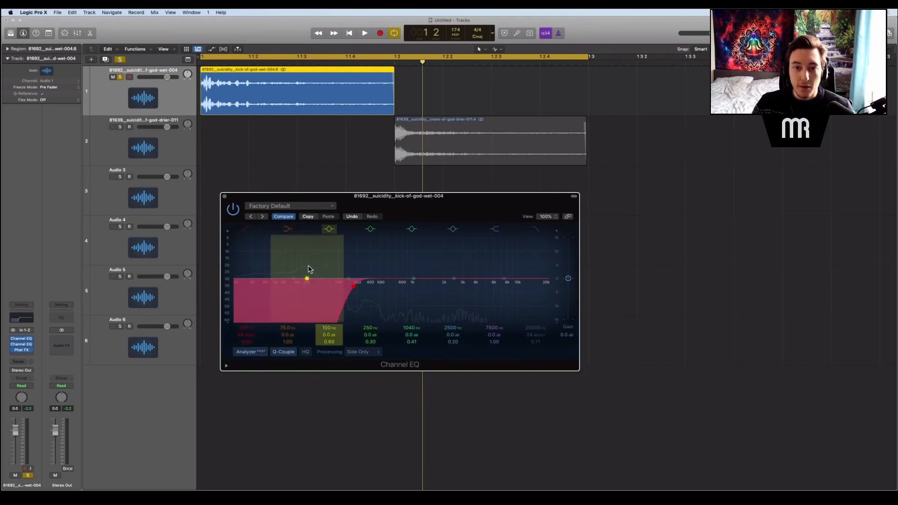
Step: Bypass and close the kick's Channel EQ, and insert a Gain plug-in above it in the effects chain
left_click(233, 210)
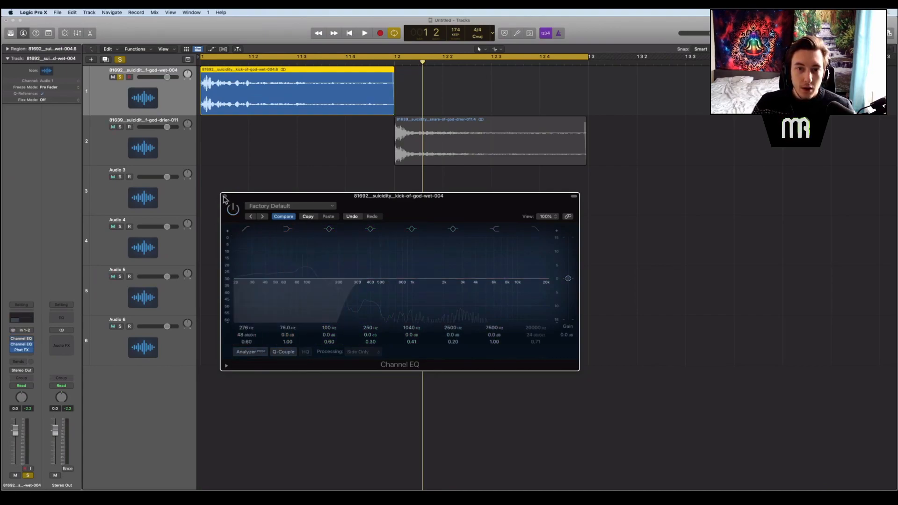
left_click(224, 197)
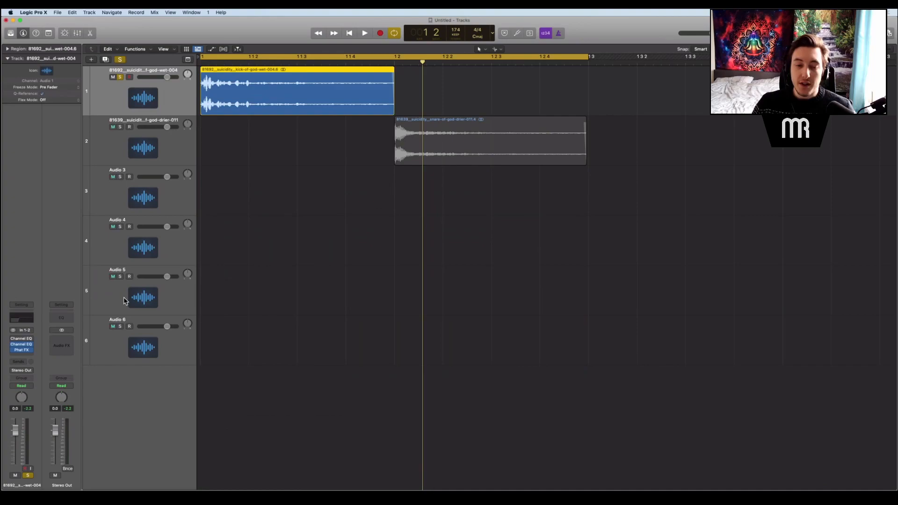
left_click(31, 339)
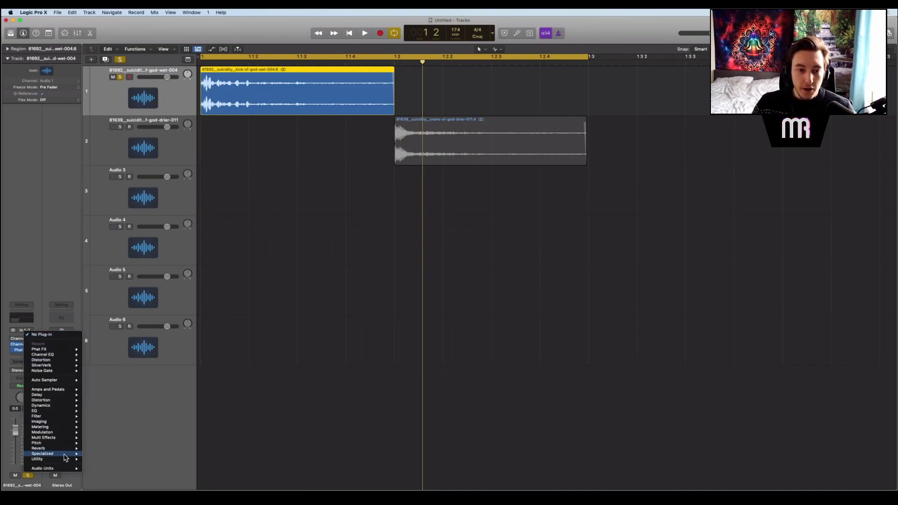
mouse_move(68, 460)
left_click(151, 460)
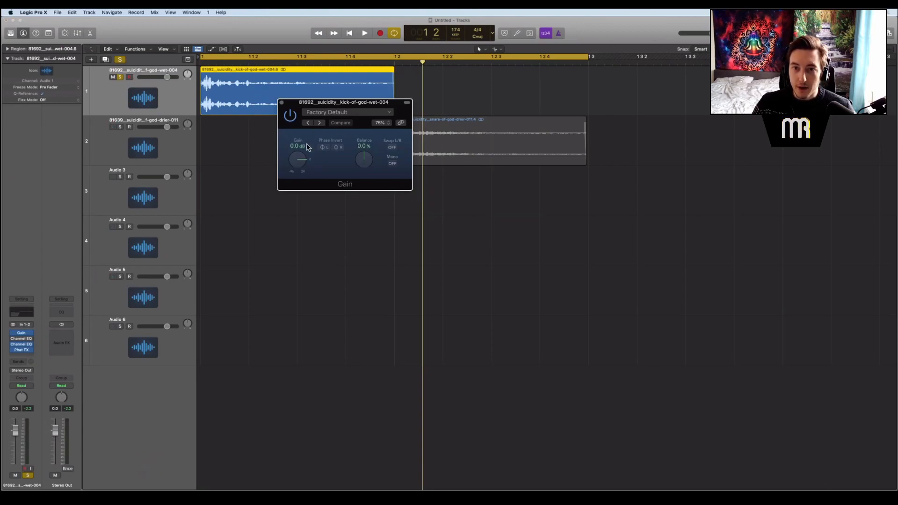
Step: Compare the soloed kick in mono and stereo using the Gain plug-in's Mono switch, leaving Mono on
left_click(394, 163)
key("space")
left_click(394, 163)
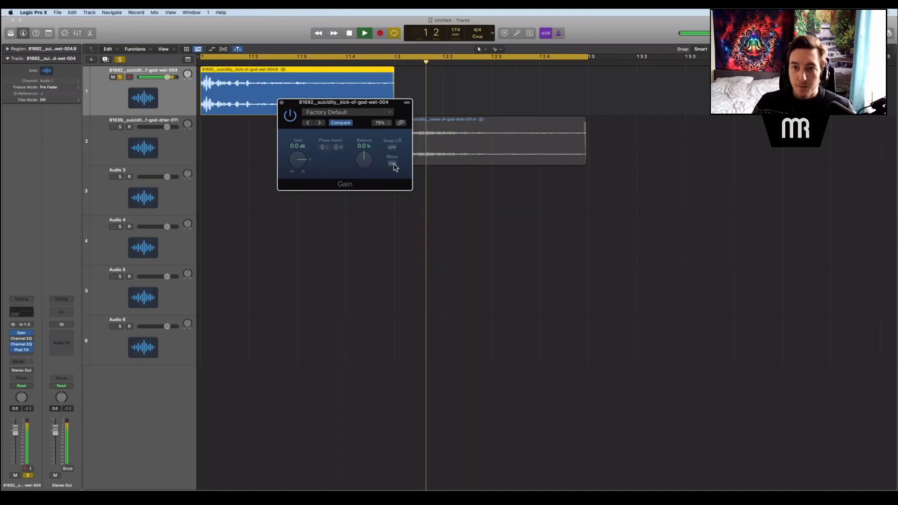
key("space")
left_click(394, 165)
key("space")
key("space")
left_click(394, 165)
key("space")
left_click(394, 165)
key("space")
key("space")
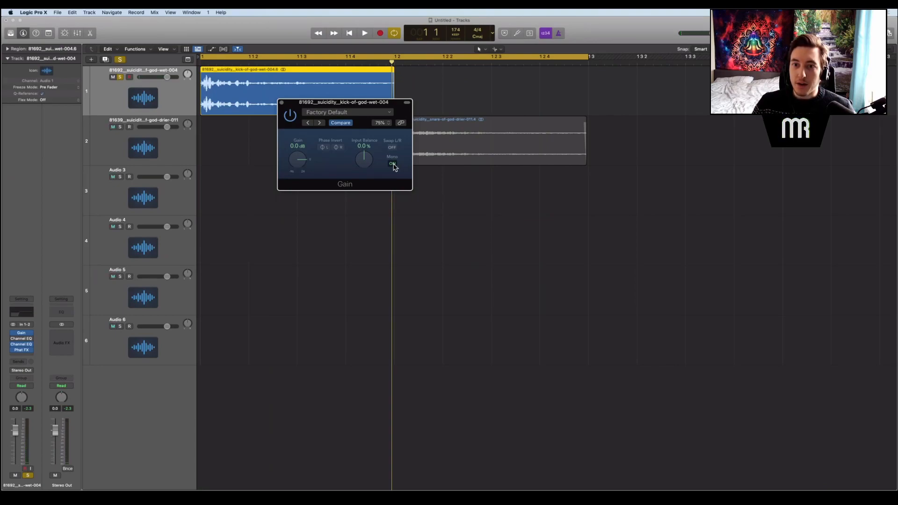
Step: Compare the soloed kick in stereo and mono again with the Gain plug-in's Mono switch, leaving Mono off
left_click(394, 165)
key("space")
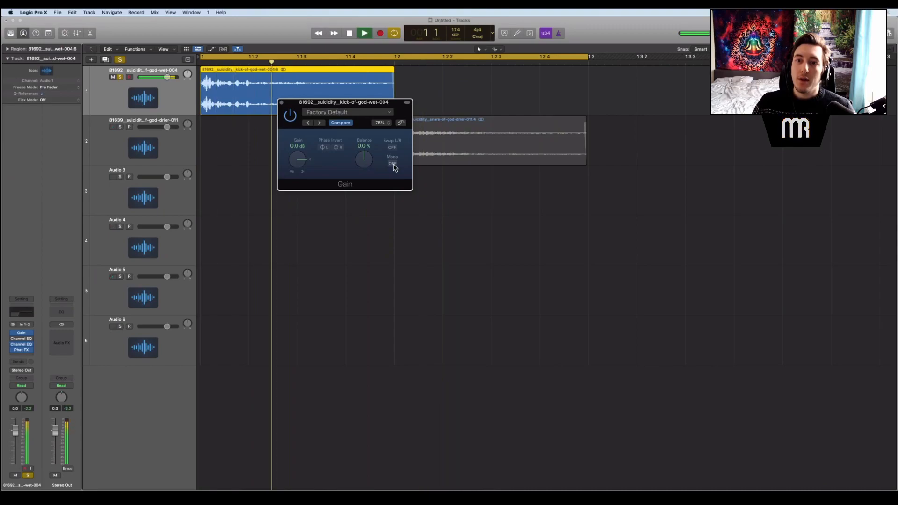
left_click(393, 163)
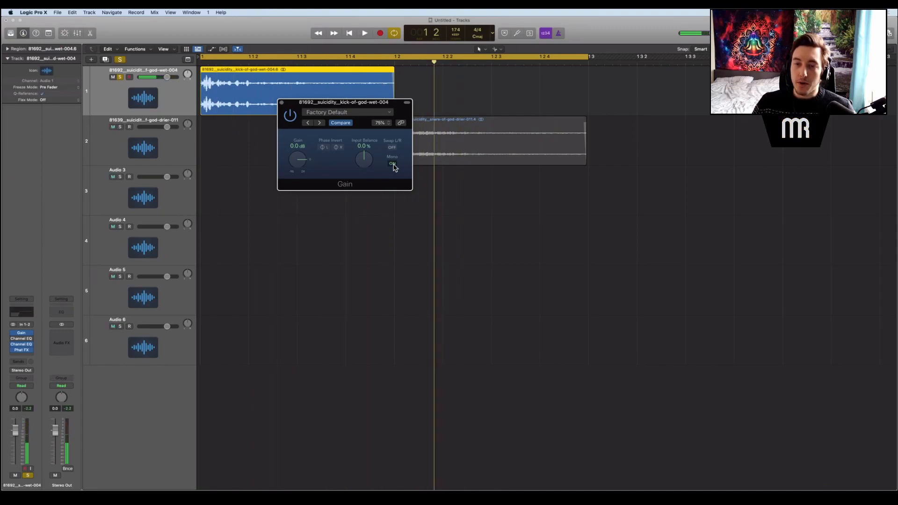
key("space")
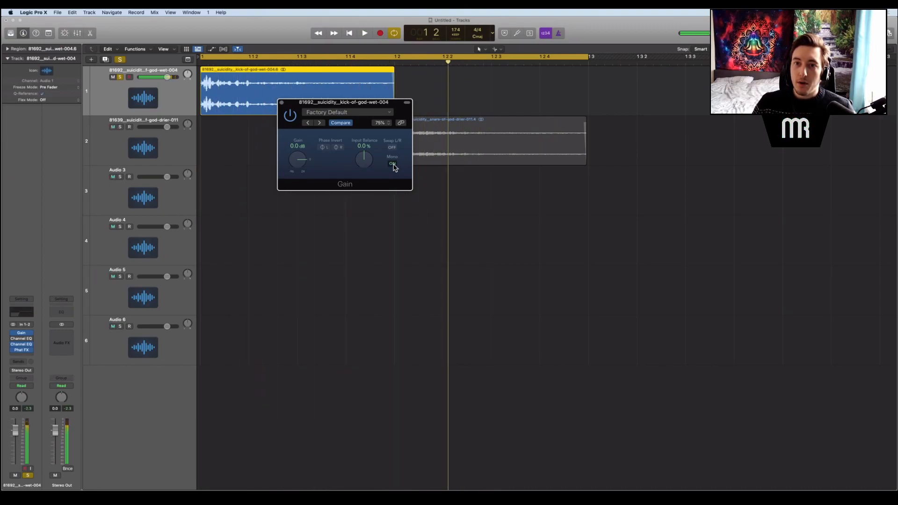
key("space")
left_click(393, 163)
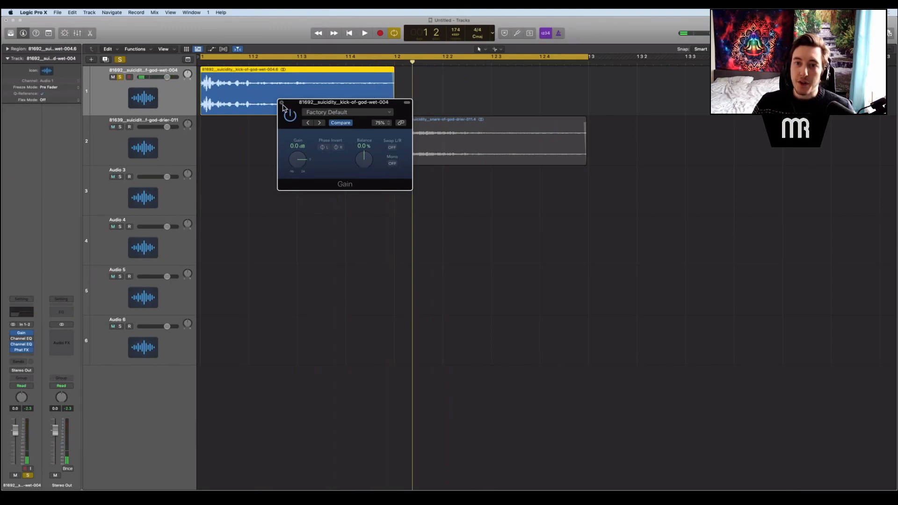
Step: Remove the Gain plug-in from the kick track, re-enable and check the Side Only Channel EQ, and close its window
left_click(31, 333)
left_click(34, 343)
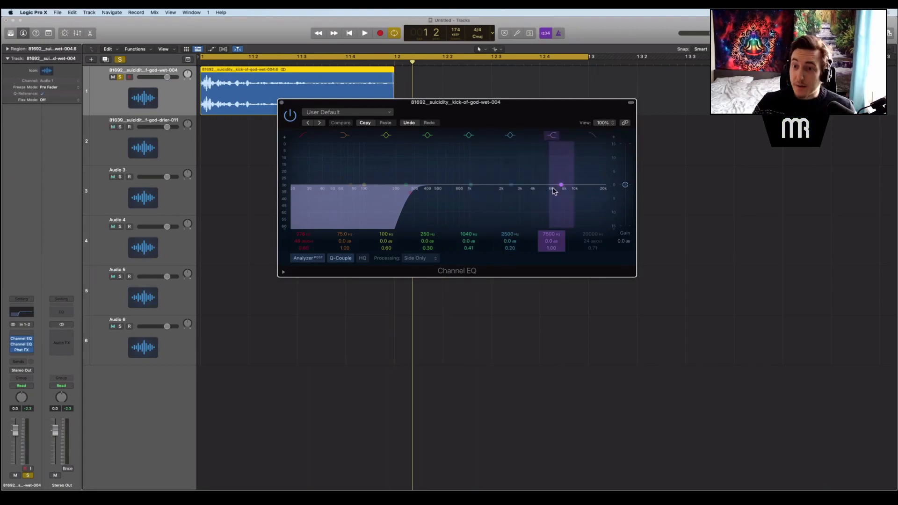
left_click(282, 103)
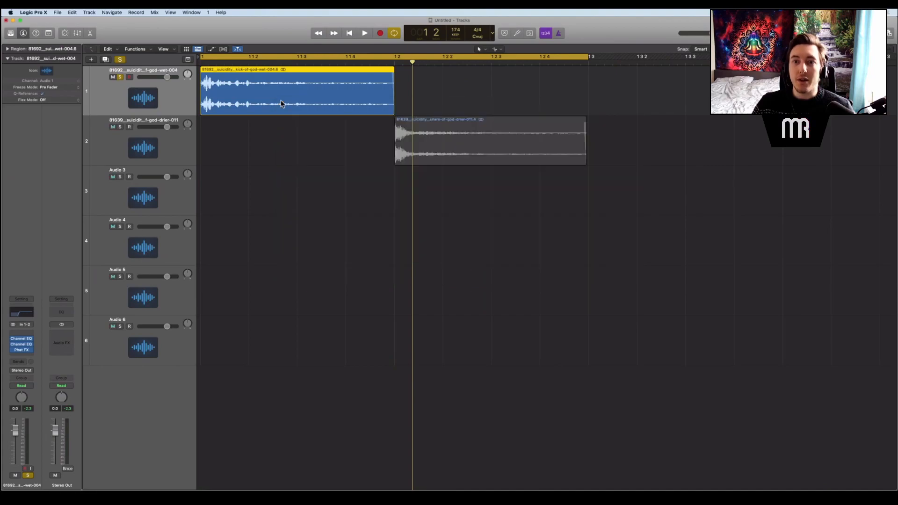
left_click(276, 133)
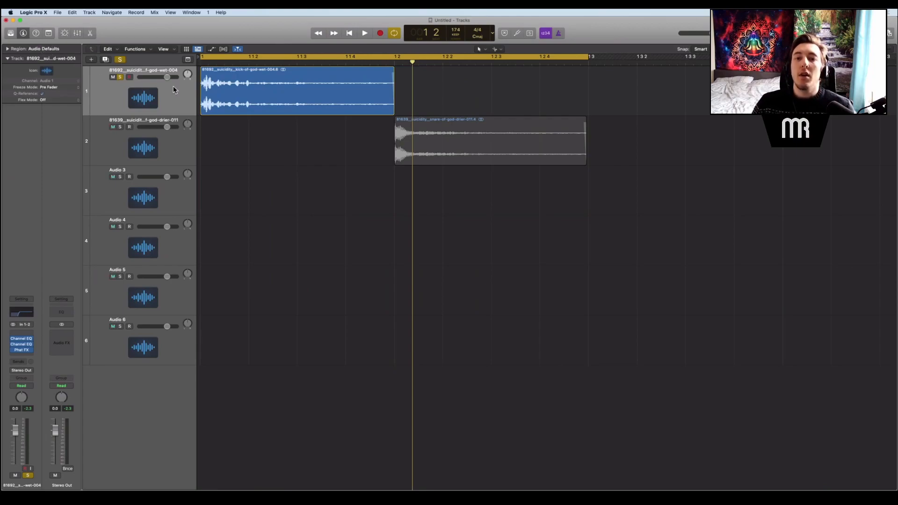
Step: Listen to the soloed kick and move its first Channel EQ up to the top insert slot
key("space")
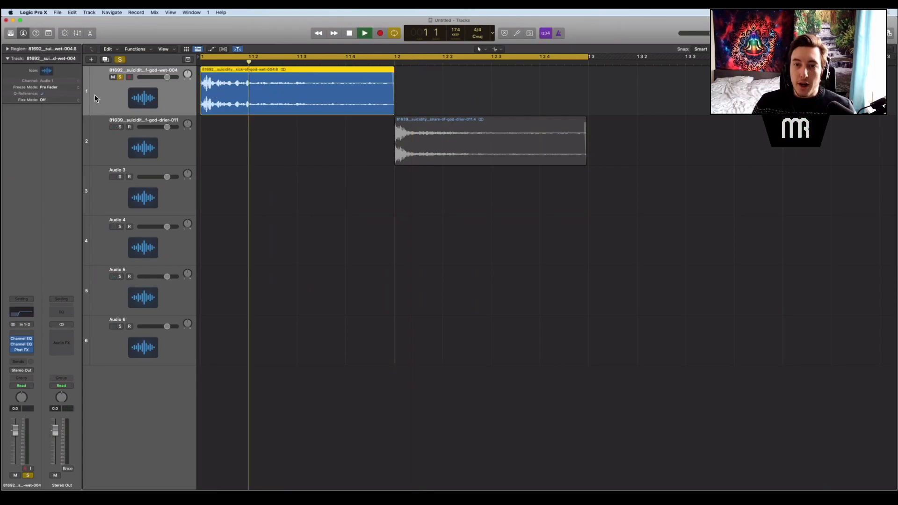
key("space")
key("space")
key("space")
left_click_drag(20, 339, 28, 333)
Step: Shorten the kick region so it ends at 1 1 4 and listen to the trimmed kick
left_click_drag(363, 55, 319, 55)
left_click_drag(394, 111, 344, 110)
key("space")
key("space")
key("space")
key("space")
scroll(244, 155, "up", 5)
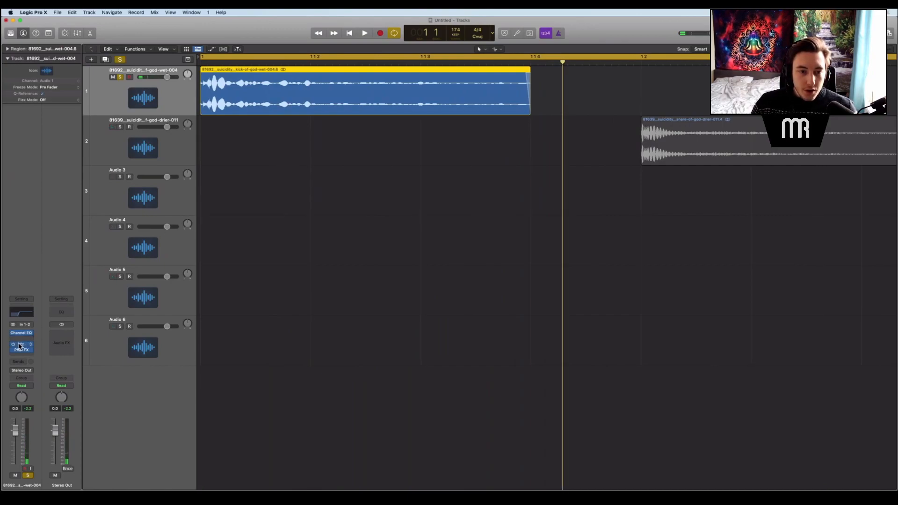
Step: Move the second Channel EQ up one slot, open it, and narrow its 100 Hz peak band to Q 4.30 around 111 Hz at near-zero gain
left_click_drag(21, 345, 25, 339)
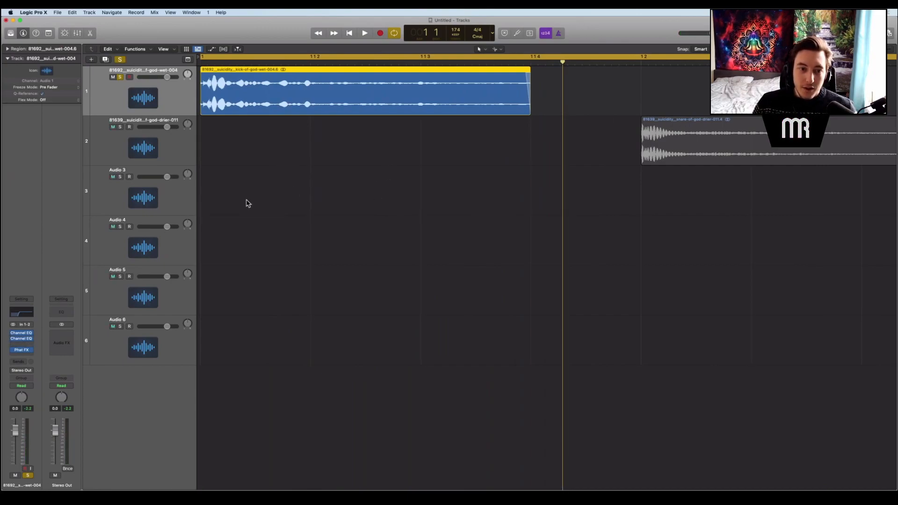
left_click(21, 341)
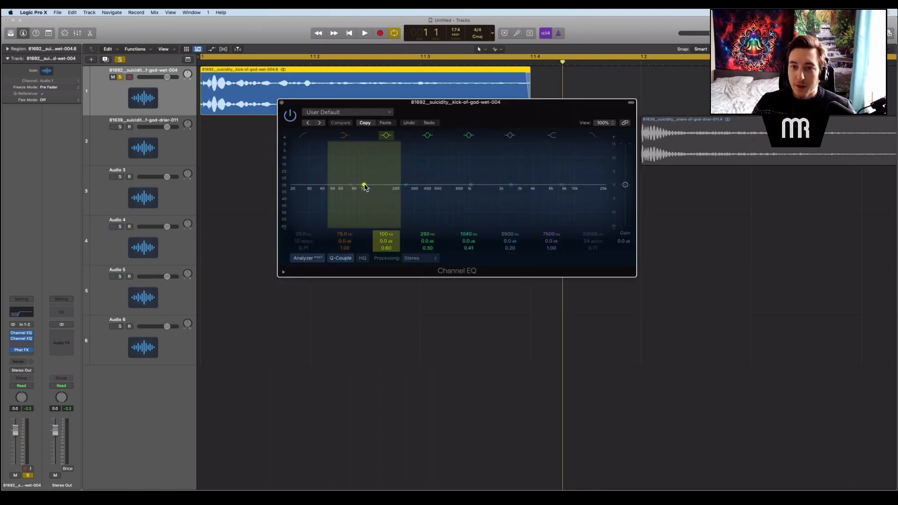
left_click_drag(365, 186, 370, 180)
scroll(370, 180, "up", 2)
scroll(369, 180, "up", 3)
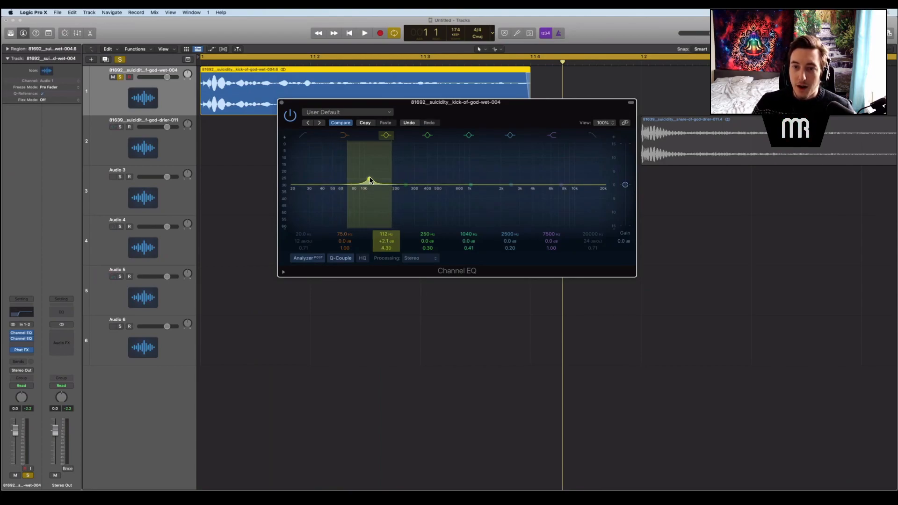
mouse_move(371, 180)
left_mouse_down()
mouse_move(370, 173)
mouse_move(370, 187)
left_mouse_up()
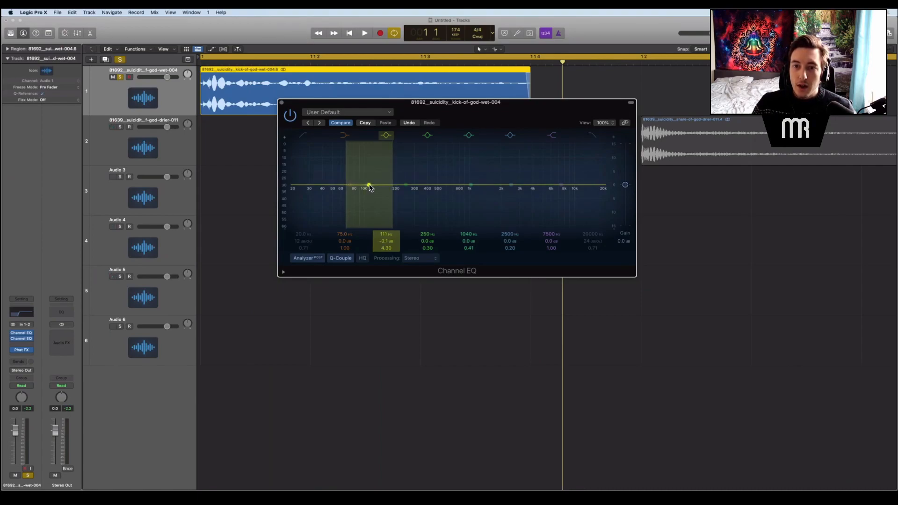
Step: Enable a 54.5 Hz low cut with a 36 dB/oct slope in the kick's stereo Channel EQ and listen to it
key("space")
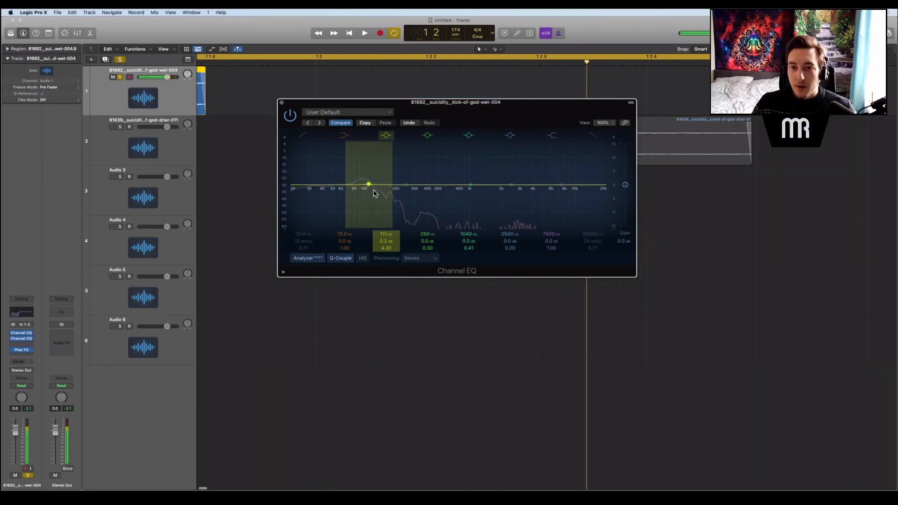
left_click(302, 136)
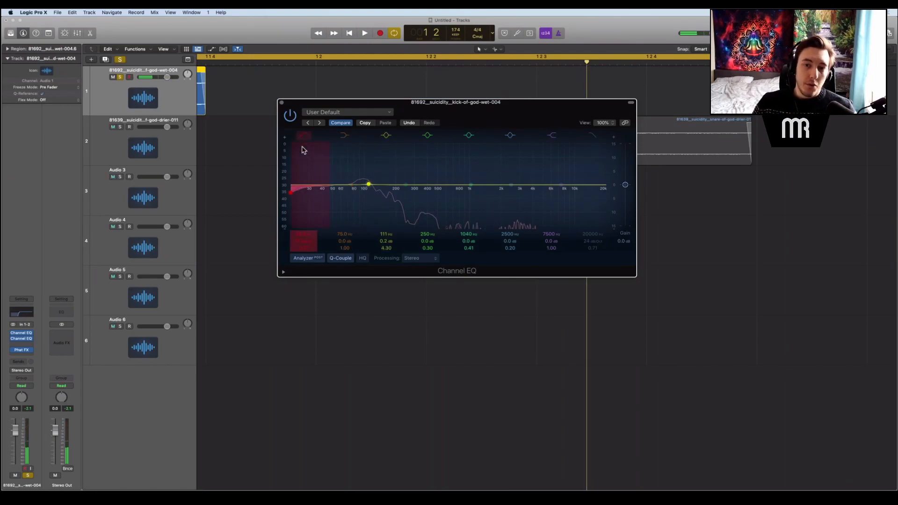
left_click_drag(312, 194, 323, 193)
left_click_drag(295, 240, 295, 232)
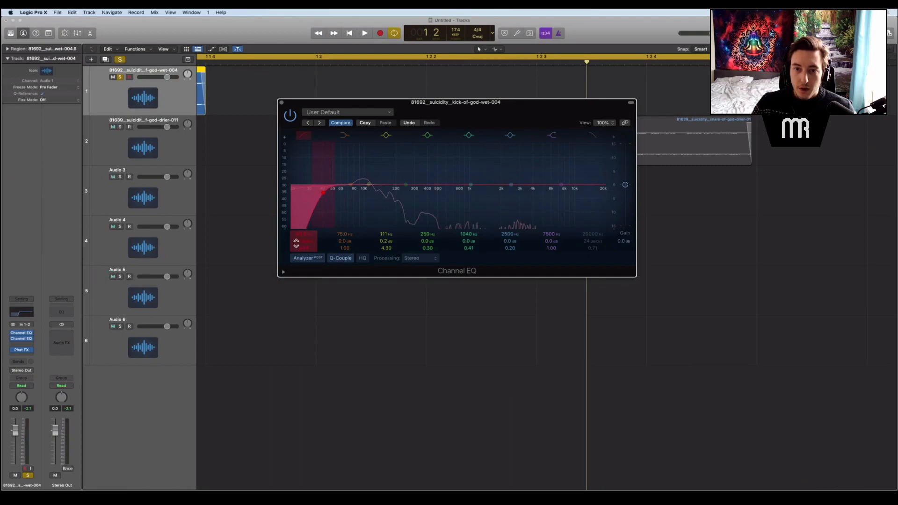
left_click_drag(322, 196, 338, 194)
key("space")
key("space")
key("space")
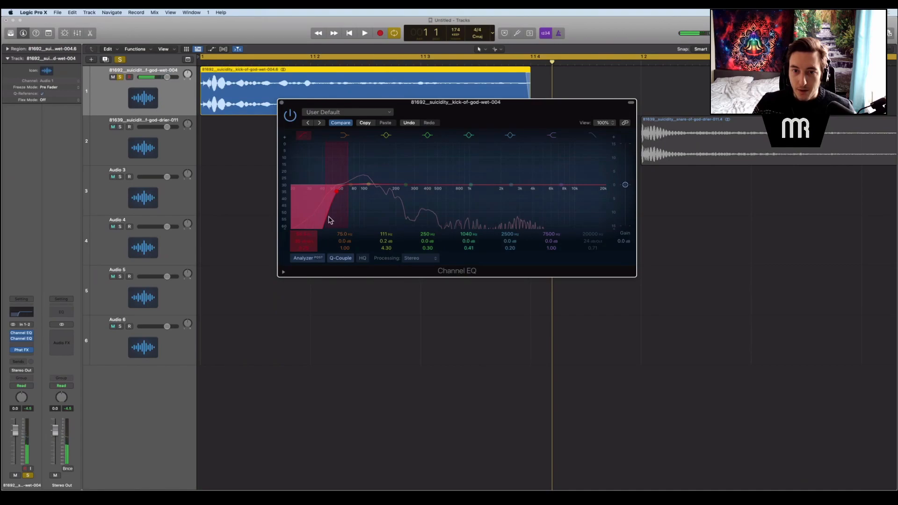
left_click(304, 235)
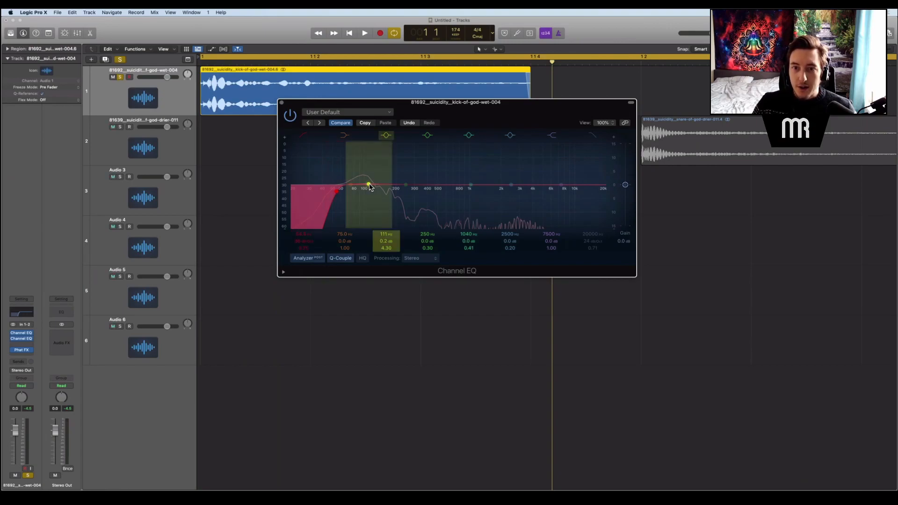
Step: Boost the narrow peak band to about +8.2 dB at 99 Hz and listen to the soloed kick
key("space")
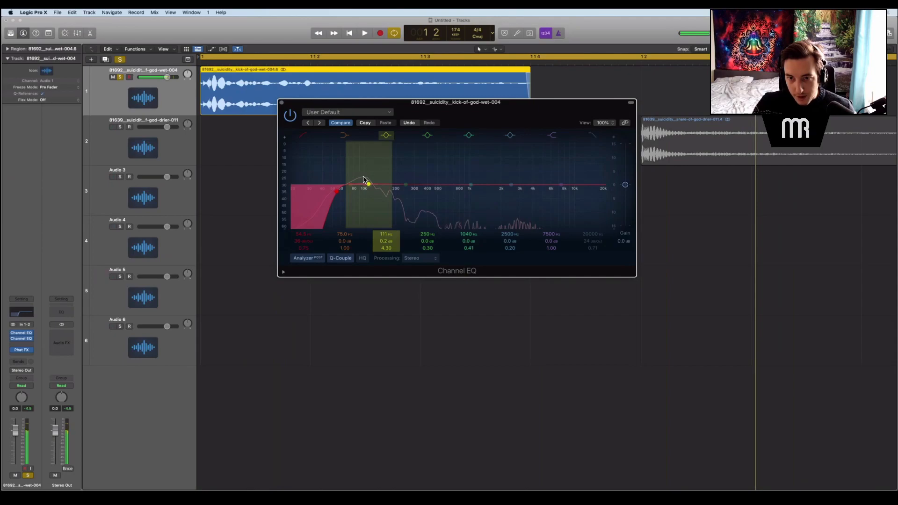
left_click_drag(369, 185, 364, 159)
key("space")
key("space")
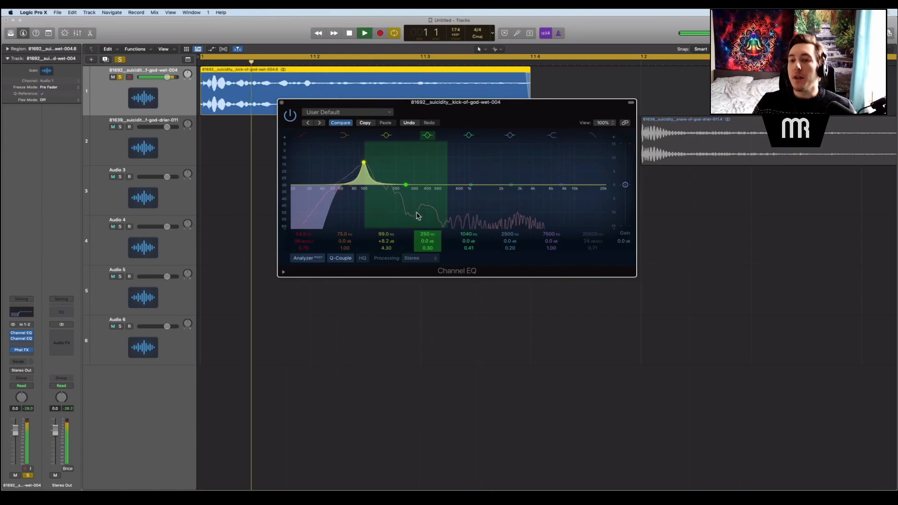
key("space")
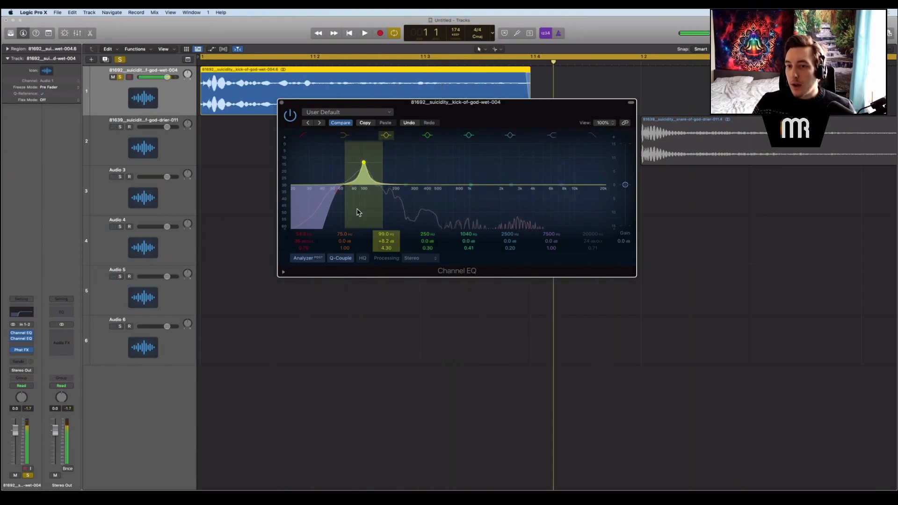
key("space")
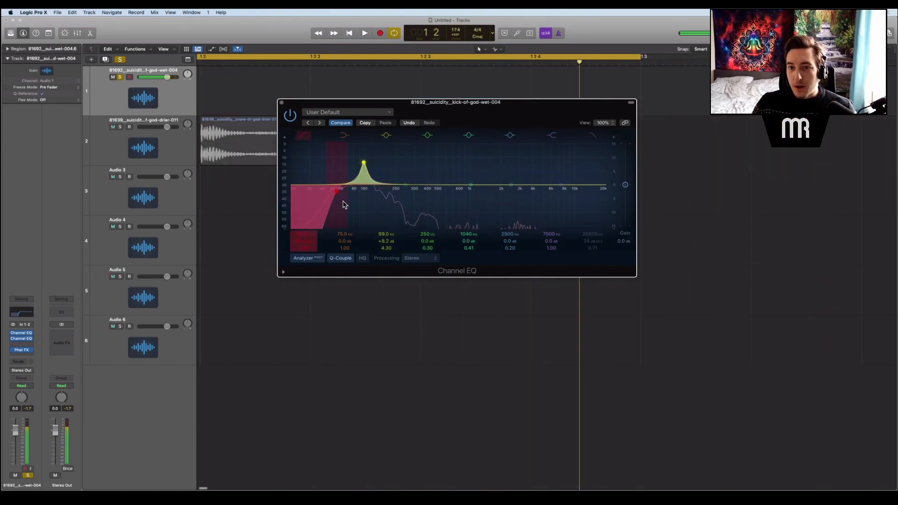
key("space")
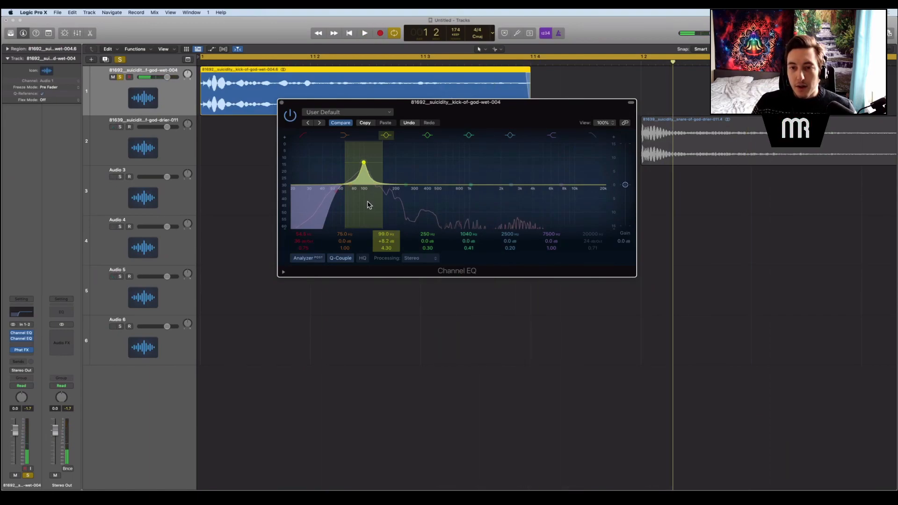
Step: Move the Channel EQ window below the kick region, extend the region's end to beat 2 of bar 1, and listen to it
left_click_drag(380, 102, 347, 157)
key("space")
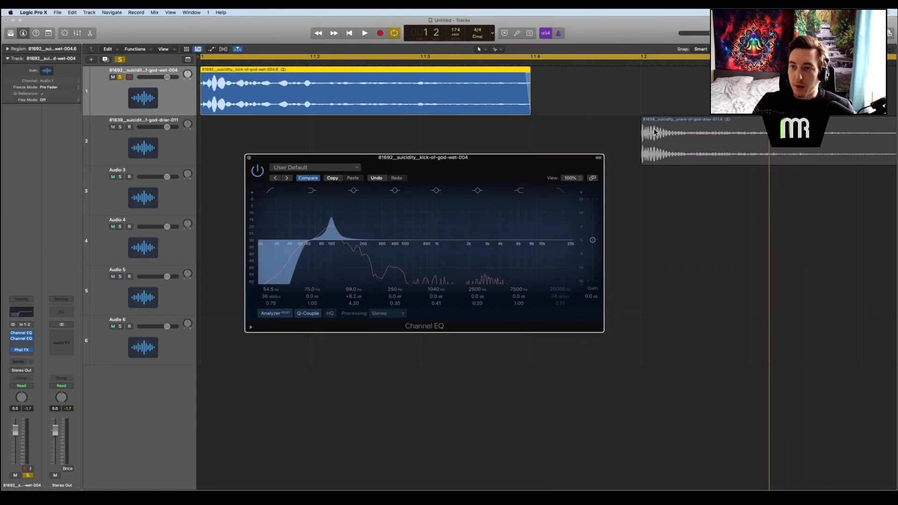
left_click_drag(530, 110, 641, 111)
key("space")
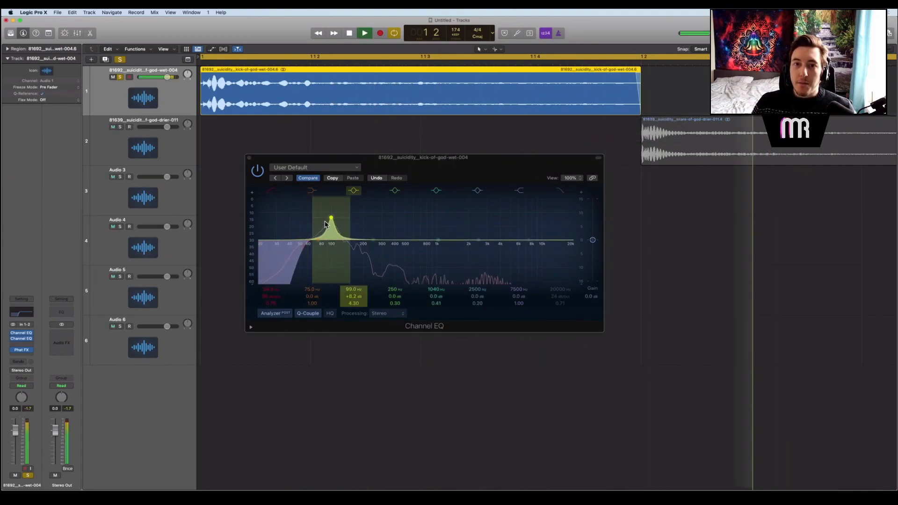
key("space")
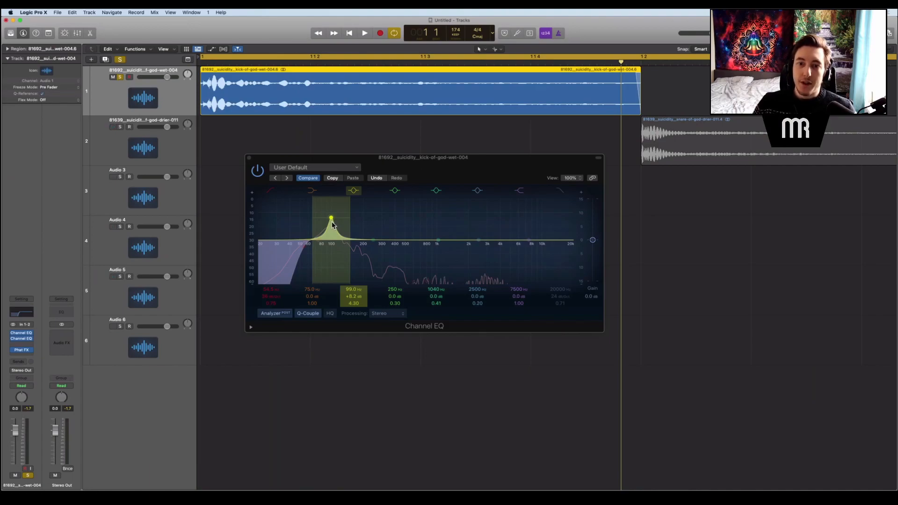
Step: Adjust the Channel EQ's boosted peak to 96.5 Hz and +7.8 dB
left_click_drag(331, 219, 327, 233)
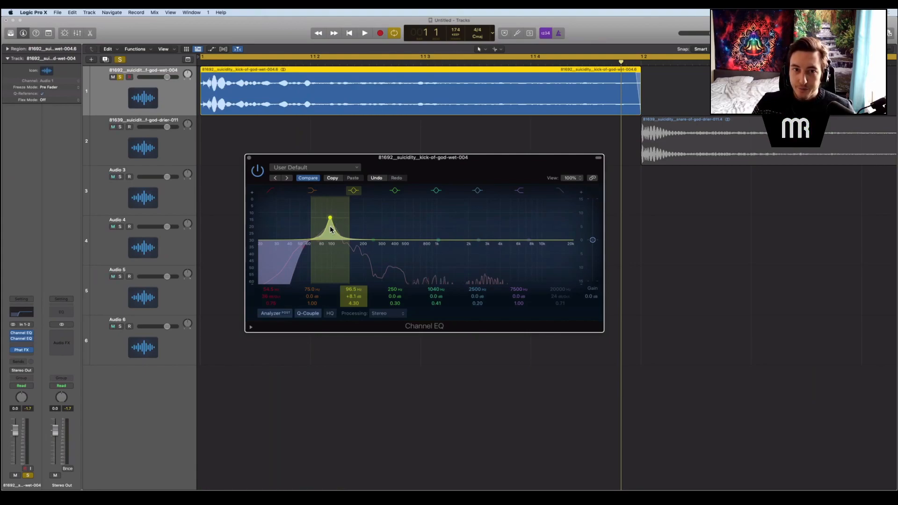
left_click(107, 101)
key("a")
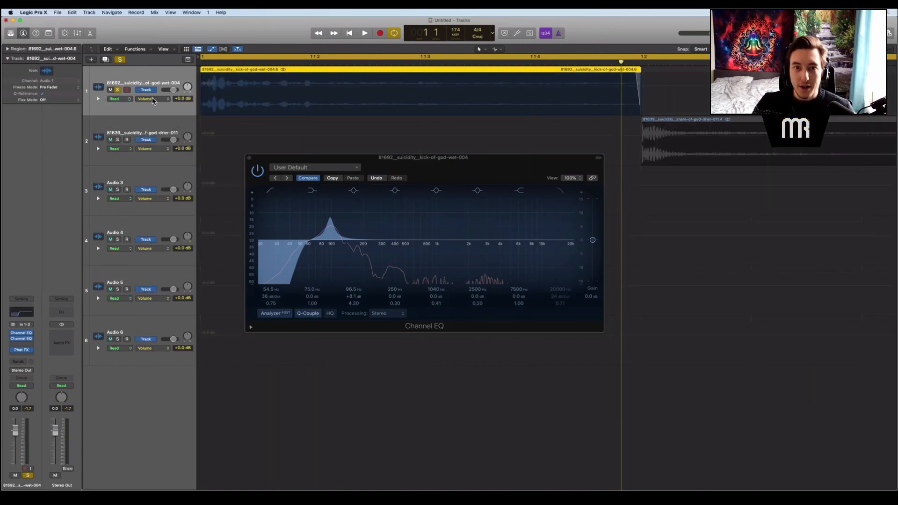
key("a")
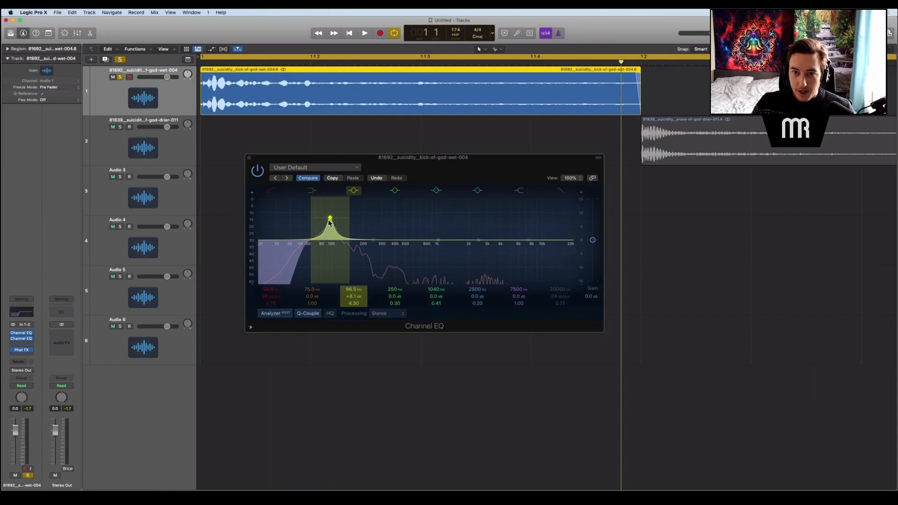
left_click(330, 220)
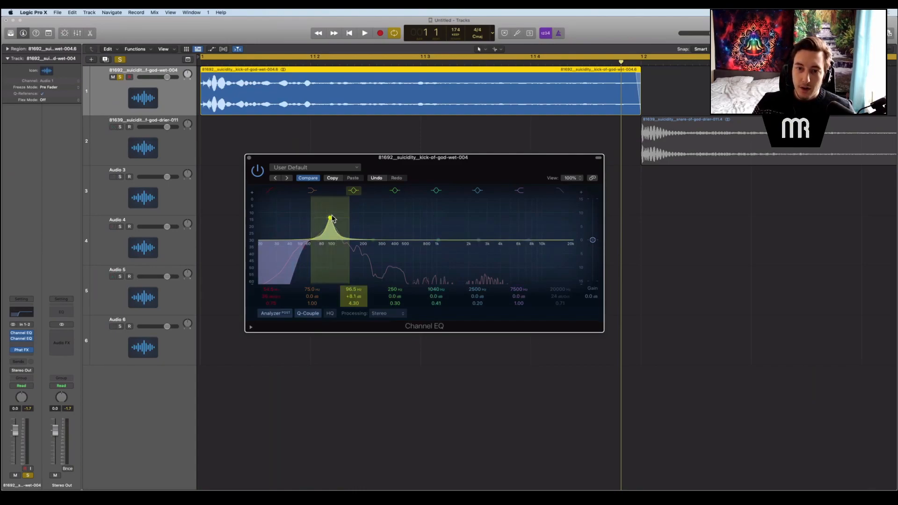
left_click_drag(331, 221, 331, 220)
left_click_drag(331, 220, 331, 223)
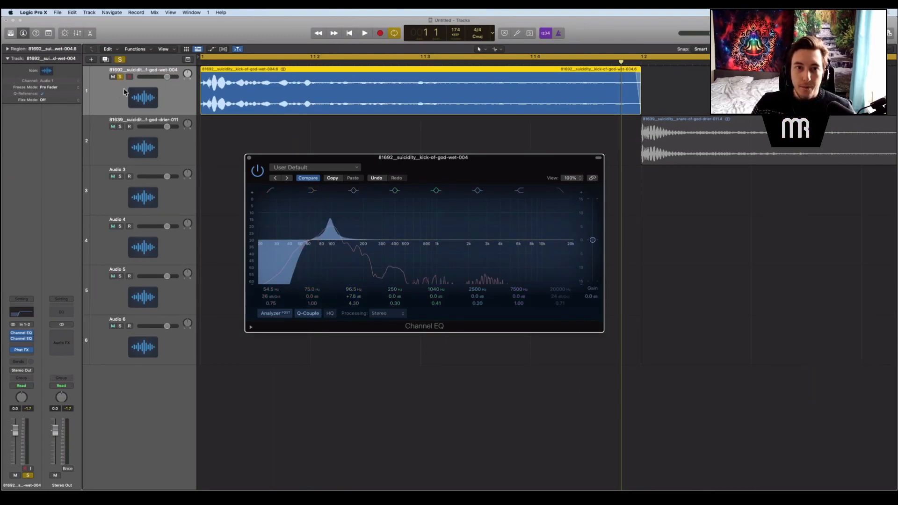
Step: Show track automation and look through the kick track's automatable Channel EQ parameters and its automation modes
key("a")
left_click(159, 100)
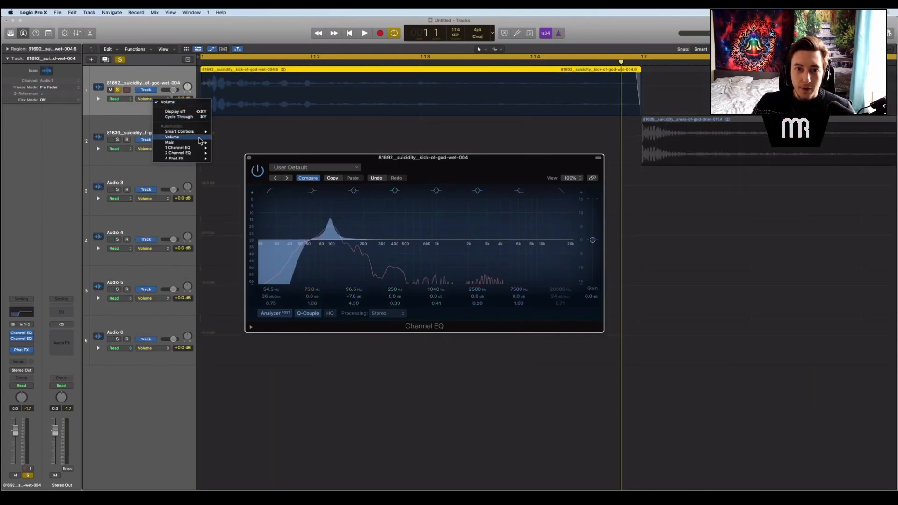
mouse_move(195, 150)
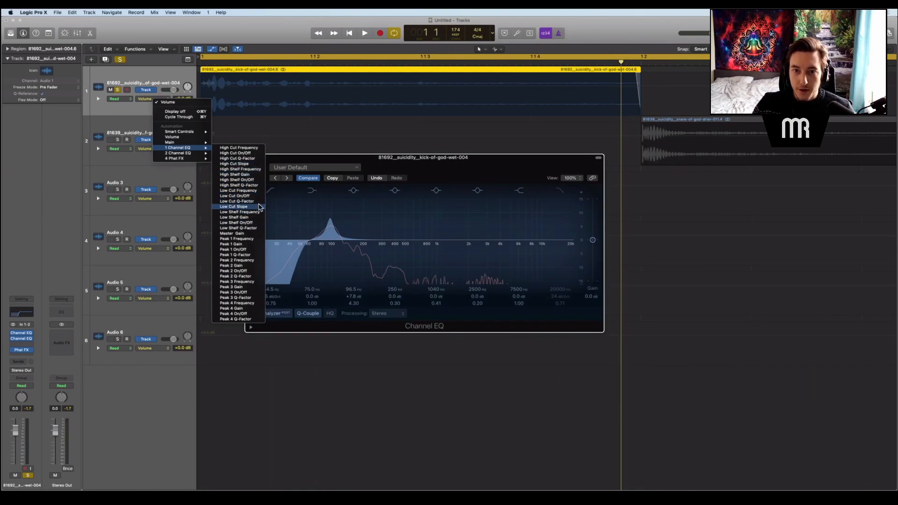
left_click(340, 169)
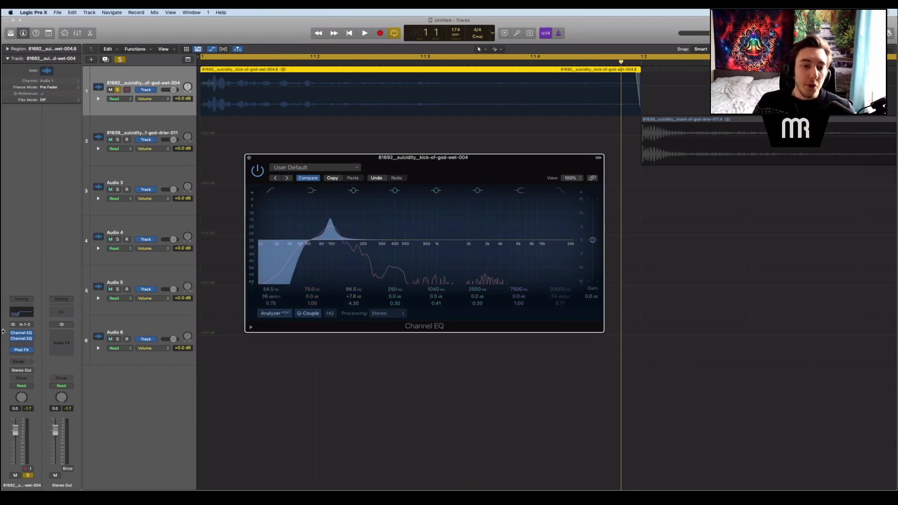
left_click(27, 388)
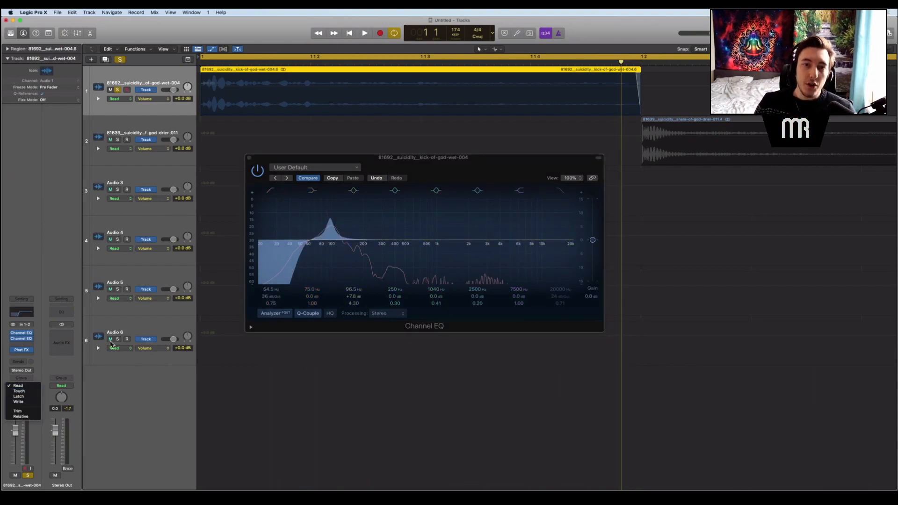
left_click(74, 176)
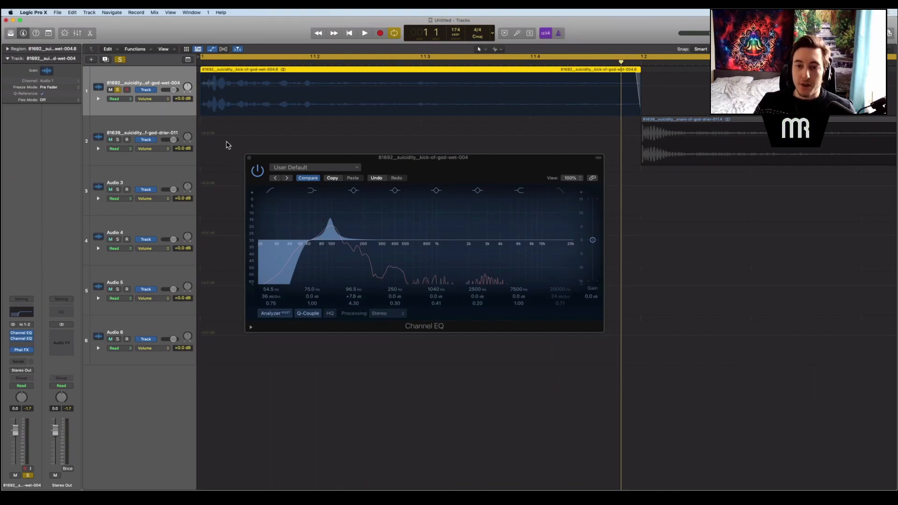
Step: Check which Channel EQ slot holds the boosted peak and set the kick track's automation parameter to the second Channel EQ's Peak 1 Gain
left_click(168, 99)
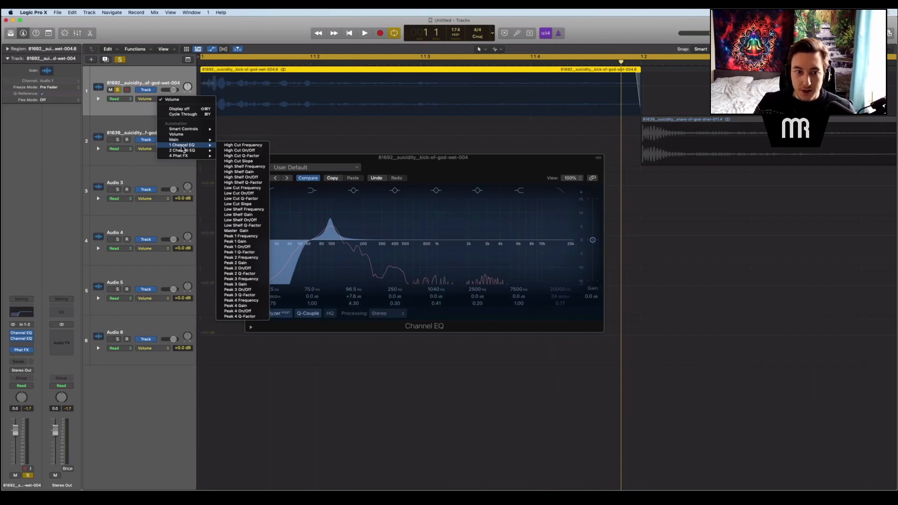
left_click(23, 339)
left_click(23, 340)
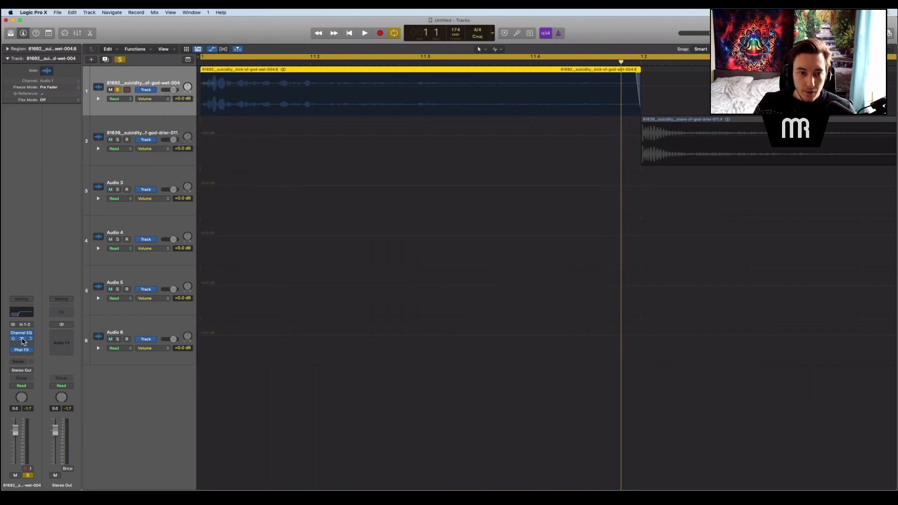
left_click(22, 340)
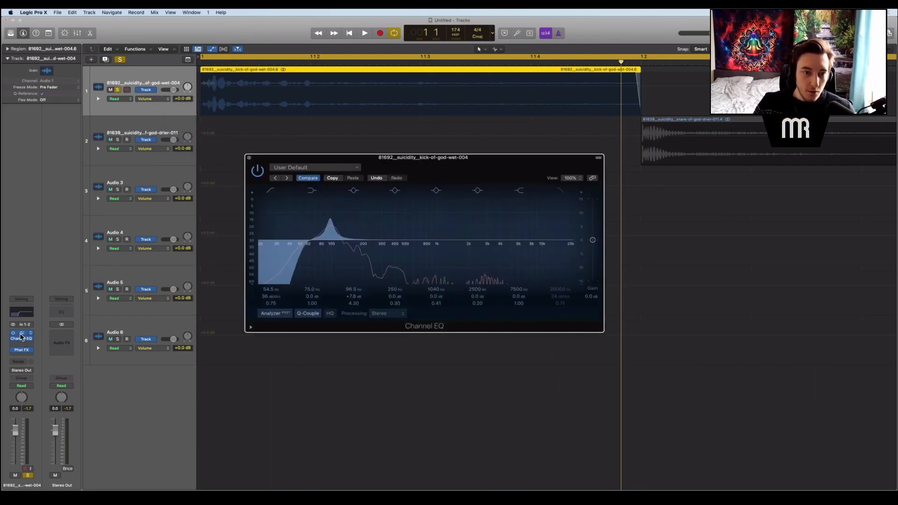
left_click(156, 102)
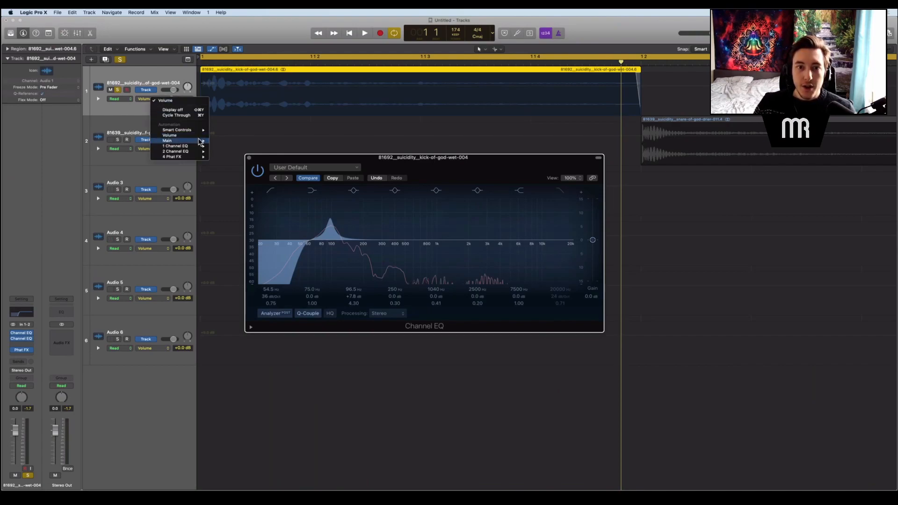
mouse_move(206, 153)
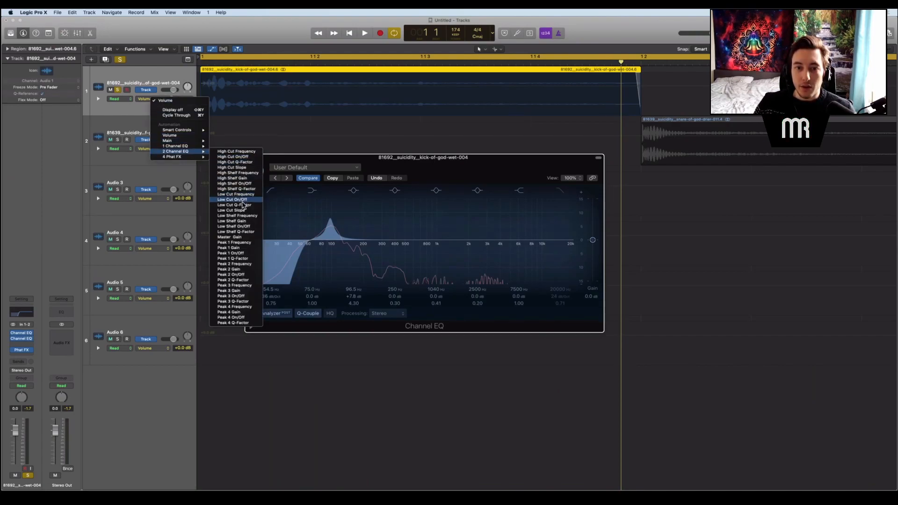
left_click(252, 248)
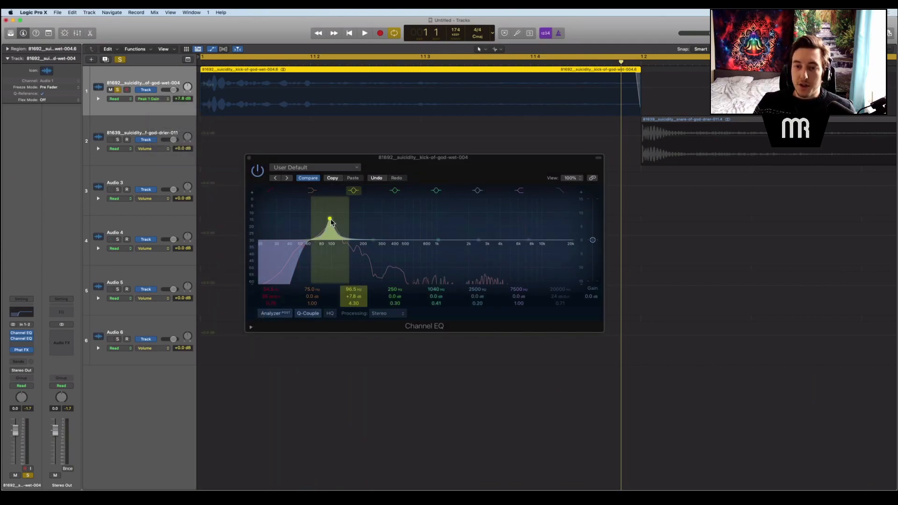
Step: Nudge the Channel EQ's boosted peak to 97.5 Hz and listen to the soloed kick
left_click(331, 221)
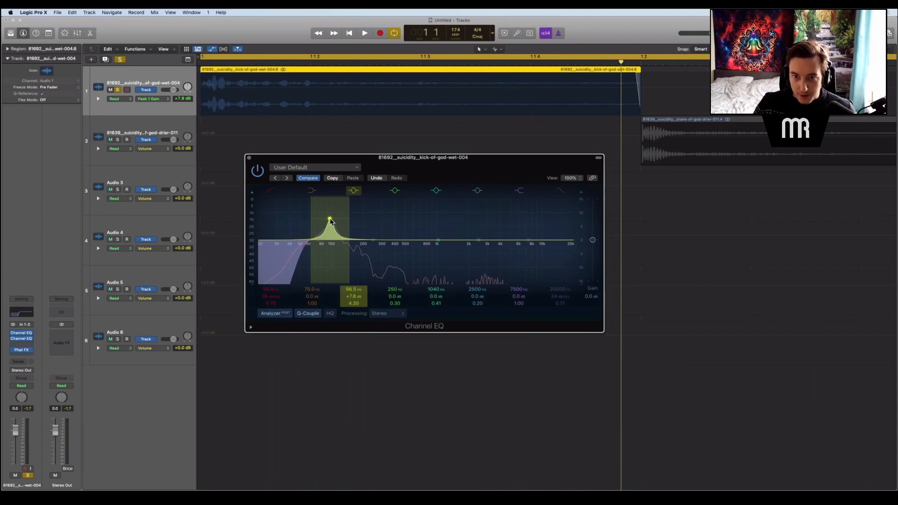
left_click_drag(331, 221, 331, 220)
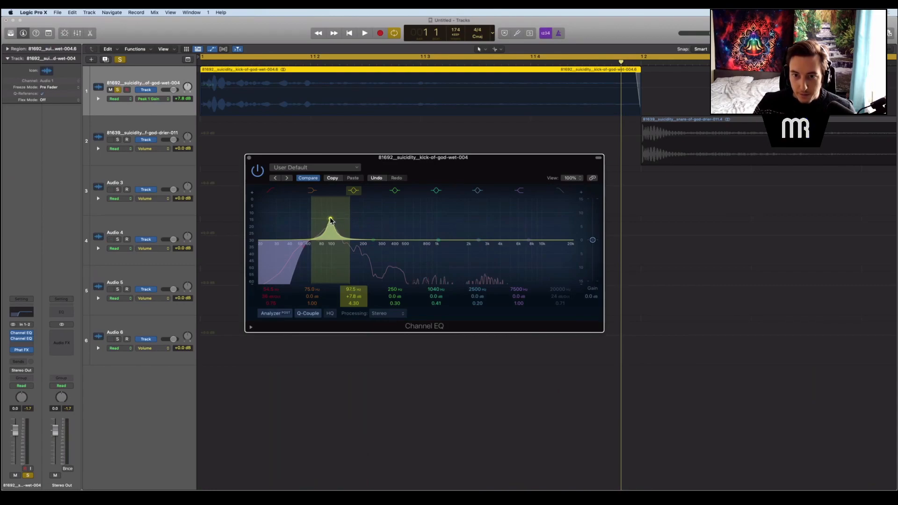
key("space")
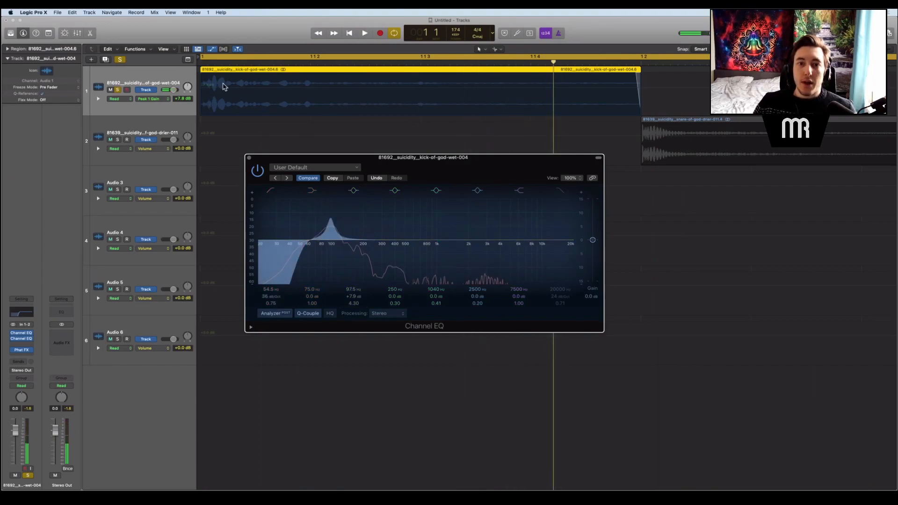
Step: Draw Peak 1 Gain automation on the kick that holds +7.9 dB through the initial hit and drops to -20.7 dB
key("a")
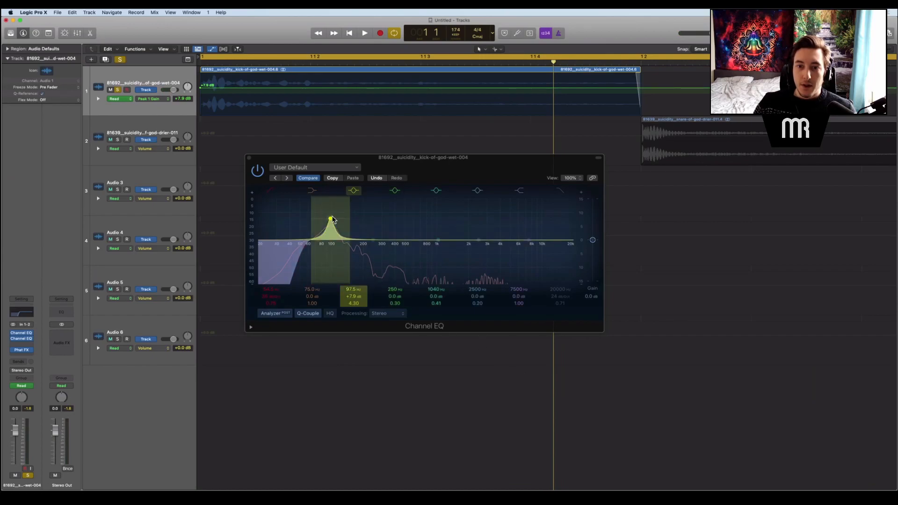
left_click(232, 88)
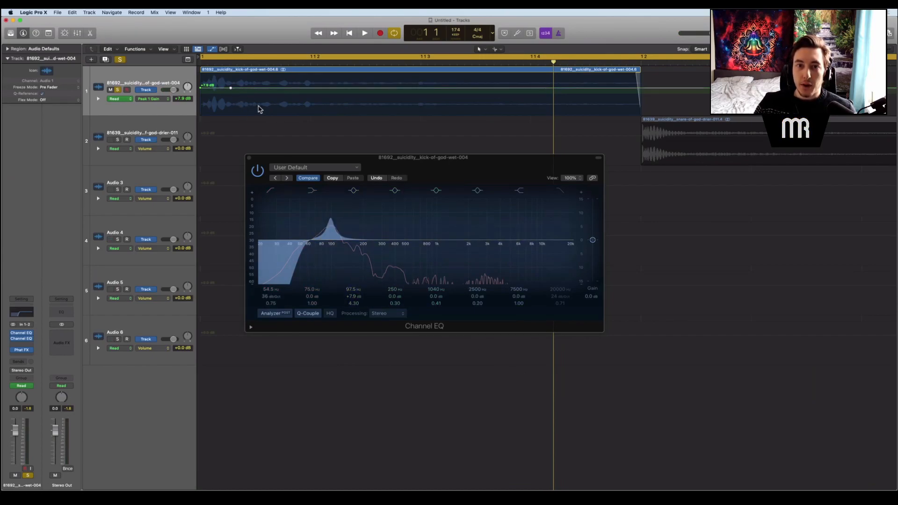
left_click(246, 105)
left_click_drag(246, 106, 246, 111)
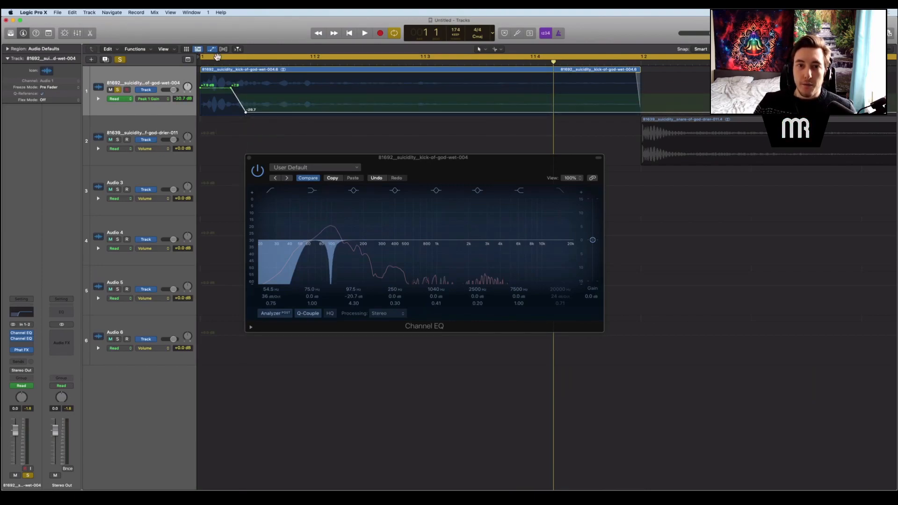
Step: Listen to the automated kick and shift both points of the gain drop slightly earlier
key("space")
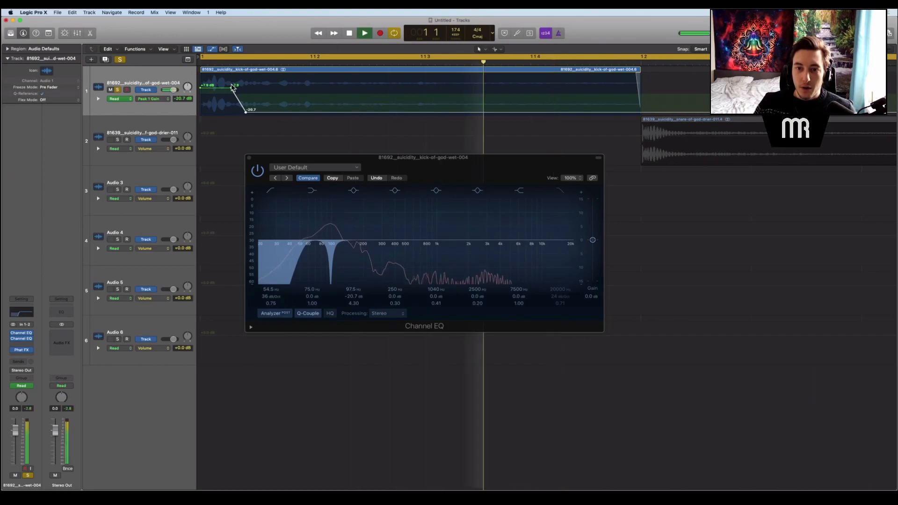
key("space")
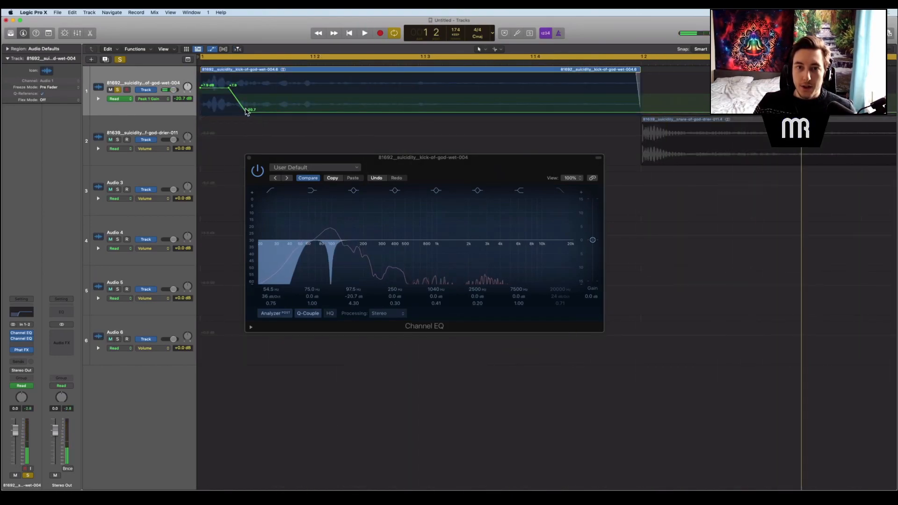
key("space")
key("space")
Step: Place the playhead on the kick's initial hit, widen the Channel EQ's Peak 1 band to Q 2.60, and listen
left_click(217, 64)
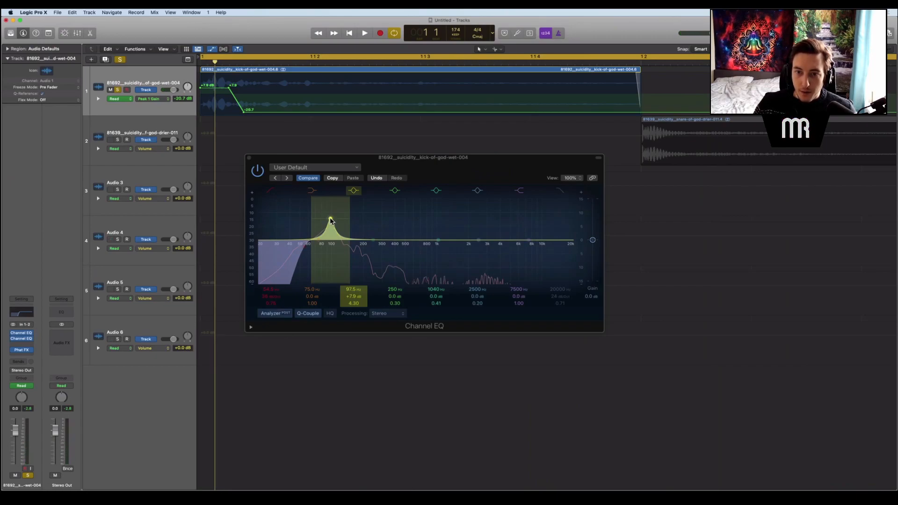
scroll(330, 221, "down", 3)
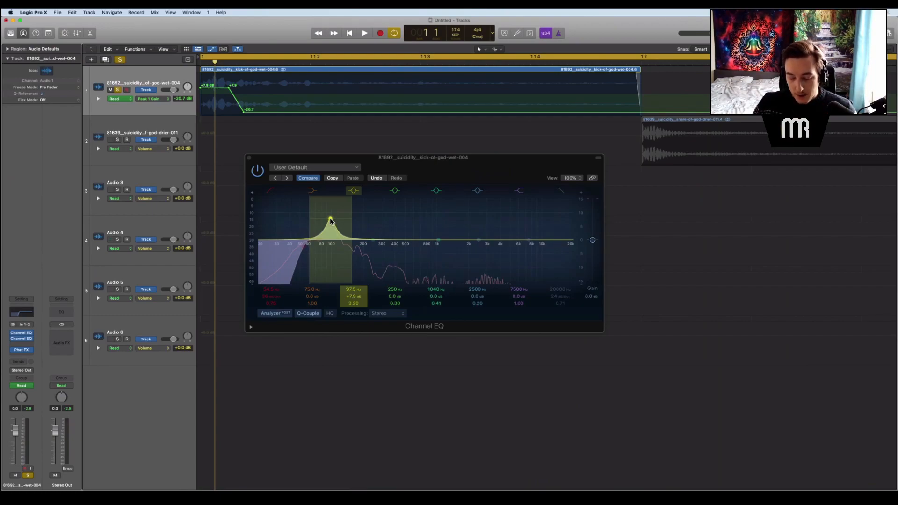
scroll(331, 221, "down", 2)
scroll(330, 222, "up", 3)
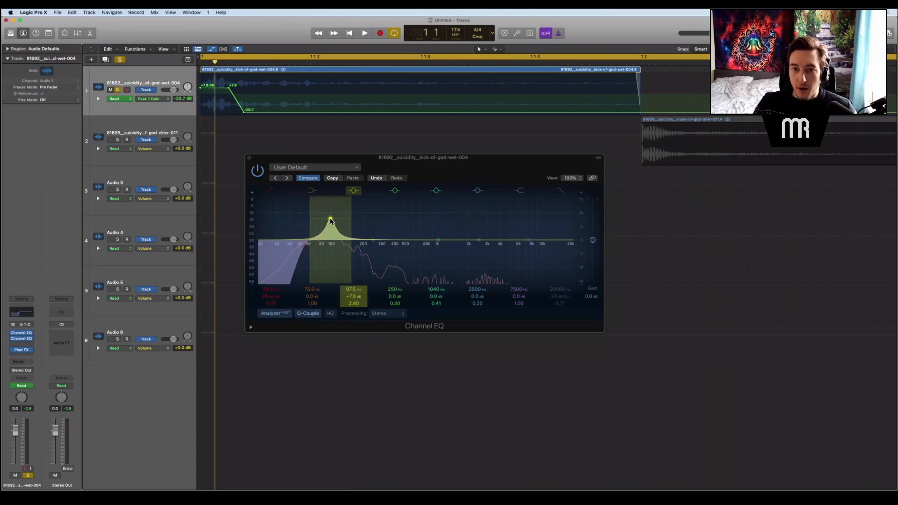
scroll(331, 222, "down", 4)
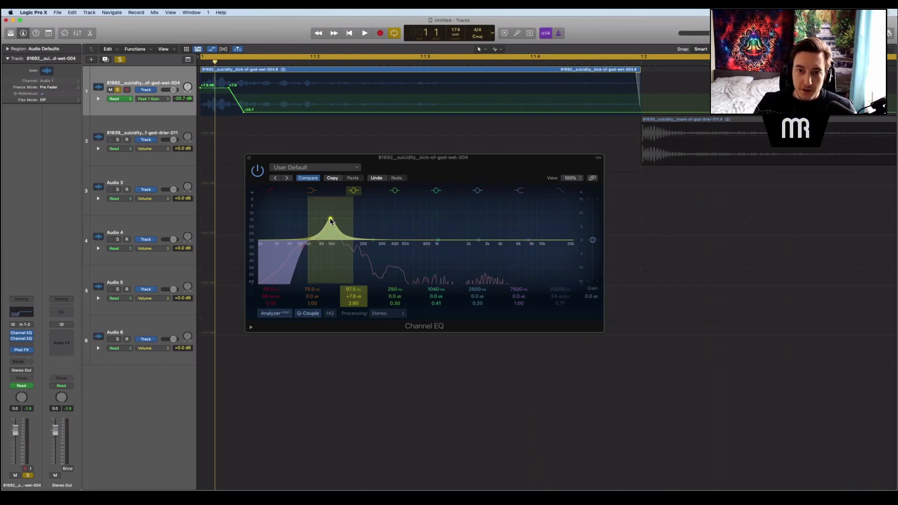
key("space")
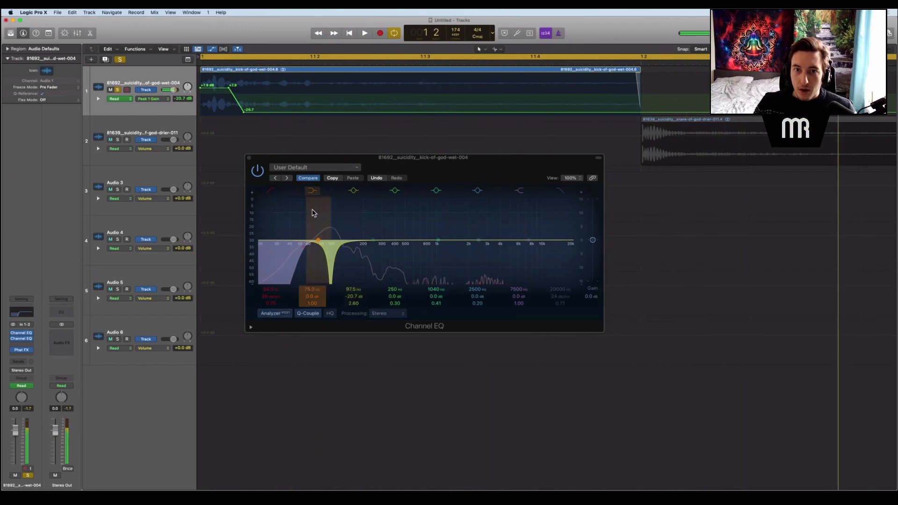
Step: Compare the kick with the Channel EQ bypassed and re-enabled by listening to each state
left_click(258, 171)
key("space")
key("space")
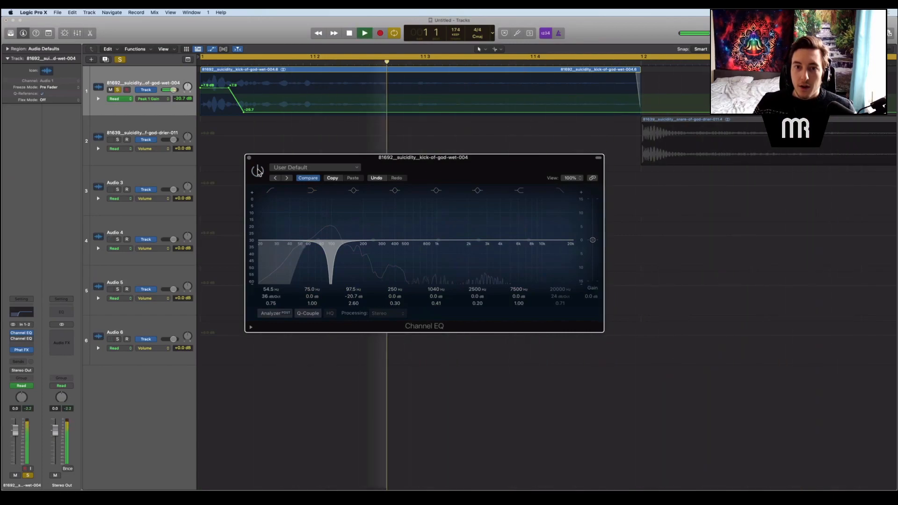
key("space")
key("space")
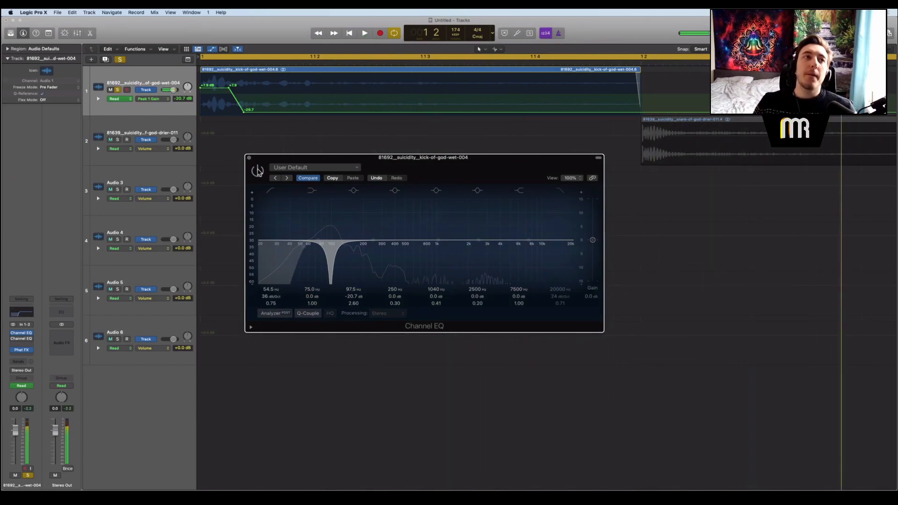
key("space")
key("space")
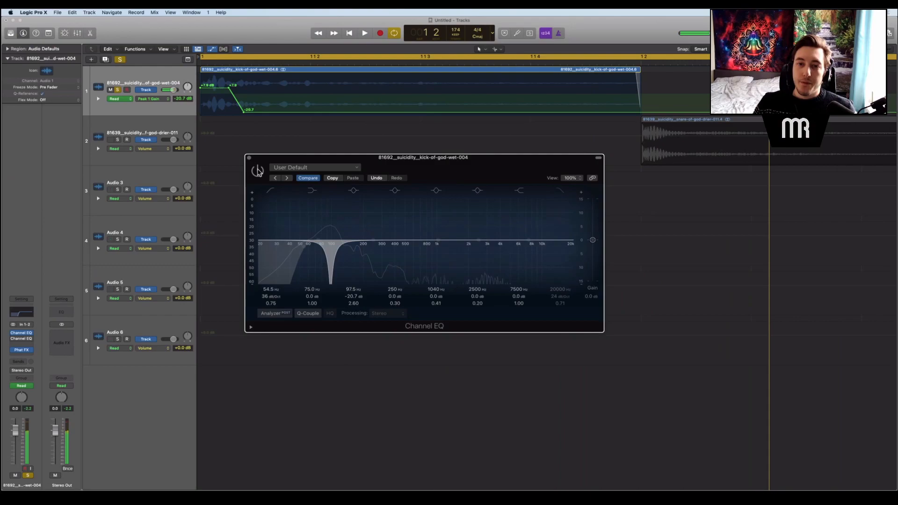
key("space")
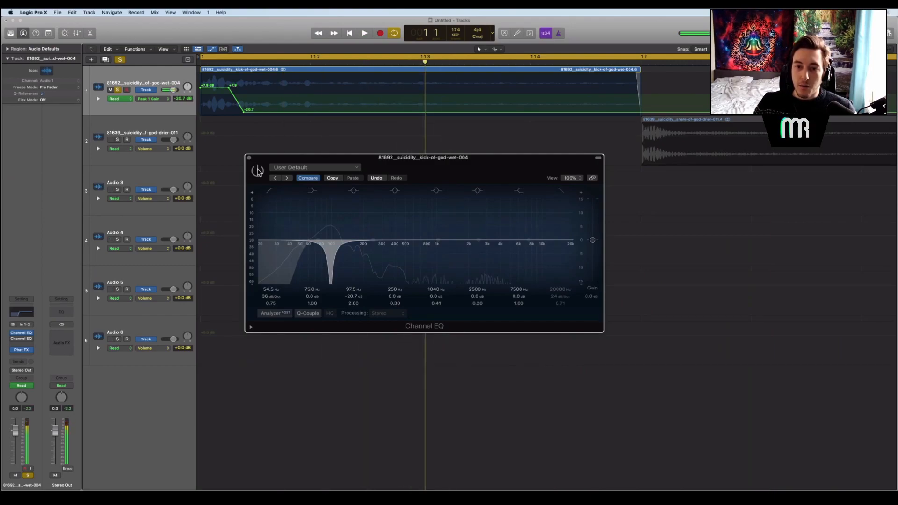
left_click(258, 172)
key("space")
key("space")
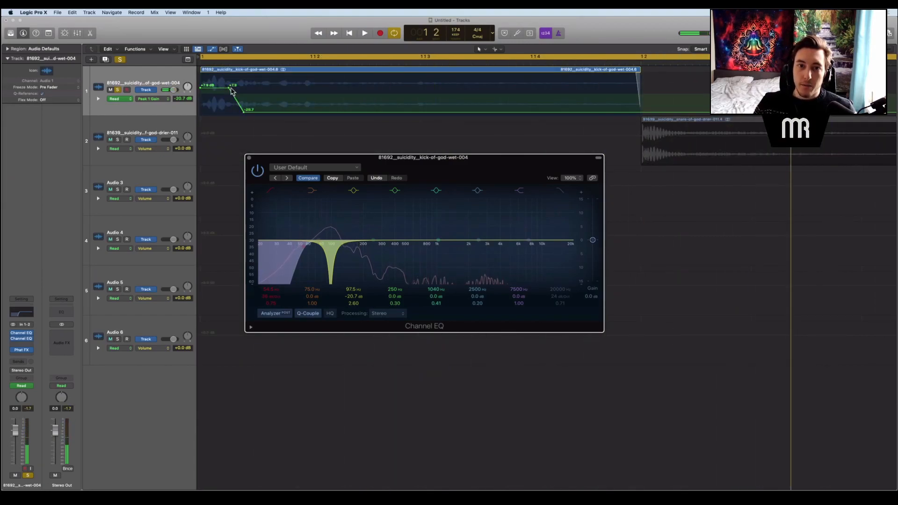
Step: Move the Peak 1 Gain drop from +7.9 dB to -20.7 dB earlier in two small shifts, listening to the results
left_click_drag(230, 89, 240, 110)
key("space")
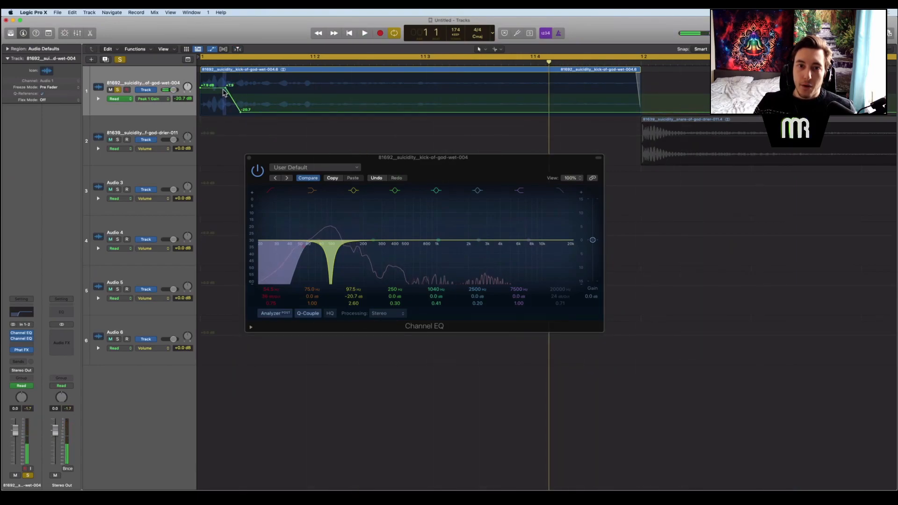
left_click_drag(226, 88, 237, 111)
key("space")
key("space")
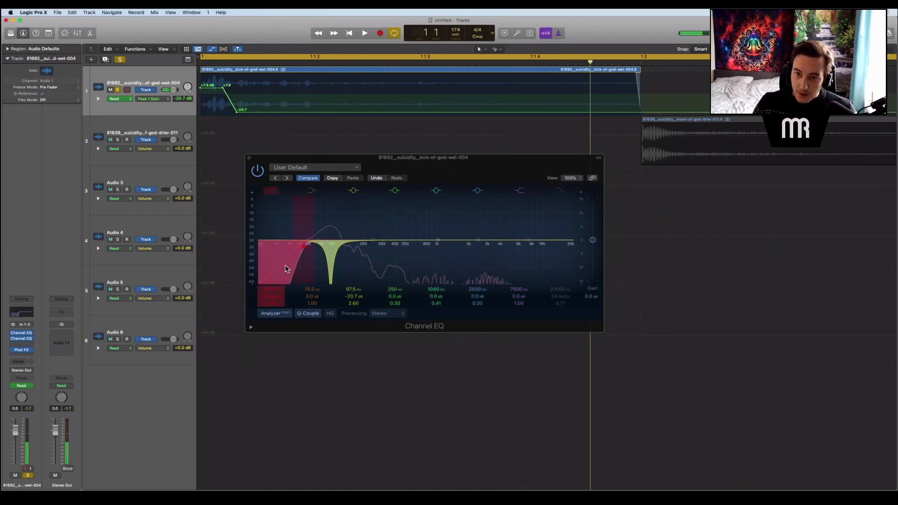
key("space")
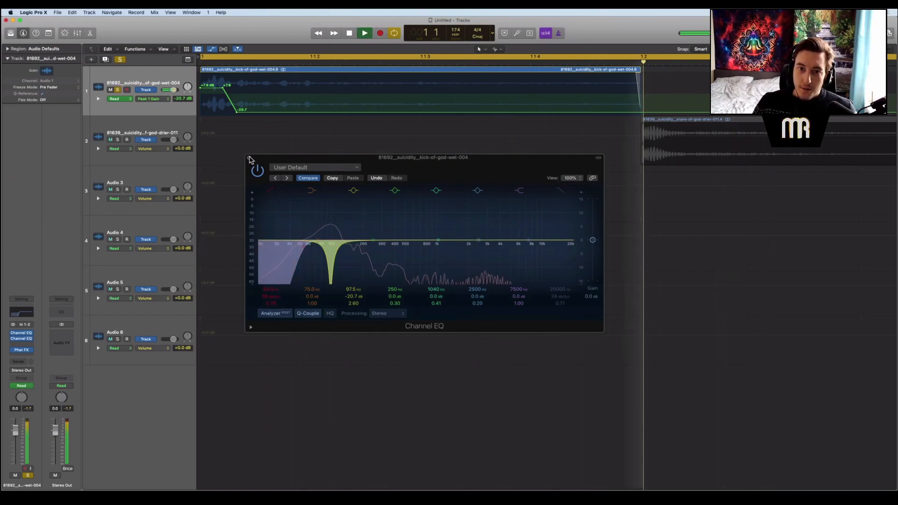
key("space")
Step: Close the Channel EQ window and listen to the soloed kick with its gain automation
left_click(249, 159)
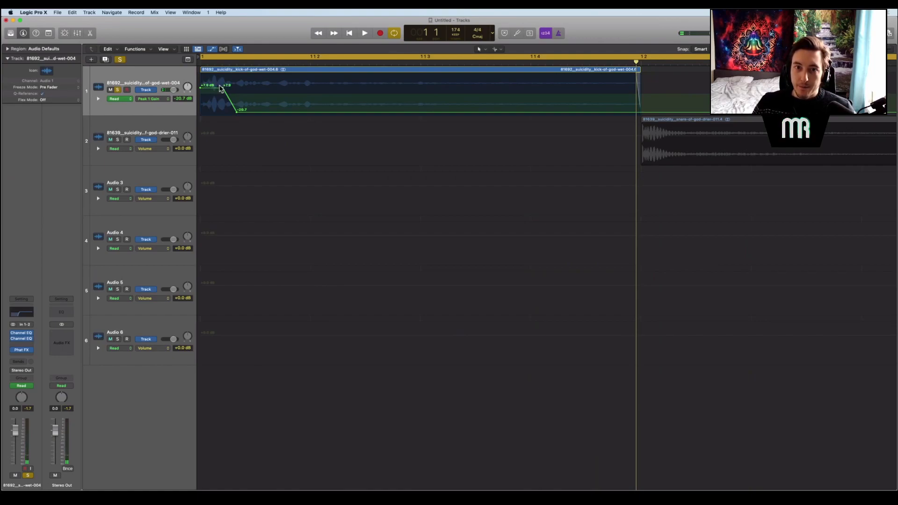
key("space")
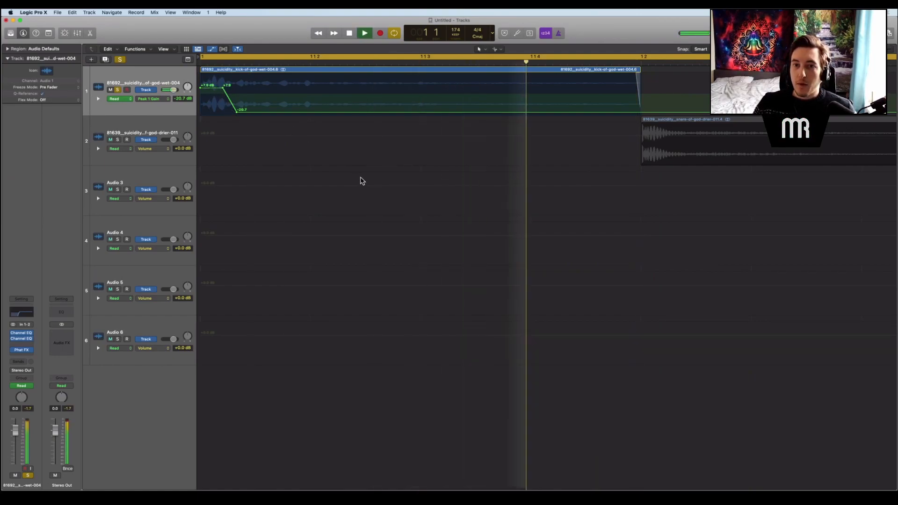
key("space")
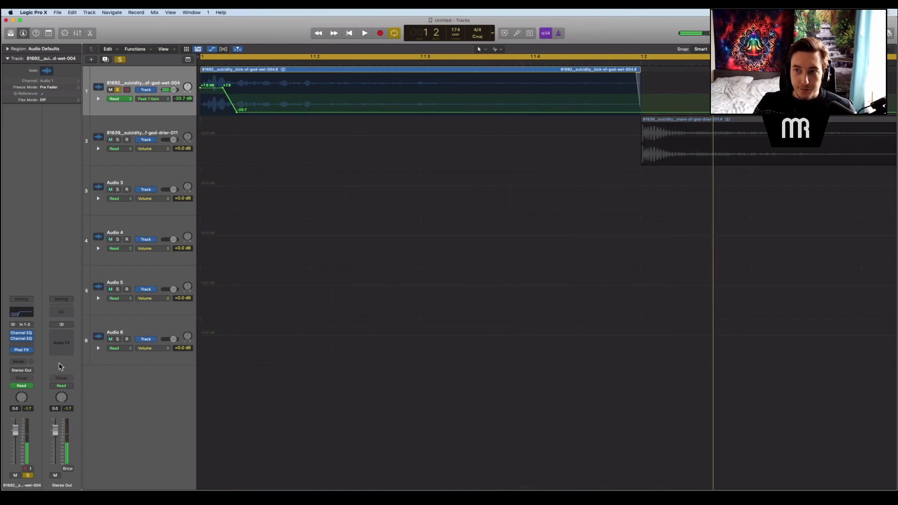
Step: Move Phat FX directly below the second Channel EQ in the kick's effects chain, listen, and open its window
mouse_move(21, 353)
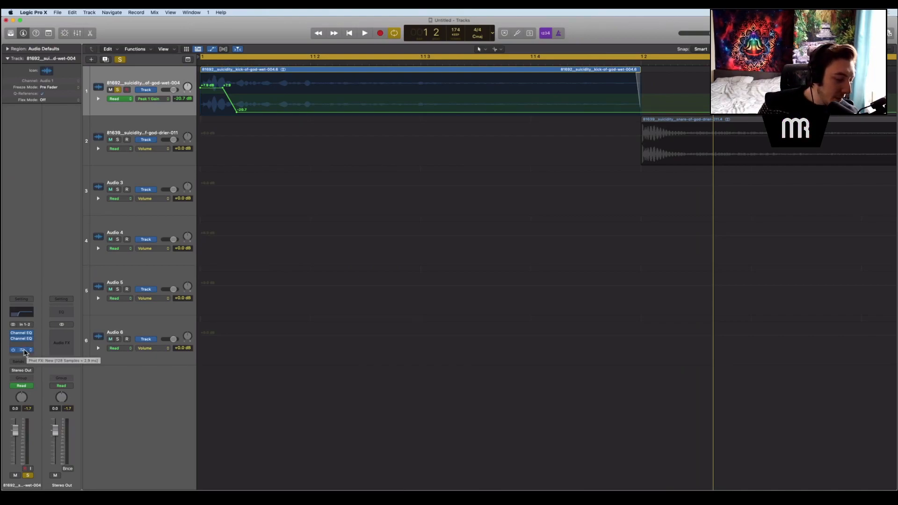
left_click_drag(23, 349, 22, 345)
key("space")
key("space")
left_click(18, 351)
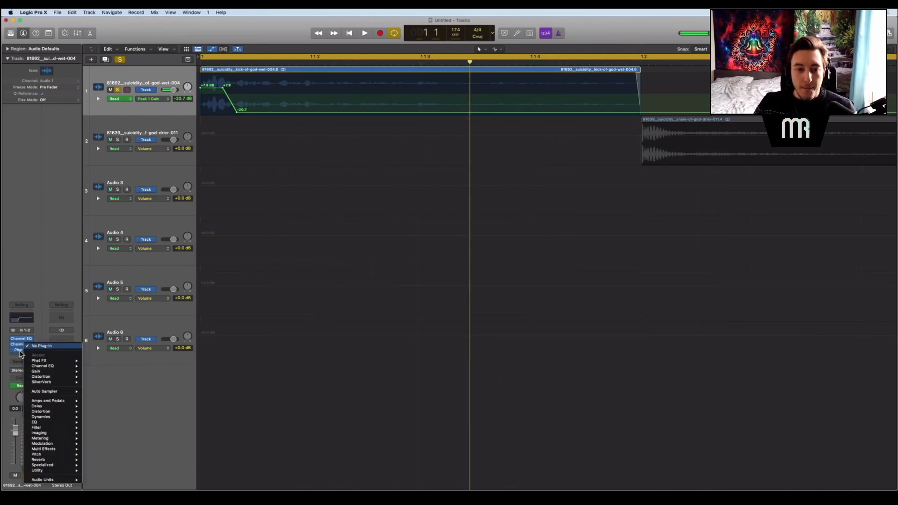
left_click(19, 350)
left_click(19, 350)
left_click_drag(526, 108, 428, 115)
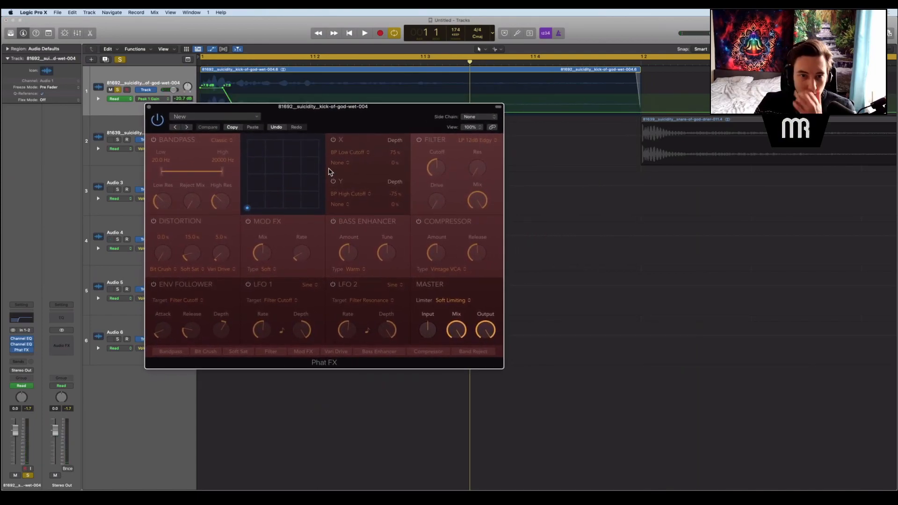
Step: Turn on Phat FX's Distortion and set Vari Drive to 0% and Soft Sat to about 29% while listening
left_click(153, 221)
left_click_drag(220, 262, 220, 264)
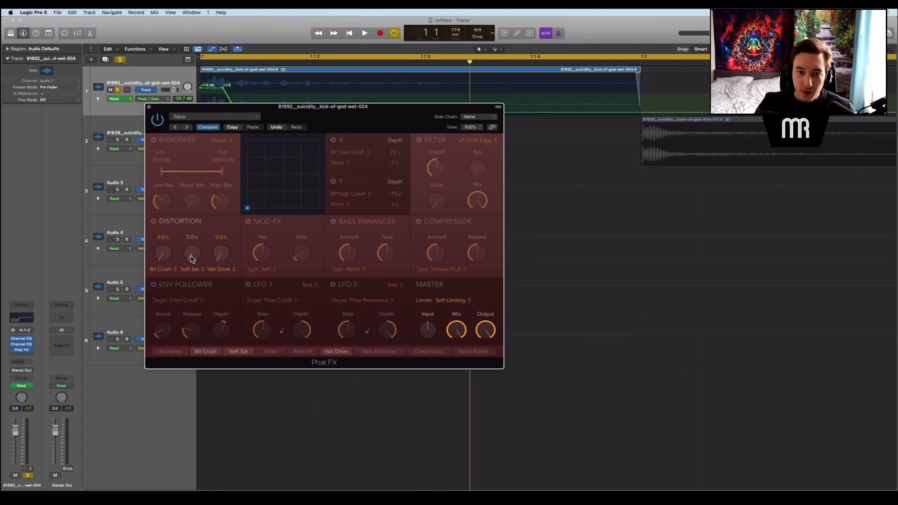
scroll(191, 258, "up", 5)
key("space")
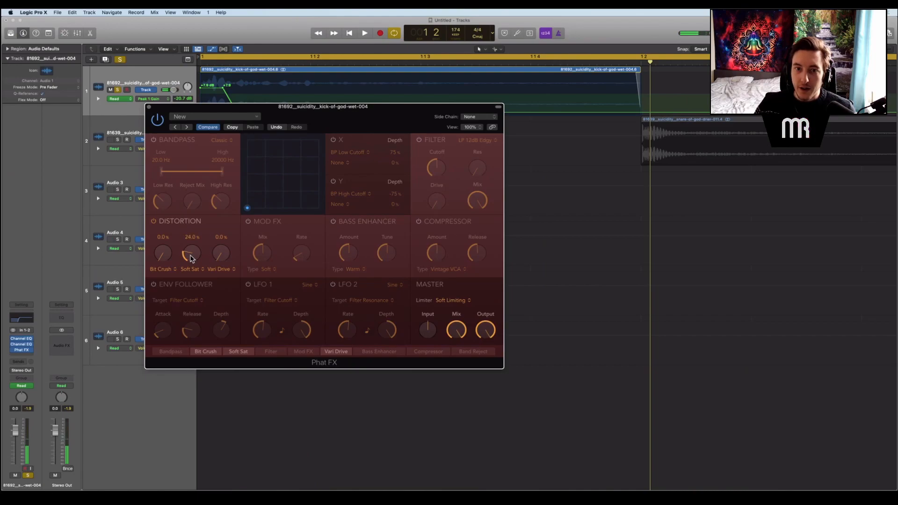
key("space")
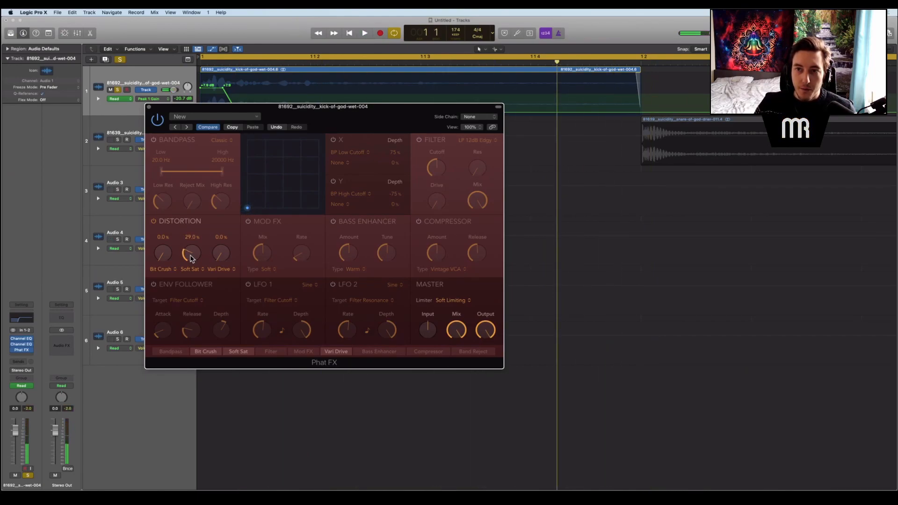
key("space")
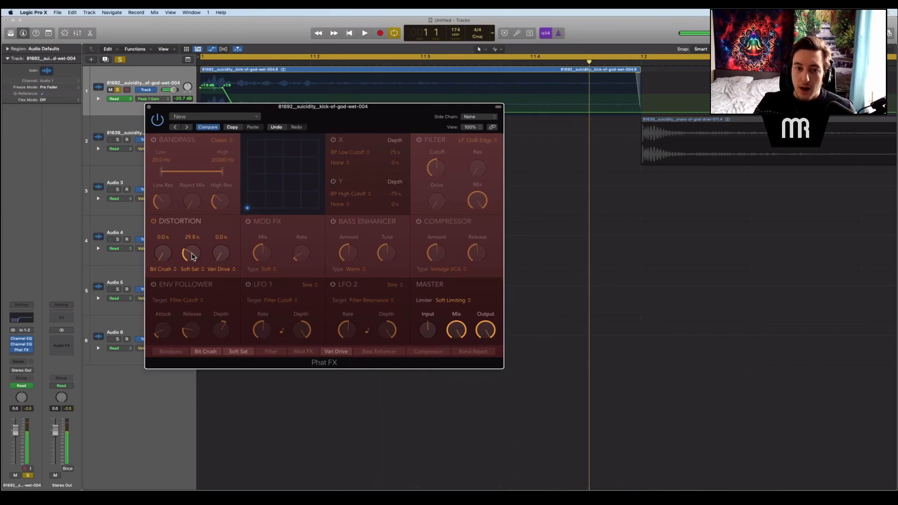
Step: Switch the Vari Drive distortion to Tube at 5.9% and set Soft Sat to 19.6% while listening to the kick
left_click(228, 270)
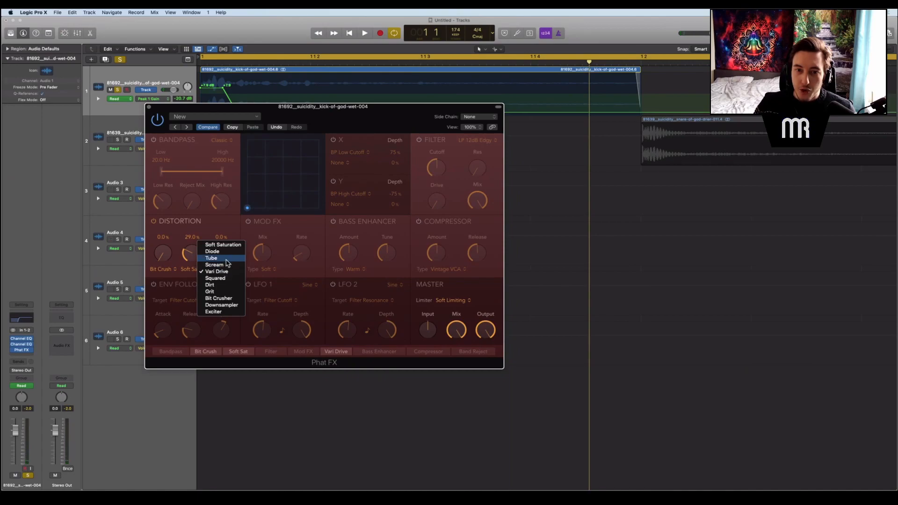
left_click(224, 257)
key("space")
mouse_move(220, 256)
left_mouse_down()
mouse_move(198, 257)
mouse_move(199, 268)
mouse_move(224, 257)
mouse_move(197, 257)
mouse_move(226, 255)
left_mouse_up()
key("space")
key("space")
key("space")
key("space")
key("space")
key("space")
key("space")
key("space")
key("space")
key("space")
key("space")
key("space")
key("space")
key("space")
key("space")
key("space")
key("space")
key("space")
key("space")
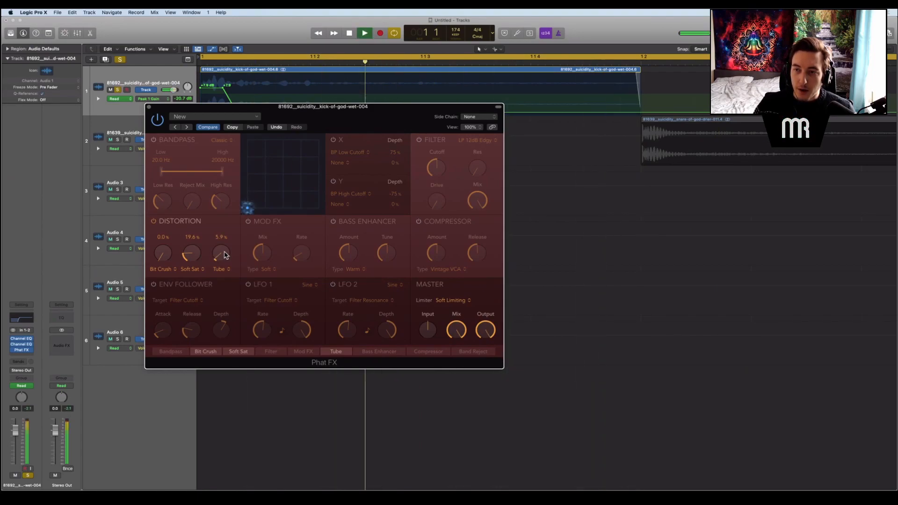
key("space")
key("space")
key("space")
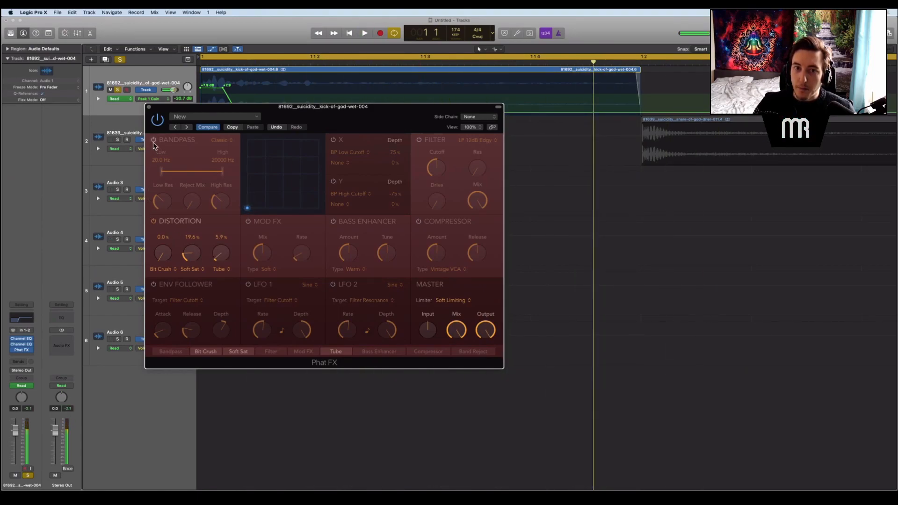
Step: Compare the kick with Phat FX bypassed and re-enabled
left_click(158, 120)
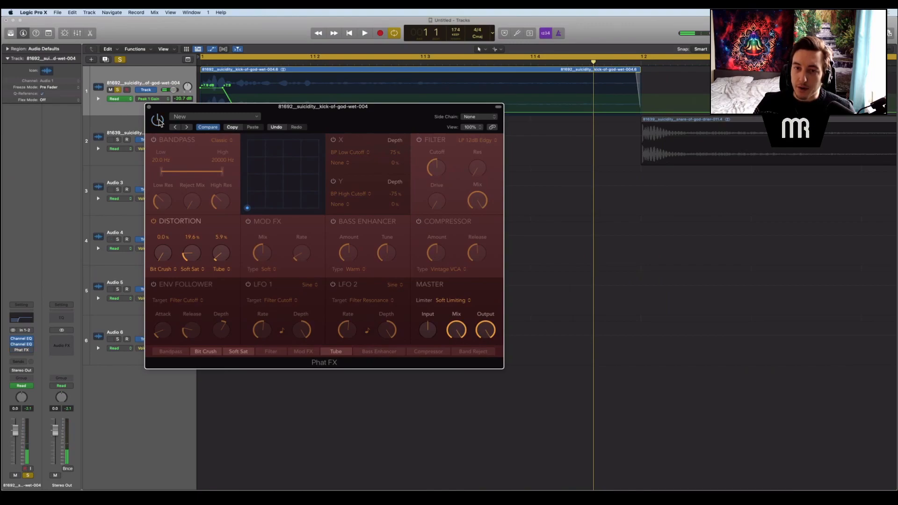
key("space")
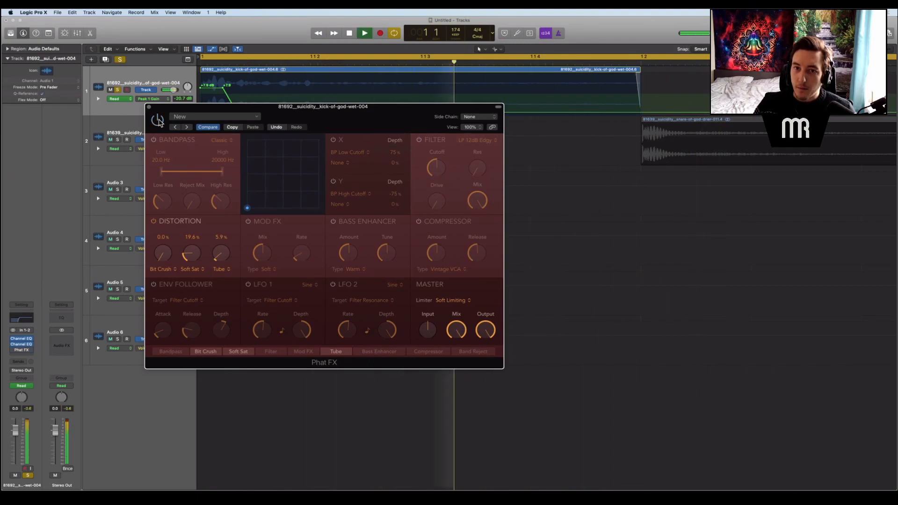
key("space")
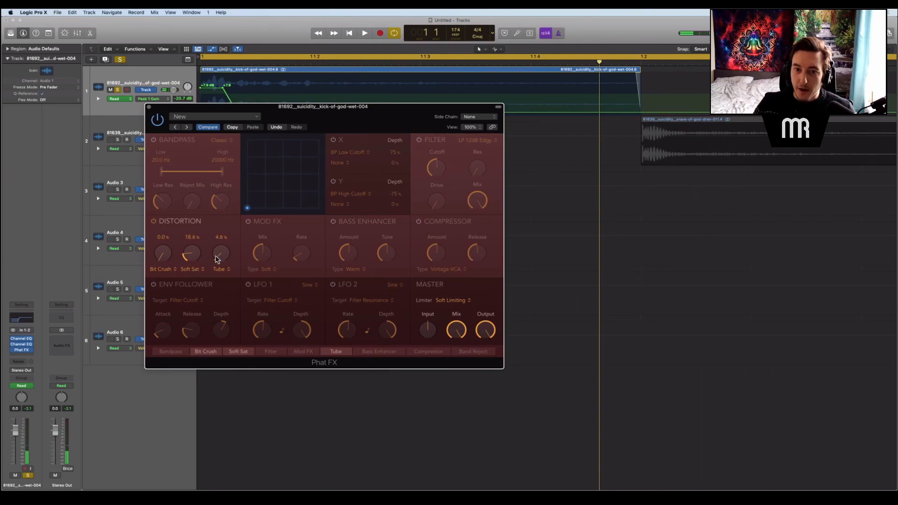
Step: Reduce Phat FX's Soft Sat to 18.6% and Tube to 3.9% while listening, and close the plug-in window
key("space")
left_click_drag(219, 257, 219, 258)
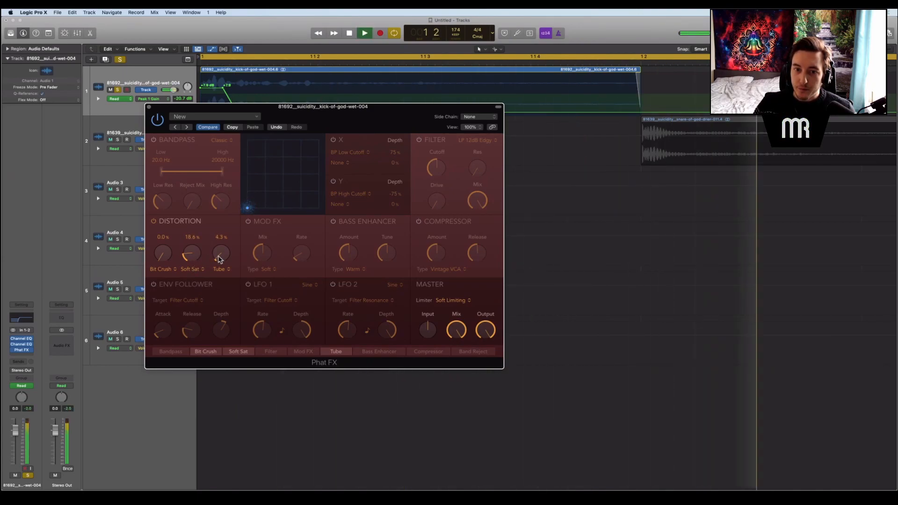
key("space")
left_click(149, 106)
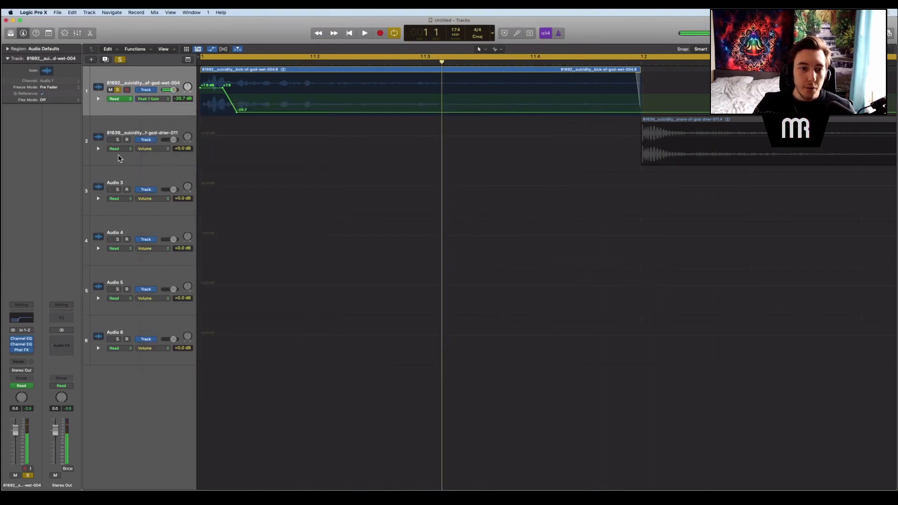
Step: Review the Phat FX settings, close the window, and listen to the distorted kick
left_click(22, 350)
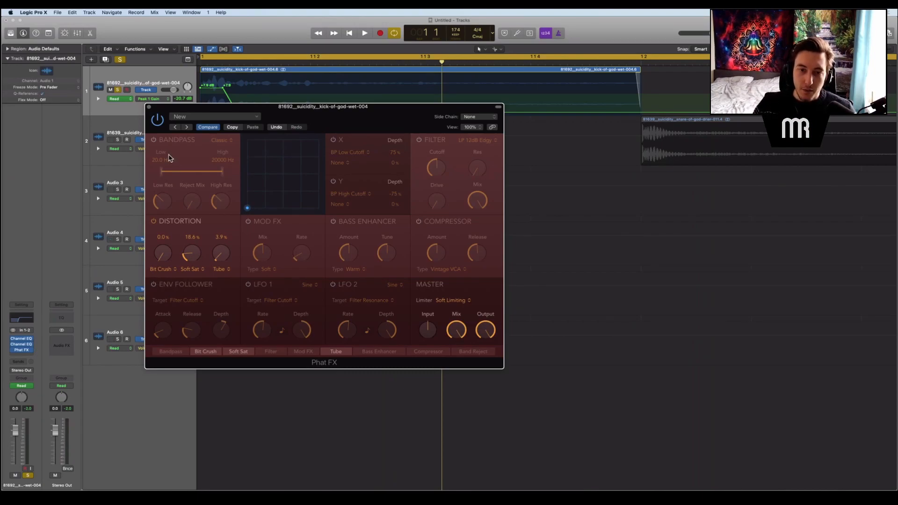
left_click(148, 106)
key("space")
key("space")
left_click(21, 356)
left_click(31, 274)
left_click(22, 357)
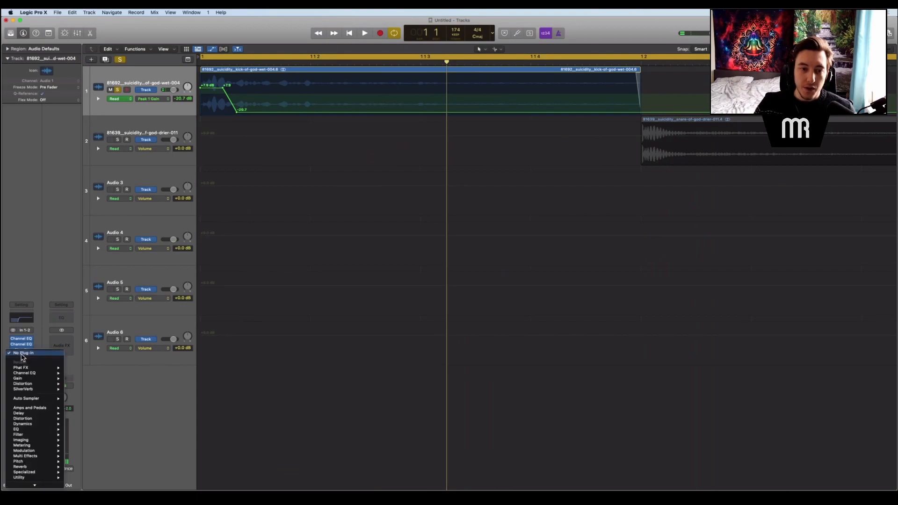
left_click(22, 357)
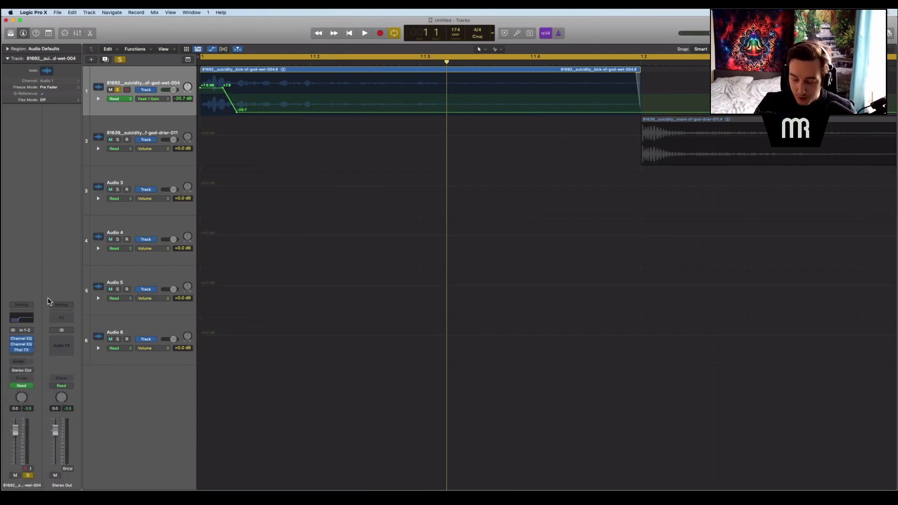
Step: Insert a stereo Enveloper after Phat FX on the kick track and load its Add More Punch preset
left_click(21, 355)
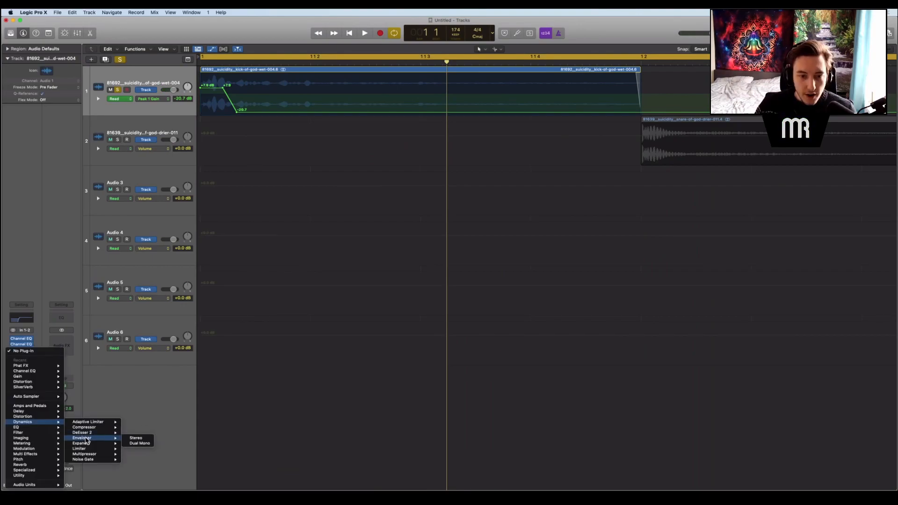
left_click(133, 440)
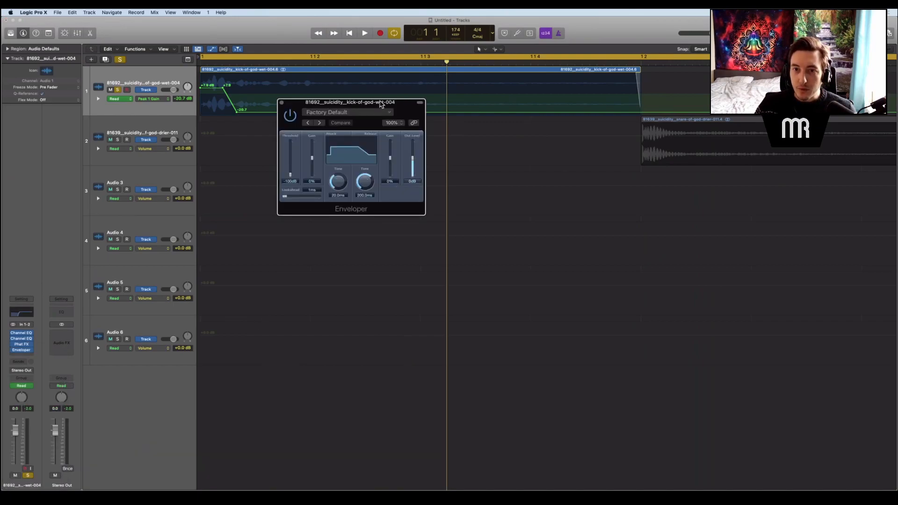
left_click(363, 113)
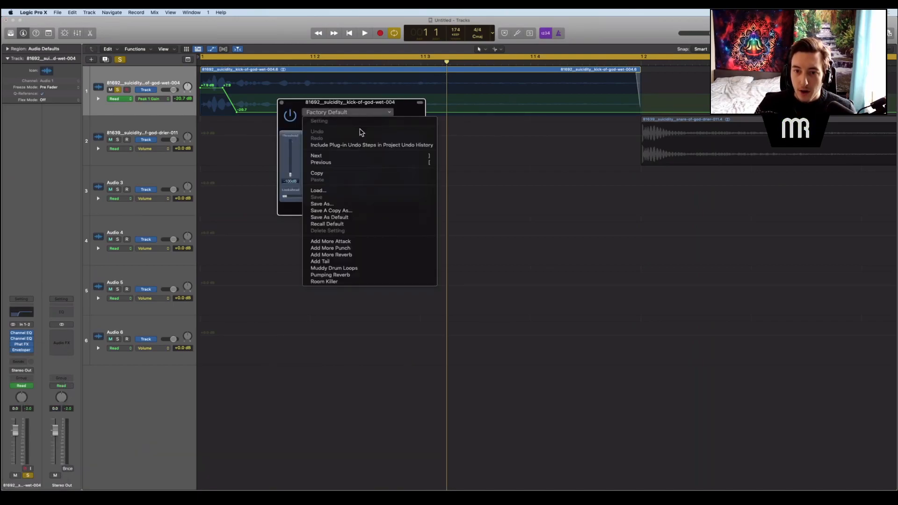
left_click(353, 249)
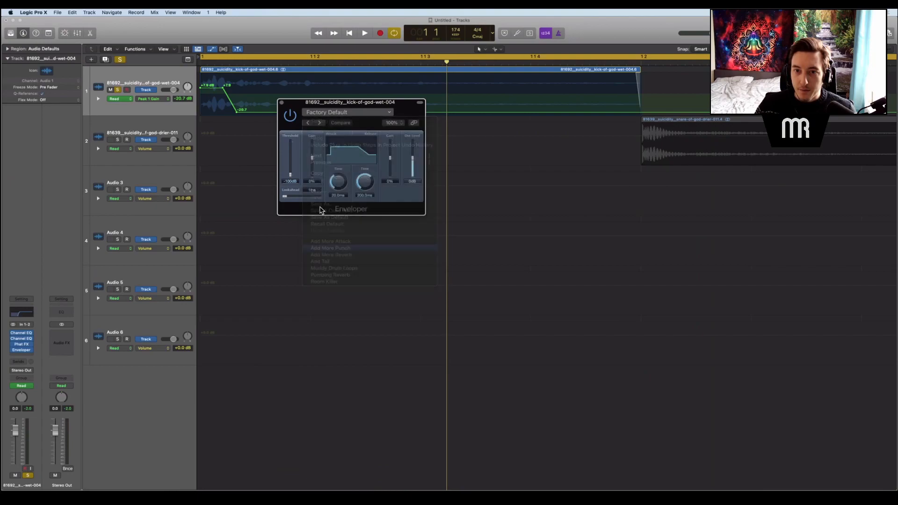
Step: Adjust the Enveloper's output level to 0 dB while repeatedly listening to the kick
key("space")
key("space")
key("space")
key("space")
key("space")
key("space")
key("space")
key("space")
key("space")
key("space")
key("space")
key("space")
scroll(391, 160, "up", 1)
scroll(414, 160, "up", 3)
scroll(415, 158, "down", 1)
key("space")
key("space")
key("space")
key("space")
key("space")
key("space")
key("space")
key("space")
key("space")
key("space")
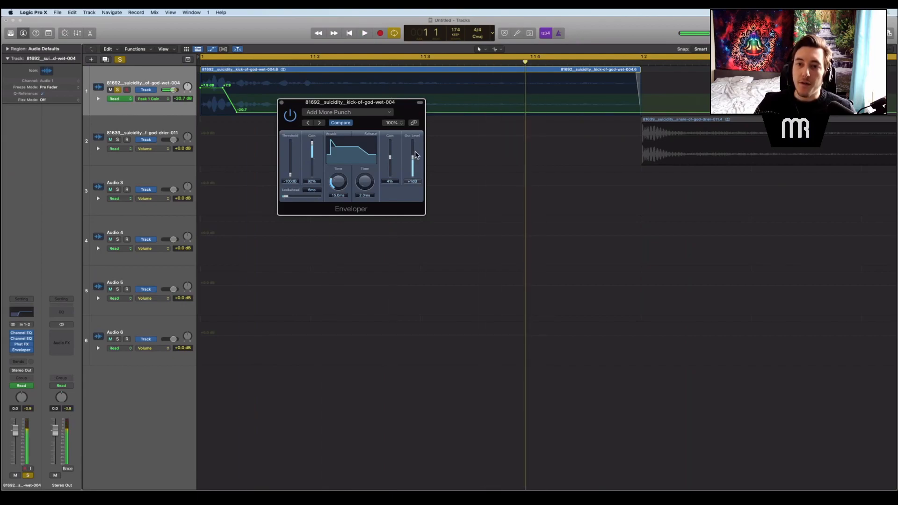
key("space")
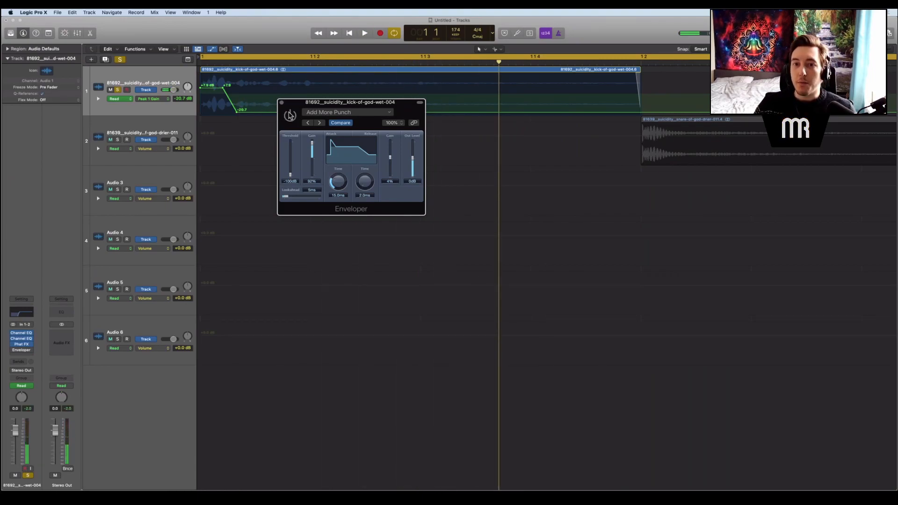
Step: Compare the kick with the Enveloper bypassed and re-enabled by listening to each state
key("space")
key("space")
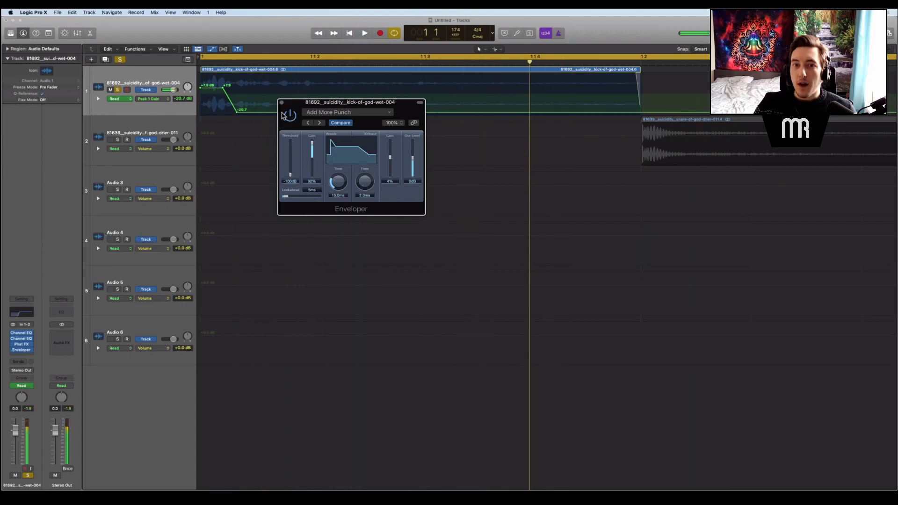
key("space")
key("space")
key("space")
key("space")
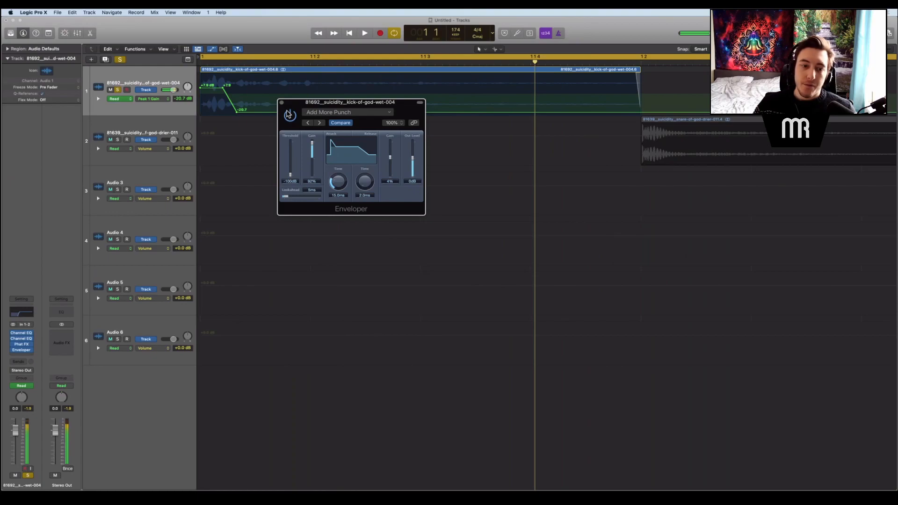
Step: Close the Enveloper window and listen to the kick while checking the channel's level meter
left_click(281, 102)
left_click(22, 355)
mouse_move(56, 368)
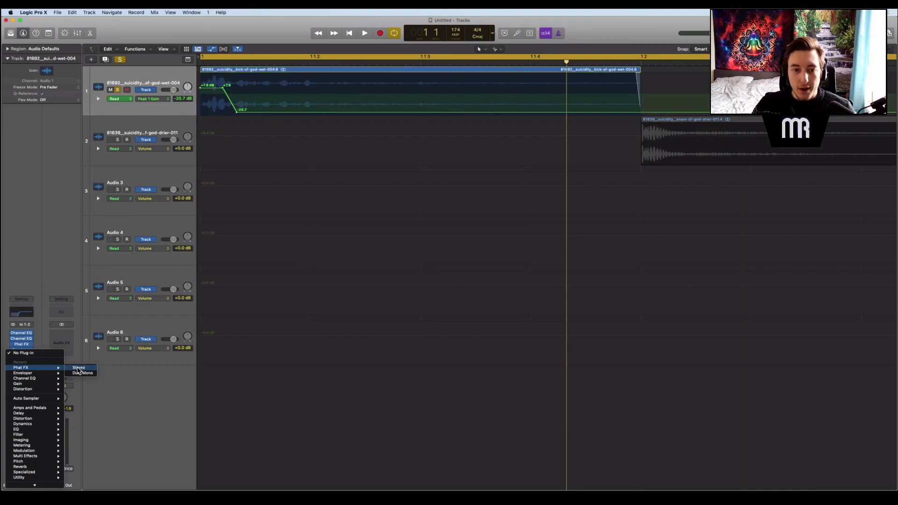
left_click(79, 370)
key("space")
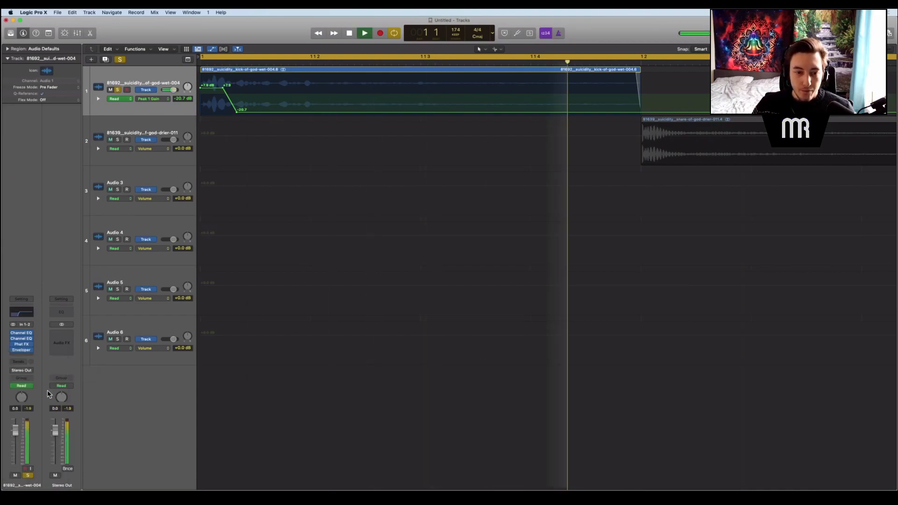
key("space")
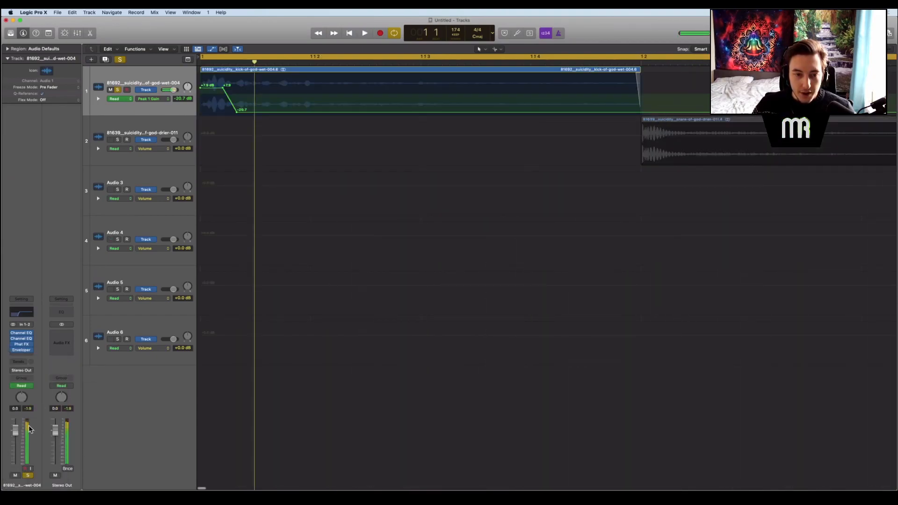
Step: Insert a second stereo Phat FX after the Enveloper and load its New preset
left_click(22, 349)
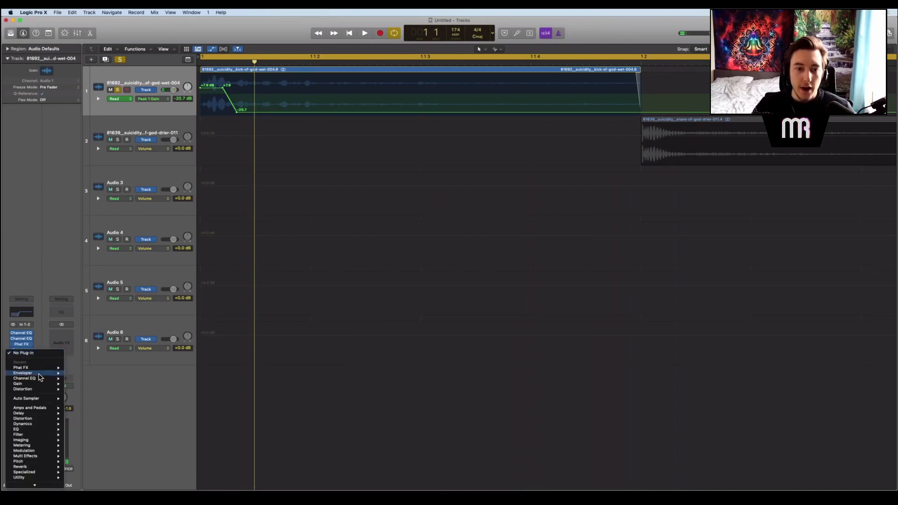
mouse_move(51, 369)
left_click(80, 370)
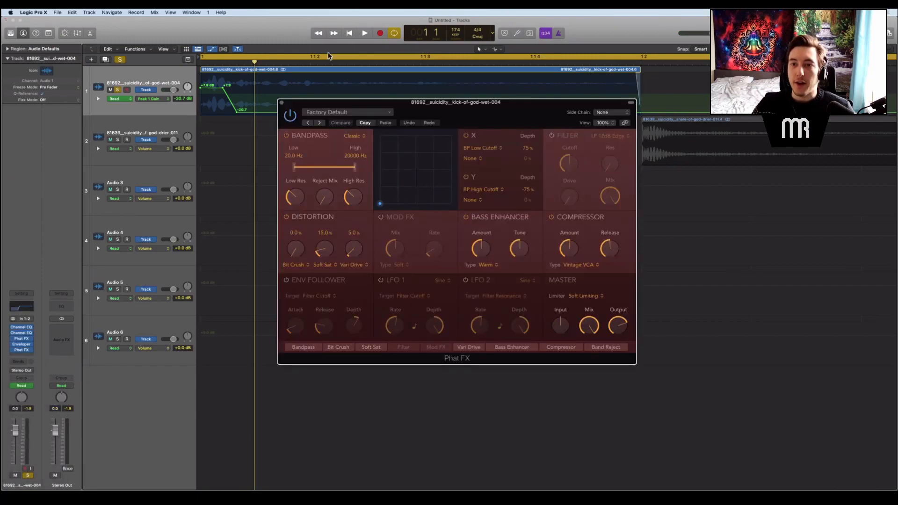
left_click(346, 115)
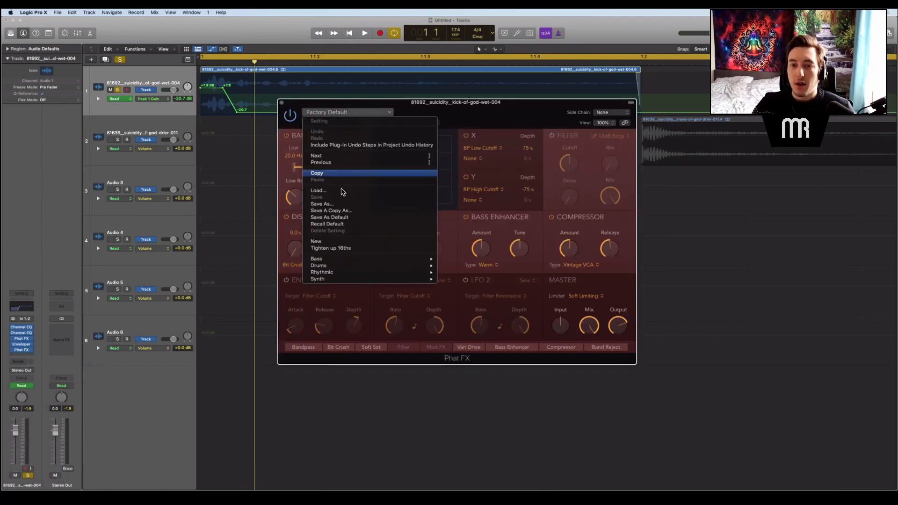
left_click(344, 241)
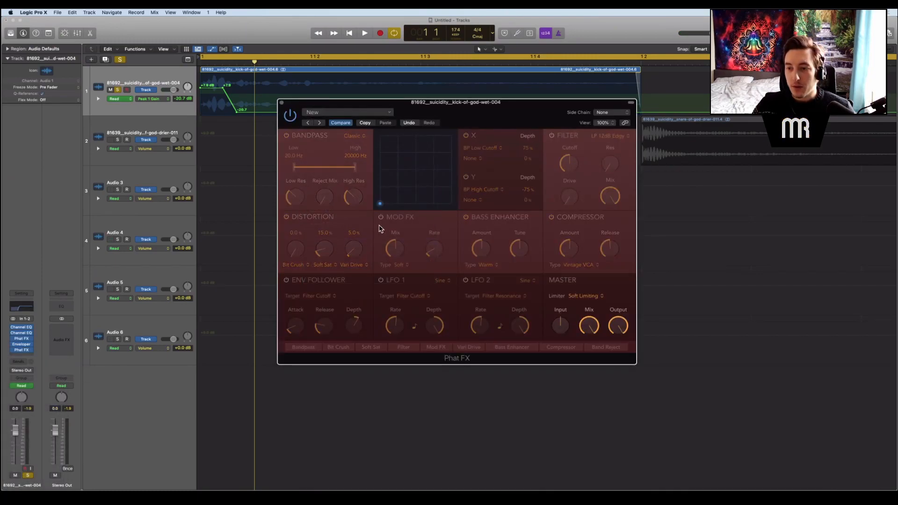
Step: Turn on the second Phat FX's Distortion with Vari Drive switched to Tube at 0% and Soft Sat at 19.3% while listening
left_click(287, 217)
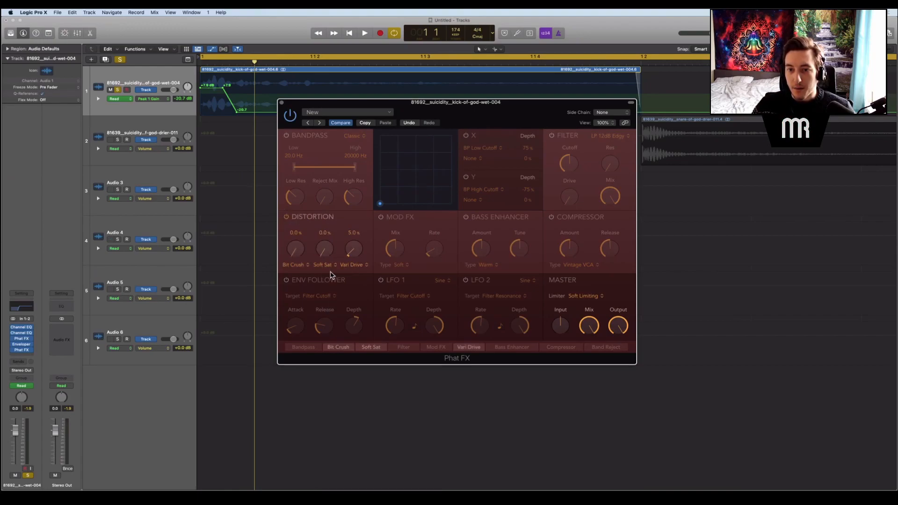
left_click(356, 266)
left_click(365, 256)
key("space")
left_click_drag(353, 252, 327, 254)
key("space")
key("space")
key("space")
key("space")
key("space")
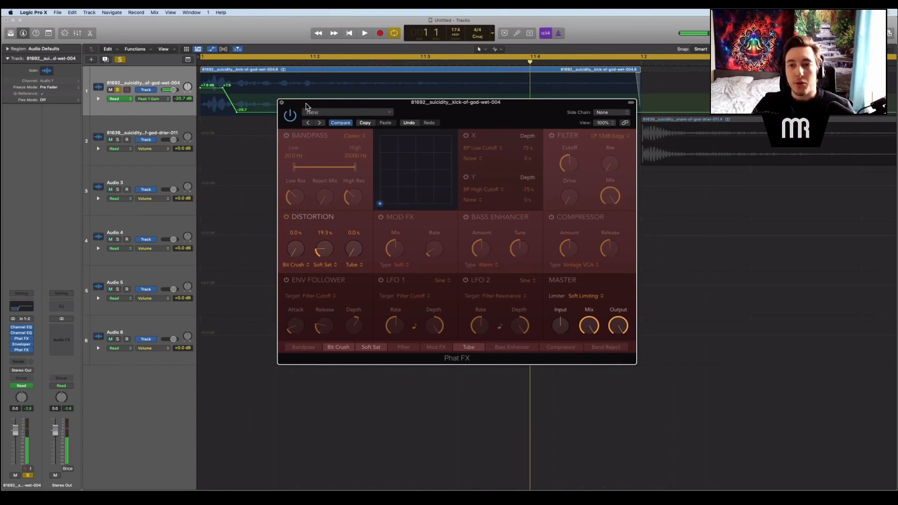
Step: Hide the track automation and shorten the kick region to end about halfway between beats 2 and 3, then listen
left_click(282, 102)
key("a")
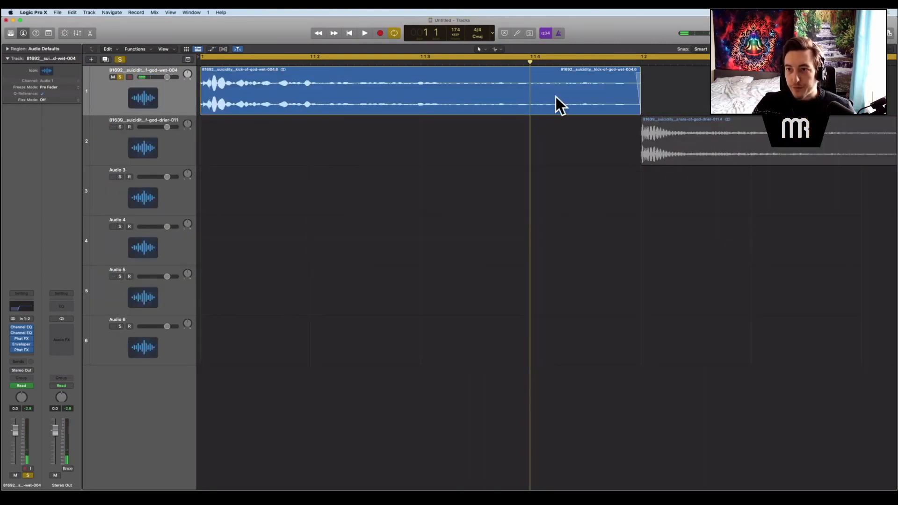
left_click_drag(639, 110, 358, 111)
key("space")
key("space")
Step: Bypass the second Phat FX while listening to the shortened kick, and close its window
key("space")
key("space")
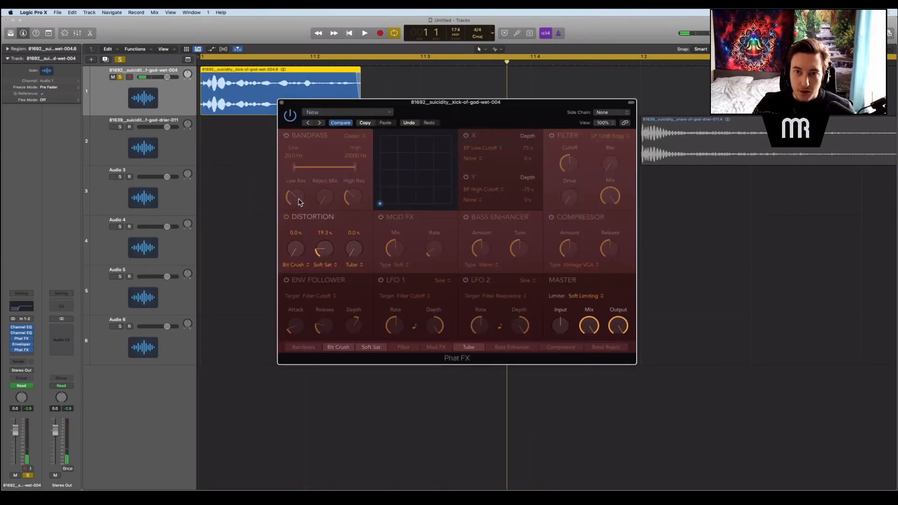
key("space")
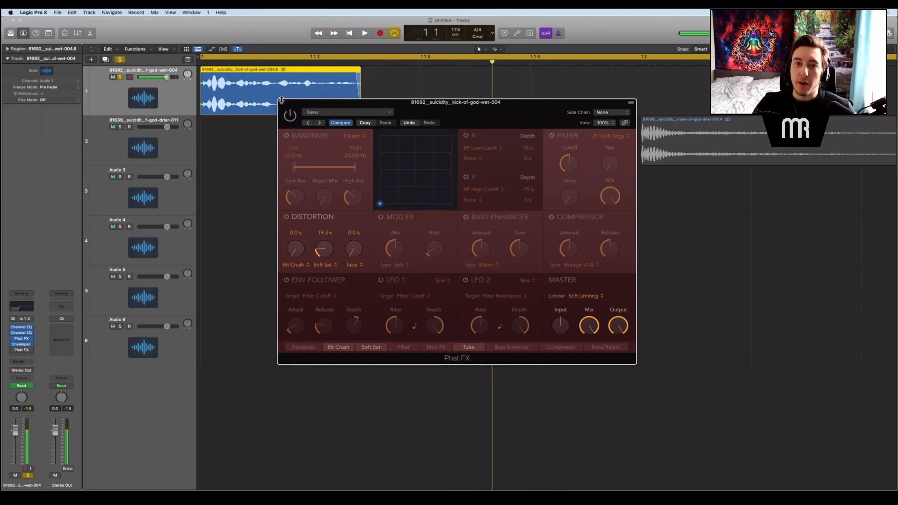
left_click(282, 102)
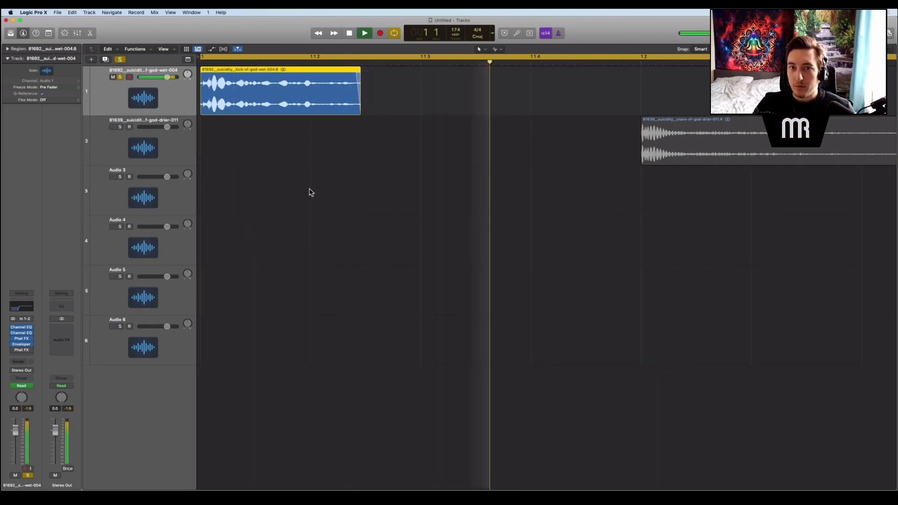
Step: Bounce the shortened kick region in place to a new track and turn off solo on the original kick track
right_click(249, 97)
left_click(269, 96)
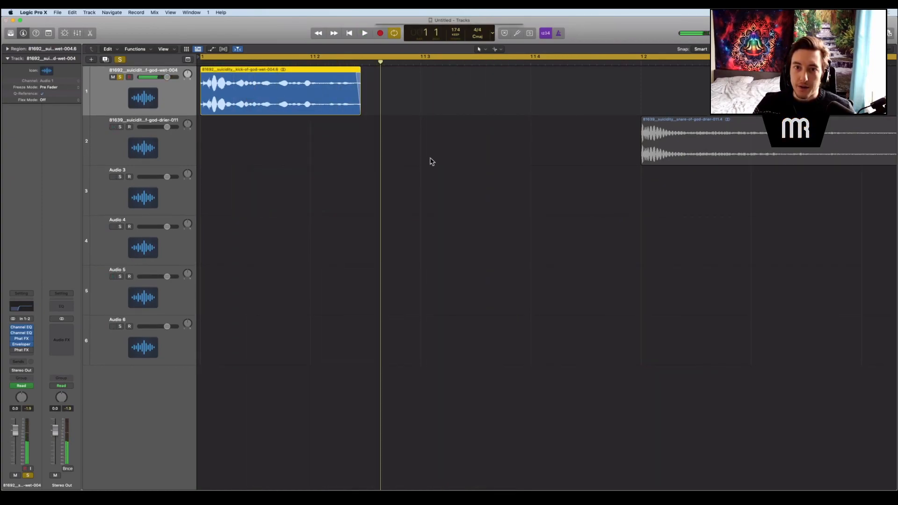
key("Return")
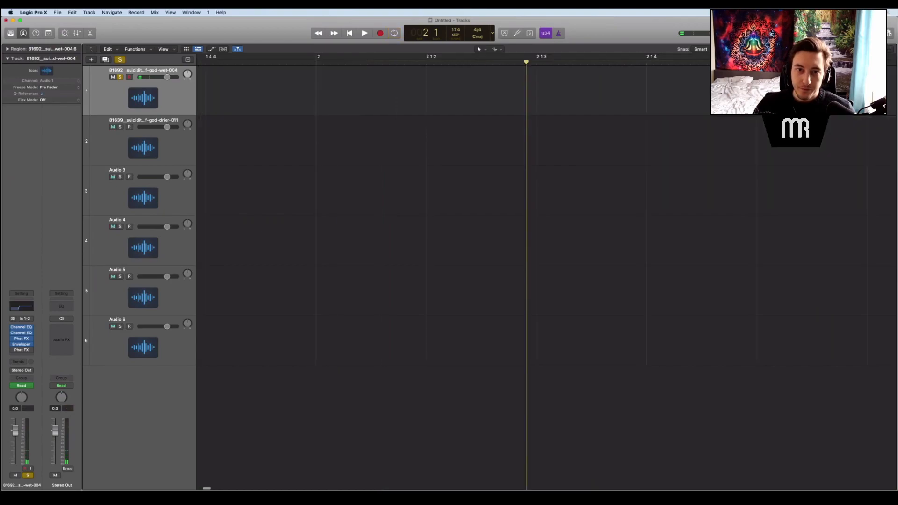
left_click(291, 185)
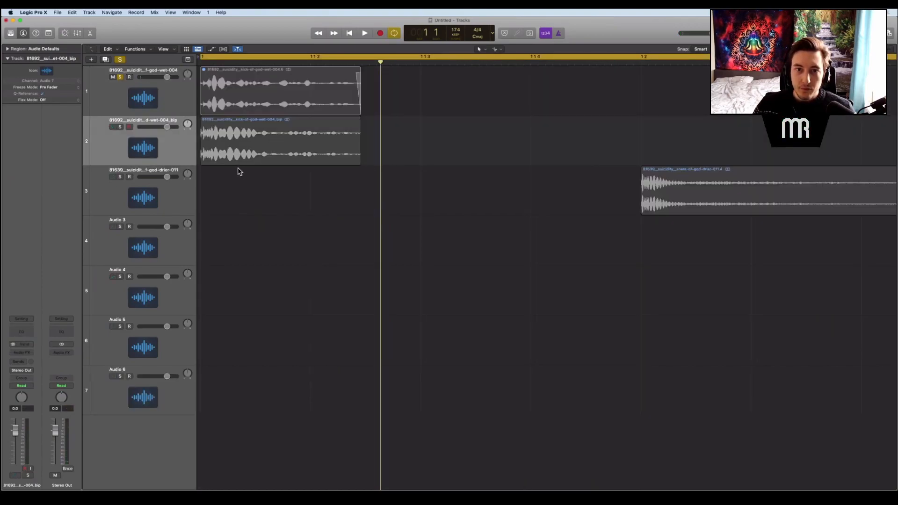
left_click(121, 77)
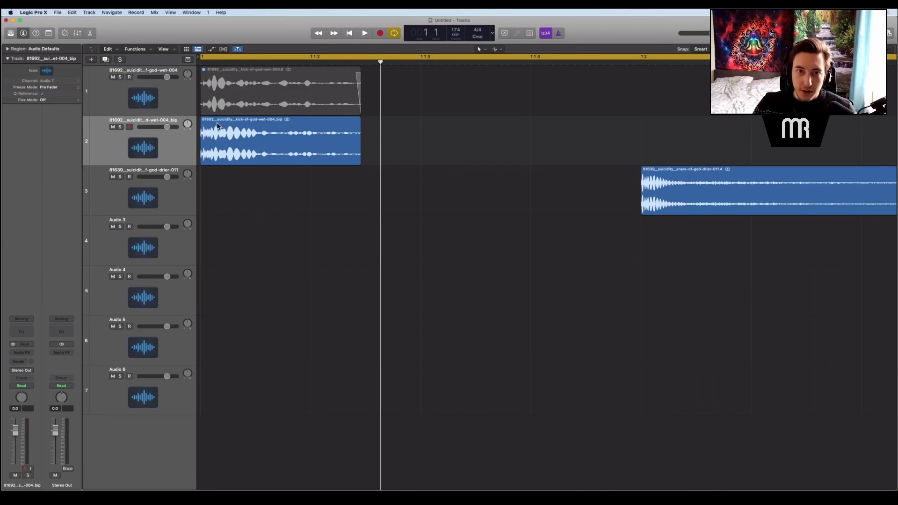
Step: Solo the bounced kick track, inspect its waveform and listen to it
left_click(281, 133)
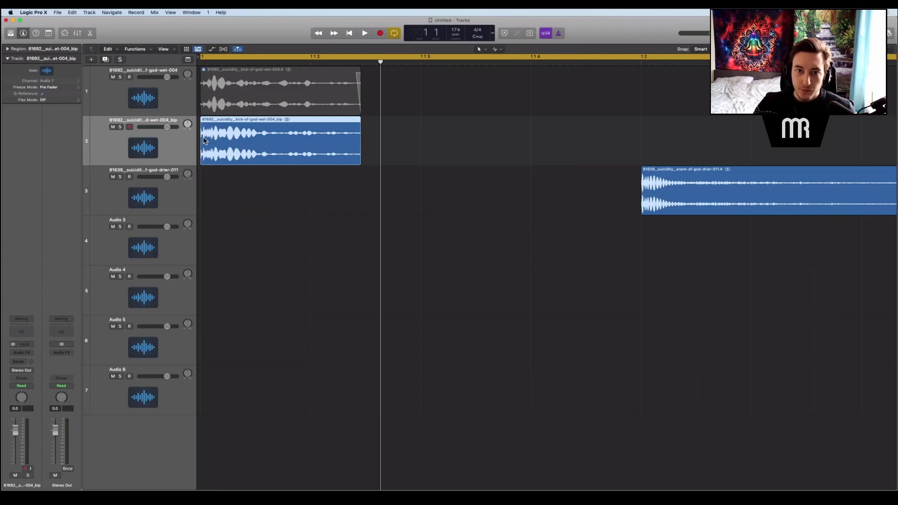
scroll(214, 135, "up", 8)
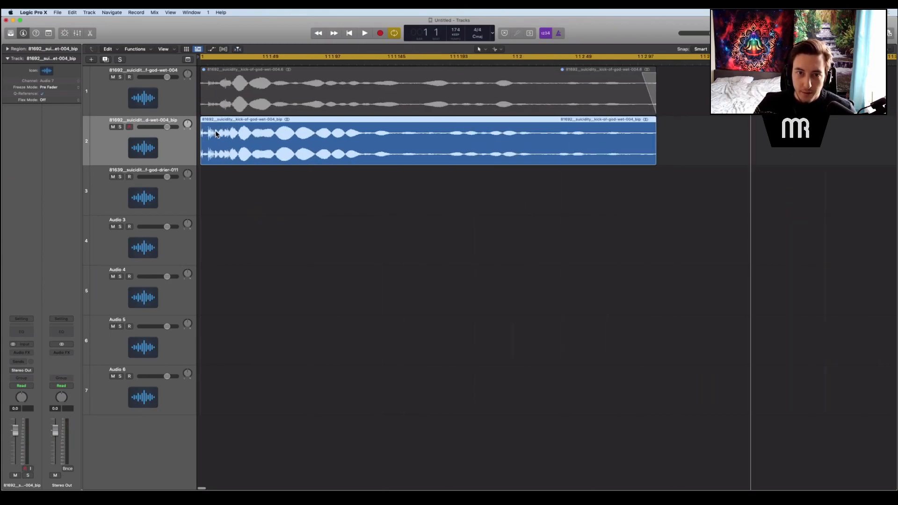
scroll(223, 137, "down", 10)
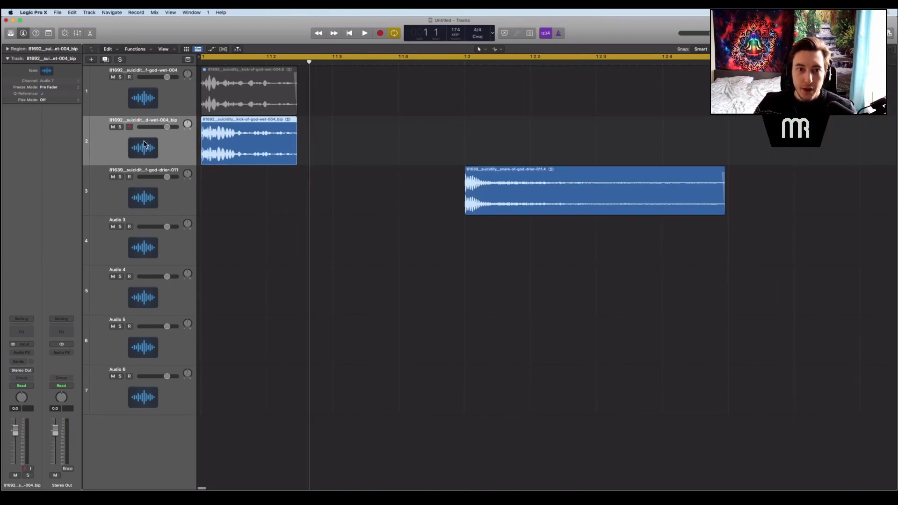
key("s")
key("space")
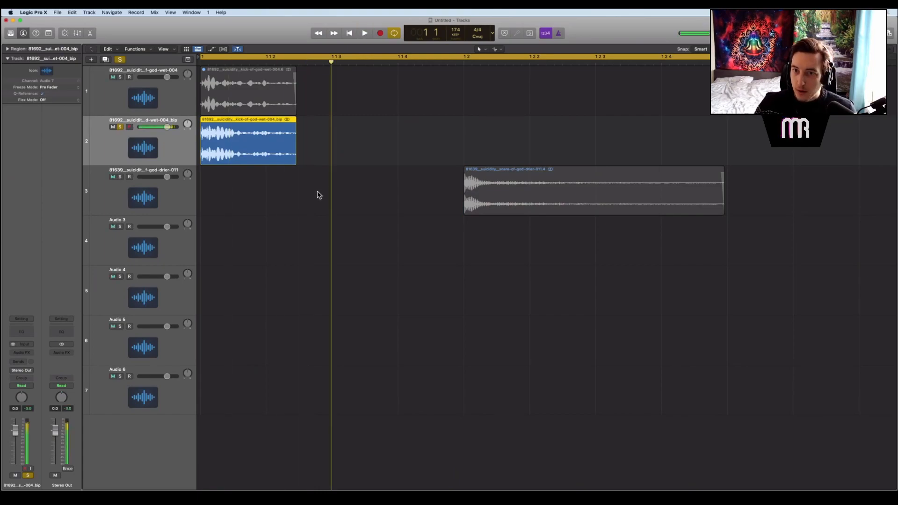
Step: Paste a plug-in chain of two Channel EQs and a Phat FX onto the bounced kick's channel strip
left_click(24, 360)
left_click(49, 241)
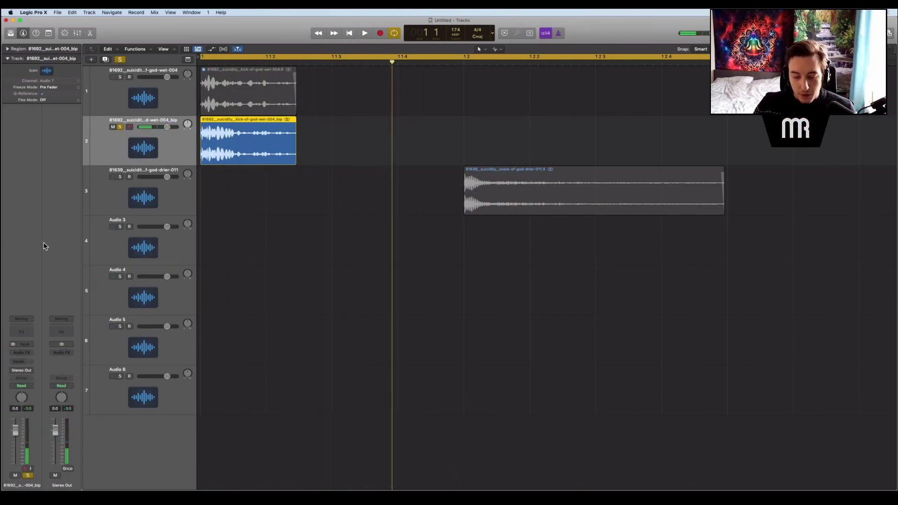
key("alt+super+v")
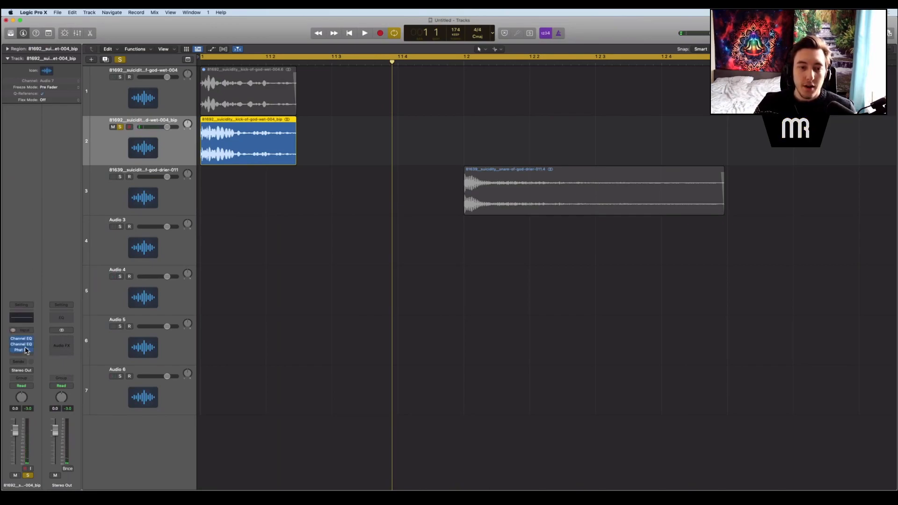
Step: In the bounced kick's second Channel EQ, cut 10.9 dB at 189 Hz with a Q of 1.80
left_click(22, 344)
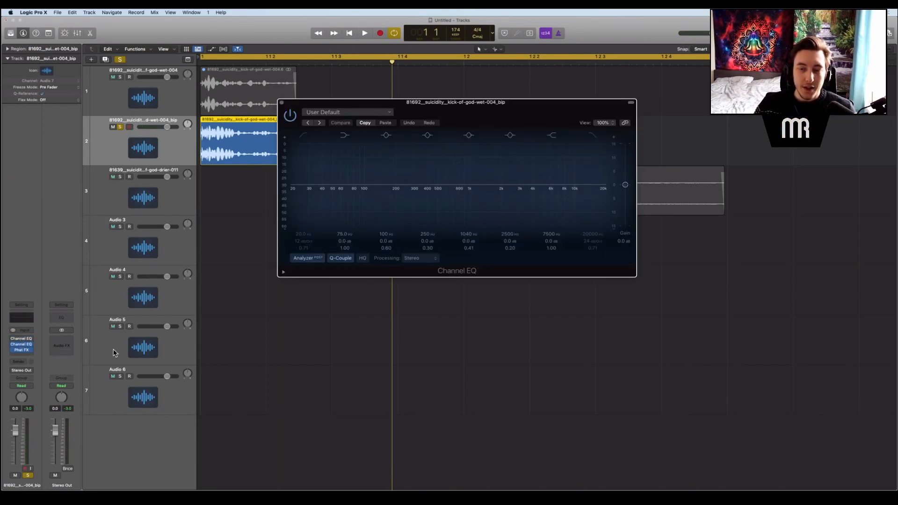
left_click_drag(476, 108, 355, 119)
key("space")
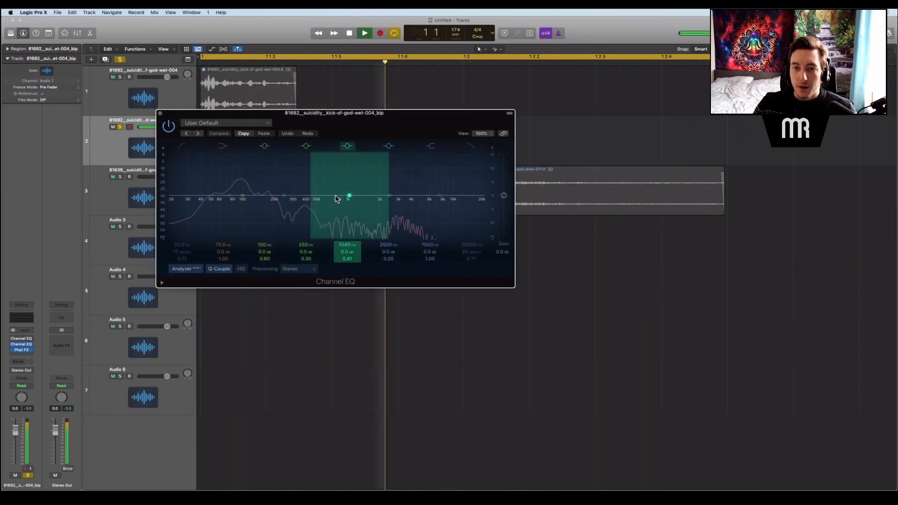
key("space")
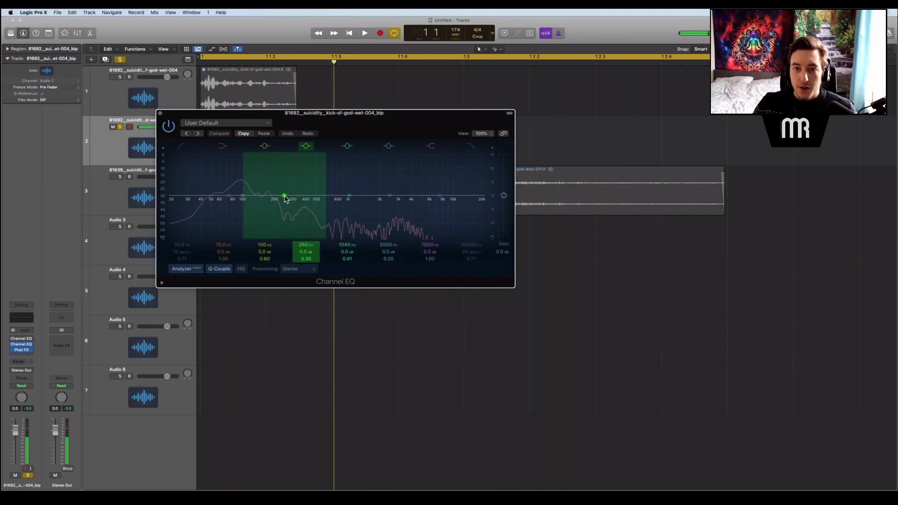
left_click_drag(242, 195, 280, 177)
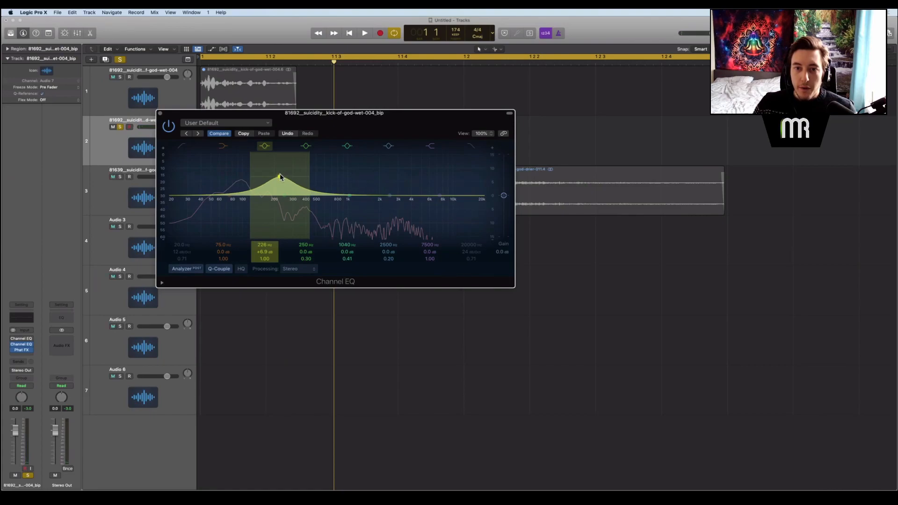
scroll(281, 179, "up", 4)
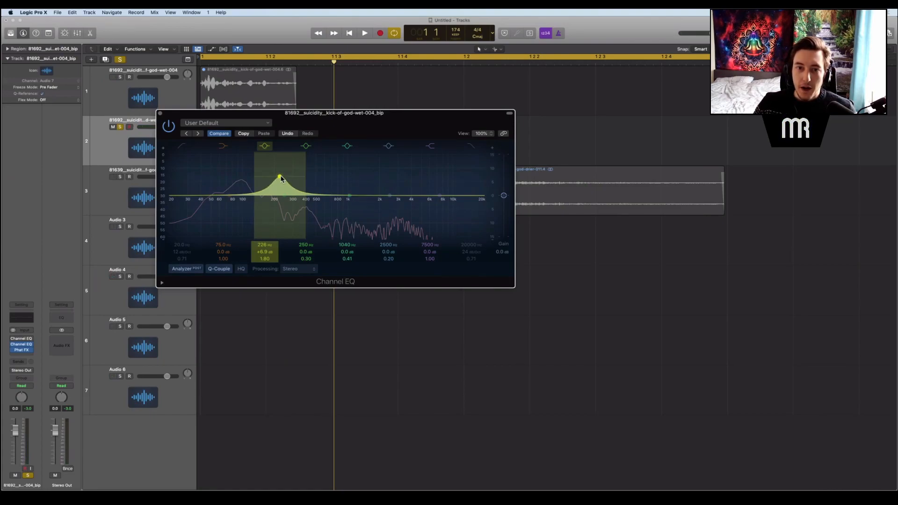
mouse_move(274, 218)
left_mouse_down()
mouse_move(337, 229)
mouse_move(272, 231)
left_mouse_up()
Step: Listen repeatedly to the bounced kick with the 189 Hz cut in place
key("space")
key("space")
key("space")
key("space")
key("space")
key("space")
key("space")
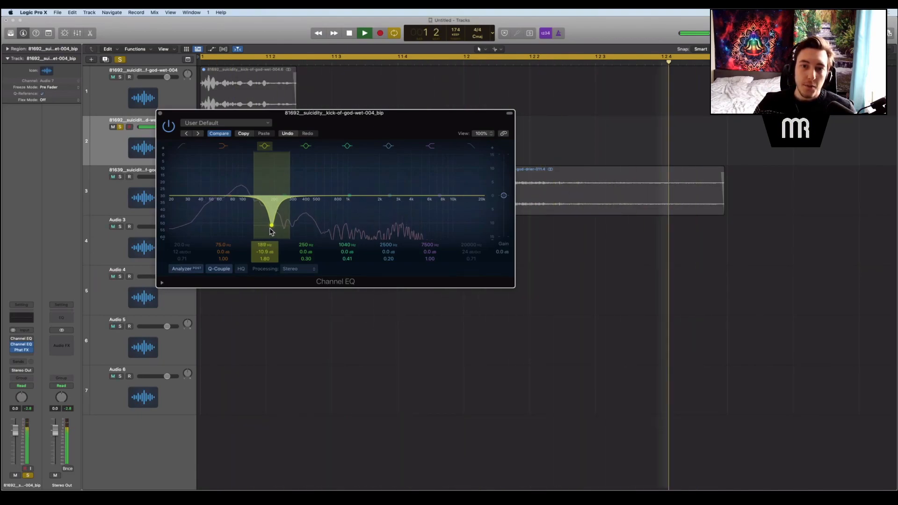
key("space")
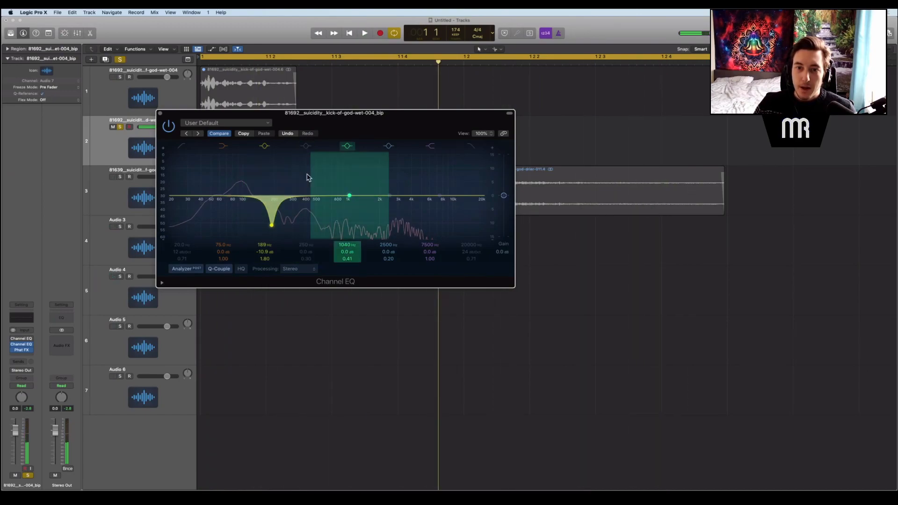
key("space")
key("space")
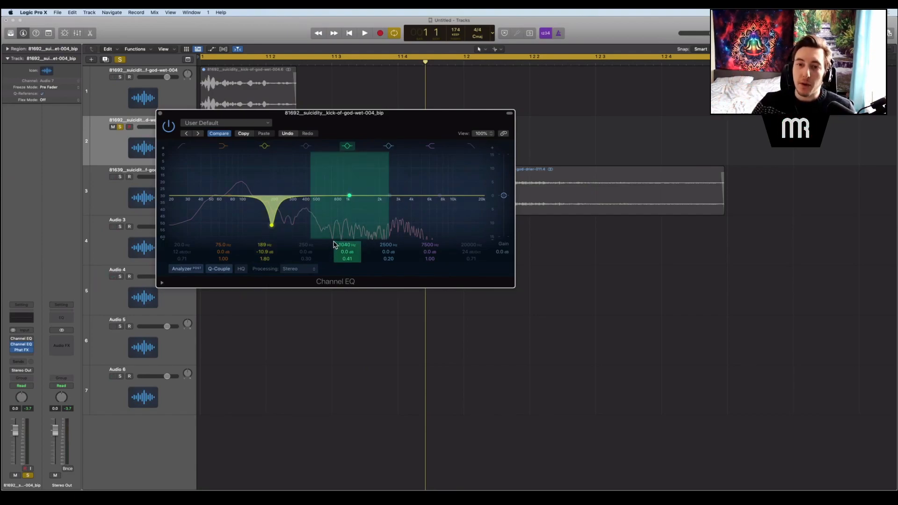
Step: Set one EQ band to -0.1 dB at 900 Hz and another to -6.1 dB at 396 Hz with a Q of 3.20
mouse_move(347, 197)
left_mouse_down()
mouse_move(311, 181)
mouse_move(342, 200)
left_mouse_up()
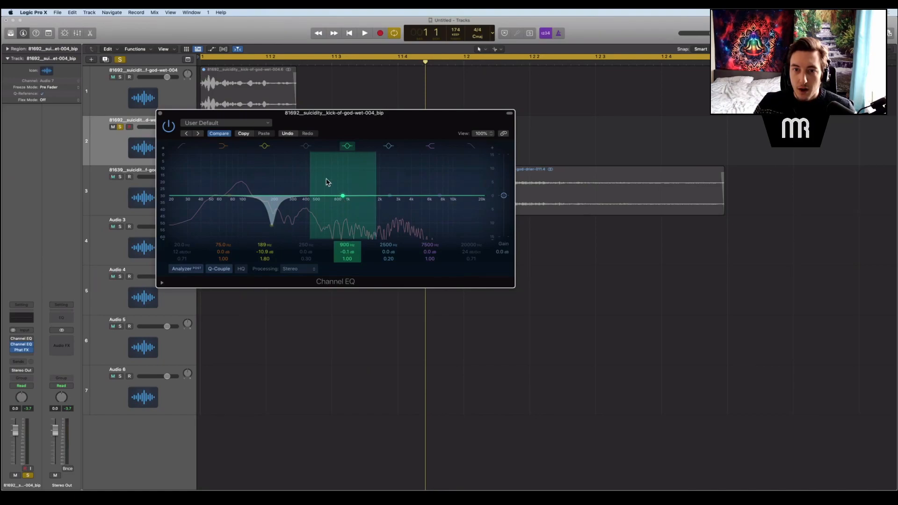
left_click_drag(283, 197, 308, 215)
scroll(307, 188, "up", 5)
key("space")
key("space")
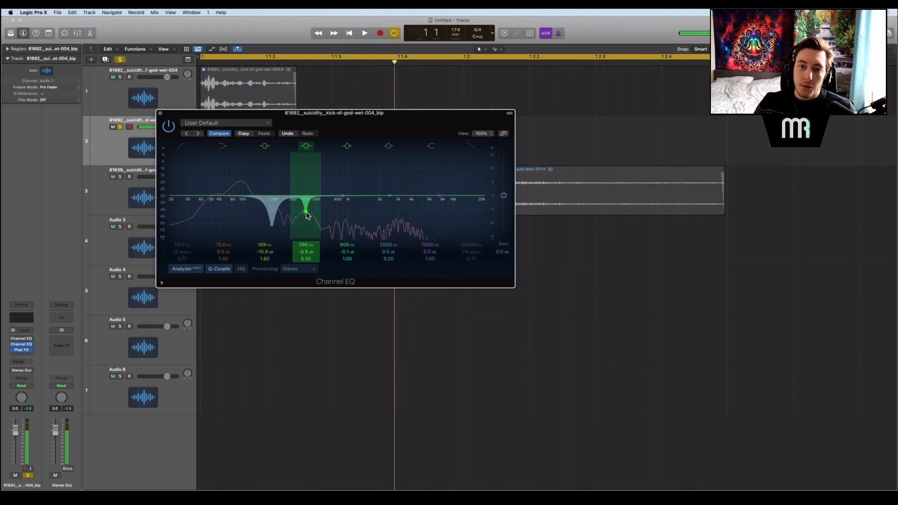
key("space")
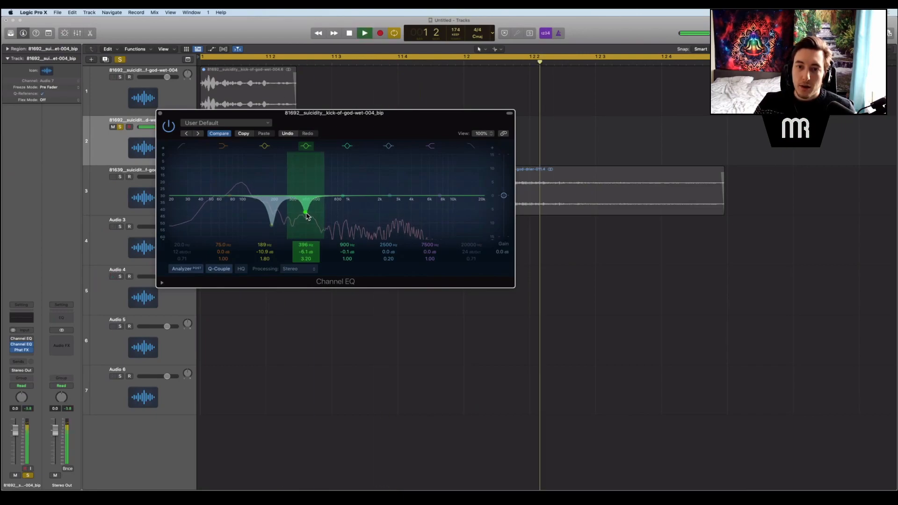
key("space")
Step: Add a gentle 2.6 dB boost at 3140 Hz with a Q of 0.67 and close the Channel EQ
left_click_drag(389, 196, 399, 190)
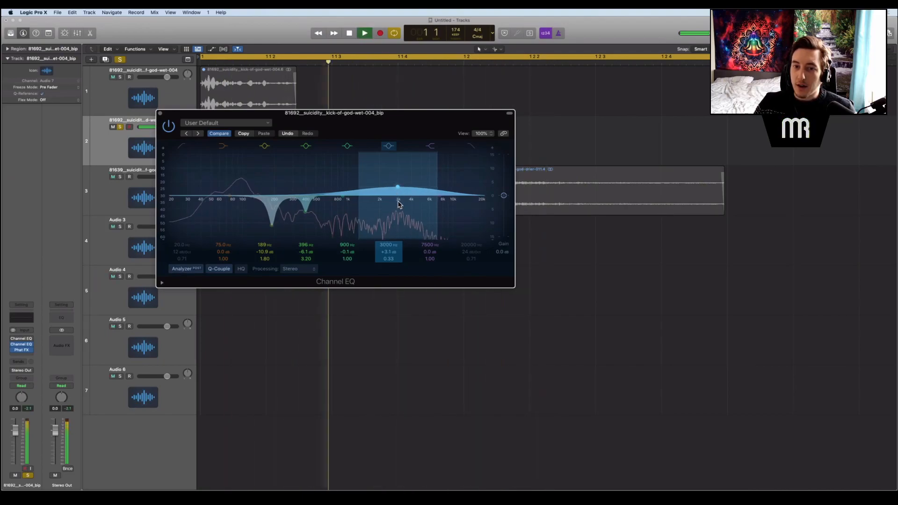
left_click_drag(398, 190, 401, 191)
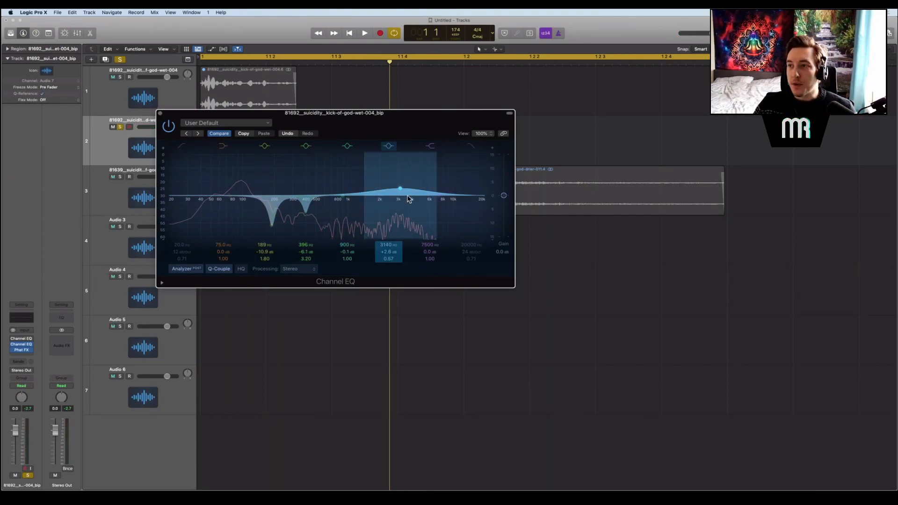
left_click(162, 115)
Step: Listen to the equalised bounced kick while checking the channel level meter
key("space")
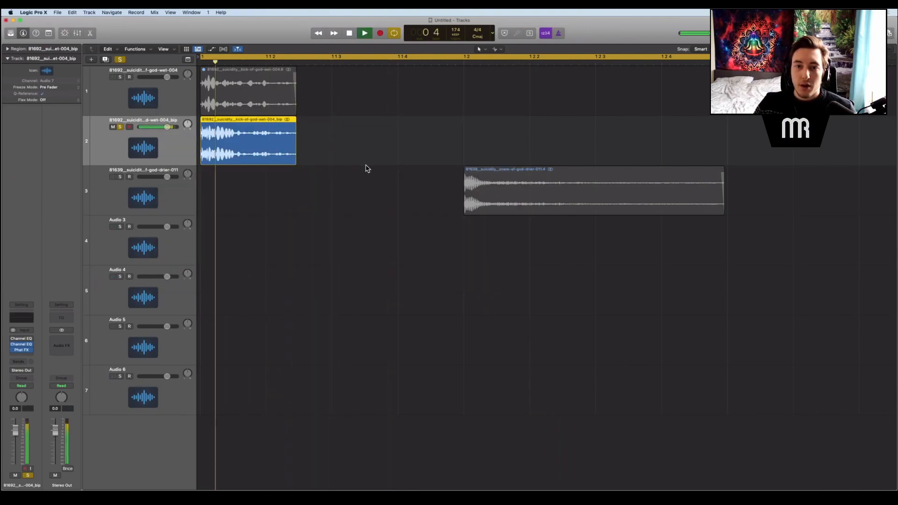
key("space")
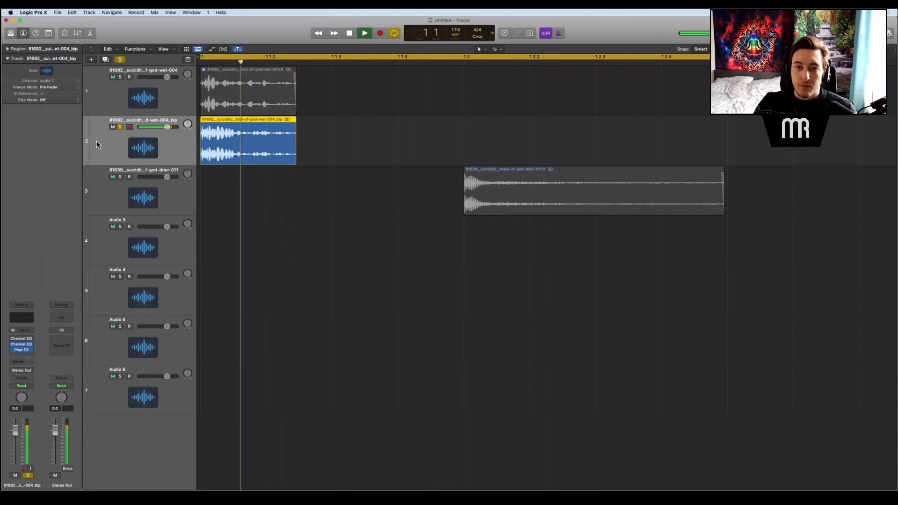
key("space")
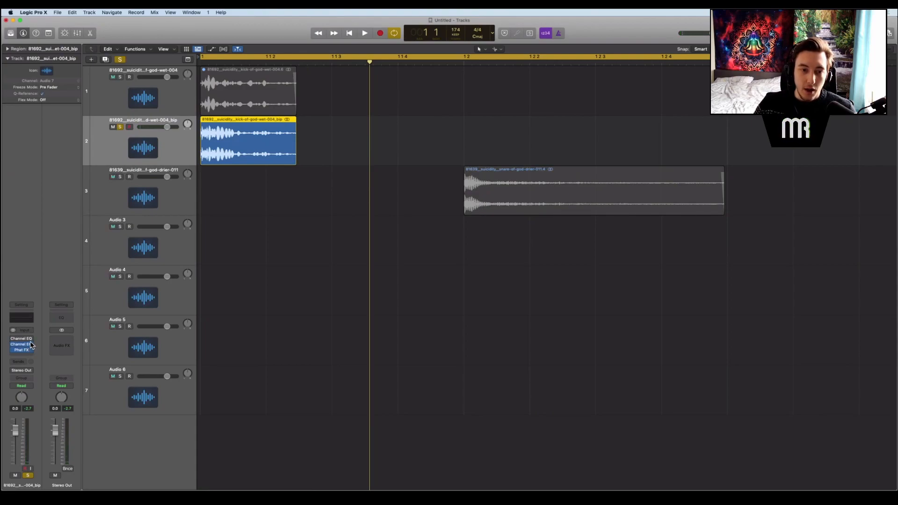
Step: Insert a stereo SilverVerb between the second Channel EQ and the Phat FX on the bounced kick
left_click(28, 349)
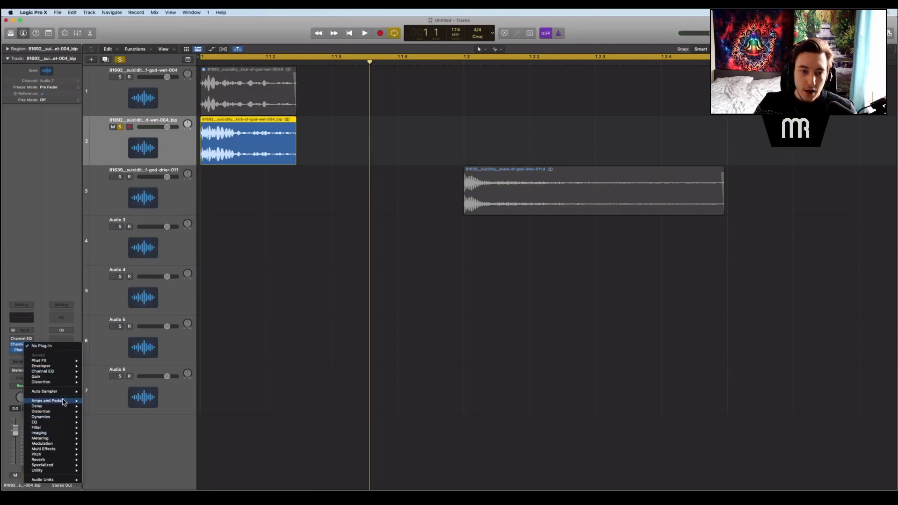
mouse_move(64, 461)
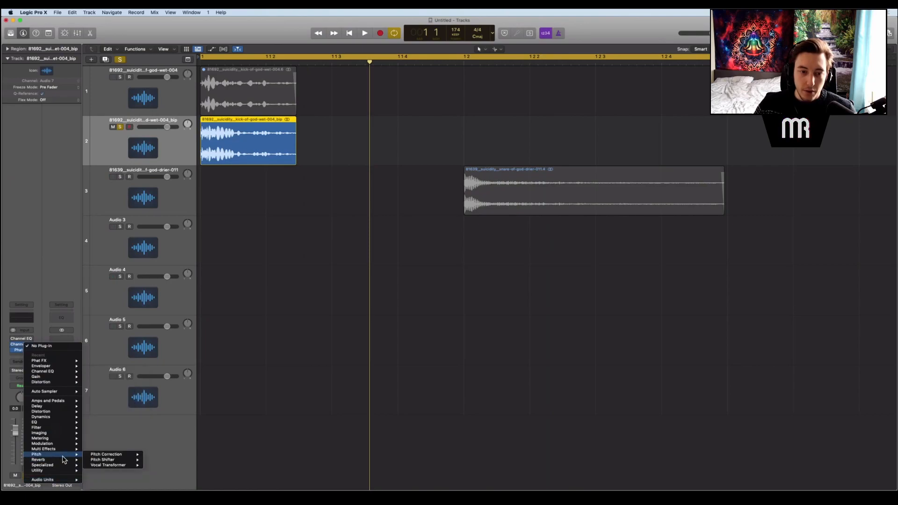
mouse_move(117, 477)
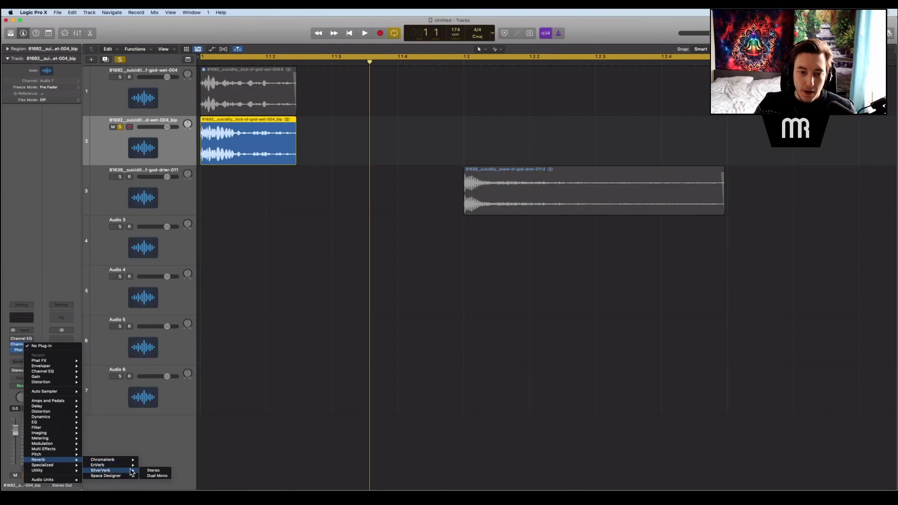
left_click(155, 471)
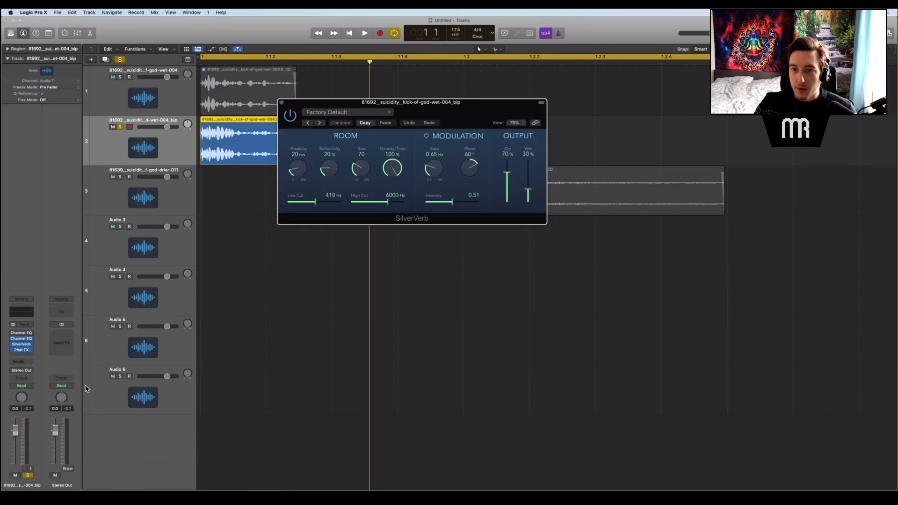
Step: Load the Ambience preset in the SilverVerb and set its output to 77% dry and 12% wet
left_click_drag(462, 102, 366, 80)
left_click(252, 90)
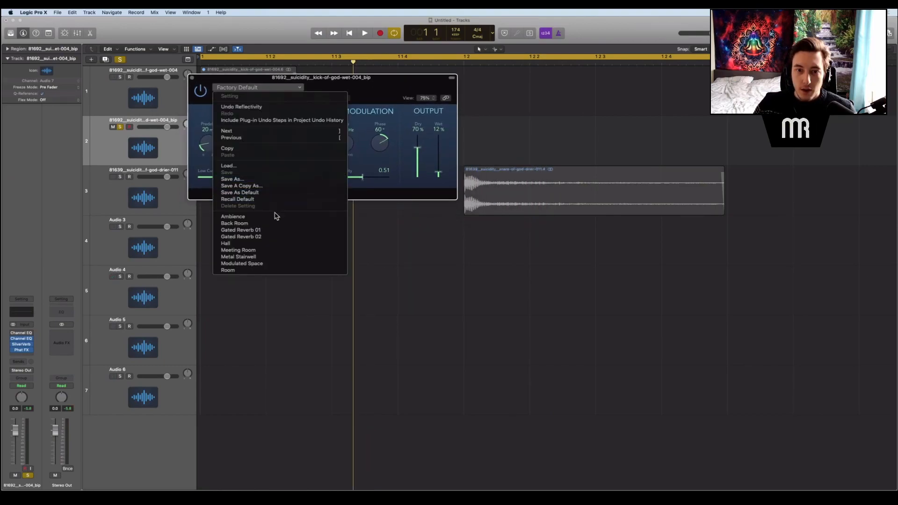
left_click(275, 214)
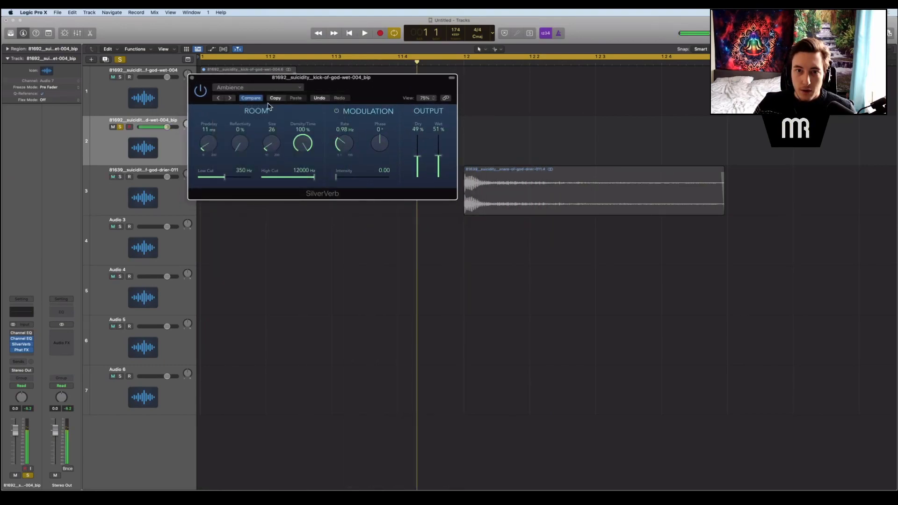
left_click_drag(438, 157, 417, 144)
left_click_drag(440, 173, 440, 176)
key("space")
key("space")
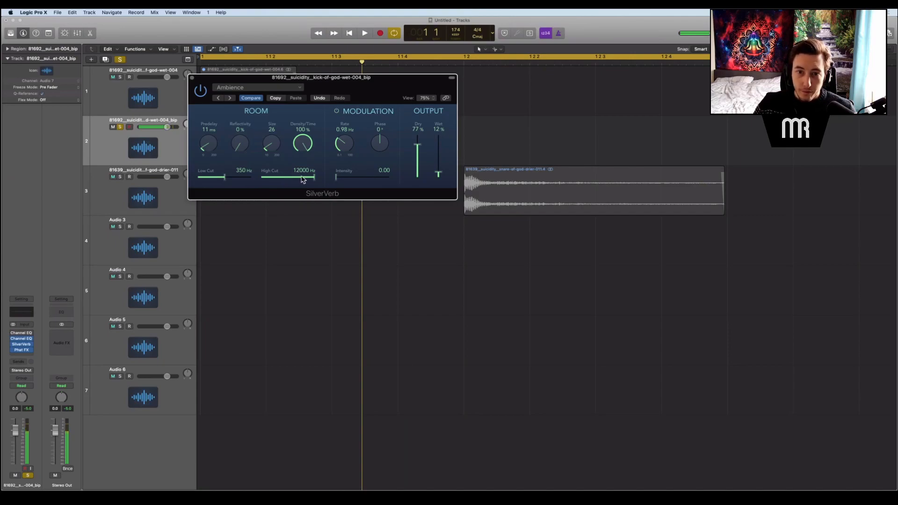
Step: Lower the SilverVerb's high cut to 2800 Hz while auditioning the kick
key("space")
left_click_drag(296, 181, 280, 182)
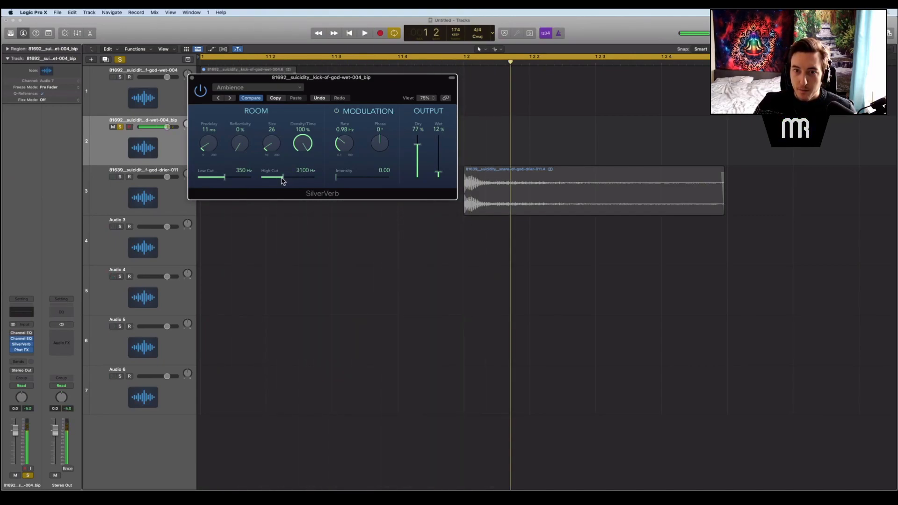
key("space")
key("space")
key("space")
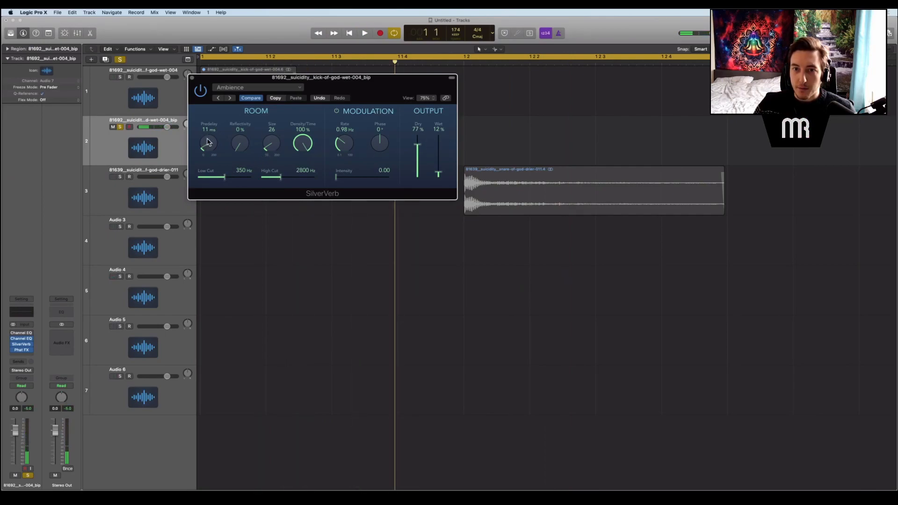
Step: Reduce the reverb's wet level to 8% while repeatedly playing back the kick
key("space")
key("space")
key("space")
key("space")
key("space")
key("space")
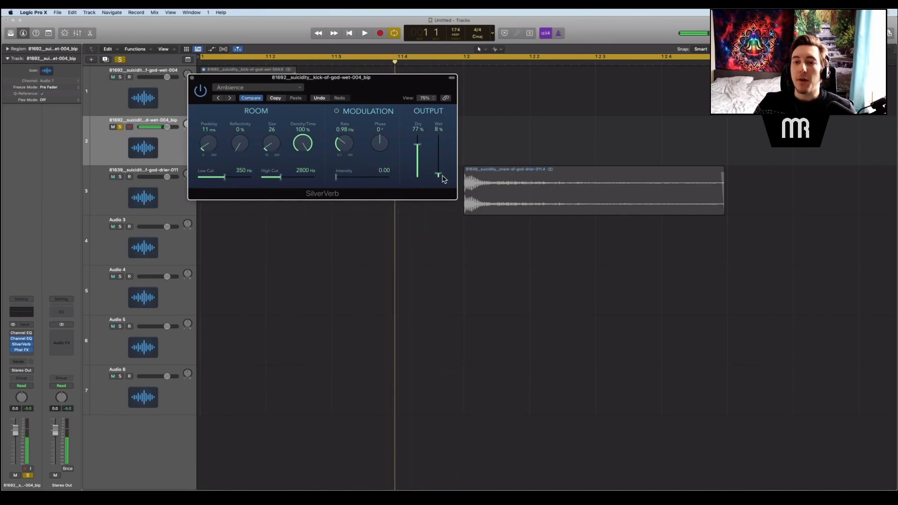
Step: Set the reverb's Density/Time to 69% while playing the loop
left_click_drag(304, 141, 304, 144)
key("space")
key("space")
key("space")
key("space")
key("space")
key("space")
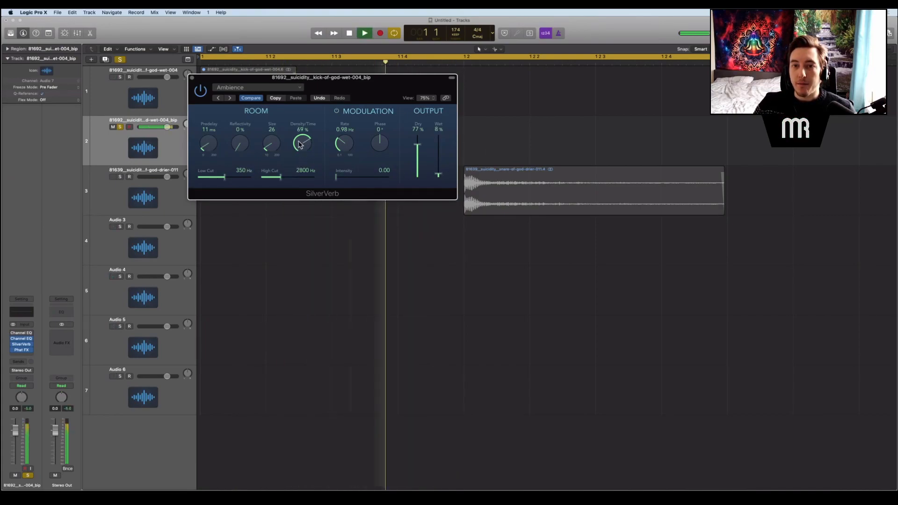
Step: Audition the kick with the adjusted reverb and close the SilverVerb
key("space")
key("space")
key("space")
key("space")
key("space")
key("space")
key("space")
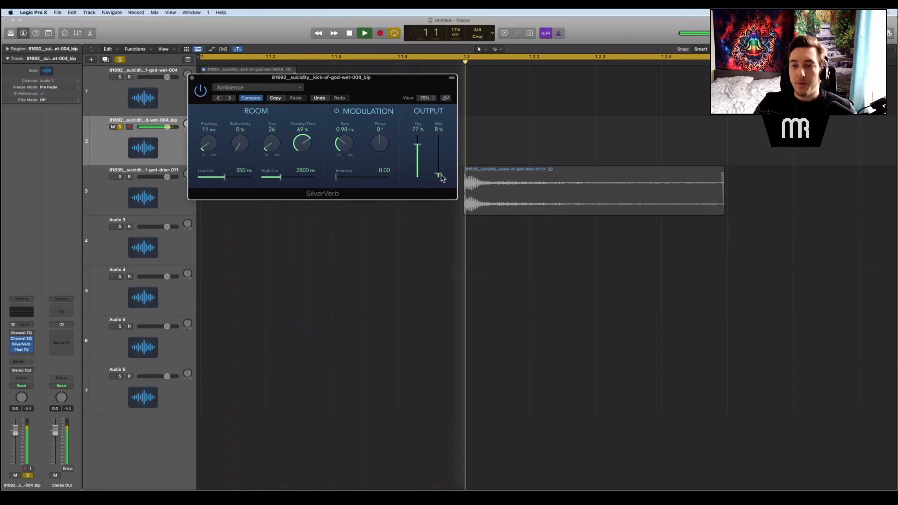
key("space")
key("space")
key("space")
key("space")
key("space")
key("space")
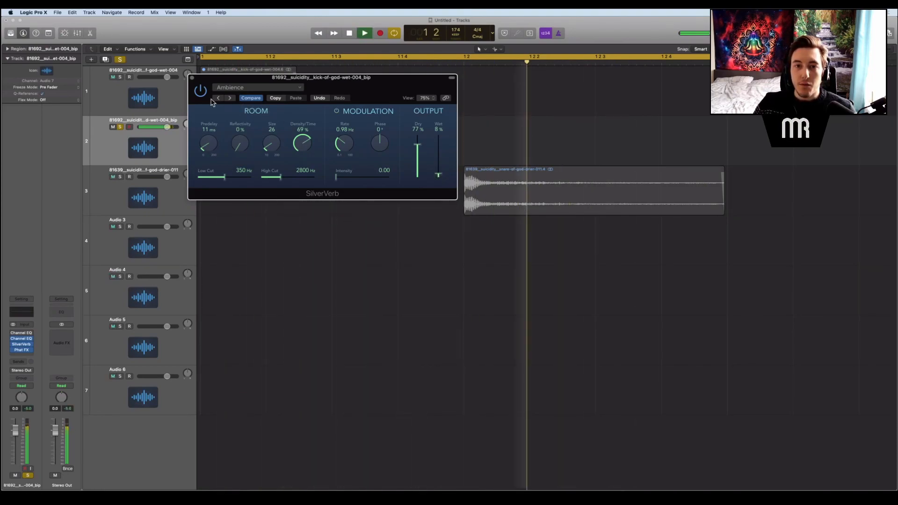
left_click(192, 77)
key("space")
key("space")
Step: In the Channel EQ after the SilverVerb, add a steeper Side Only low cut at about 400 Hz, audition it and close the EQ
mouse_move(23, 346)
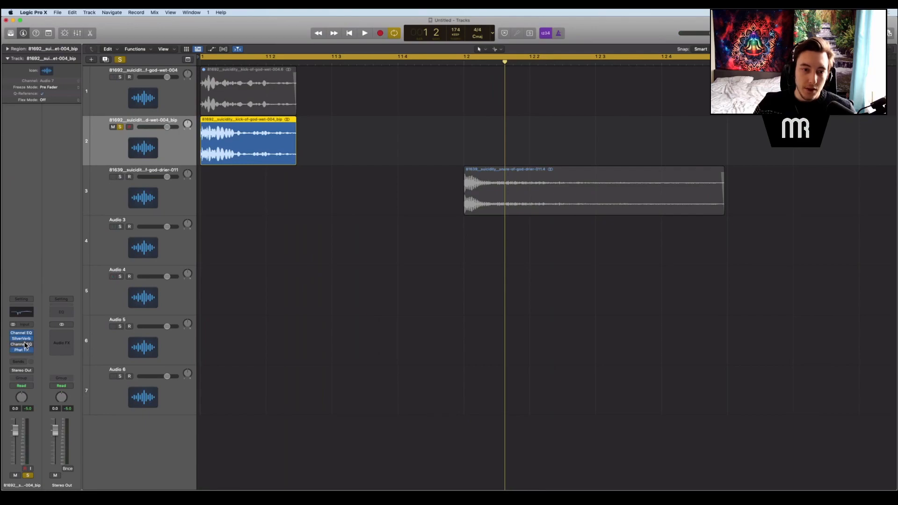
left_click(18, 346)
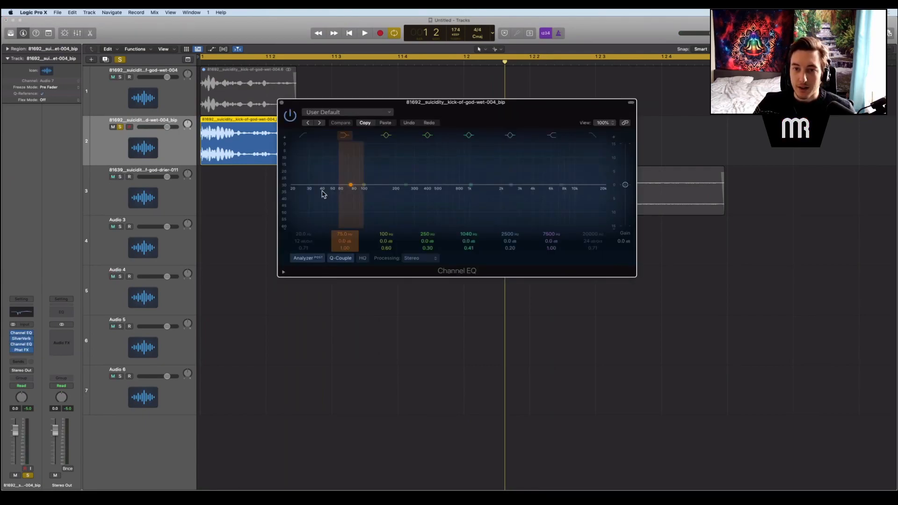
left_click(303, 135)
left_click(424, 265)
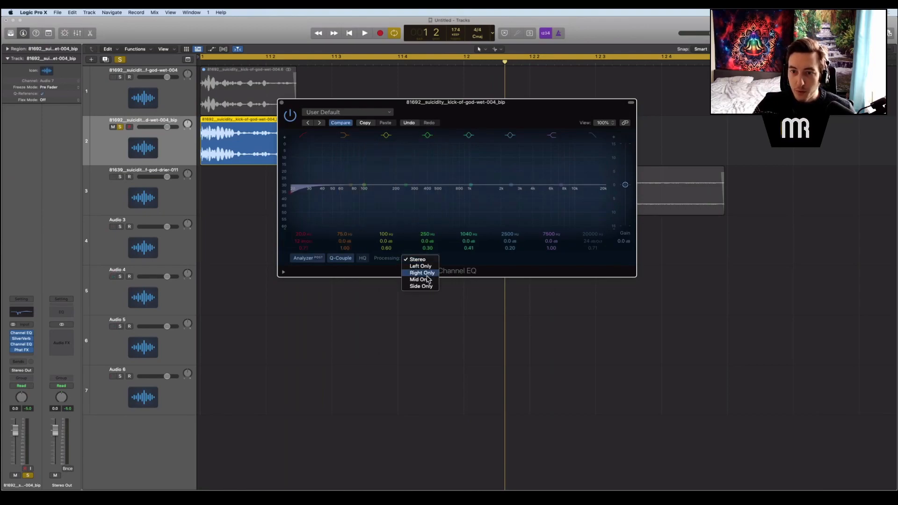
left_click(428, 288)
left_click_drag(293, 193, 436, 192)
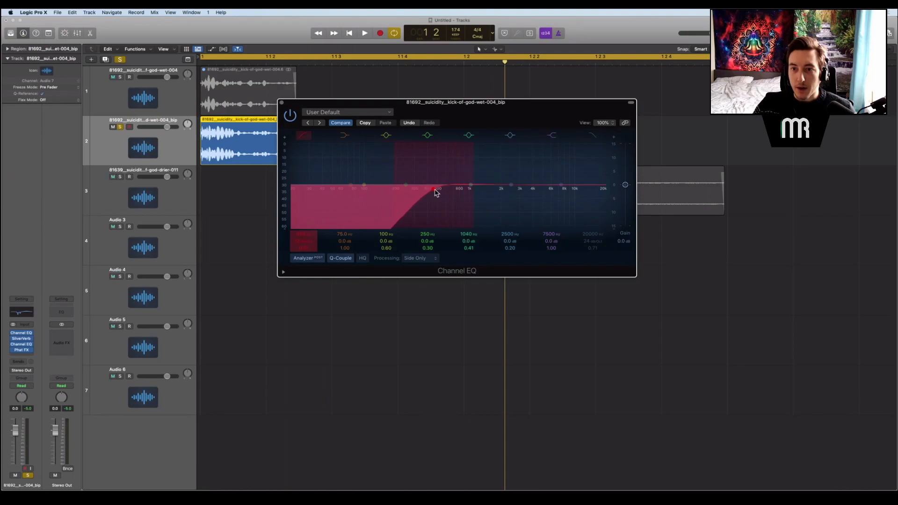
left_click_drag(304, 242, 304, 236)
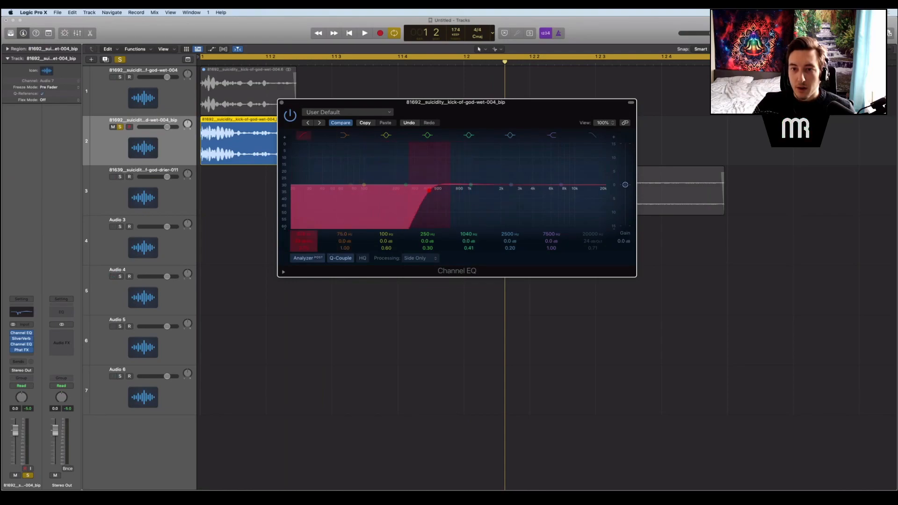
key("space")
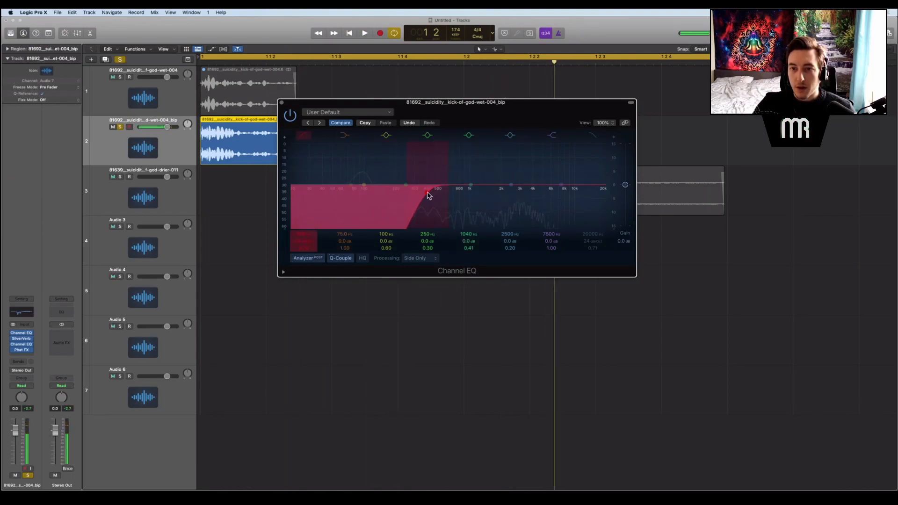
left_click(281, 103)
Step: Unsolo the bounced kick track to hear it together with the snare
left_click(284, 212)
left_click(121, 128)
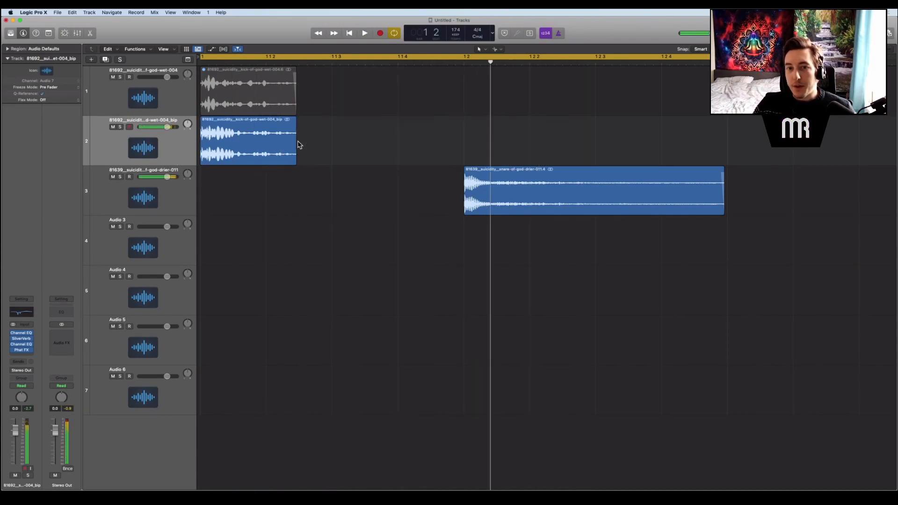
left_click(252, 145)
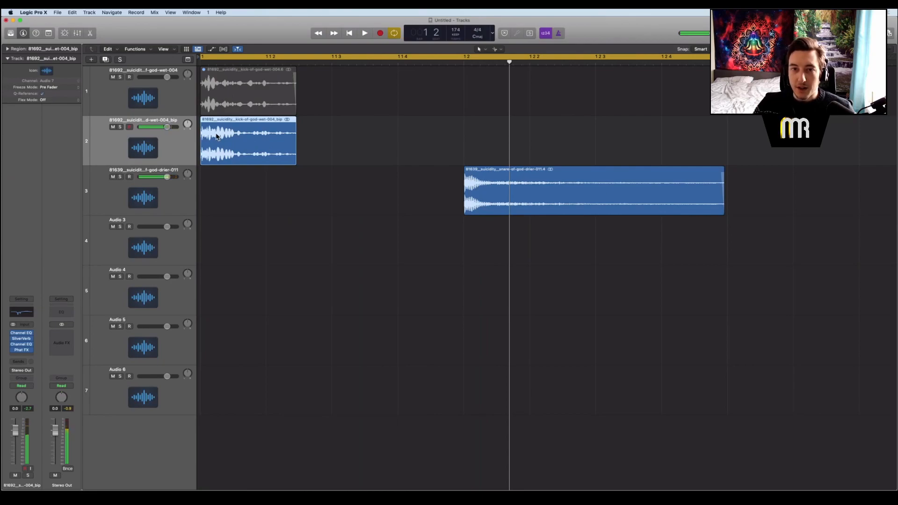
Step: Move the snare region to 1 1 3 and set the cycle range to start there and extend beyond 1 2 4
left_click_drag(558, 195, 431, 196)
left_click_drag(337, 58, 597, 69)
scroll(407, 131, "right", 1)
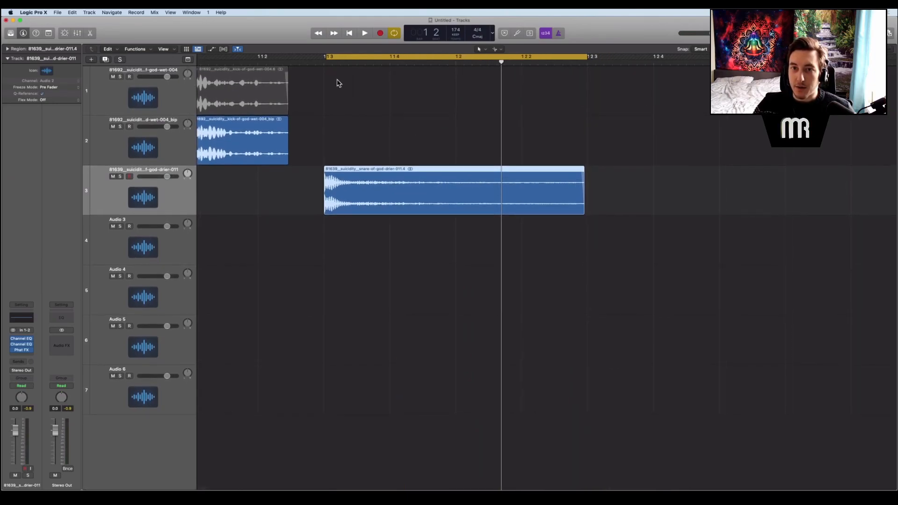
left_click(329, 57)
left_click(328, 58)
left_click_drag(328, 57, 324, 57)
key("space")
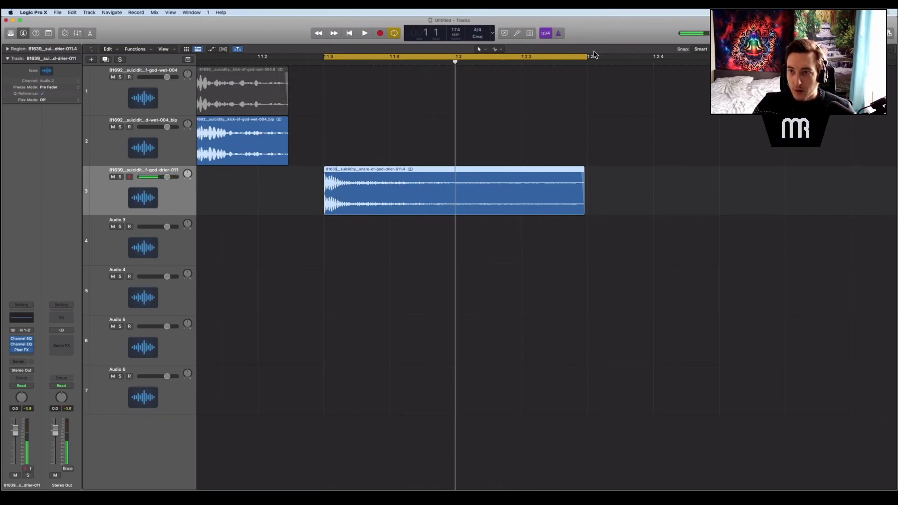
left_click_drag(587, 55, 716, 57)
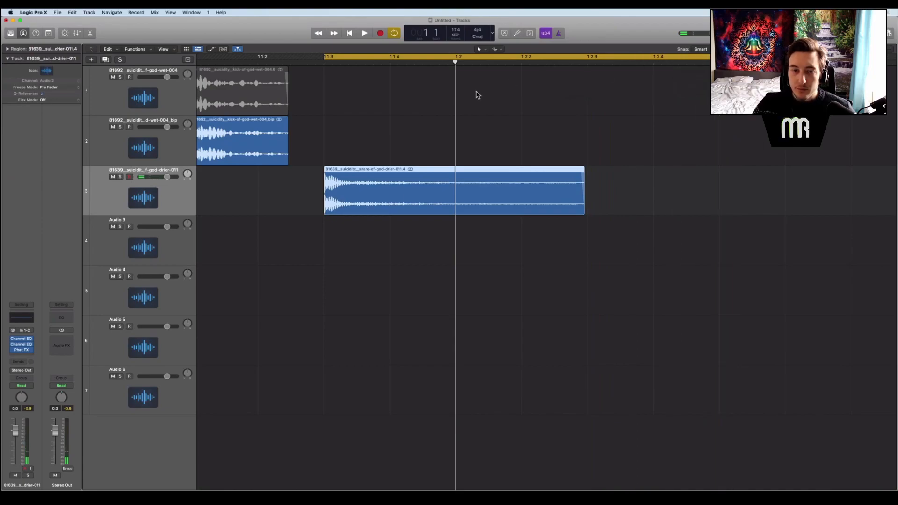
Step: In the snare's first Channel EQ, add a Mid Only low cut at 432 Hz with a 48 dB/oct slope and a Q of 0.60
left_click(20, 342)
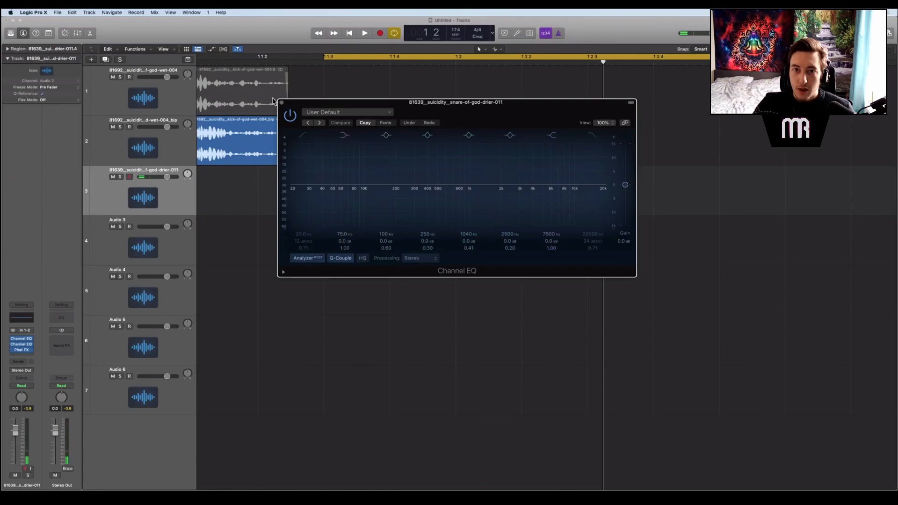
left_click(304, 136)
left_click(433, 259)
left_click(431, 280)
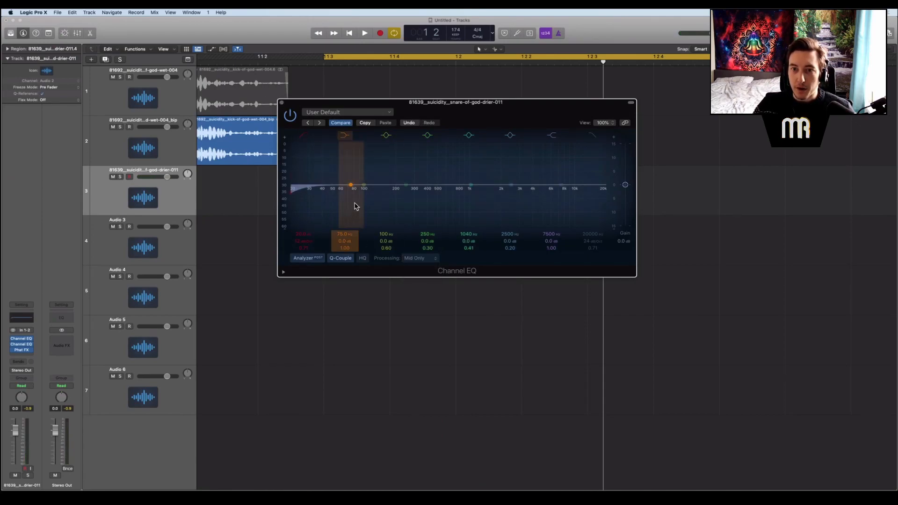
key("space")
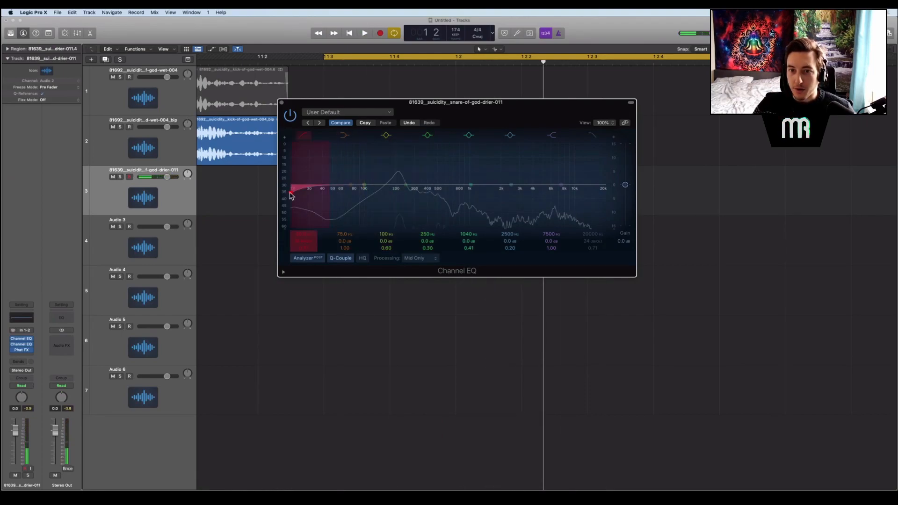
left_click_drag(293, 196, 430, 189)
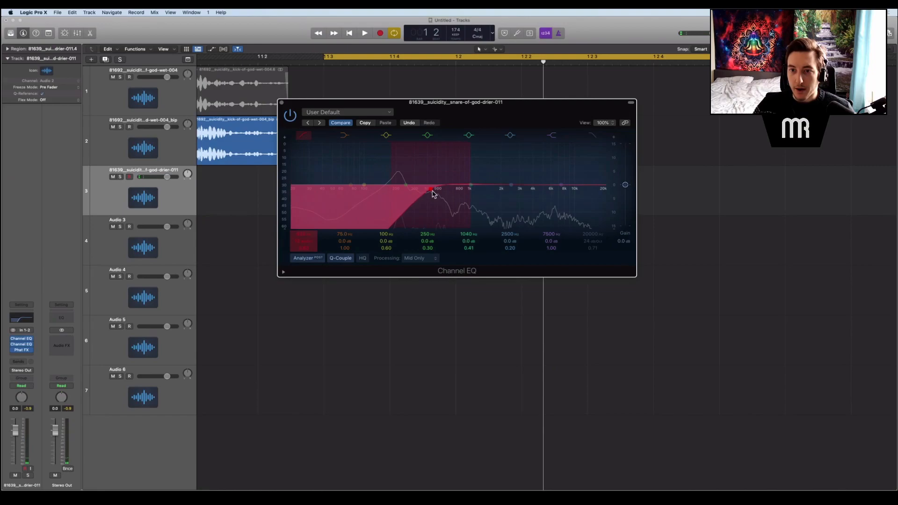
left_click_drag(304, 241, 303, 230)
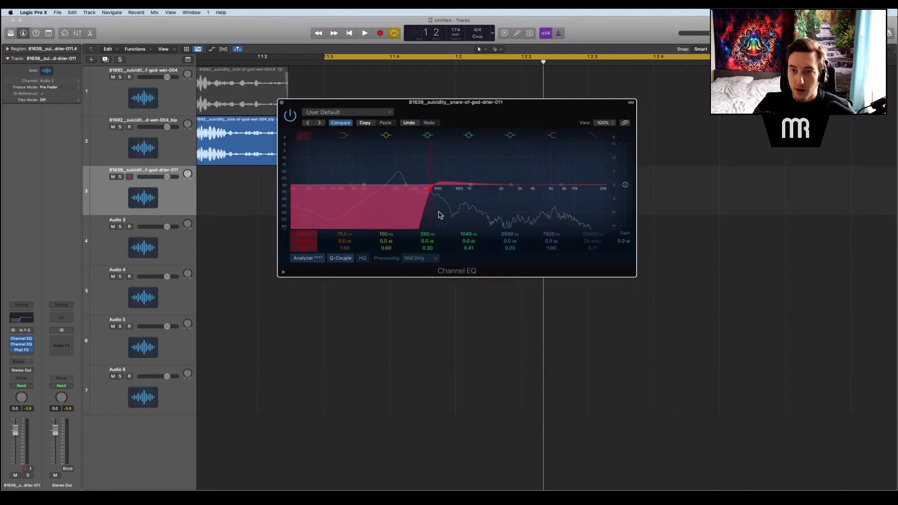
left_click_drag(431, 193, 431, 196)
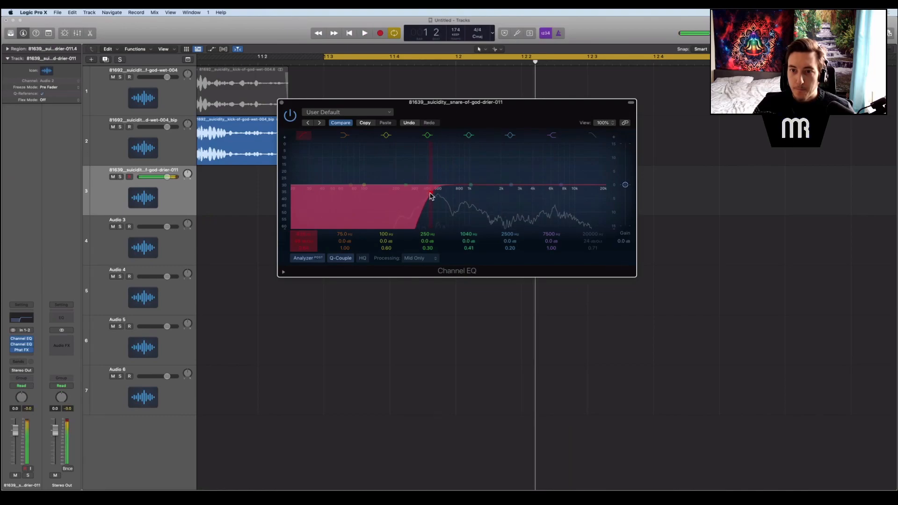
Step: Switch the snare EQ's processing to Side Only, audition the low cut and close the EQ
left_click(427, 258)
left_click(421, 266)
key("space")
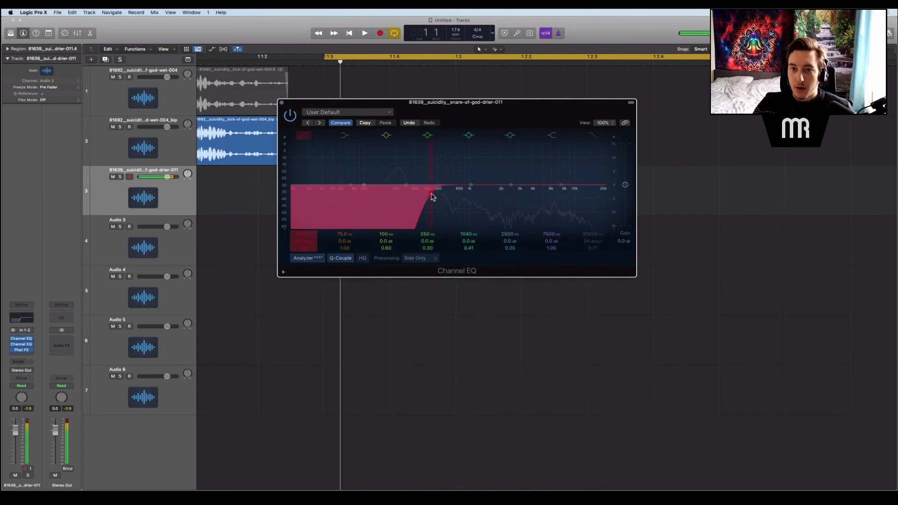
key("space")
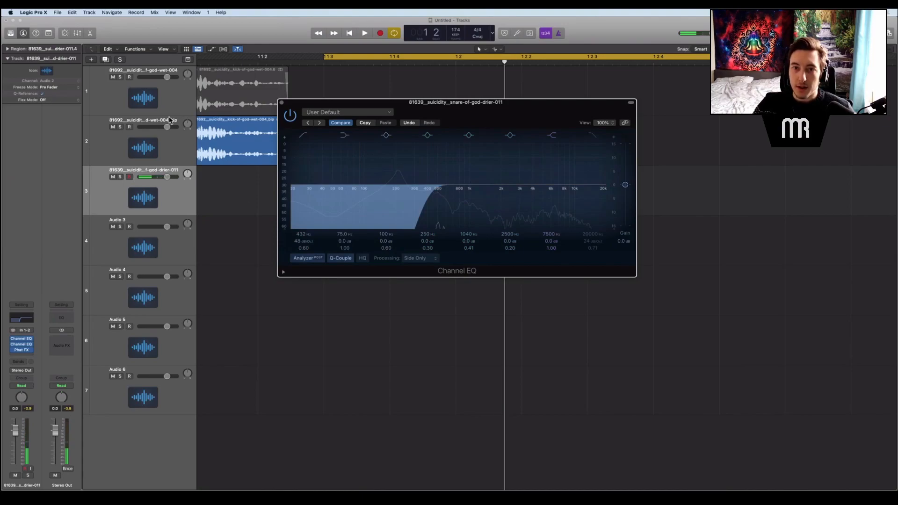
left_click(281, 102)
Step: In the snare's second Channel EQ, add a stereo low cut at 42 Hz with a 48 dB/oct slope and a Q of 0.60
left_click(21, 344)
left_click(303, 135)
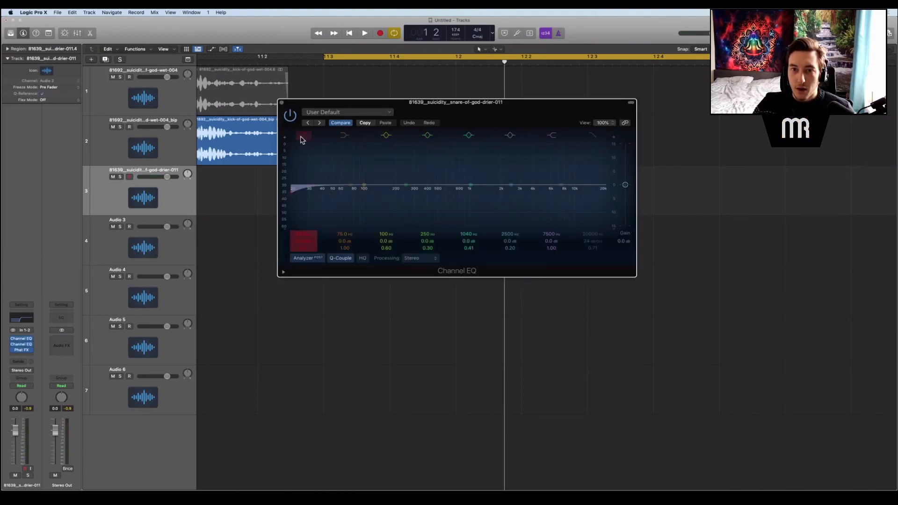
left_click_drag(295, 197, 325, 199)
left_click_drag(300, 241, 300, 229)
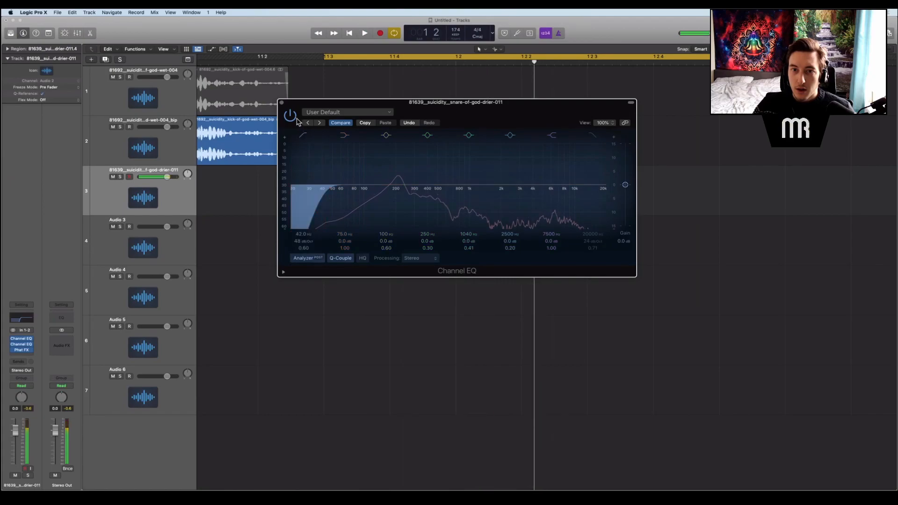
Step: Compare the snare's sound with the 42 Hz low cut switched off and on
left_click(303, 135)
key("space")
key("space")
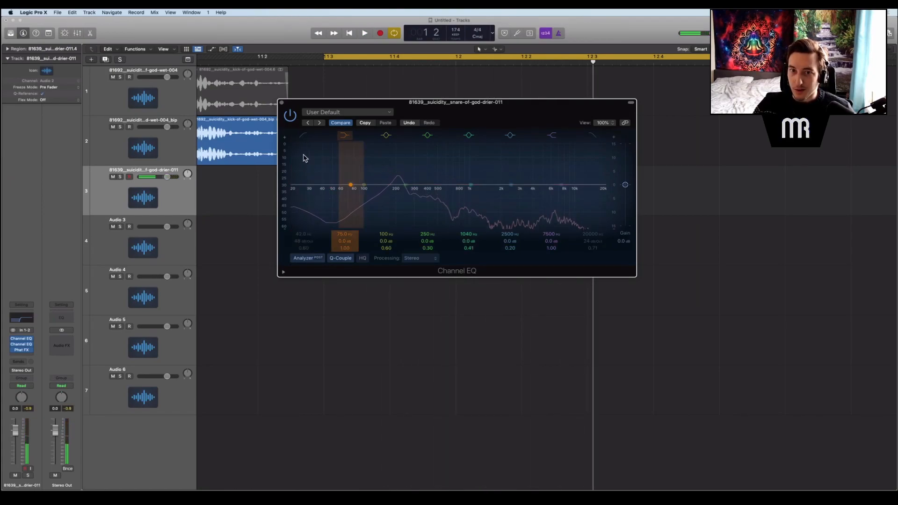
left_click(303, 135)
key("space")
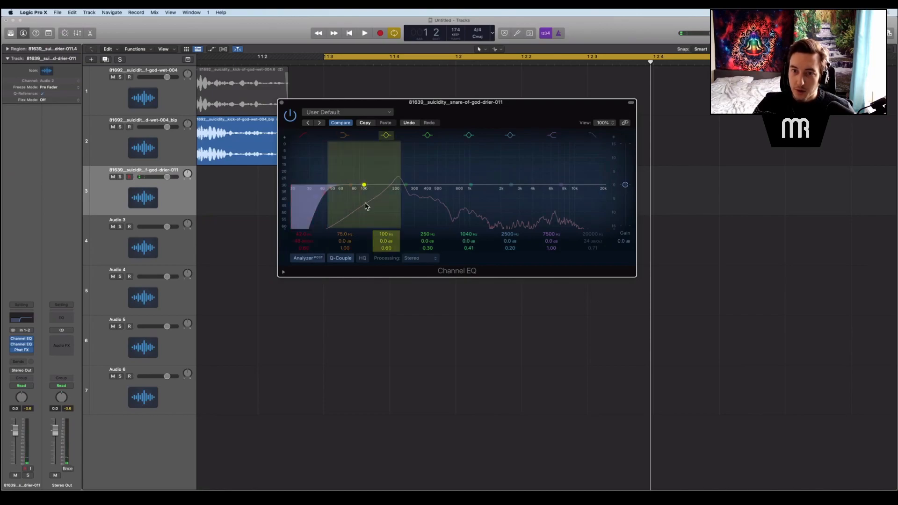
key("space")
key("space")
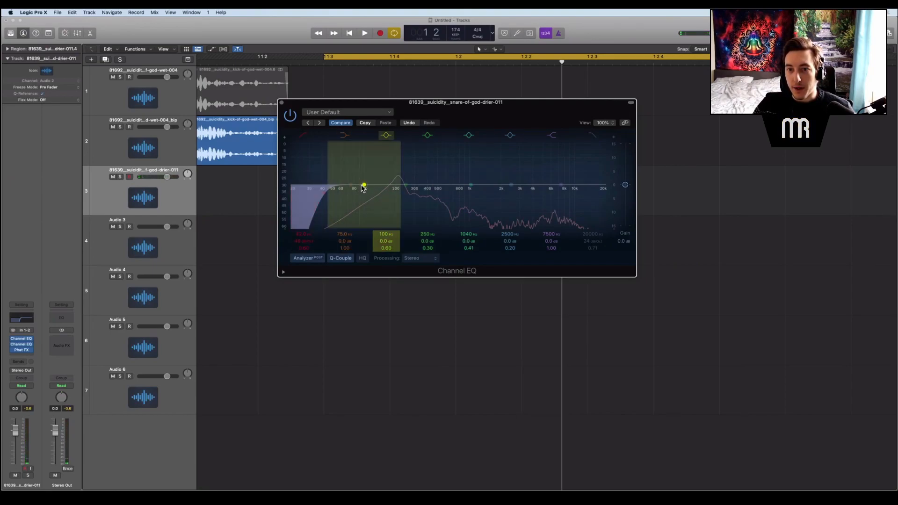
Step: Boost the snare by 3.9 dB at 208 Hz with a Q of 5.30 and play it back
left_click_drag(365, 187, 399, 178)
scroll(399, 178, "up", 10)
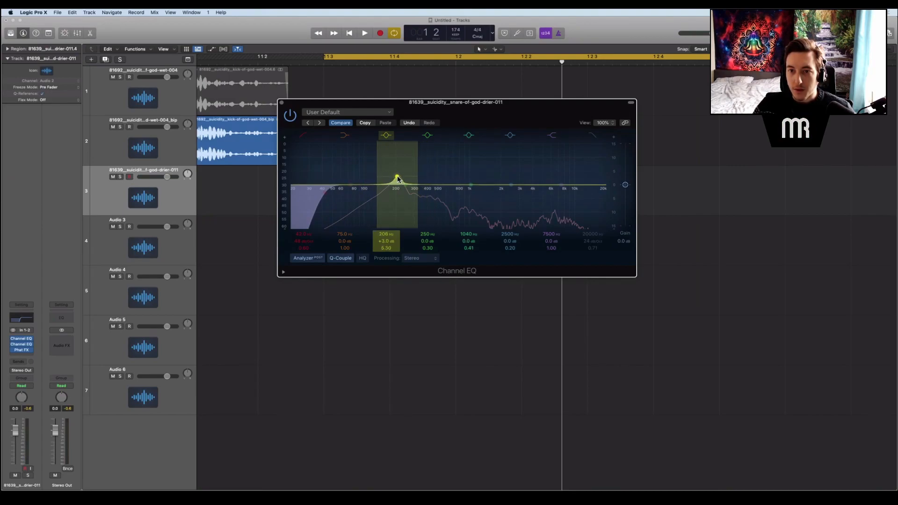
left_click_drag(398, 179, 398, 174)
key("space")
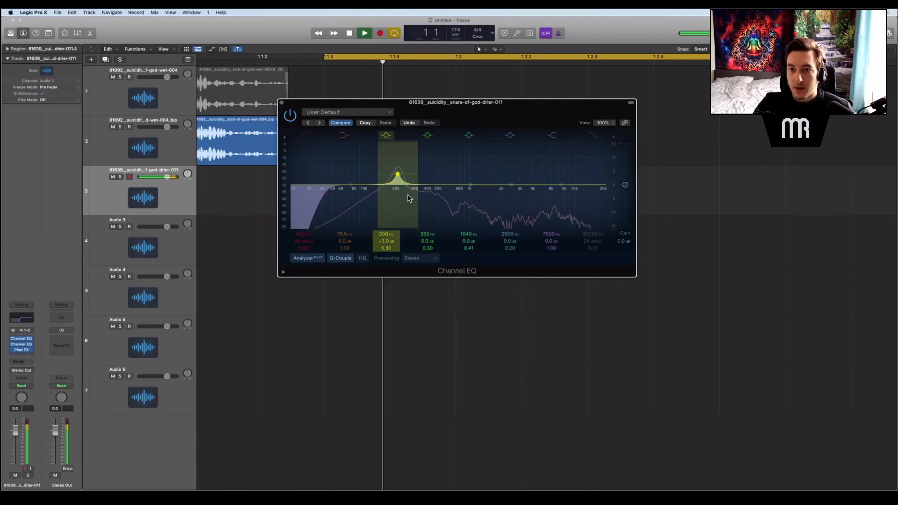
Step: Refine the snare's 208 Hz boost to 4.5 dB with a Q of 4.30 and show Peak 1 Gain automation for its second Channel EQ
key("space")
scroll(399, 176, "down", 2)
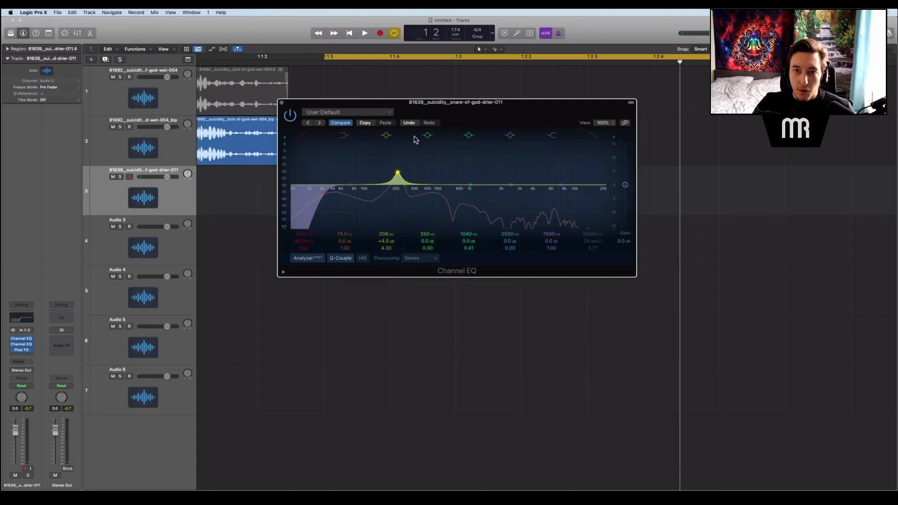
left_click(99, 194)
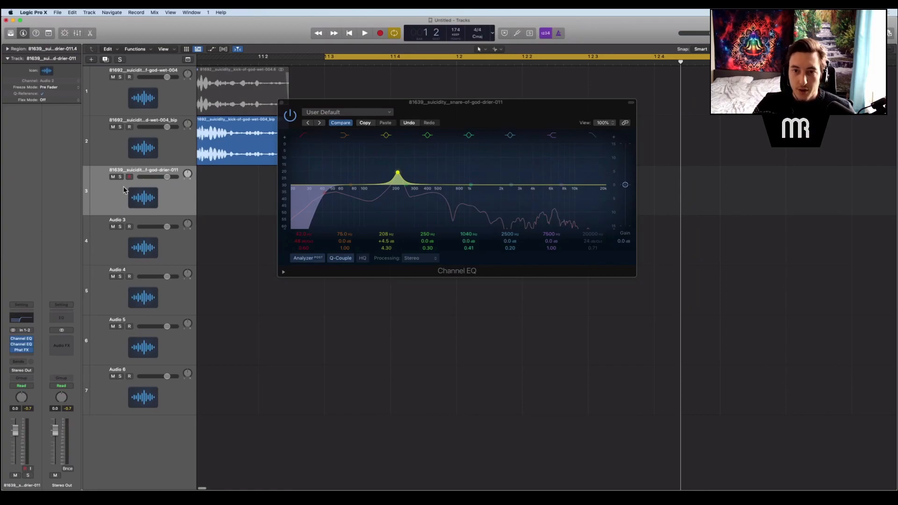
key("a")
left_click(162, 200)
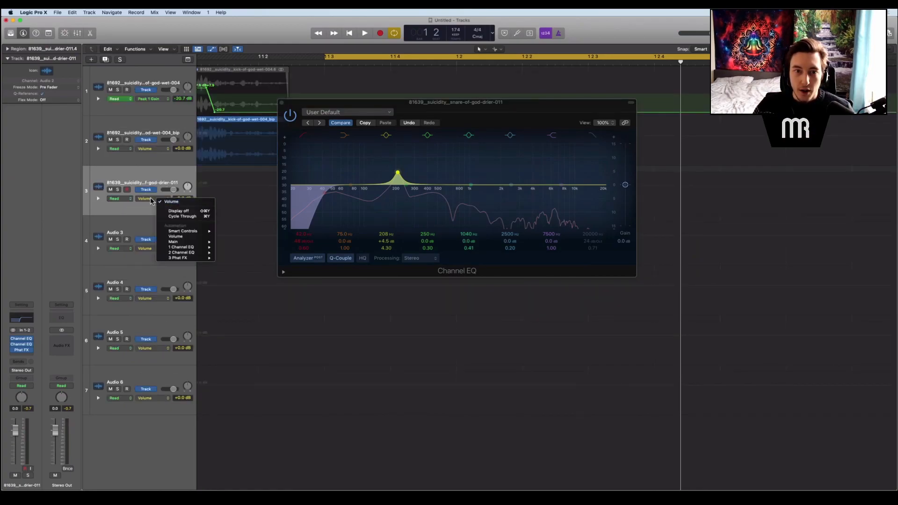
mouse_move(196, 242)
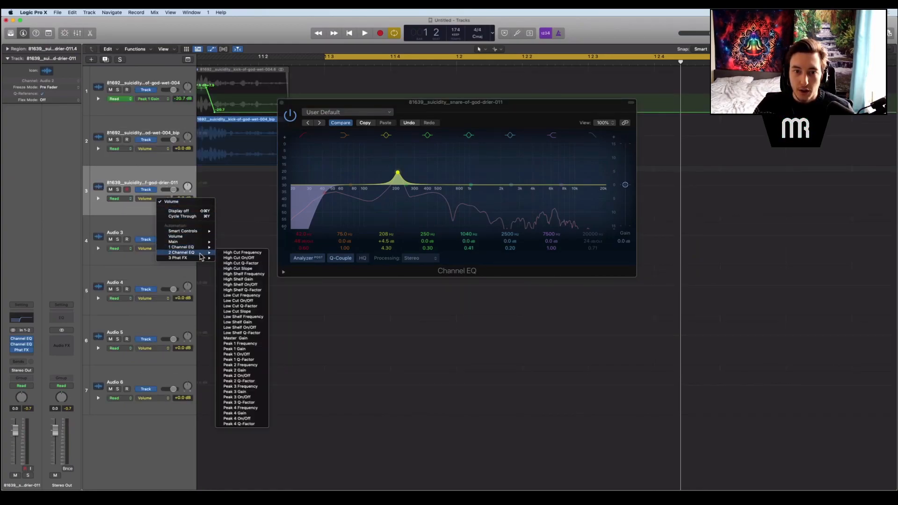
left_click(249, 349)
left_click(206, 192)
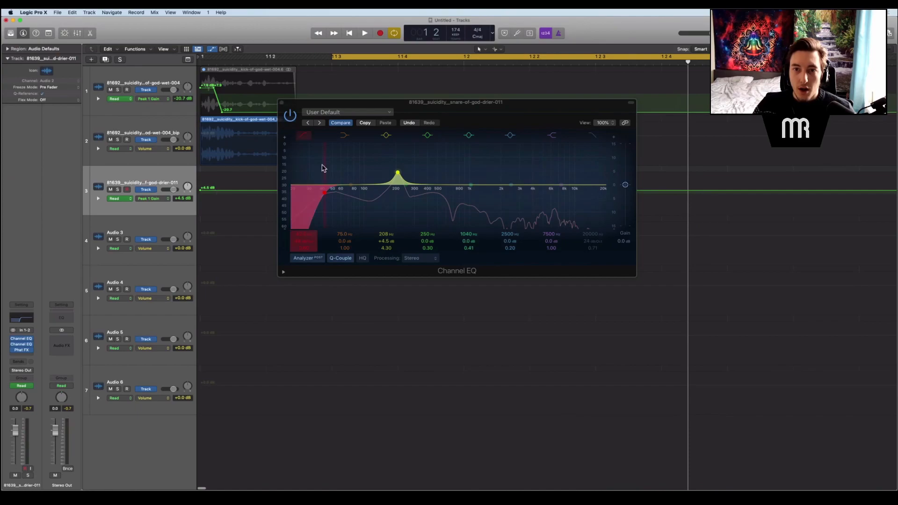
Step: Automate the snare's Peak 1 Gain to drop from 4.5 dB to about -20.6 dB just after the hit, and play it back
left_click_drag(496, 102, 400, 271)
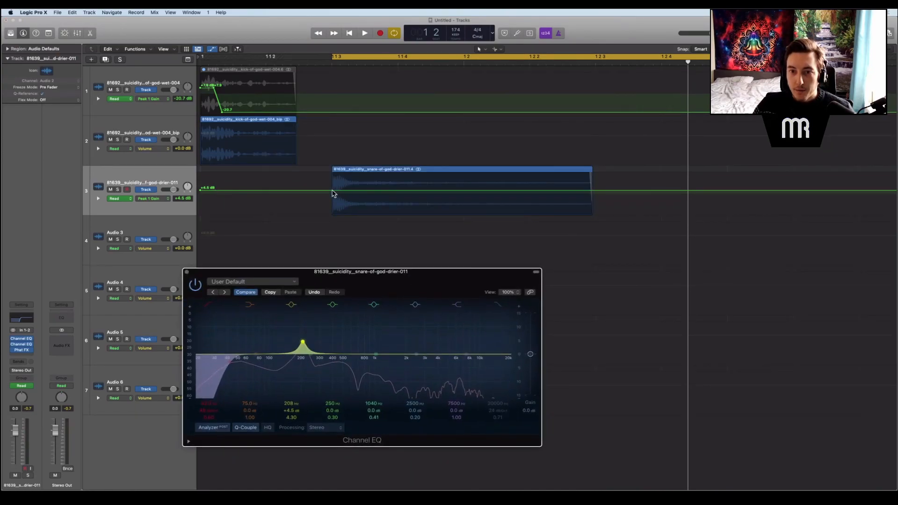
left_click(357, 191)
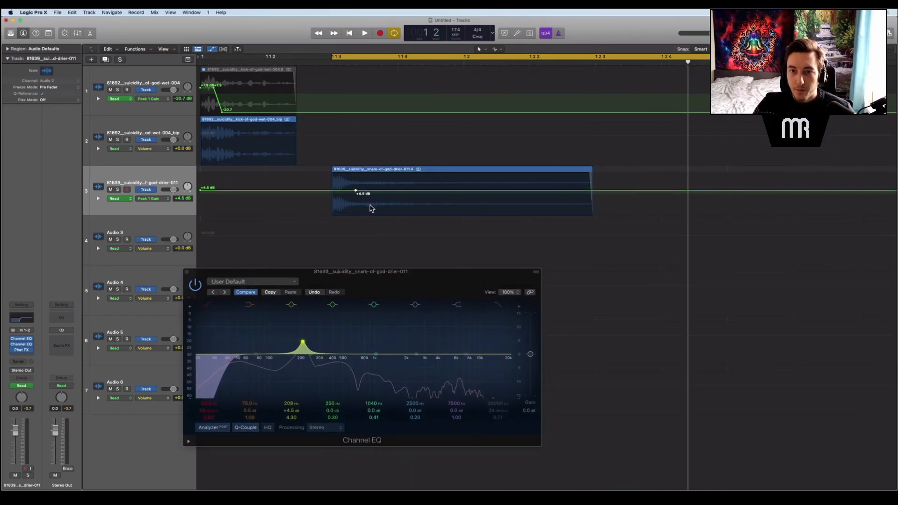
left_click(370, 205)
left_click_drag(357, 192, 368, 217)
key("space")
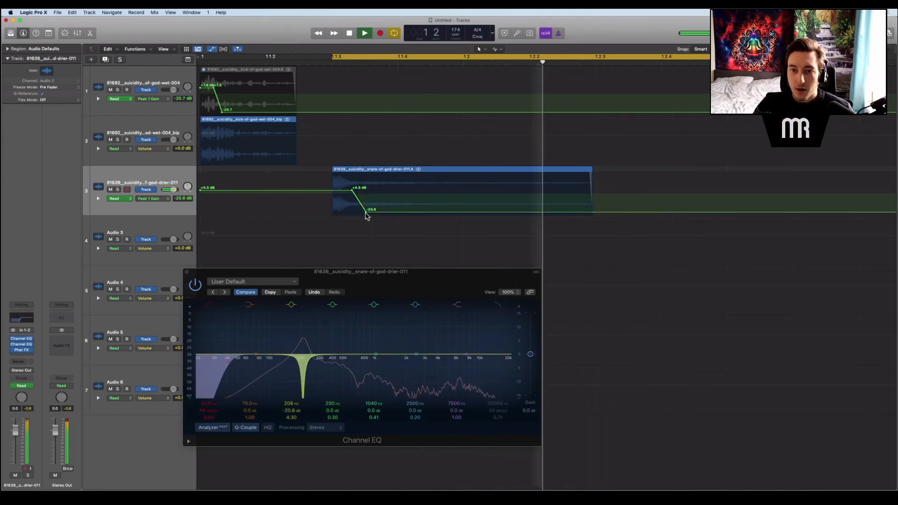
key("space")
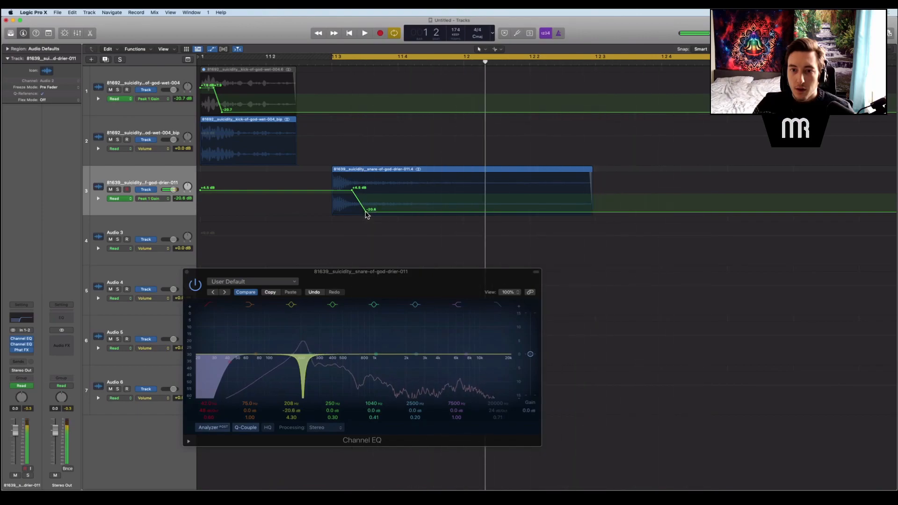
Step: Shift the snare's gain drop slightly later, raise its end to about -11.8 dB and audition the loop
left_click_drag(366, 214, 357, 191)
key("space")
key("space")
key("space")
key("space")
key("space")
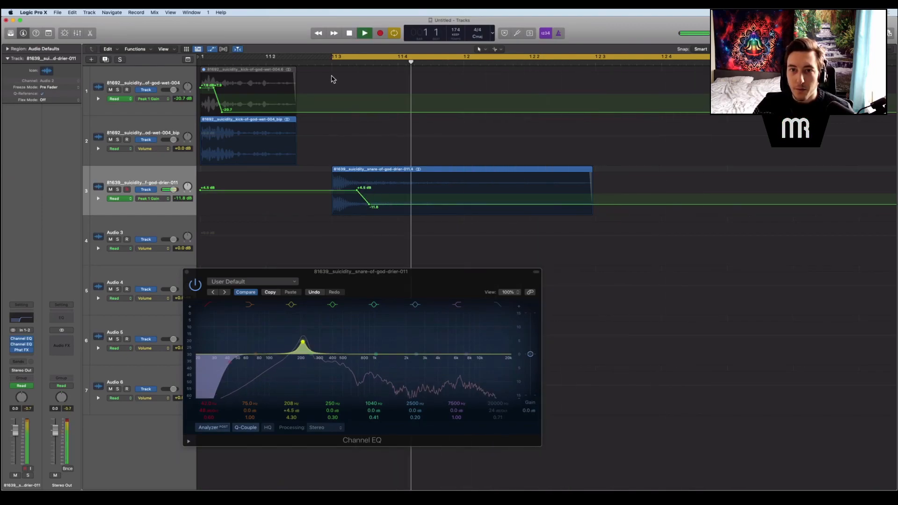
key("space")
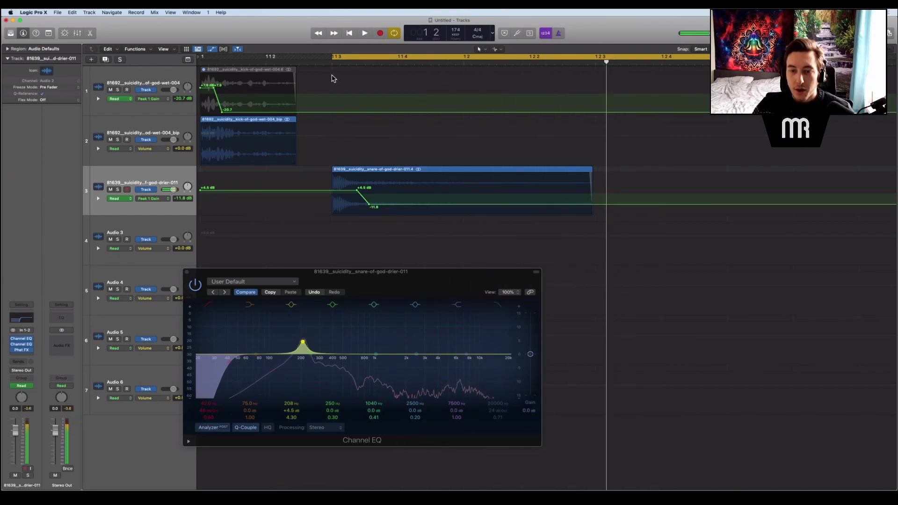
Step: Move the snare region and cycle range to the start of bar 1 and audition the snare soloed, with the bounced kick muted
left_click_drag(360, 166, 229, 169)
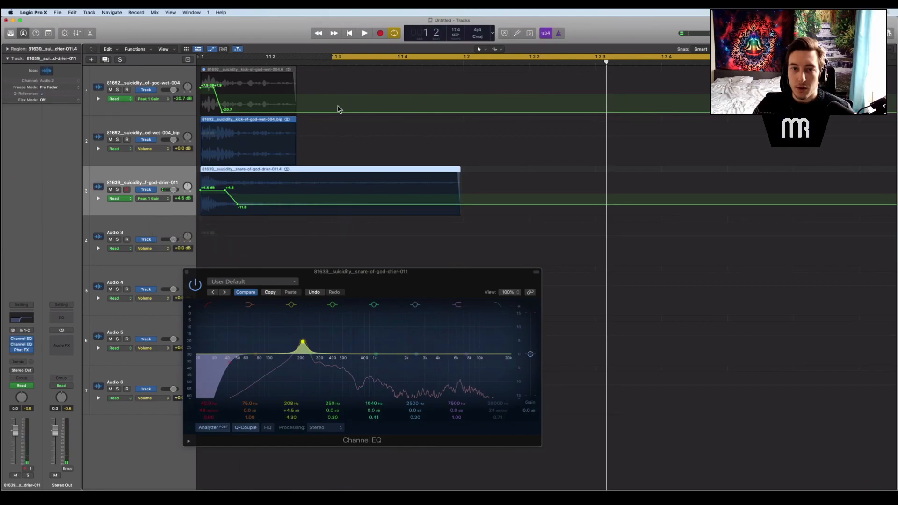
left_click(111, 140)
left_click(117, 189)
left_click_drag(401, 56, 258, 53)
key("space")
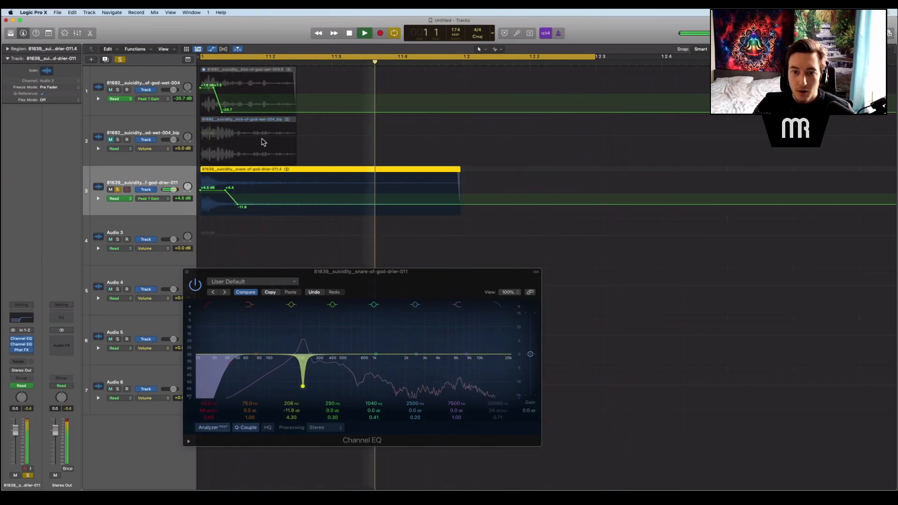
key("space")
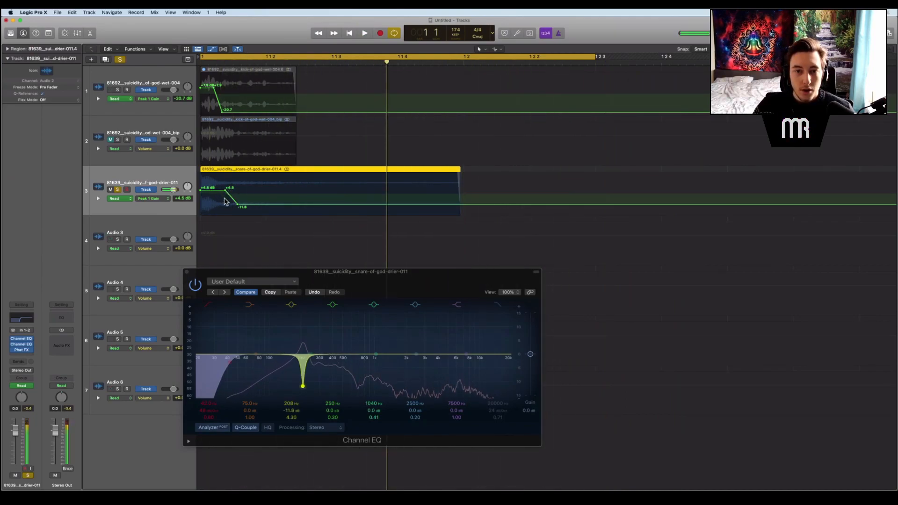
Step: Lengthen the snare's Peak 1 Gain ramp slightly, lower its end to about -14.7 dB and listen to it
left_click_drag(226, 191, 242, 205)
key("space")
key("space")
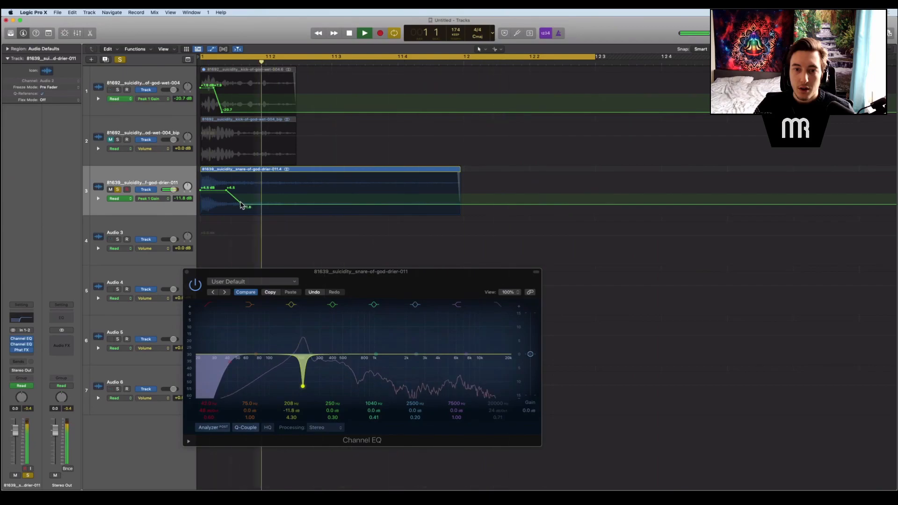
left_click_drag(242, 205, 243, 212)
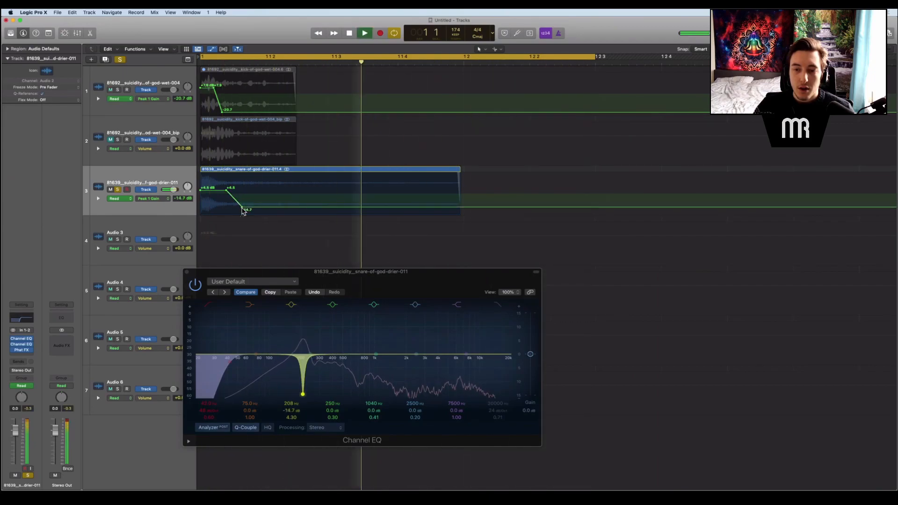
key("space")
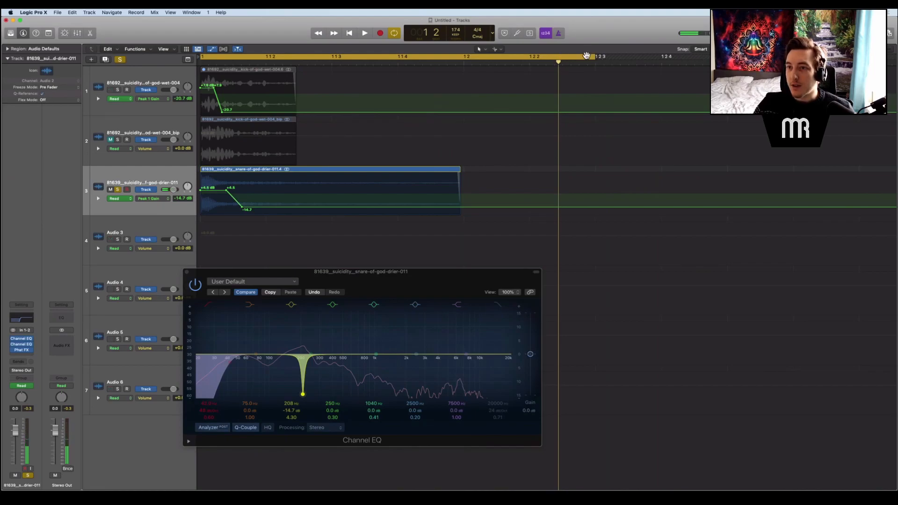
Step: Extend the end of the cycle range beyond 1 2 4 and widen the snare's 208 Hz band to a Q of 1.80
left_click_drag(593, 56, 728, 56)
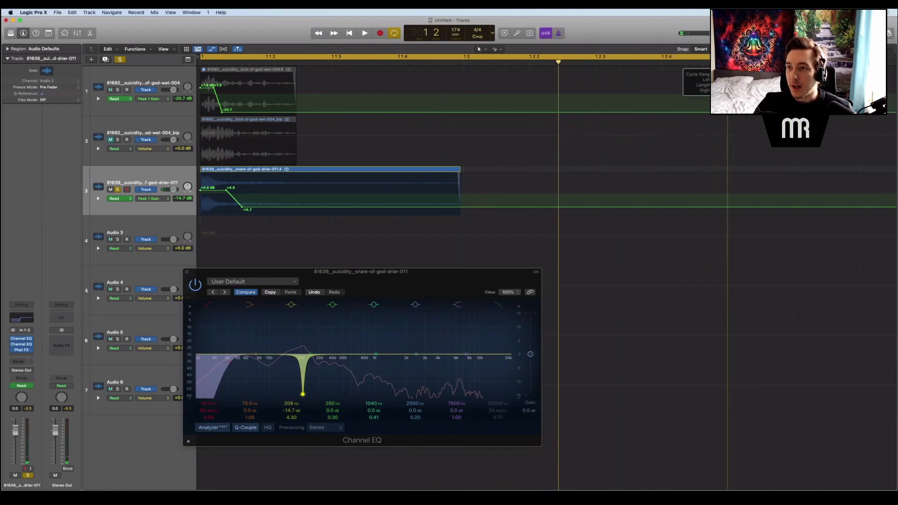
key("space")
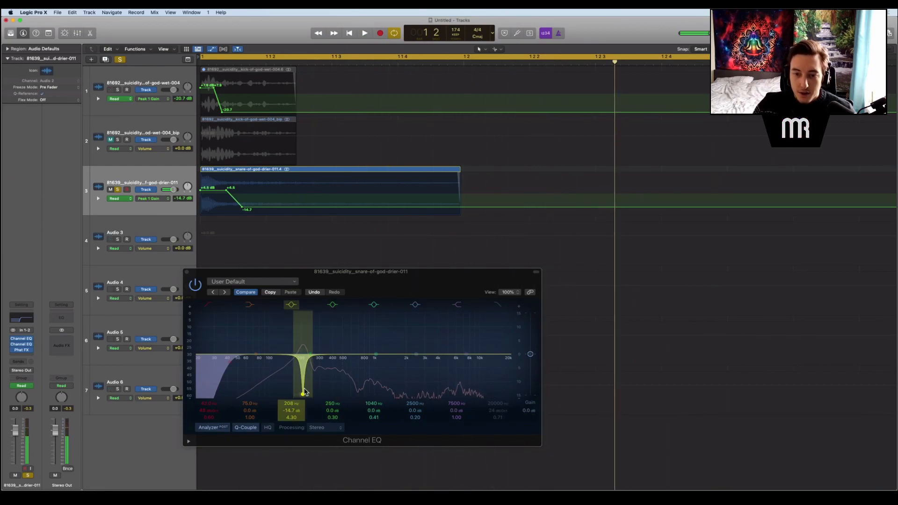
scroll(304, 393, "down", 8)
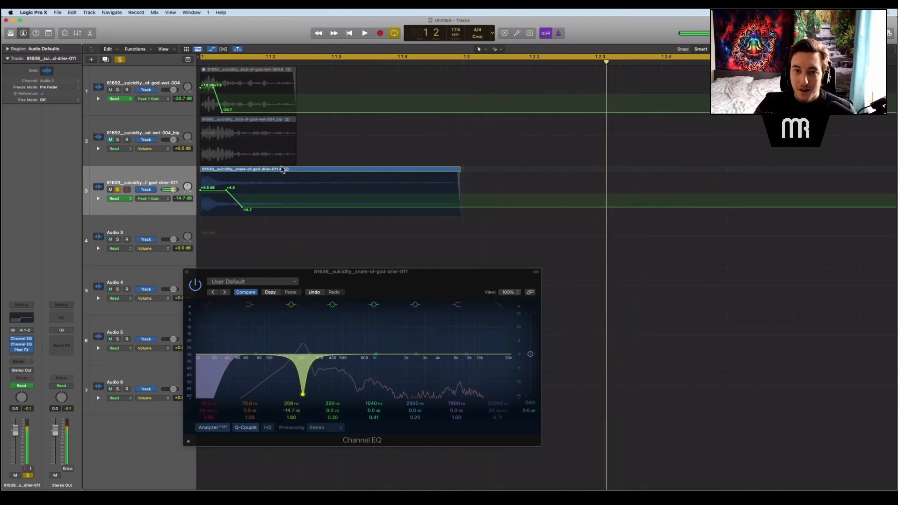
Step: Delay the start of the snare's Peak 1 Gain drop slightly in two adjustments, keeping the boost level, and audition it between them
left_click_drag(226, 190, 230, 191)
key("space")
key("space")
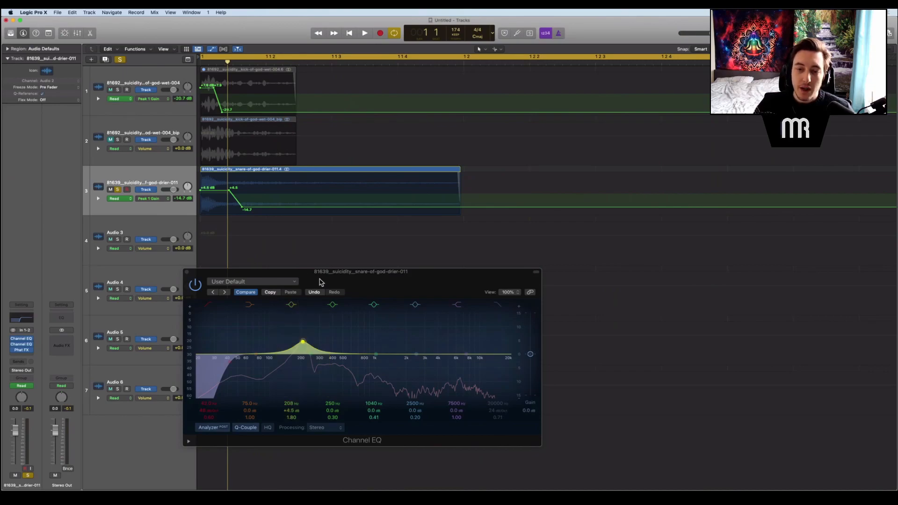
key("space")
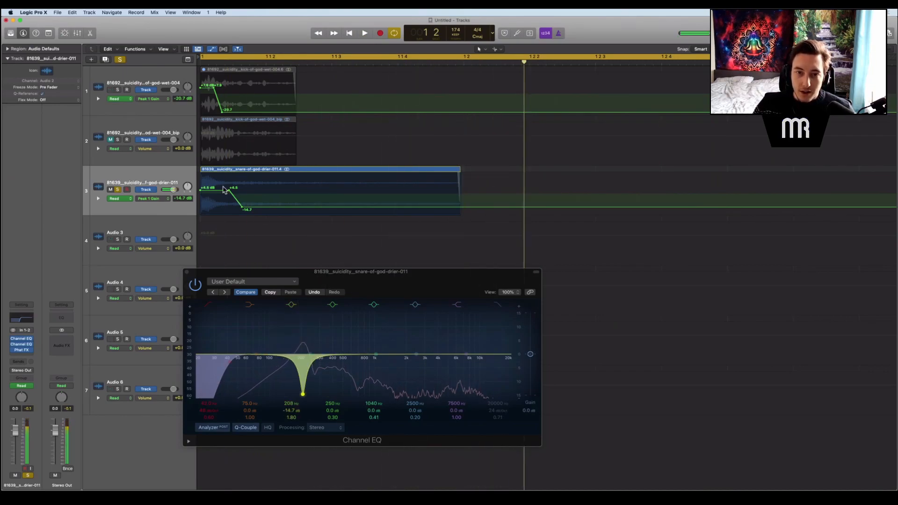
left_click_drag(230, 193, 236, 193)
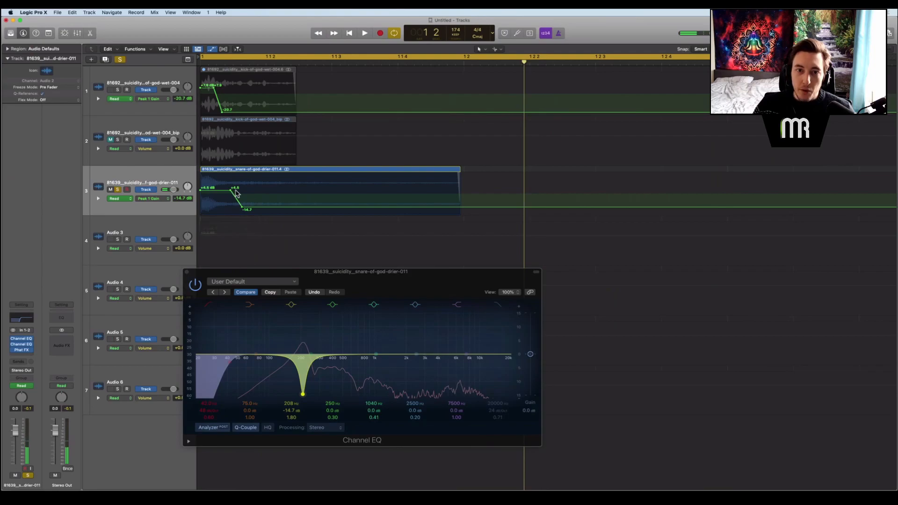
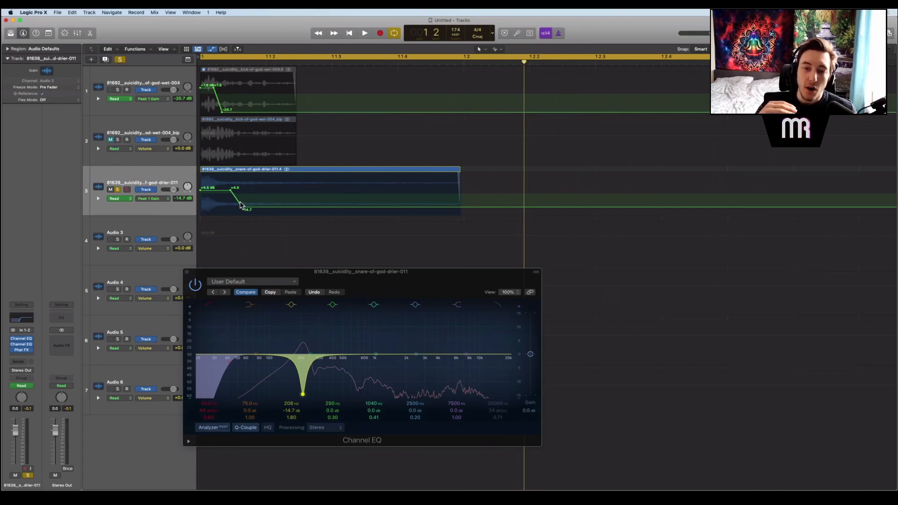
Step: Play the soloed snare repeatedly to evaluate the automated 208 Hz gain drop
key("space")
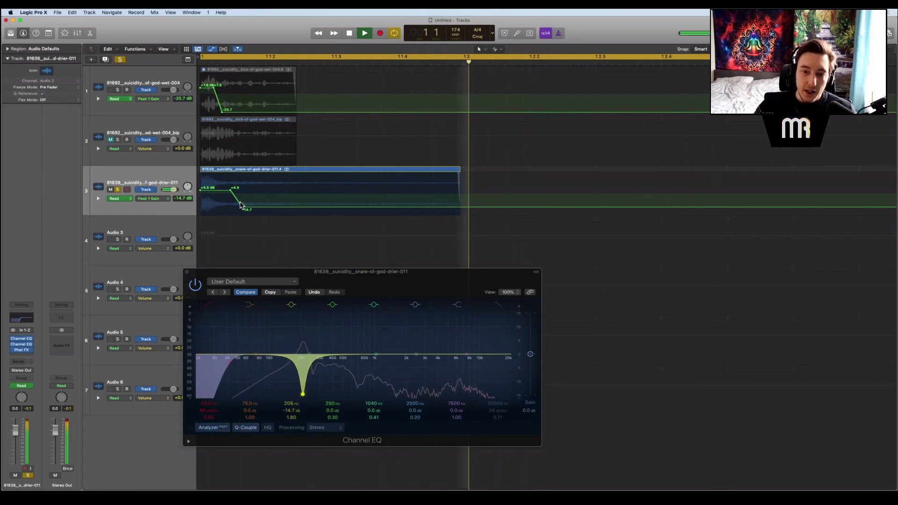
key("space")
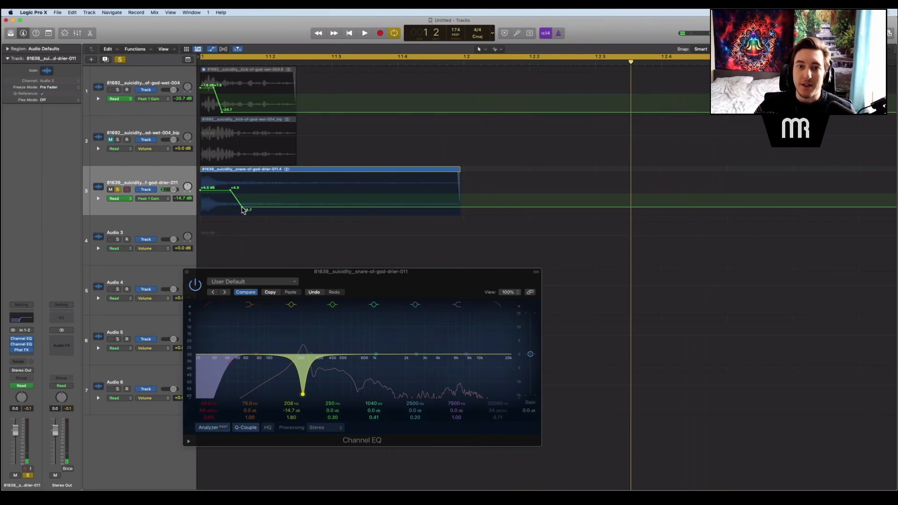
key("space")
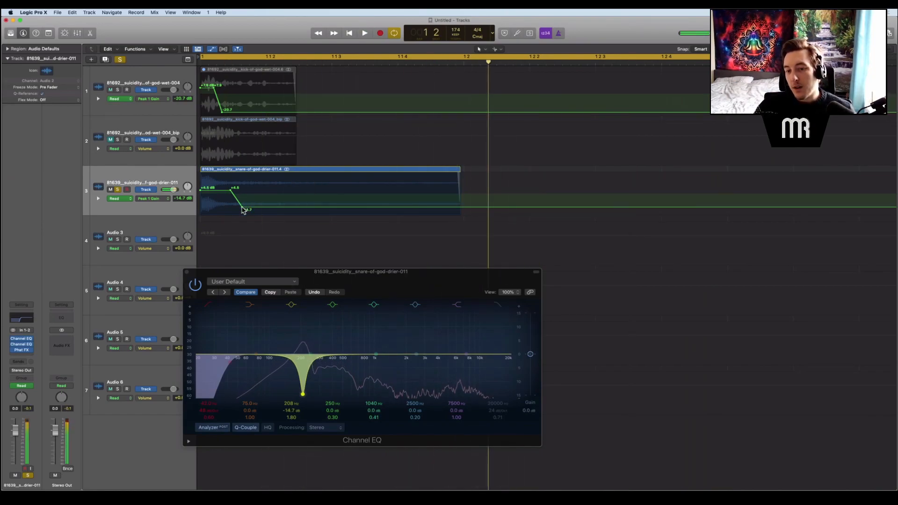
key("space")
key("space")
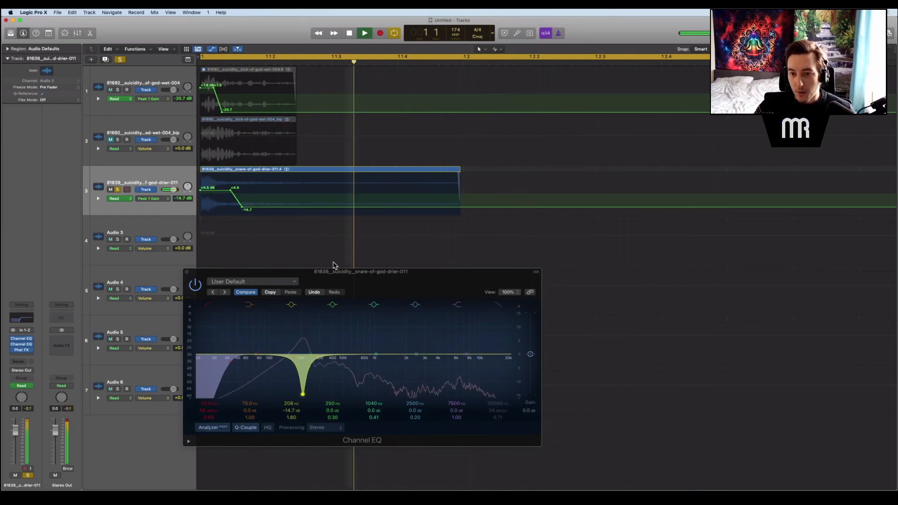
key("space")
key("space")
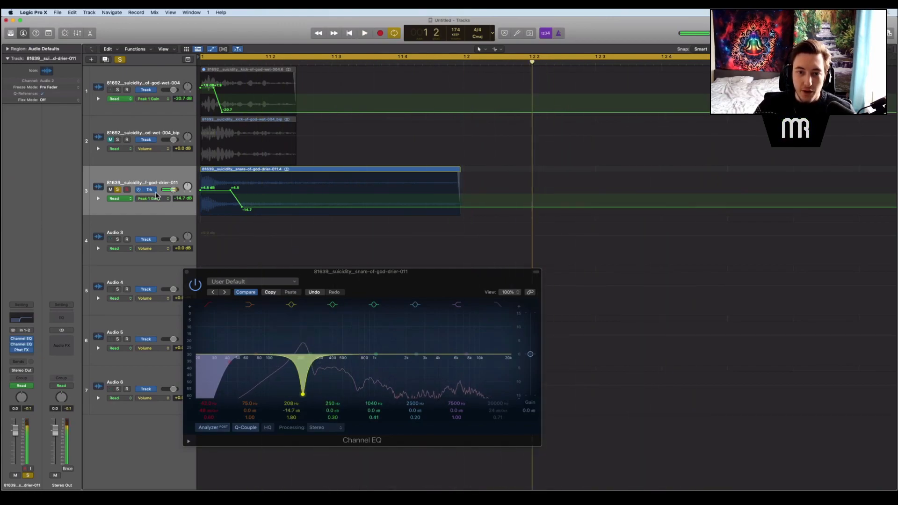
Step: Compare the snare's sound with the second Channel EQ bypassed and re-enabled
left_click(196, 286)
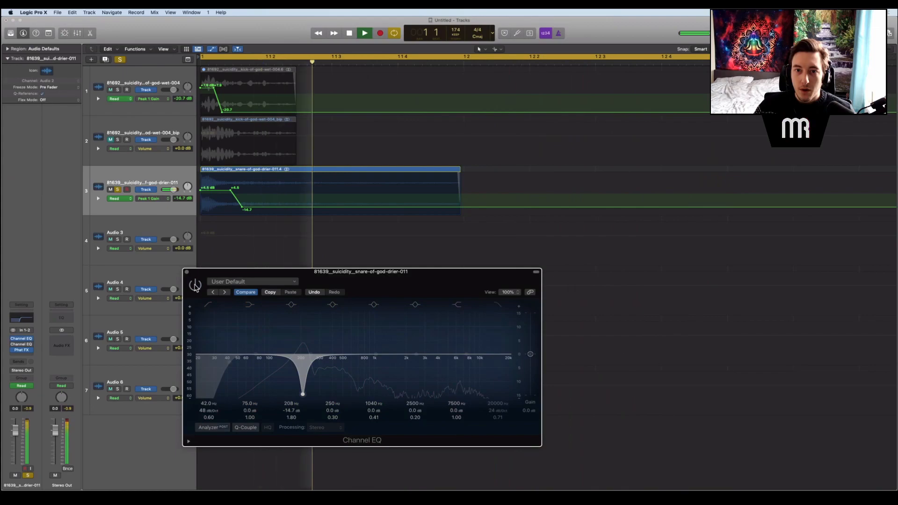
key("space")
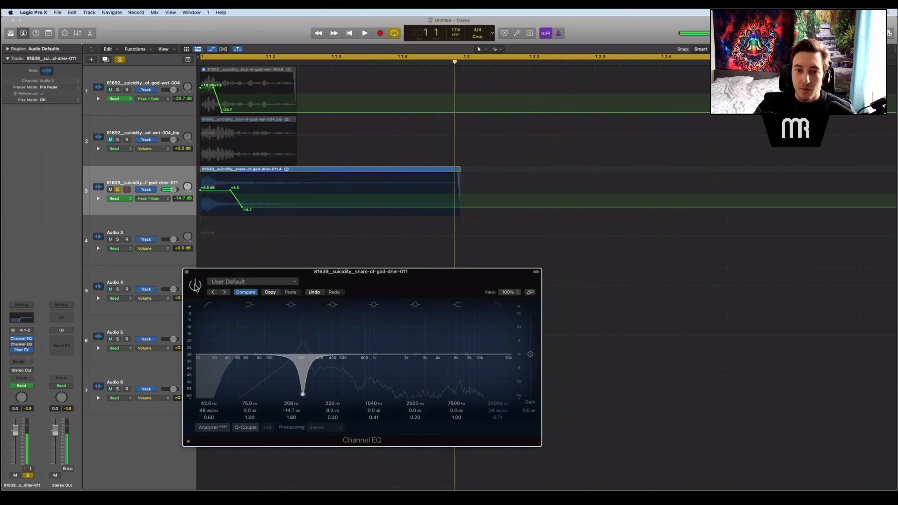
key("space")
key("space")
left_click(196, 286)
key("space")
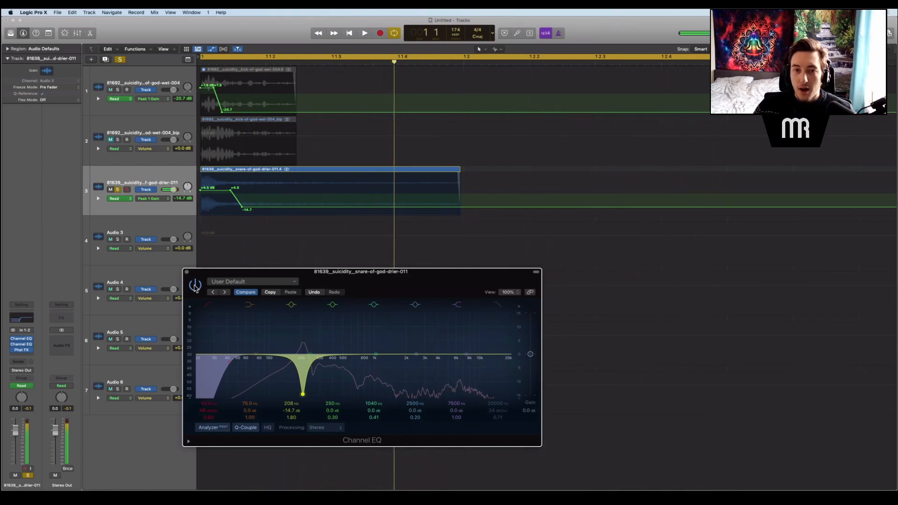
Step: Enable the Distortion section of the snare's Phat FX and raise Soft Sat to about 25%
left_click(187, 273)
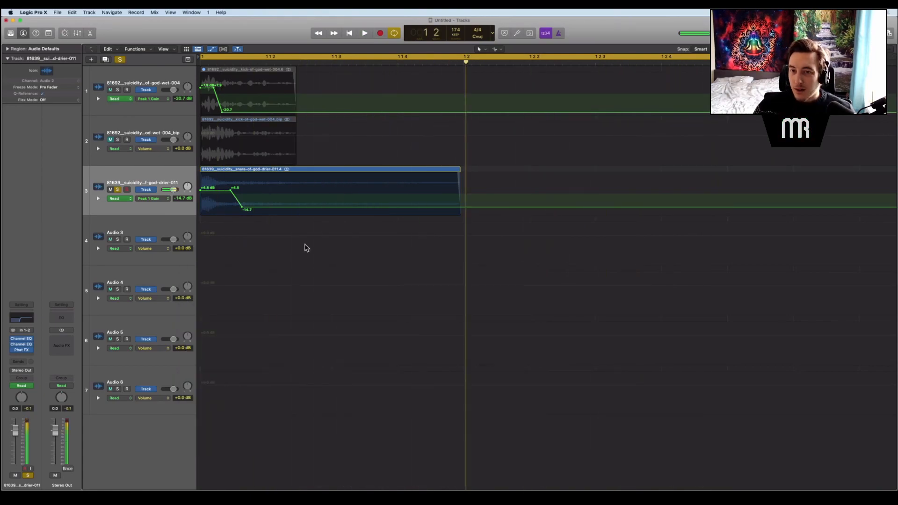
left_click(21, 350)
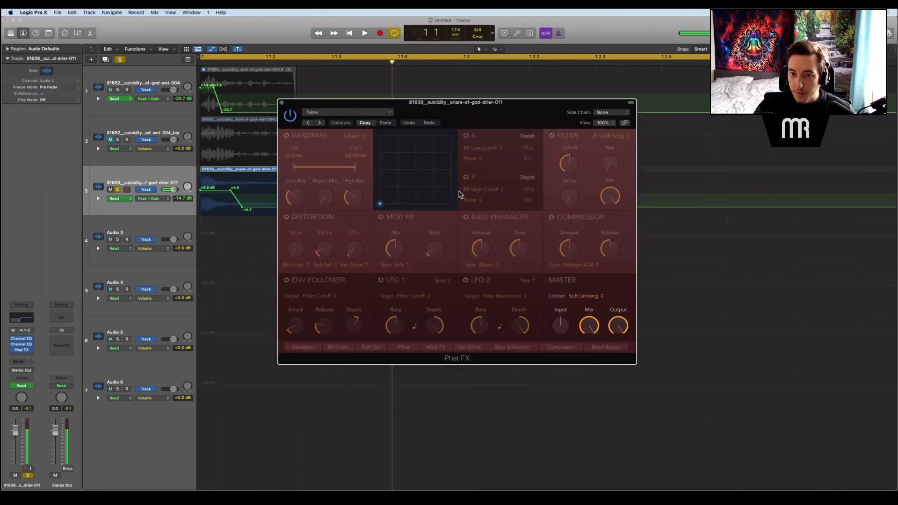
left_click(298, 222)
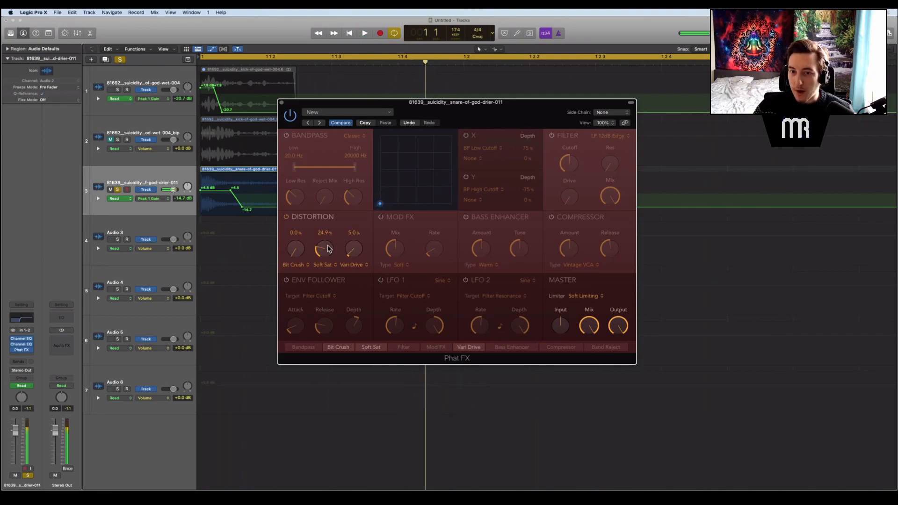
left_click_drag(330, 247, 329, 255)
key("space")
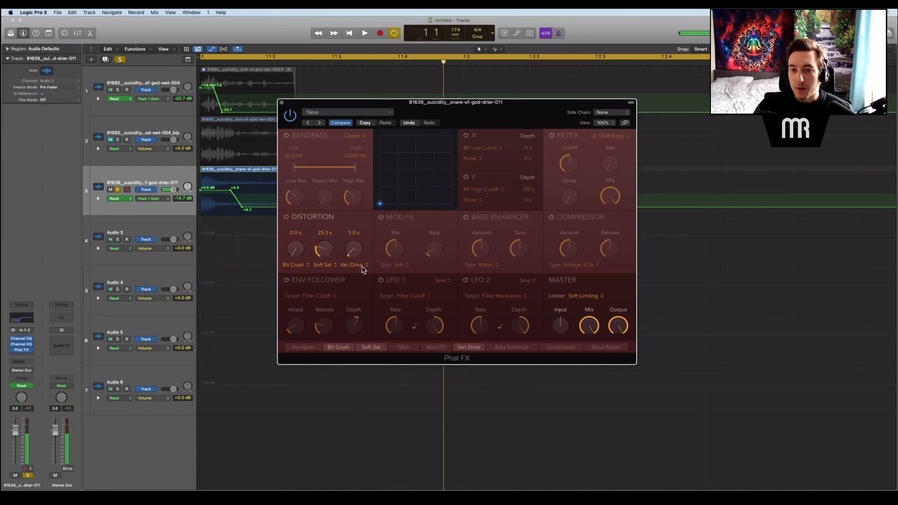
Step: Change the snare's Vari Drive distortion to Tube at 7.0% and set Soft Sat to 21.8% while auditioning
left_click(364, 264)
left_click(365, 257)
key("space")
key("space")
key("space")
key("space")
key("space")
key("space")
key("space")
key("space")
left_click_drag(351, 252, 326, 257)
key("space")
key("space")
key("space")
key("space")
key("space")
key("space")
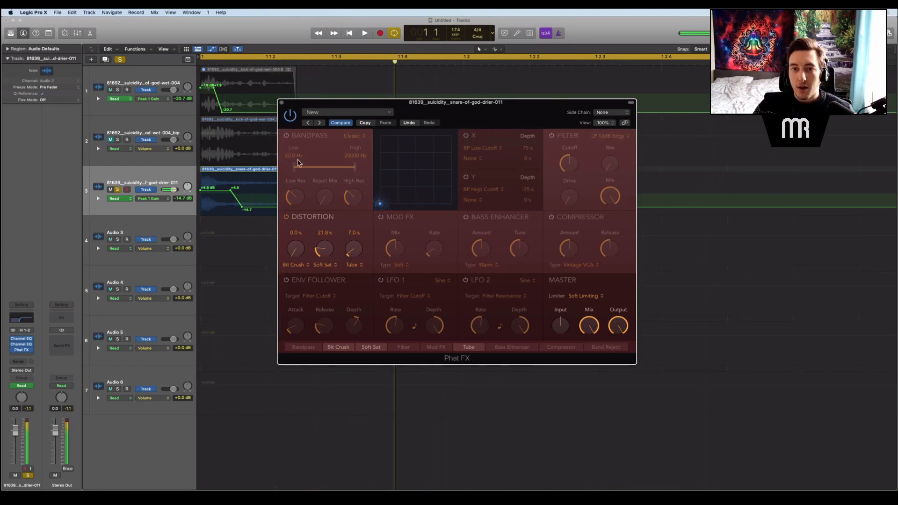
left_click(283, 103)
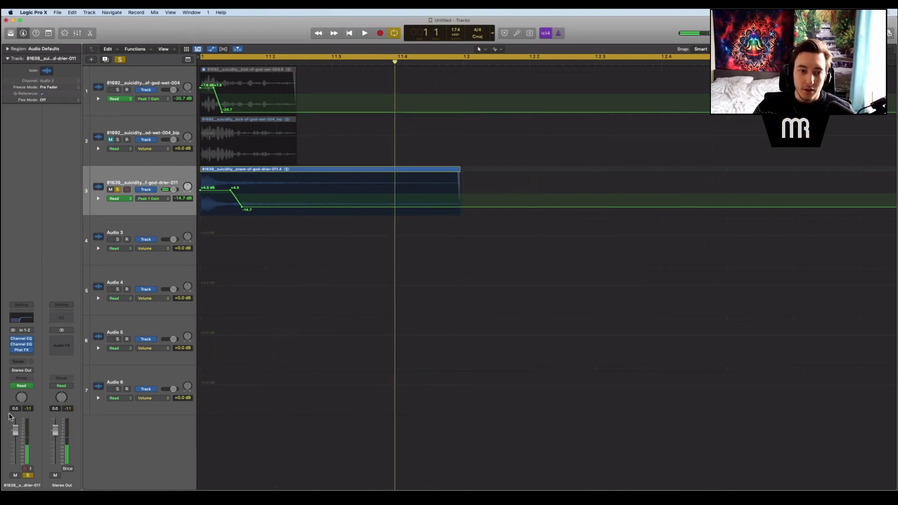
left_click(27, 355)
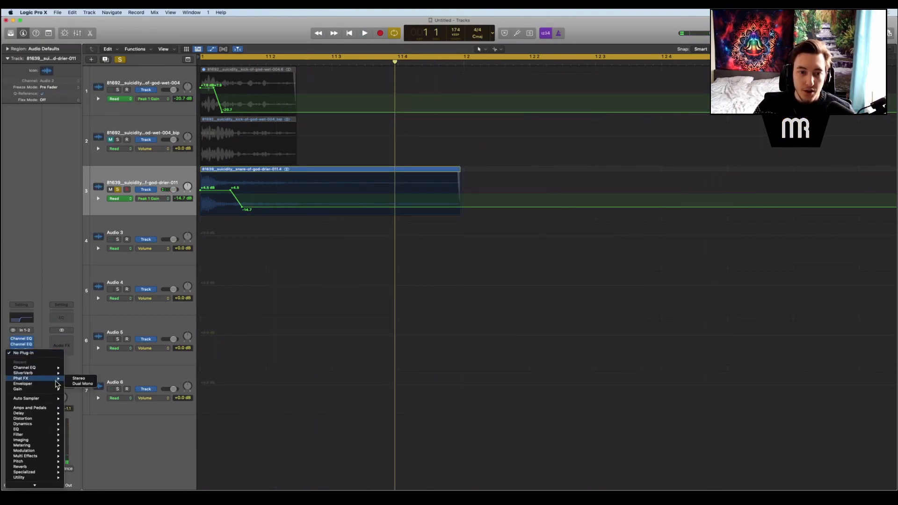
mouse_move(52, 385)
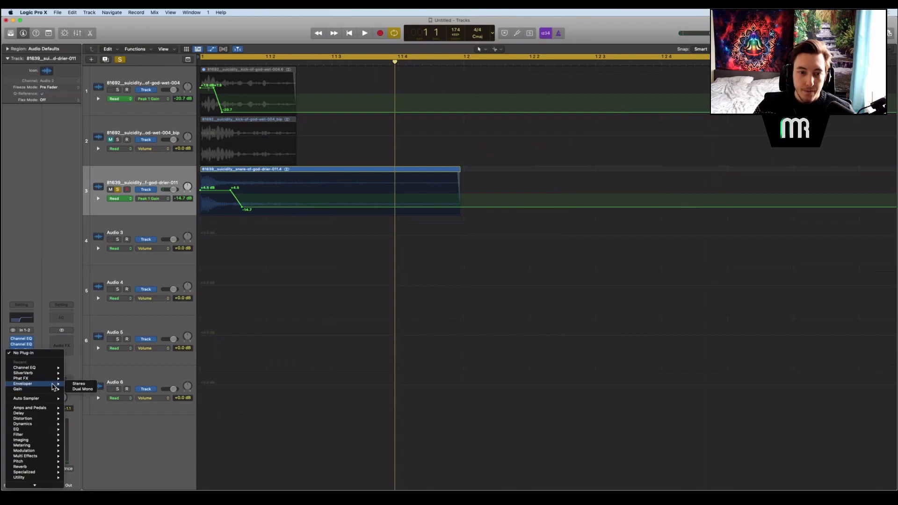
left_click(144, 153)
left_click(152, 72)
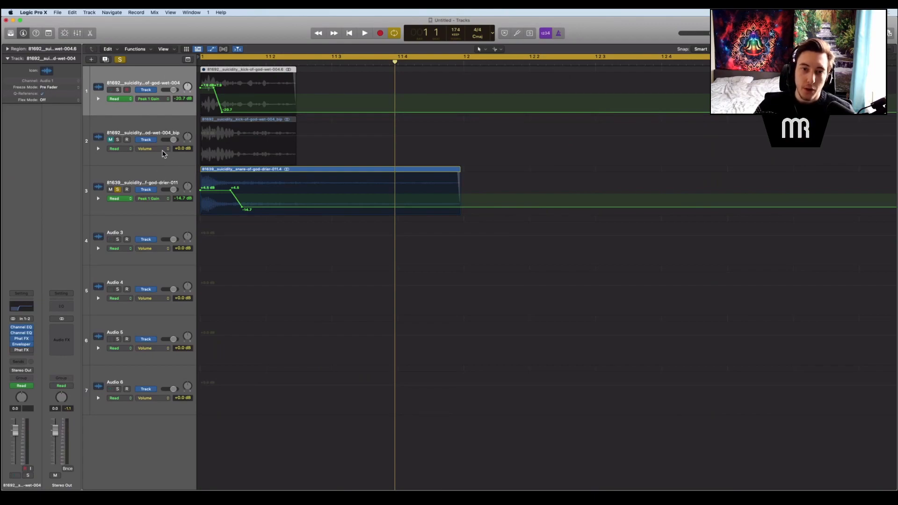
left_click(145, 172, "shift")
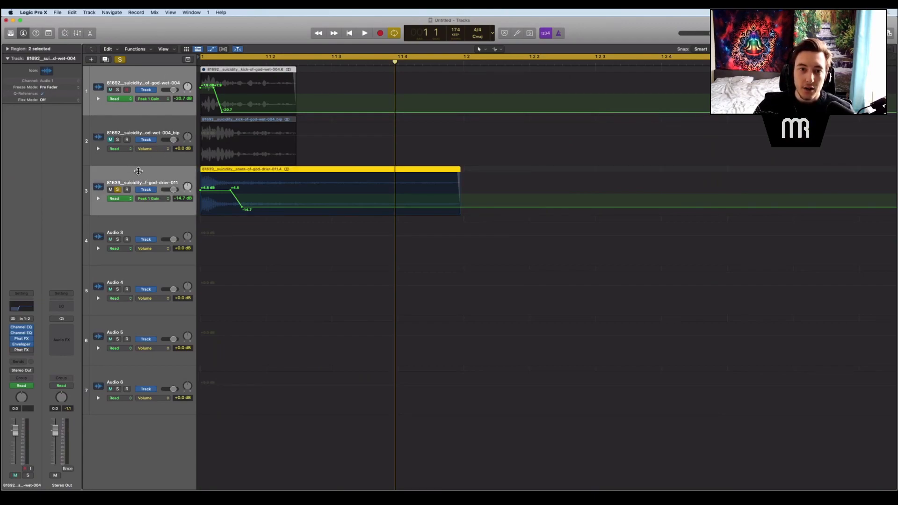
left_click(153, 221)
Step: Hide the track automation and copy the kick's Enveloper onto the snare channel after its Phat FX
key("a")
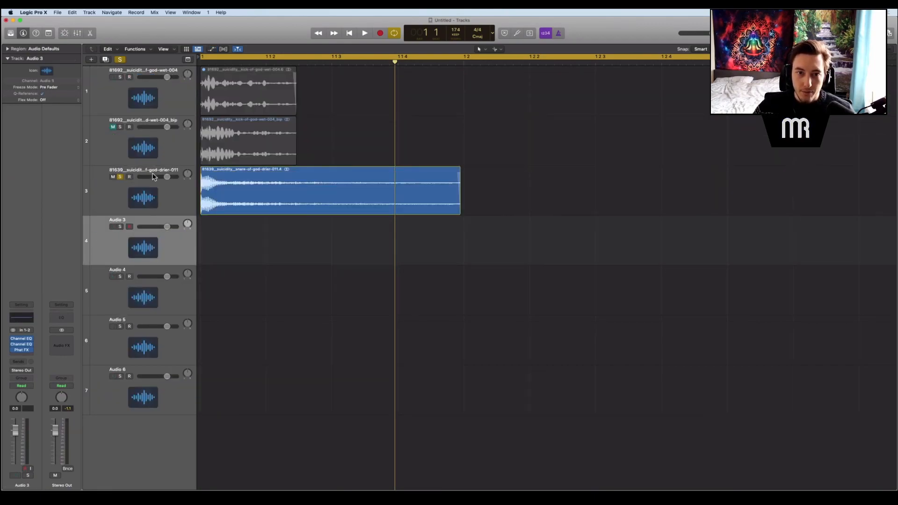
left_click(151, 193)
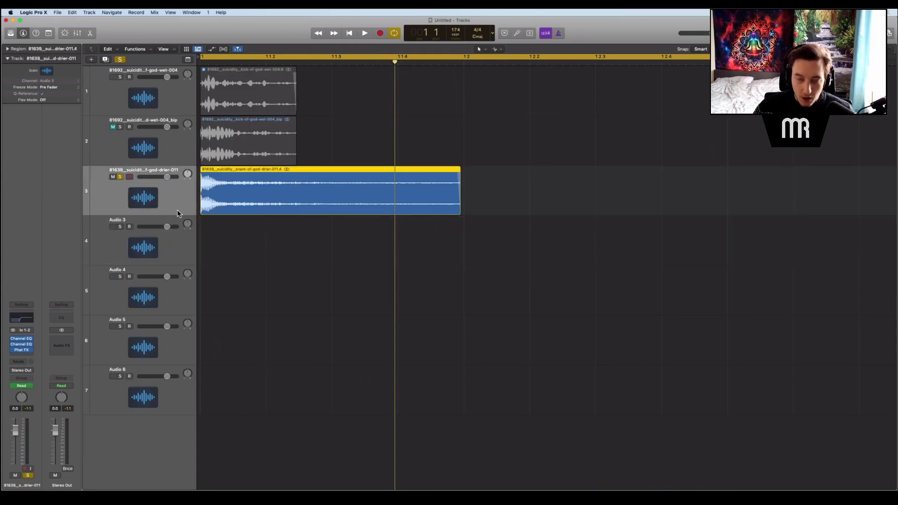
left_click(164, 103, "shift")
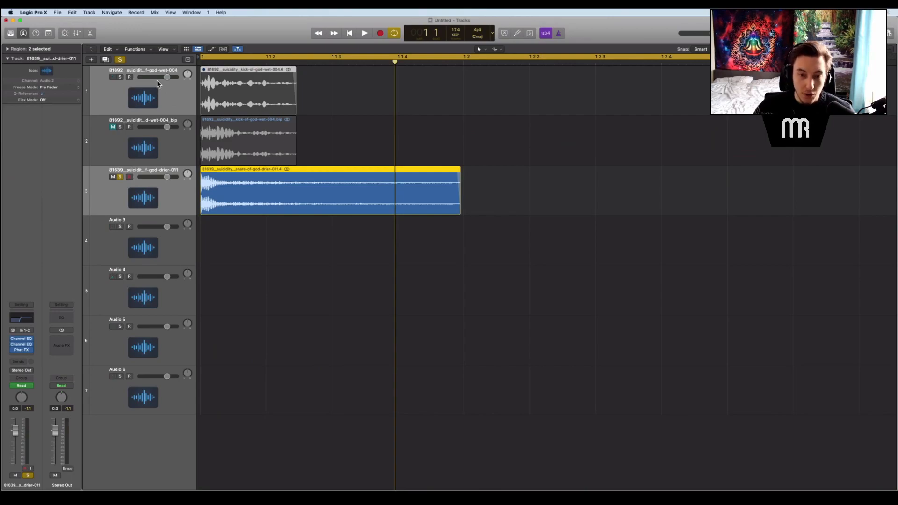
key("x")
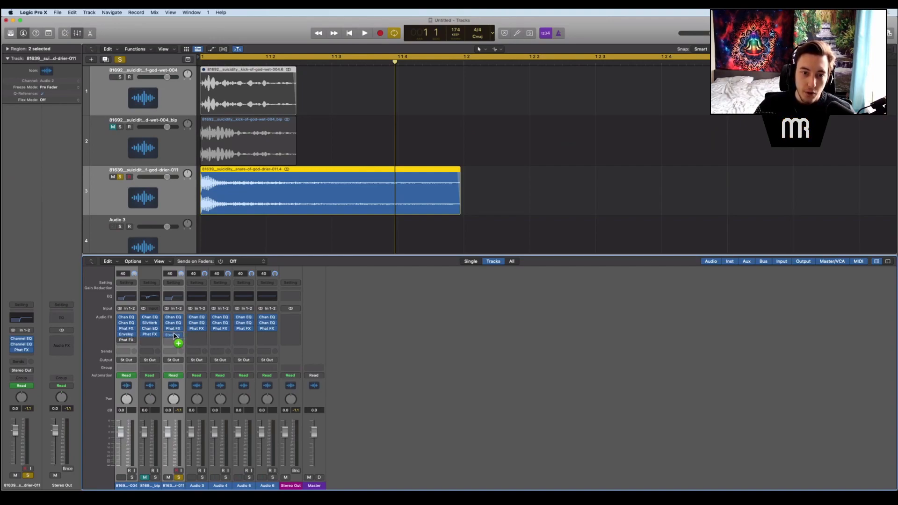
left_click_drag(131, 334, 176, 334)
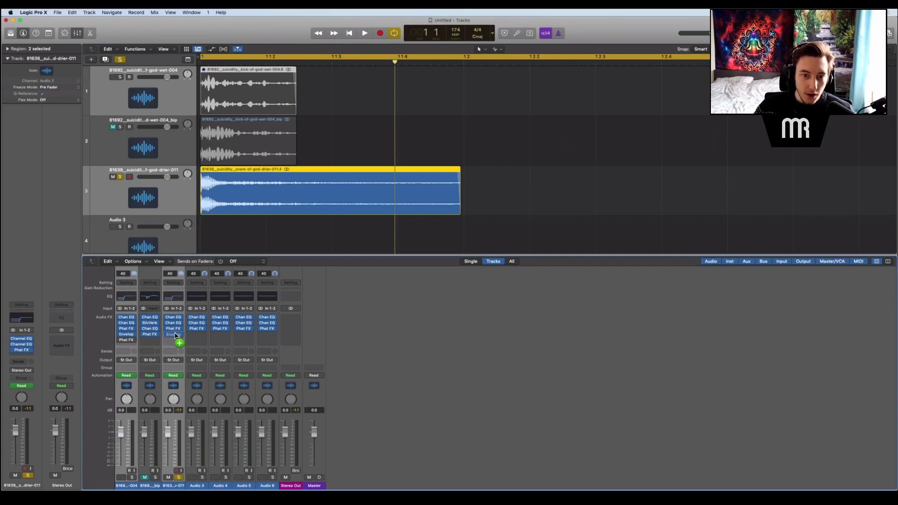
left_click_drag(176, 335, 177, 335)
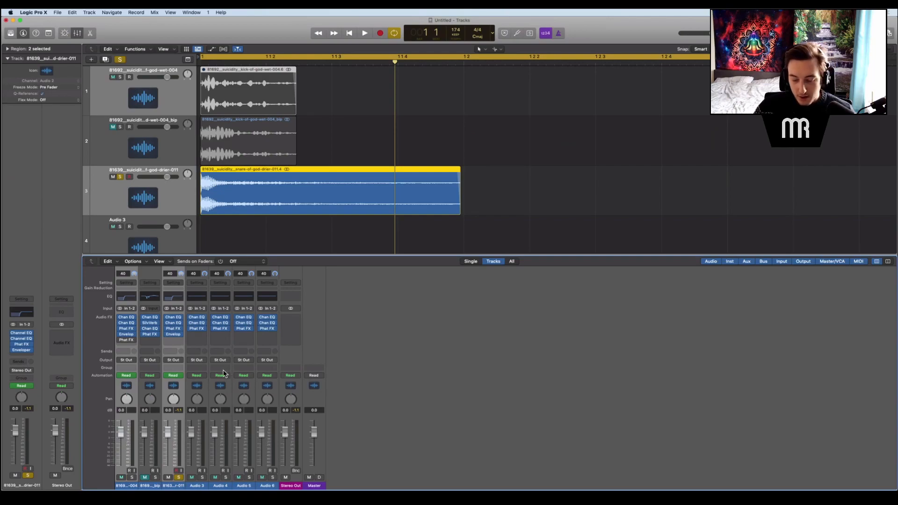
key("x")
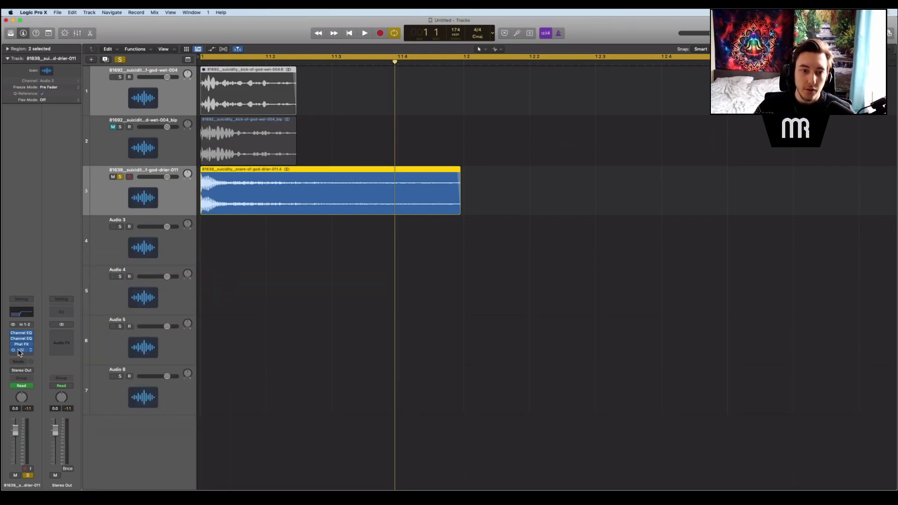
Step: Audition the soloed snare with the copied Enveloper
key("space")
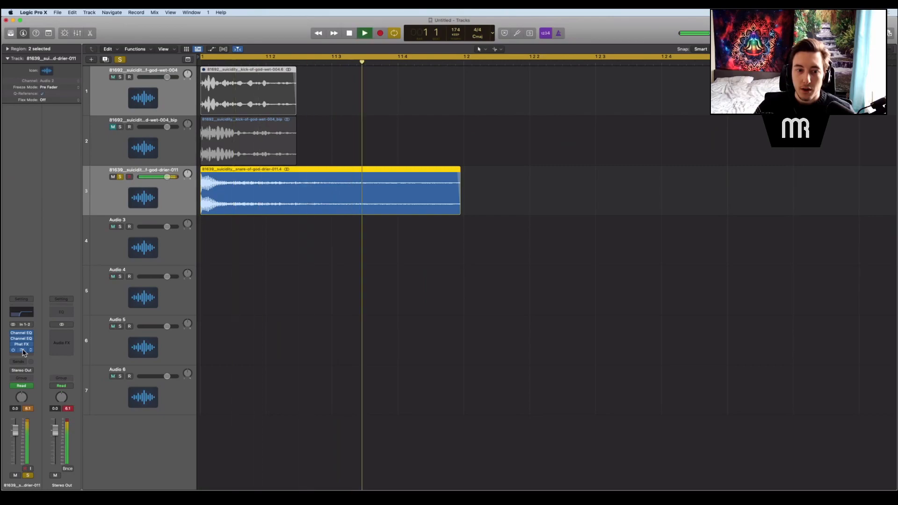
key("space")
key("space")
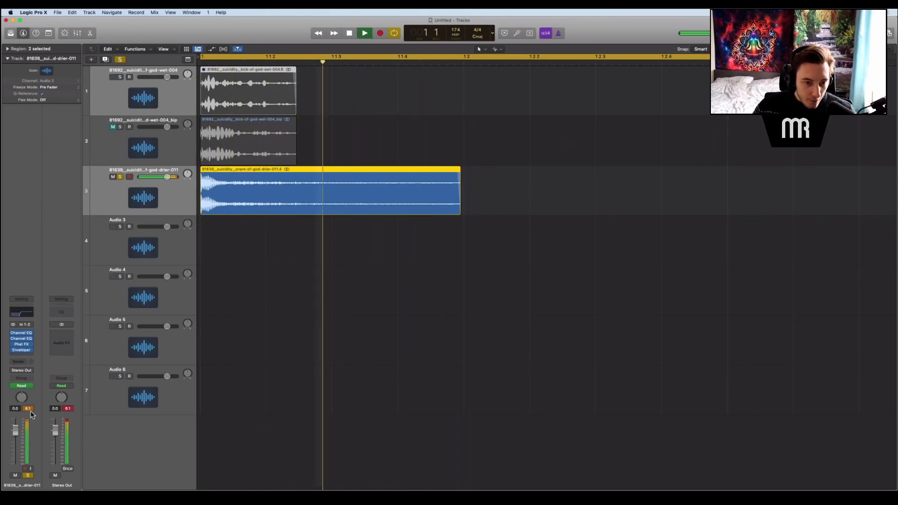
Step: Add a second stereo Phat FX after the snare's Enveloper and load its New setting
left_click(27, 356)
mouse_move(54, 385)
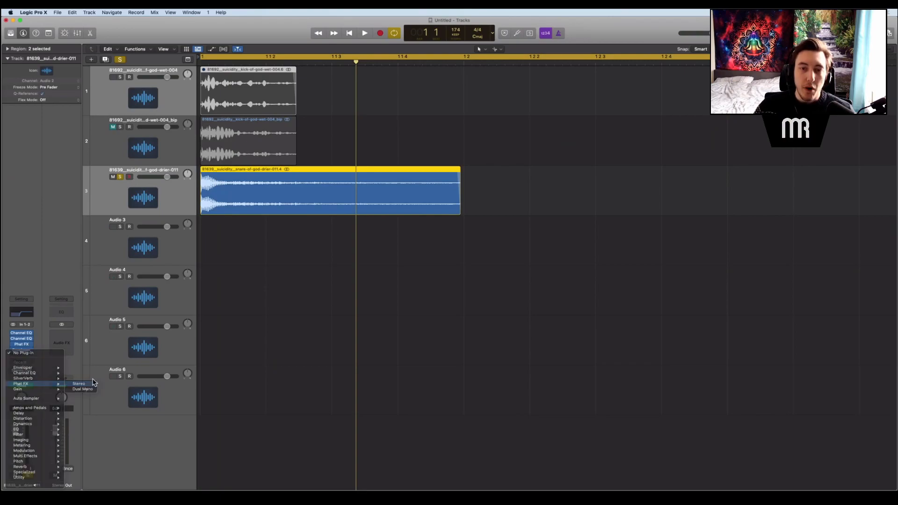
left_click(84, 384)
left_click(321, 110)
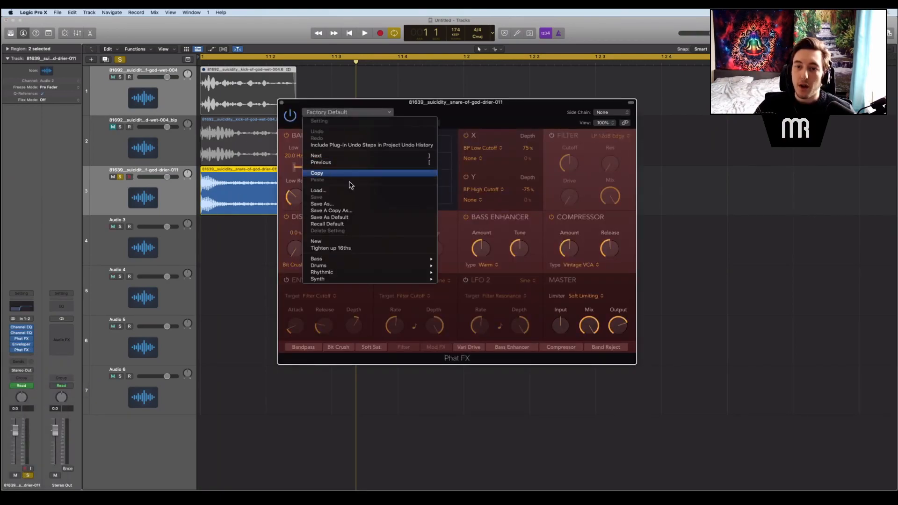
left_click(360, 242)
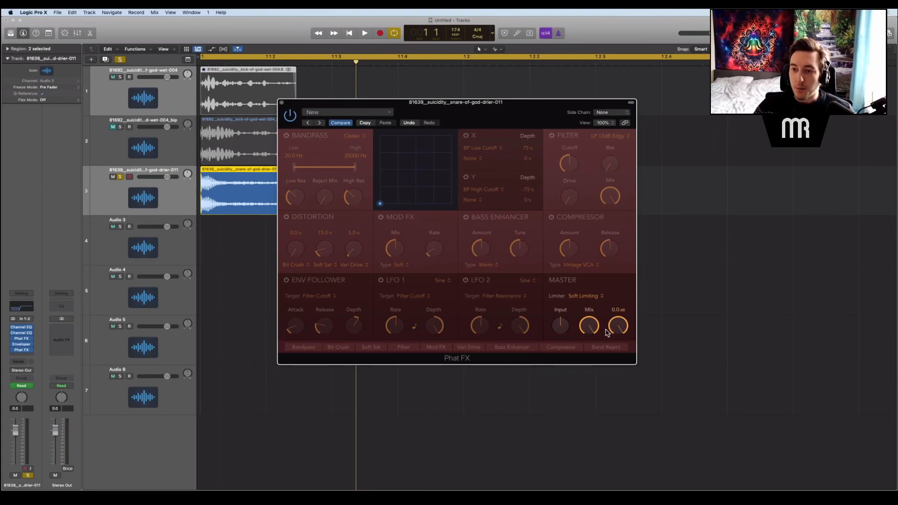
left_click(281, 101)
Step: Play the snare through the second Phat FX and check its Enveloper settings
key("space")
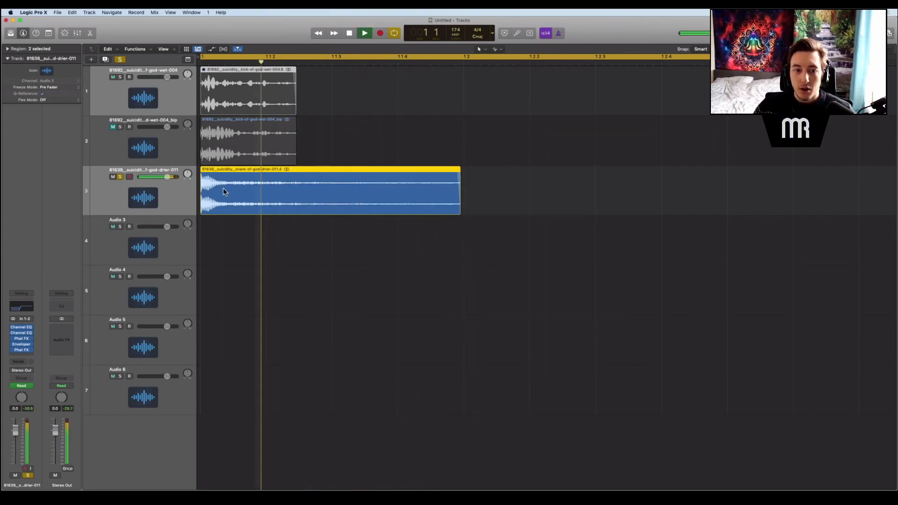
key("space")
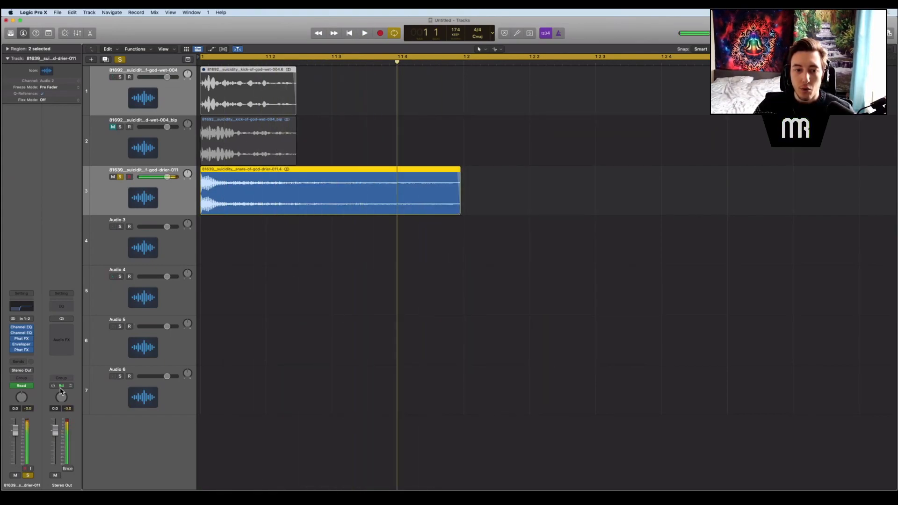
left_click(21, 345)
left_click(283, 102)
key("space")
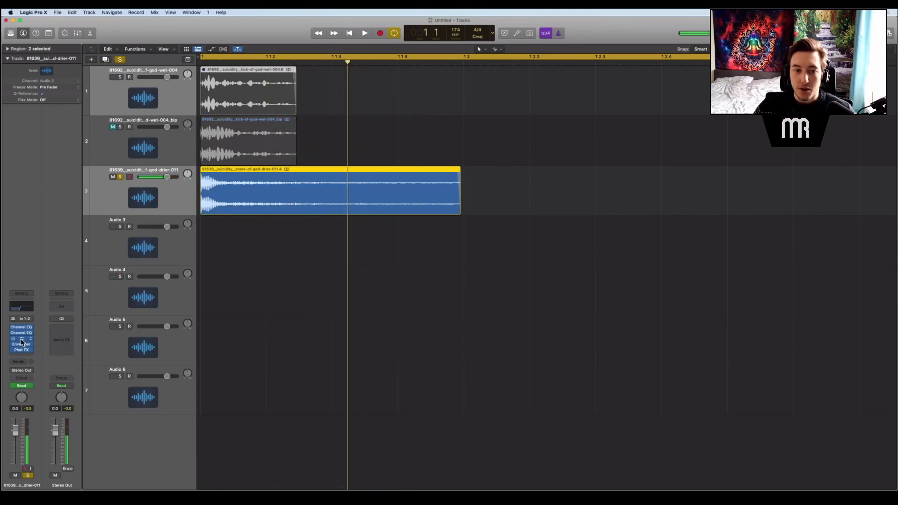
Step: Lower the Output of the snare's first Phat FX to about -9 dB while auditioning
left_click(22, 340)
left_click_drag(624, 331, 618, 374)
key("space")
key("space")
key("space")
key("space")
key("space")
key("space")
key("space")
key("space")
key("space")
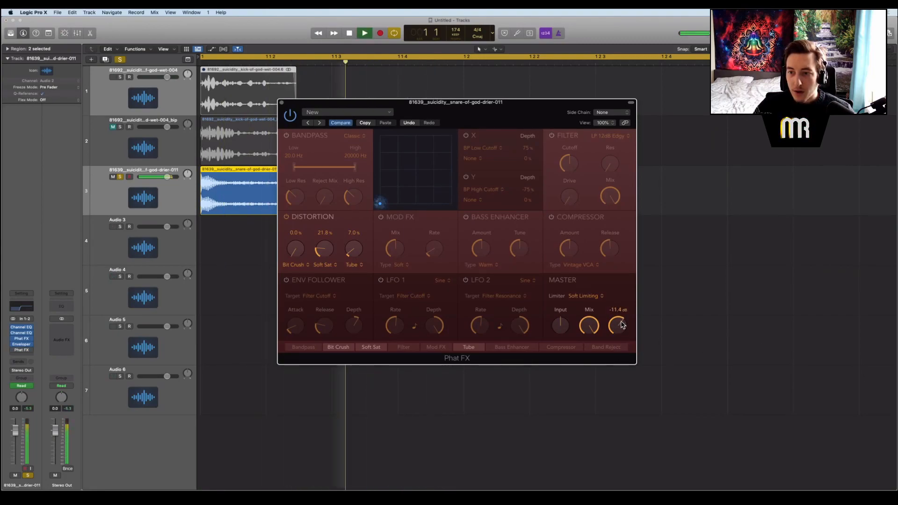
key("space")
key("space")
key("space")
key("space")
key("space")
key("space")
key("space")
left_click_drag(617, 322, 617, 319)
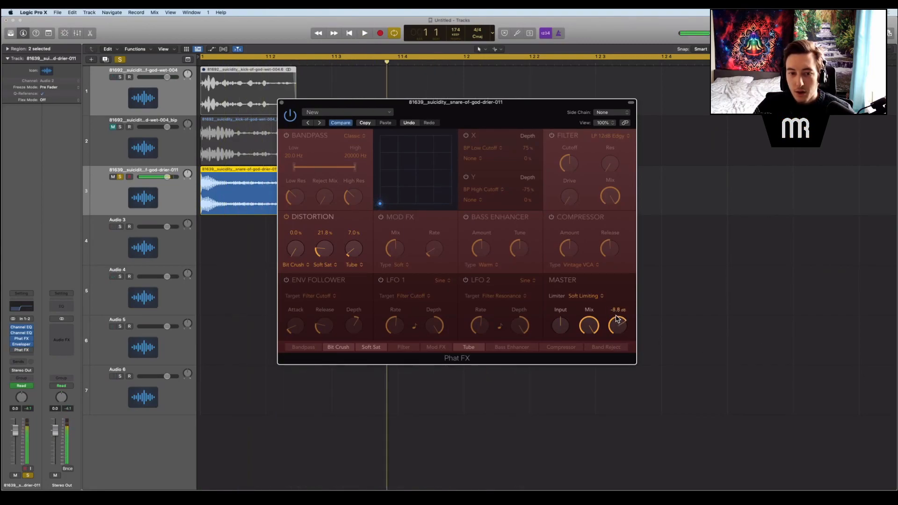
key("space")
key("space")
key("space")
key("space")
key("space")
key("space")
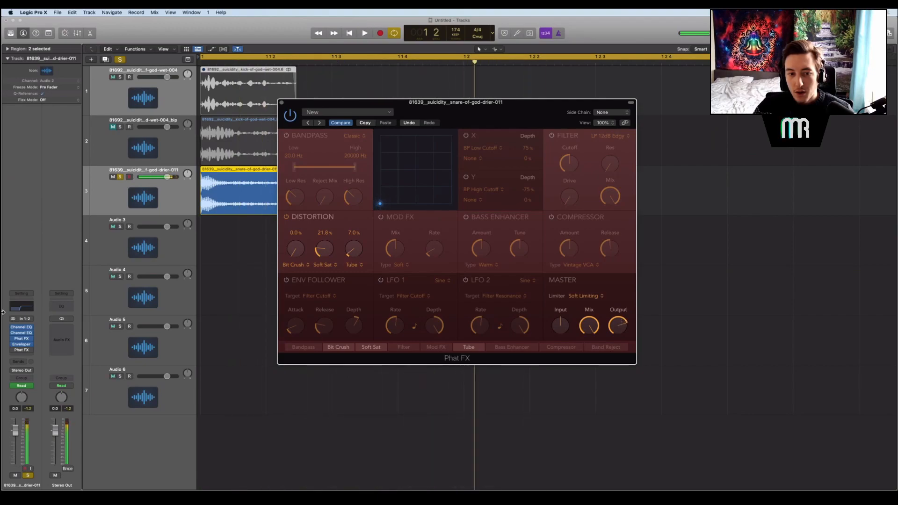
Step: Compare the snare's sound with the second Phat FX bypassed and enabled
key("space")
key("space")
left_click(14, 350)
key("space")
key("space")
key("space")
key("space")
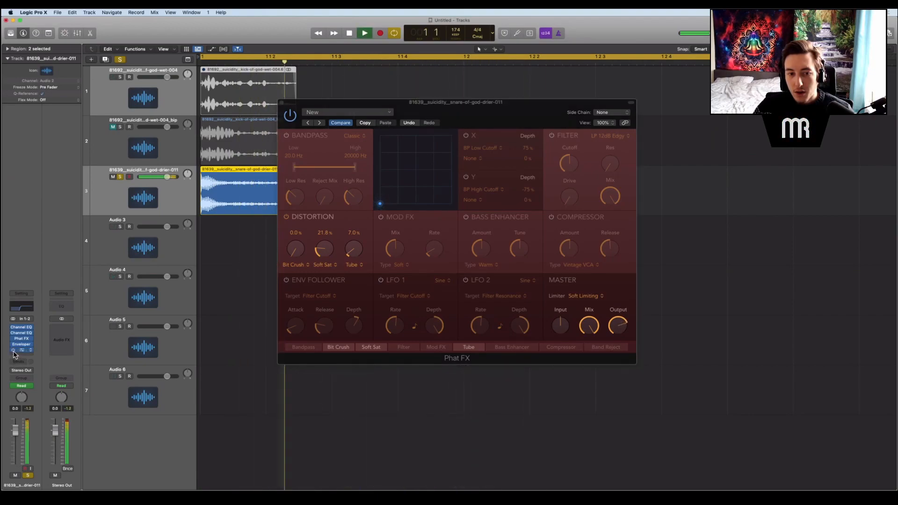
Step: Set the limiter of the snare's second Phat FX to Hard Clipping and audition it
left_click(22, 351)
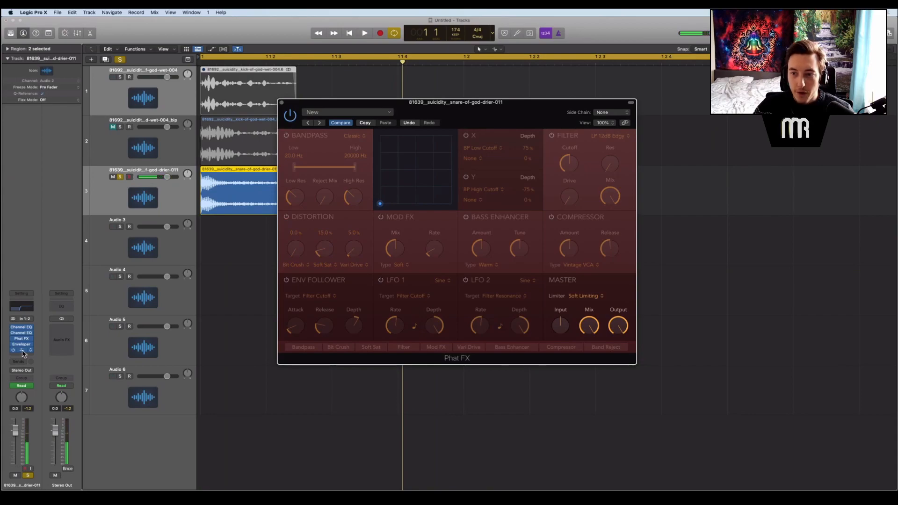
left_click(22, 351)
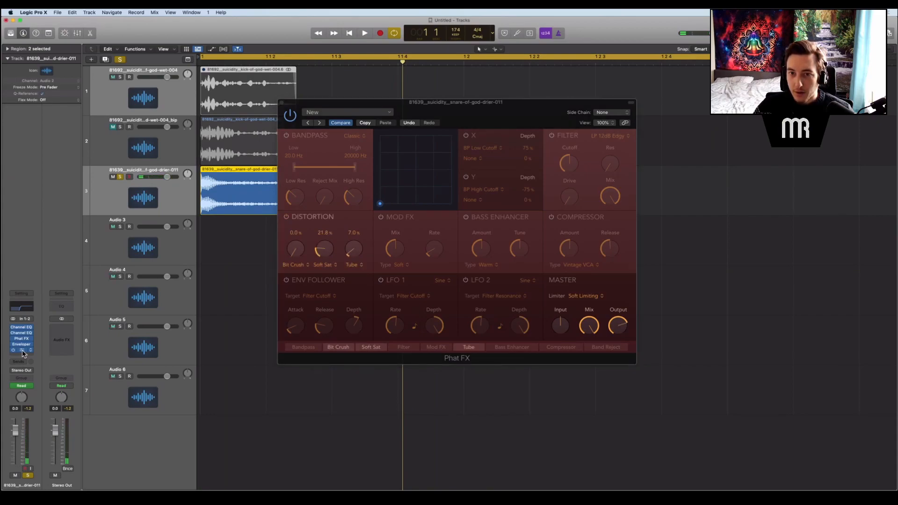
left_click(281, 103)
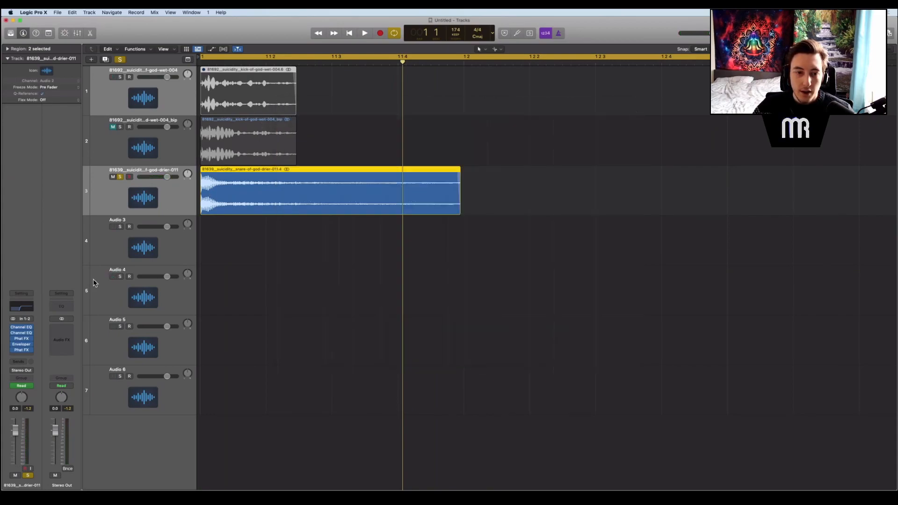
left_click(22, 351)
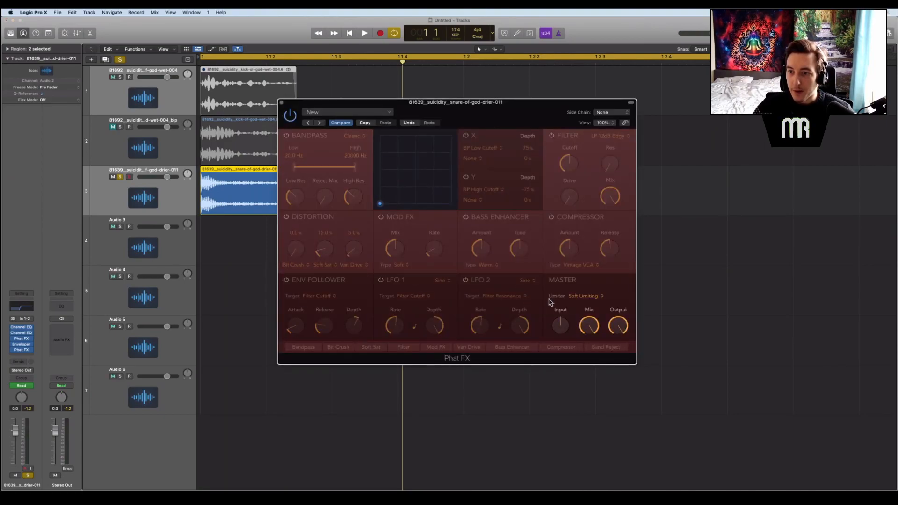
key("space")
left_click(586, 296)
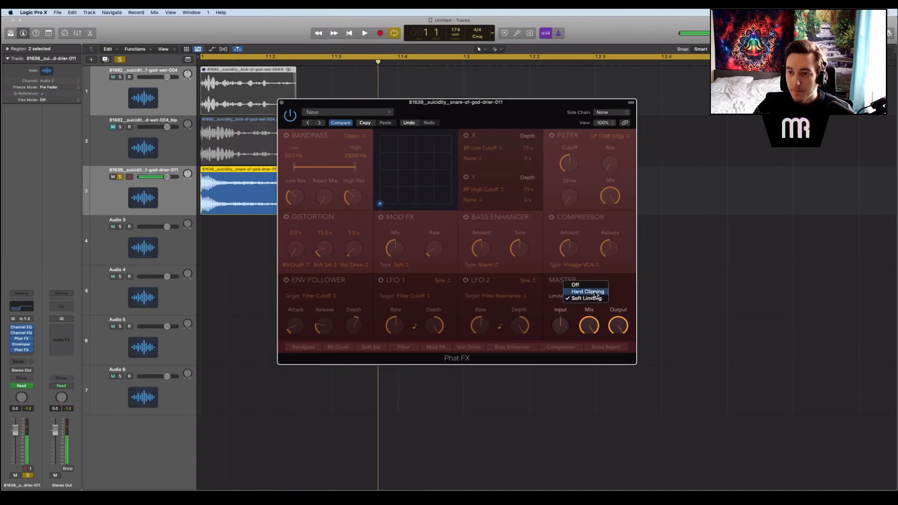
left_click(595, 293)
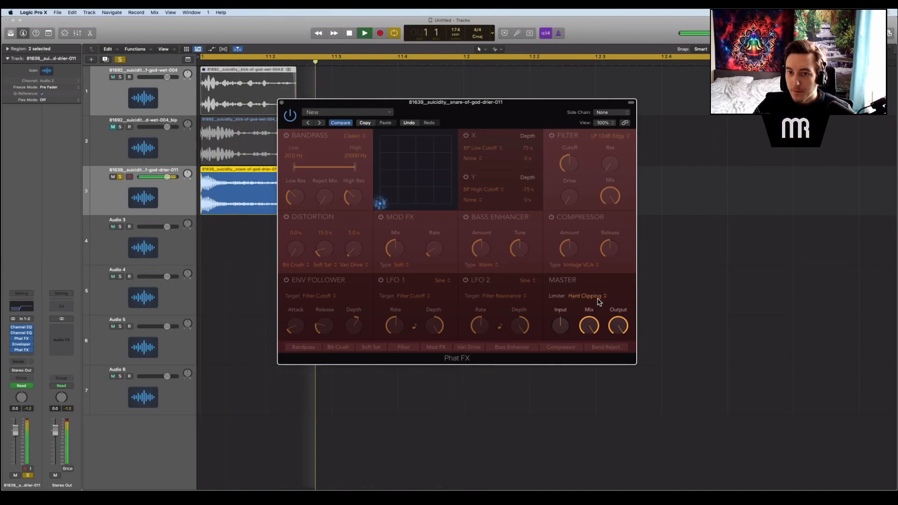
Step: Bypass the snare's second Phat FX, close its window and audition the snare without it
left_click(289, 115)
left_click(282, 103)
key("space")
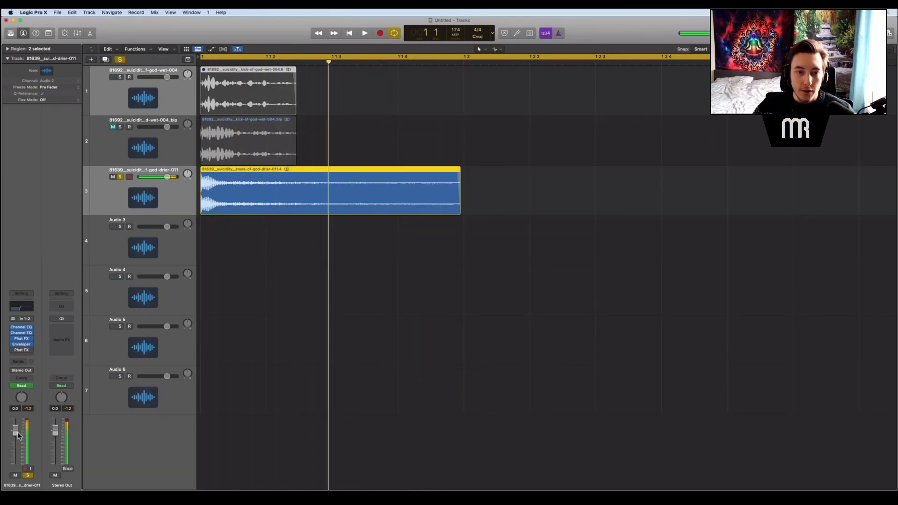
key("space")
key("space")
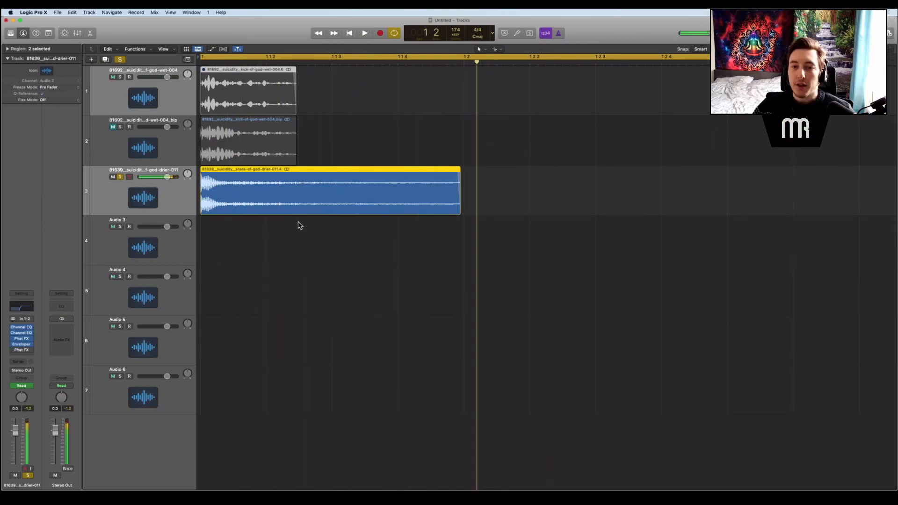
Step: Bounce the processed snare region in place to a new track with the source muted, and unsolo the original snare track
right_click(259, 184)
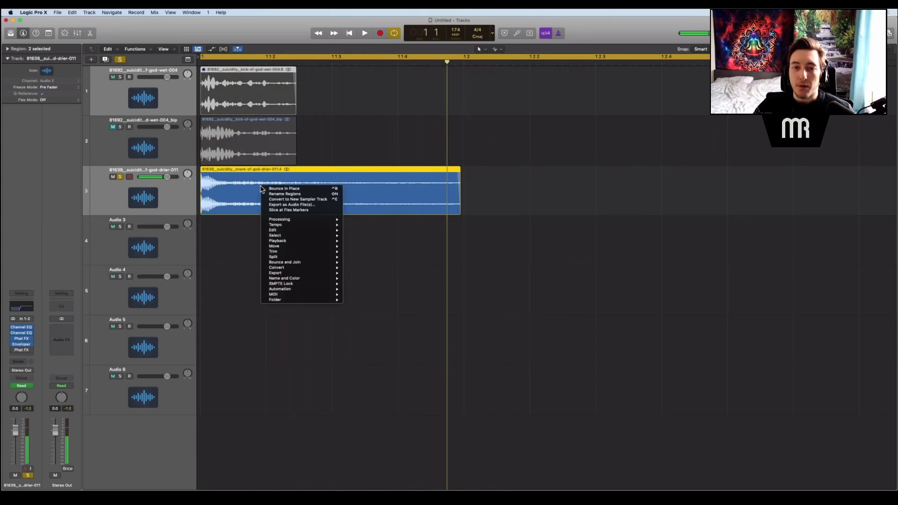
left_click(276, 192)
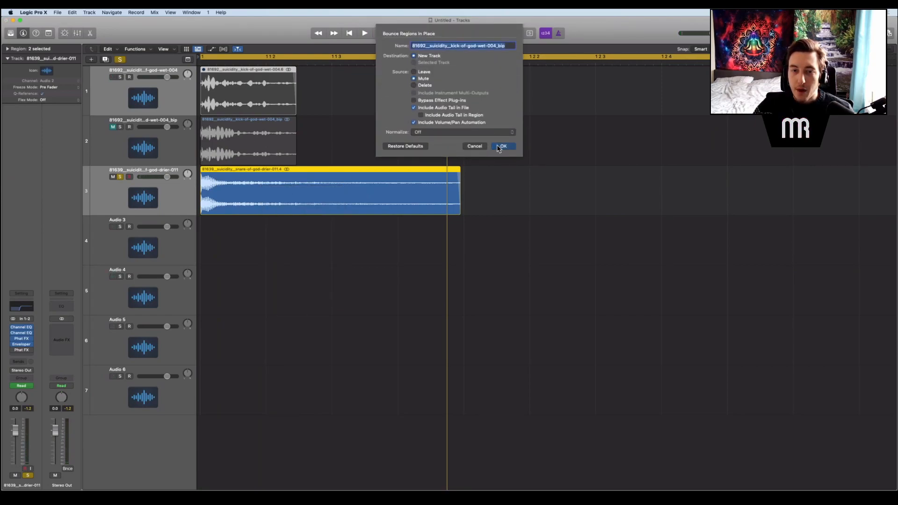
left_click(500, 147)
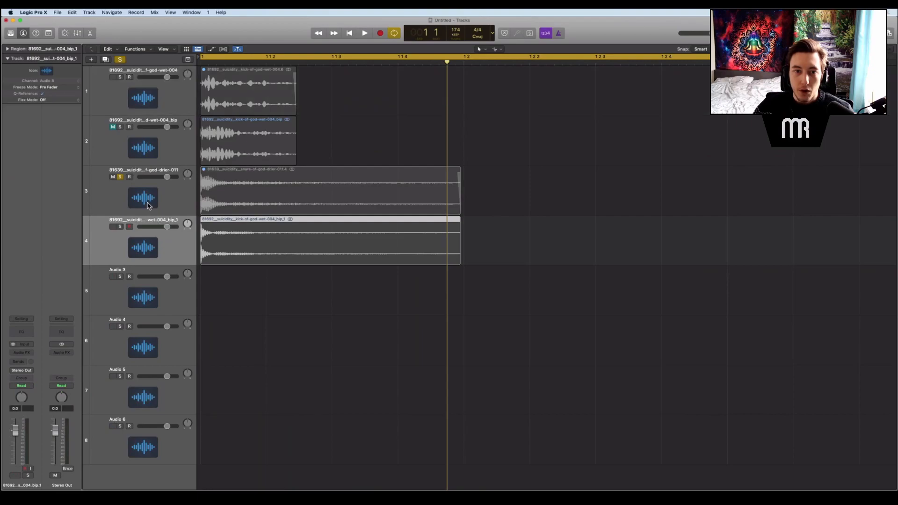
left_click(121, 177)
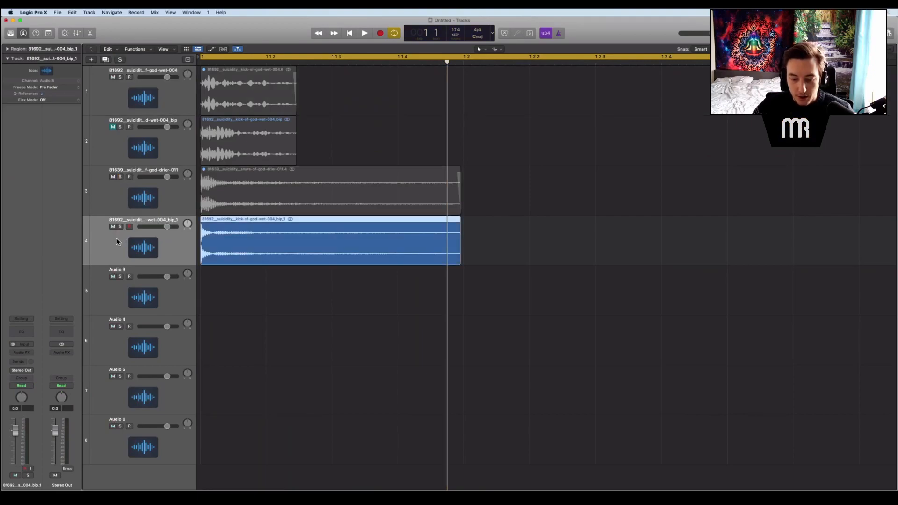
Step: Paste the copied effects chain onto the bounced snare track, solo it and play it with the second Channel EQ open
key("alt+super+v")
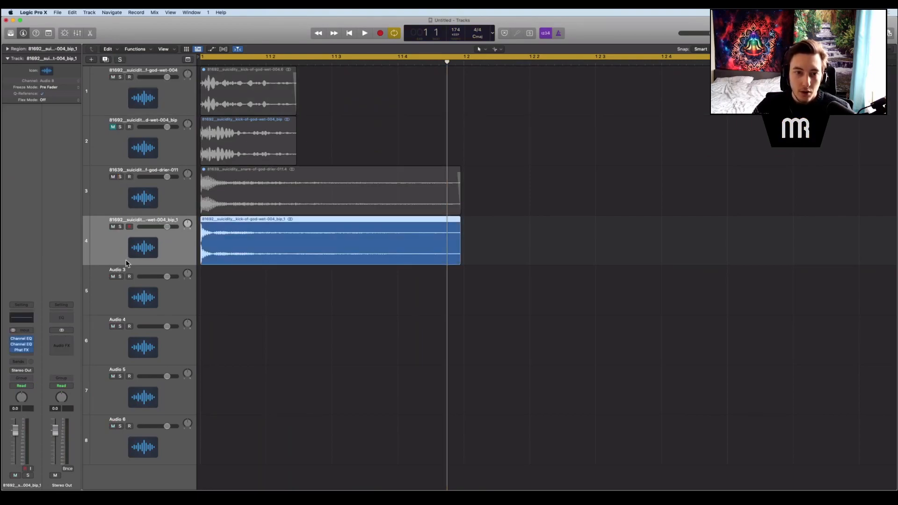
left_click(121, 226)
key("space")
left_click(21, 344)
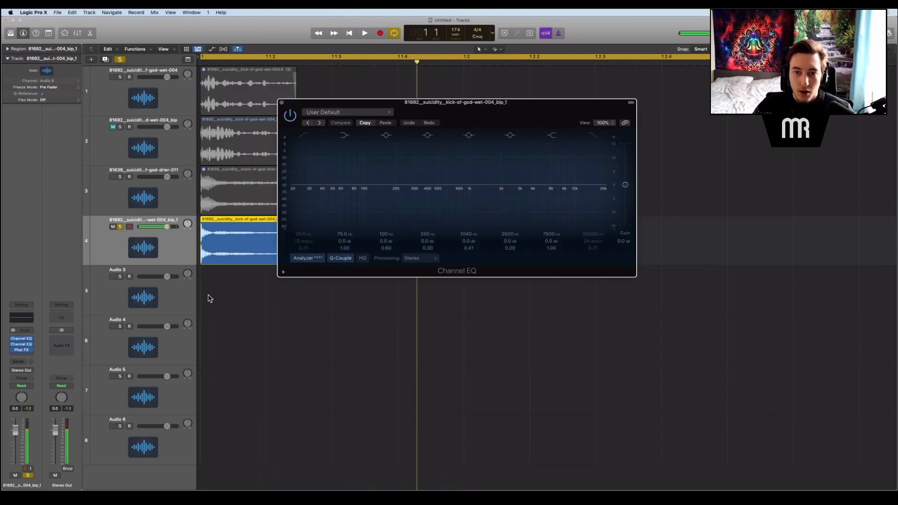
key("space")
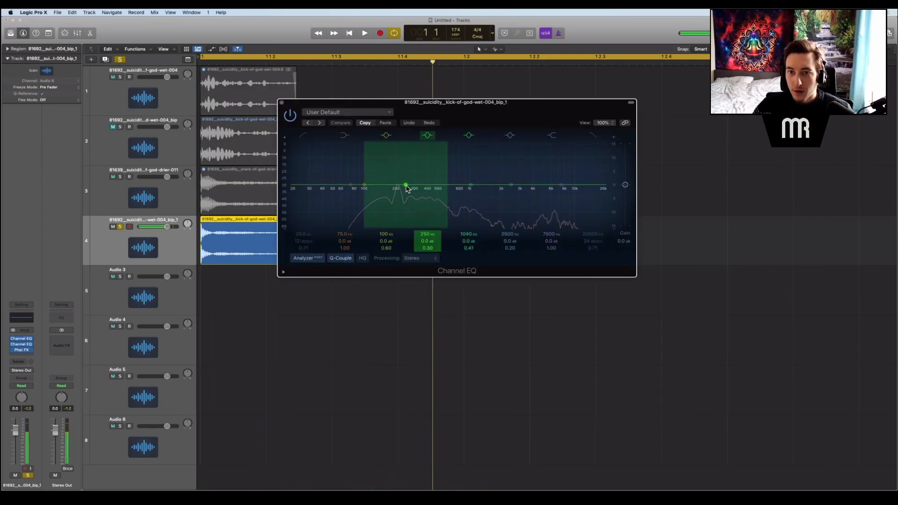
Step: Boost the bounced snare by about 3.2 dB at 208 Hz with a Q of 3.80, auditioning the EQ band
left_click_drag(379, 185, 442, 184)
left_click_drag(364, 186, 399, 179)
key("space")
key("space")
scroll(398, 179, "up", 3)
key("space")
key("space")
key("space")
key("space")
key("space")
key("space")
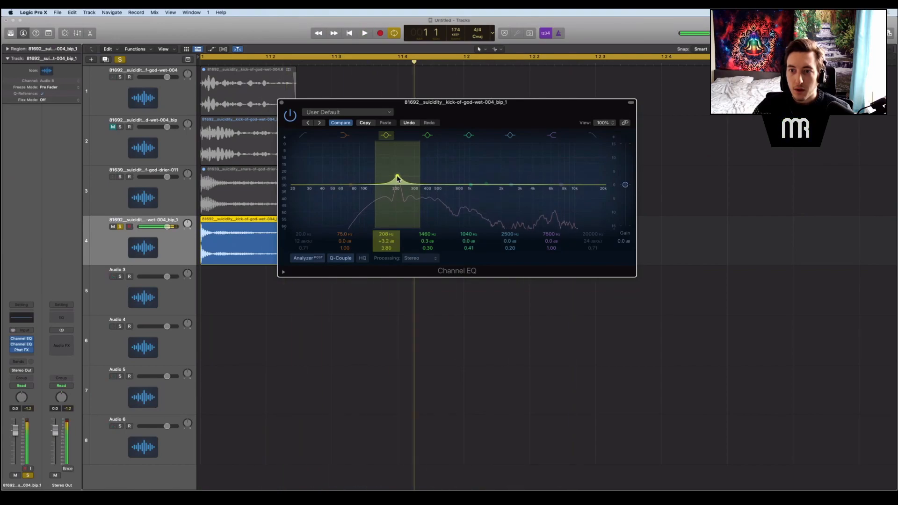
Step: Add an upper-mid boost of about 5.3 dB at 2360 Hz and narrow its Q to about 1.20
left_click_drag(488, 185, 510, 173)
key("space")
key("space")
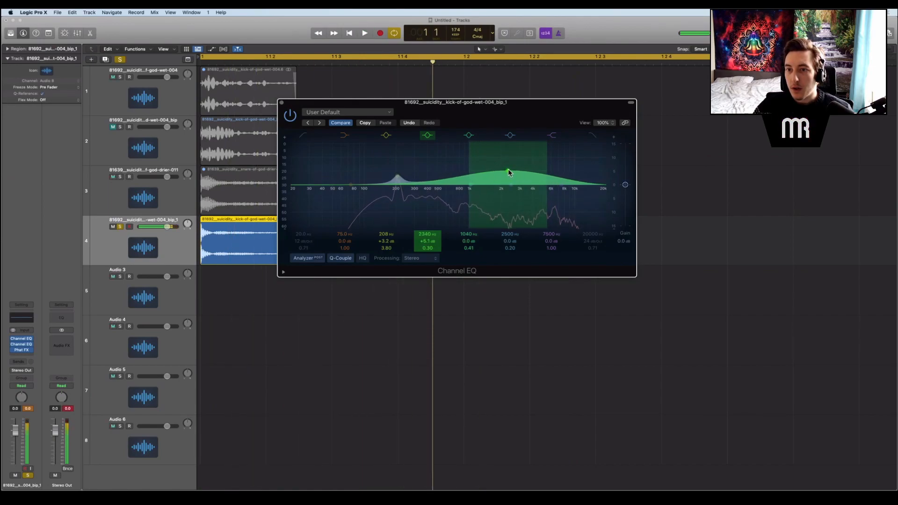
scroll(510, 173, "up", 5)
scroll(510, 173, "down", 2)
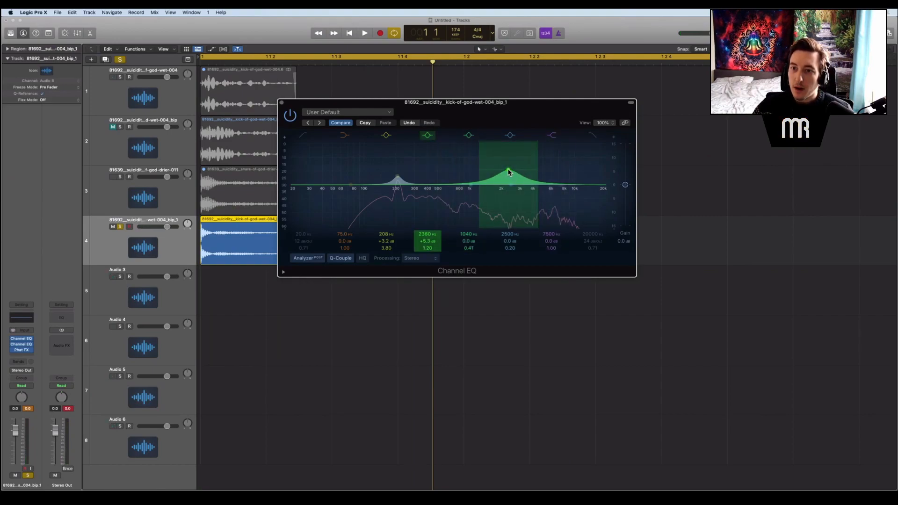
key("space")
Step: Try Side Only processing with a broader 5.3 dB boost at about 2740 Hz, and return the EQ to Stereo
left_click(428, 259)
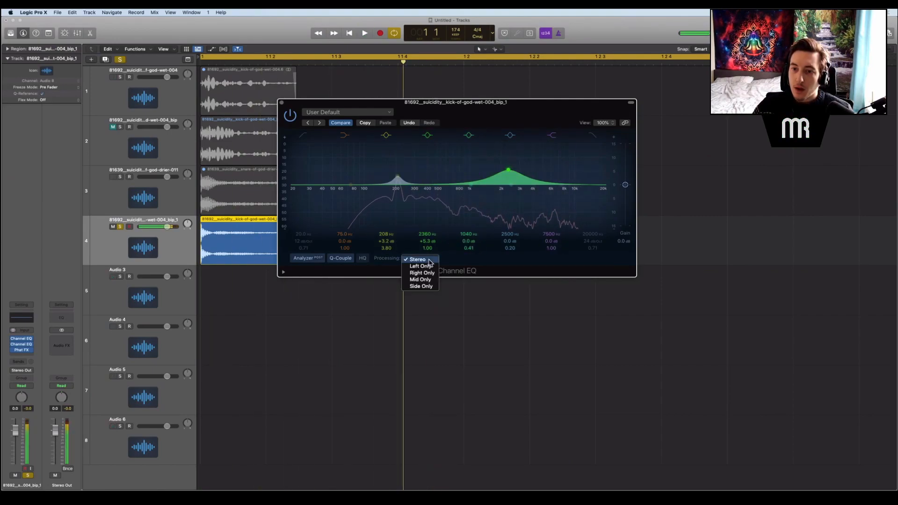
left_click(433, 286)
mouse_move(509, 169)
left_mouse_down()
mouse_move(514, 145)
mouse_move(503, 158)
mouse_move(526, 150)
mouse_move(514, 185)
left_mouse_up()
key("space")
key("space")
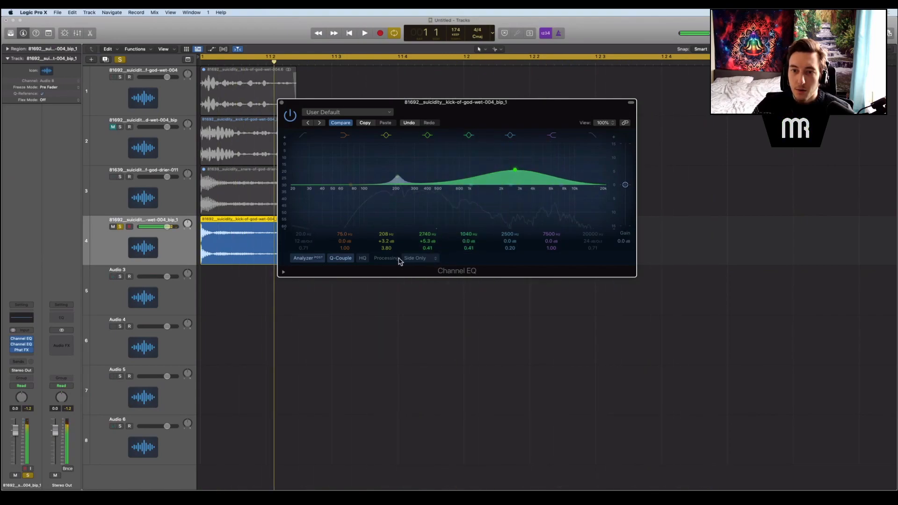
left_click(418, 232)
key("space")
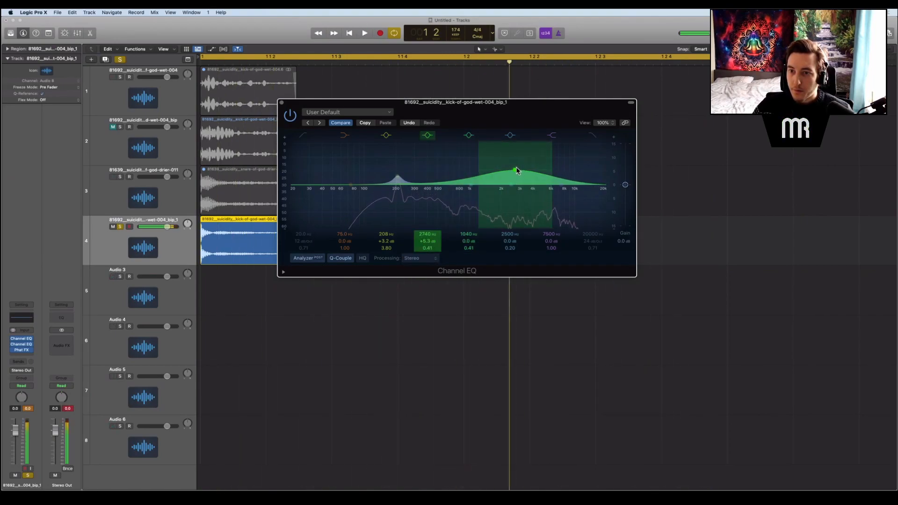
Step: Adjust the snare's upper-mid boost to about 2040 Hz and +4.6 dB with a Q of 0.57
left_click_drag(515, 169, 505, 173)
key("space")
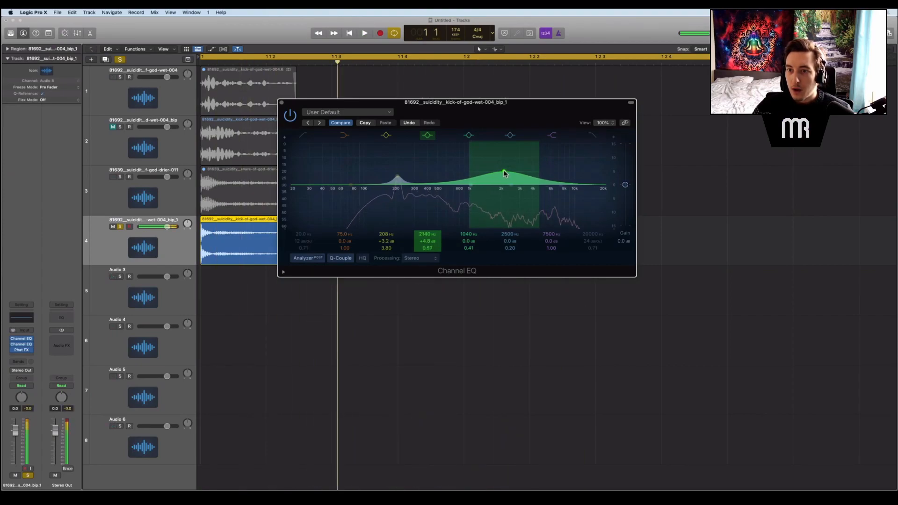
left_click(469, 136)
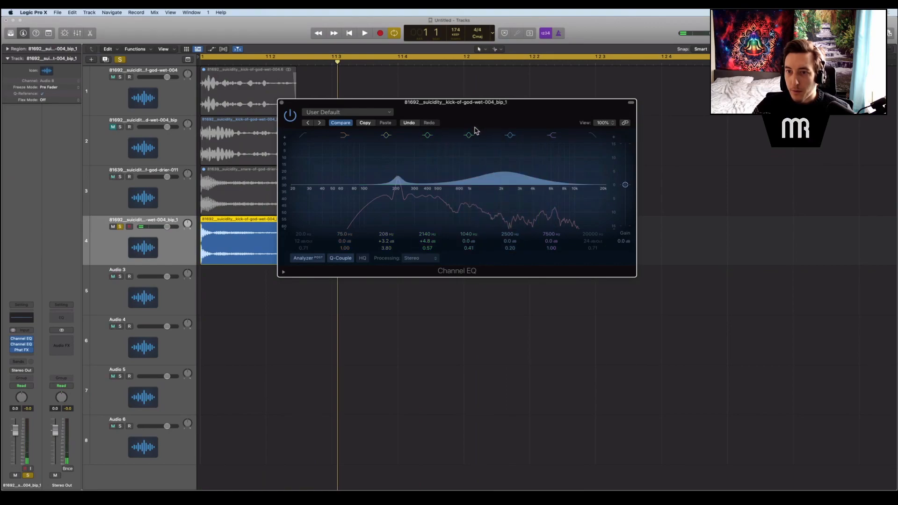
left_click(510, 135)
left_click(511, 136)
left_click_drag(515, 189, 505, 176)
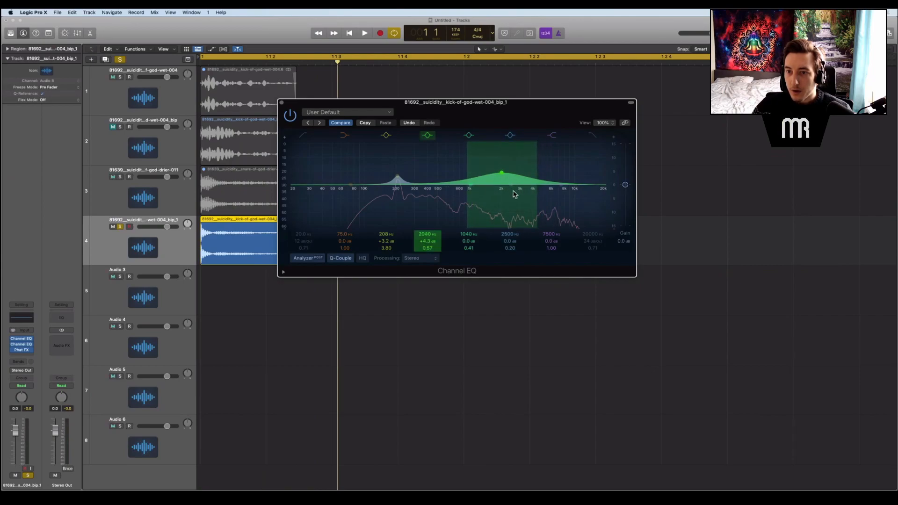
left_click(511, 135)
left_click(513, 137)
left_click(511, 136)
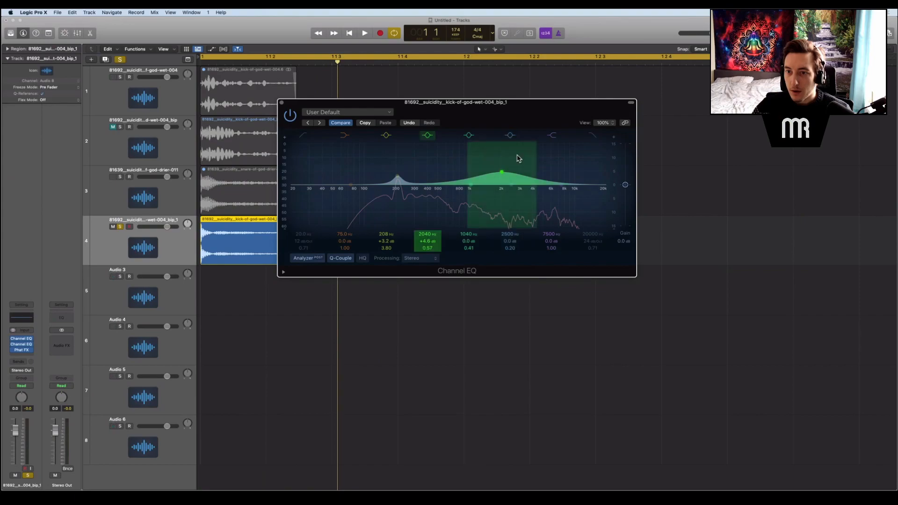
Step: Add a narrow high-frequency dip of about -3.0 dB at 6550 Hz with a Q of 2.90 during playback
left_click_drag(516, 187, 552, 196)
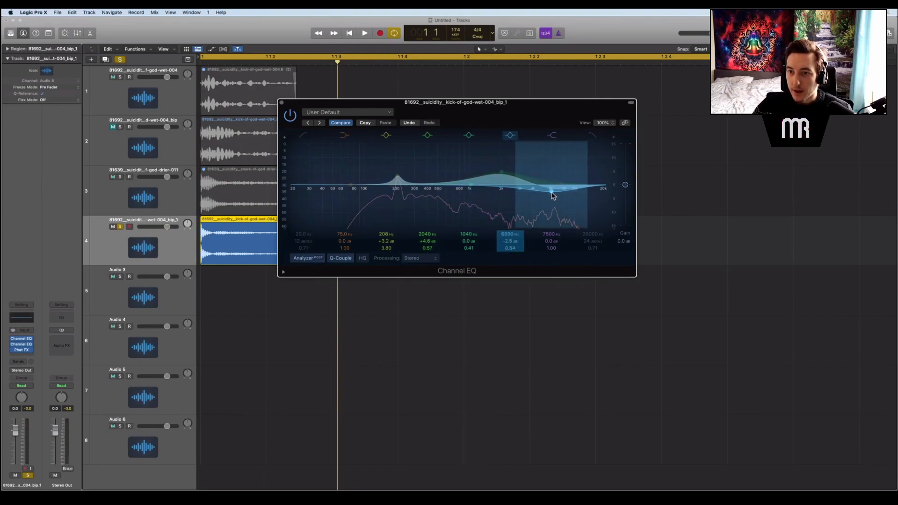
key("space")
scroll(554, 196, "up", 5)
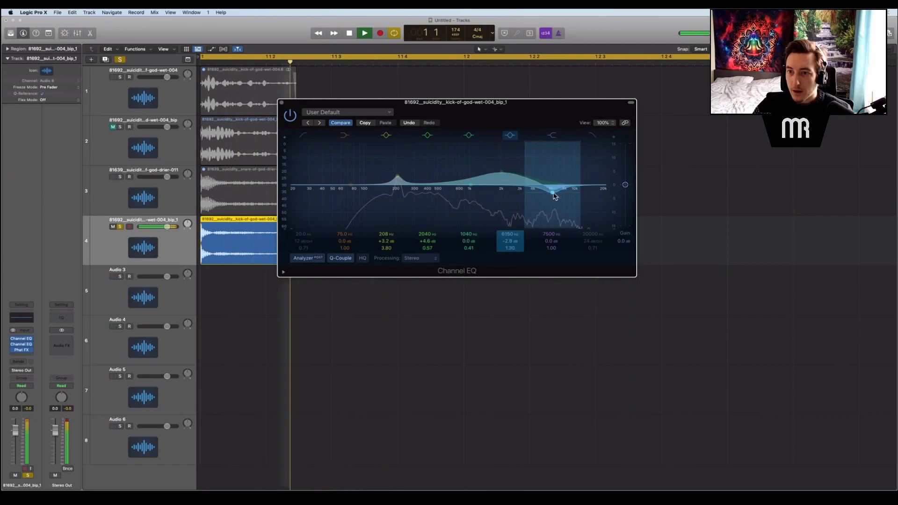
left_click_drag(553, 193, 556, 194)
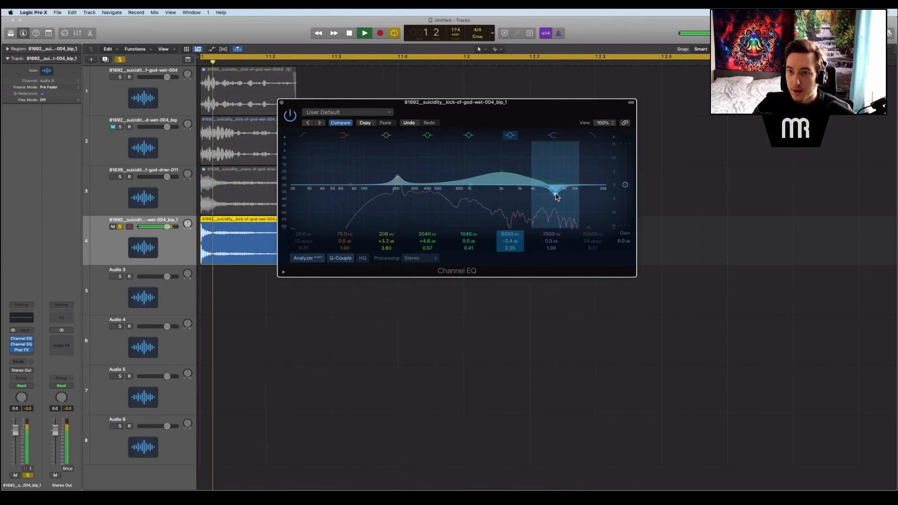
scroll(557, 196, "up", 2)
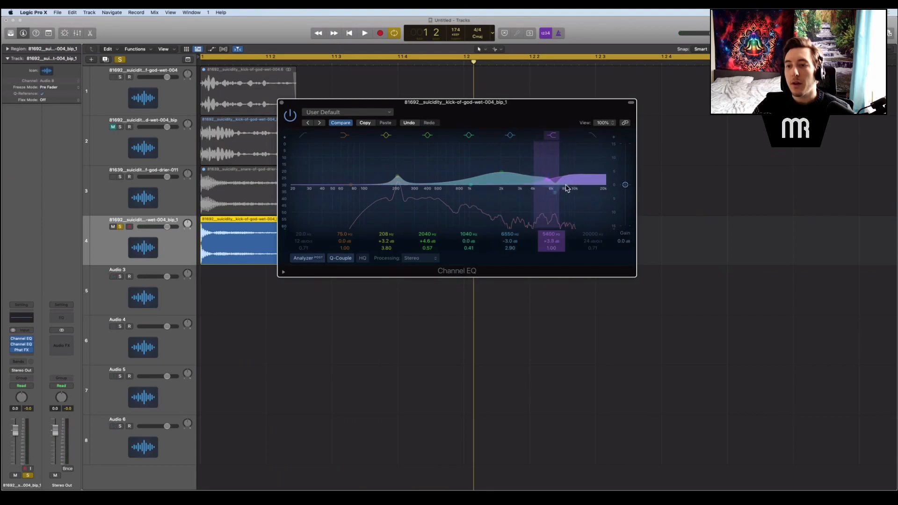
Step: Set the high shelf to about 4540 Hz and +2.7 dB, and compare the EQ with the 6550 Hz dip off and on
key("space")
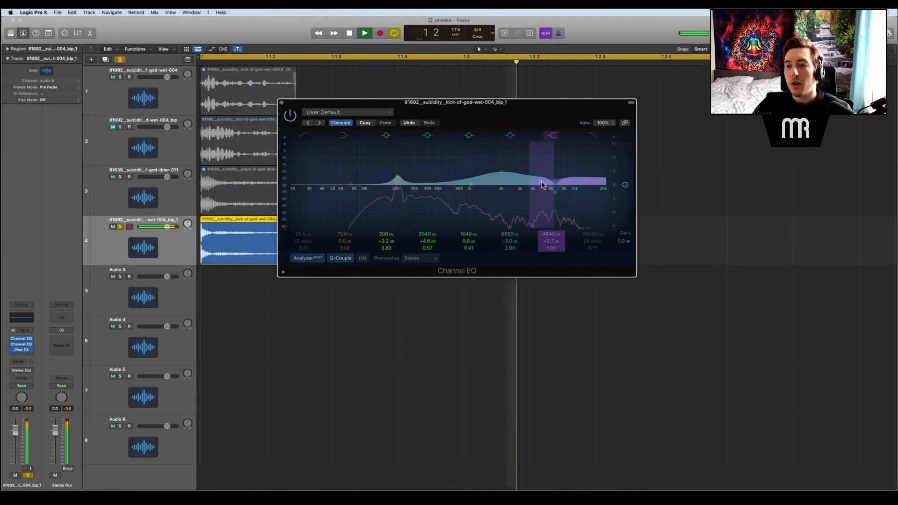
key("space")
key("space")
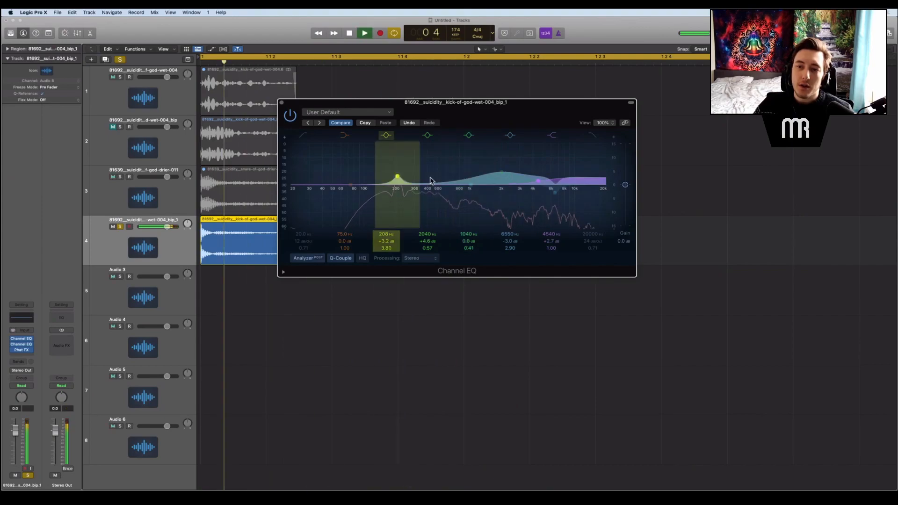
key("space")
left_click(513, 138)
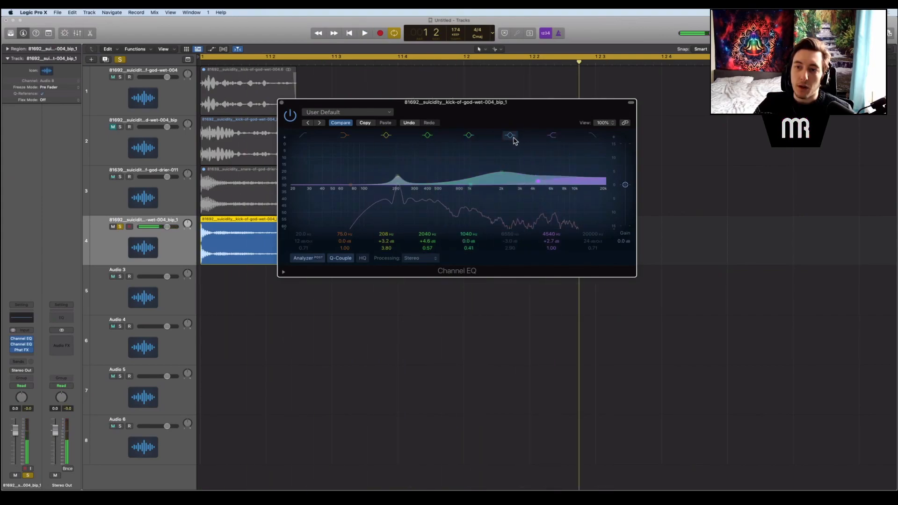
left_click(514, 140)
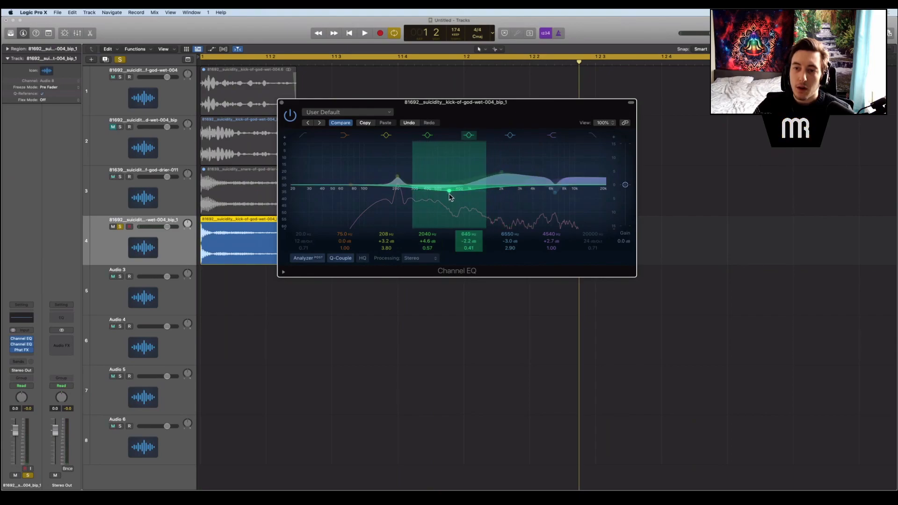
Step: Shape a midrange cut on the snare at about 432 Hz and -4.8 dB with a Q of 1.00
left_click_drag(440, 194, 464, 199)
key("space")
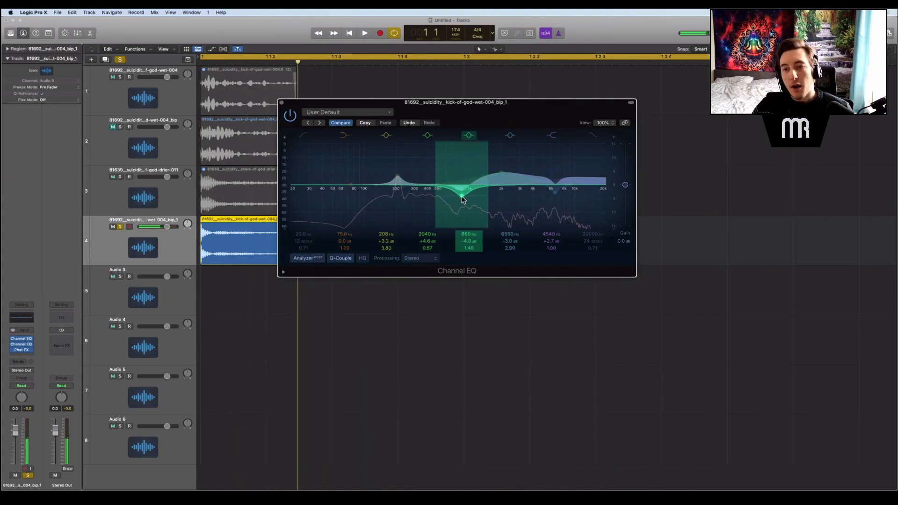
key("space")
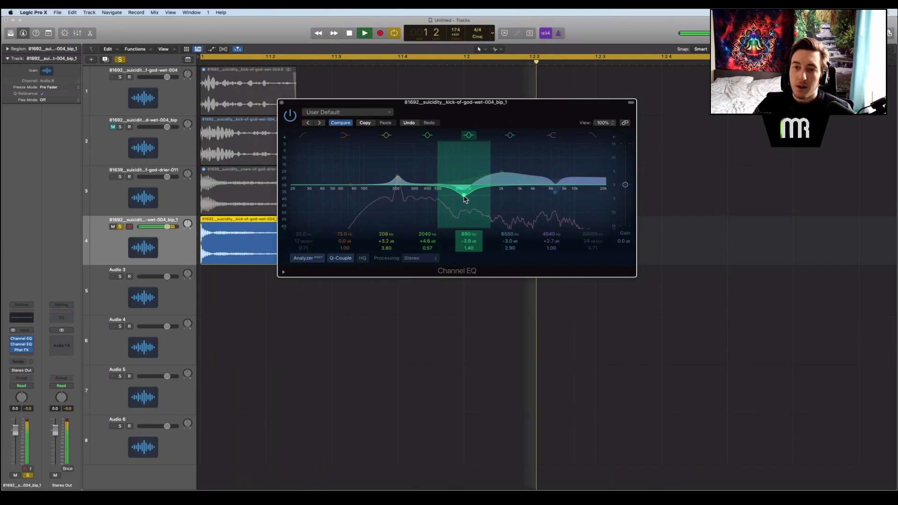
left_click_drag(466, 199, 434, 203)
key("space")
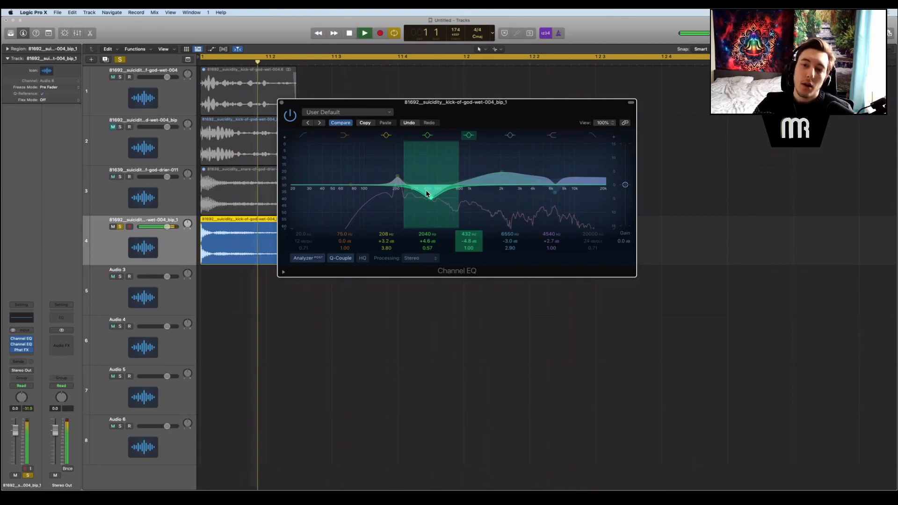
Step: Raise the 208 Hz boost to about +3.8 dB and add a low shelf of about +3.9 dB at 484 Hz
left_click(396, 178)
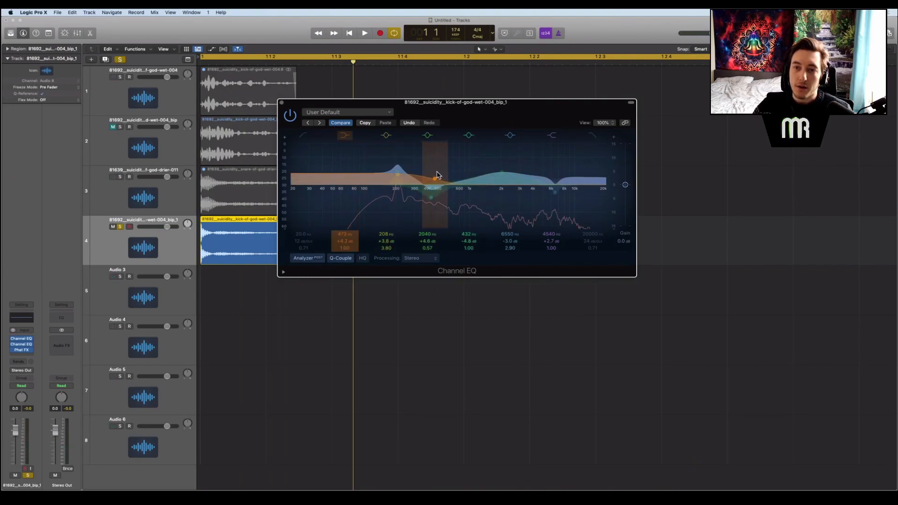
left_click_drag(437, 175, 433, 183)
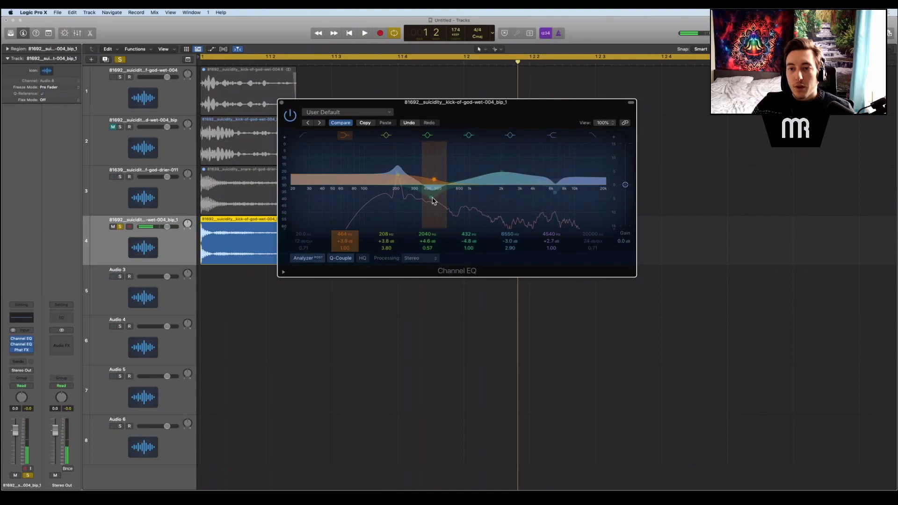
key("space")
Step: Deepen the 432 Hz cut to about -6.0 dB and reduce the 208 Hz boost to about +2.3 dB while auditioning
left_click_drag(430, 203, 396, 179)
key("space")
key("space")
key("space")
key("space")
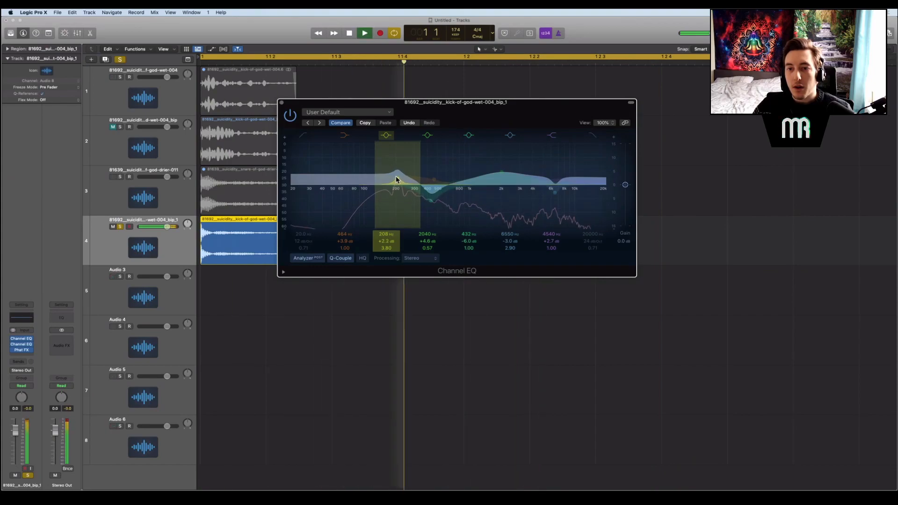
Step: Enable the low cut on the snare's Channel EQ, steepen its slope and audition the result
key("space")
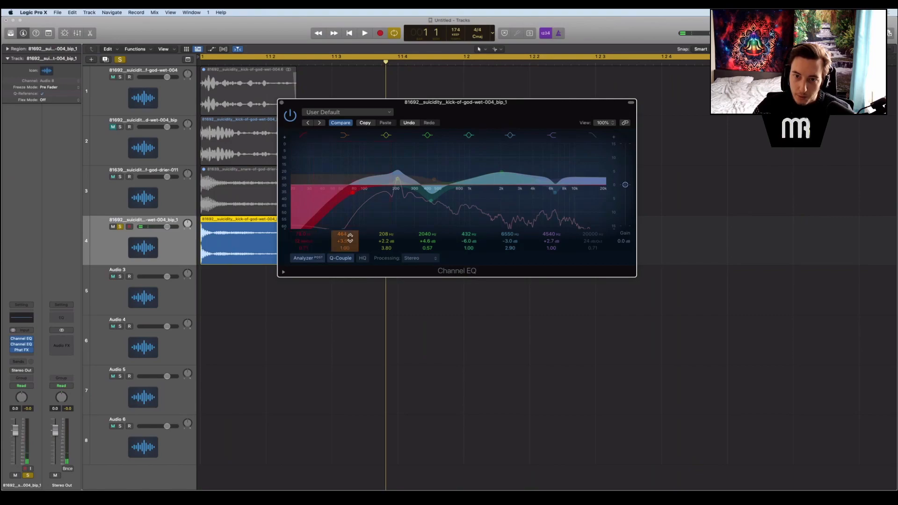
key("space")
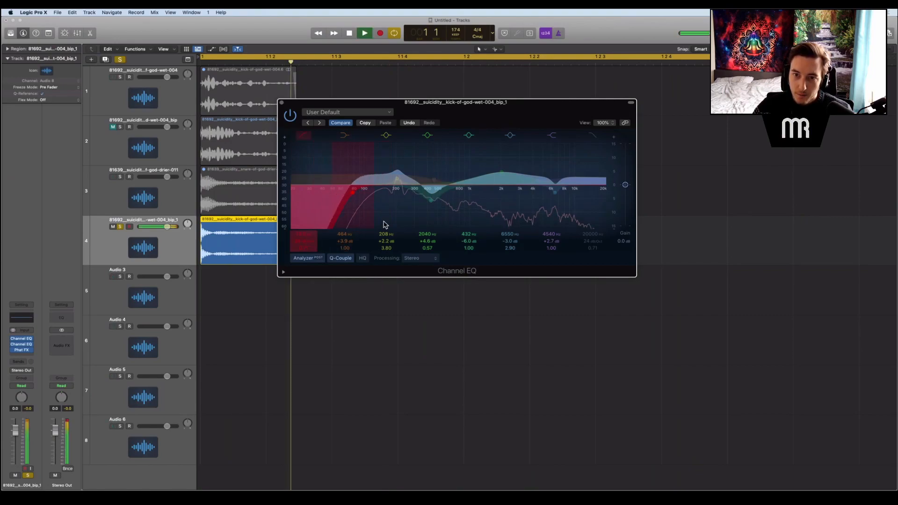
Step: Raise the low cut frequency on the bounced snare's Channel EQ and audition the change repeatedly
left_click_drag(355, 194, 363, 195)
key("space")
key("space")
key("space")
key("space")
key("space")
key("space")
key("space")
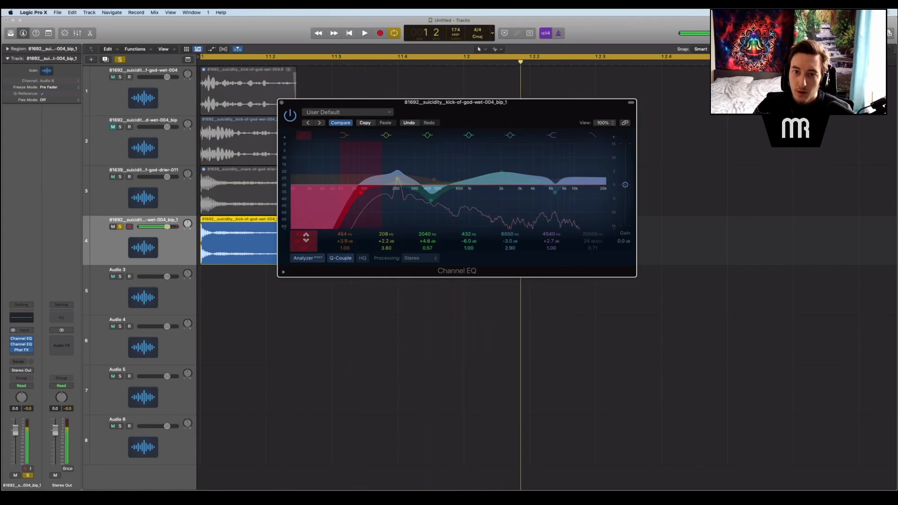
key("space")
key("space")
key("space")
key("space")
key("space")
key("space")
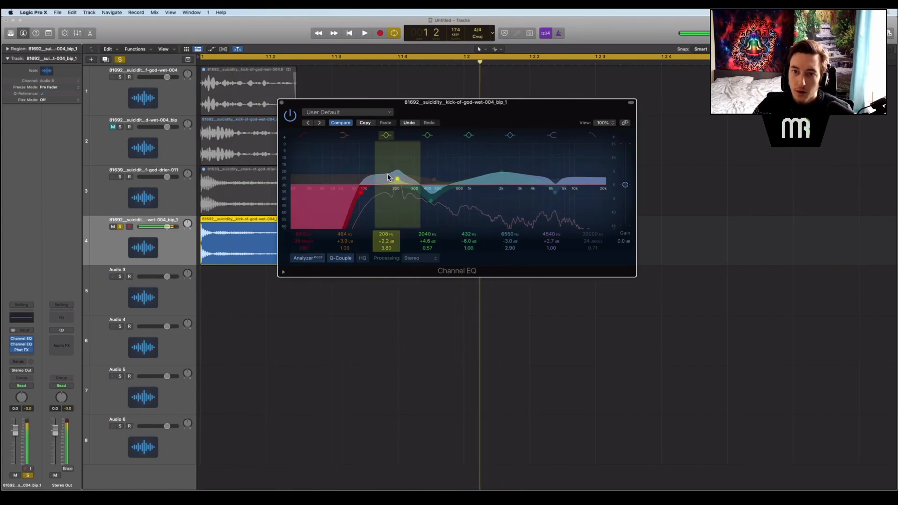
Step: Reduce the snare's 208 Hz boost to about +1.5 dB at 210 Hz with the low cut at about 148 Hz, audition it, and close the EQ
left_click_drag(398, 178, 382, 194)
key("space")
key("space")
key("space")
key("space")
key("space")
key("space")
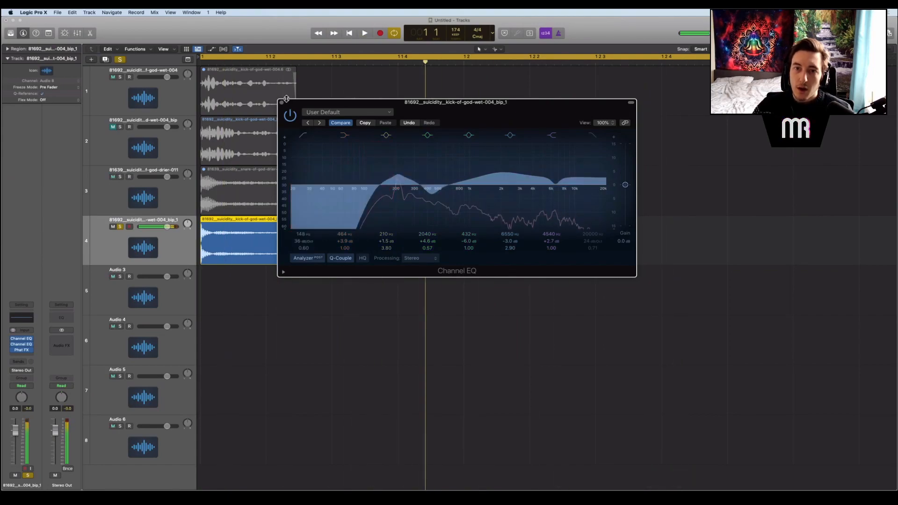
left_click(279, 102)
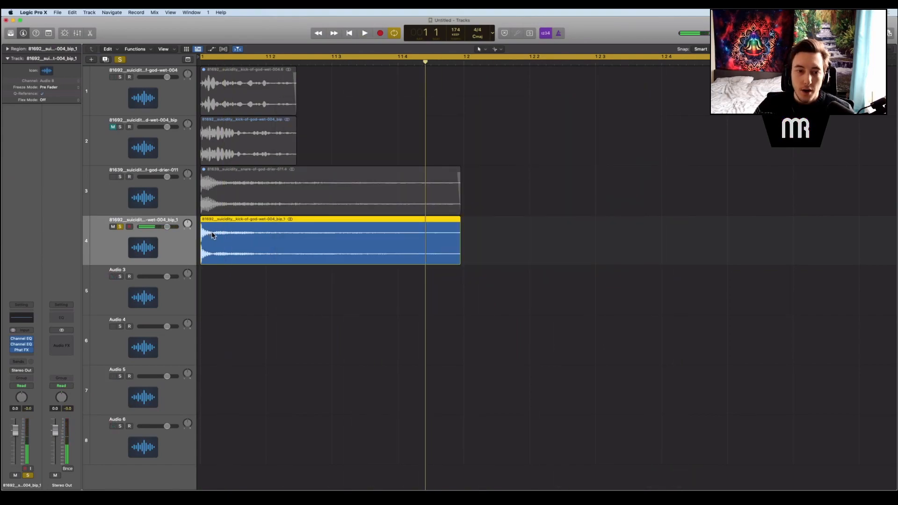
Step: Take the bounced snare out of solo and select the original snare track
right_click(217, 234)
left_click(304, 229)
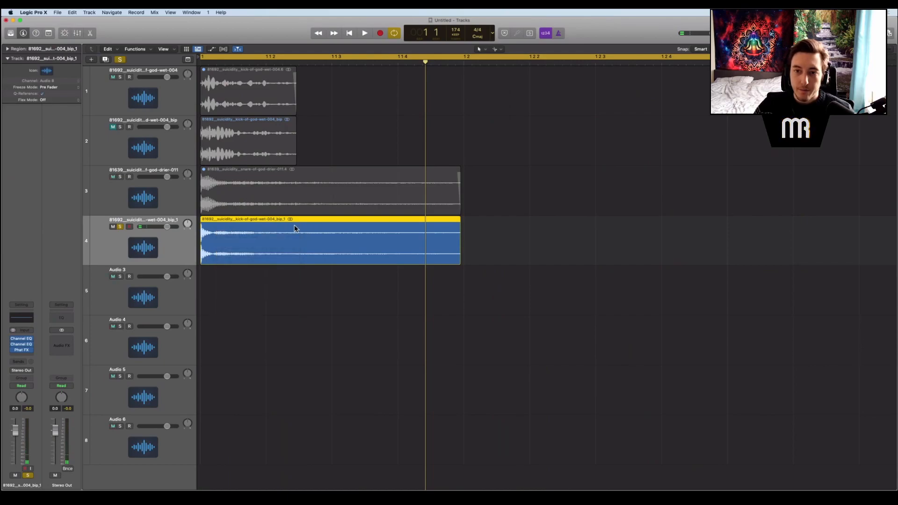
scroll(295, 225, "down", 5)
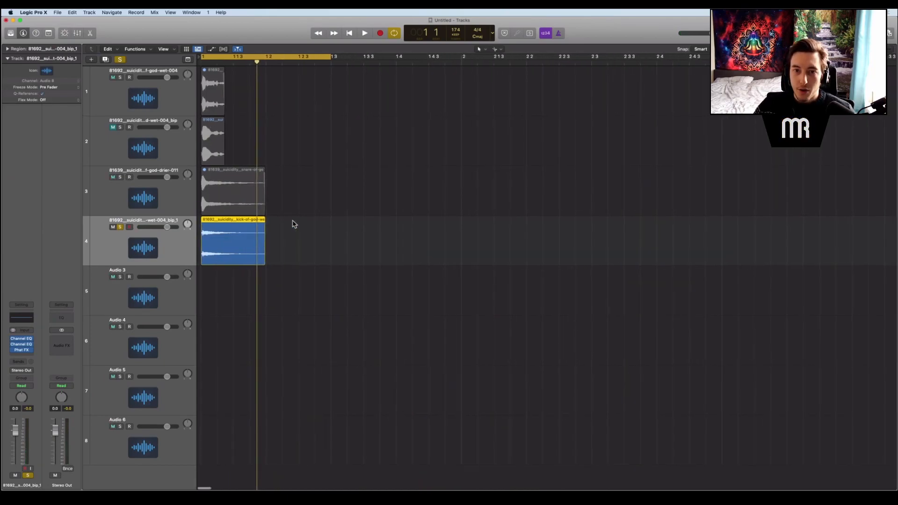
scroll(258, 223, "down", 2)
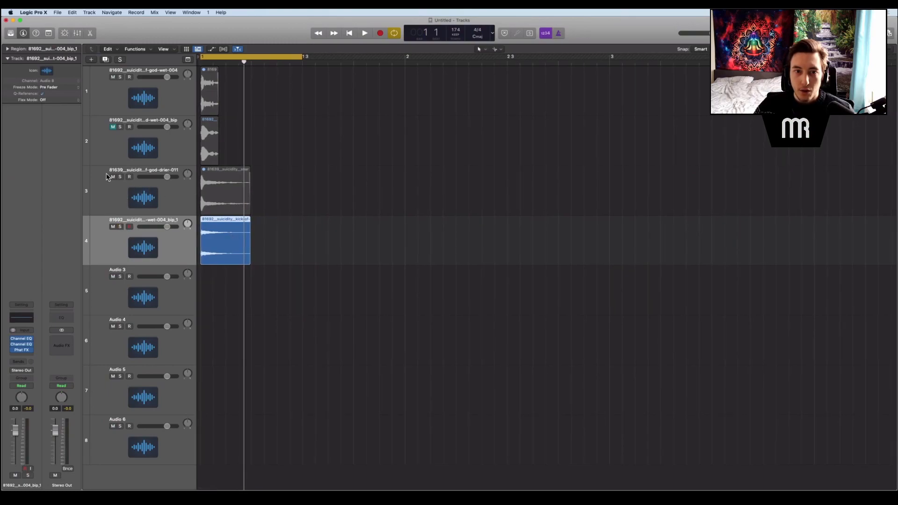
left_click(166, 197)
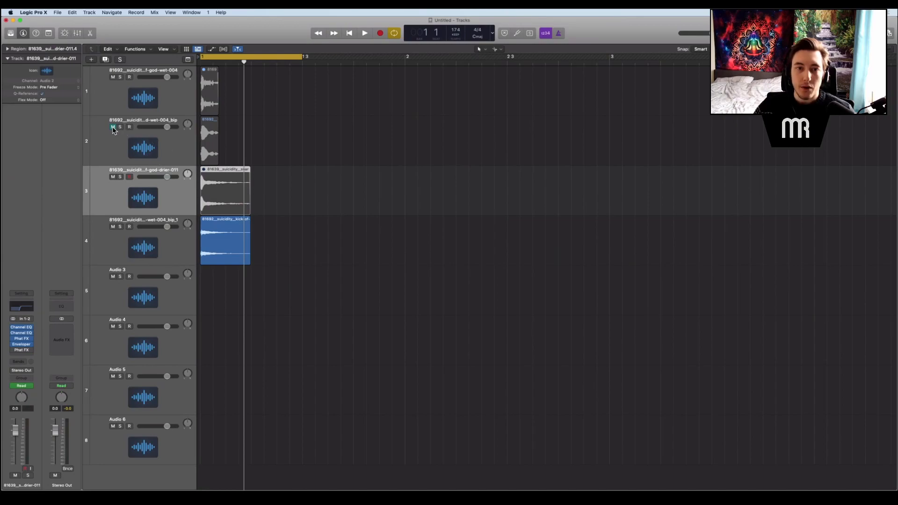
Step: Unmute the bounced kick and move the bounced kick and snare tracks below the empty Audio 3 track
scroll(159, 169, "down", 1)
left_click_drag(180, 243, 176, 284)
left_click_drag(173, 137, 178, 236)
Step: Move the bounced snare region one beat later to position 1 2 1 1
left_click_drag(237, 274, 288, 276)
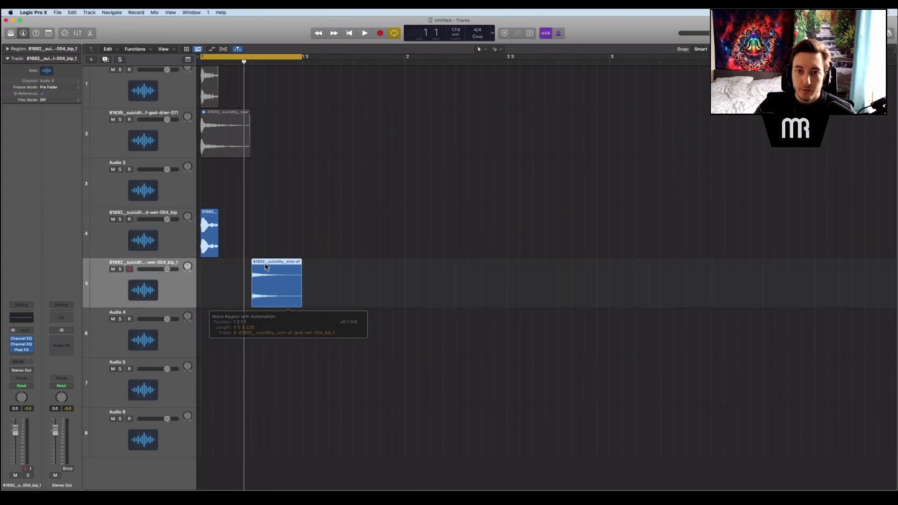
Step: Copy the track 4 kick to the second half of bar 1 and the track 5 kick to beat 4, extending the cycle to bar 2
left_click_drag(209, 232, 333, 232)
left_click_drag(300, 281, 392, 286)
key("super+z")
left_click_drag(299, 285, 394, 298)
left_click_drag(298, 56, 405, 56)
key("space")
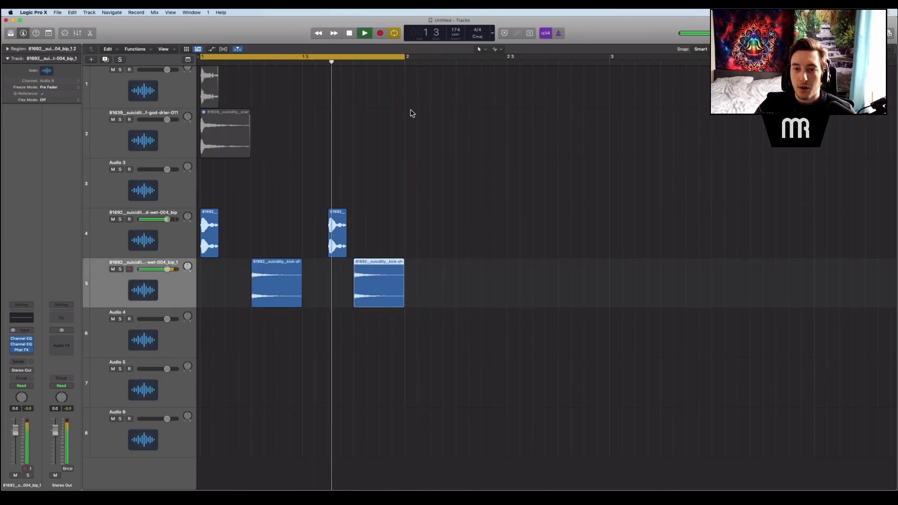
key("space")
Step: Audition the kick loop and inspect the side-only Channel EQ on track 4
left_click_drag(446, 293, 183, 223)
left_click(248, 216)
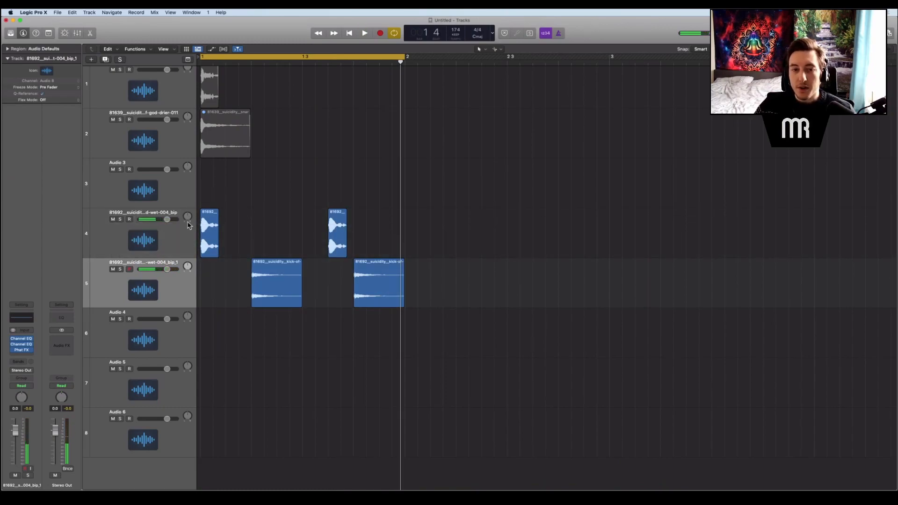
left_click(176, 234)
key("space")
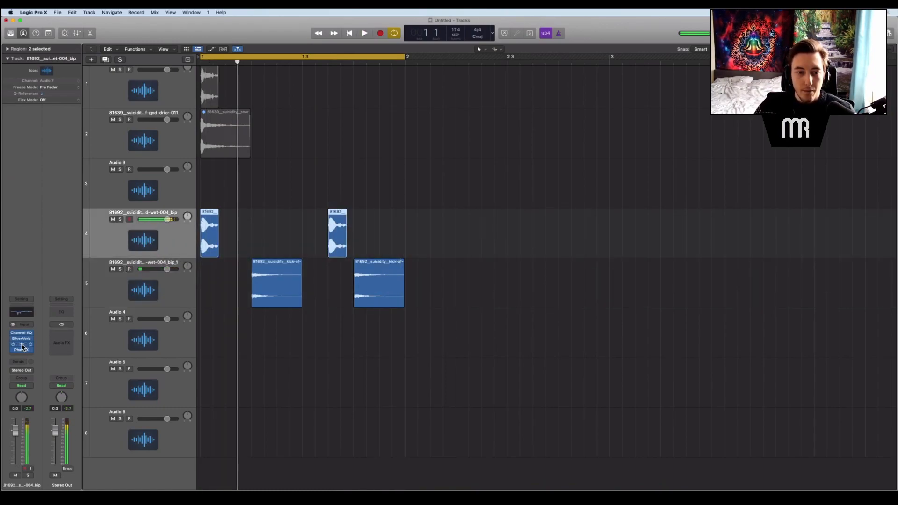
left_click(21, 345)
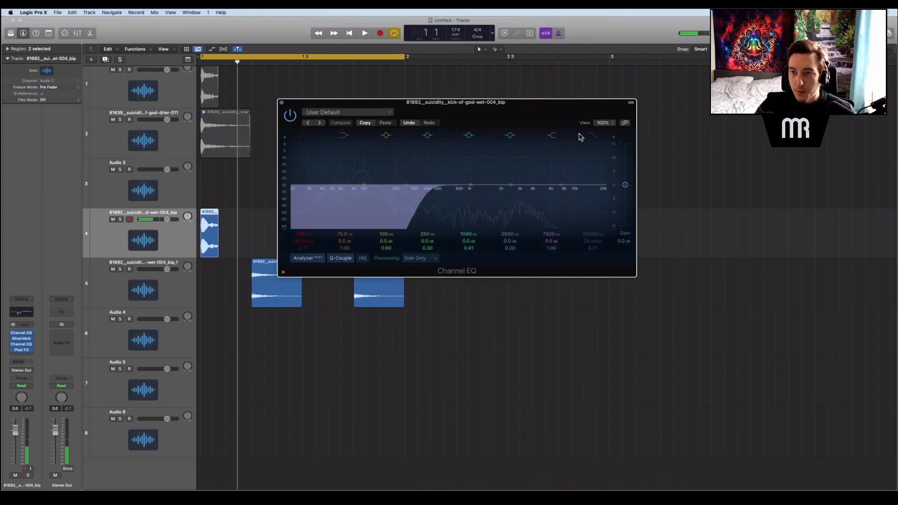
left_click(282, 103)
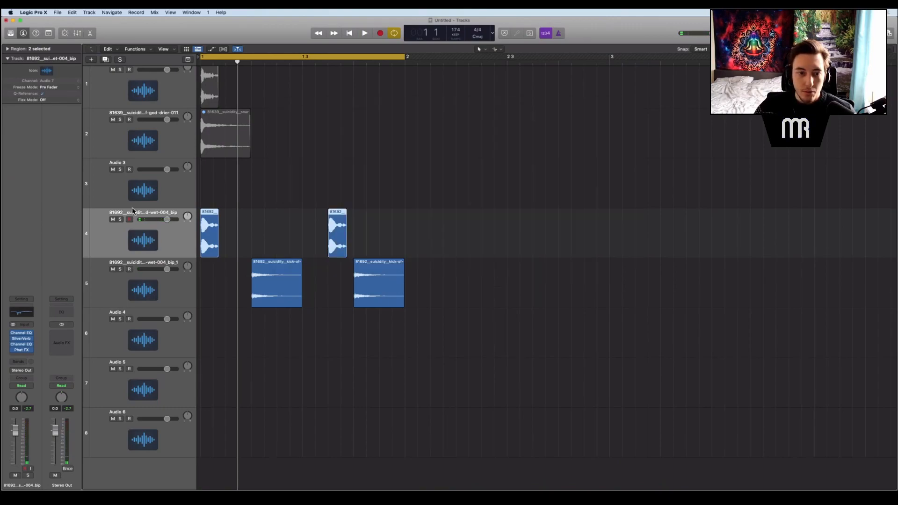
Step: Enable a high shelf in track 4's stereo Channel EQ at about 915 Hz and -6.5 dB, and audition it
left_click(21, 345)
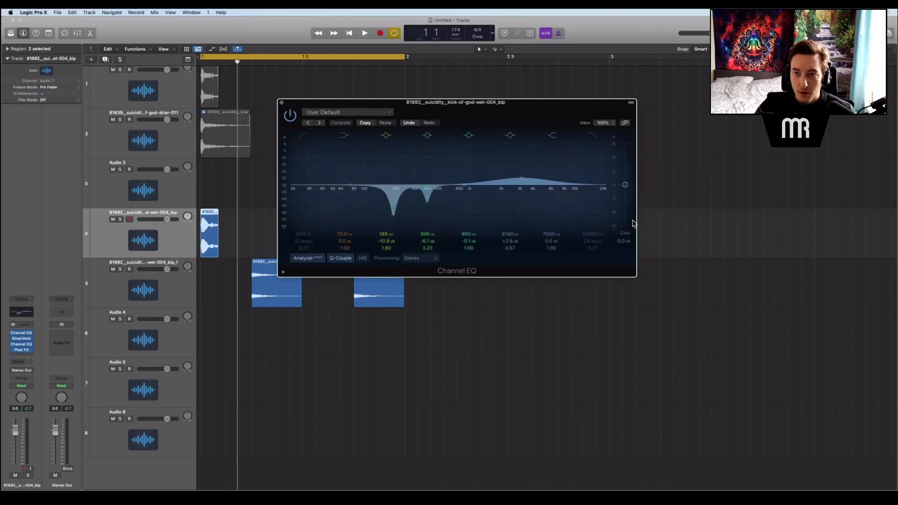
left_click(552, 136)
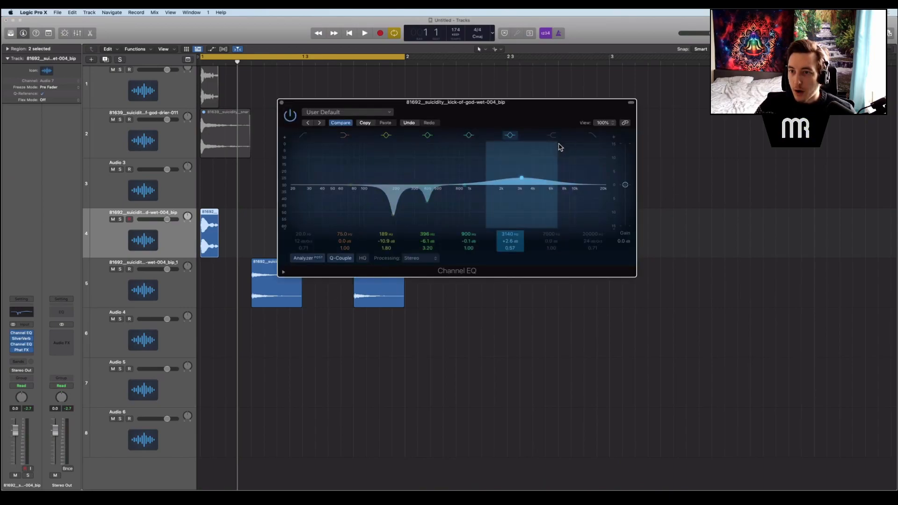
left_click(552, 135)
left_click_drag(562, 187, 465, 209)
key("space")
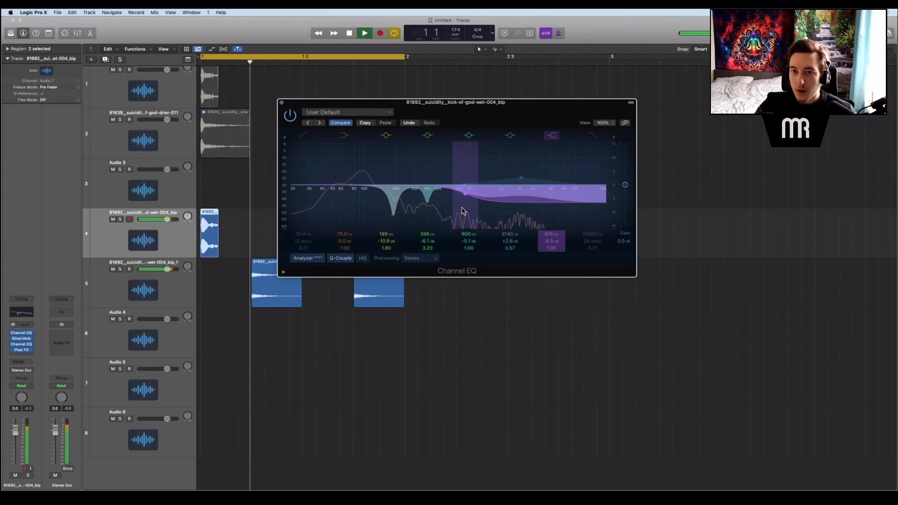
key("space")
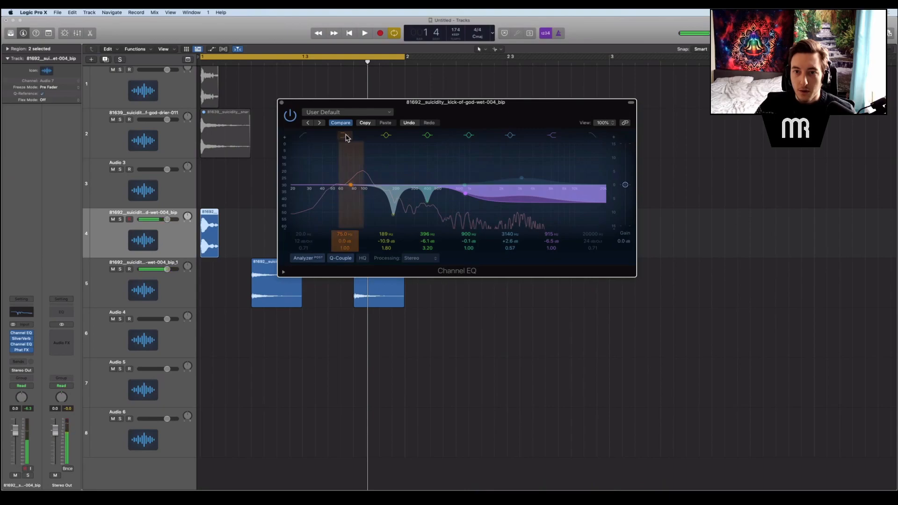
Step: Shape the low shelf in track 4's Channel EQ to about 149 Hz and +2.9 dB, and audition it
left_click_drag(351, 187, 383, 176)
key("space")
key("space")
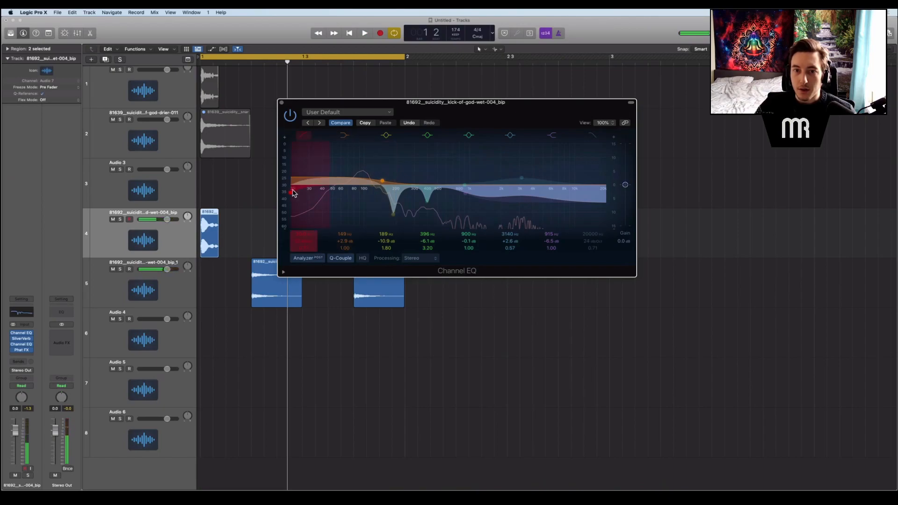
Step: Raise the low-cut frequency and steepen its slope in track 4's Channel EQ, closing the EQ and auditioning the loop
left_click_drag(293, 192, 337, 193)
left_click_drag(298, 241, 298, 232)
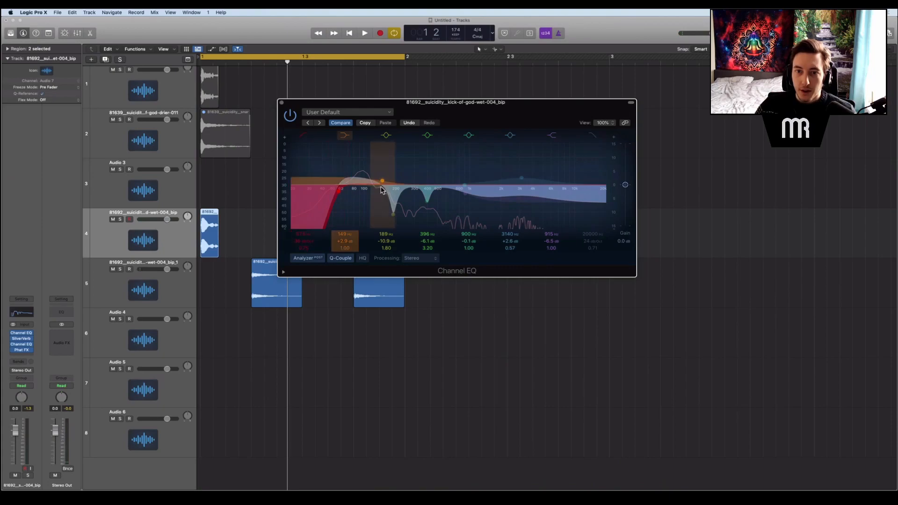
key("space")
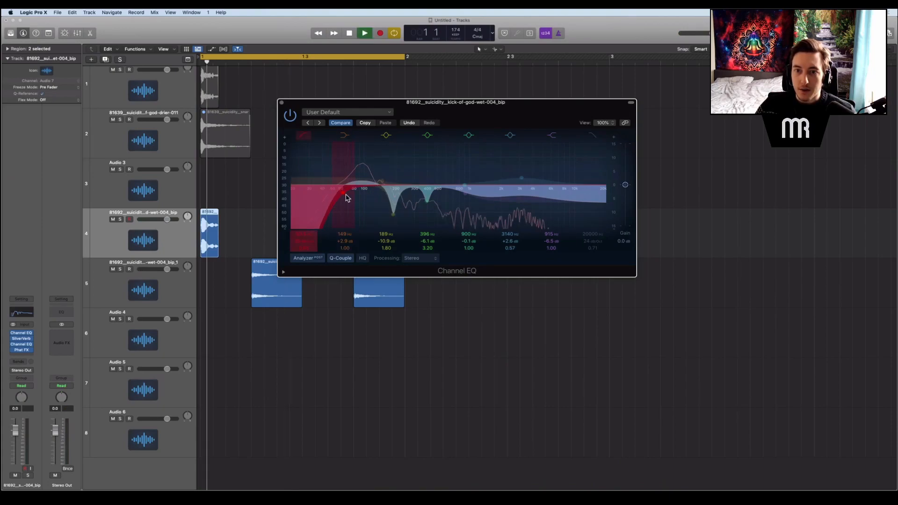
left_click(282, 103)
key("space")
key("space")
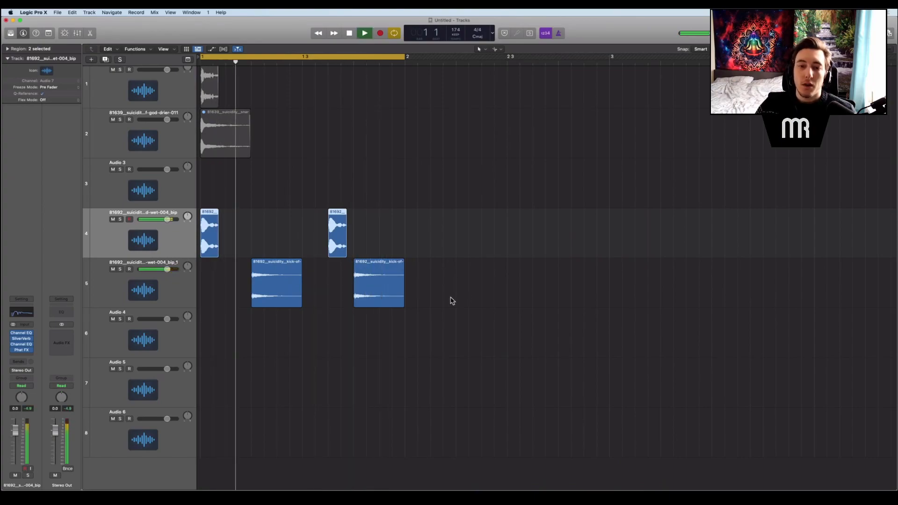
key("space")
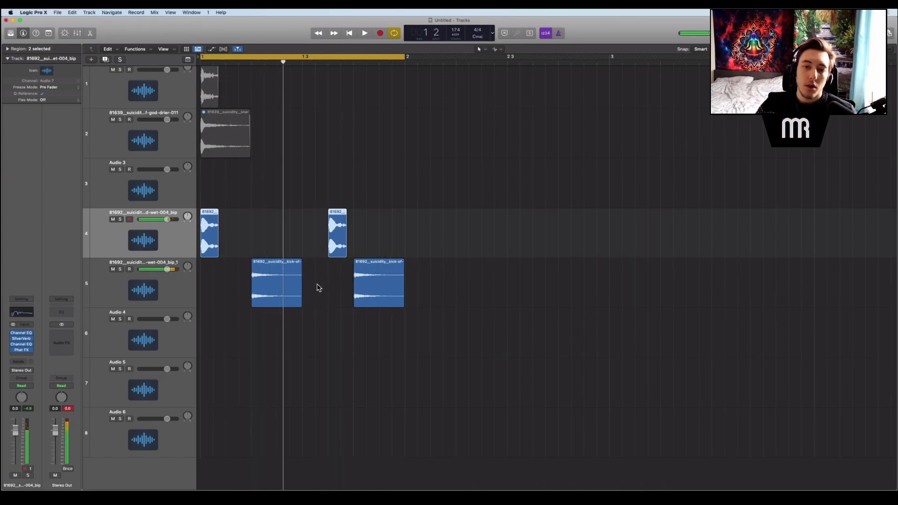
Step: Listen to the loop again and check the kick regions on tracks 5 and 4
left_click(187, 288)
key("space")
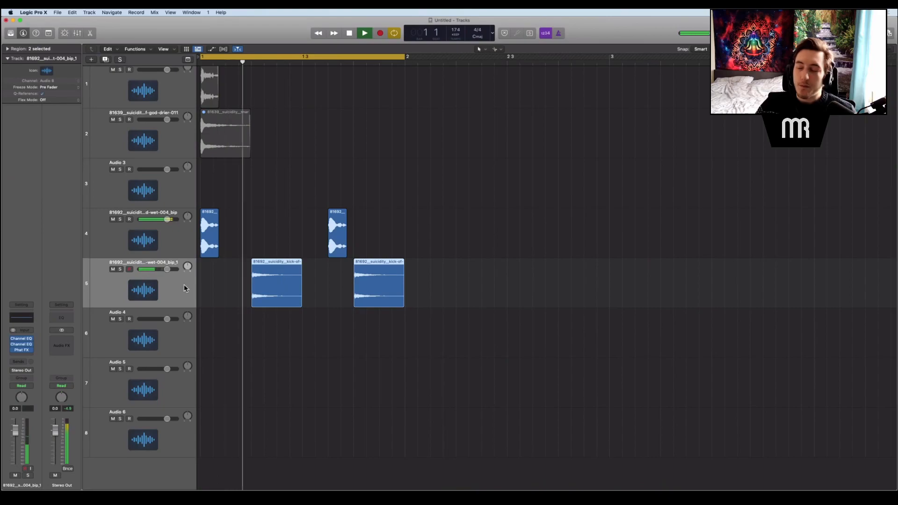
key("space")
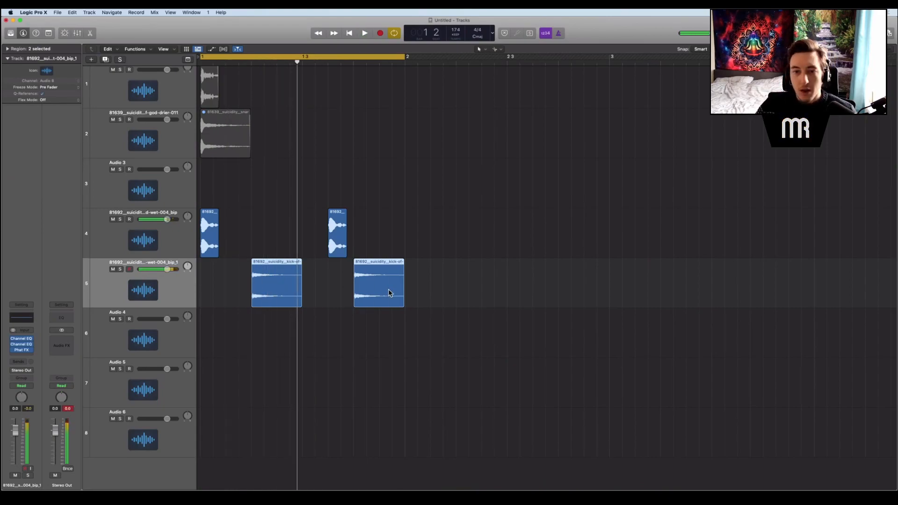
left_click(447, 287)
left_click_drag(445, 281, 228, 279)
left_click_drag(446, 233, 211, 236)
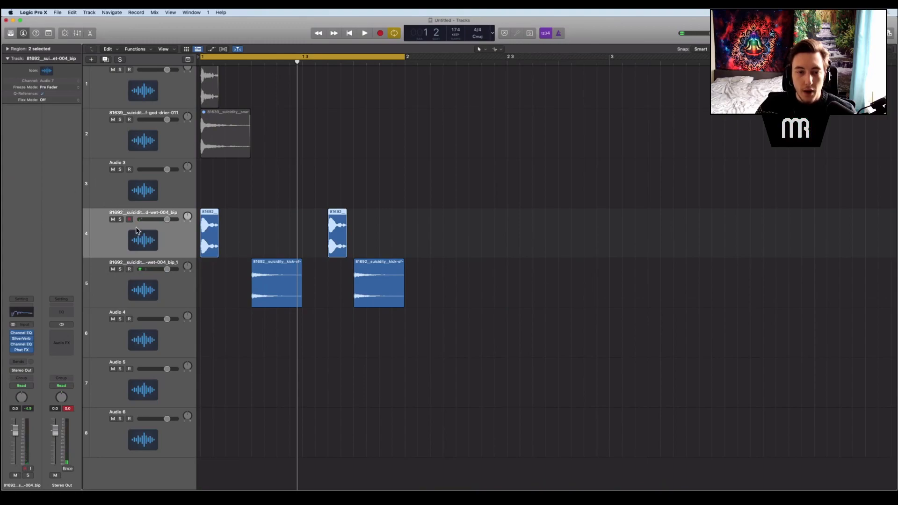
Step: Bounce the first kick region on track 4 in place to a new track, muting the source region
double_click(210, 231)
key("e")
right_click(214, 221)
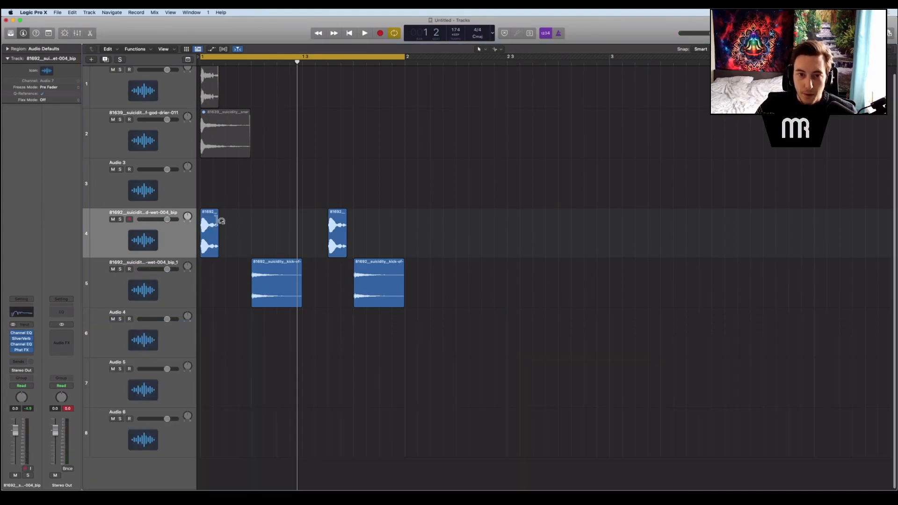
left_click(221, 224)
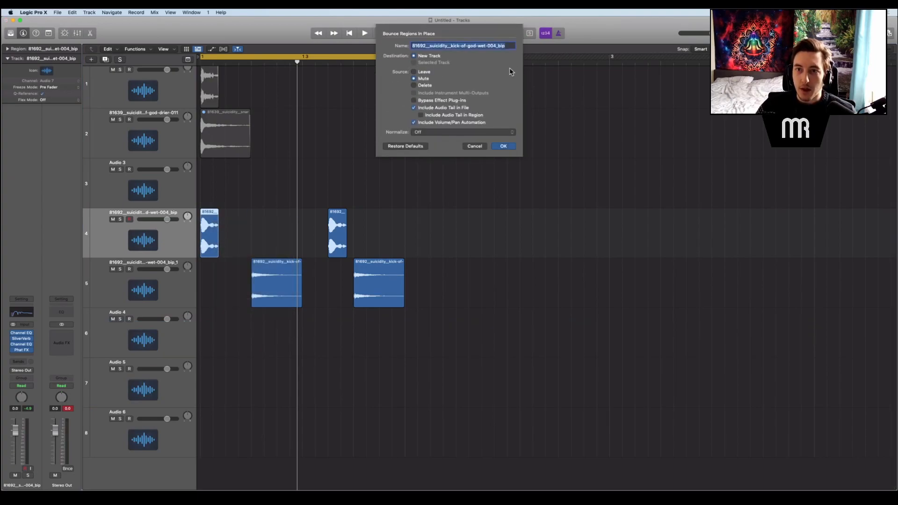
left_click(502, 146)
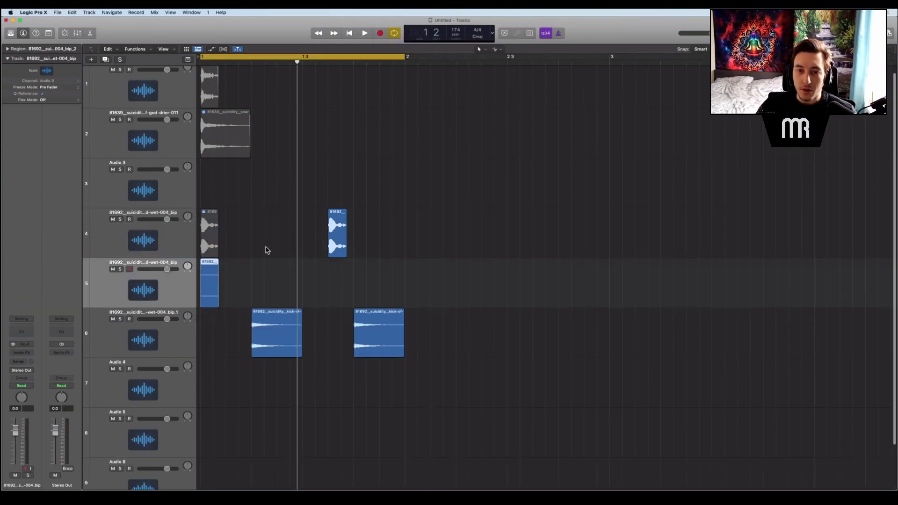
Step: Bounce the first kick region on track 6 in place to a new track
left_click(264, 326)
key("e")
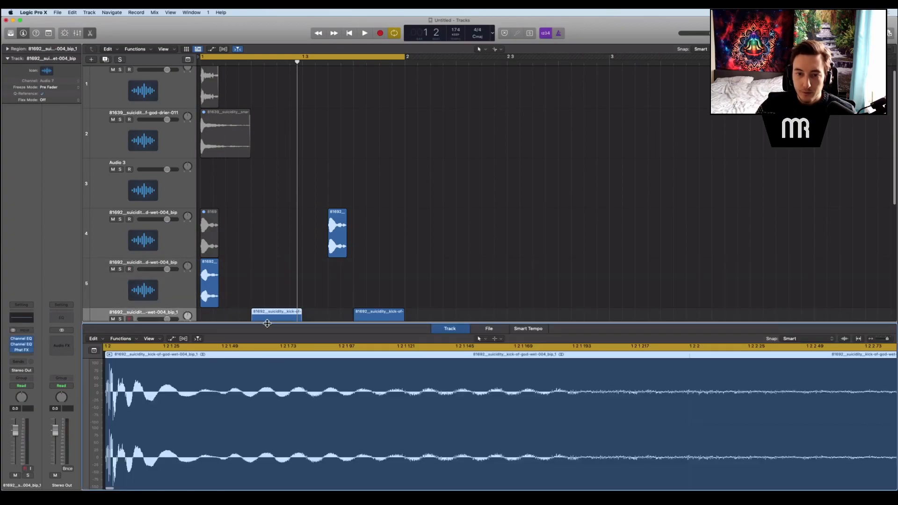
key("e")
right_click(272, 319)
left_click(273, 321)
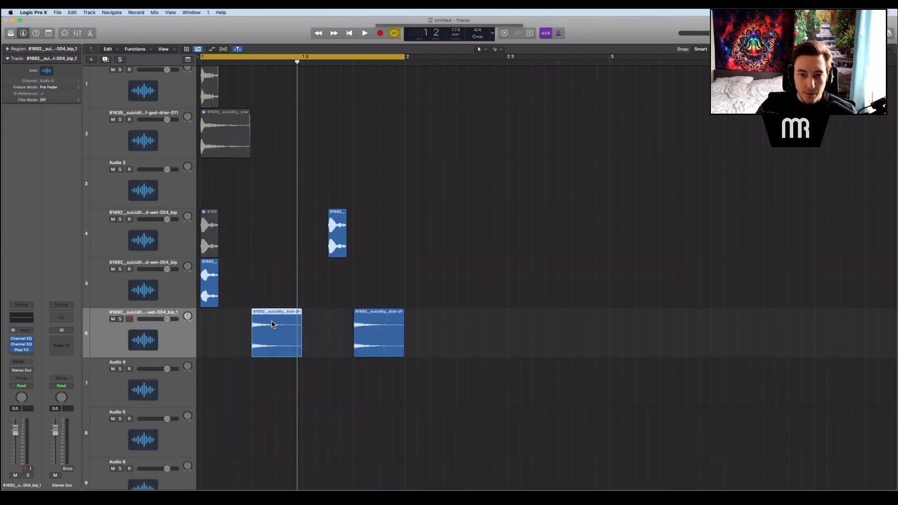
left_click(502, 146)
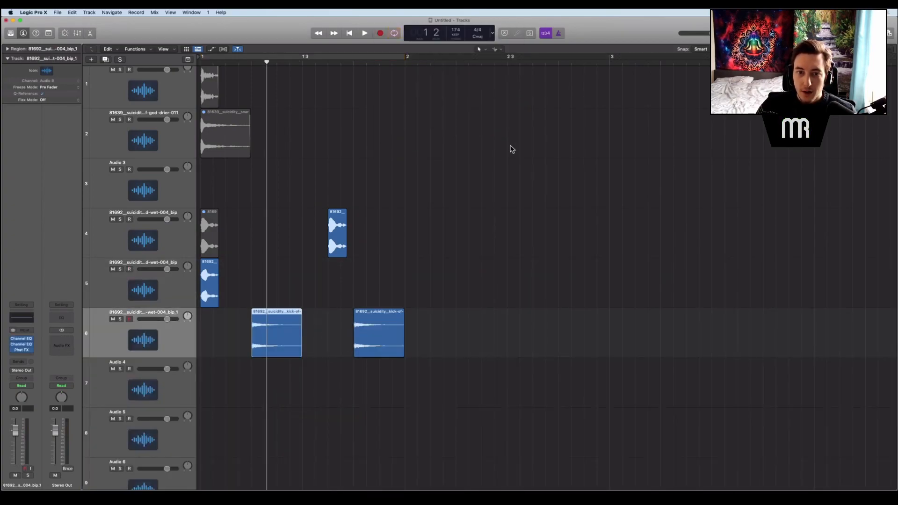
Step: Mute the remaining original kick copies and move the bounced track 4 kick's track below the second original kick track
scroll(350, 306, "down", 3)
left_click_drag(464, 127, 341, 271)
key("ctrl+m")
left_click_drag(175, 231, 182, 281)
scroll(273, 306, "down", 1)
Step: Copy the bounced kicks on tracks 6 and 7 to the second half of bar 1 and audition the loop
left_click_drag(365, 340, 197, 221)
left_click_drag(355, 301, 334, 244)
left_click_drag(428, 283, 378, 289)
left_click(470, 240)
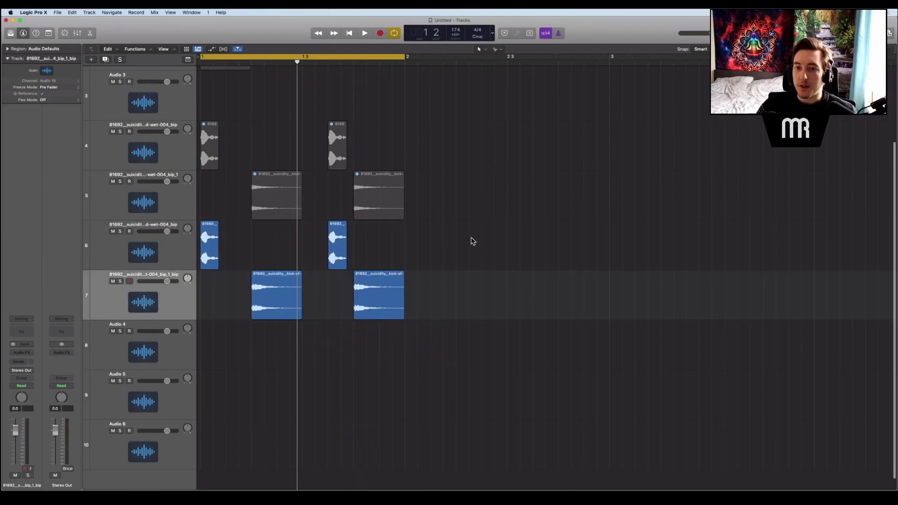
scroll(473, 241, "down", 1)
key("space")
key("space")
Step: Extend the ends of both bounced kick regions on track 6 slightly and listen to the result
left_click(445, 225)
left_click_drag(364, 213, 226, 253)
key("space")
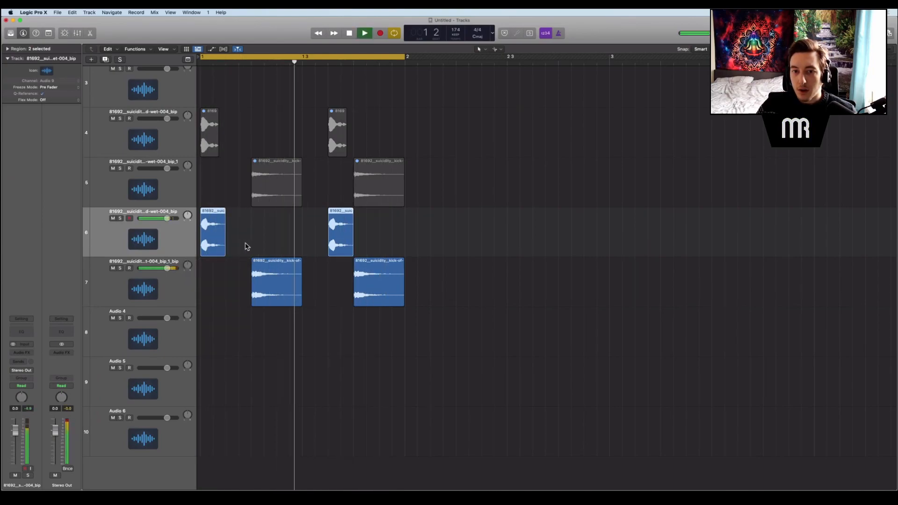
key("space")
Step: Set a fade-out of 2 on all four bounced kick regions on tracks 6 and 7 and audition them
left_click(7, 49)
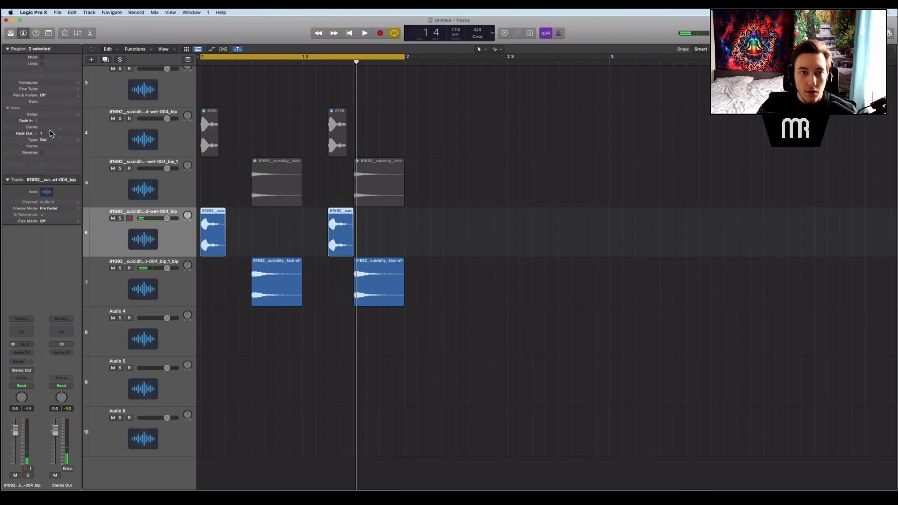
left_click_drag(600, 369, 197, 241)
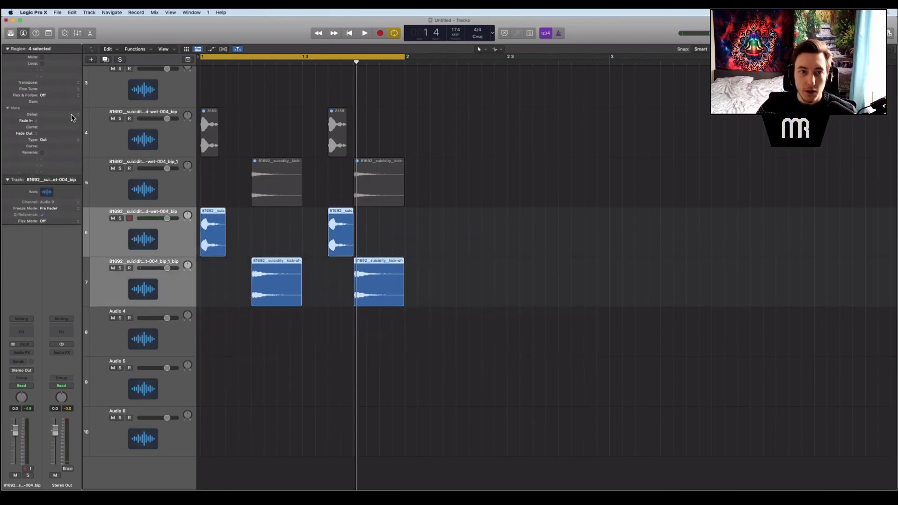
left_click_drag(47, 136, 46, 133)
key("space")
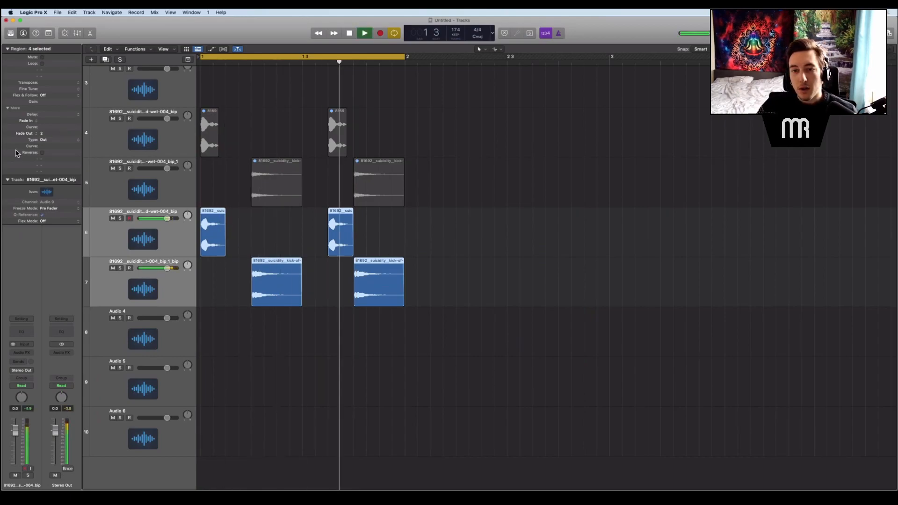
left_click(581, 249)
key("space")
Step: Move the four bounced kick regions on tracks 6 and 7 to bar 7
scroll(466, 252, "down", 5)
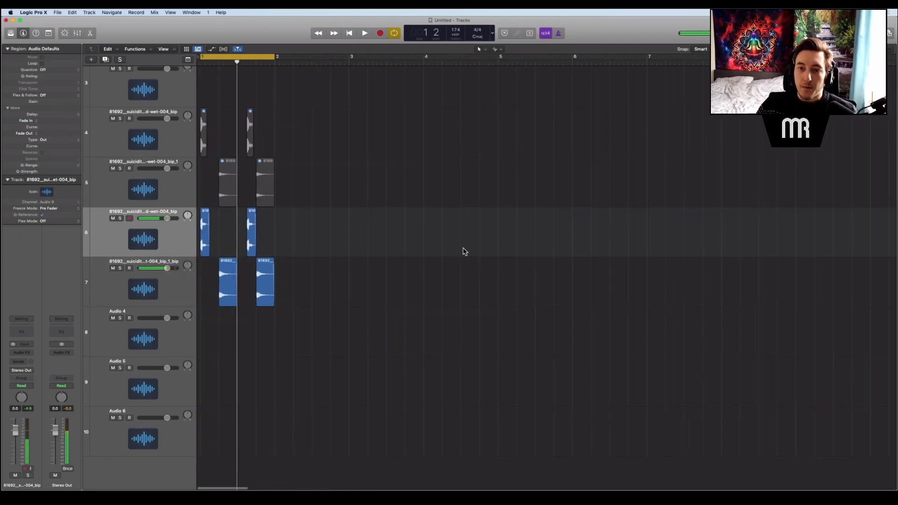
scroll(464, 252, "up", 1)
scroll(464, 252, "down", 4)
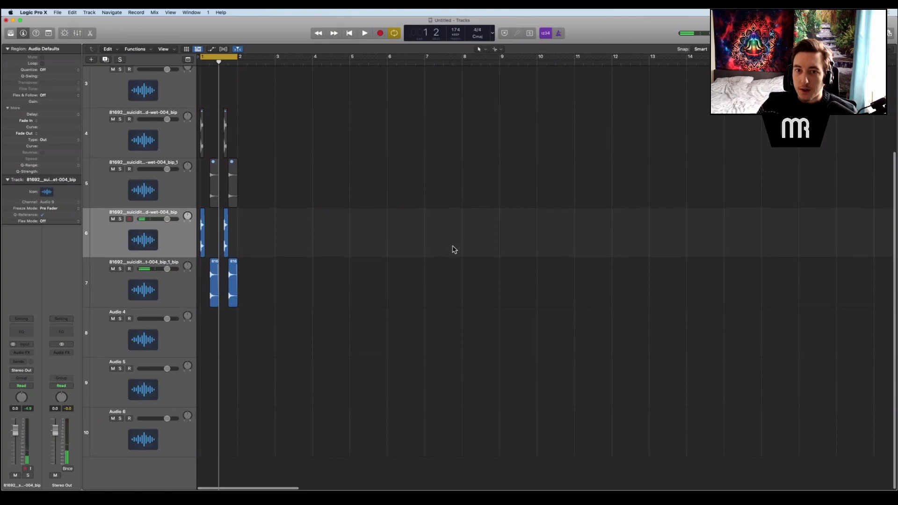
scroll(454, 250, "up", 3)
left_click_drag(281, 278, 146, 321)
left_click_drag(203, 254, 428, 256)
Step: Set the cycle range from bar 9 to bar 10 and audition the kicks on tracks 1 and 2
left_click_drag(512, 59, 538, 59)
key("space")
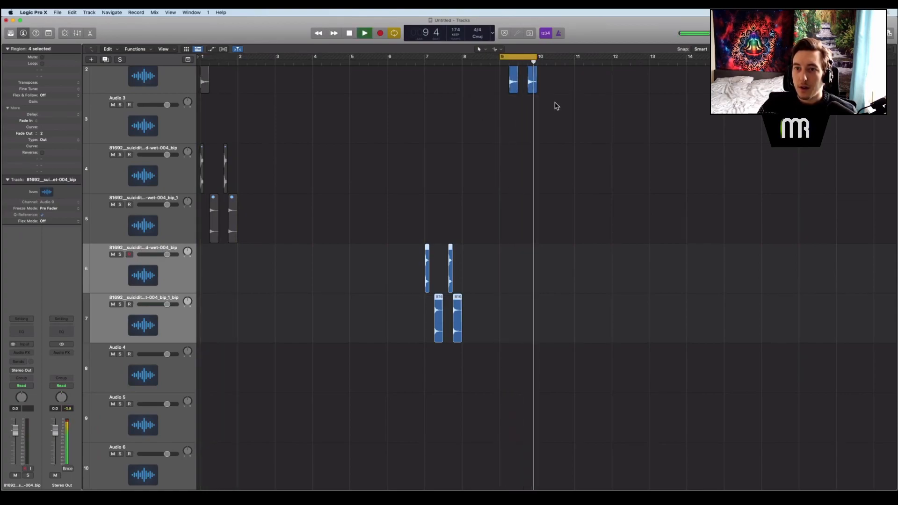
scroll(551, 117, "up", 3)
key("space")
Step: Bypass the effect plug-ins on kick tracks 2 and 1 and audition the kick pattern at bar 9
left_click(175, 148)
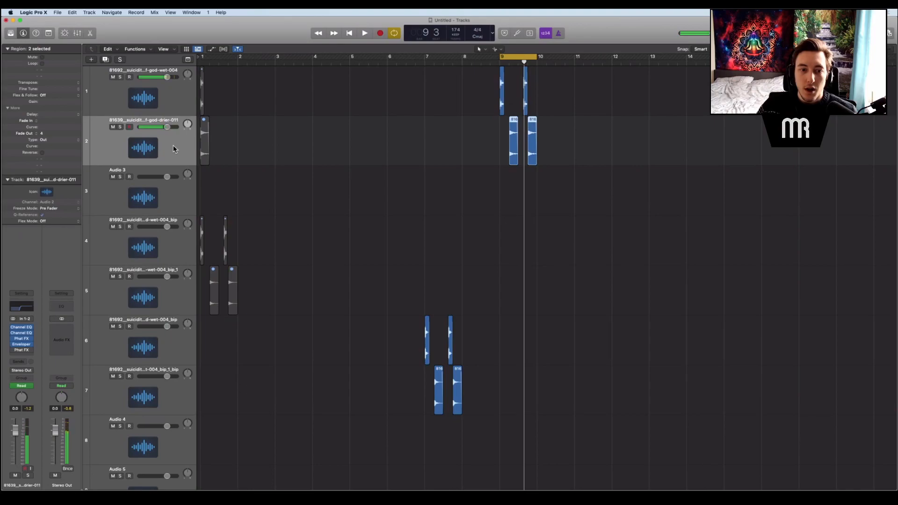
right_click(11, 344)
left_click(13, 343)
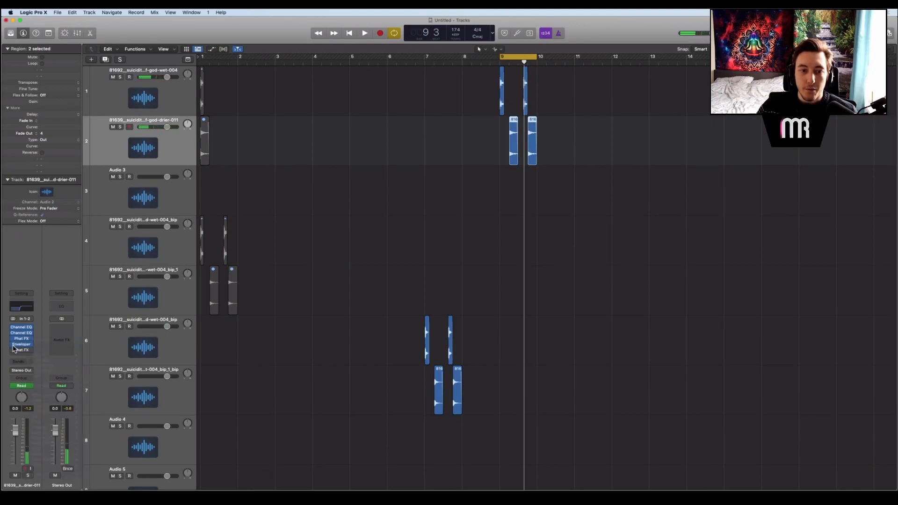
left_click(148, 92)
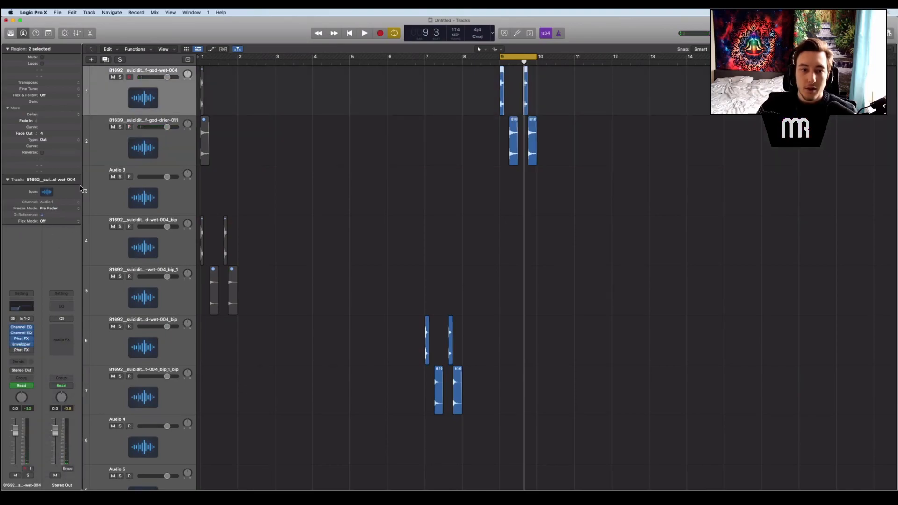
key("space")
scroll(627, 238, "up", 5)
scroll(627, 238, "down", 5)
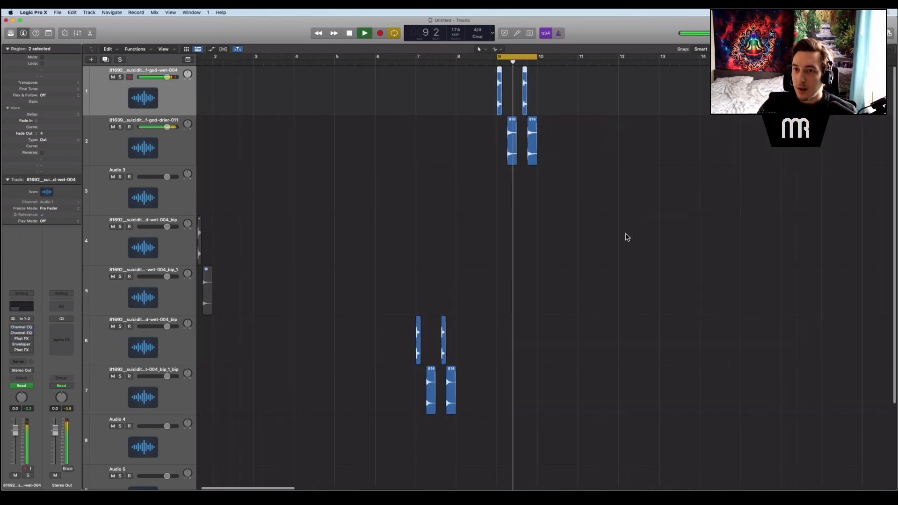
Step: Set the cycle range from bar 7 to bar 8 and audition the bounced kicks on tracks 6 and 7
key("space")
left_click_drag(419, 58, 457, 58)
key("space")
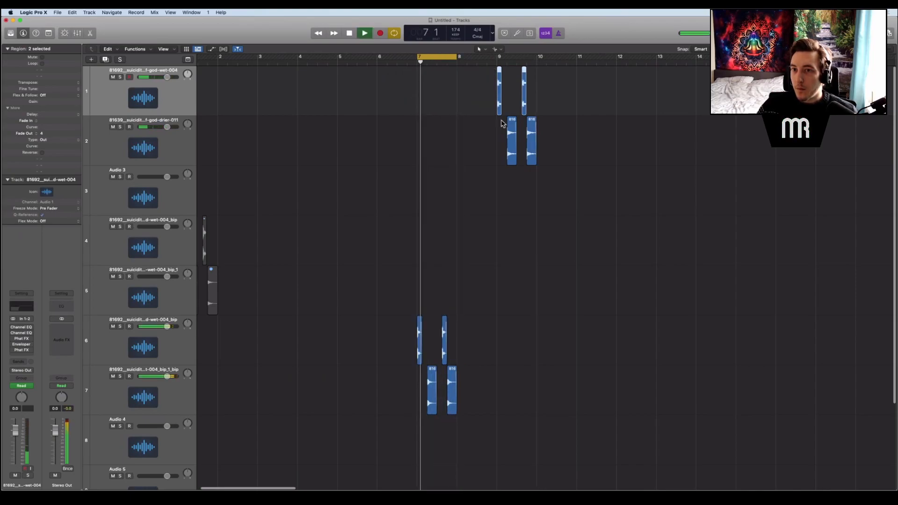
key("space")
scroll(468, 253, "down", 1)
scroll(468, 254, "down", 2)
scroll(463, 254, "up", 5)
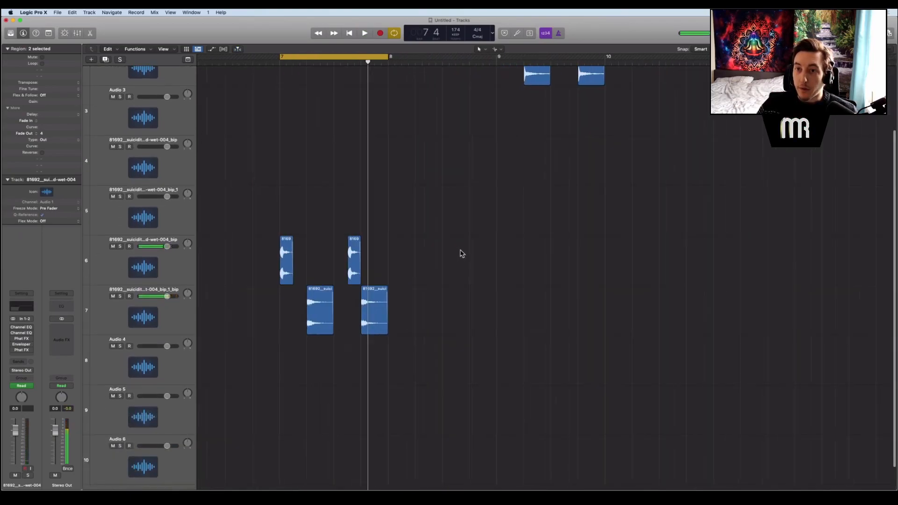
scroll(377, 248, "left", 3)
key("space")
key("space")
key("space")
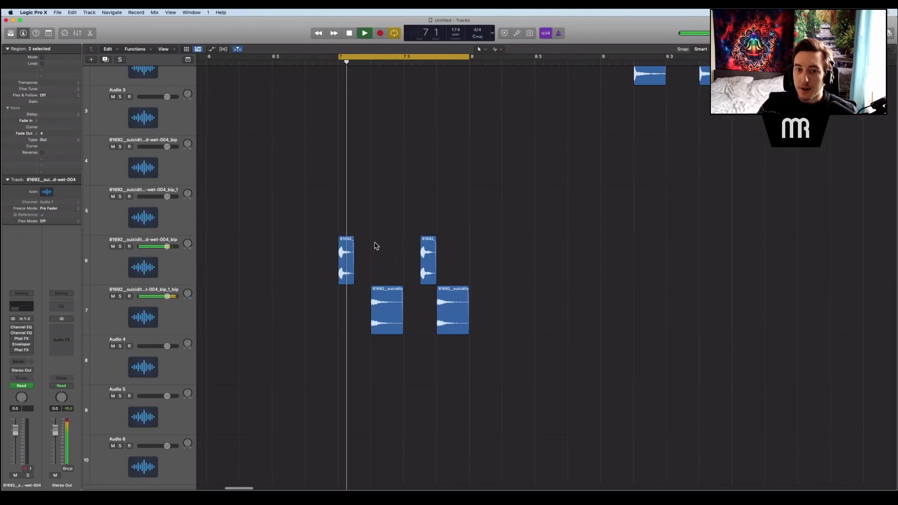
Step: Try to transpose the two kick regions on track 6 and audition the pattern
left_click(190, 270)
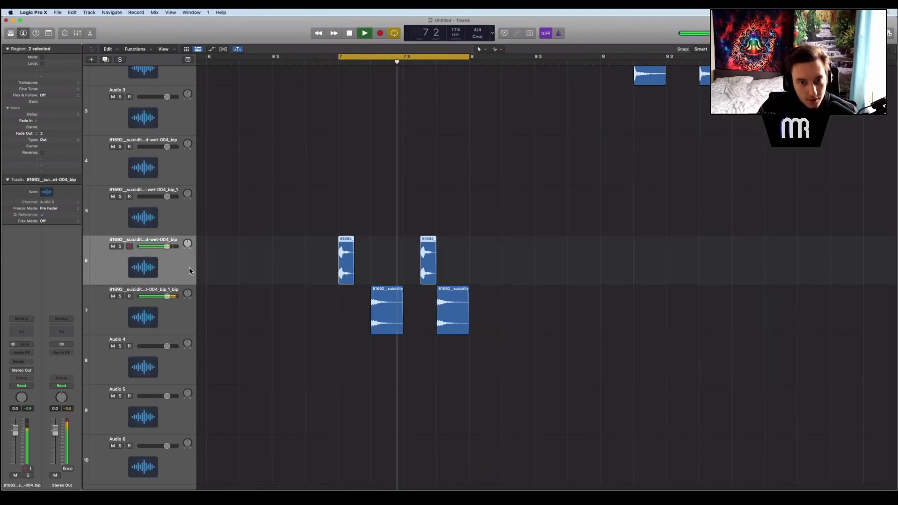
key("space")
left_click_drag(320, 221, 468, 262)
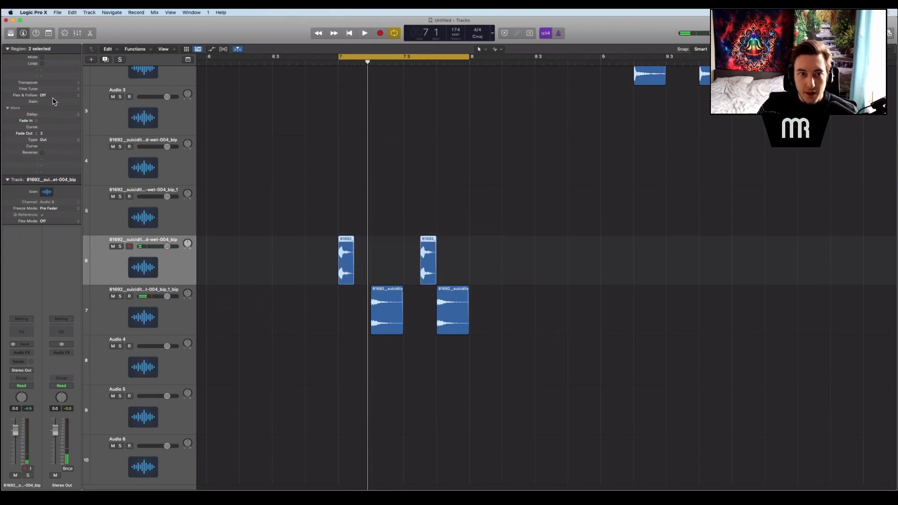
left_click_drag(50, 82, 50, 84)
key("space")
key("space")
key("space")
key("space")
key("space")
key("space")
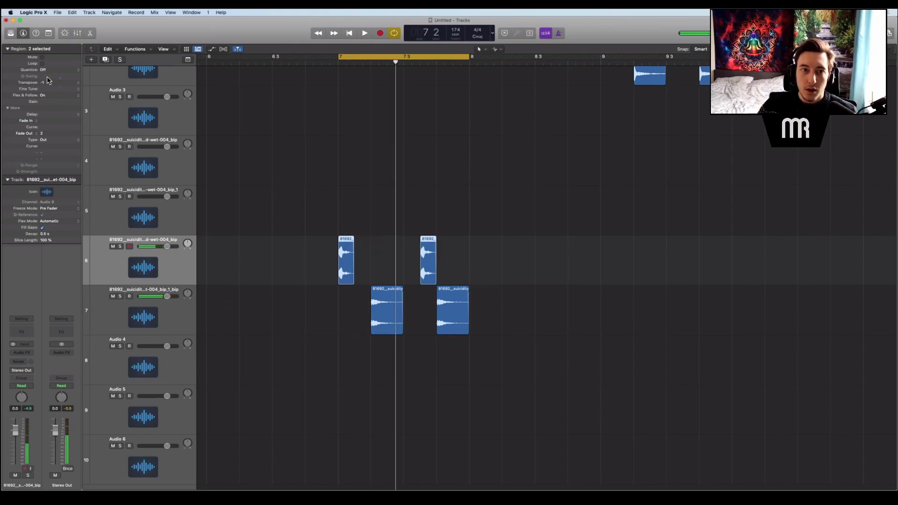
key("space")
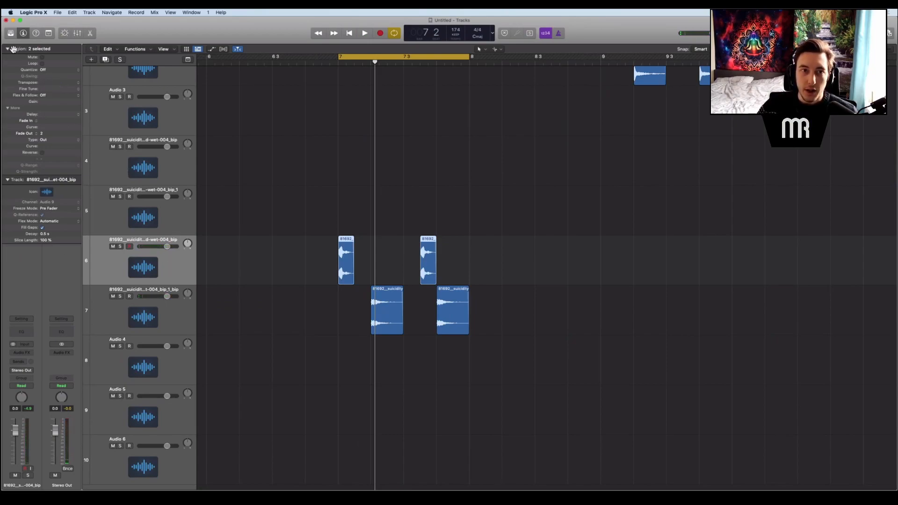
Step: Show the track flex controls and set track 6's flex mode to Flex Time - Speed (FX)
left_click(12, 48)
key("super+f")
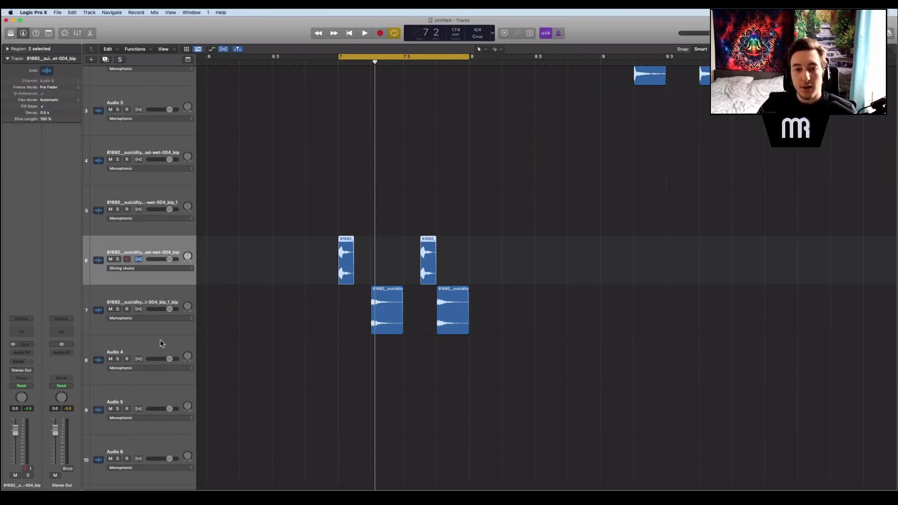
left_click(139, 260)
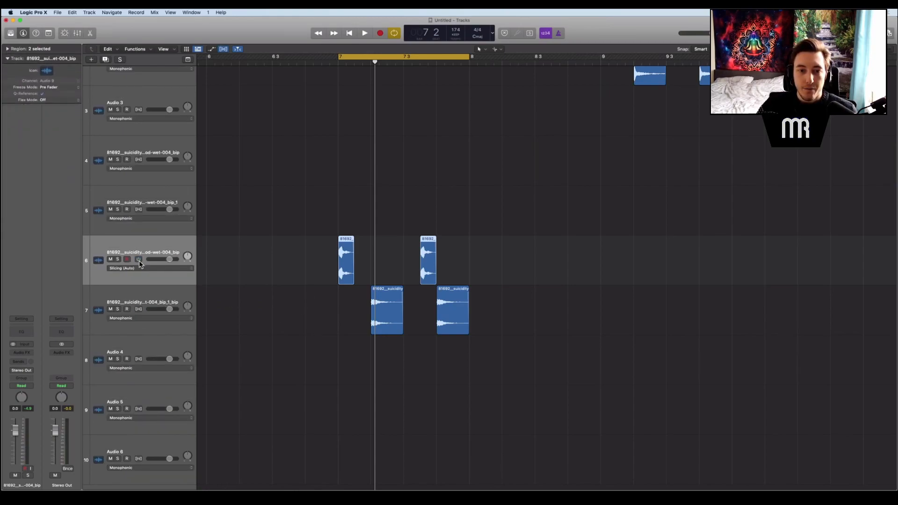
left_click(140, 268)
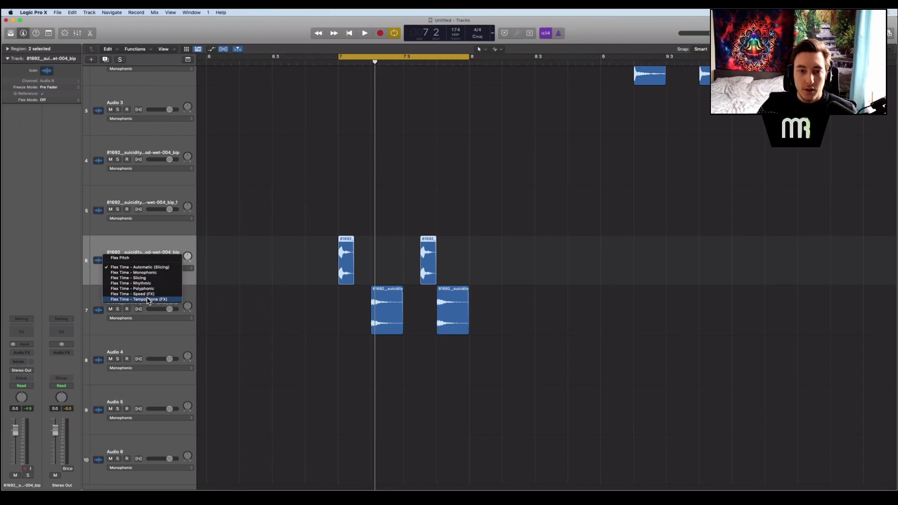
left_click(132, 294)
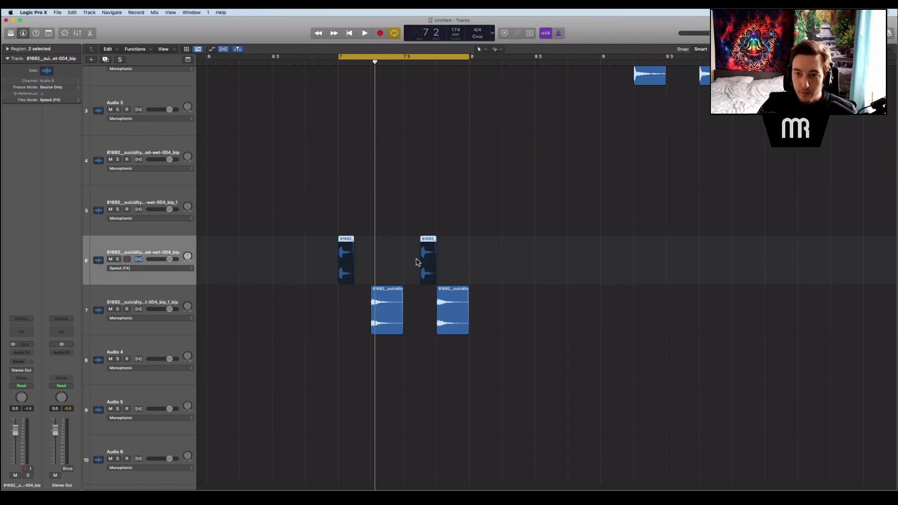
Step: Time-stretch both kick regions on track 6 to about 0.6 of a beat each and audition them
left_click_drag(353, 253, 360, 252)
key("space")
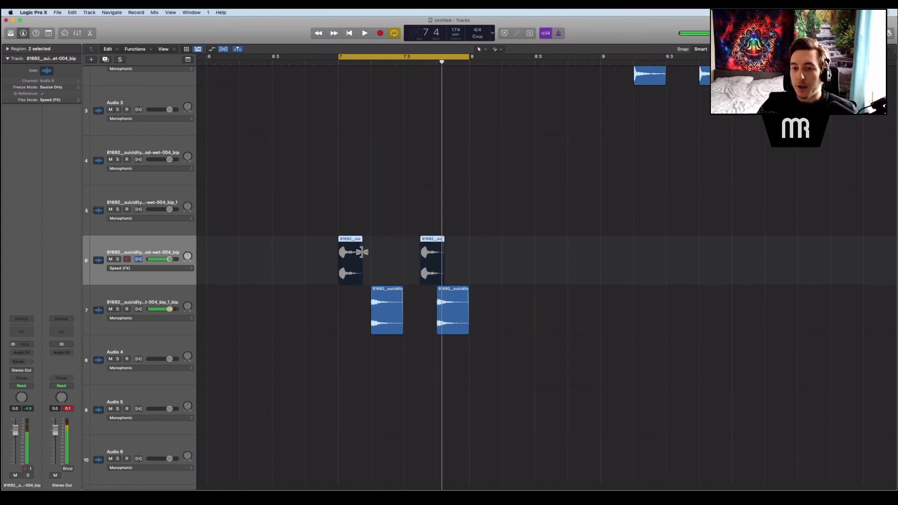
scroll(364, 256, "up", 5)
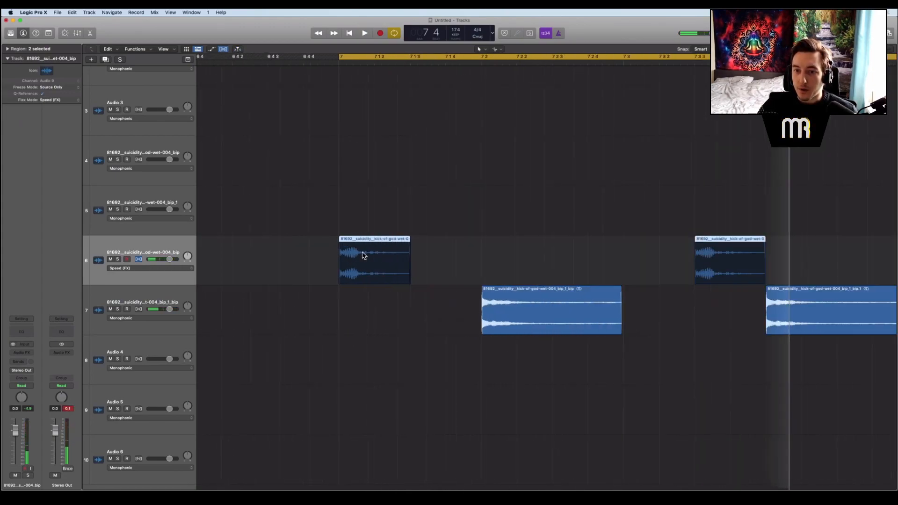
scroll(380, 252, "right", 2)
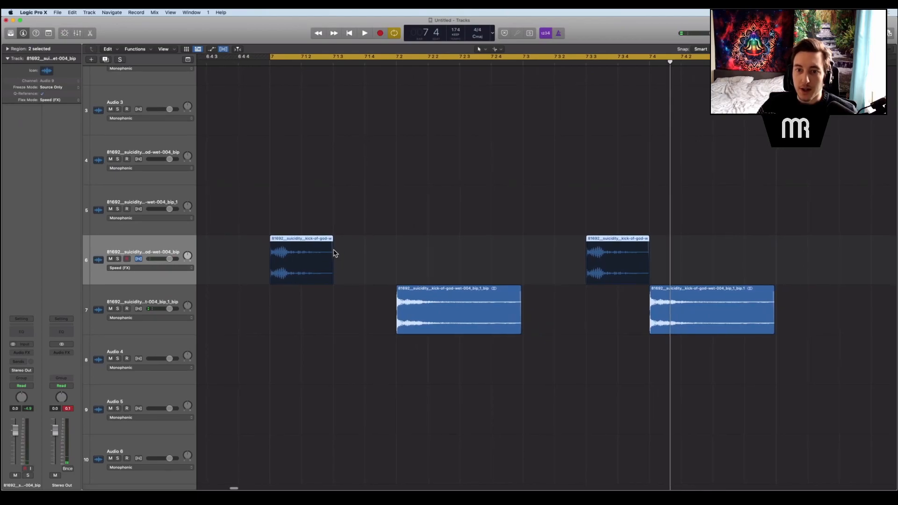
left_click_drag(330, 249, 344, 249)
key("space")
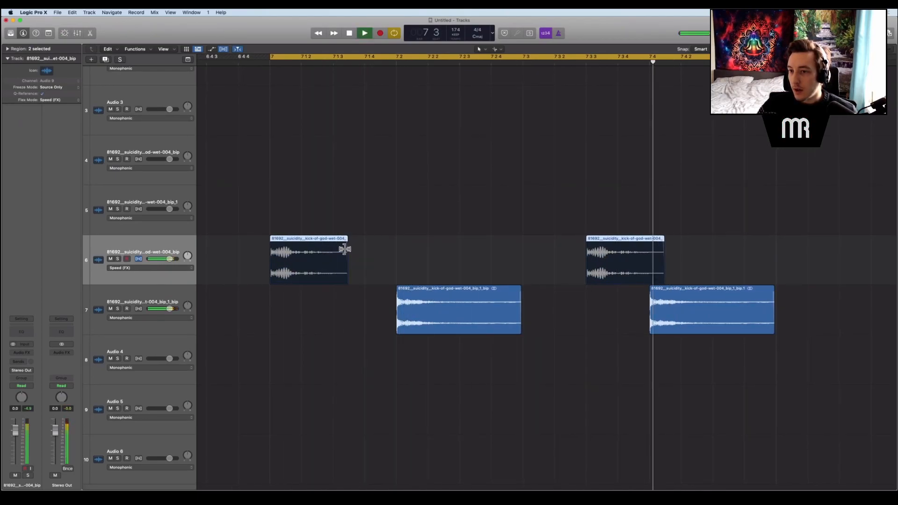
key("space")
Step: Set track 7's flex mode to Flex Time - Speed (FX)
scroll(298, 263, "right", 3)
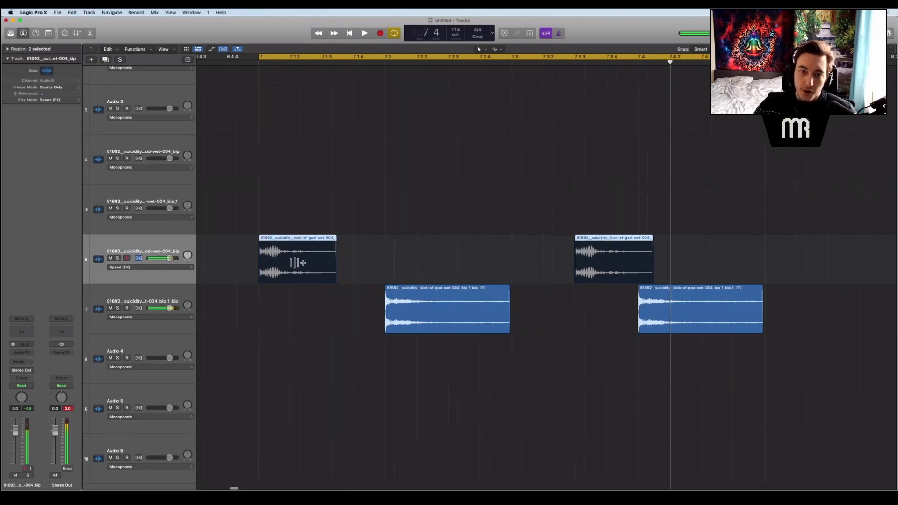
left_click(141, 305)
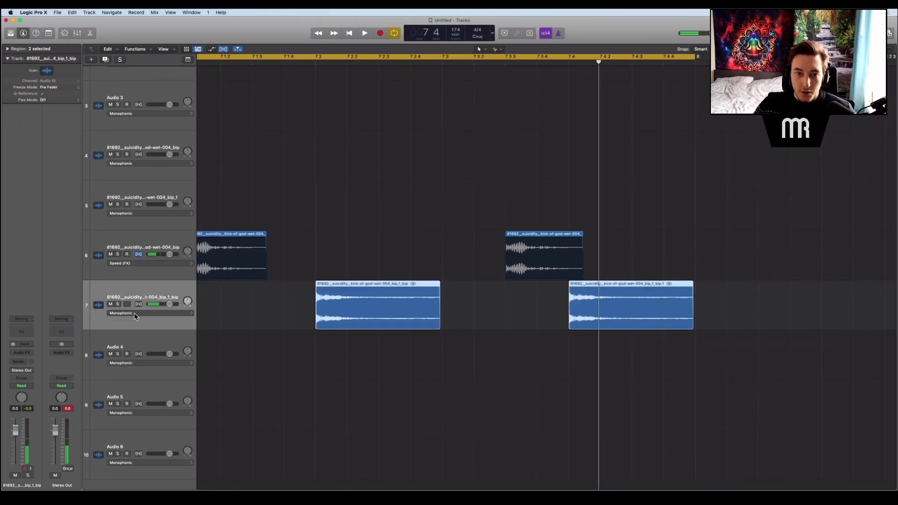
left_click(135, 314)
left_click(140, 333)
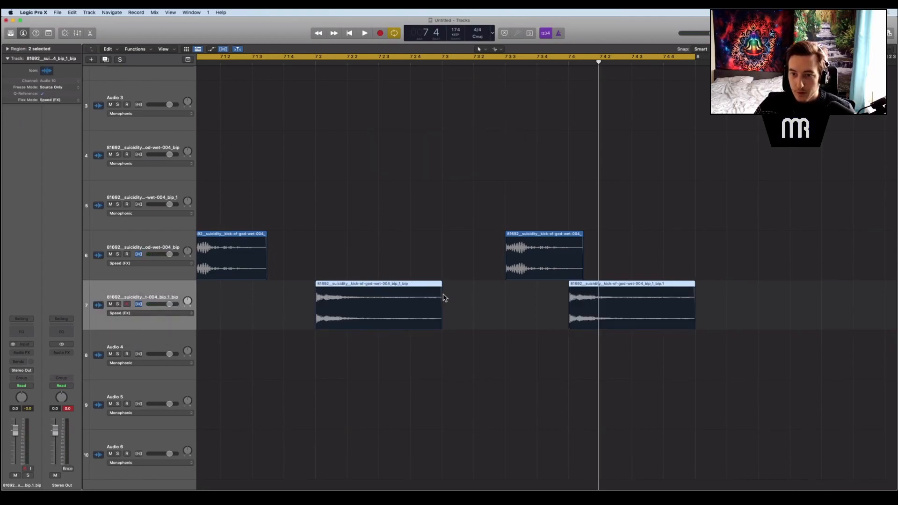
Step: Time-stretch both kick regions on track 7 to slightly over one beat each and audition the pattern
left_click_drag(440, 296, 452, 296)
key("space")
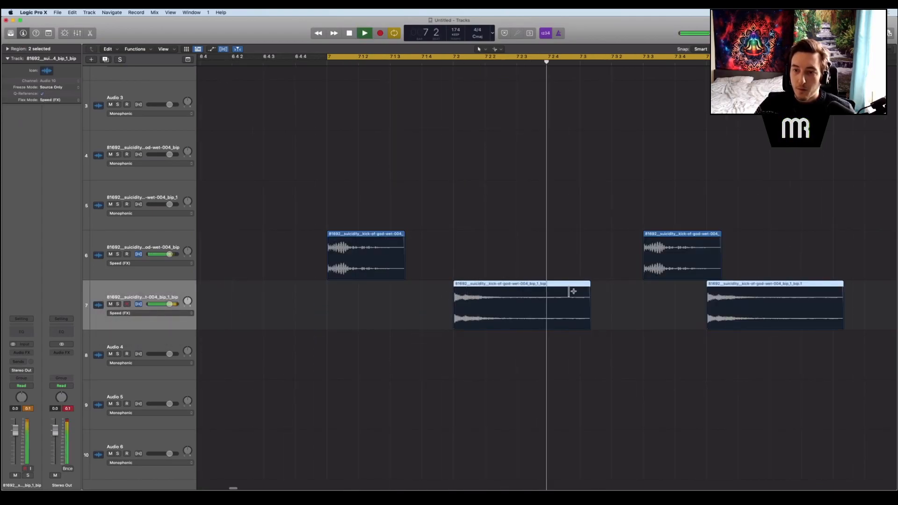
key("space")
left_click_drag(588, 295, 582, 297)
key("space")
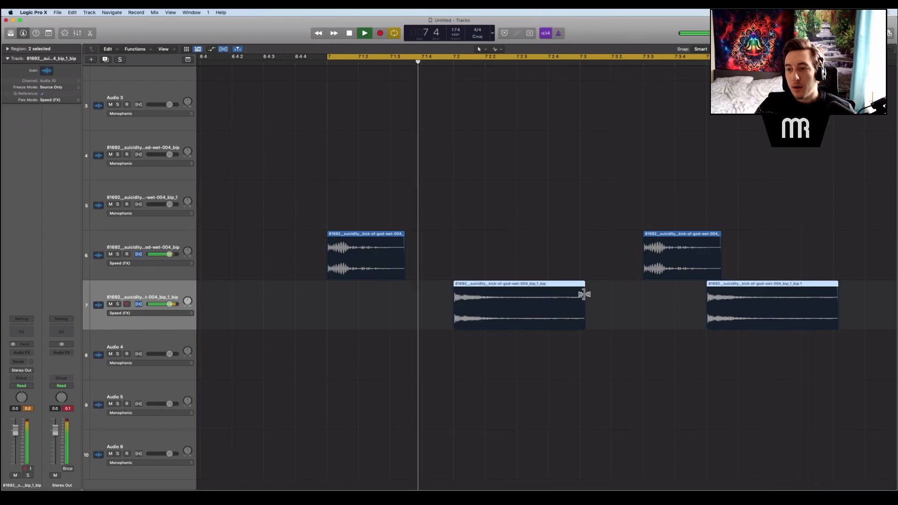
scroll(584, 295, "down", 2)
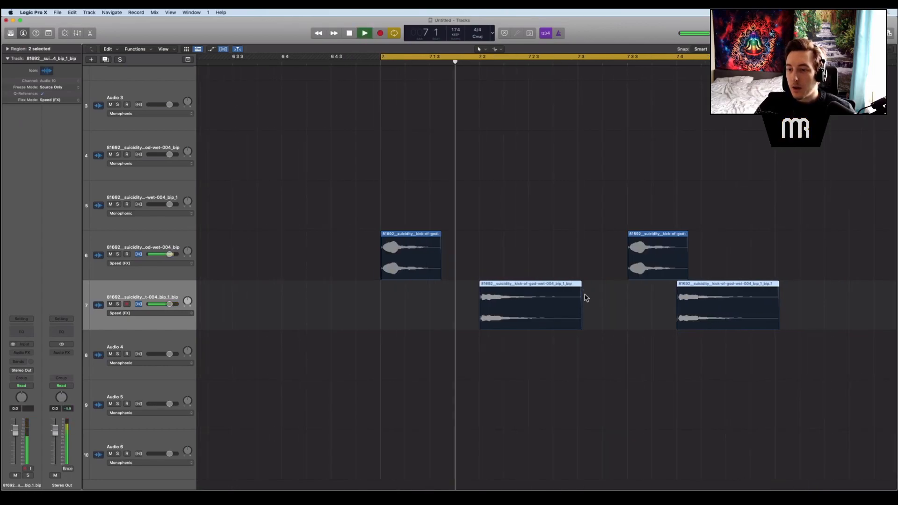
key("space")
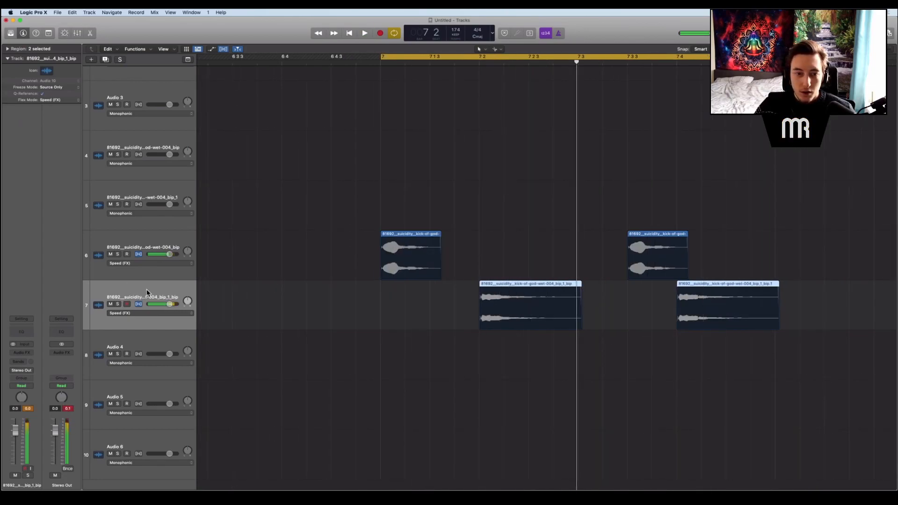
key("space")
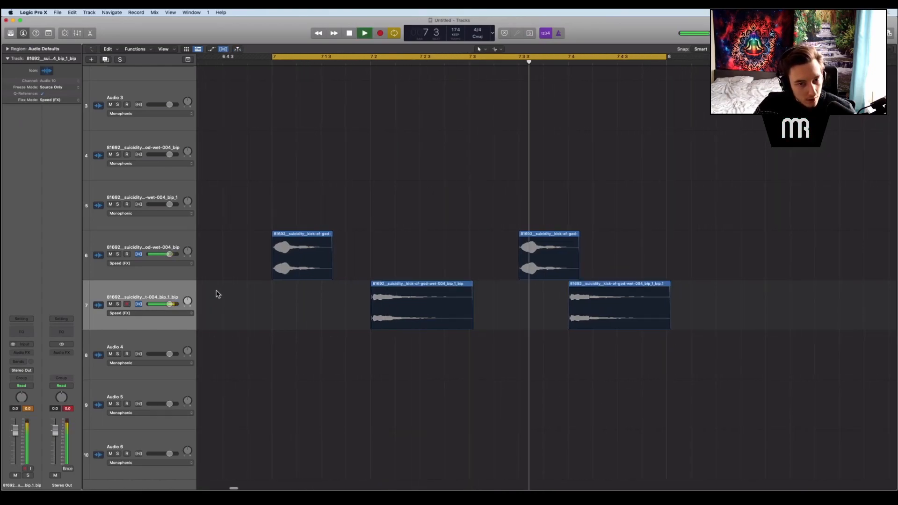
key("space")
Step: Add two Channel EQs and Phat FX to kick track 7 and audition the result
left_click(136, 289)
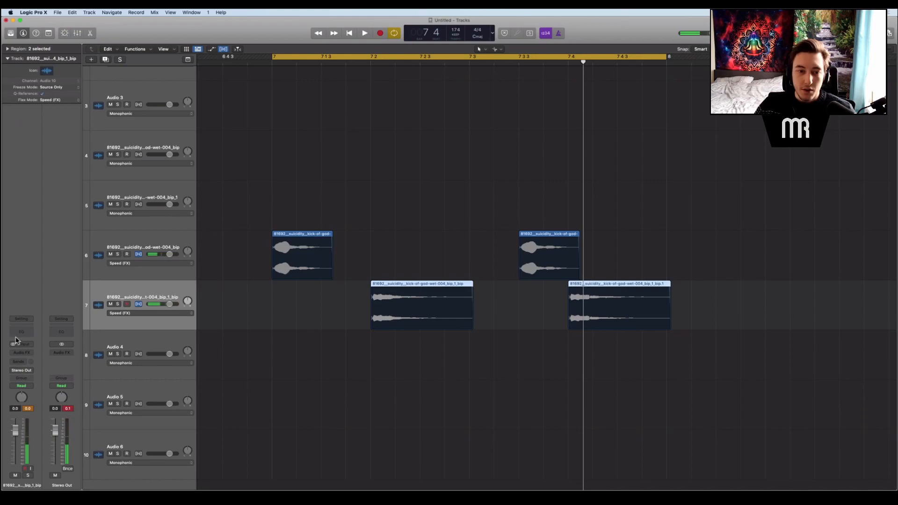
key("space")
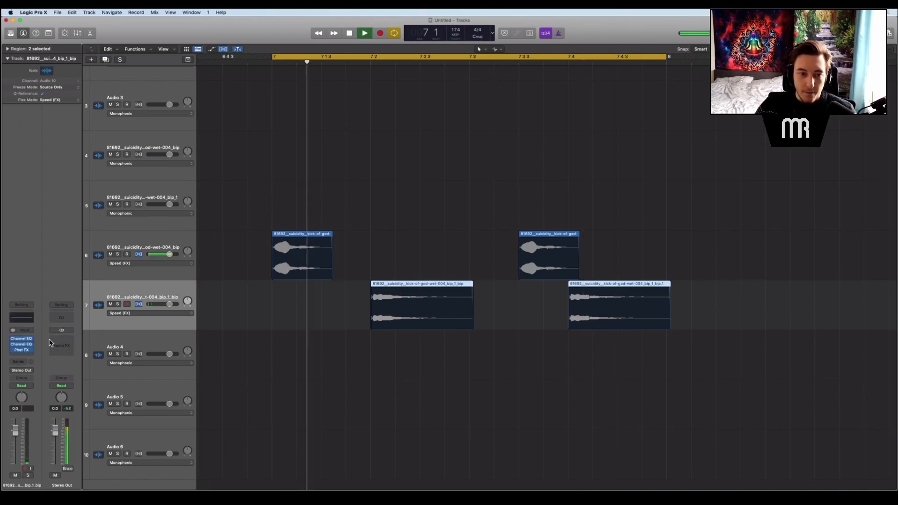
key("space")
Step: In track 7's first Channel EQ, cut about -9.7 dB near 268 Hz with a Q of 2.50 during playback
left_click(23, 345)
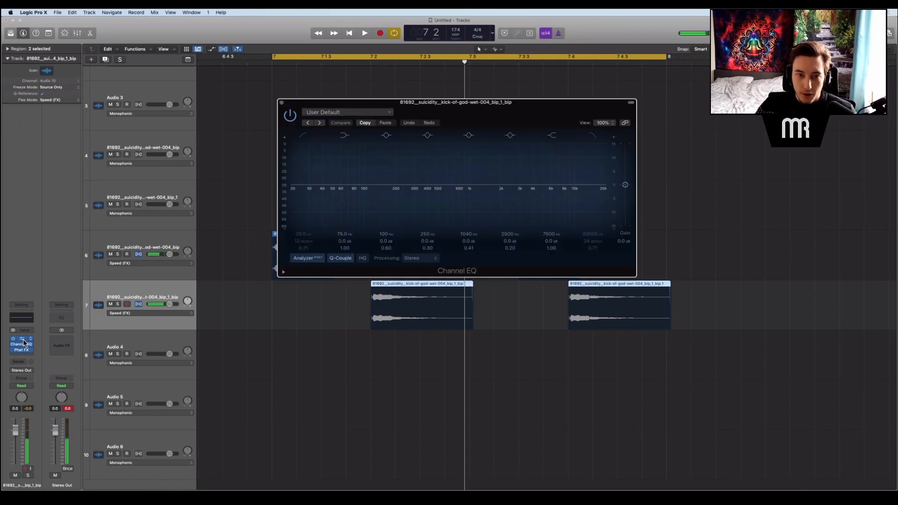
left_click(23, 345)
left_click(21, 346)
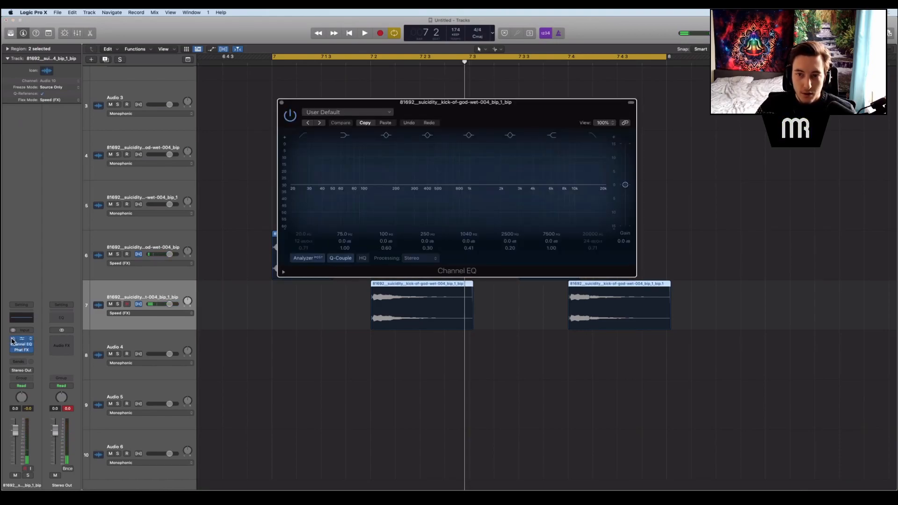
key("space")
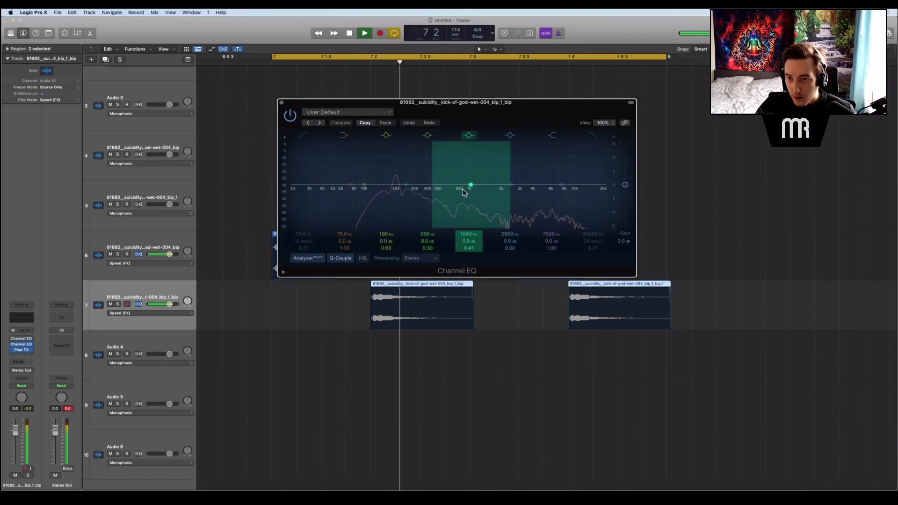
left_click_drag(467, 186, 417, 218)
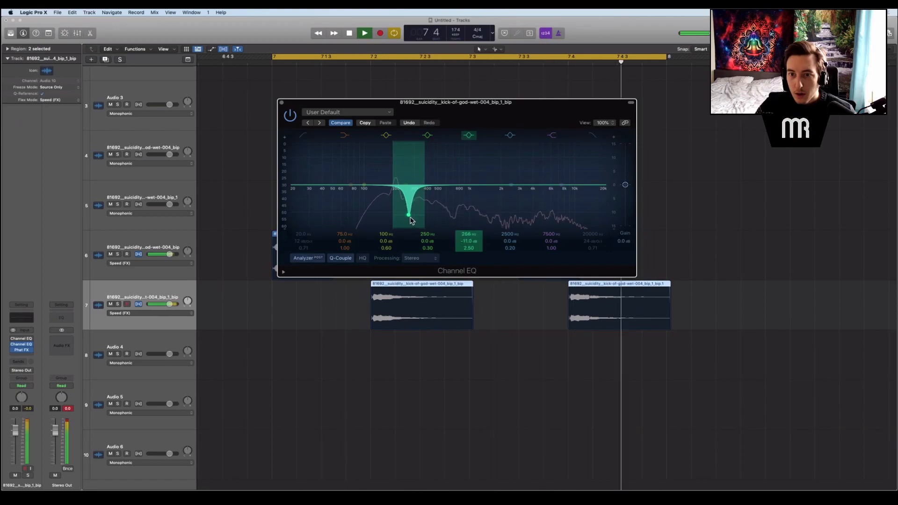
left_click_drag(410, 219, 411, 217)
key("space")
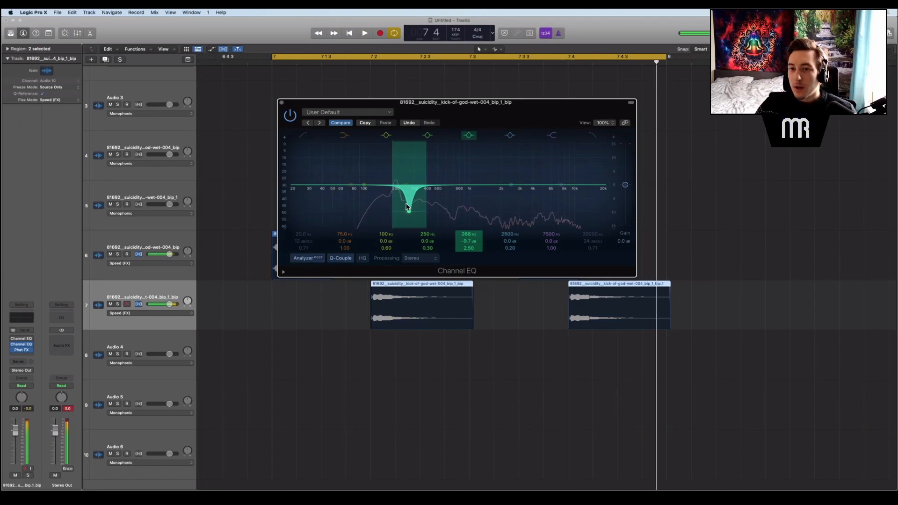
Step: Compare the kicks with track 7's EQ bypassed and active, and fine-tune the cut to about 264 Hz and -9.4 dB
key("space")
left_click(290, 116)
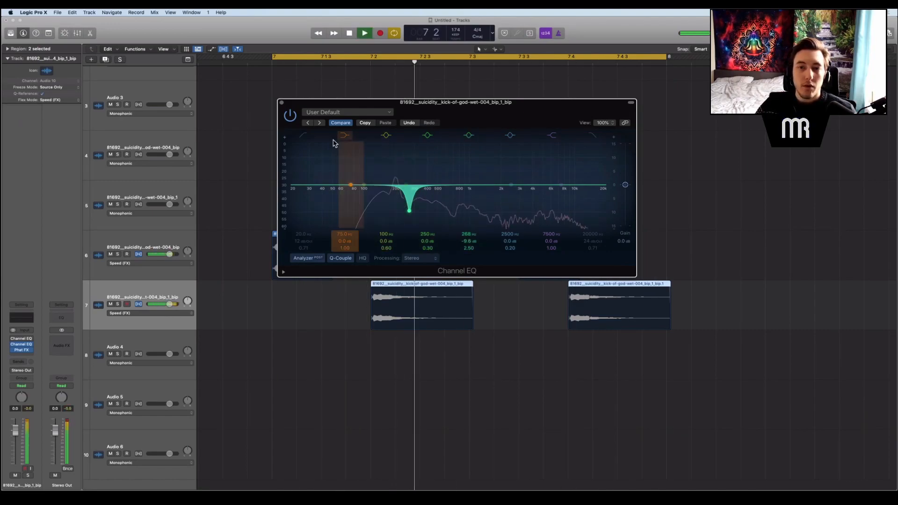
left_click(290, 115)
key("space")
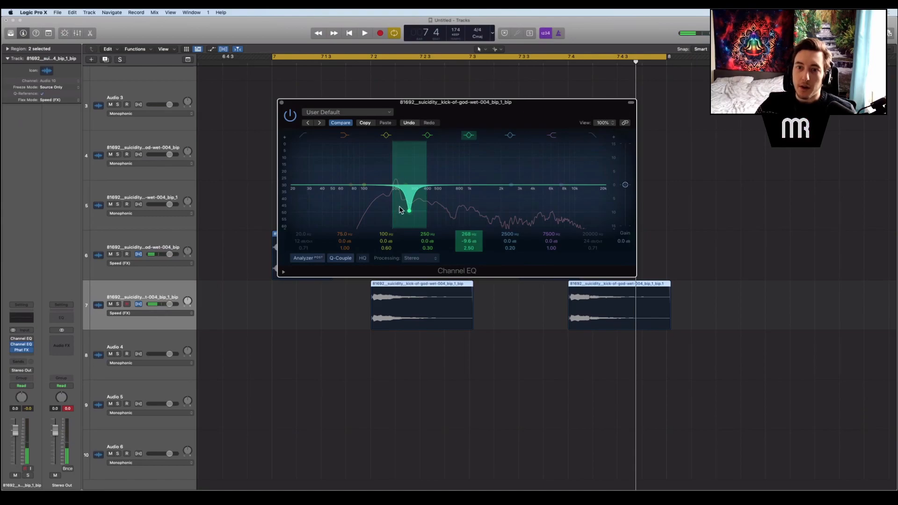
key("space")
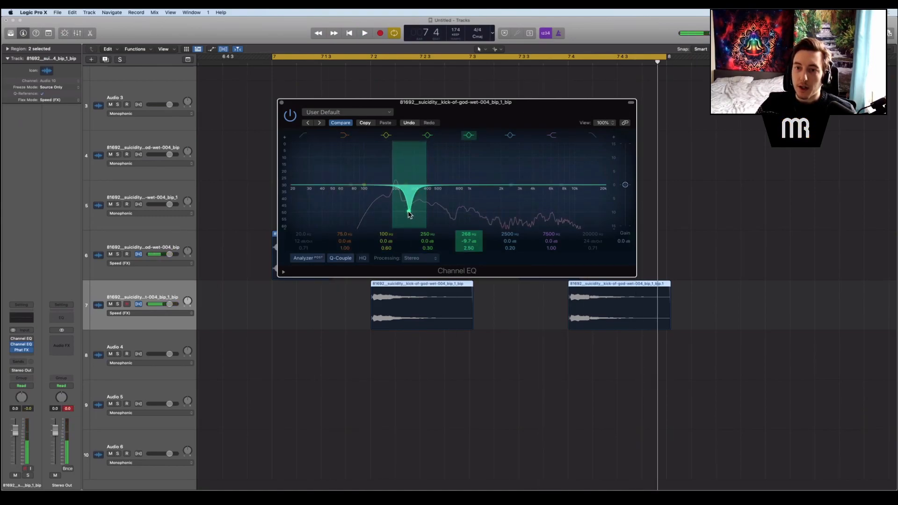
left_click(288, 114)
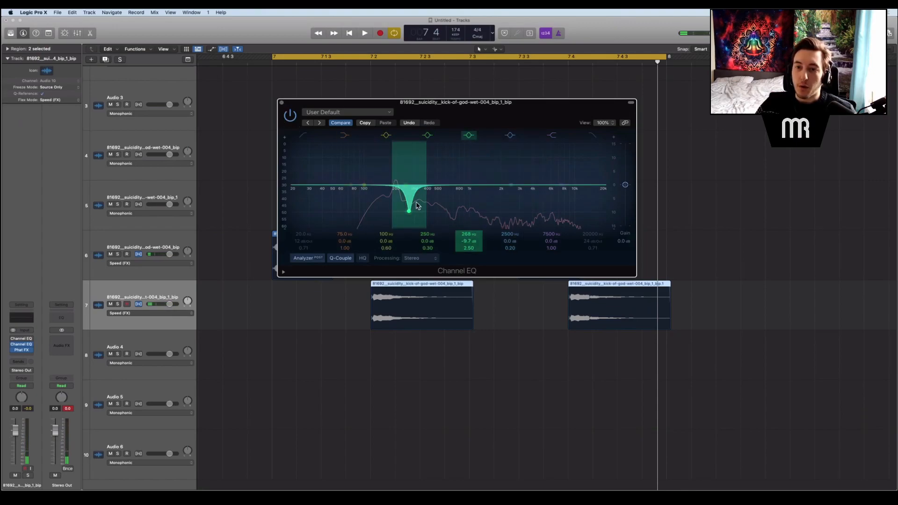
key("space")
key("space")
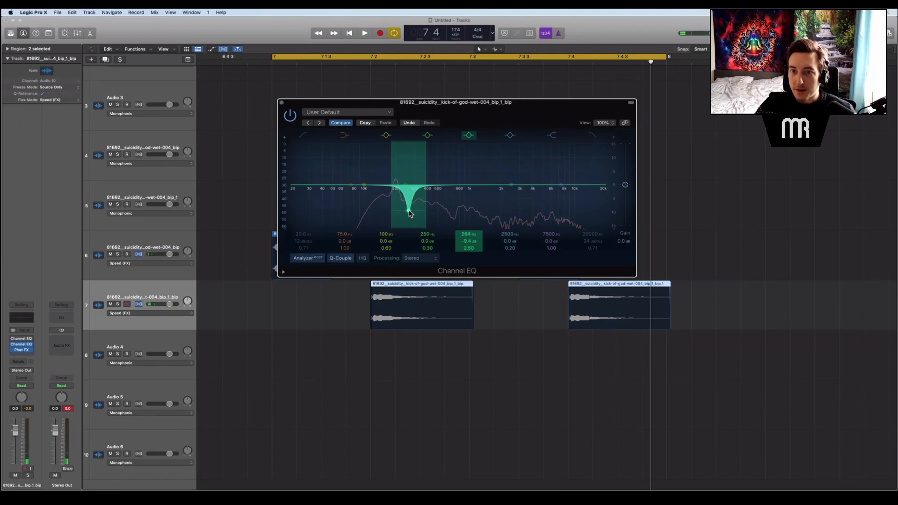
Step: Close track 7's Channel EQ, hide the Flex view and audition the kick loop
left_click(282, 102)
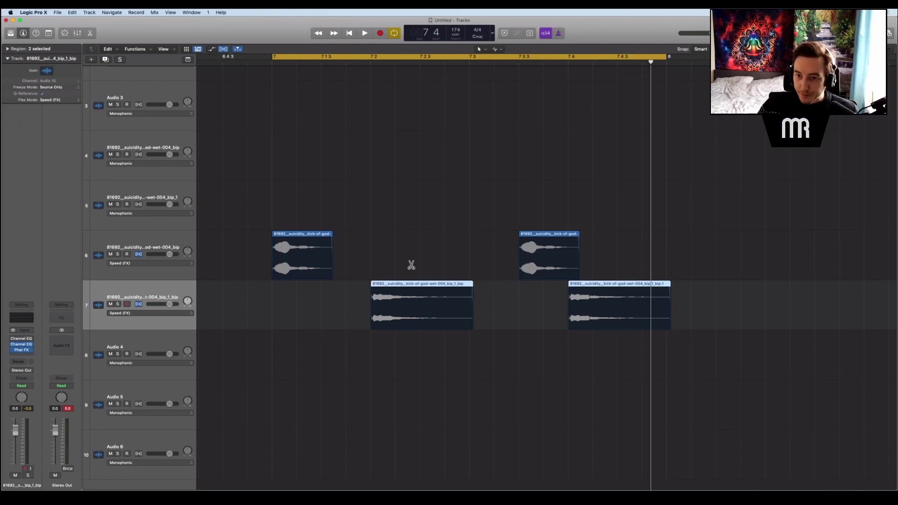
key("super+f")
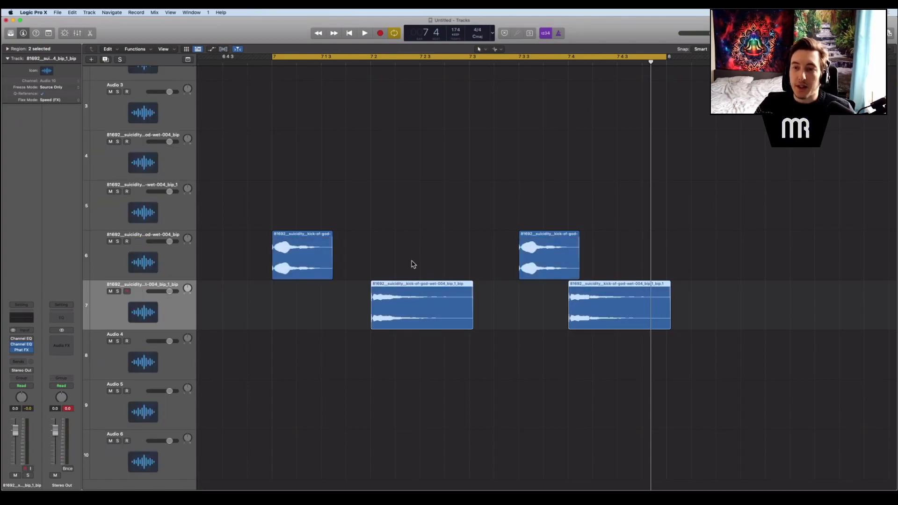
scroll(412, 262, "down", 1)
key("space")
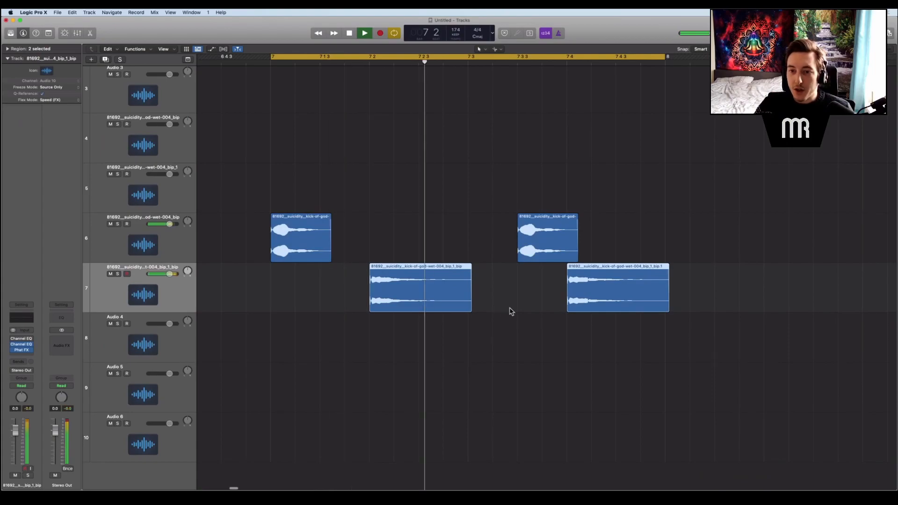
key("space")
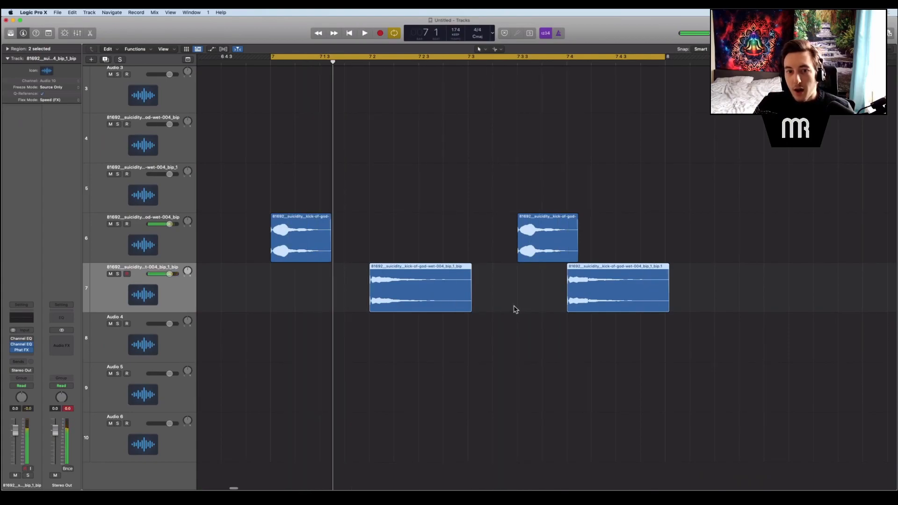
Step: Lower kick track 7's volume to about -1.8 dB and audition the balance against track 6
left_click(161, 248)
left_click(162, 293)
left_click_drag(167, 274, 164, 274)
key("space")
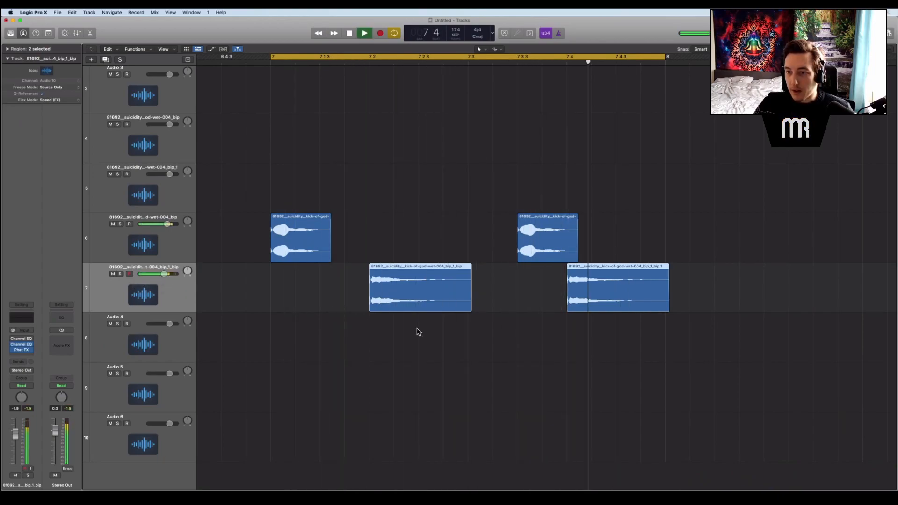
key("space")
key("super+Left")
key("super+Left")
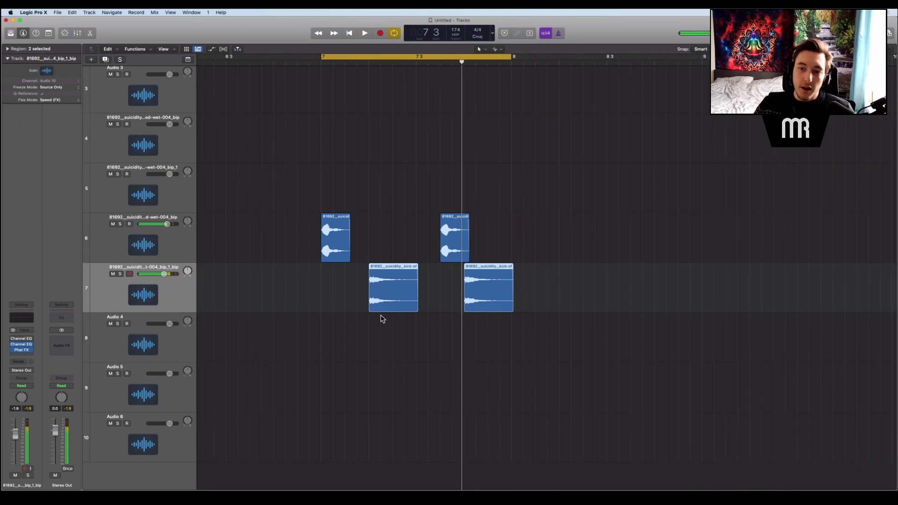
scroll(365, 319, "down", 1)
left_click_drag(292, 200, 624, 383)
left_click_drag(244, 215, 579, 368)
left_click(578, 367)
scroll(497, 347, "down", 1)
scroll(468, 344, "right", 2)
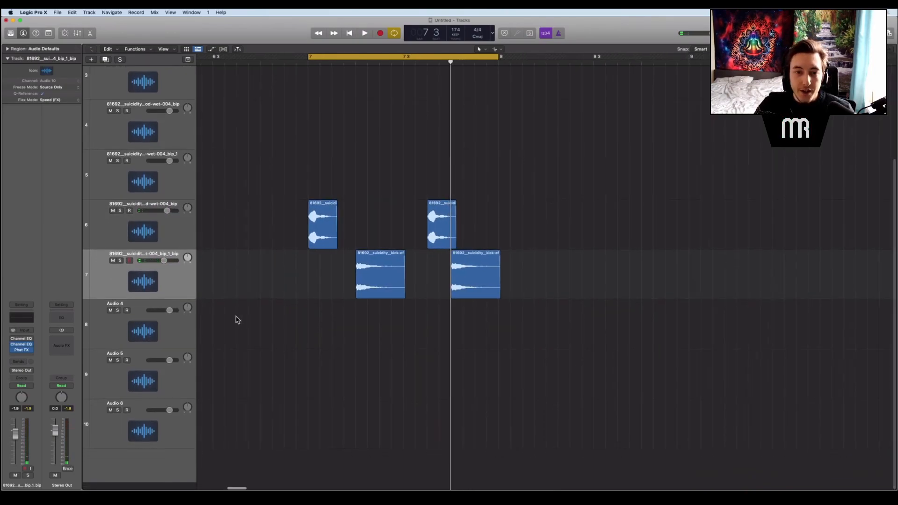
Step: Create four new software instrument tracks with empty channel strips below kick track 7
left_click(92, 59)
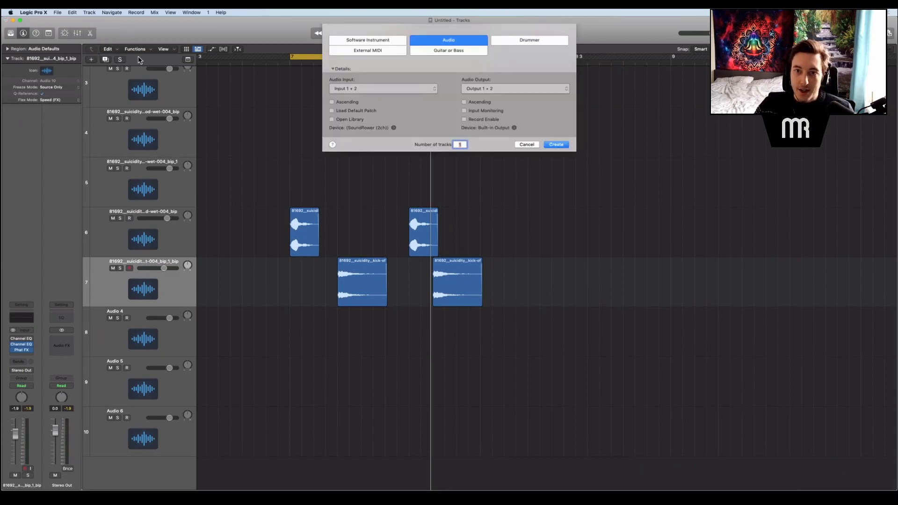
left_click(392, 44)
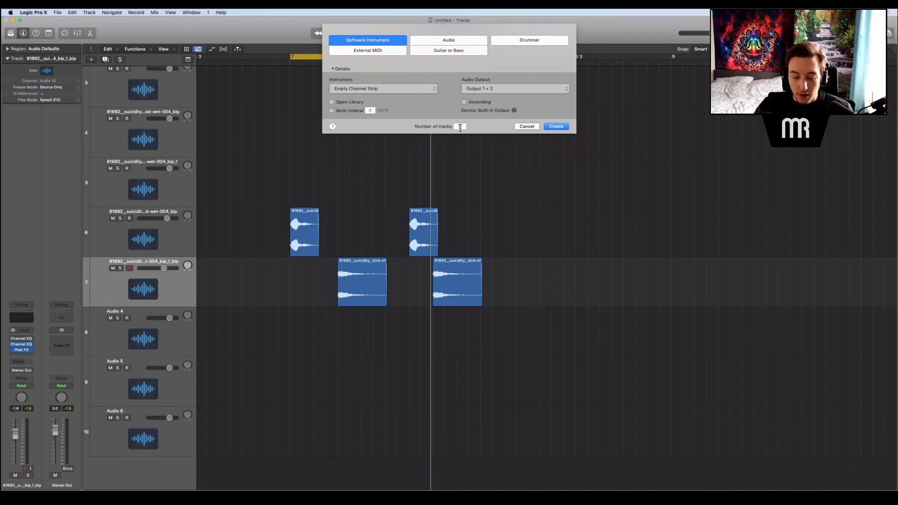
type("4")
key("Return")
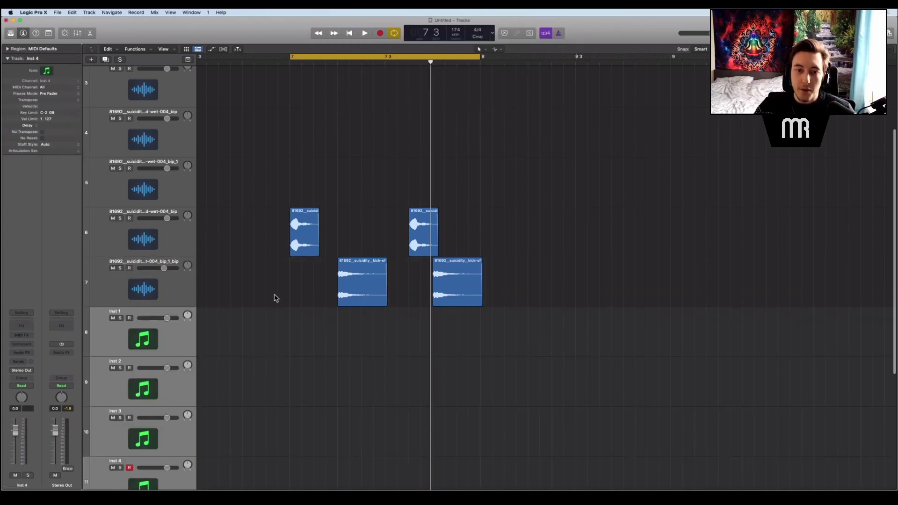
Step: Insert Sampler (Multi-Sample) as the instrument on the Inst 1 track
scroll(275, 302, "down", 5)
left_click(281, 190)
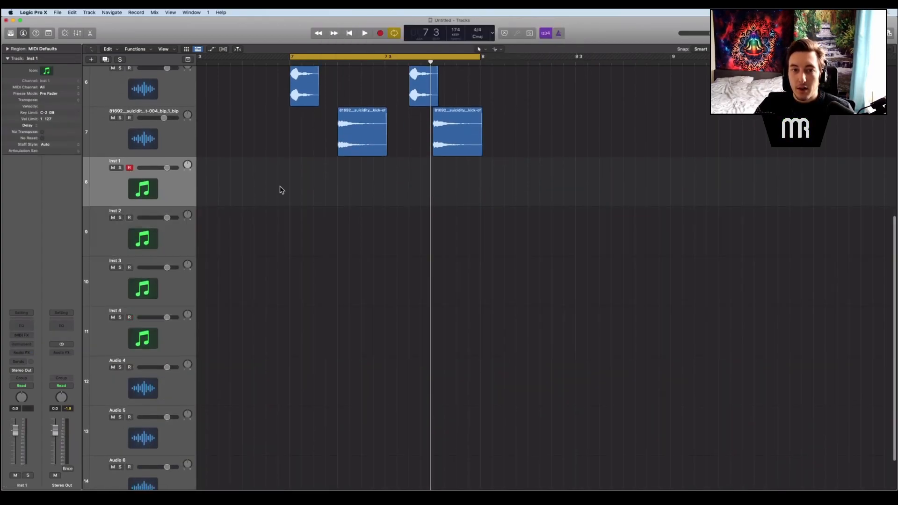
scroll(276, 201, "up", 3)
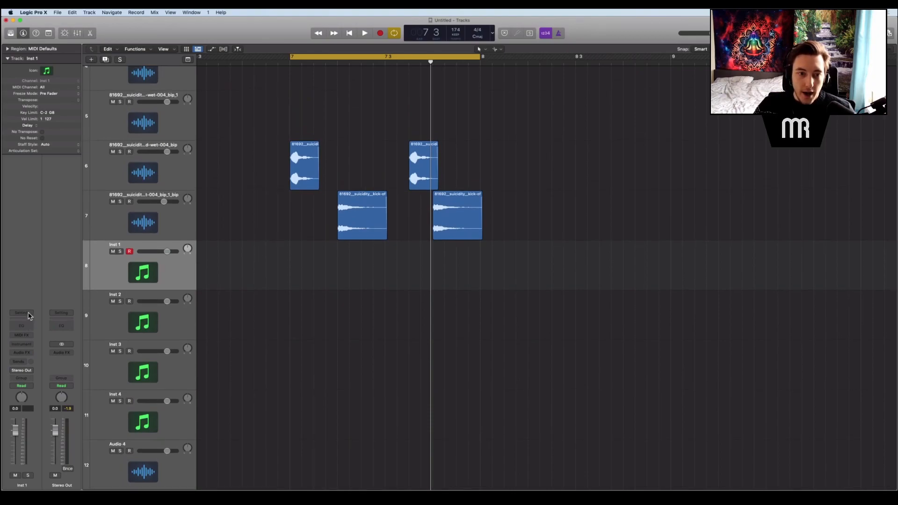
left_click(25, 346)
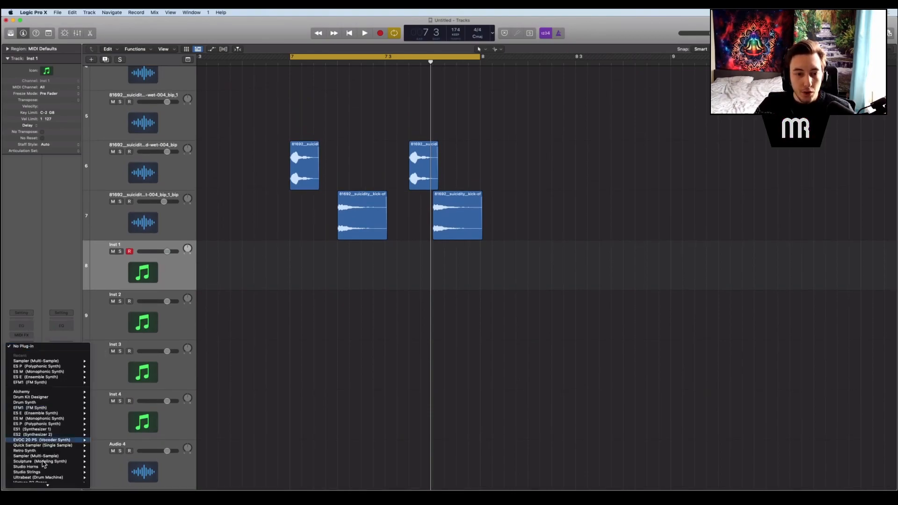
scroll(47, 437, "down", 2)
mouse_move(62, 356)
mouse_move(61, 337)
left_click(109, 345)
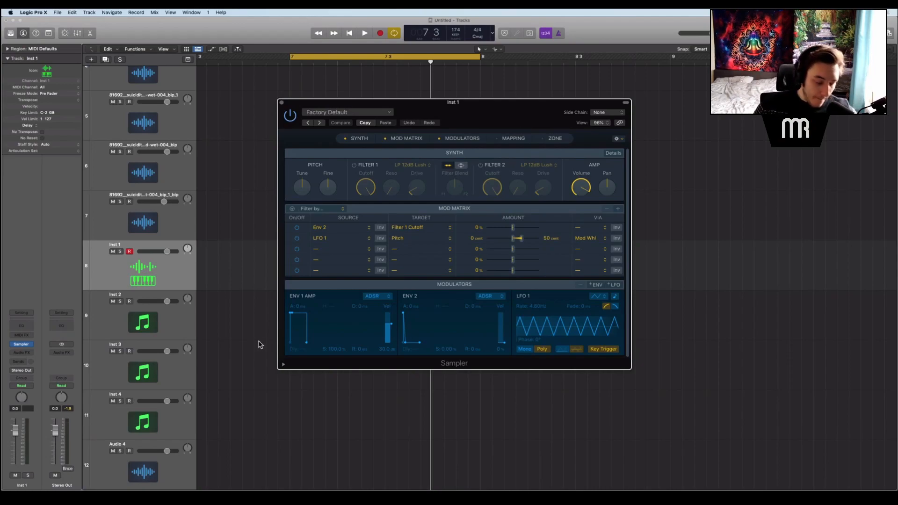
Step: Load the Hats, Rides & Crashes setting in Sampler and shift its window aside
left_click(368, 112)
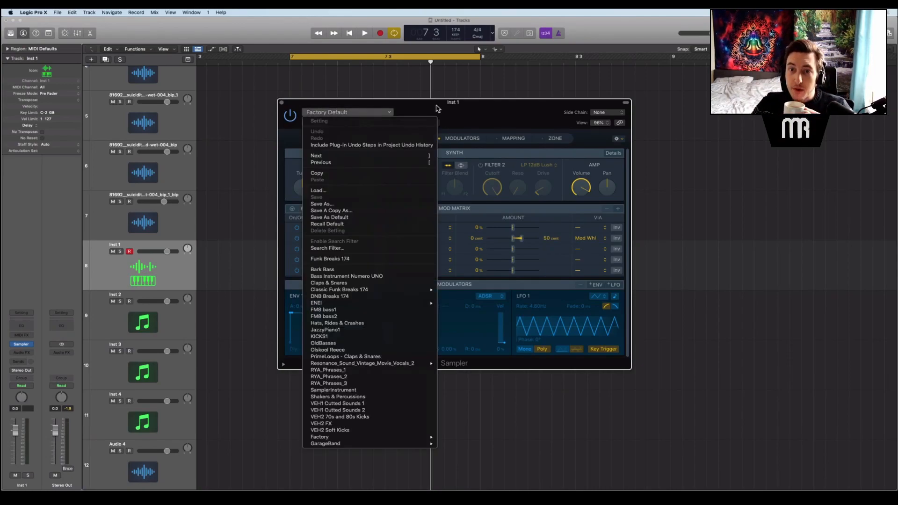
left_click(406, 323)
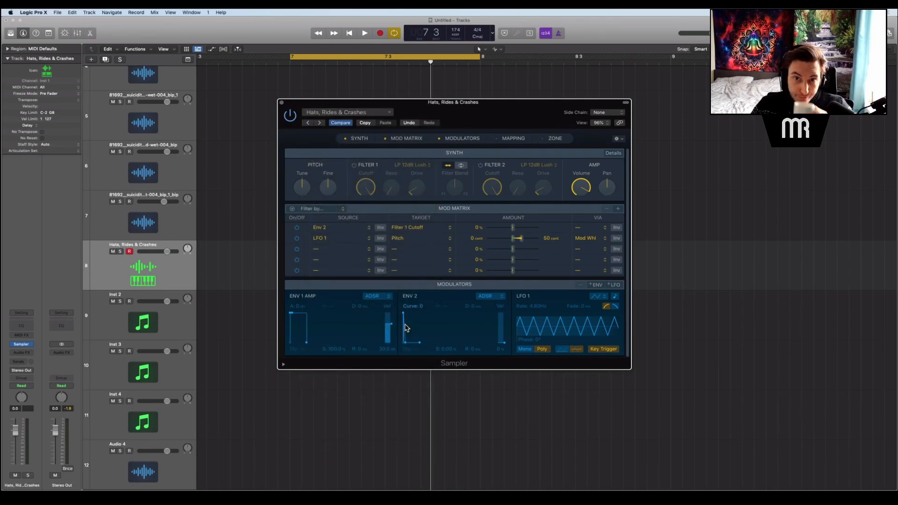
left_click(351, 112)
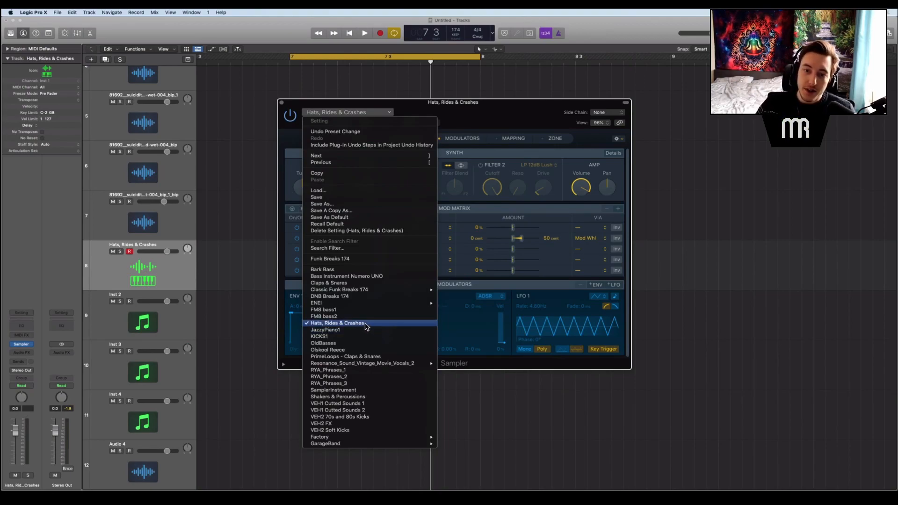
left_click(554, 96)
left_click_drag(546, 106, 584, 104)
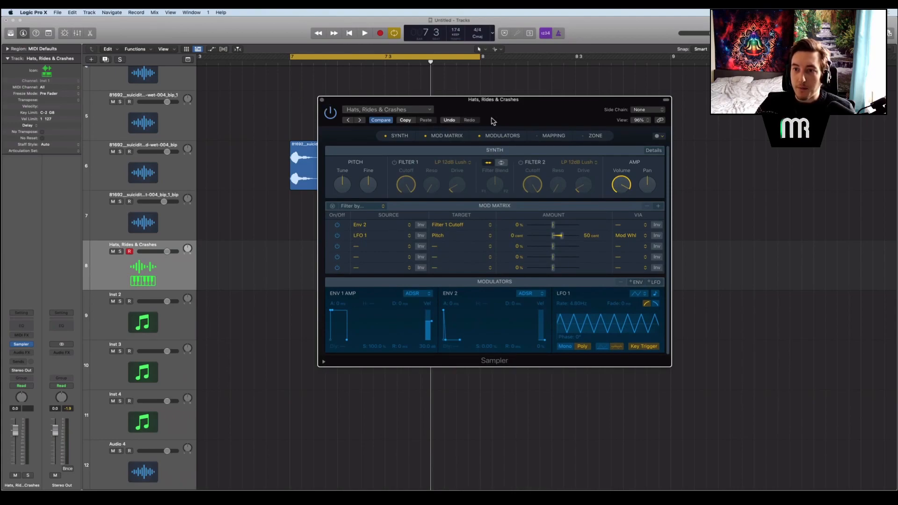
Step: Examine Sampler's key mapping for the hats and crashes, auditioning a key and inspecting individual zones
left_click(553, 136)
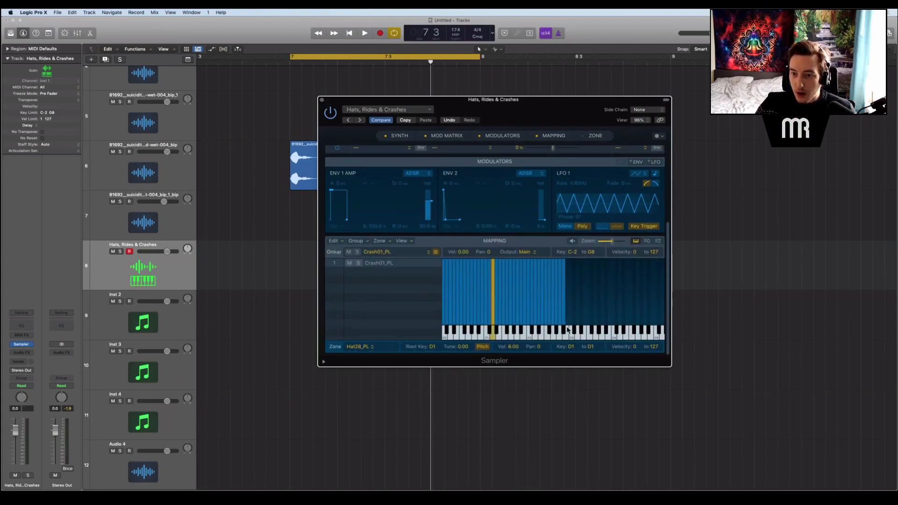
scroll(529, 304, "left", 5)
left_click(516, 332)
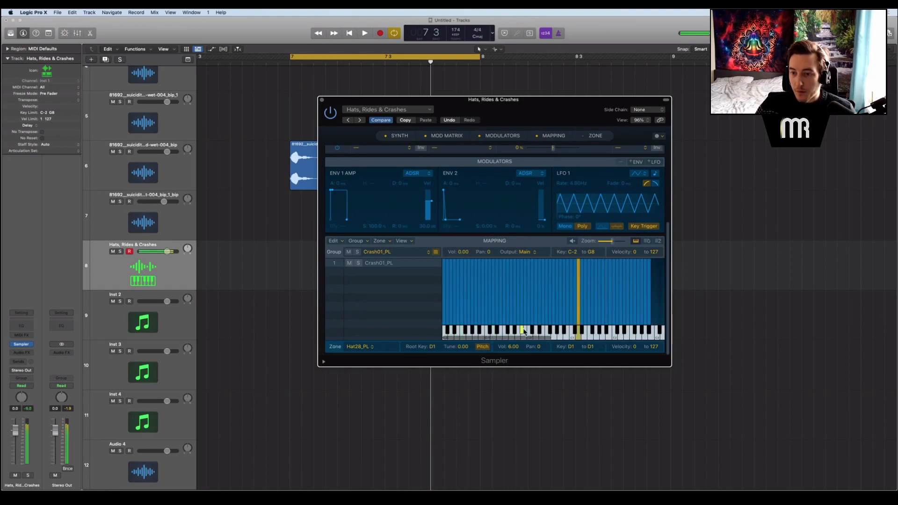
key("super+a")
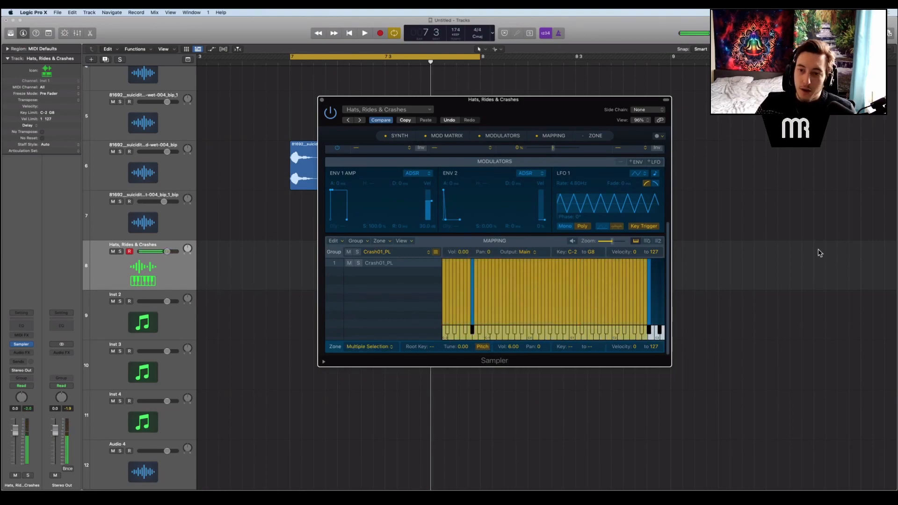
left_click(659, 312)
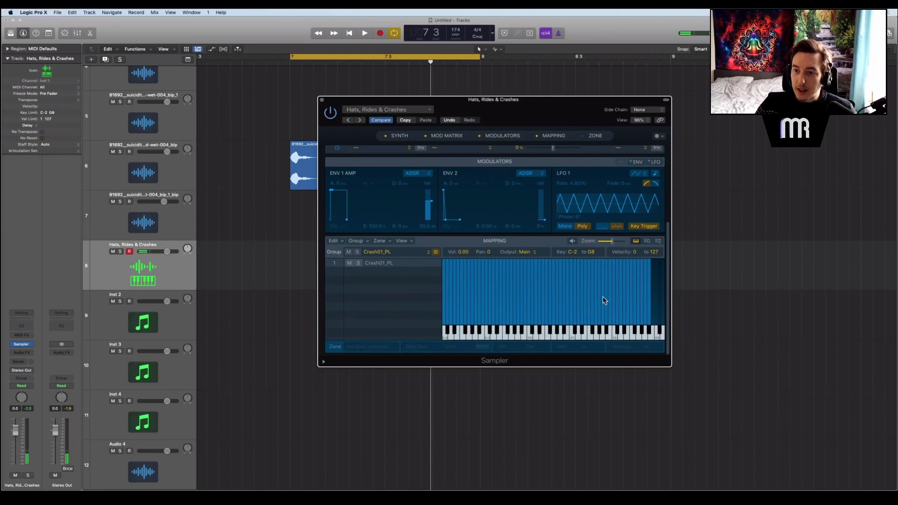
scroll(603, 300, "right", 8)
scroll(702, 292, "left", 3)
scroll(526, 297, "left", 3)
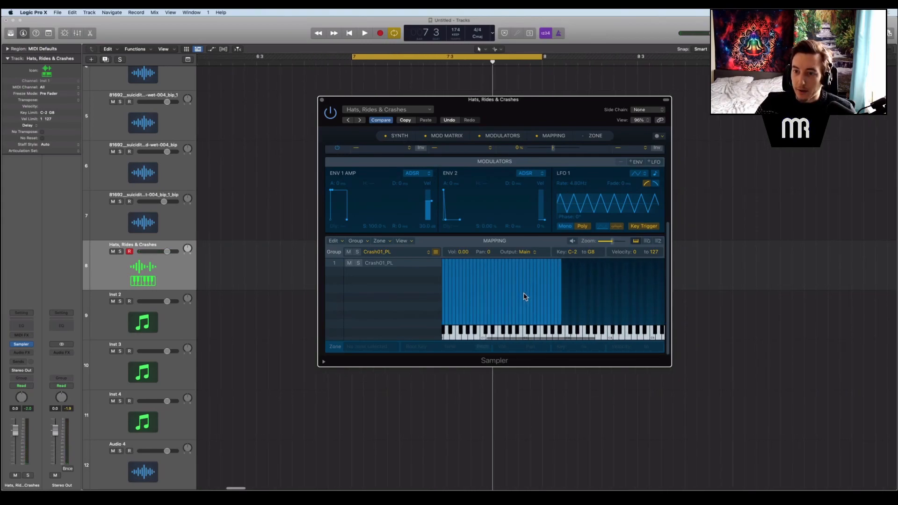
scroll(525, 297, "left", 1)
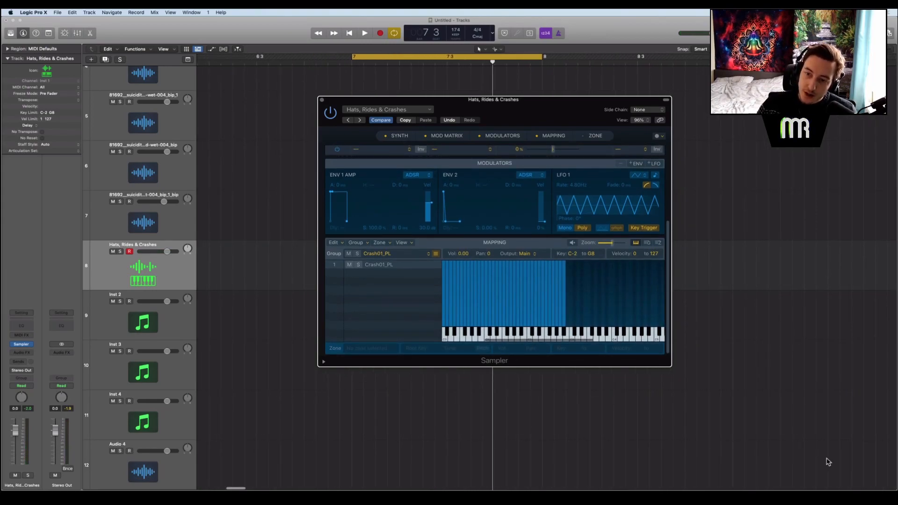
scroll(484, 289, "left", 5)
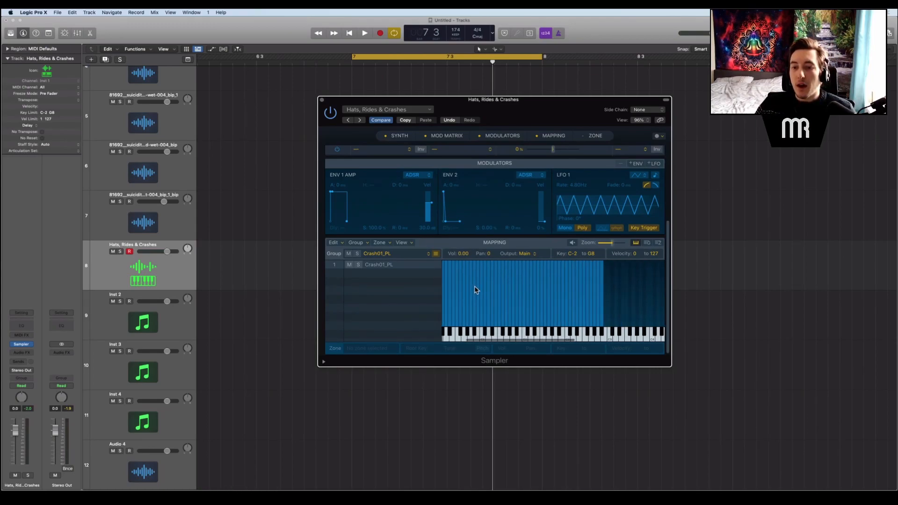
left_click(445, 317)
left_click(479, 304)
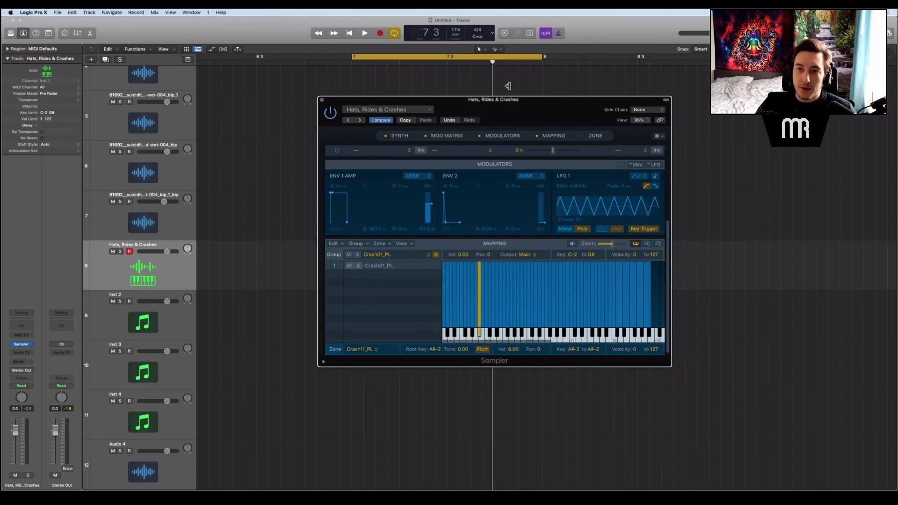
left_click(749, 147)
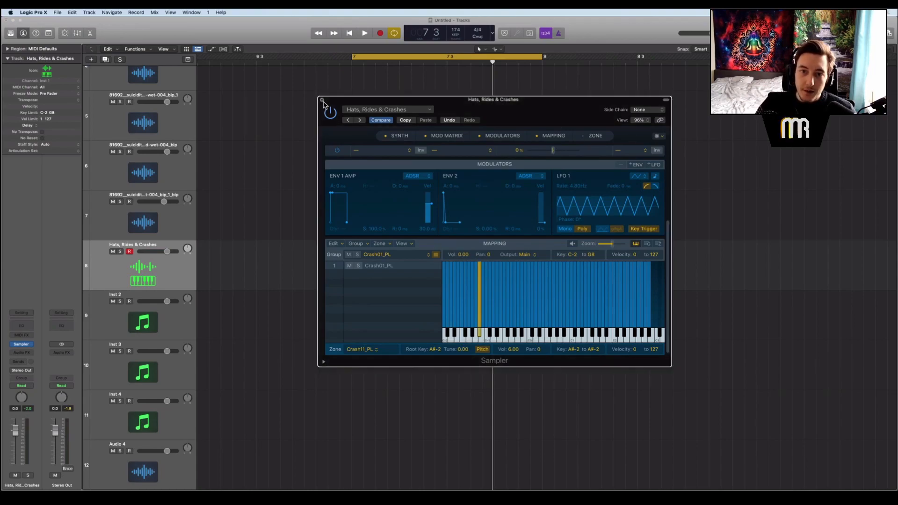
Step: Create an empty one-bar MIDI region at bar 7 on the Hats, Rides & Crashes track and open it in the Piano Roll
left_click(321, 100)
right_click(357, 262)
left_click(385, 265)
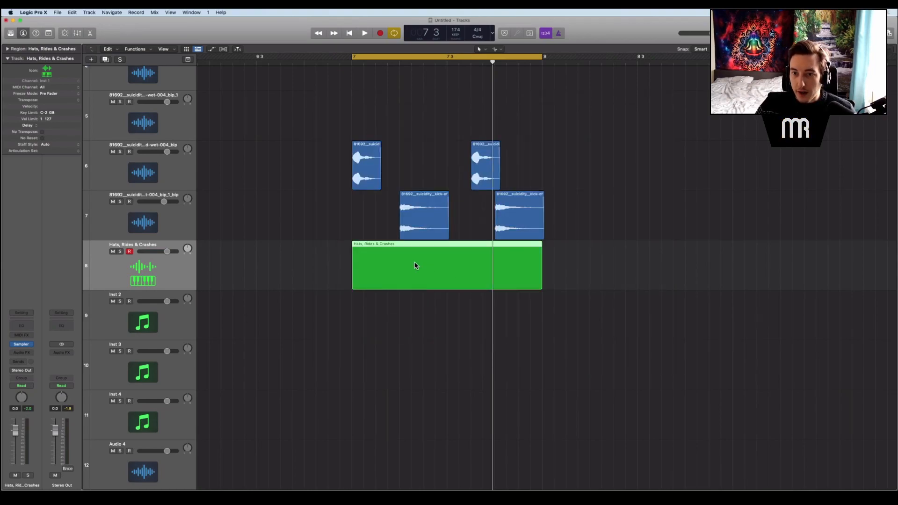
double_click(416, 263)
scroll(199, 463, "up", 2)
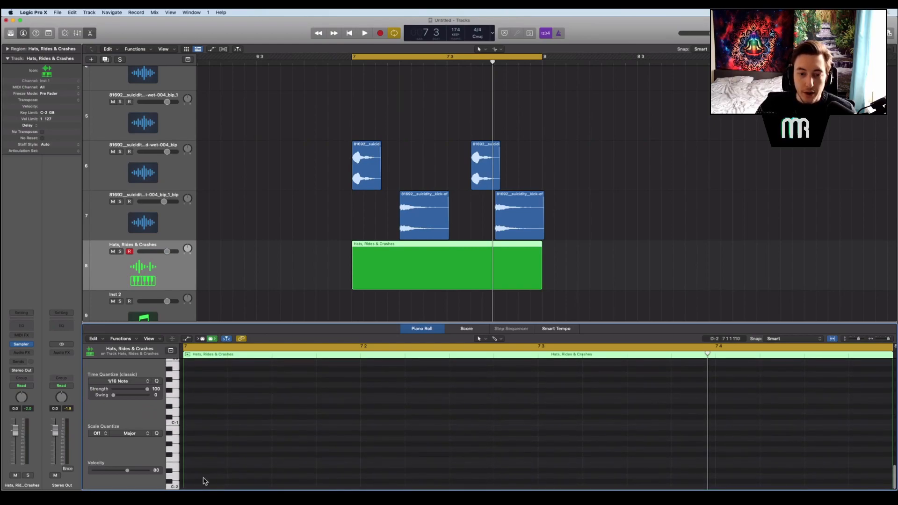
Step: Fill bar 7 with 16 consecutive sixteenth notes at C-2 by repeating notes, and audition the pattern with the kicks
left_click(190, 487, "super")
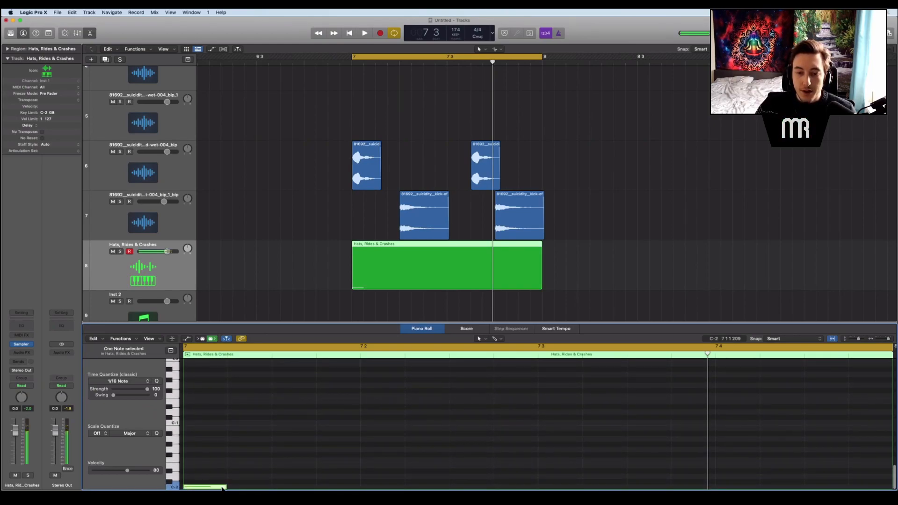
left_click(367, 488, "super")
left_click_drag(373, 488, 204, 489)
key("super+r")
left_click_drag(380, 488, 290, 488)
left_click_drag(391, 473, 528, 482)
key("super+r")
key("super+r")
key("super+r")
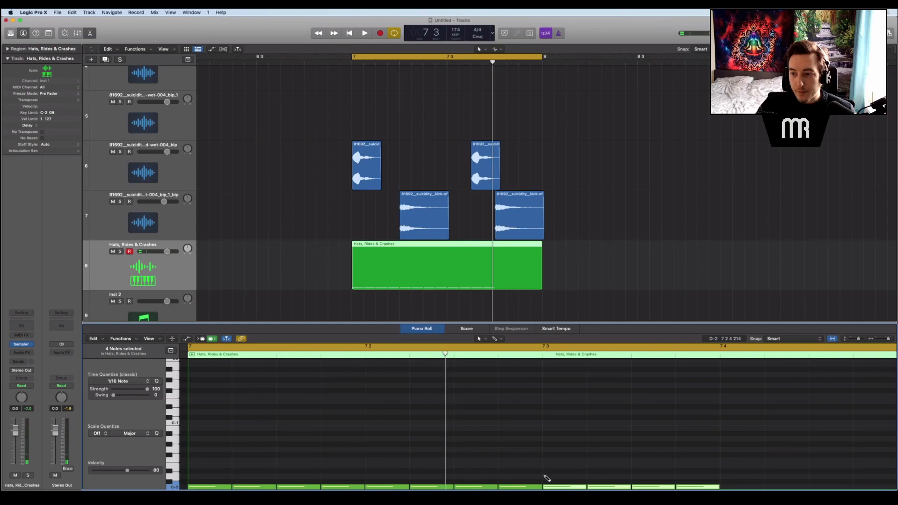
key("space")
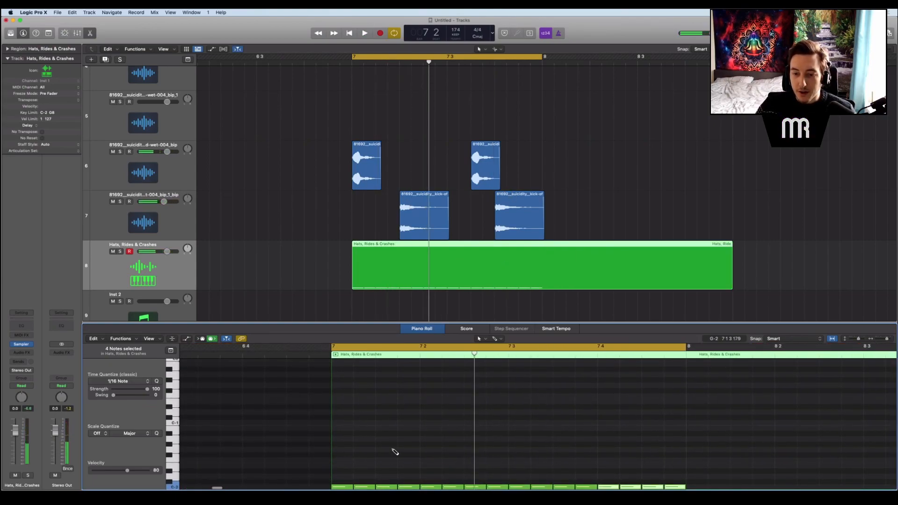
Step: Undo the latest note repeats, leaving only the first eight sixteenth notes at C-2
key("super+z")
key("super+z")
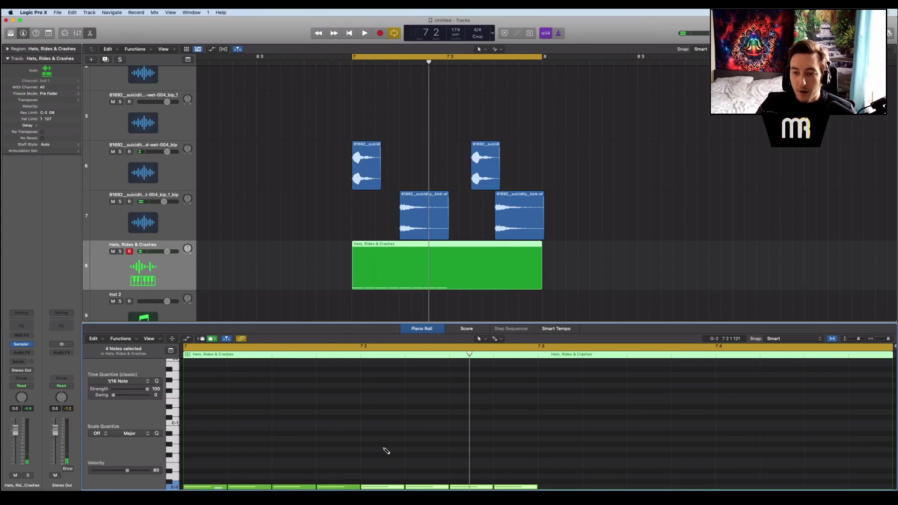
key("super+r")
key("super+z")
Step: Apply the Half Speed MIDI transform to all eight C-2 notes so they fill bar 7, and audition the pattern
left_click_drag(650, 458, 201, 488)
left_click(95, 339)
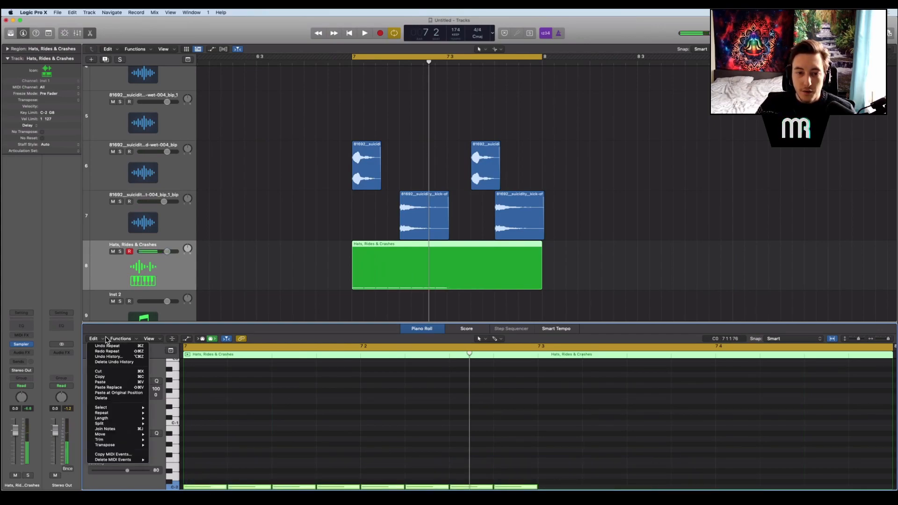
mouse_move(121, 343)
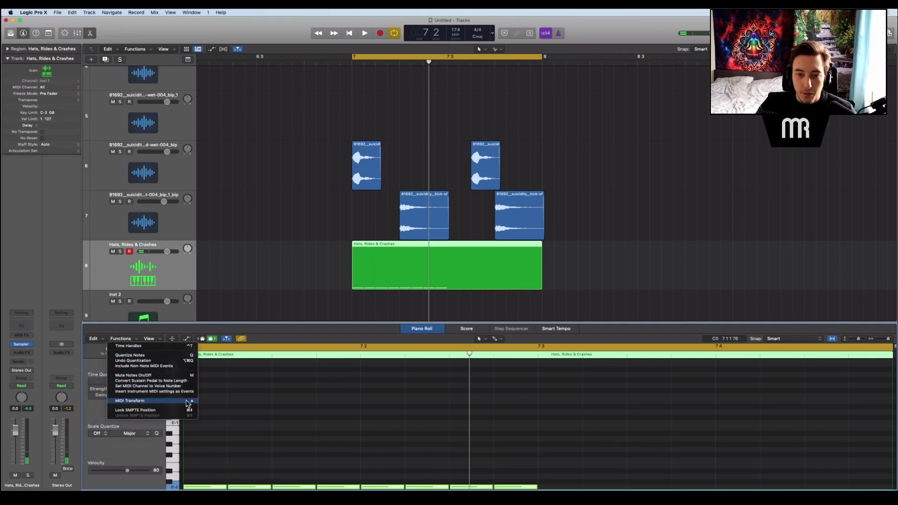
mouse_move(187, 401)
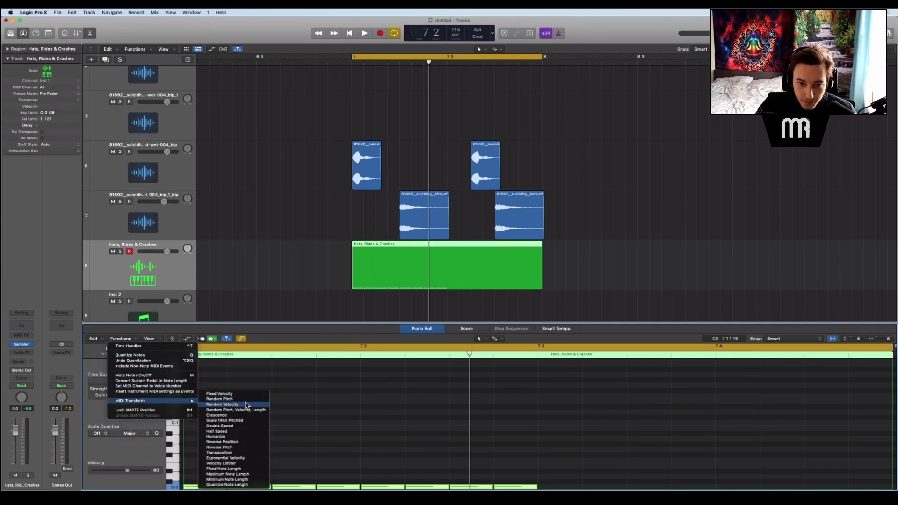
left_click(241, 432)
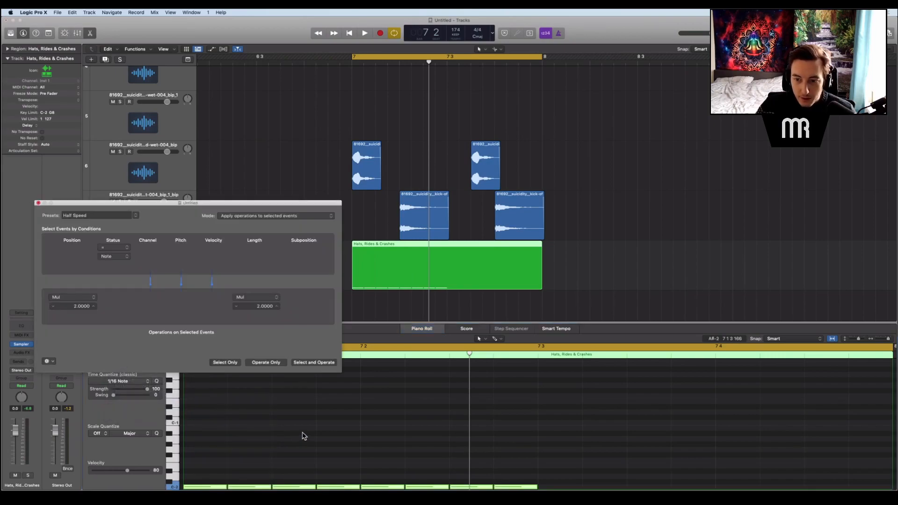
left_click(313, 362)
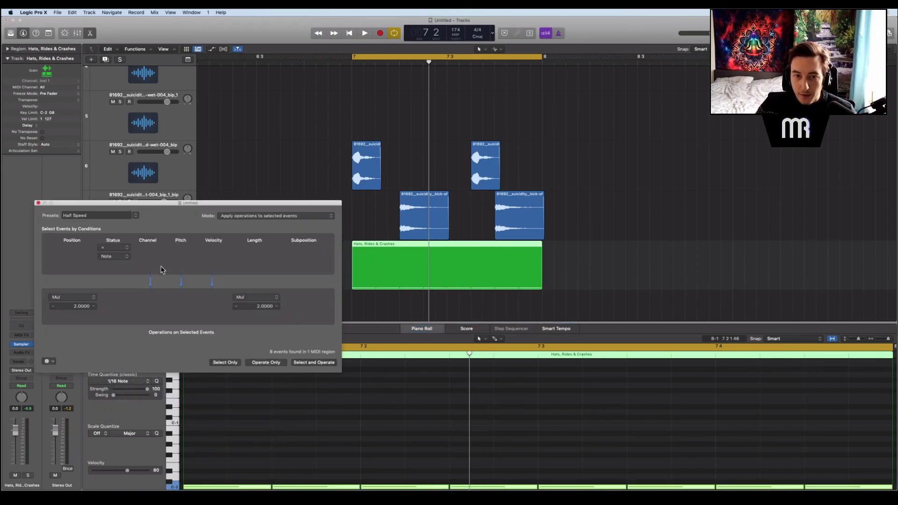
left_click(38, 205)
key("space")
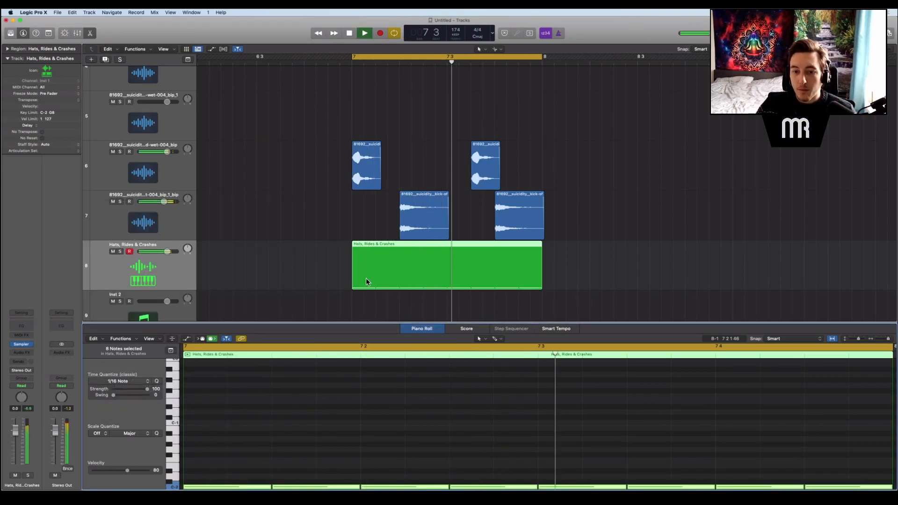
Step: Transpose all eight hat notes up 11 semitones to B-2, audition the pattern, and close the Piano Roll
key("super+a")
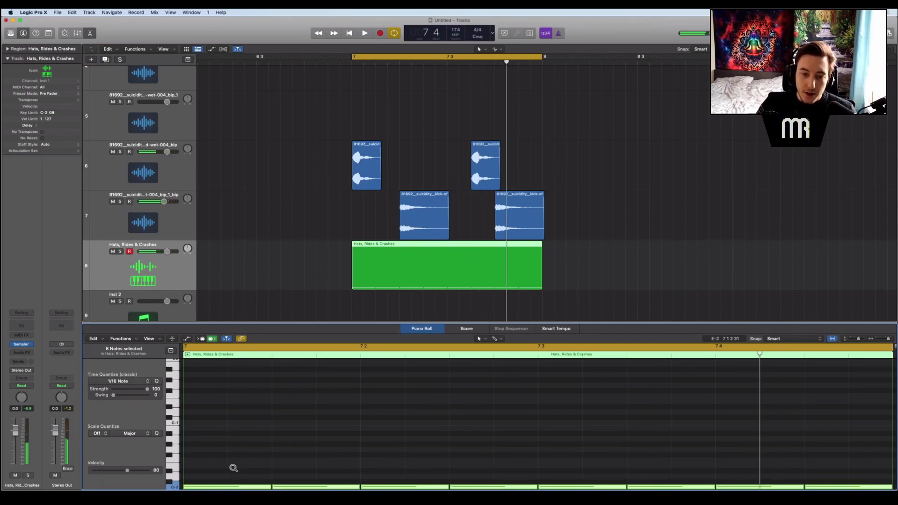
key("alt+Up")
key("alt+Up")
key("alt+Up")
key("alt+Up")
key("alt+Up")
key("alt+Up")
key("alt+Up")
key("alt+Up")
key("alt+Up")
key("alt+Up")
key("alt+Up")
key("alt+Up")
key("alt+Up")
key("alt+Down")
key("space")
key("alt+Down")
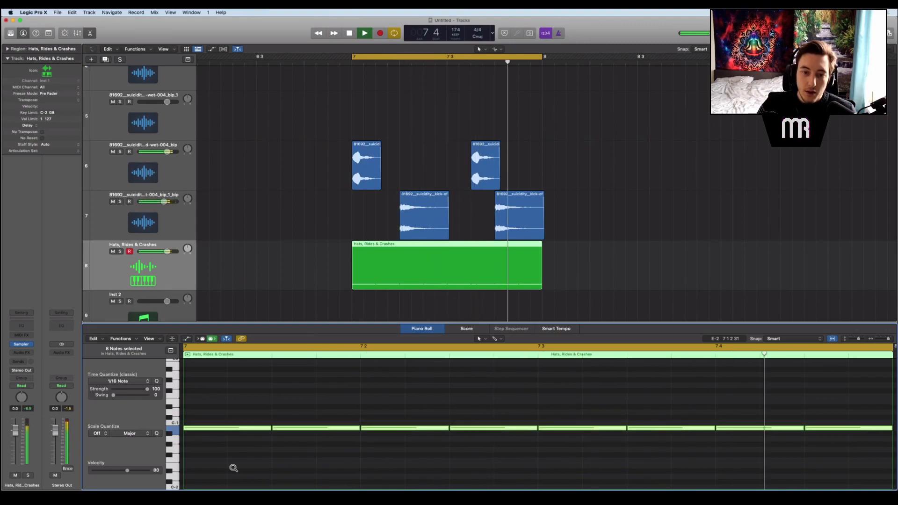
key("p")
key("space")
scroll(482, 288, "down", 2)
scroll(430, 243, "right", 2)
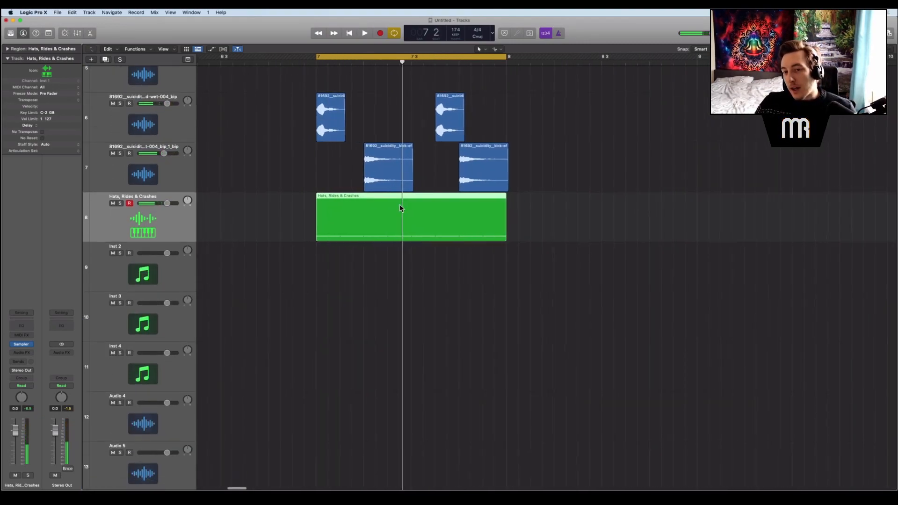
Step: Lower the Hats, Rides & Crashes track's volume to -13.2 dB while auditioning the loop
key("space")
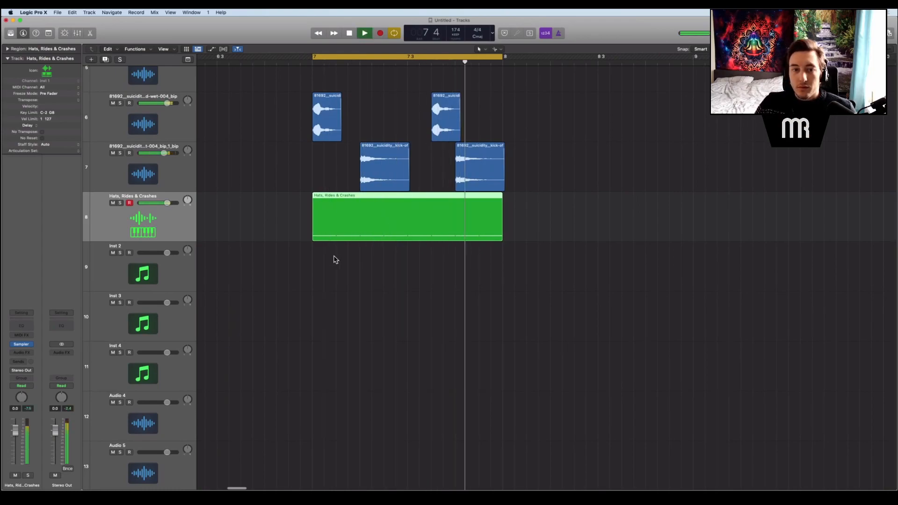
key("space")
key("space")
key("space")
left_click_drag(167, 203, 154, 203)
key("space")
key("space")
key("space")
key("space")
key("space")
key("space")
key("space")
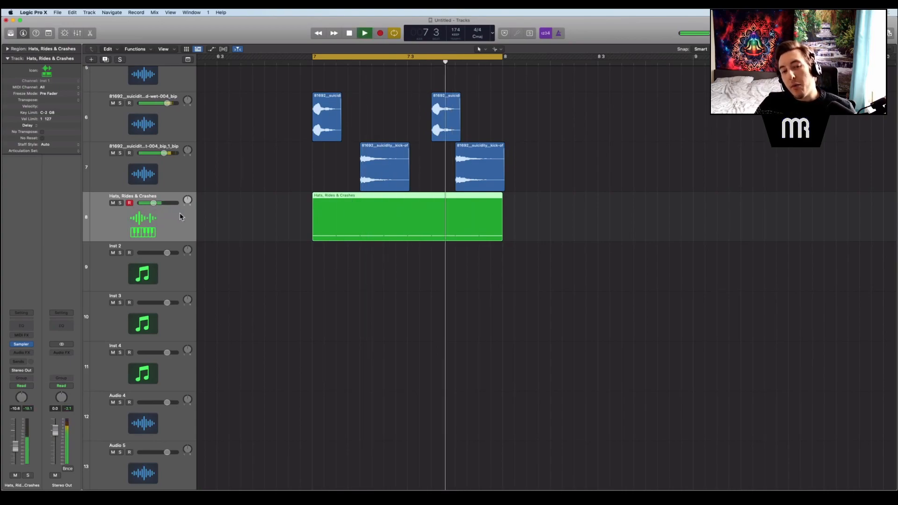
key("space")
left_click(156, 203)
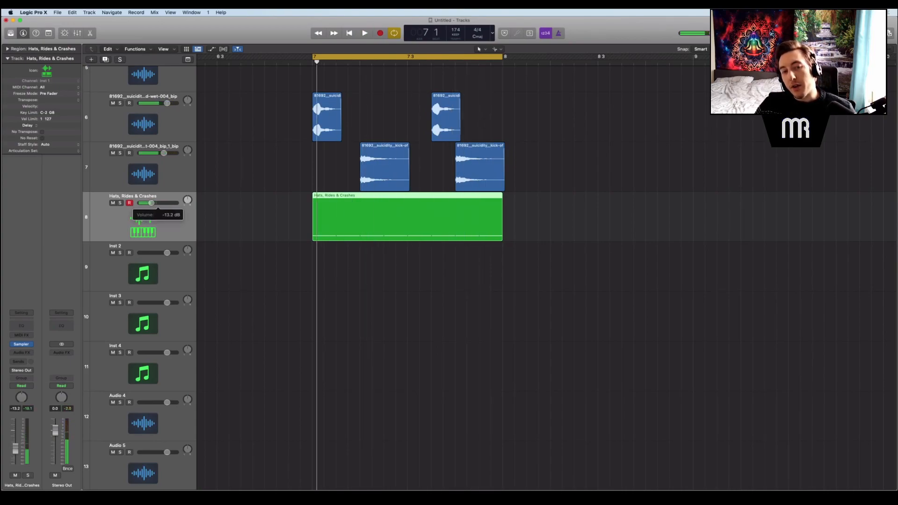
key("space")
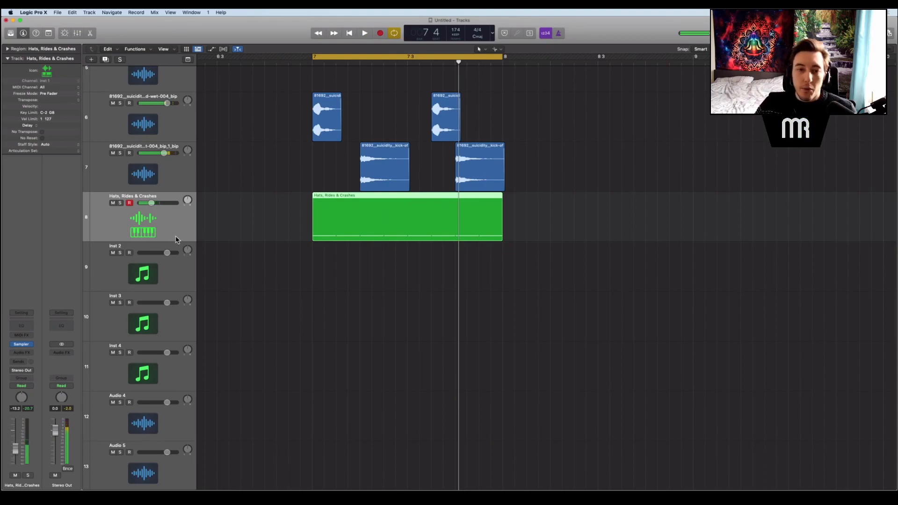
Step: Copy the Hats, Rides & Crashes channel strip settings to the Inst 2 track and duplicate the bar 7 hat region onto it
left_click(161, 266)
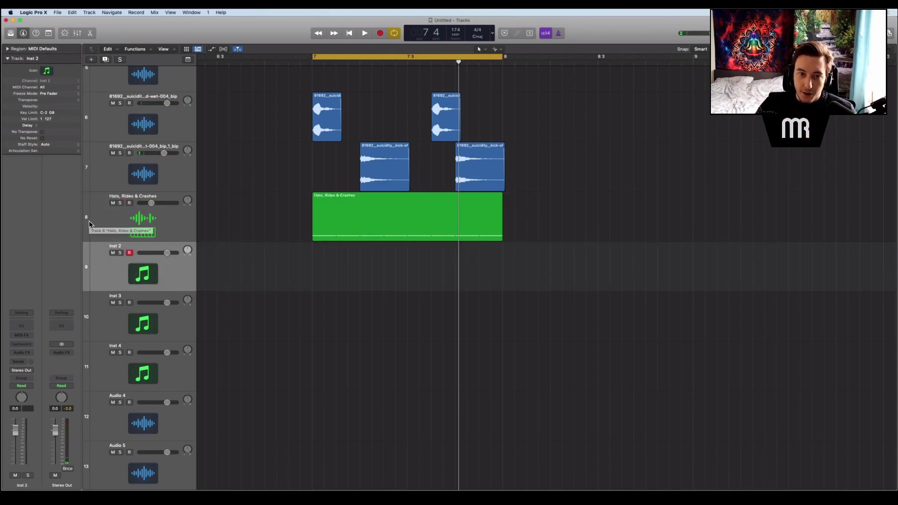
left_click(141, 227)
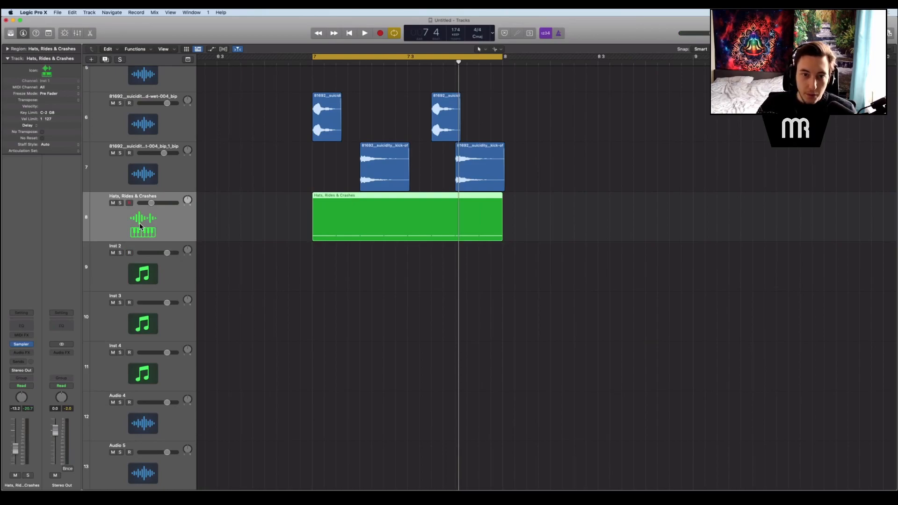
left_click(165, 279)
key("alt+super+v")
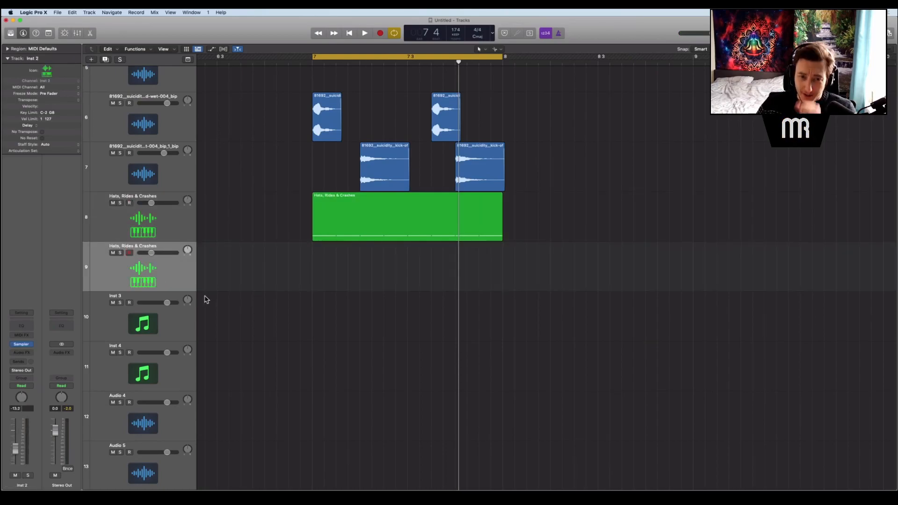
left_click_drag(334, 222, 334, 261)
Step: Mute the first, third, sixth and seventh notes of the duplicated hat region in the Piano Roll
double_click(334, 260)
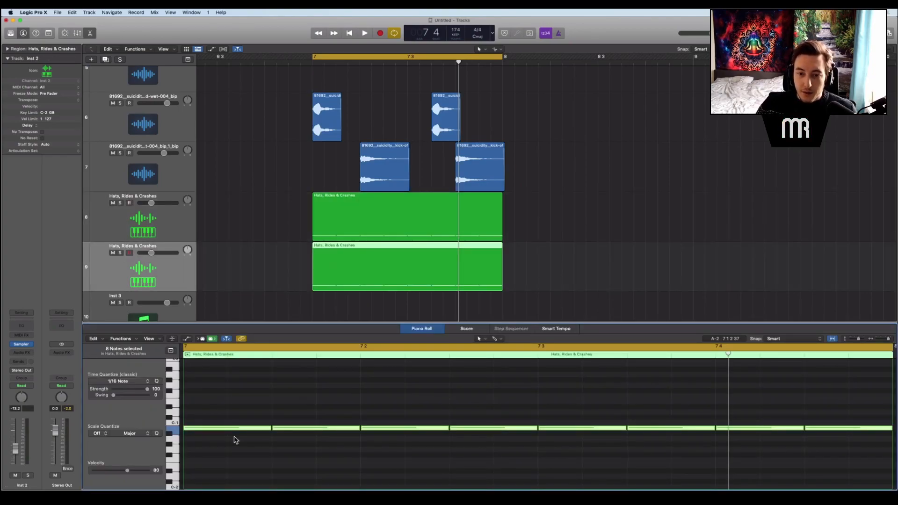
left_click(233, 456)
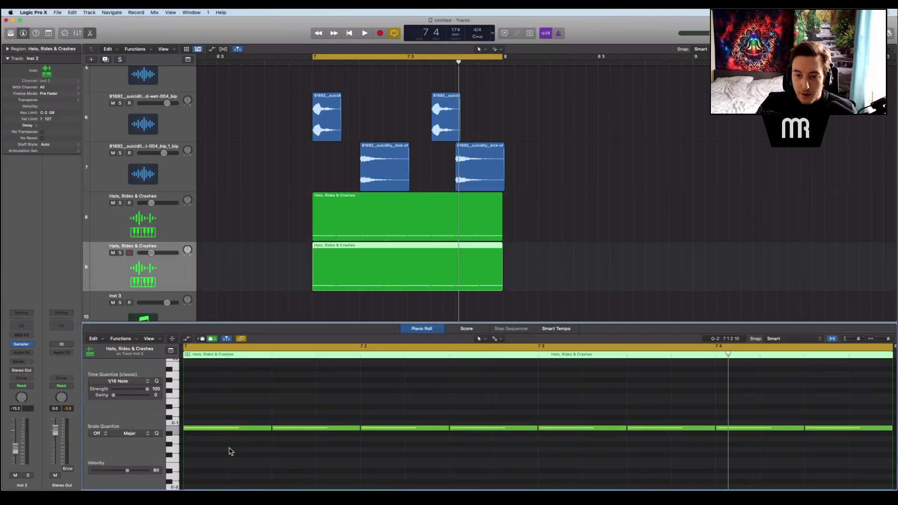
scroll(230, 452, "down", 5)
scroll(255, 451, "right", 7)
scroll(255, 451, "left", 1)
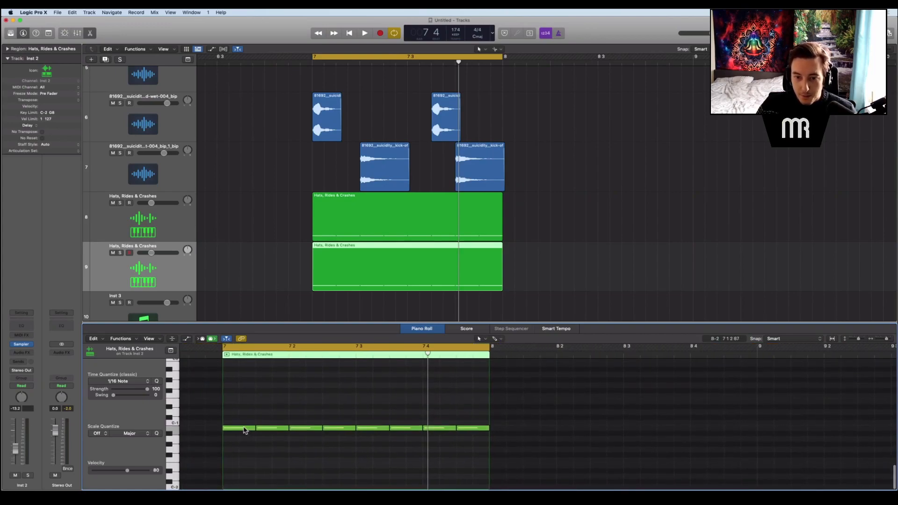
left_click(241, 428)
key("ctrl+m")
left_click(305, 428)
key("ctrl+m")
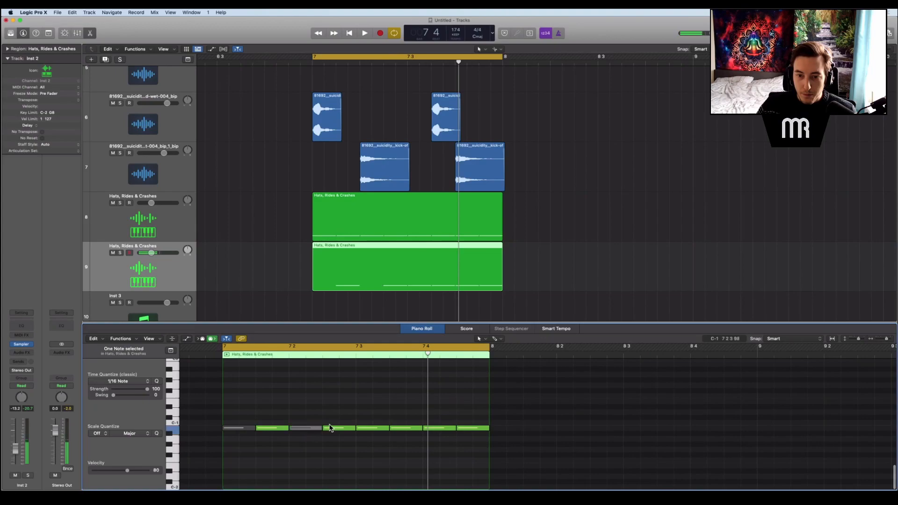
left_click(397, 428)
key("ctrl+m")
left_click(440, 428)
key("ctrl+m")
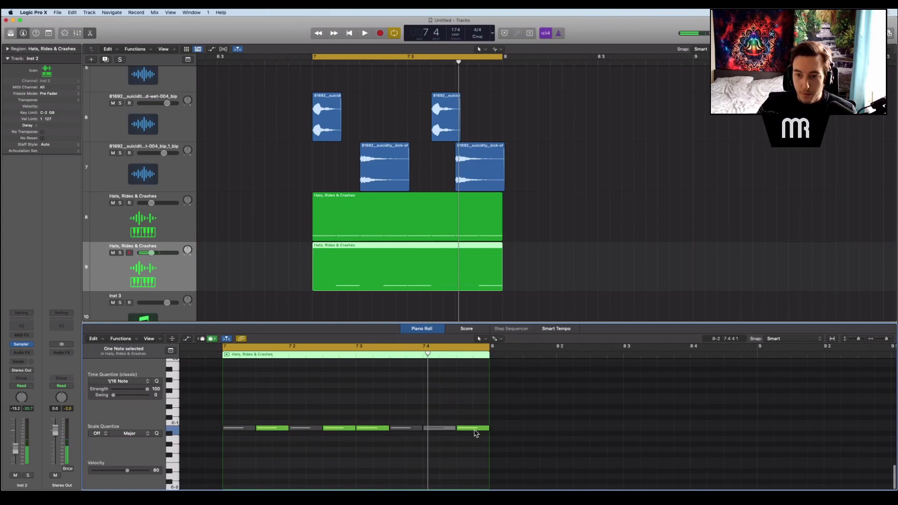
Step: Transpose all eight notes of the duplicated hat region up three semitones to D-1, trying neighbouring pitches
left_click_drag(256, 420, 463, 453)
key("alt+Up")
key("alt+Up")
key("alt+Up")
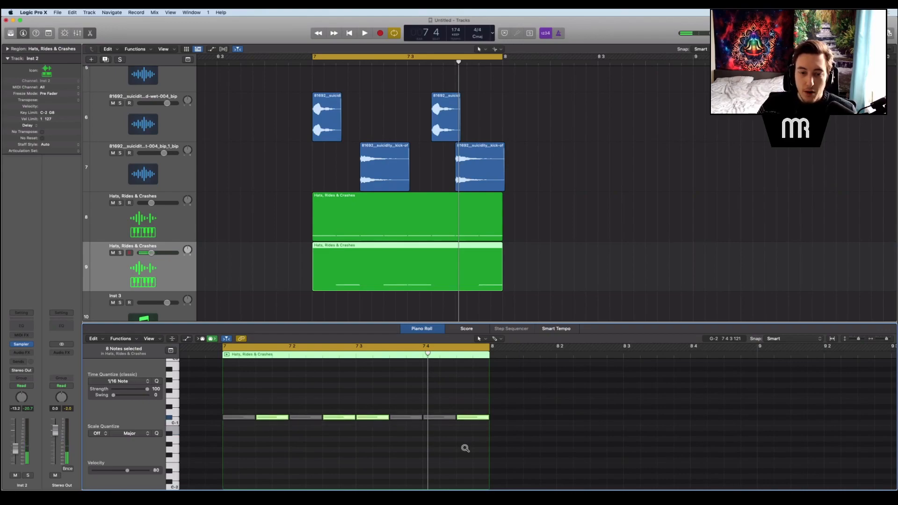
left_click(272, 413)
left_click_drag(255, 394, 470, 444)
key("alt+Up")
key("alt+Up")
key("alt+Down")
key("alt+Down")
left_click(469, 423)
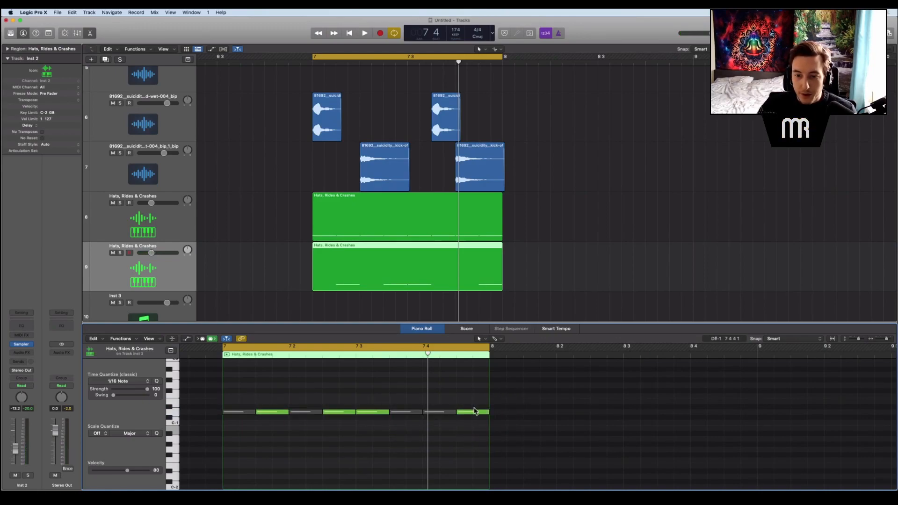
Step: Audition higher Sampler keys and transpose all notes of the duplicated region up an octave and five semitones to G0
left_click(473, 412)
left_click(175, 385)
scroll(173, 379, "up", 3)
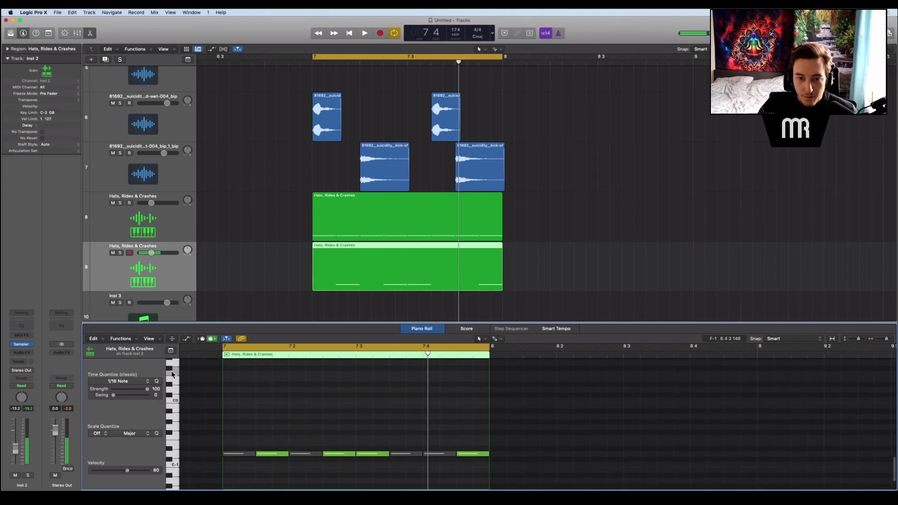
scroll(174, 374, "up", 2)
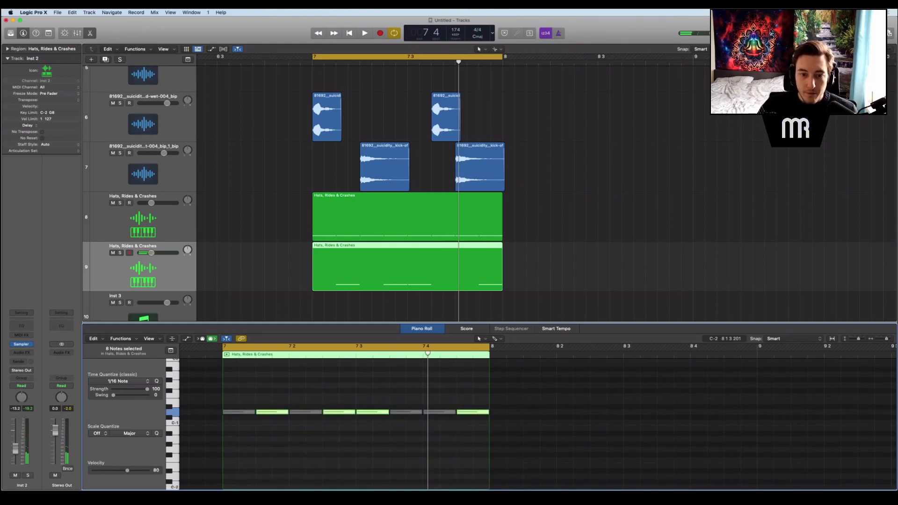
key("alt+shift+Up")
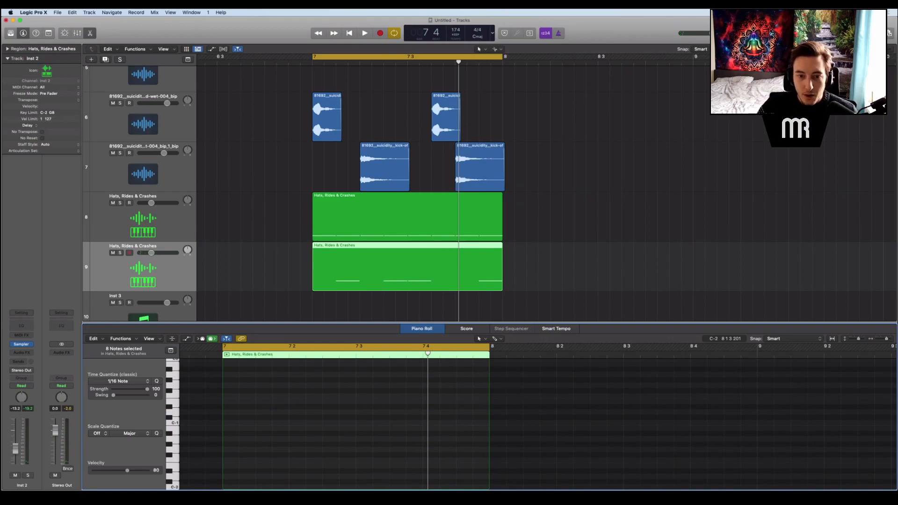
scroll(306, 459, "up", 3)
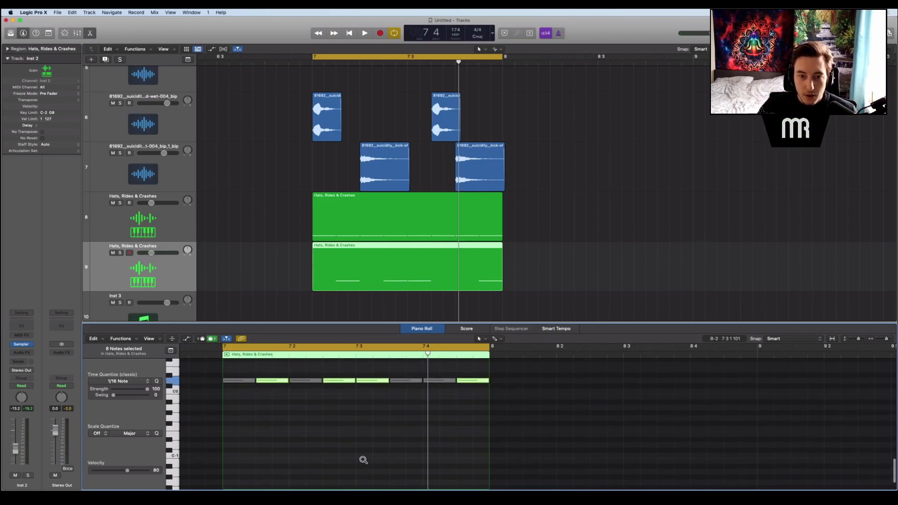
key("alt+Up")
key("alt+Up")
key("alt+Up")
key("alt+Up")
key("alt+Up")
key("space")
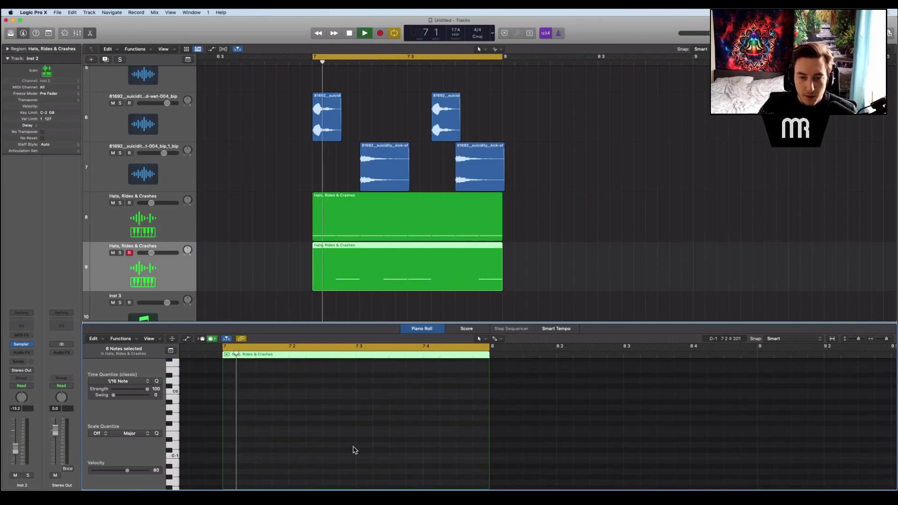
Step: Raise the second Hats, Rides & Crashes track's volume to -6.2 dB while auditioning the loop
scroll(351, 451, "up", 3)
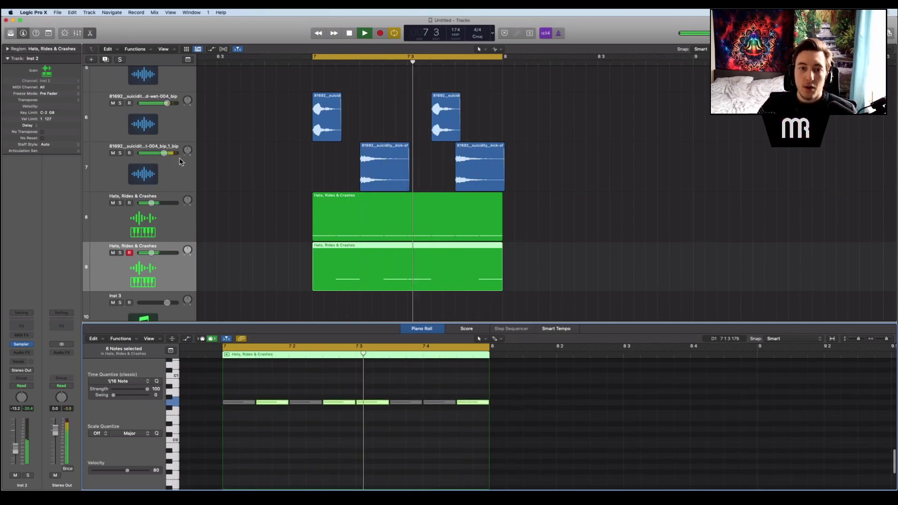
left_click_drag(151, 253, 157, 252)
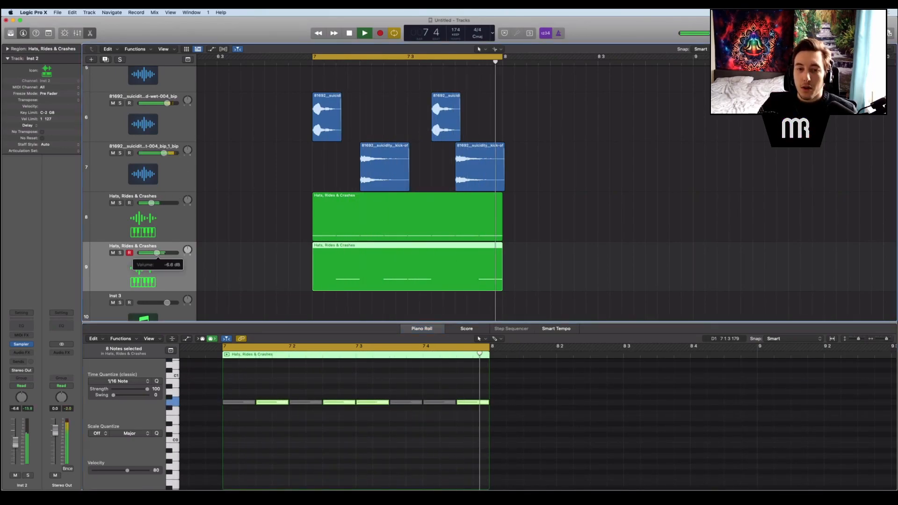
key("space")
left_click(262, 417)
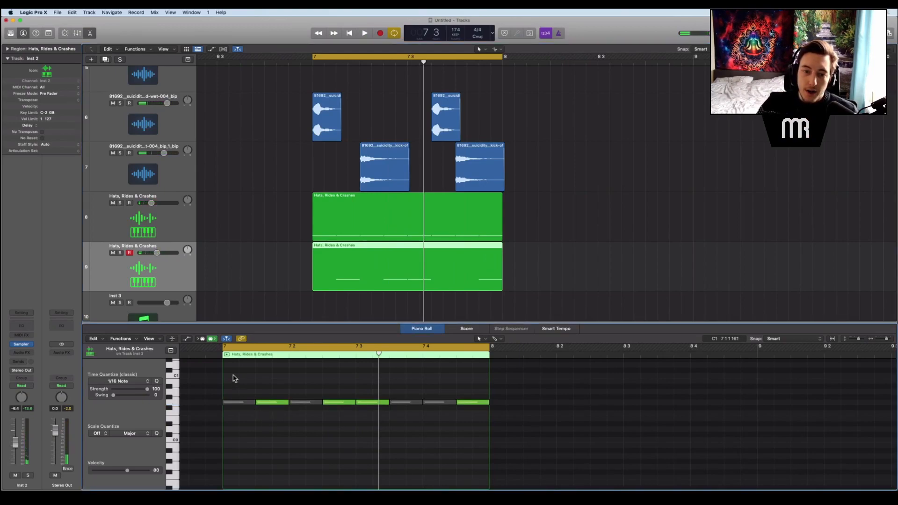
left_click(221, 355)
left_click(289, 355)
left_click(391, 355)
left_click(423, 356)
key("space")
left_click_drag(158, 254, 160, 255)
key("space")
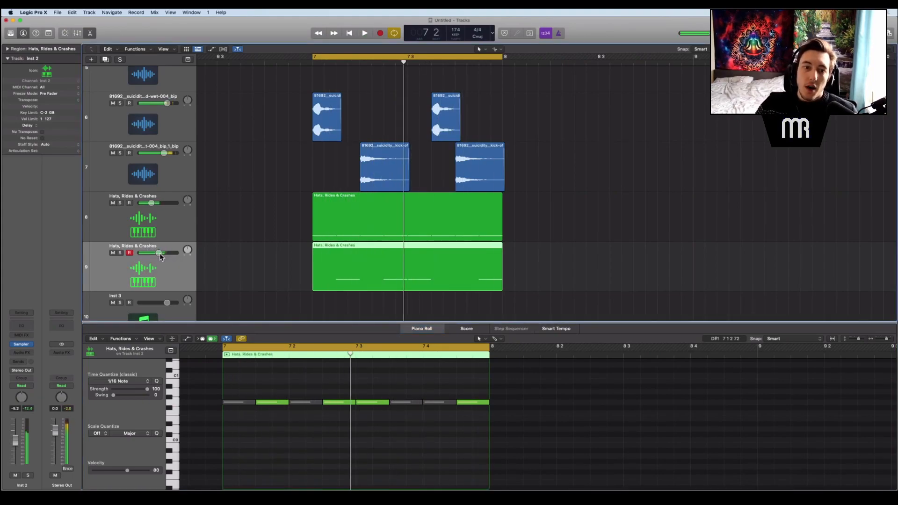
Step: Play back the bar 7 loop to hear both hat layers together with the kicks
scroll(162, 260, "down", 4)
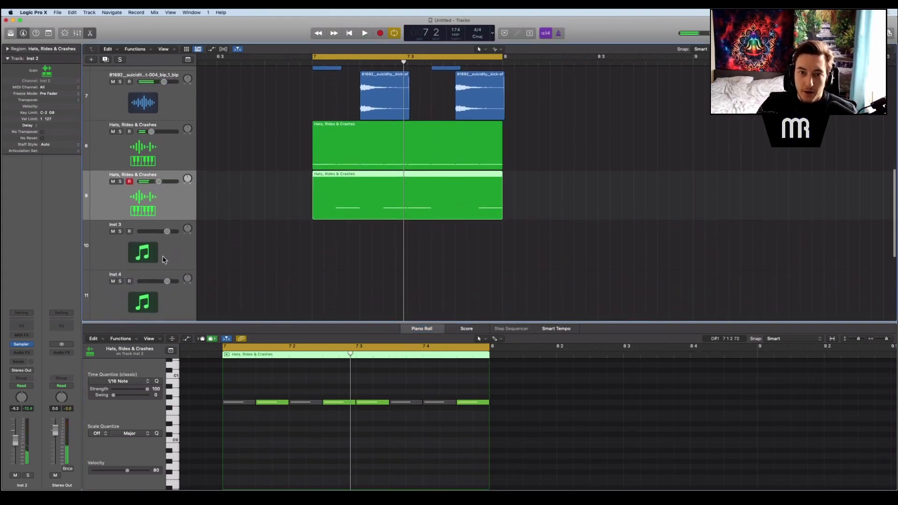
key("space")
scroll(163, 260, "down", 3)
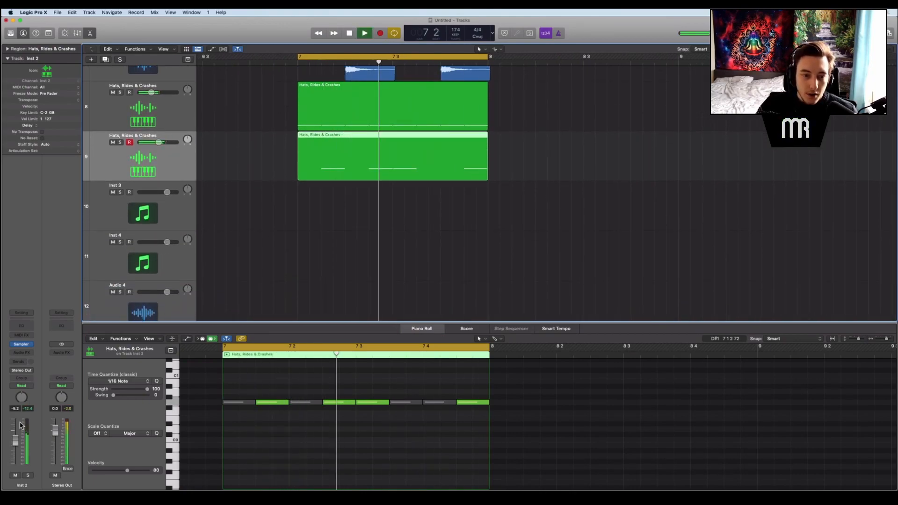
key("space")
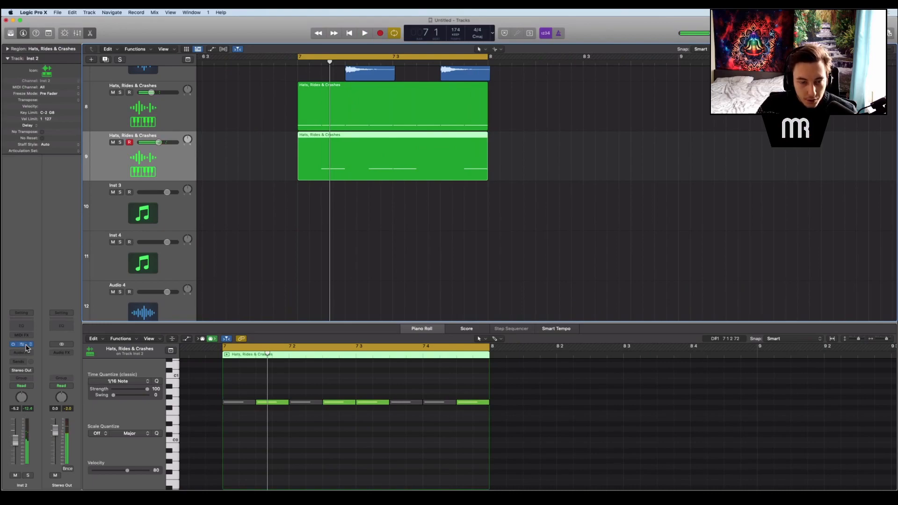
Step: Fine-tune the Sampler on the second Hats, Rides & Crashes track while auditioning the loop, and close its window
key("space")
left_click_drag(293, 315, 295, 317)
key("space")
left_click(281, 102)
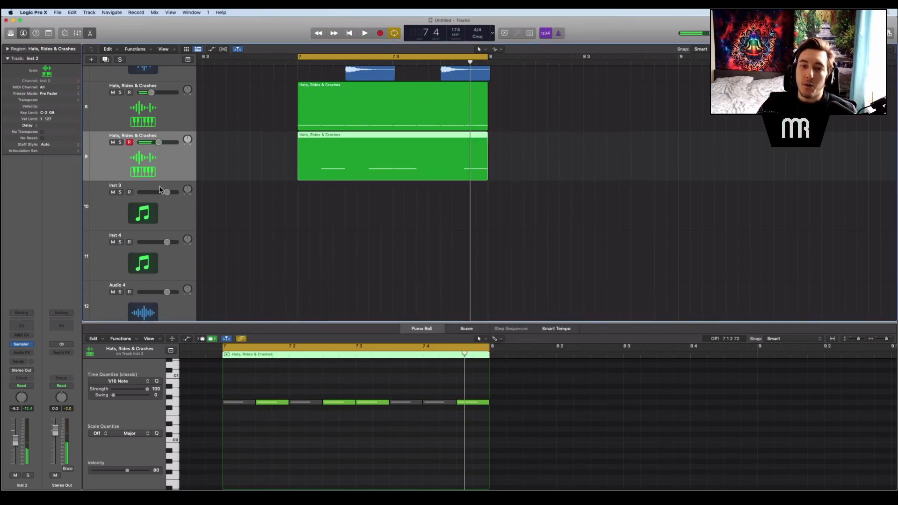
Step: Load the ES P polyphonic synth in stereo on the Inst 3 track and set its oscillator mix to noise only
left_click(152, 207)
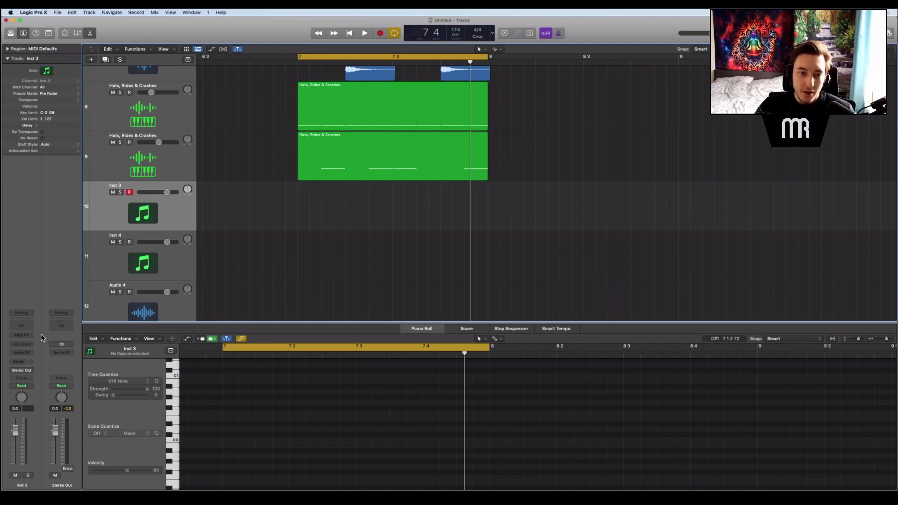
left_click(21, 345)
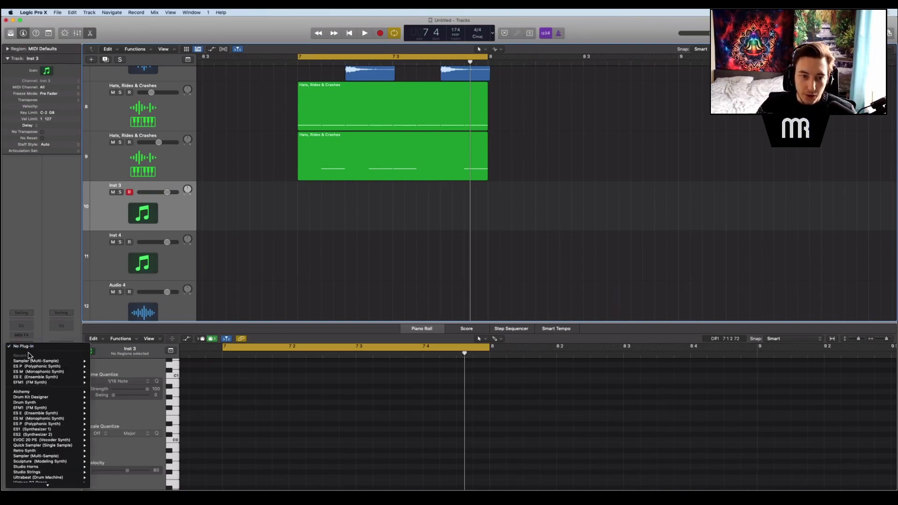
mouse_move(47, 369)
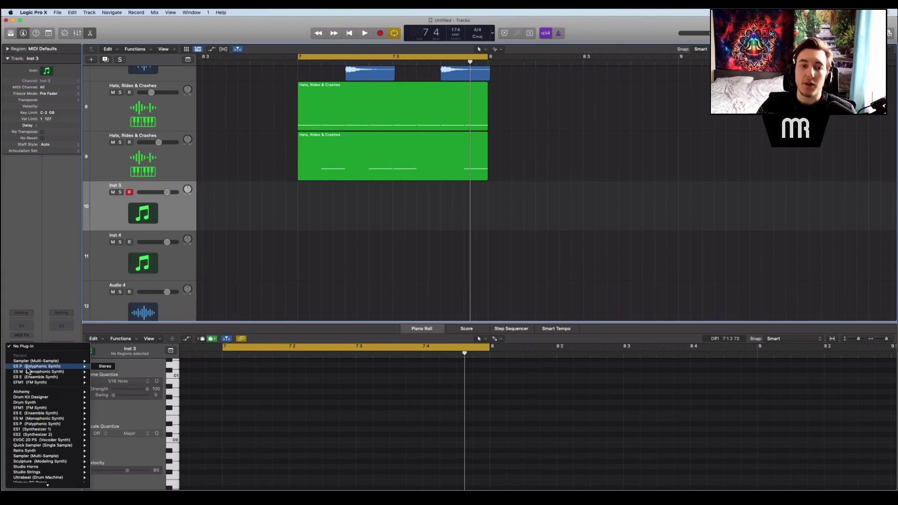
left_click(103, 366)
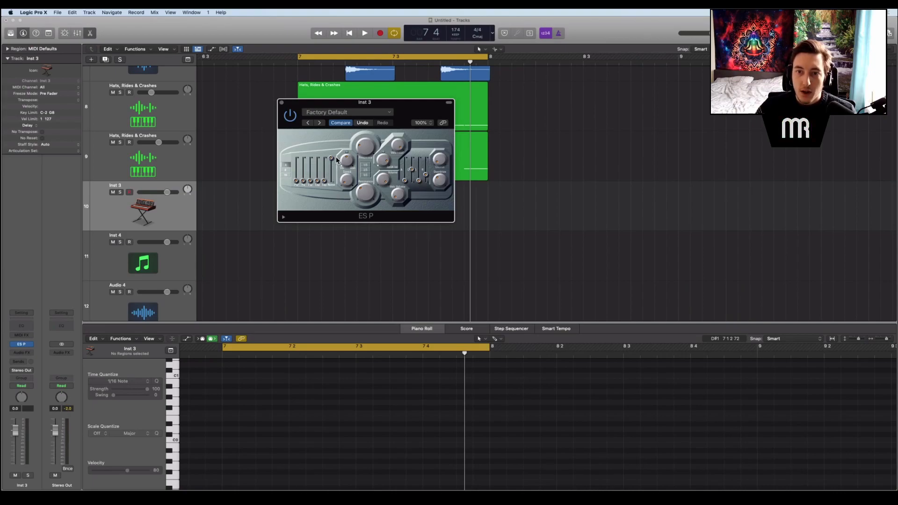
left_click_drag(336, 157, 336, 163)
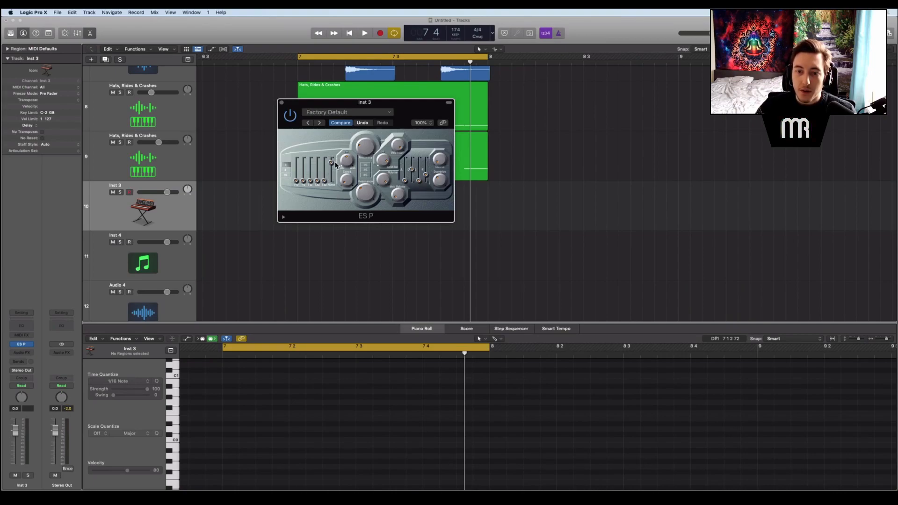
Step: Create an empty MIDI region on Inst 3 at bar 7 and open it in the Piano Roll
left_click_drag(407, 110, 565, 116)
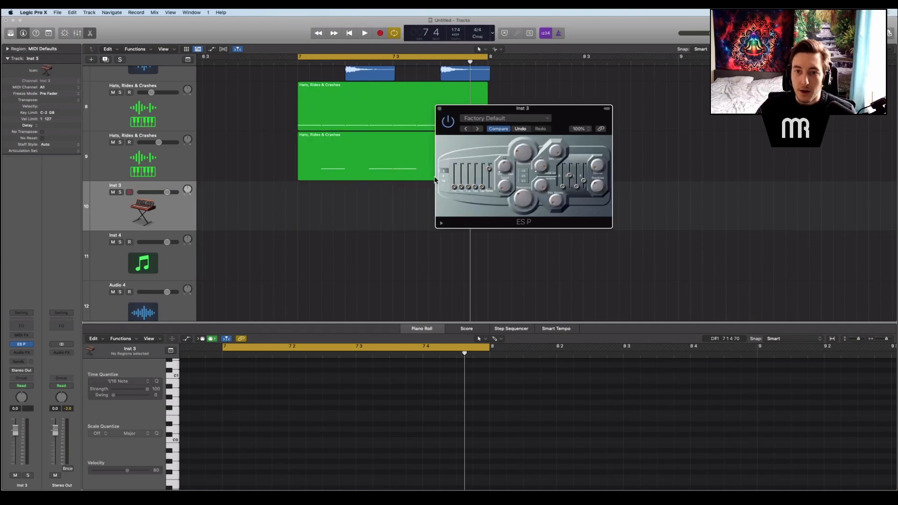
right_click(316, 204)
left_click(337, 205)
scroll(309, 234, "up", 2)
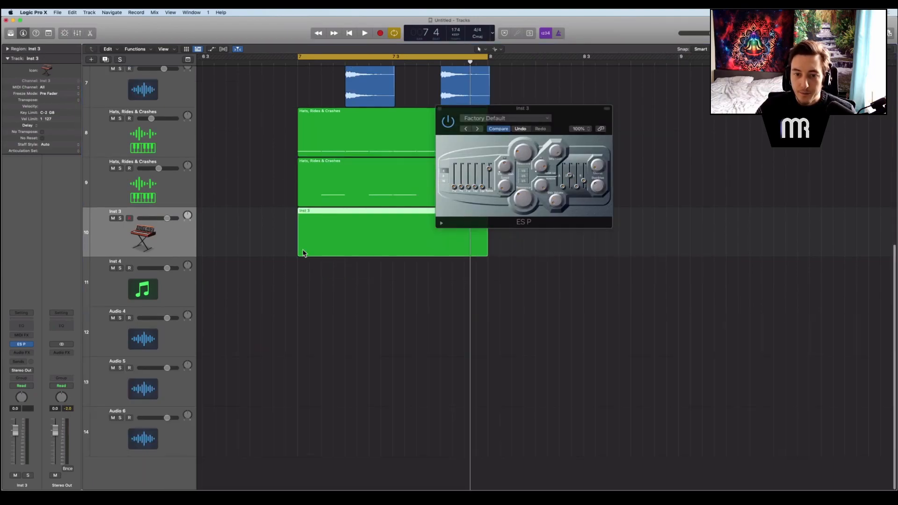
left_click(319, 242)
Step: Audition higher ES P keys and enter four consecutive quarter notes on one high pitch across bar 7
left_click(171, 450)
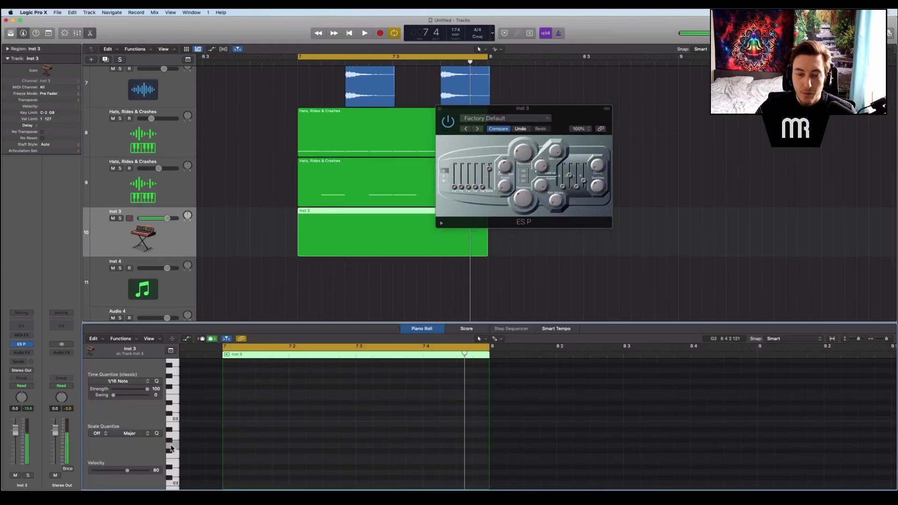
scroll(173, 374, "up", 6)
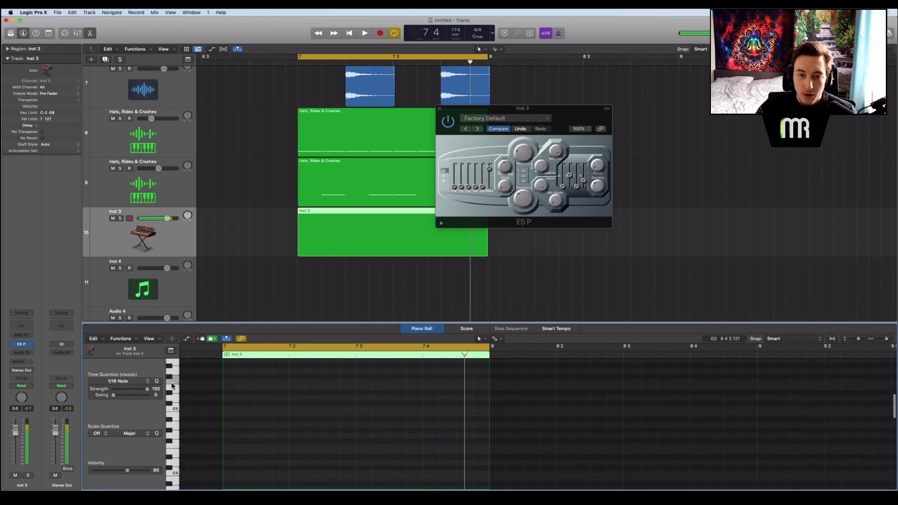
scroll(174, 385, "up", 2)
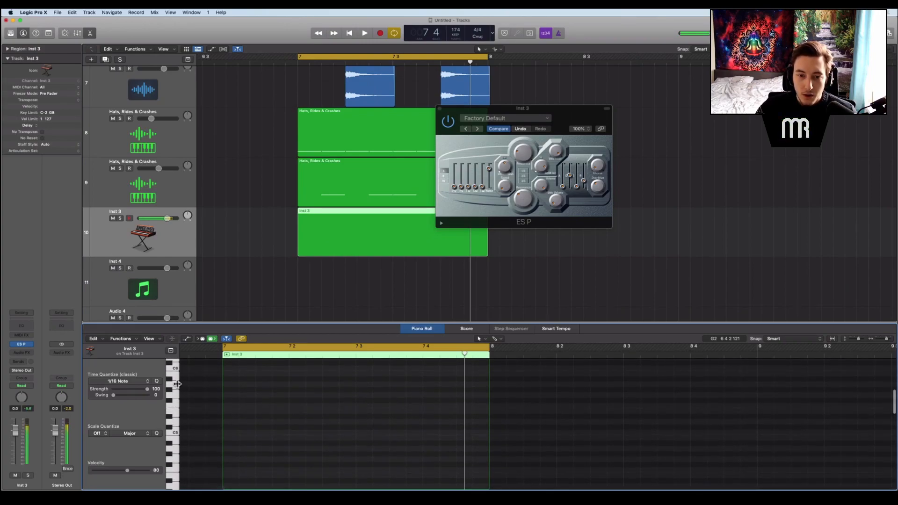
left_click(227, 385)
left_click_drag(236, 385, 411, 386)
Step: Play the loop with the noise layer and insert a stereo Channel EQ on the Inst 3 track
left_click_drag(571, 119, 373, 155)
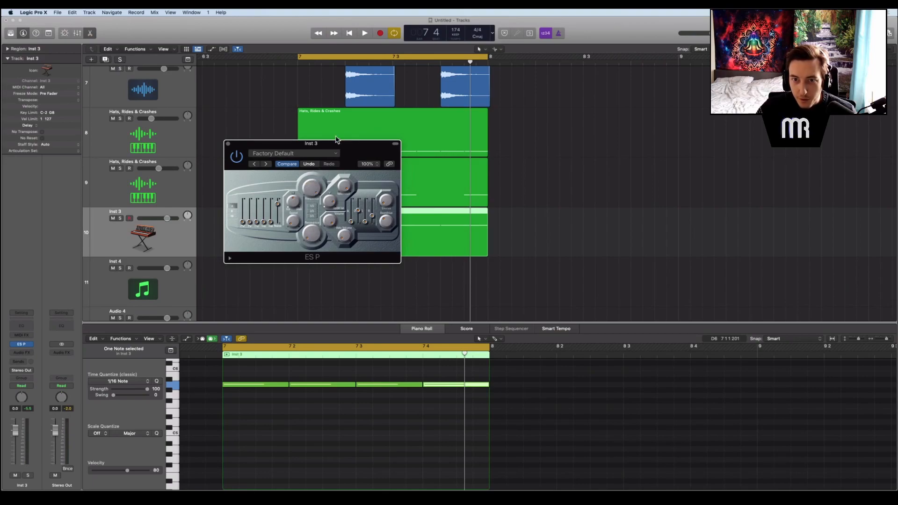
key("space")
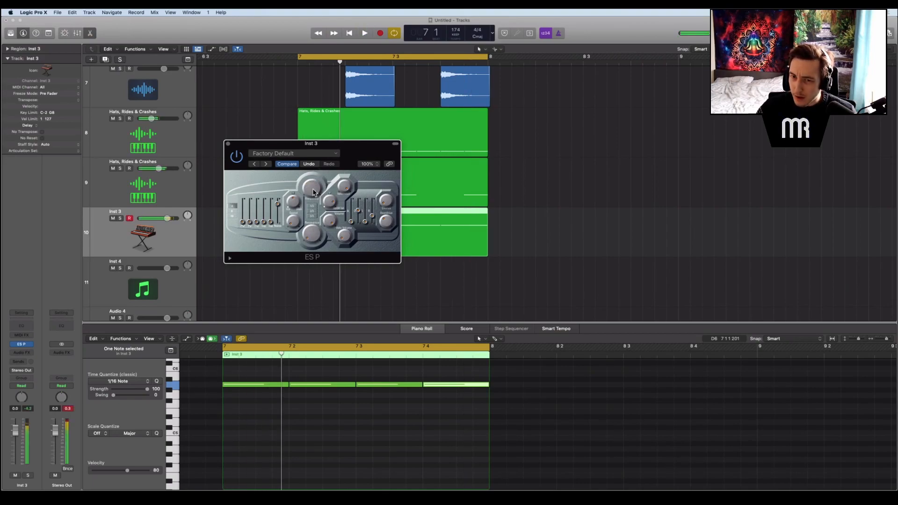
left_click(32, 352)
mouse_move(50, 378)
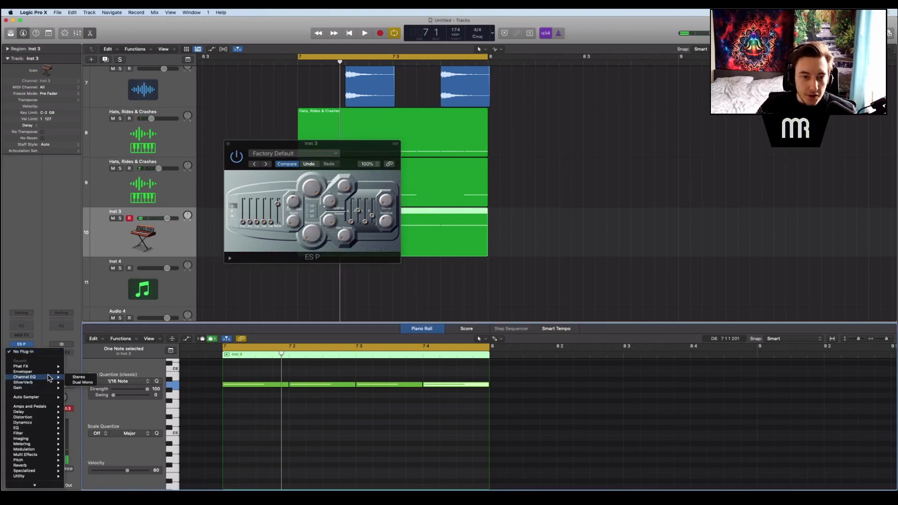
left_click(79, 377)
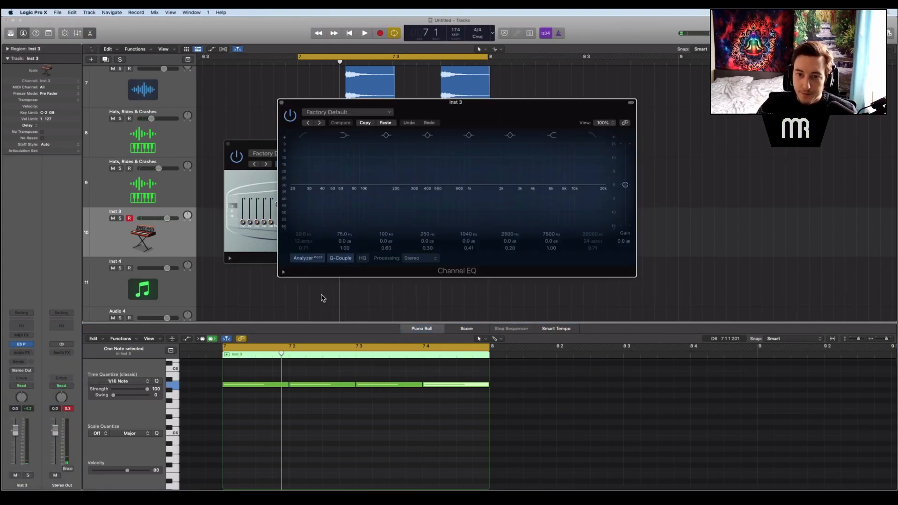
Step: Enable the Inst 3 Channel EQ's low cut at 3400 Hz, audition it in the loop, and close the EQ
left_click(299, 135)
left_click_drag(293, 193, 523, 193)
key("space")
key("space")
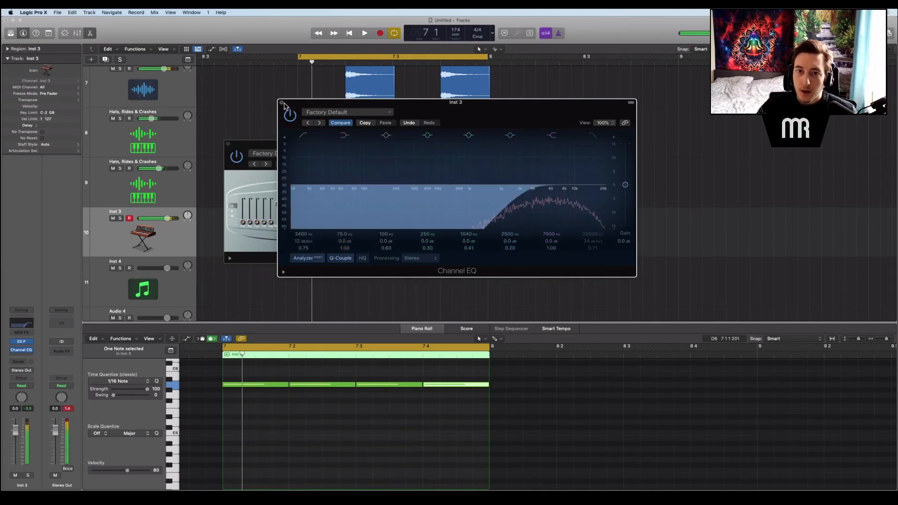
left_click(282, 103)
Step: Lower Inst 3's volume to -5.3 dB and tweak the ES P envelope sliders while auditioning the loop
left_click(372, 218)
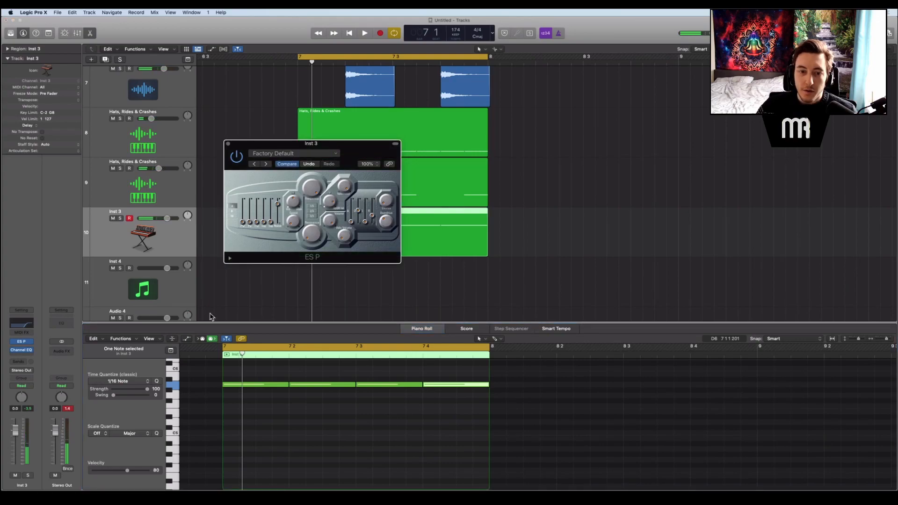
left_click_drag(165, 220, 158, 220)
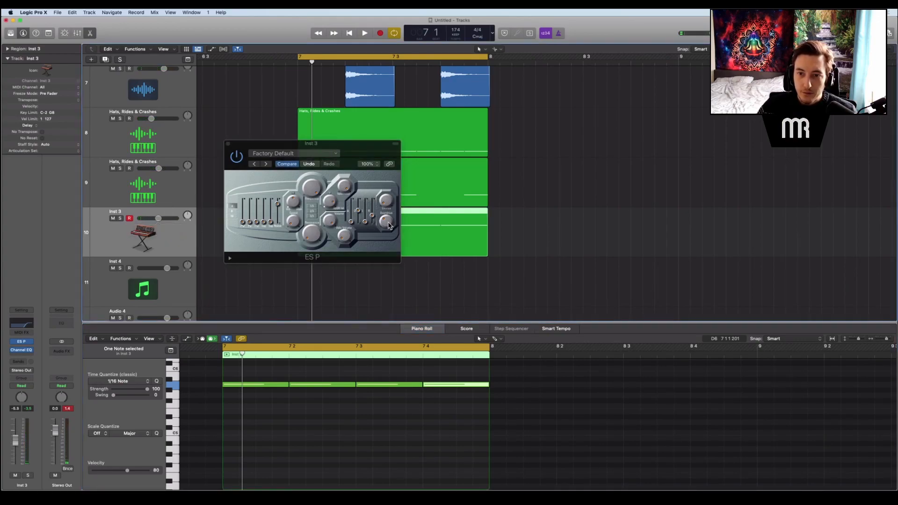
left_click(359, 214)
key("space")
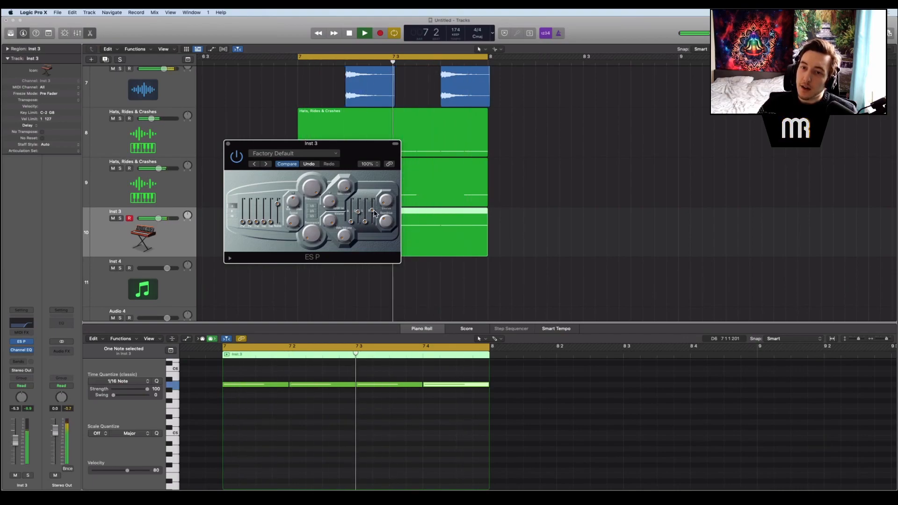
key("space")
Step: Raise the Inst 3 EQ's low-cut frequency and add a high-shelf boost around 5400 Hz during playback, and close both plug-in windows
left_click(25, 351)
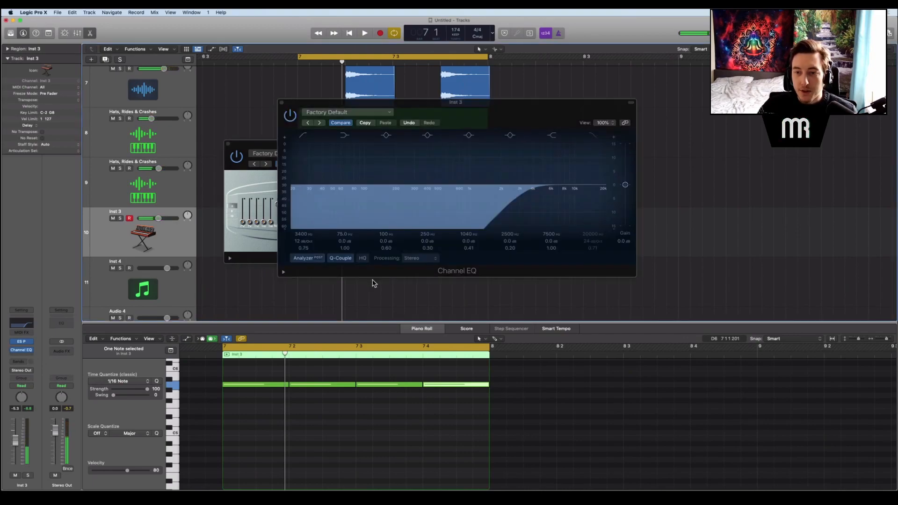
key("space")
left_click_drag(543, 193, 546, 191)
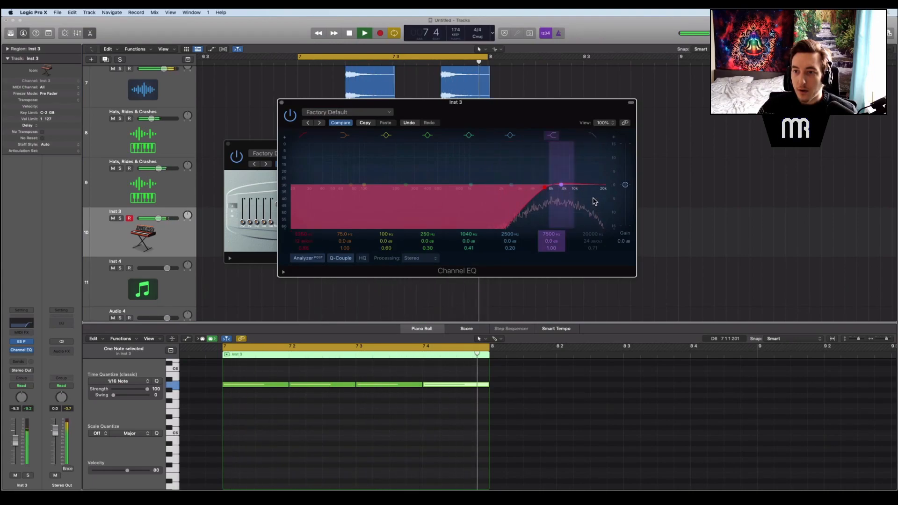
mouse_move(598, 205)
left_mouse_down()
mouse_move(599, 188)
mouse_move(583, 195)
left_mouse_up()
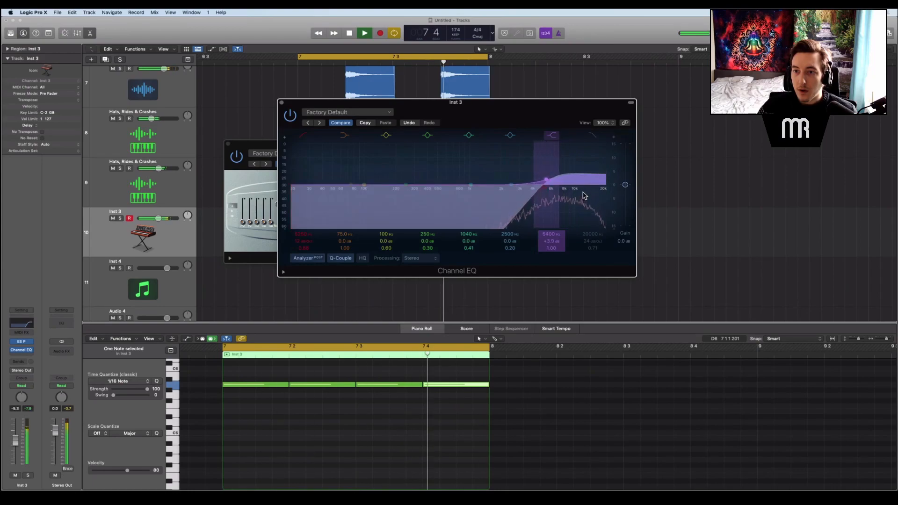
left_click(281, 102)
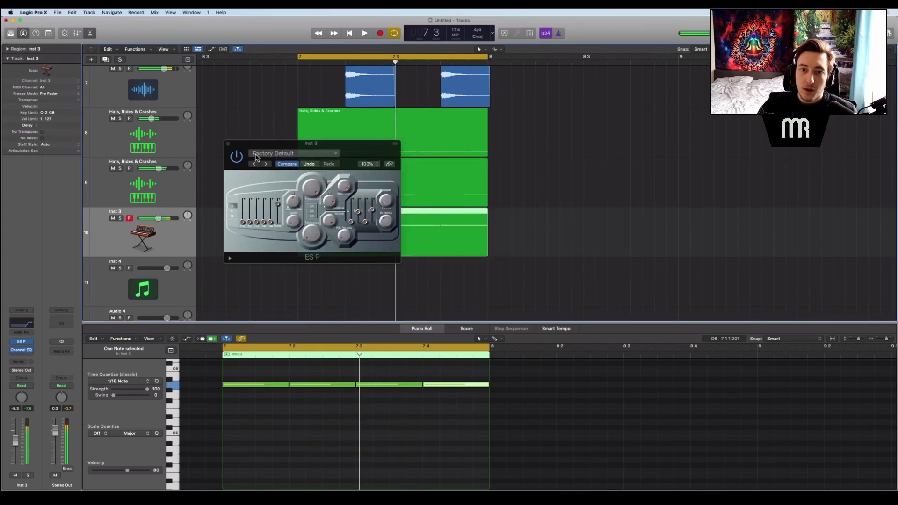
left_click(228, 143)
key("space")
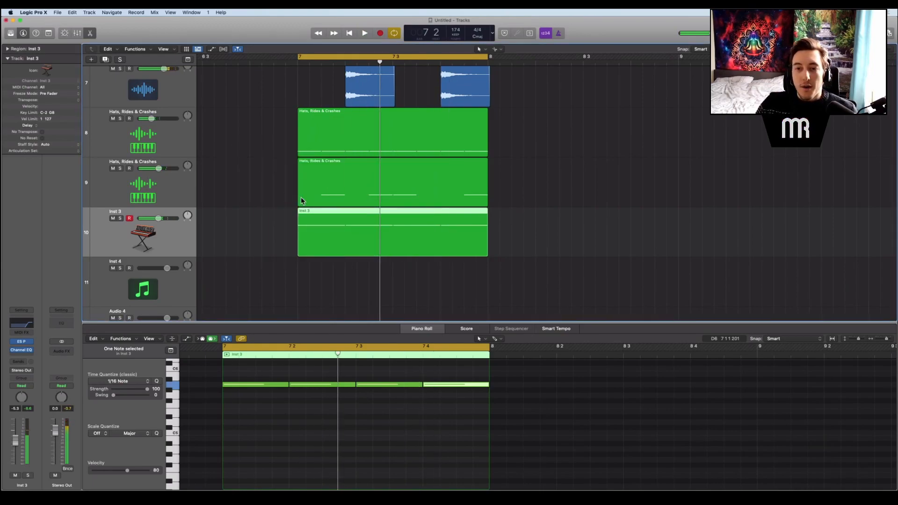
Step: Lower Inst 3's volume to -7.6 dB and slightly reduce both Hats, Rides & Crashes tracks
left_click(256, 200)
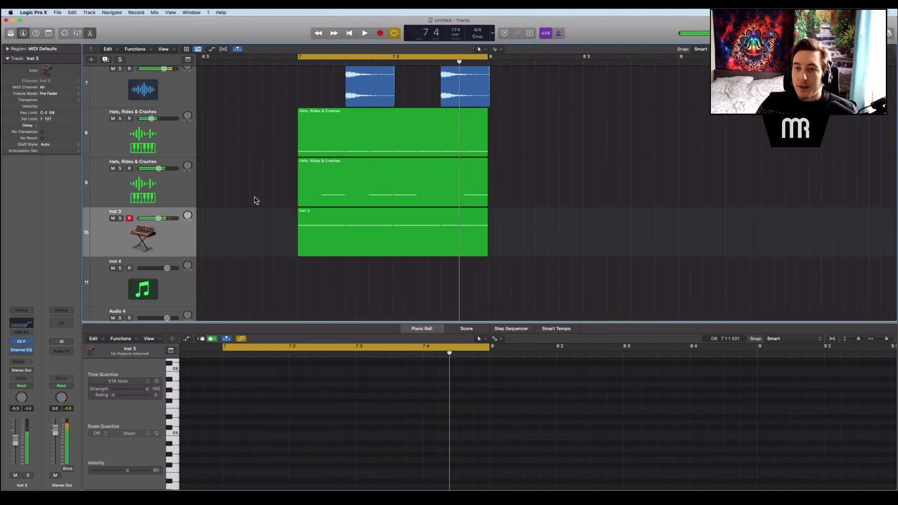
left_click_drag(154, 216, 153, 217)
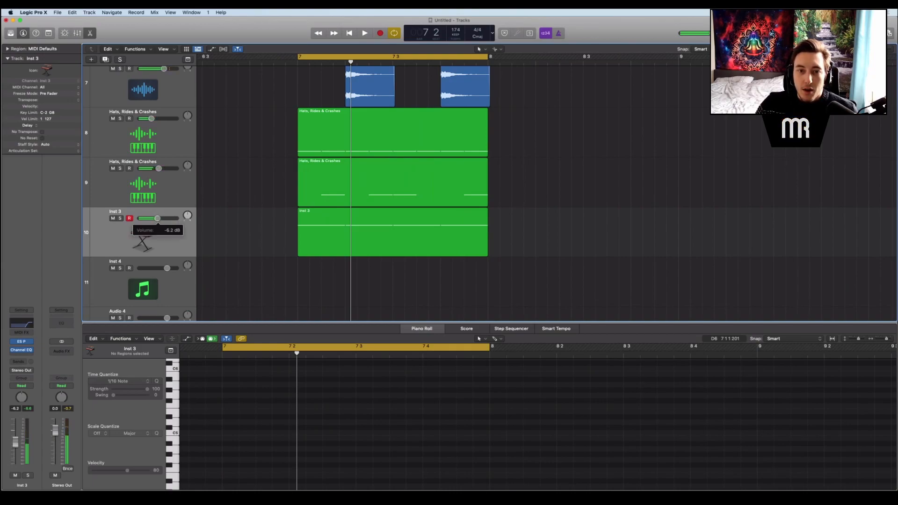
left_click(151, 118)
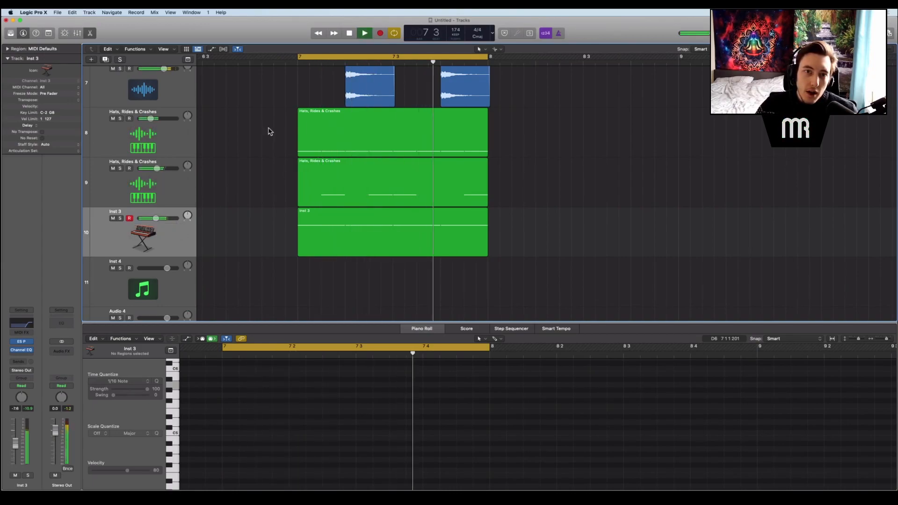
Step: Play back the bar 7 loop and look over the kick, hat and noise regions together
scroll(259, 143, "up", 5)
scroll(259, 142, "down", 5)
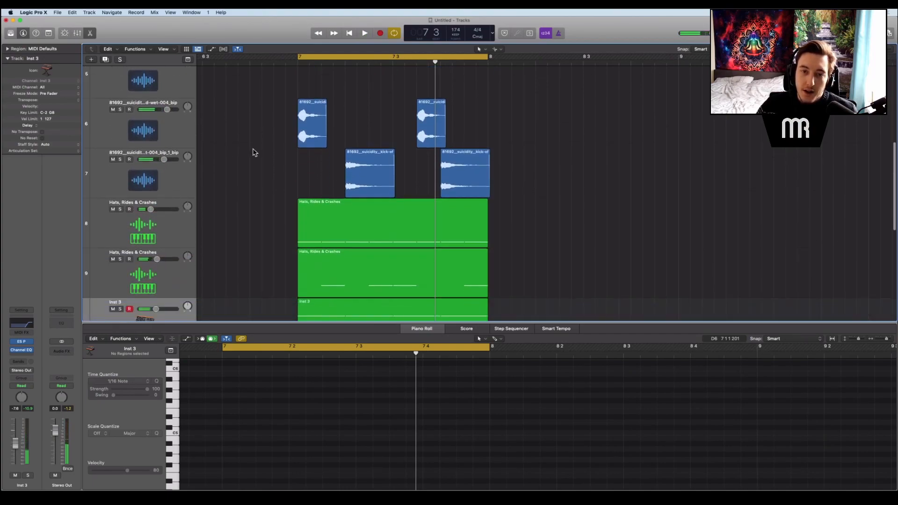
key("space")
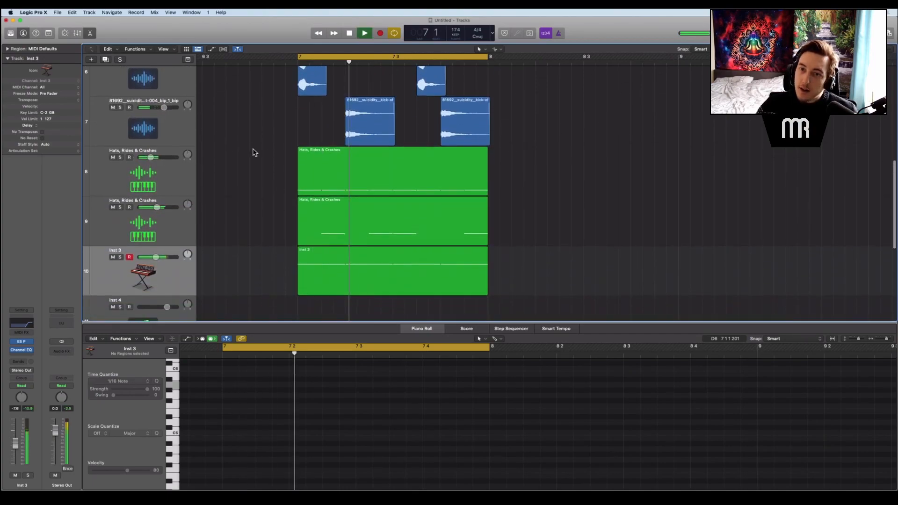
key("space")
scroll(195, 184, "up", 3)
scroll(347, 227, "down", 1)
left_click_drag(223, 198, 497, 321)
Step: Boost the highs of the track 7 kick with its second Channel EQ, using a high shelf at 2040 Hz and +5.7 dB
scroll(231, 225, "up", 3)
left_click(174, 230)
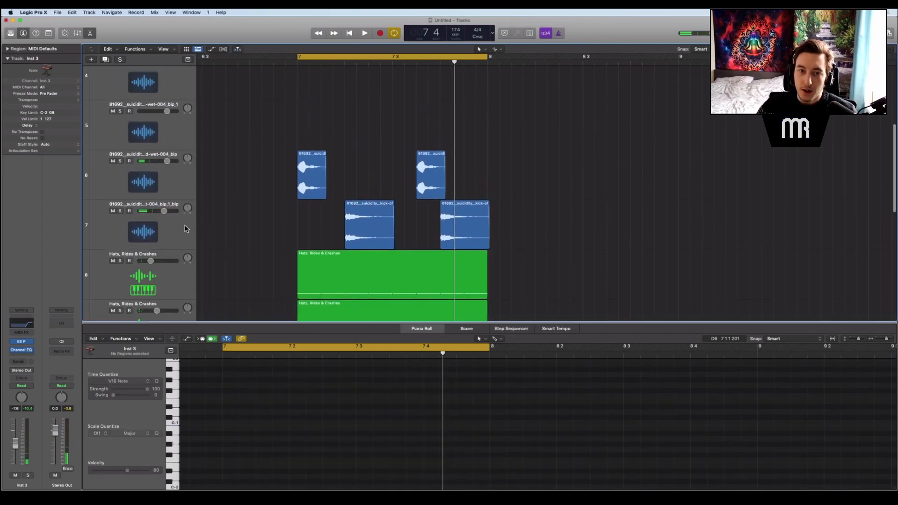
left_click(24, 347)
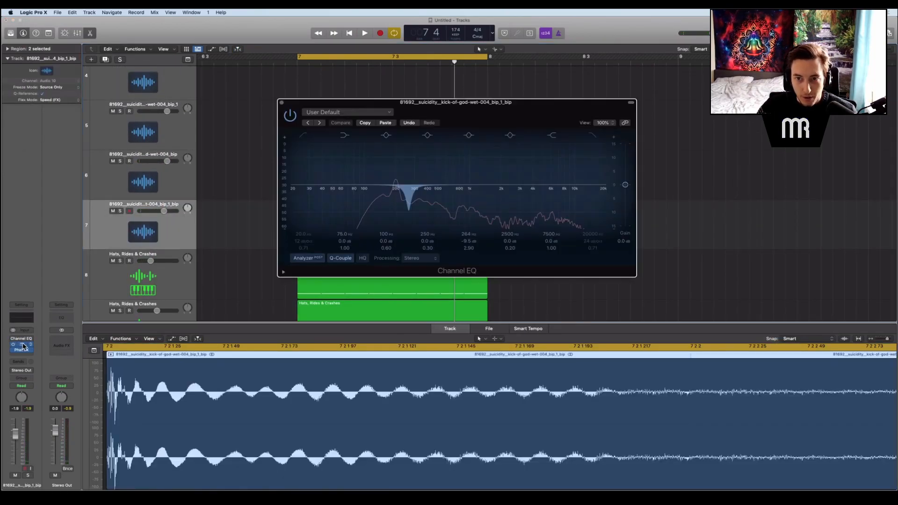
left_click_drag(511, 185, 490, 168)
key("space")
Step: Raise the track 7 kick's volume to about -0.8 dB, audition the loop, and close the Channel EQ
key("space")
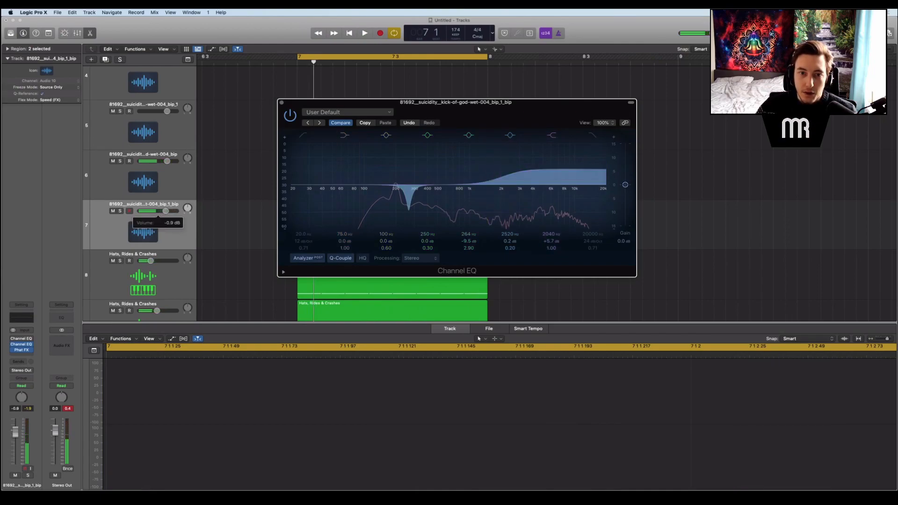
key("space")
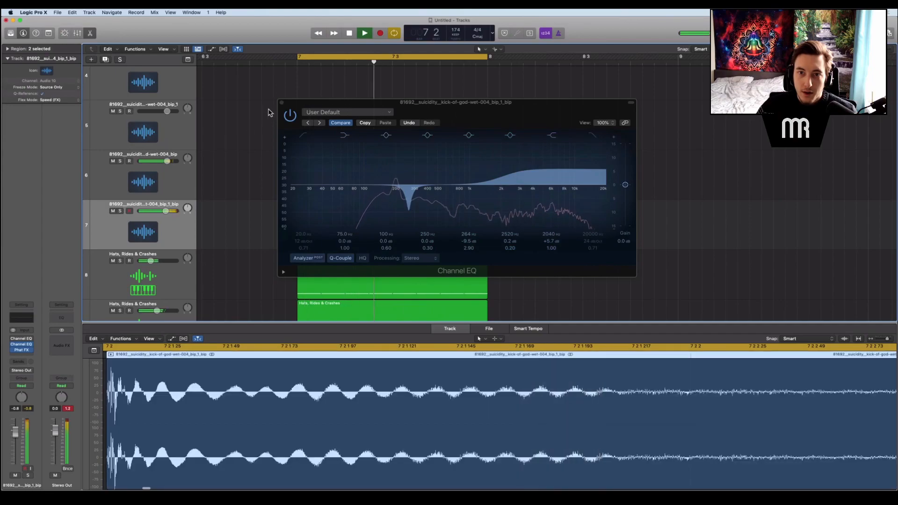
left_click(280, 102)
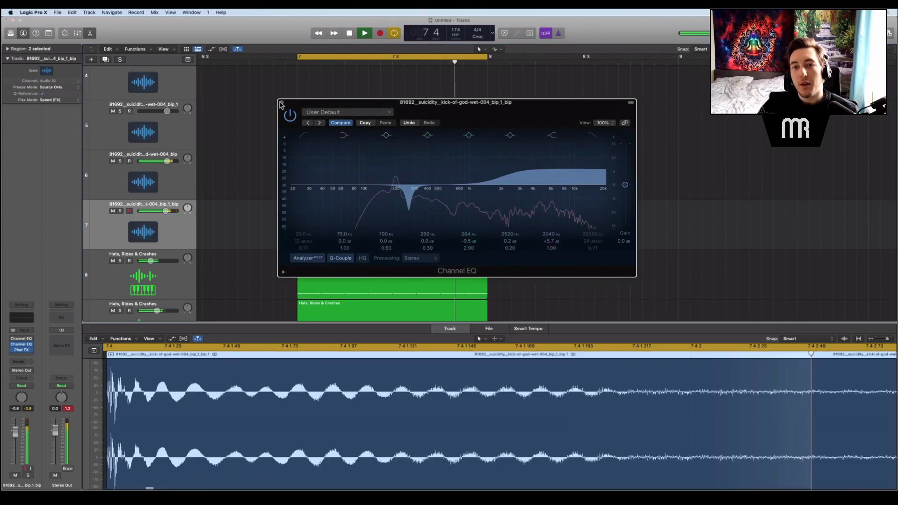
left_click(281, 102)
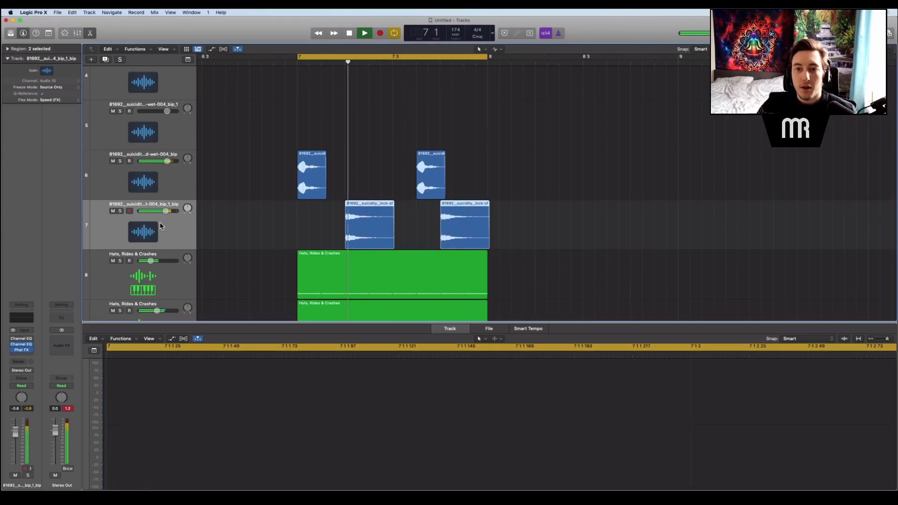
Step: Play back the loop while reviewing the track 7 kick's second Channel EQ, and close the EQ and the audio editor
key("space")
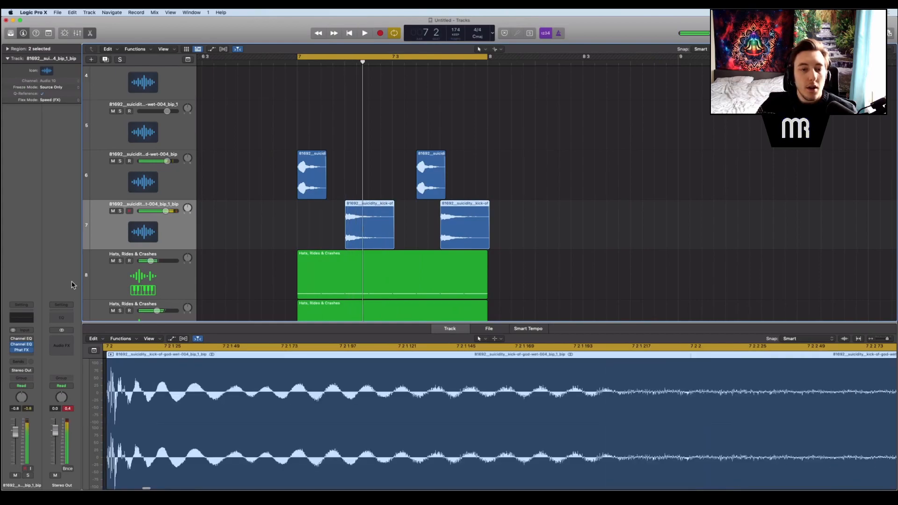
left_click(21, 346)
key("space")
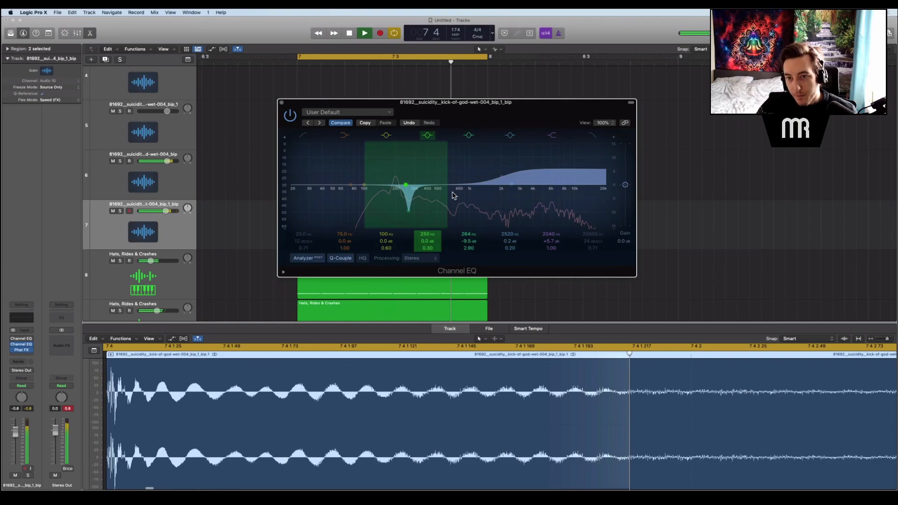
key("space")
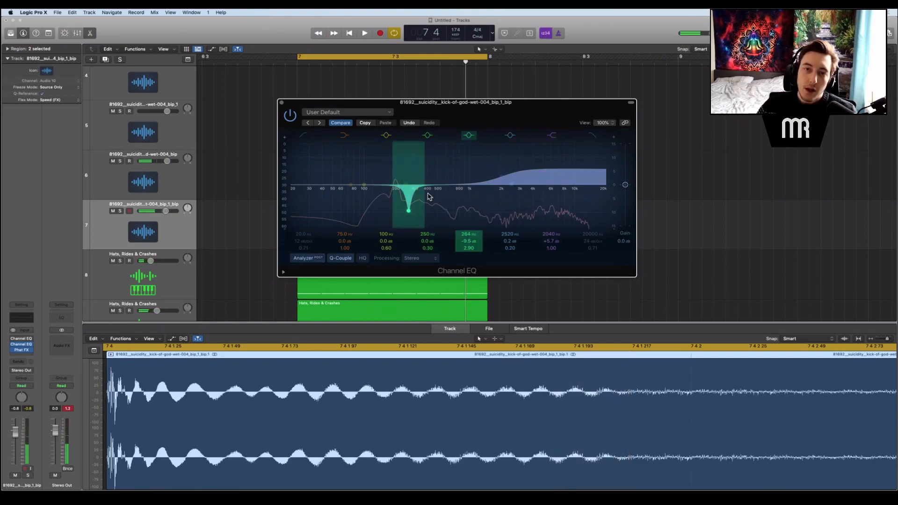
left_click(282, 103)
key("e")
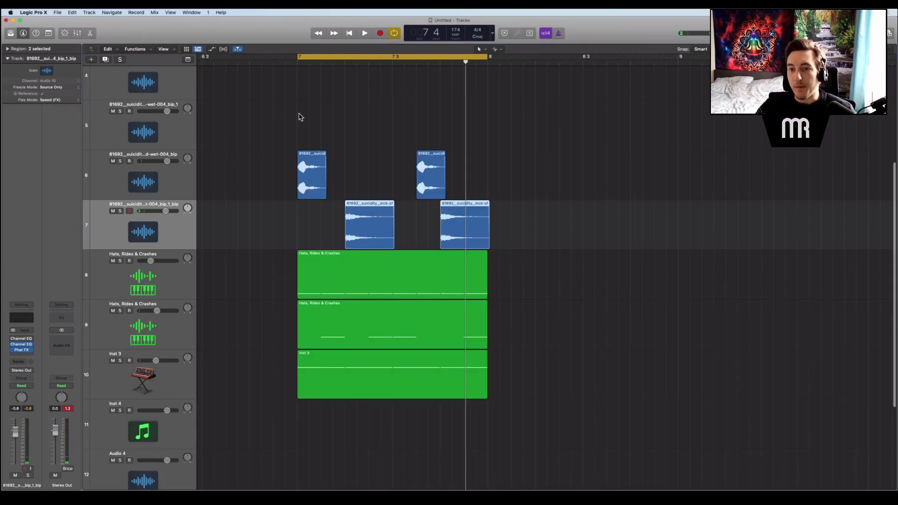
scroll(445, 125, "down", 1)
scroll(445, 125, "down", 1)
left_click(490, 218)
scroll(490, 218, "right", 1)
scroll(490, 218, "up", 3)
scroll(490, 218, "down", 6)
scroll(503, 339, "up", 1)
scroll(503, 339, "right", 1)
left_click_drag(386, 256, 387, 206)
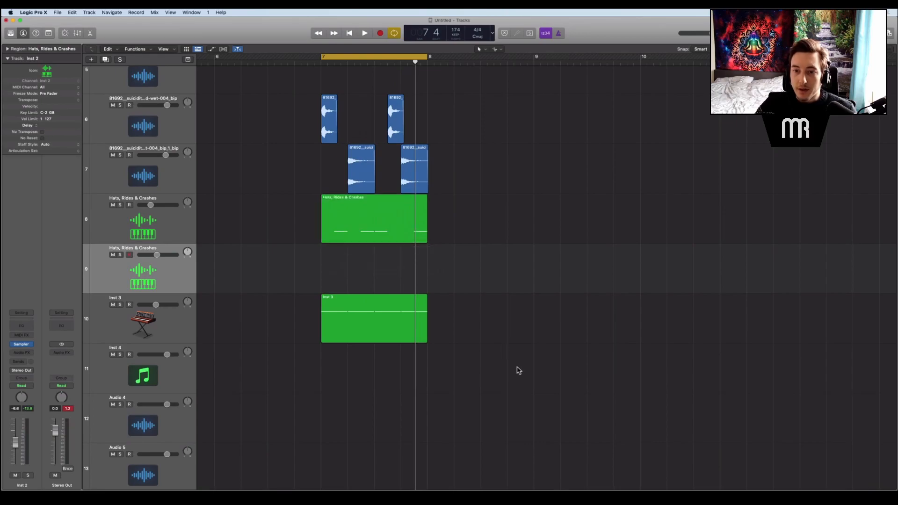
key("super+z")
left_click_drag(505, 374, 321, 80)
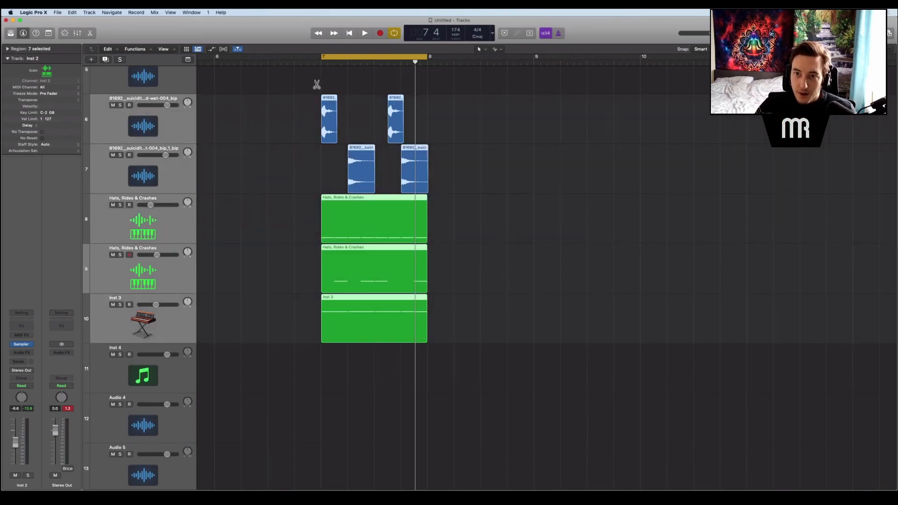
key("super+r")
key("super+z")
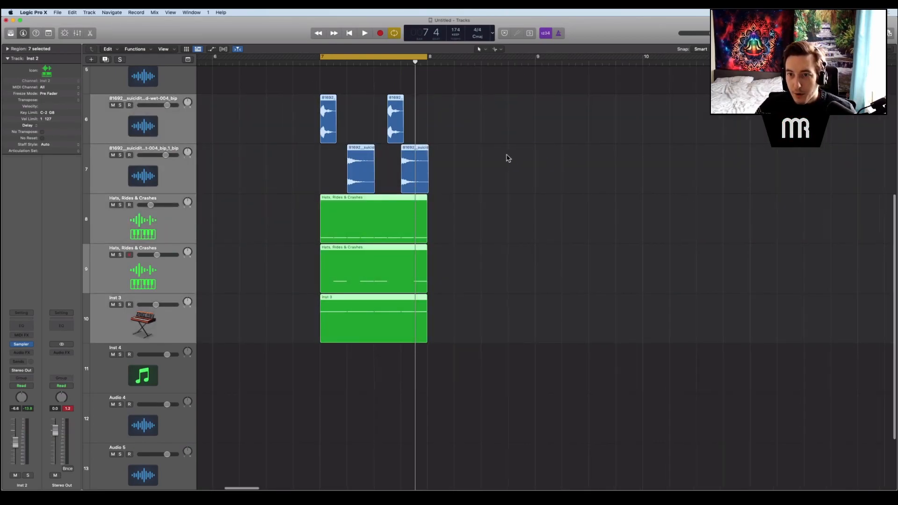
Step: Cut off and delete the end of the last track 7 kick region that extends past bar 8
key("super+Right")
key("super+Right")
key("super+Right")
left_click_drag(448, 180, 453, 180)
key("BackSpace")
left_click(424, 173)
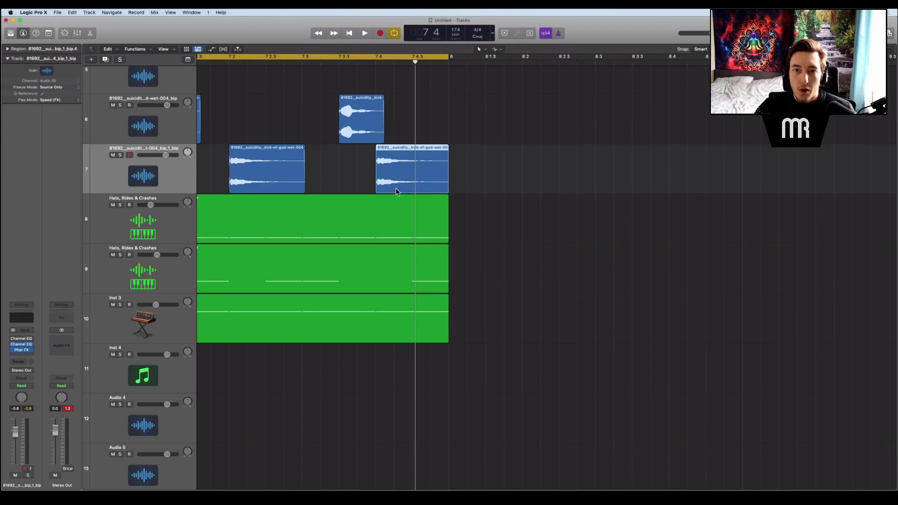
Step: Set a fade-out of 2 on the shortened last kick region of track 7, matching the track's other kick
left_click(290, 170)
left_click(7, 49)
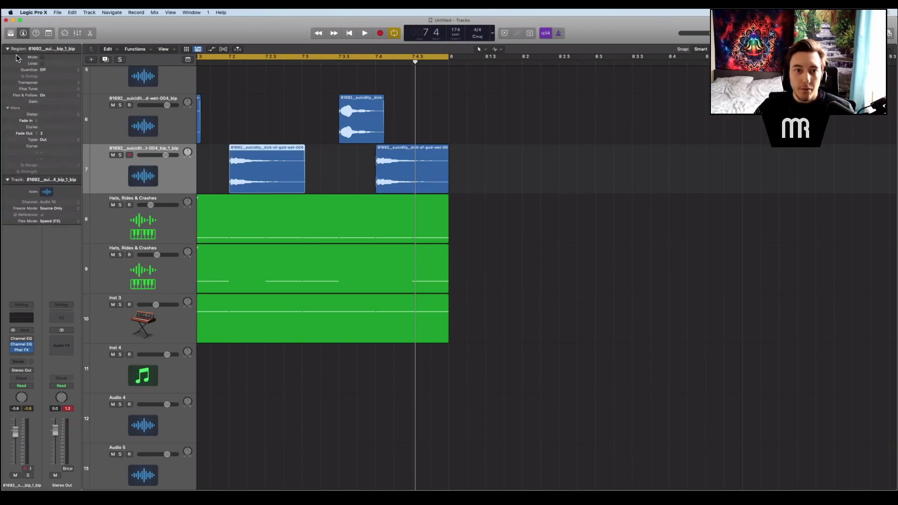
left_click(422, 160)
double_click(44, 133)
type("2")
key("Return")
scroll(374, 225, "left", 5)
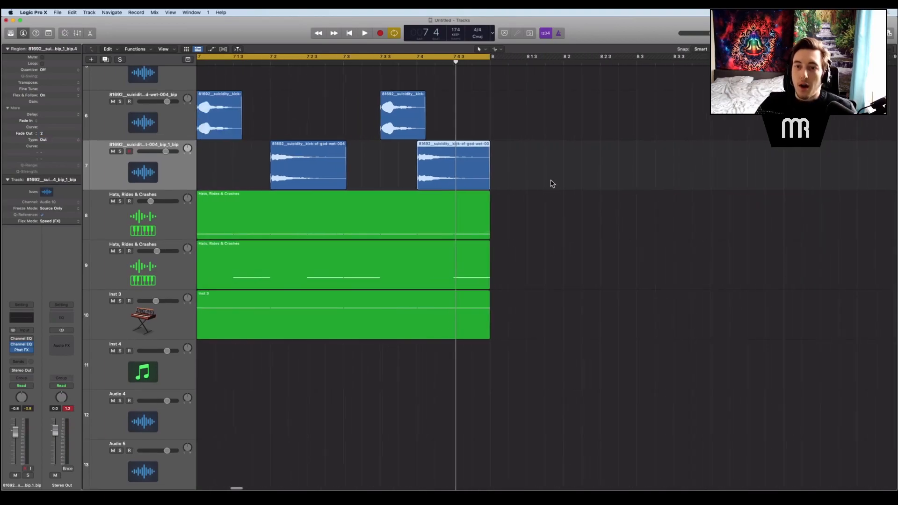
Step: Repeat all the bar 7 kick, hat and Inst 3 regions until the pattern fills bars 7 through 14
left_click_drag(592, 373, 179, 70)
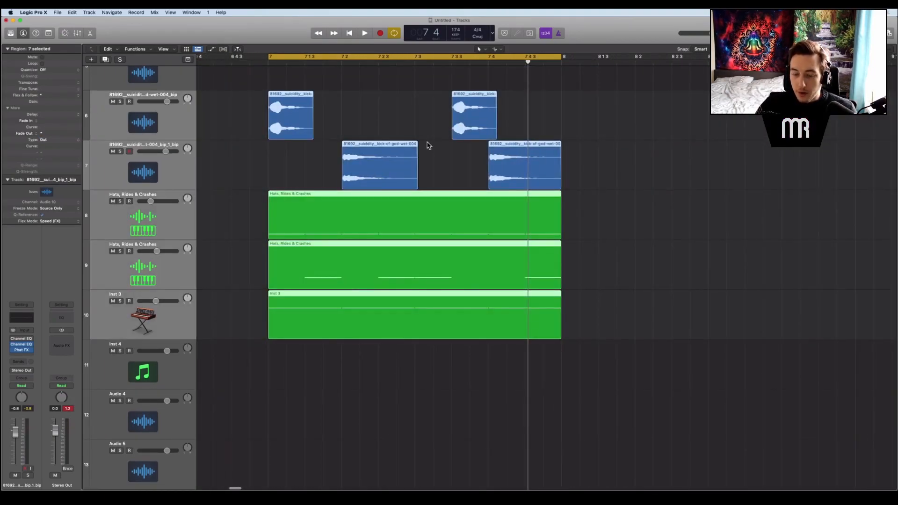
key("super+r")
key("super+r")
key("super+Left")
key("super+Left")
scroll(597, 187, "right", 8)
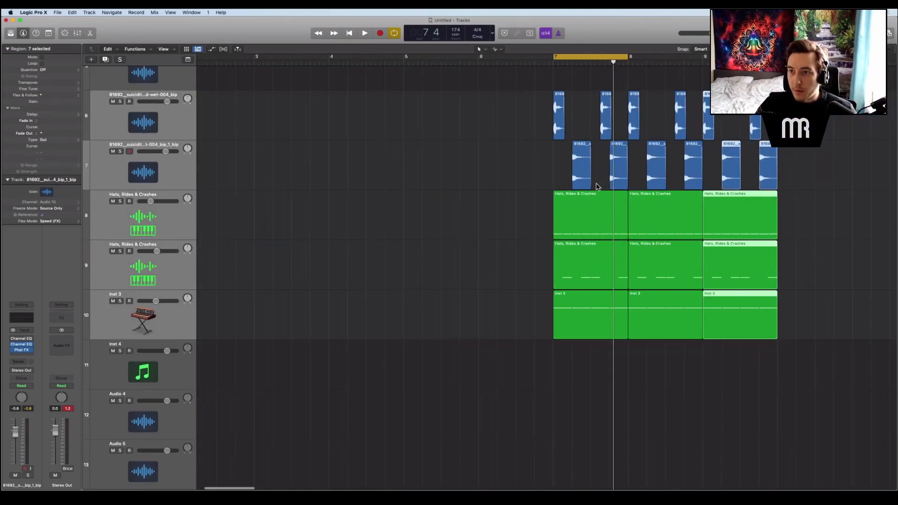
key("super+r")
key("super+r")
key("super+r")
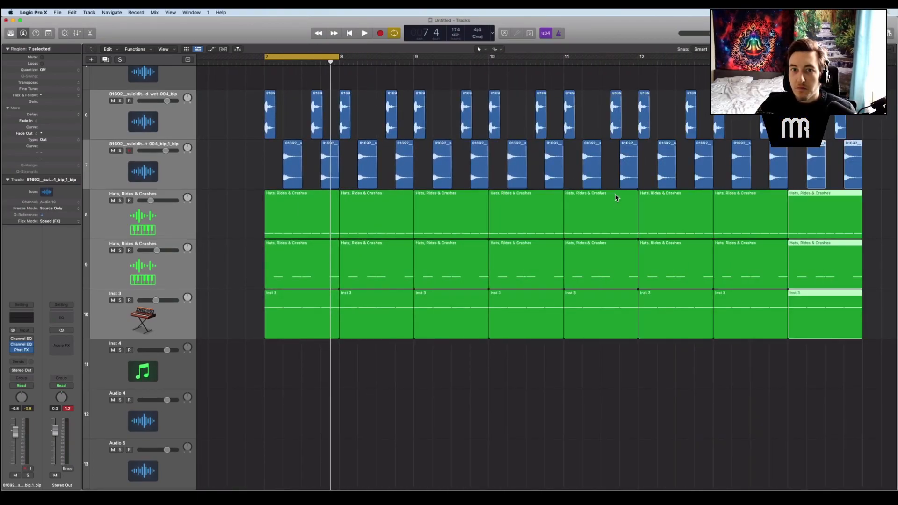
Step: Extend the cycle range from bar 7 to bar 15, play back the repeated drum pattern, and select the track 7 kick
scroll(615, 197, "right", 5)
scroll(607, 197, "left", 1)
key("super+Left")
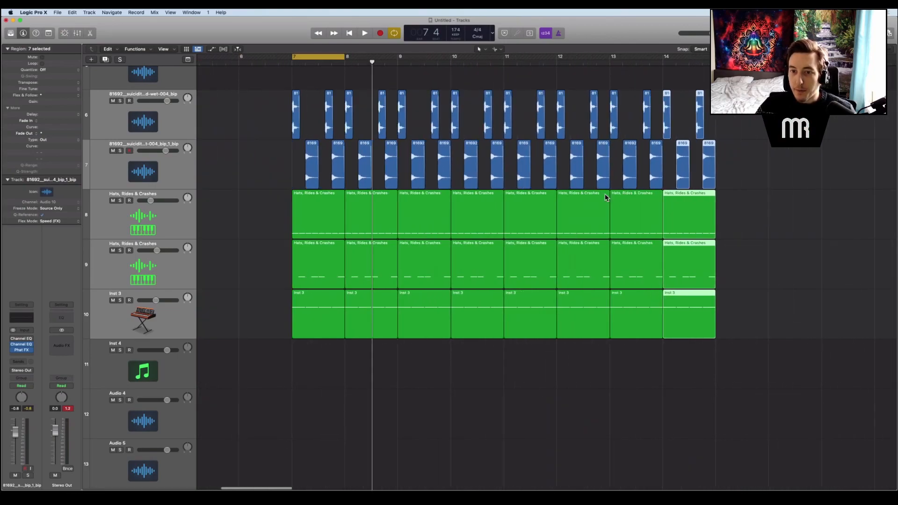
scroll(606, 198, "down", 3)
scroll(461, 197, "right", 2)
scroll(462, 199, "down", 1)
key("super+r")
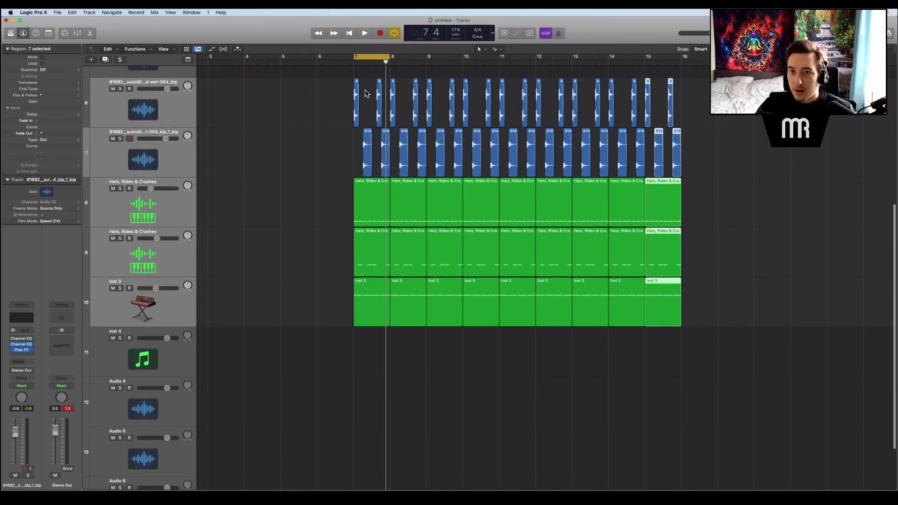
key("space")
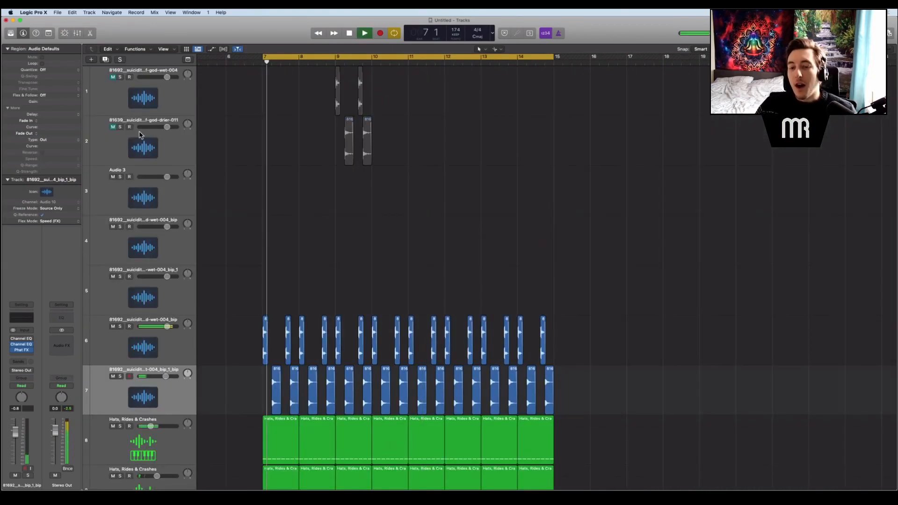
scroll(213, 158, "down", 8)
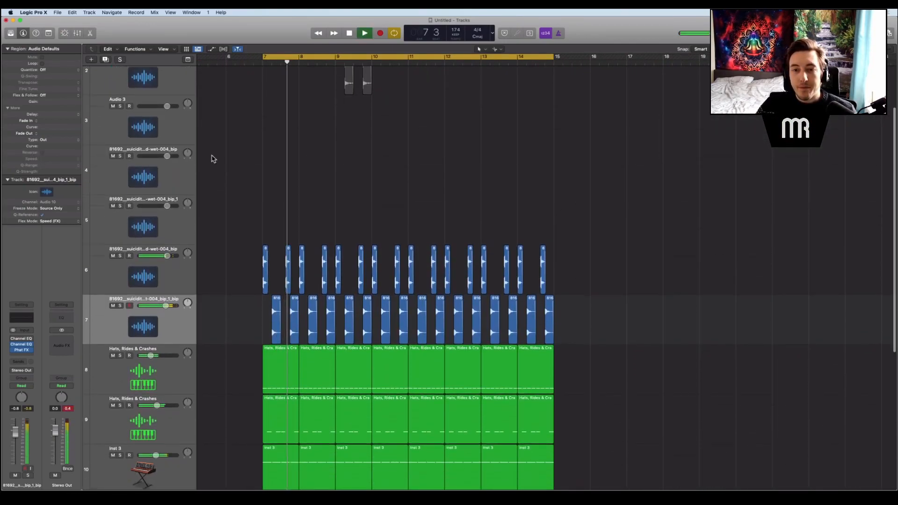
left_click(174, 204)
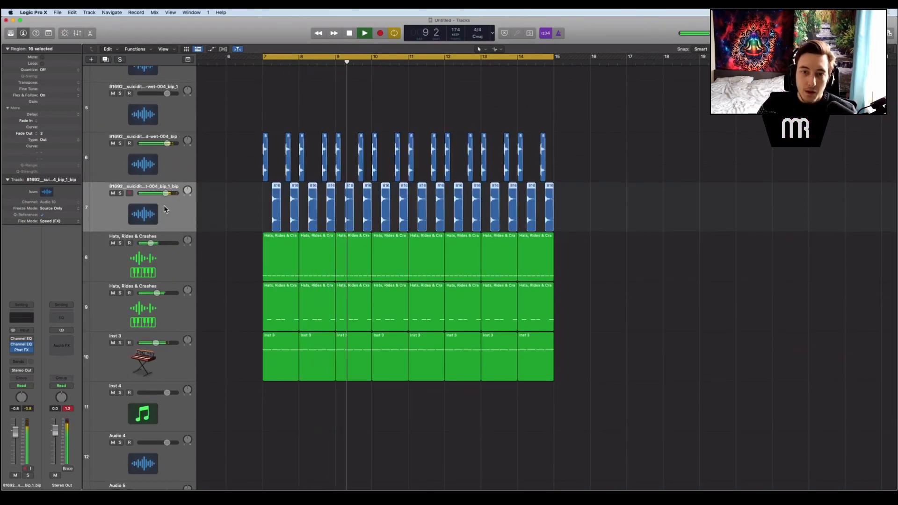
key("space")
Step: Shrink the track heights to fit all fourteen tracks in view, and audition the eight-bar drum pattern
scroll(263, 196, "down", 5)
scroll(263, 195, "left", 1)
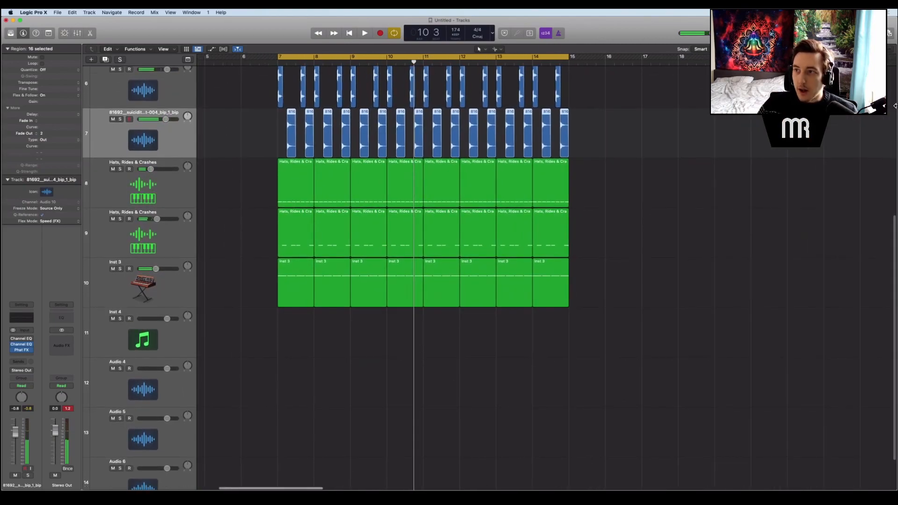
key("super+Up")
key("super+Up")
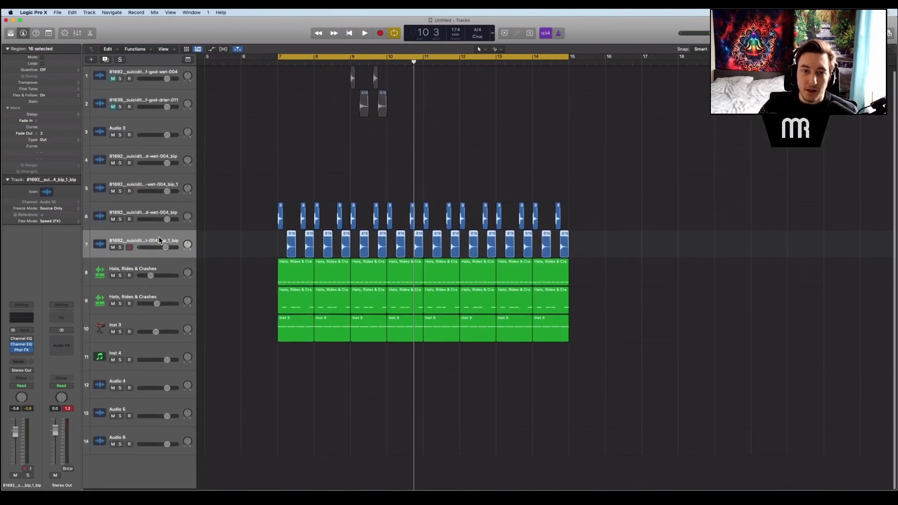
key("space")
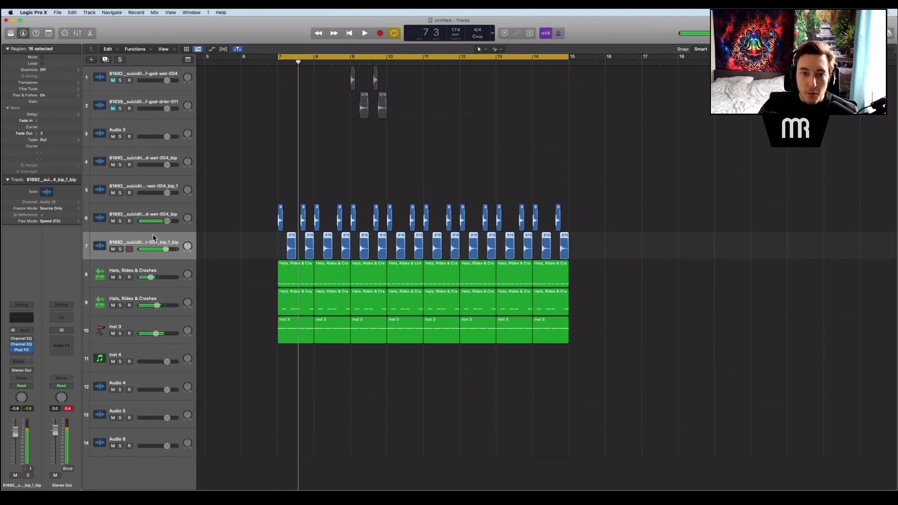
key("space")
key("space")
key("space")
Step: Enable Distortion in the track 7 kick's Phat FX and raise its Soft Sat amount during playback, and close the plug-in
left_click(22, 351)
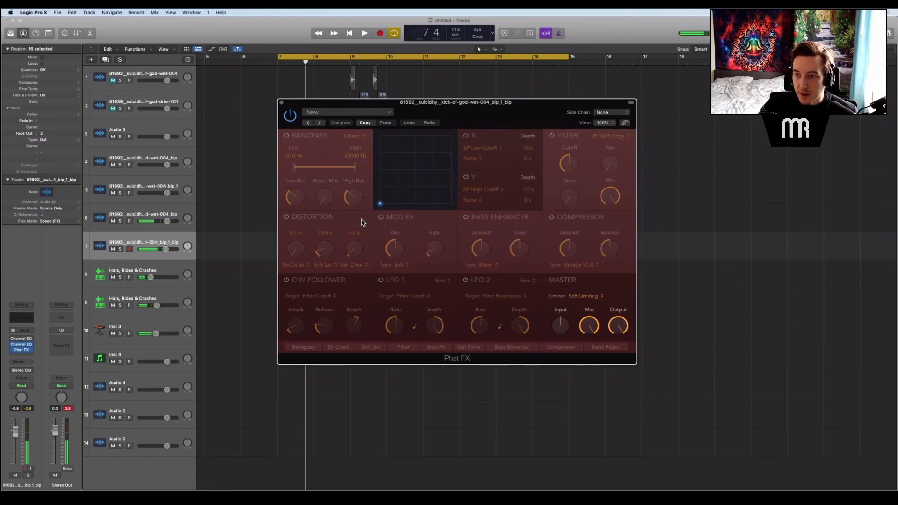
left_click(286, 219)
key("space")
mouse_move(323, 249)
left_mouse_down()
mouse_move(333, 248)
mouse_move(339, 231)
mouse_move(335, 238)
left_mouse_up()
key("space")
left_click(281, 102)
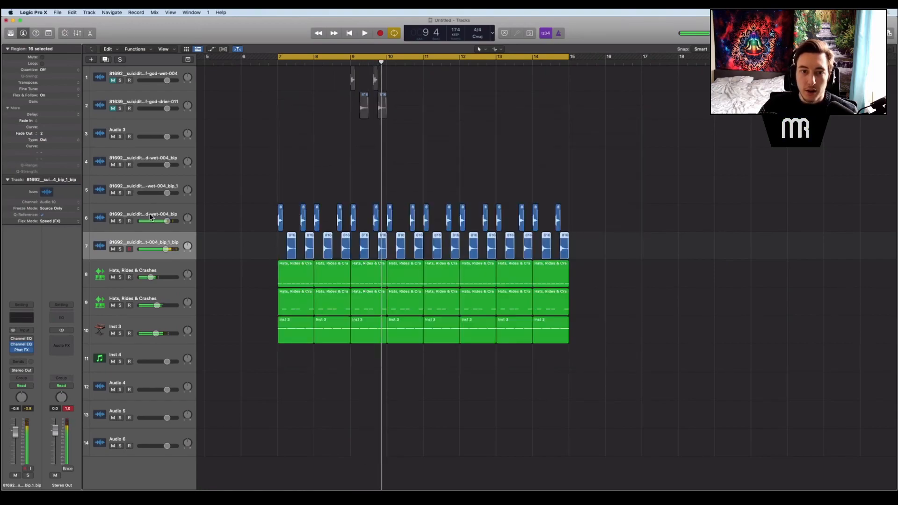
Step: Insert Phat FX on the track 6 kick and load its New preset
left_click(154, 214)
left_click(28, 354)
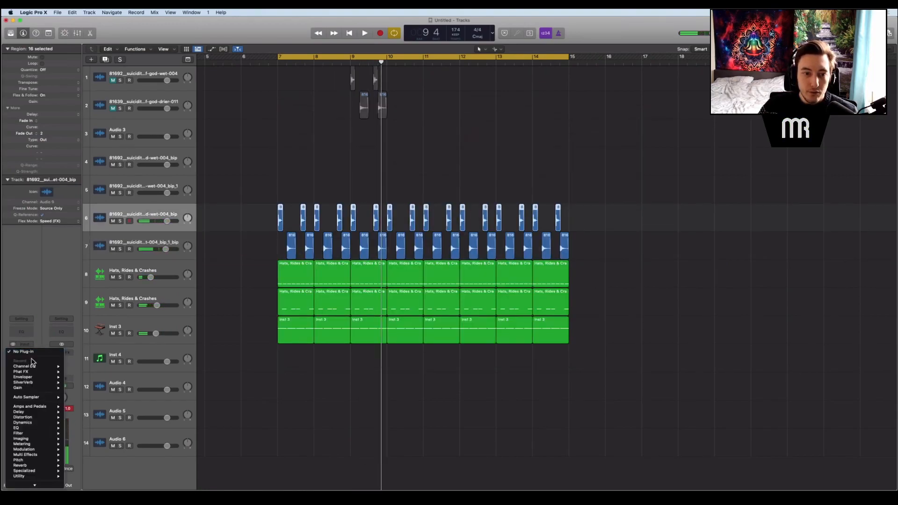
left_click(296, 132)
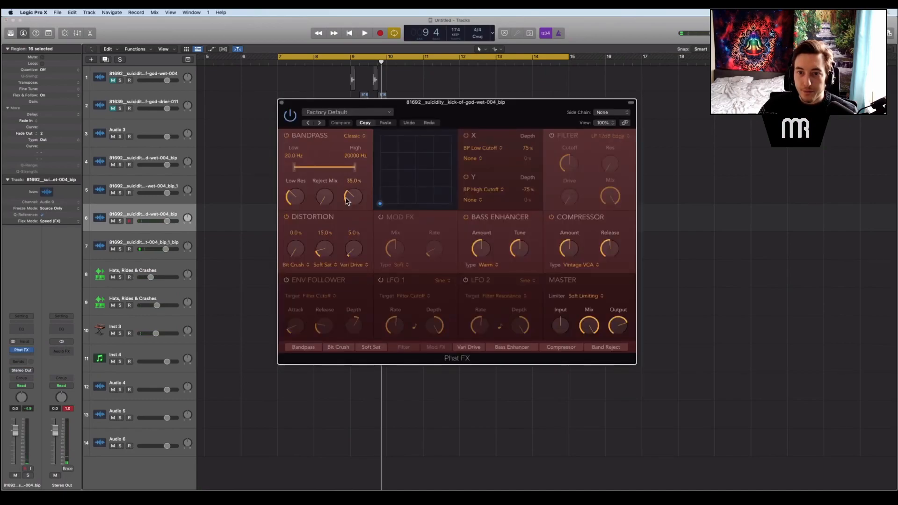
left_click(327, 112)
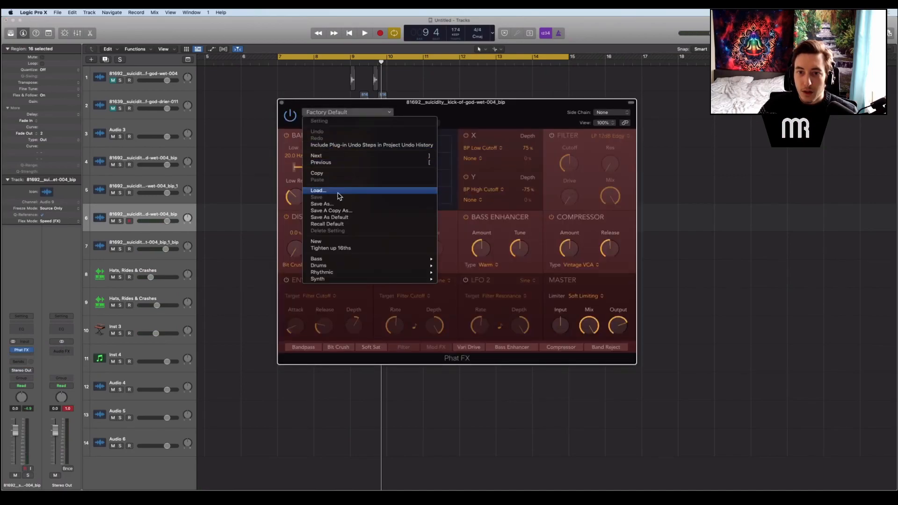
left_click(335, 242)
Step: Enable Distortion in the track 6 kick's Phat FX with Soft Sat at 22.9%, audition it, and close the plug-in
key("space")
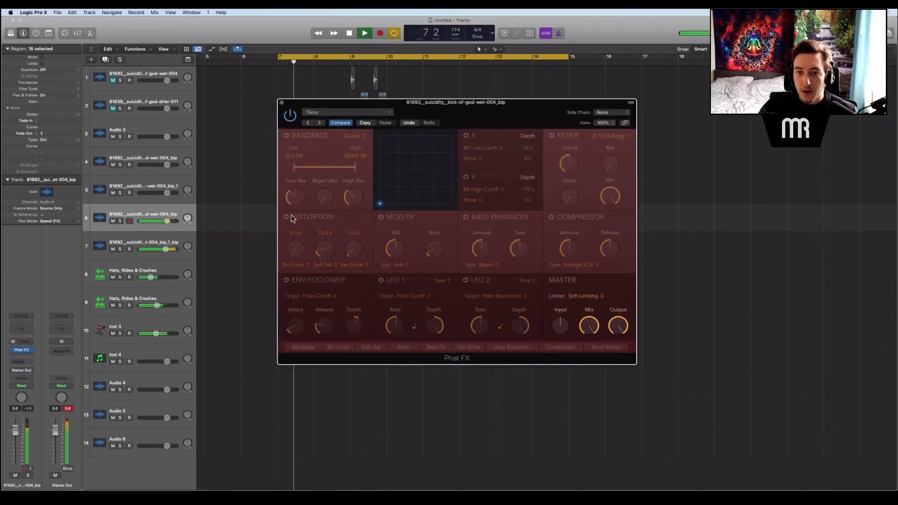
left_click_drag(313, 241, 326, 241)
key("space")
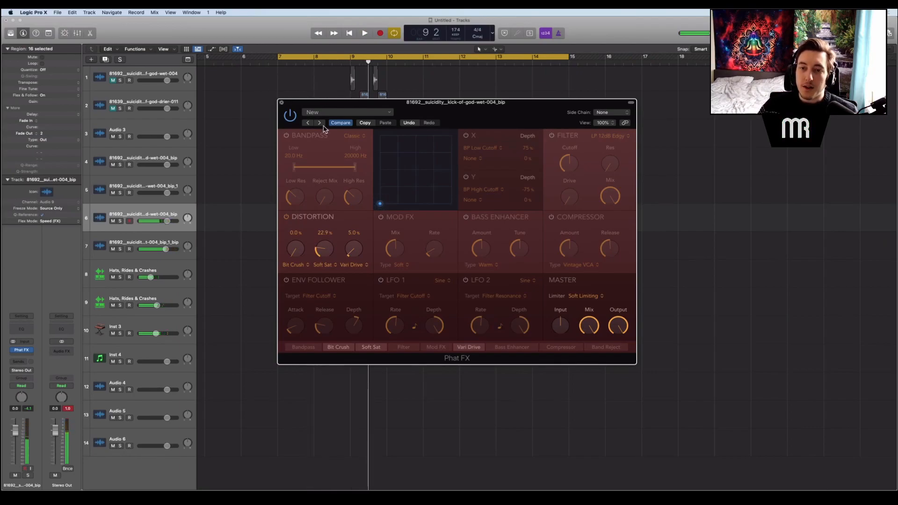
left_click(281, 103)
scroll(319, 145, "right", 1)
left_click(317, 144)
scroll(327, 151, "left", 1)
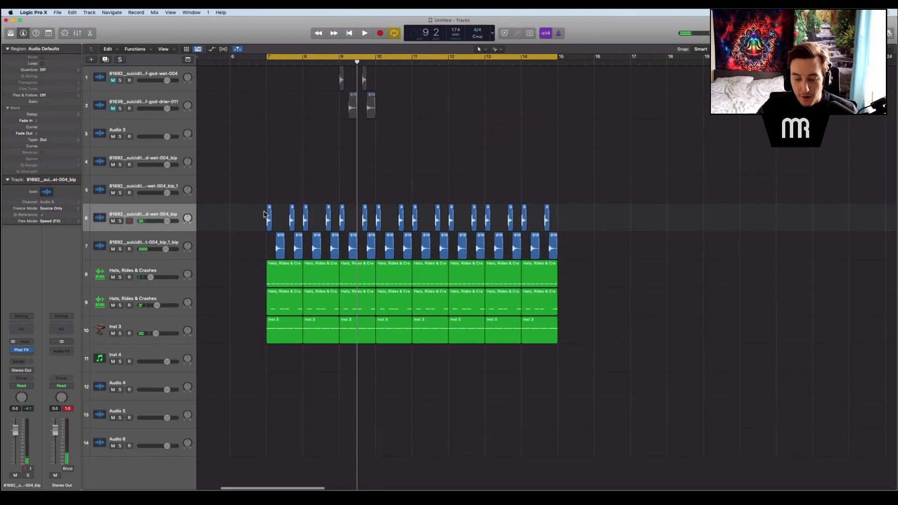
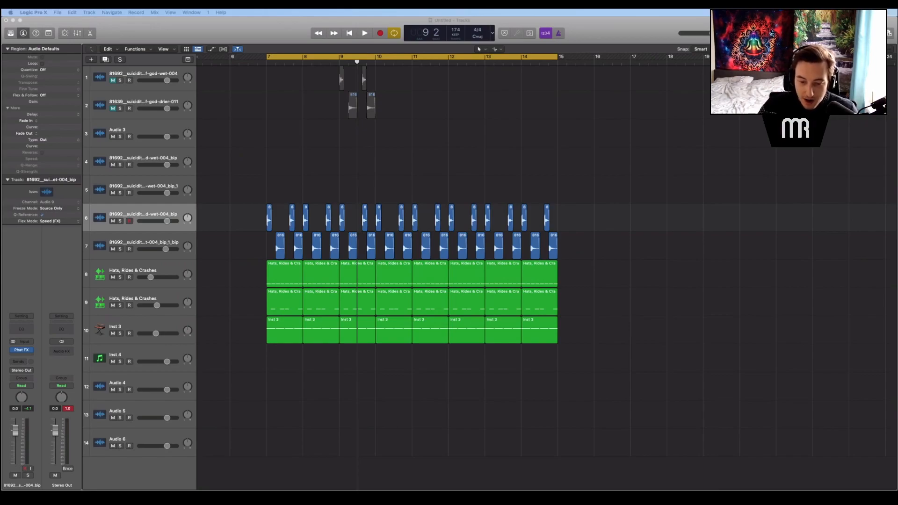
Step: Place the DBD_175_A_MUSIC_LP5 loop on track 12 at bar 7 and set its Flex Time mode to Monophonic
left_click_drag(261, 427, 269, 386)
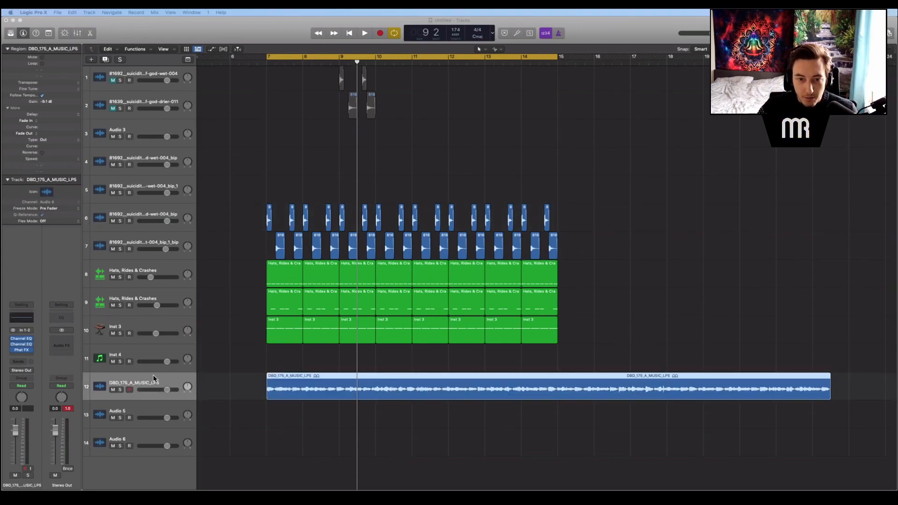
key("super+f")
left_click(160, 395)
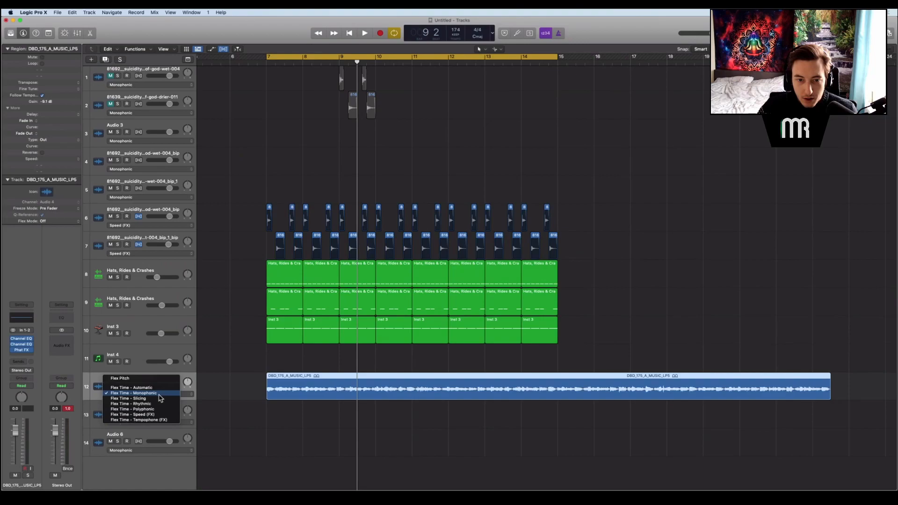
left_click(149, 398)
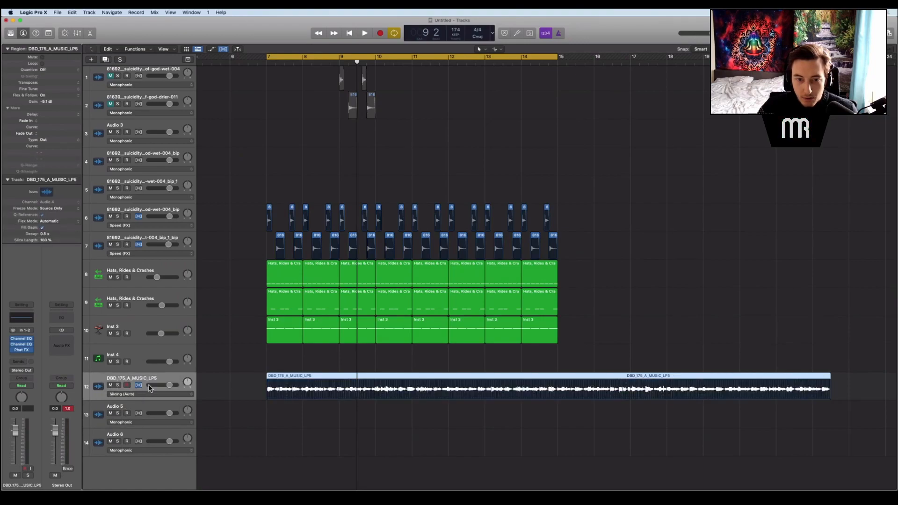
left_click(164, 395)
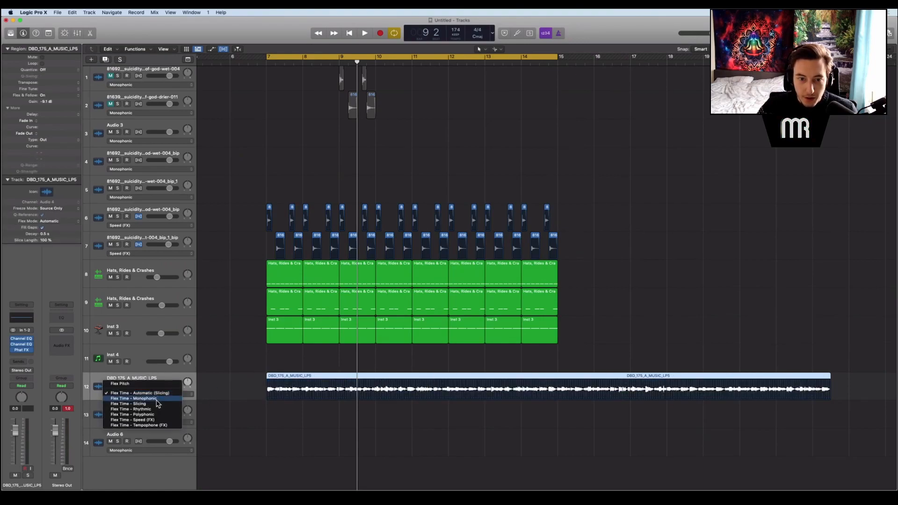
left_click(158, 399)
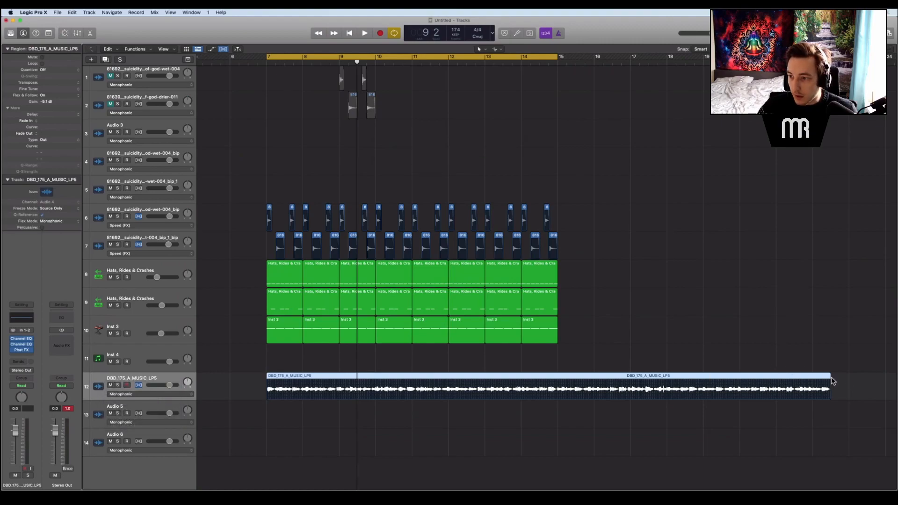
Step: Extend the end of the track 12 music loop to bar 23 and audition it
left_click_drag(829, 379, 847, 379)
key("space")
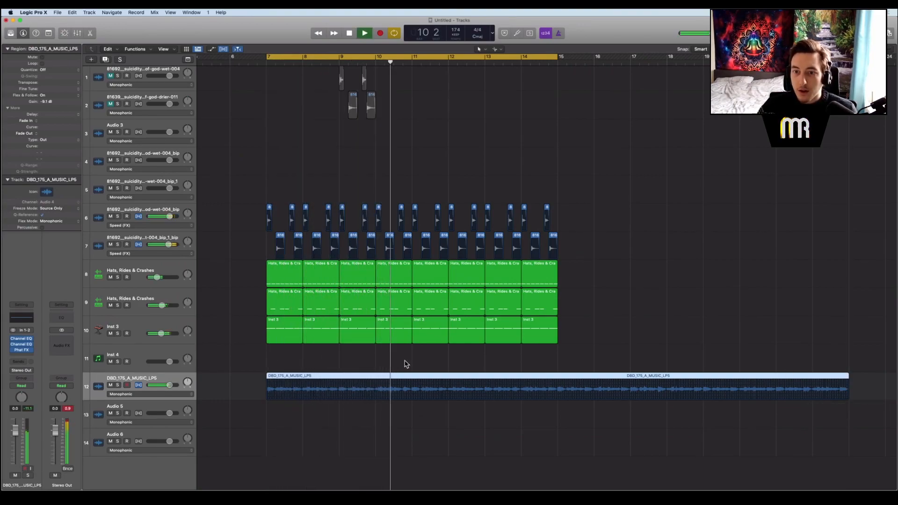
key("space")
Step: Cut the section from bar 11 to bar 15 out of the track 12 music loop and move the remaining part to bar 11
left_click(412, 381)
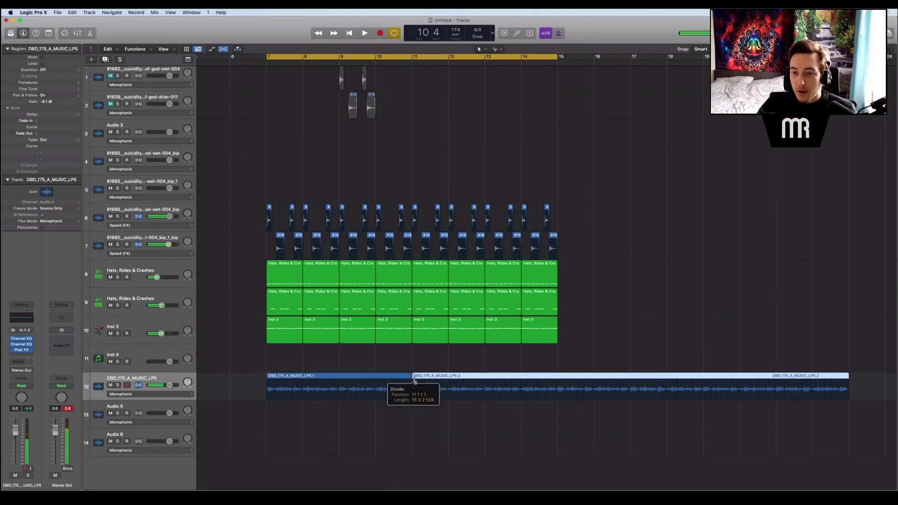
left_click(559, 381)
key("Delete")
left_click_drag(575, 379, 435, 381)
key("space")
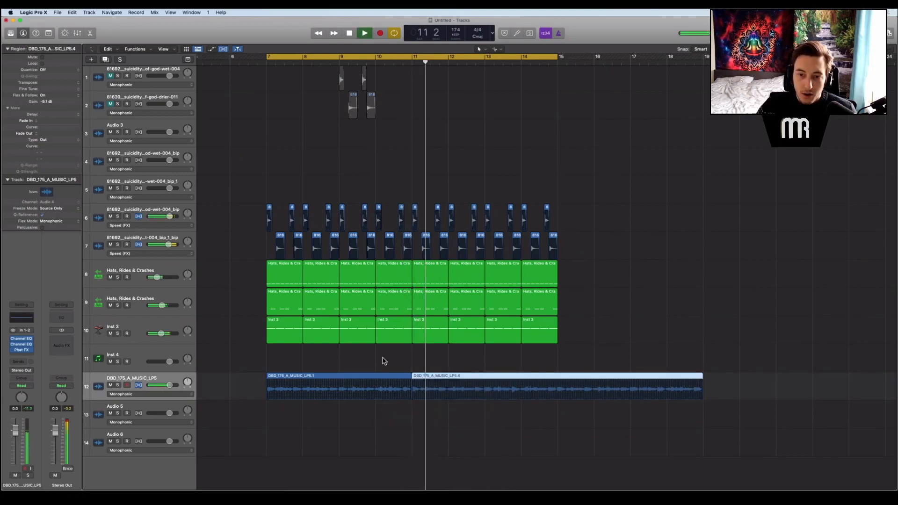
Step: Hide the flex display in the arrangement and clear the region selection
left_click(376, 386)
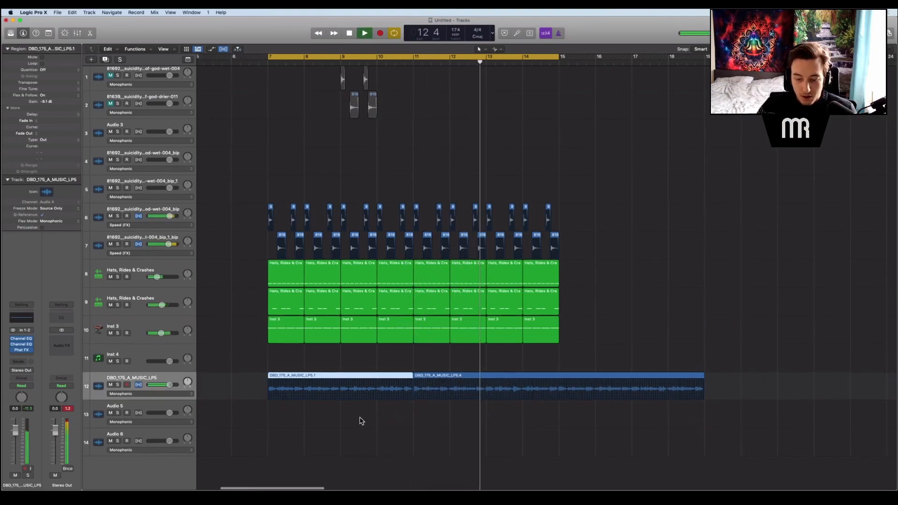
key("super+f")
left_click(314, 416)
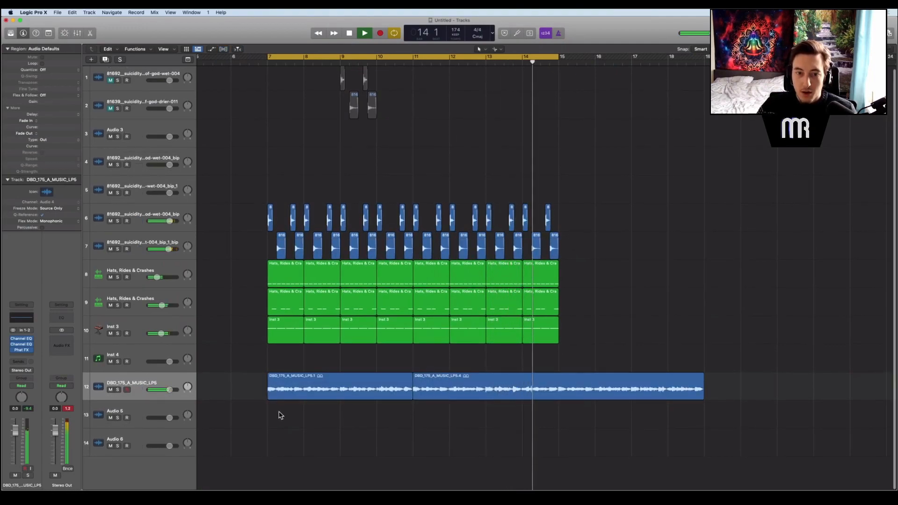
Step: Load a stereo Sampler as the instrument on track 11, Inst 4
left_click(138, 360)
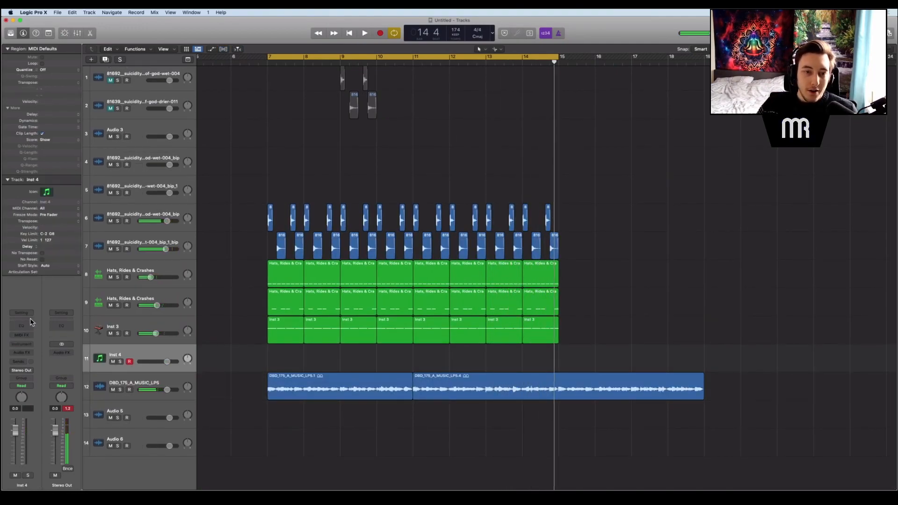
left_click(23, 345)
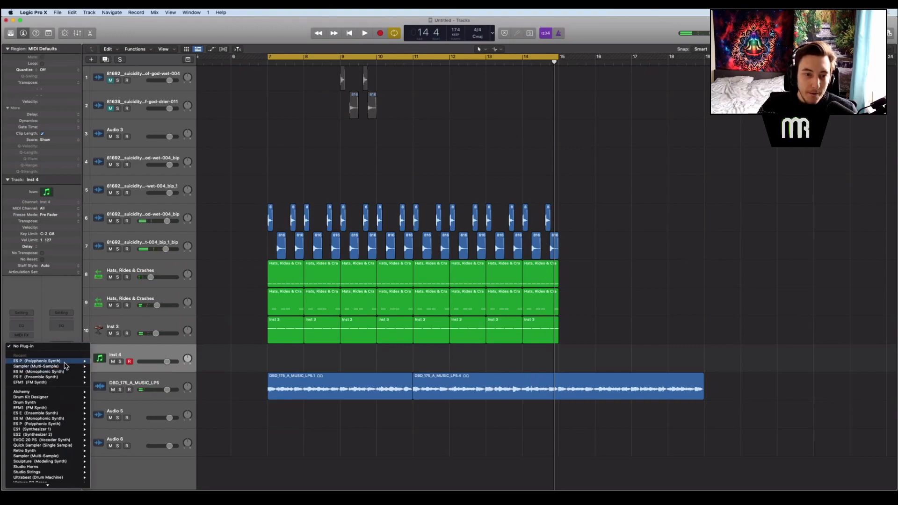
mouse_move(66, 366)
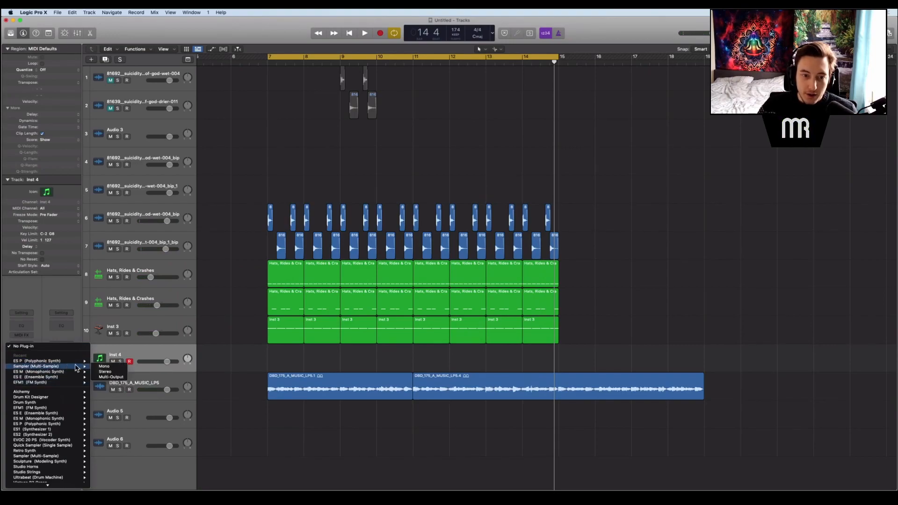
left_click(105, 371)
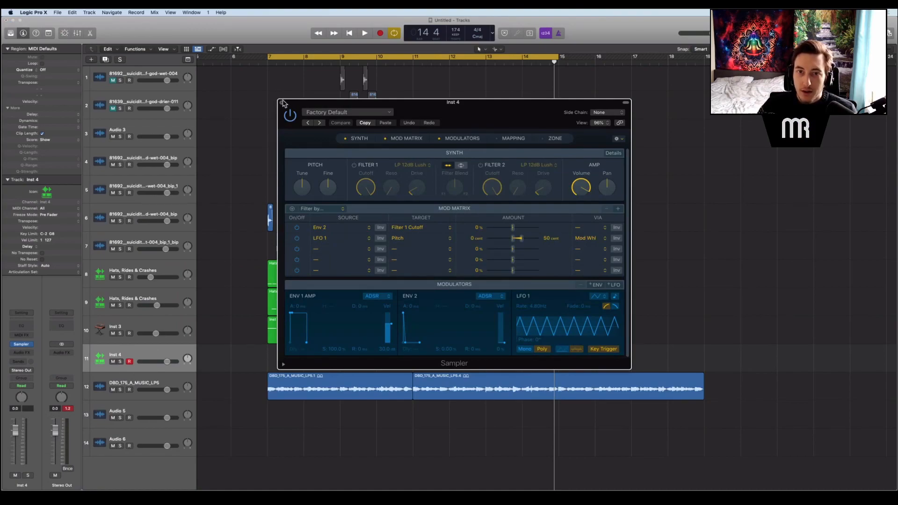
Step: Lower the Sampler's Env 1 Amp sustain to about 67% with a short decay and close the plug-in
left_click_drag(305, 108, 388, 106)
left_click_drag(345, 312, 348, 319)
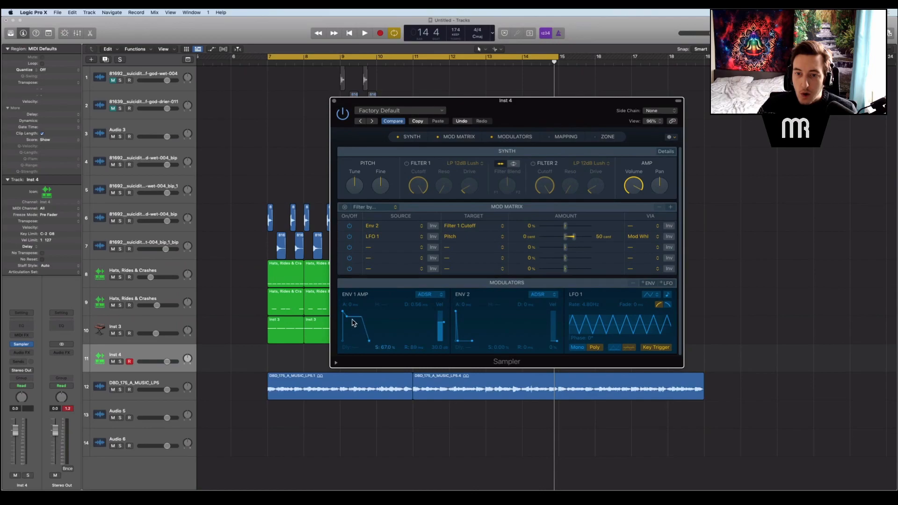
left_click(334, 101)
Step: Create an empty one-bar MIDI region at bar 7 on the Inst 4 track and open it in the Piano Roll
right_click(289, 365)
left_click(295, 370)
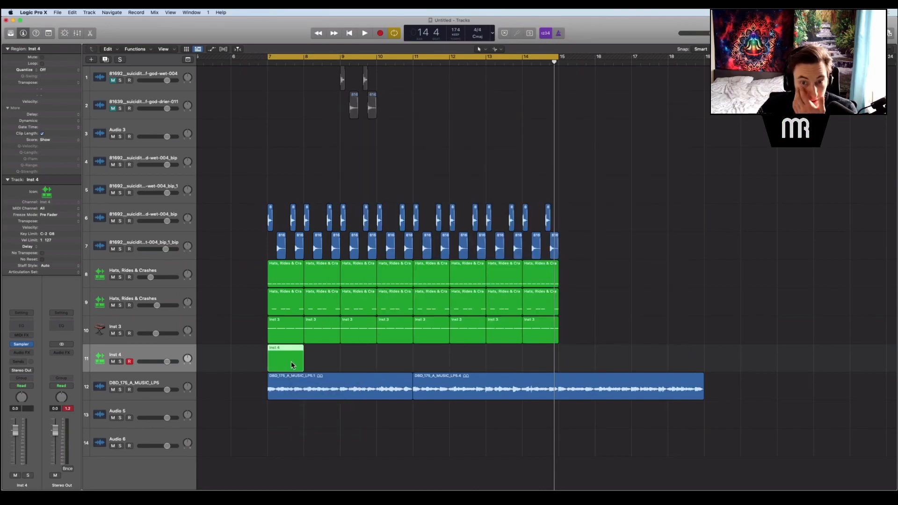
key("space")
key("space")
double_click(284, 357)
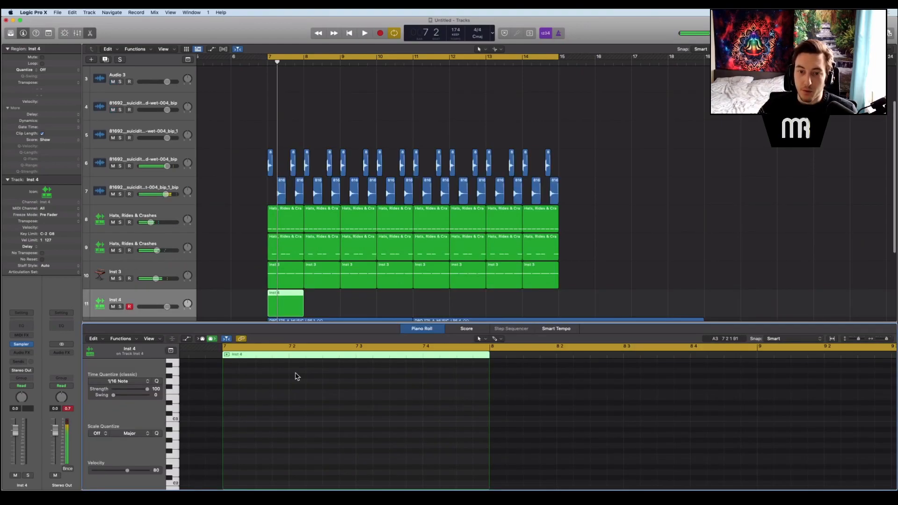
Step: Audition a low key, draw a G2 note at the start of bar 7 and shorten it to an eighth note
left_click(175, 450)
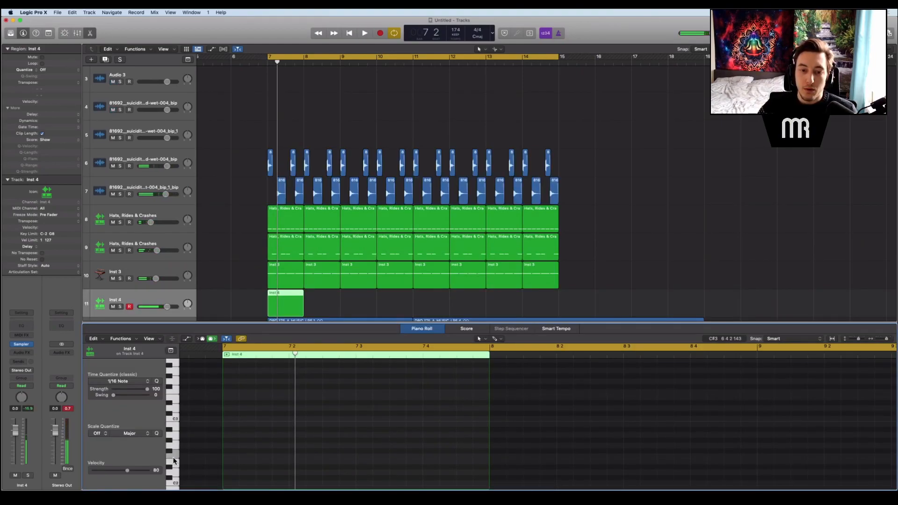
scroll(174, 467, "down", 3)
key("space")
key("space")
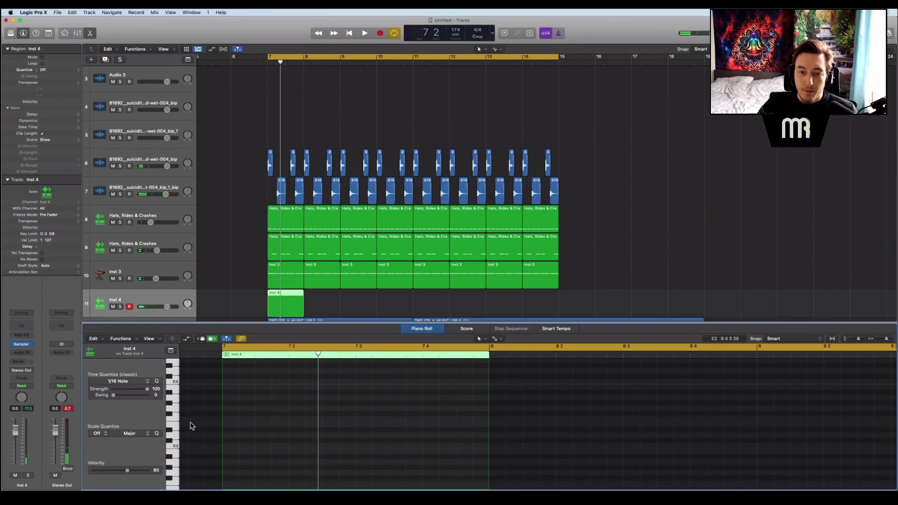
left_click(234, 408)
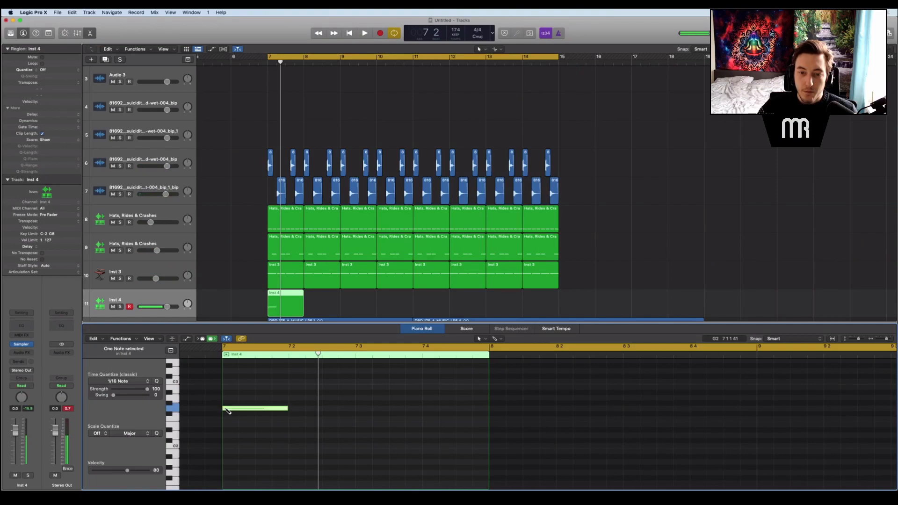
left_click_drag(287, 410, 255, 412)
Step: Repeat the G2 note, then arrange and trim the copies into two back-to-back eighth notes at the start of bar 7
key("super+r")
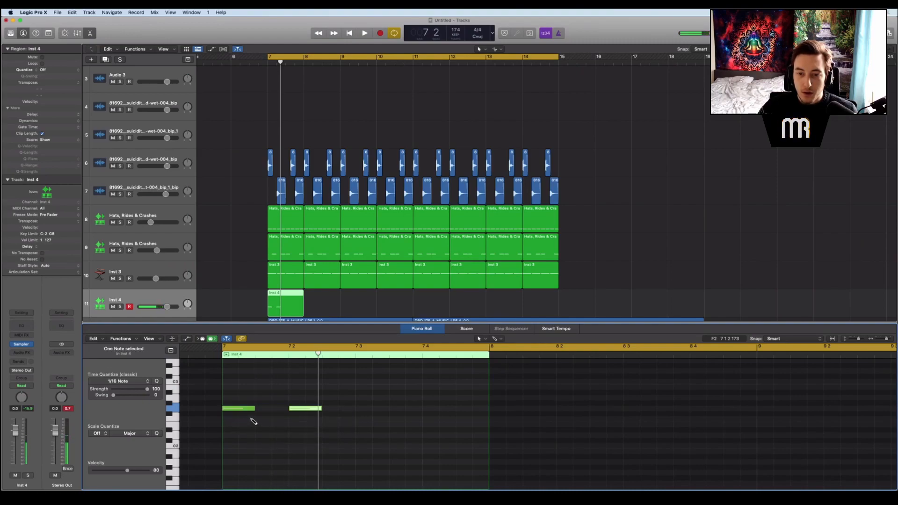
key("super+r")
key("space")
key("space")
left_click_drag(367, 395, 272, 409)
left_click(305, 409)
left_click_drag(393, 400, 222, 416)
key("Delete")
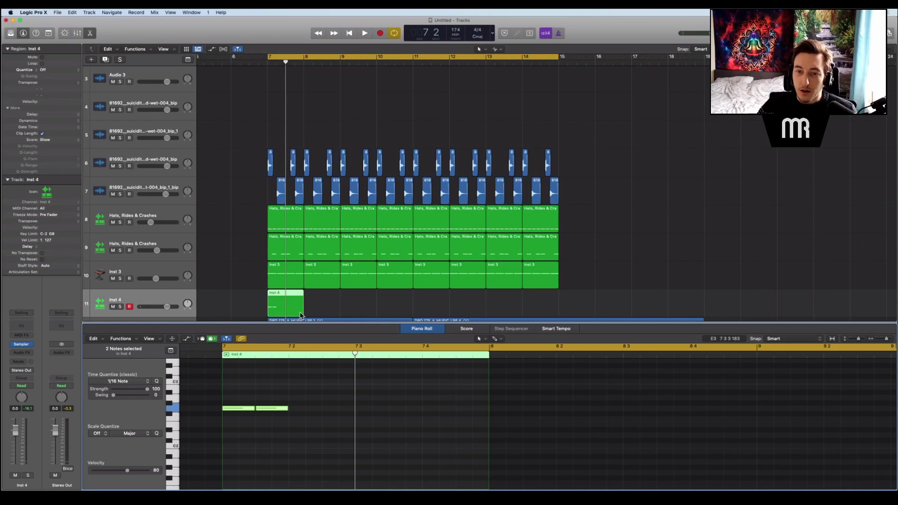
Step: Extend the Inst 4 region to bar 11 and fill it with repeats of the two G2 eighth notes
left_click_drag(300, 313, 413, 313)
left_click_drag(351, 384, 246, 433)
key("super+r")
key("super+r")
key("super+r")
key("super+r")
key("super+r")
key("super+r")
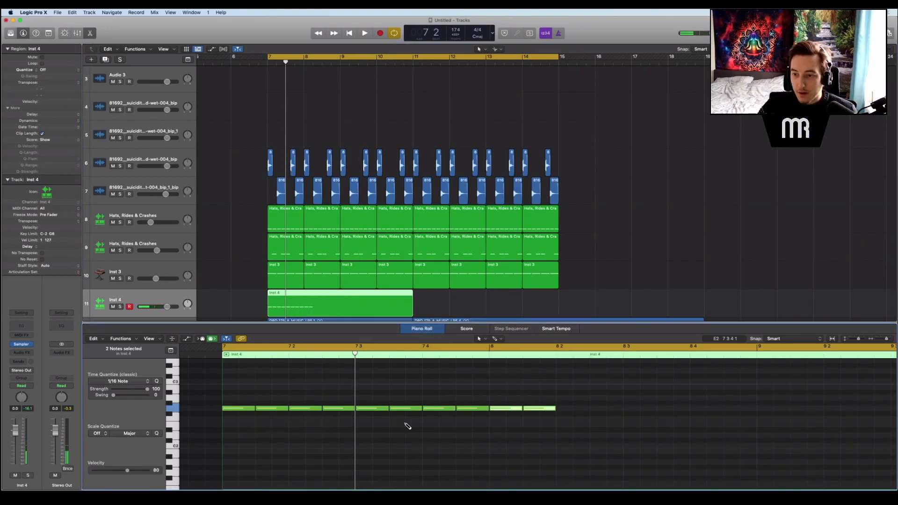
key("super+r")
key("super+r")
key("super+r")
key("super+r")
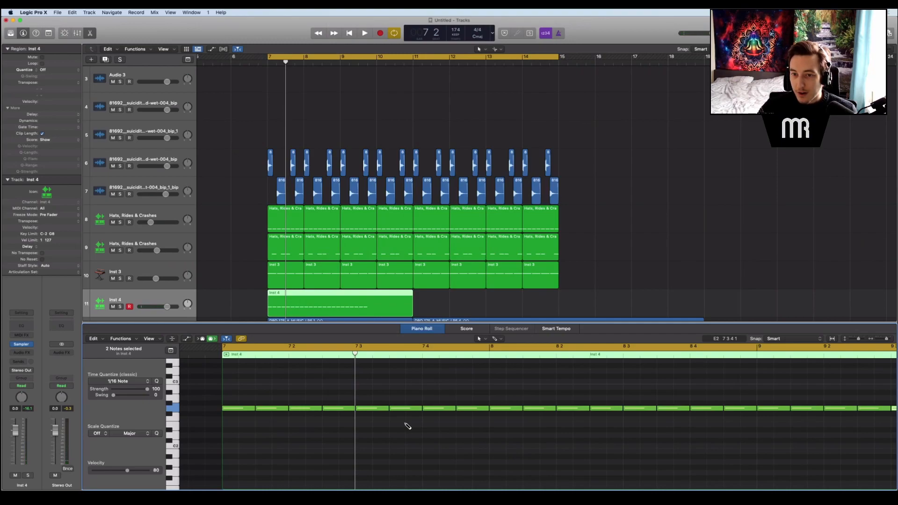
key("super+r")
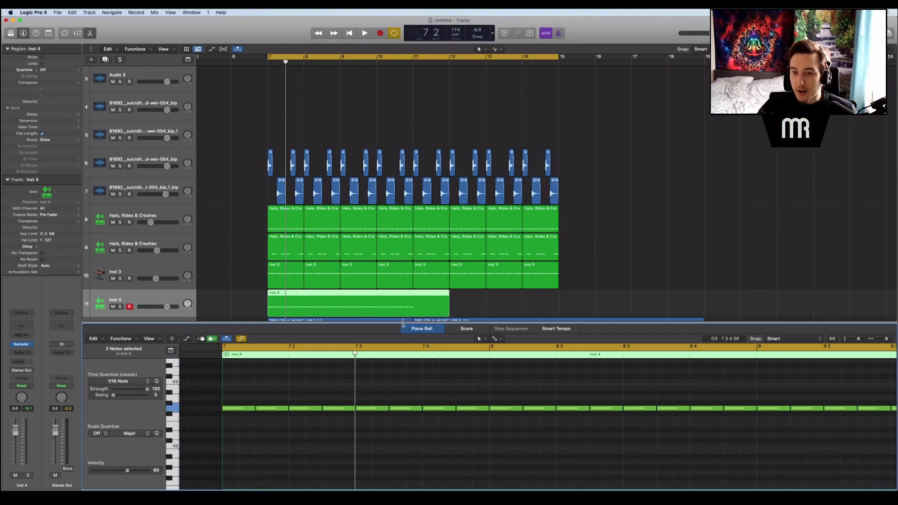
left_click_drag(449, 303, 413, 302)
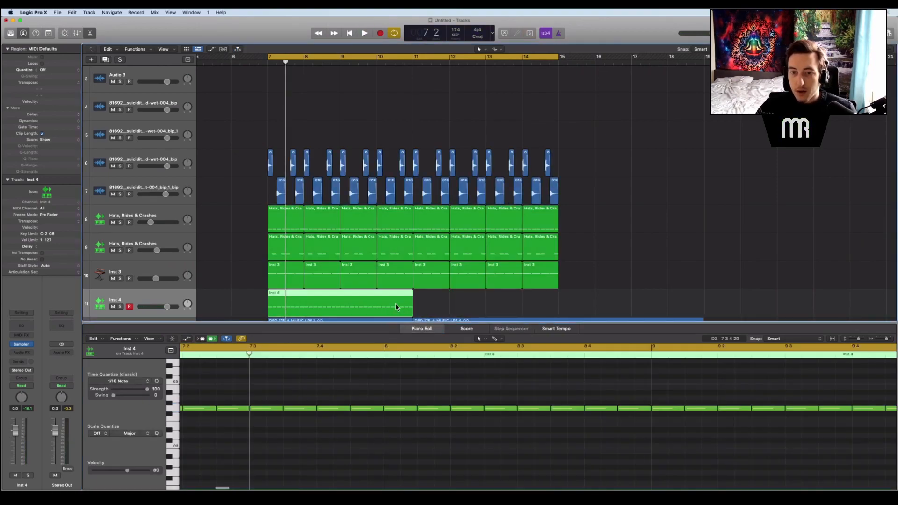
Step: Transpose all the notes in the Inst 4 region down to C1 and audition them with the drums
left_click(271, 426)
key("super+a")
key("alt+shift+Down")
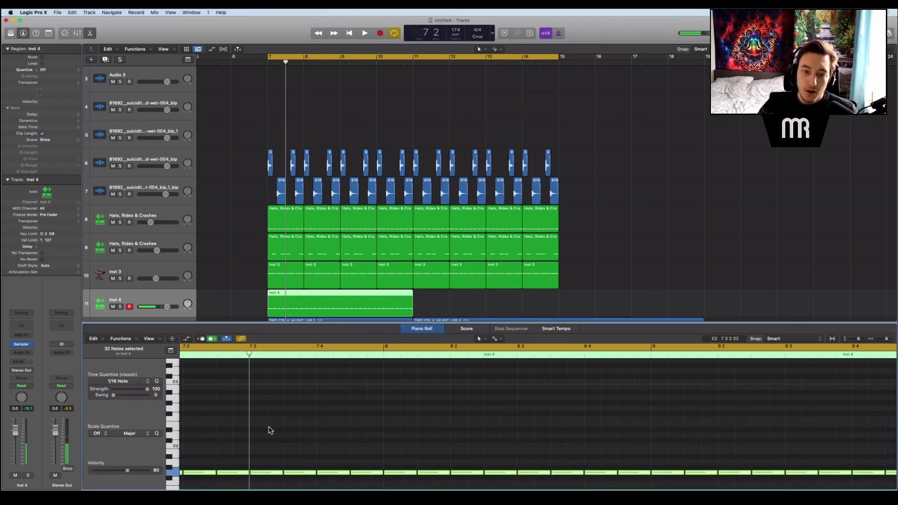
scroll(271, 431, "left", 3)
scroll(270, 431, "down", 3)
key("alt+shift+Down")
scroll(262, 431, "left", 3)
scroll(260, 431, "down", 3)
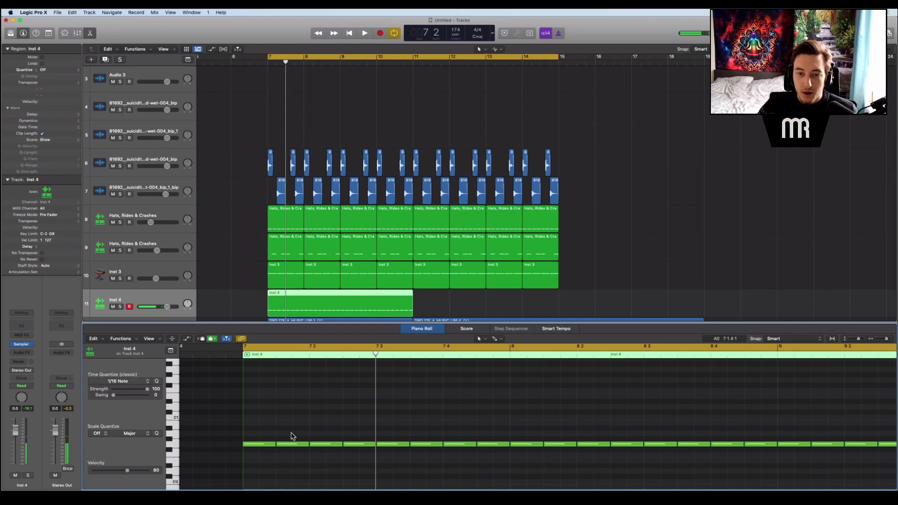
key("super+a")
key("alt+Up")
key("alt+Up")
key("alt+Up")
key("alt+Up")
key("alt+Up")
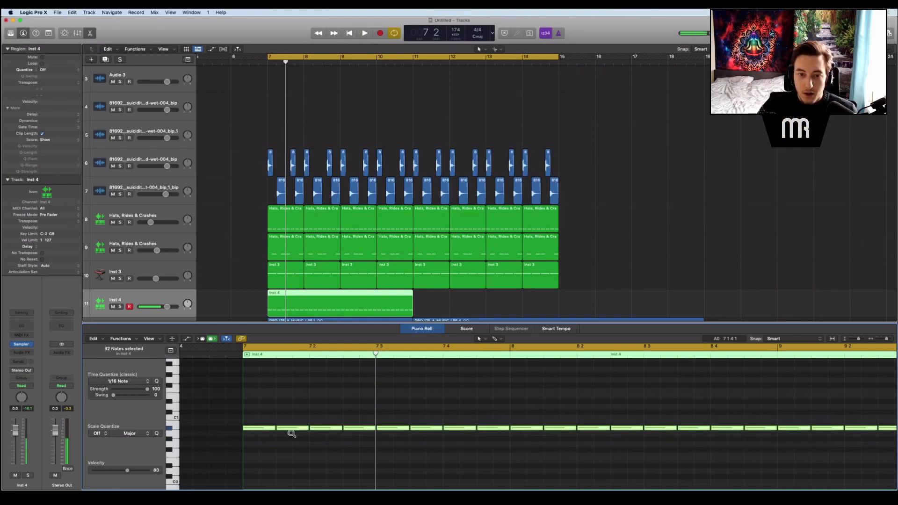
key("space")
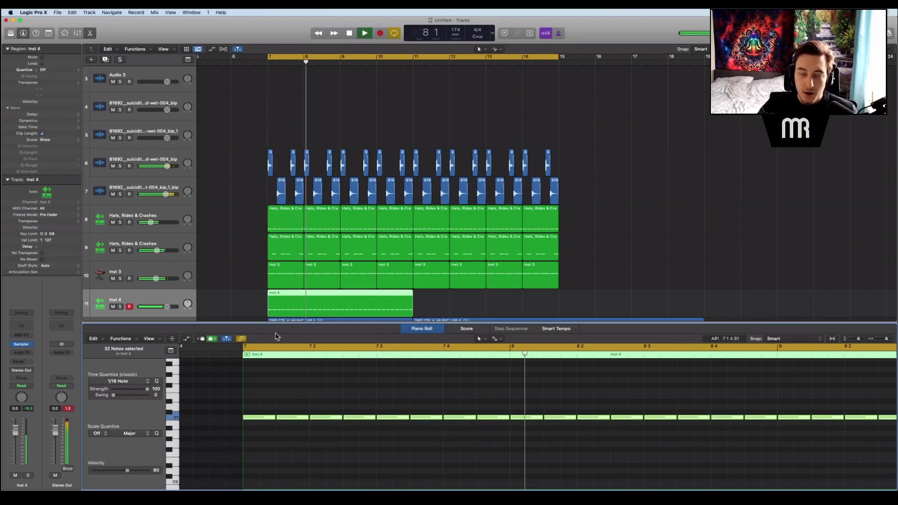
key("space")
Step: Solo the Inst 4 track and shorten all its C1 notes slightly to leave gaps between them
left_click(119, 307)
key("space")
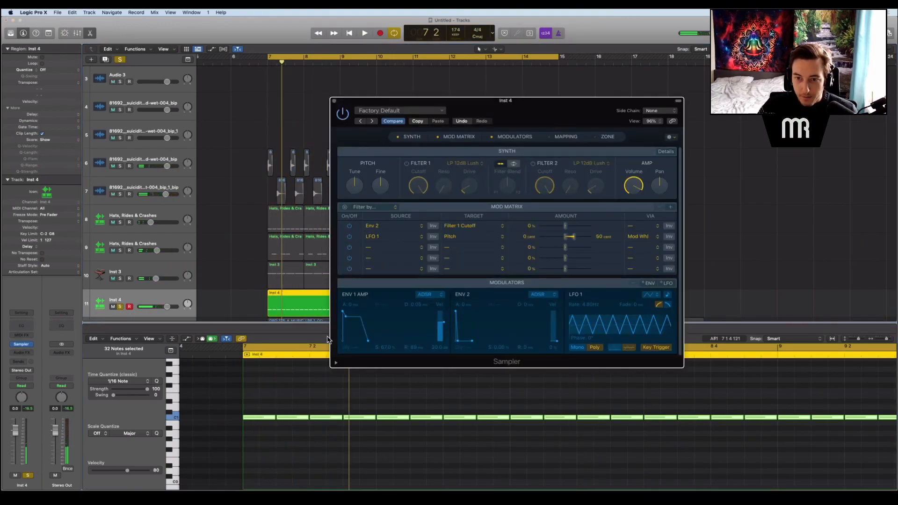
key("super+w")
left_click_drag(275, 417, 265, 418)
Step: Shorten the Sampler's Env 1 Amp release to about 72 ms during playback and close the plug-in
key("space")
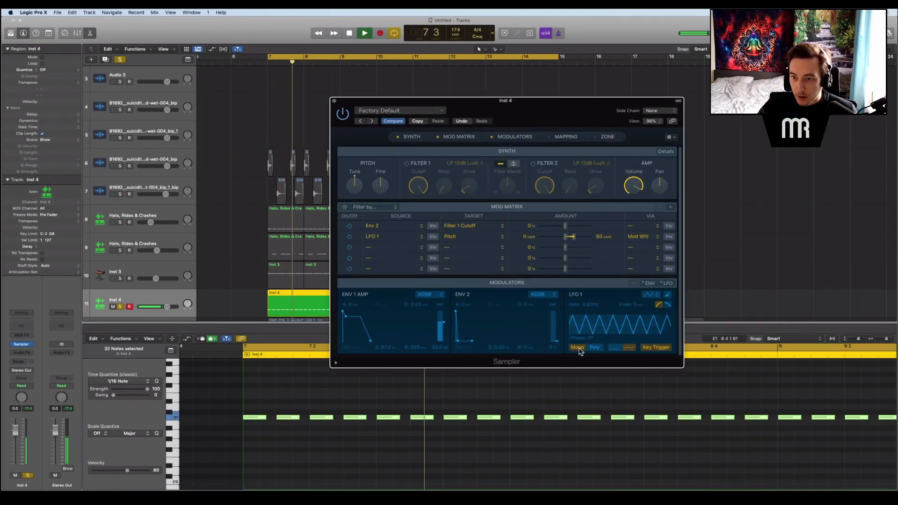
left_click_drag(373, 341, 367, 340)
key("space")
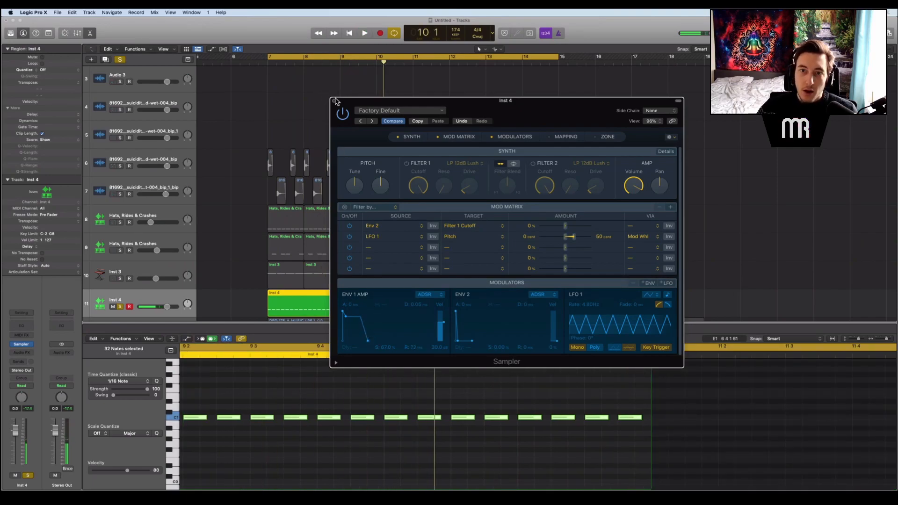
key("super+w")
Step: Insert Phat FX on the Inst 4 track and load its New preset
left_click(21, 353)
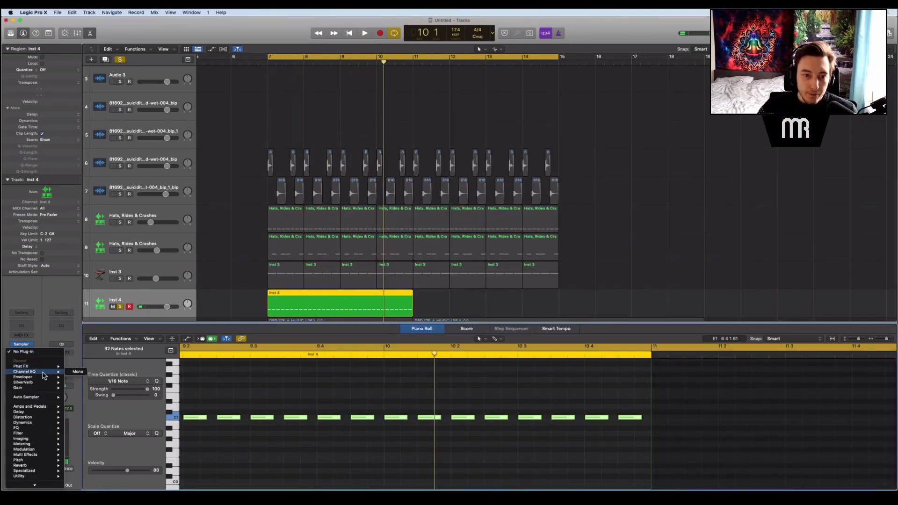
left_click(74, 366)
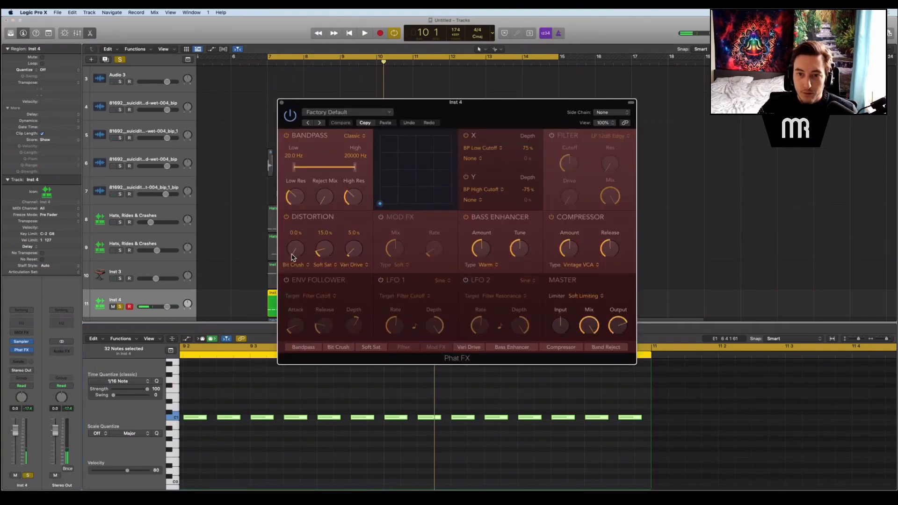
left_click(336, 113)
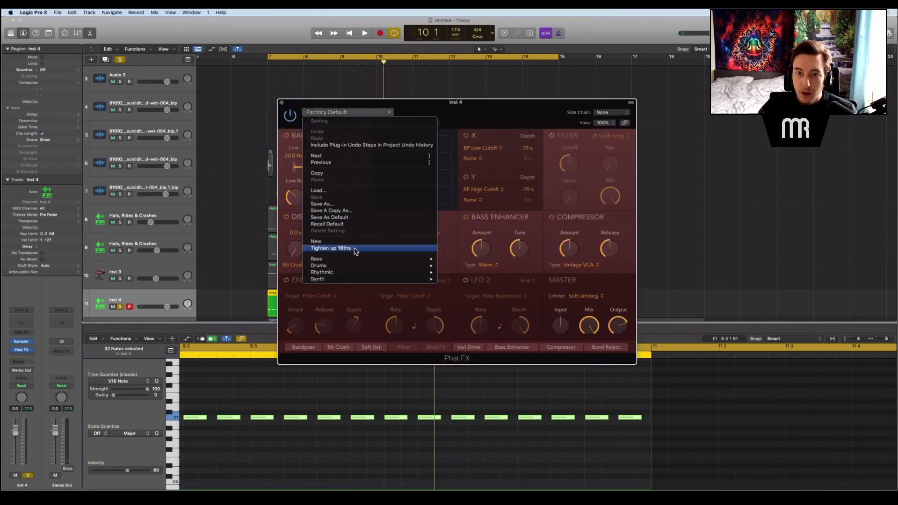
left_click(357, 247)
Step: Enable Distortion in the Inst 4 Phat FX, raise Soft Sat to about 40.6% during playback, and close the plug-in
left_click(287, 217)
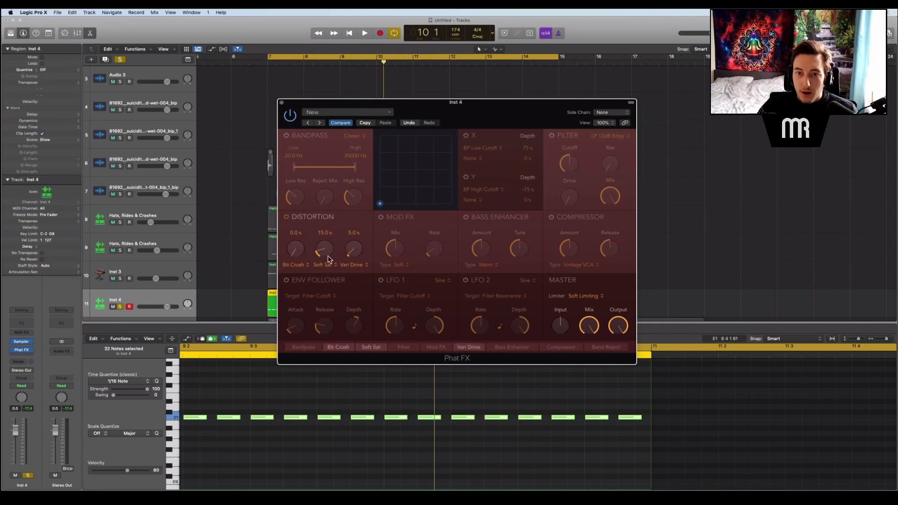
key("space")
mouse_move(328, 249)
left_mouse_down()
mouse_move(337, 223)
mouse_move(331, 234)
left_mouse_up()
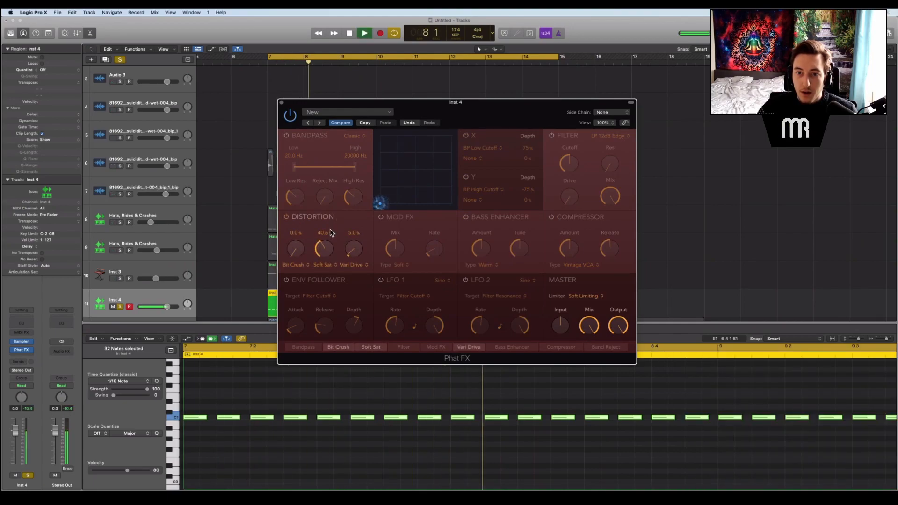
key("space")
left_click(282, 103)
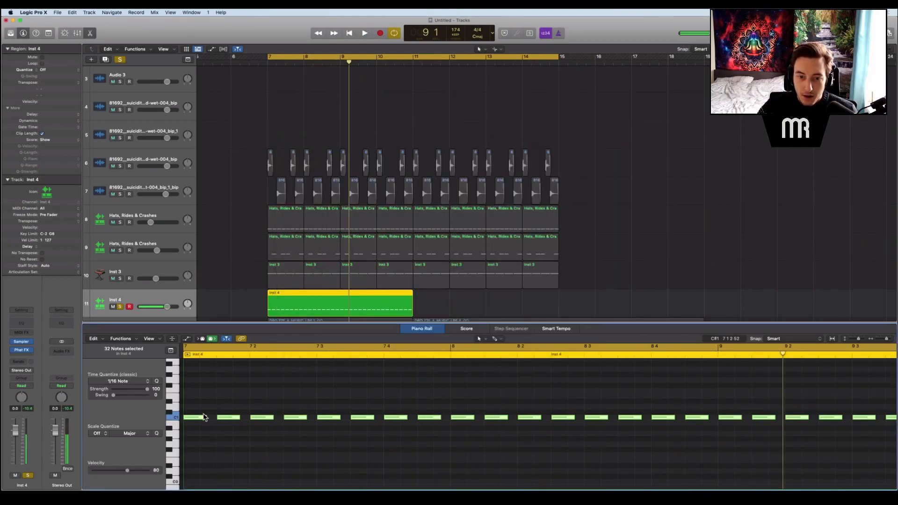
Step: Lengthen all 32 selected C1 notes slightly, keeping small gaps between them
left_click_drag(204, 418, 210, 421)
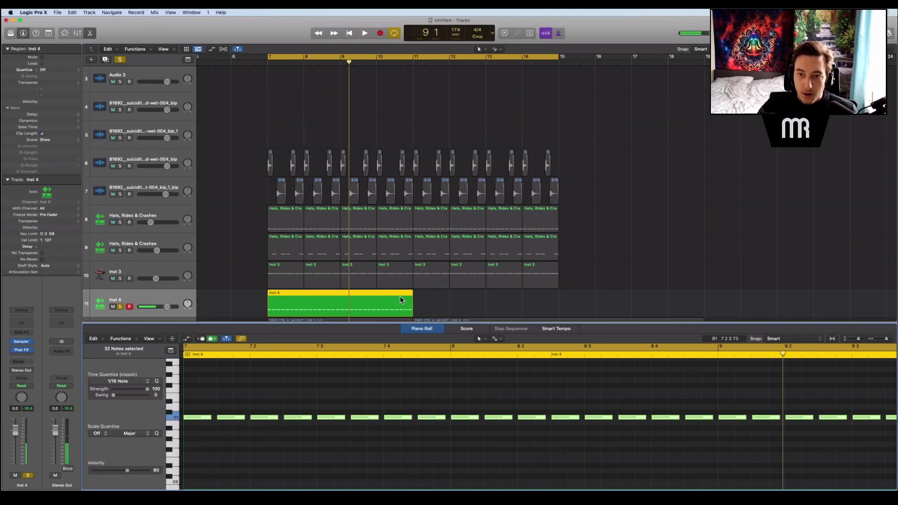
Step: Copy the four-bar Inst 4 region so the duplicate starts at bar 11, and play back the bass briefly
scroll(333, 302, "down", 2)
scroll(277, 265, "right", 2)
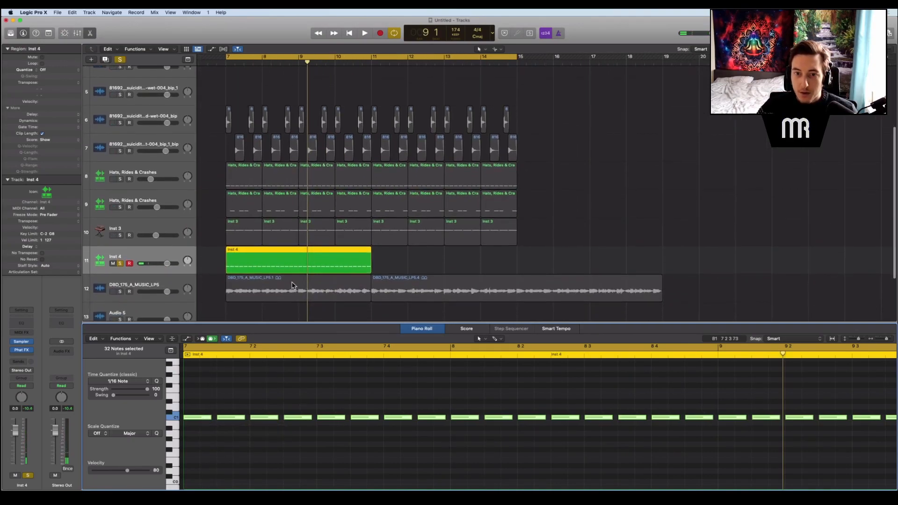
left_click_drag(276, 265, 414, 266)
scroll(272, 402, "up", 5)
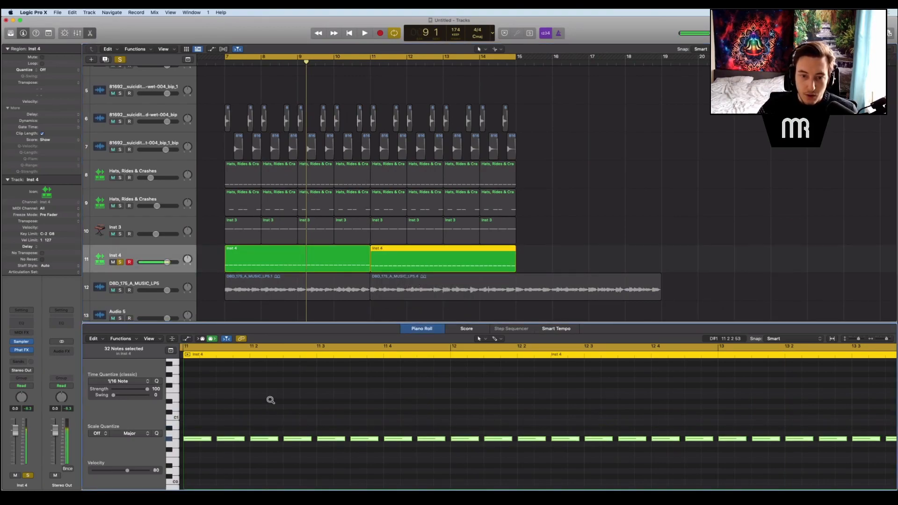
key("space")
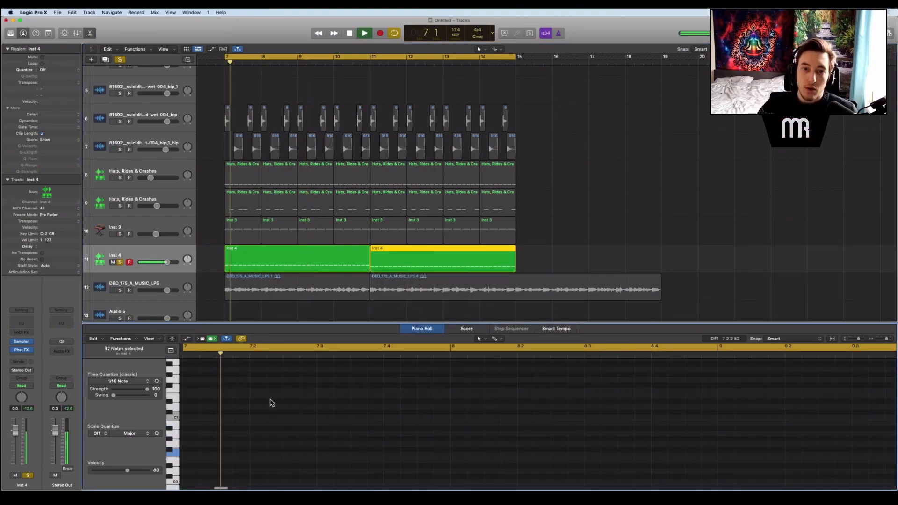
key("space")
Step: Unsolo the Inst 4 track, play the full arrangement with the bass, and deselect all regions
left_click(121, 262)
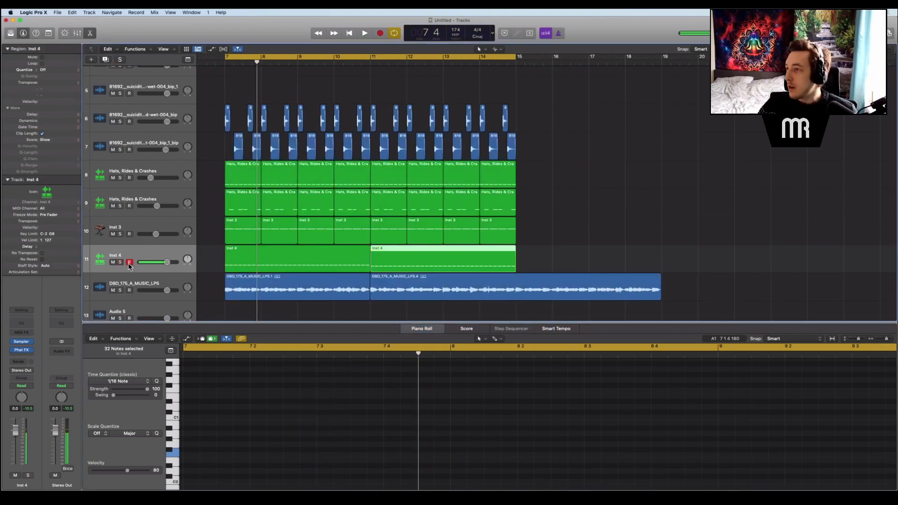
key("space")
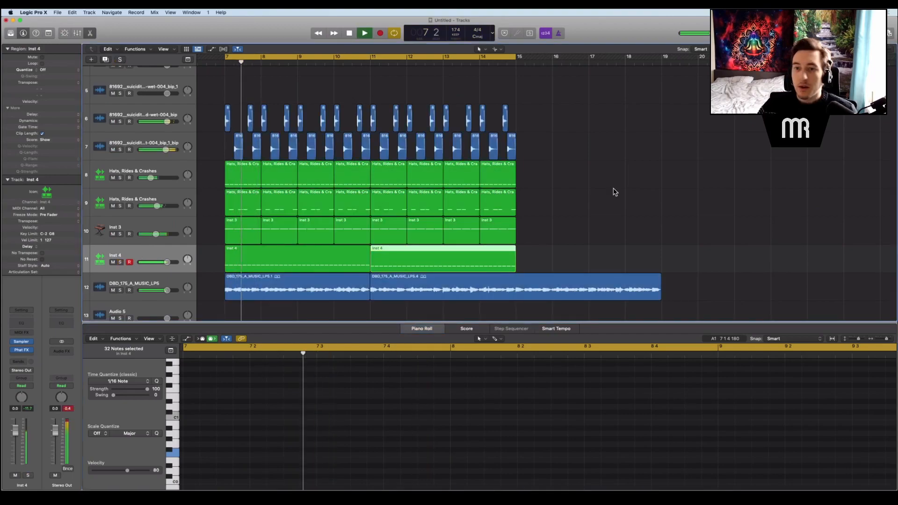
left_click(577, 198)
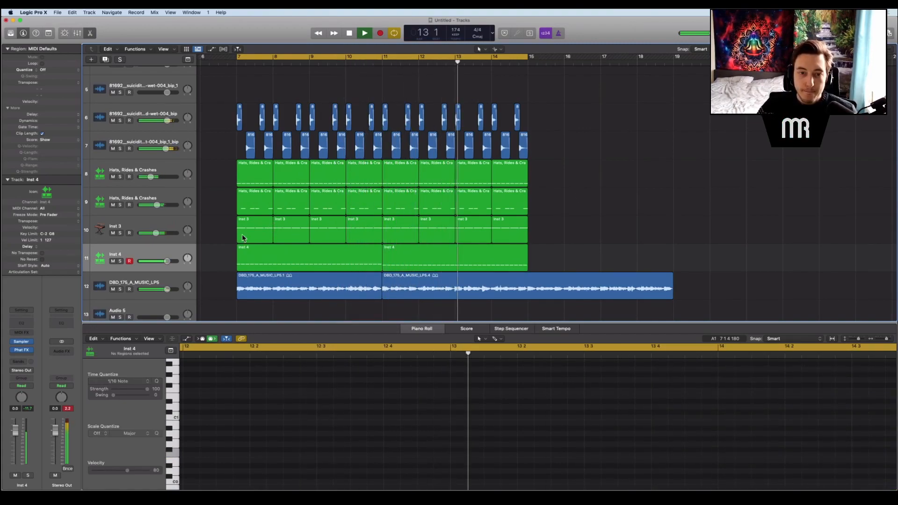
Step: Change the Inst 4 Phat FX's third distortion type to Tube at about 17.6% during playback, and close the plug-in
left_click(21, 350)
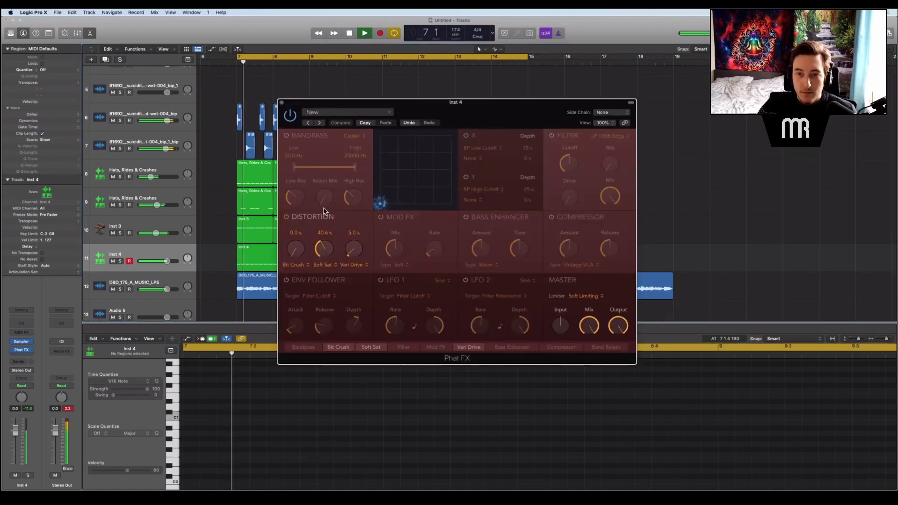
left_click(359, 260)
left_click(359, 246)
left_click_drag(359, 247, 353, 235)
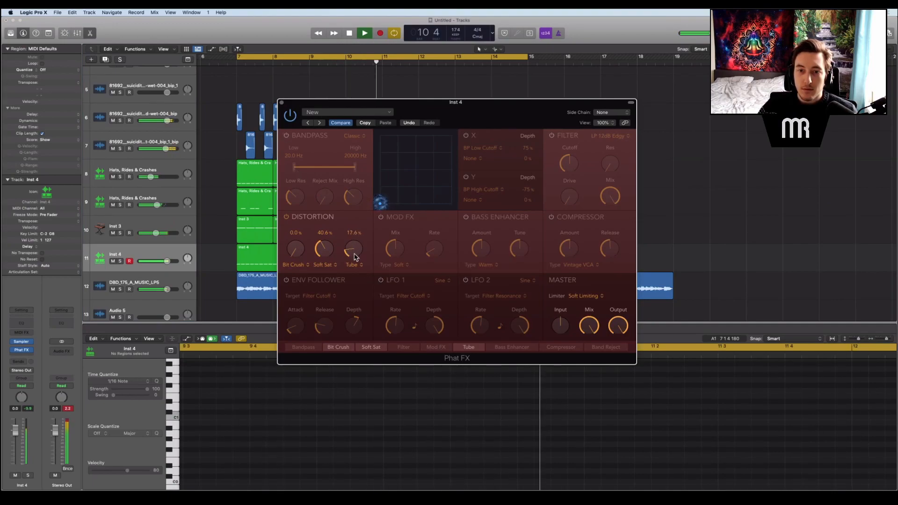
key("space")
left_click(281, 102)
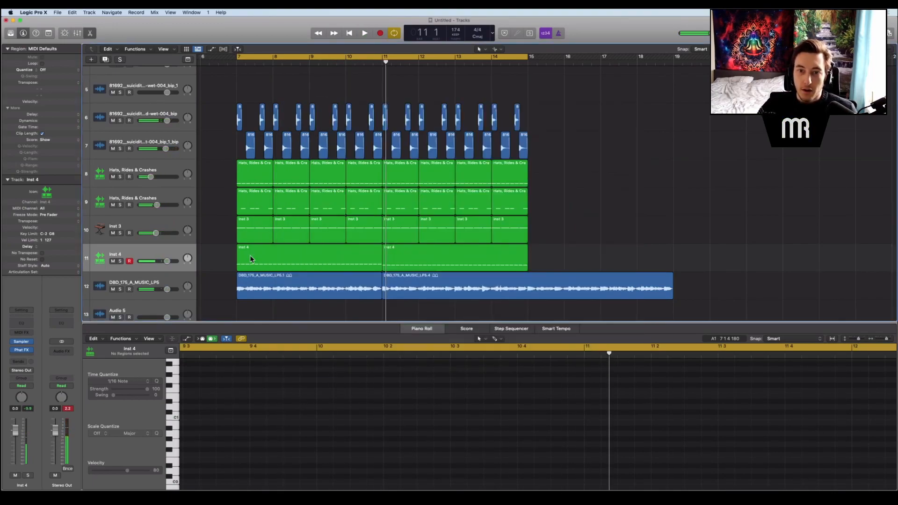
Step: Raise the fourth to sixth notes of the first Inst 4 region by five semitones to F1, and audition the change with the full arrangement
left_click(265, 282)
left_click(262, 257)
scroll(266, 428, "right", 1)
scroll(251, 429, "left", 1)
left_click(196, 426)
left_click(174, 422)
left_click_drag(315, 406, 366, 437)
key("alt+Up")
key("alt+Up")
key("alt+Up")
key("alt+Up")
key("alt+Up")
key("alt+Up")
key("alt+Down")
key("alt+Down")
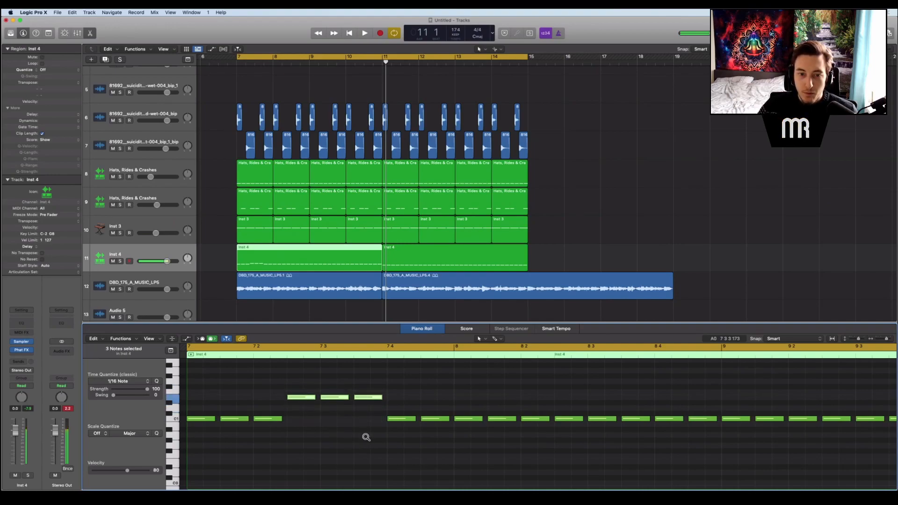
key("alt+Down")
key("alt+Down")
key("alt+Down")
key("alt+Up")
key("alt+Up")
key("alt+Up")
key("alt+Up")
key("alt+Up")
key("alt+Up")
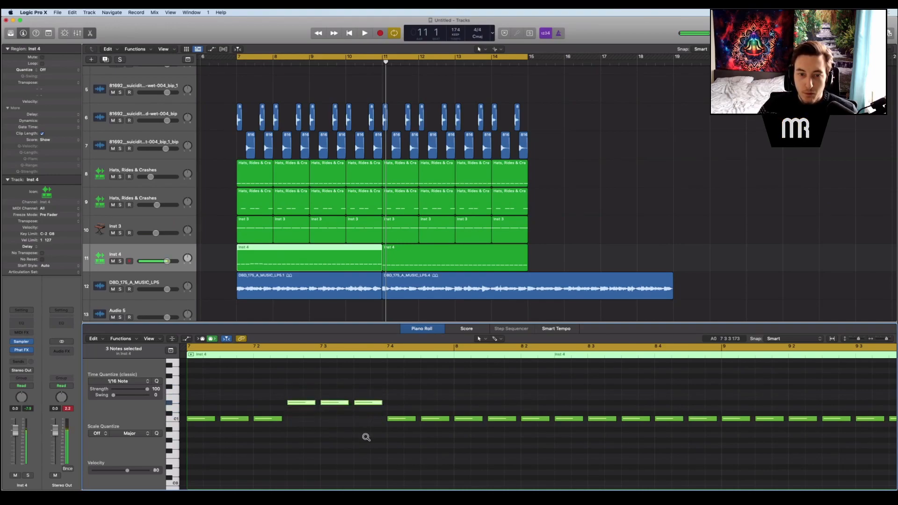
key("alt+Down")
key("alt+Down")
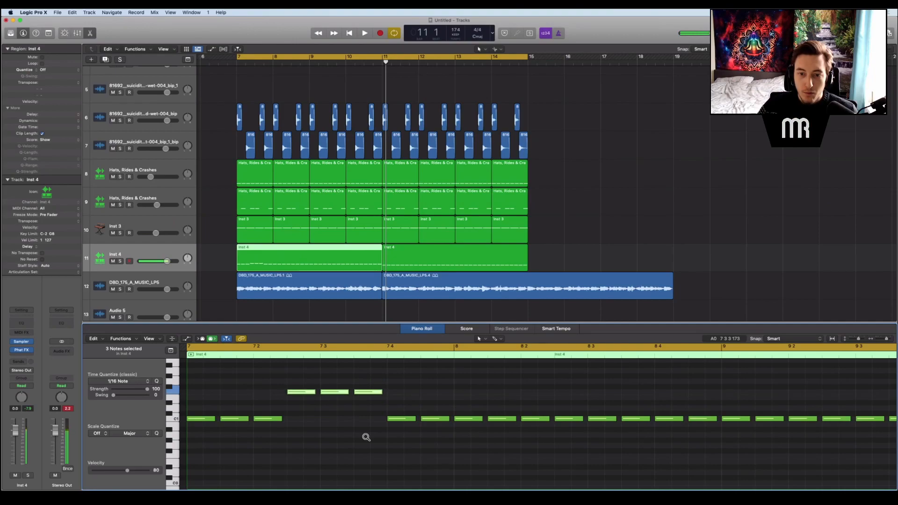
key("shift+space")
scroll(372, 439, "right", 5)
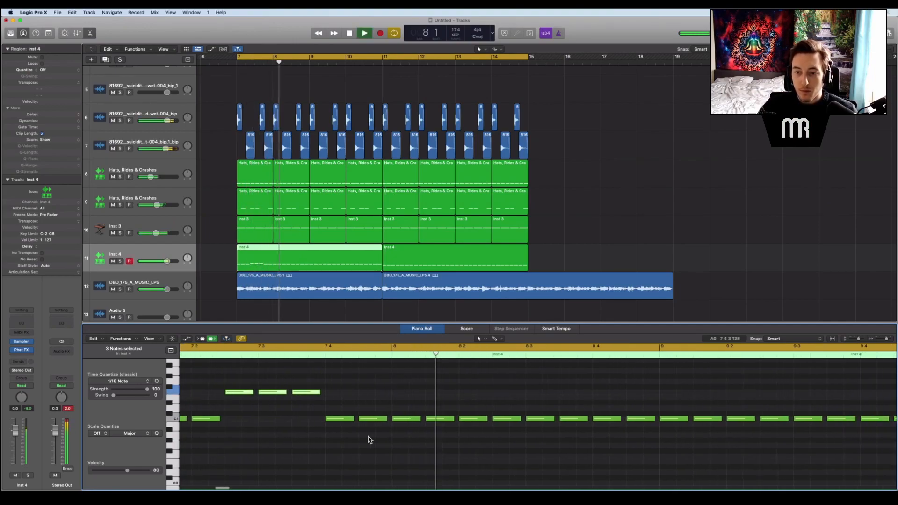
scroll(384, 425, "down", 1)
key("space")
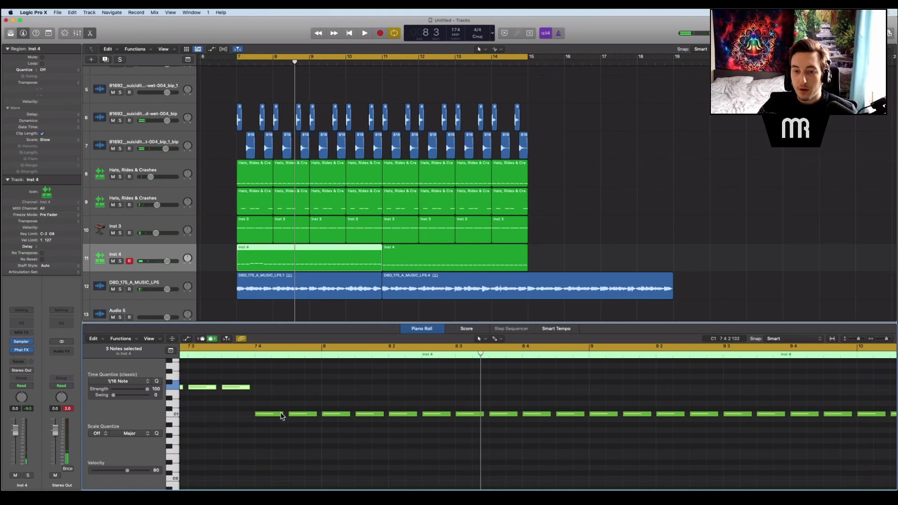
Step: Lower the six C1 notes in the last three beats of bar 8 by seven semitones to F0, and play the result
left_click_drag(407, 405, 564, 423)
key("alt+Down")
key("alt+Down")
key("alt+Down")
key("alt+Down")
key("alt+Down")
key("alt+Down")
key("alt+Down")
key("space")
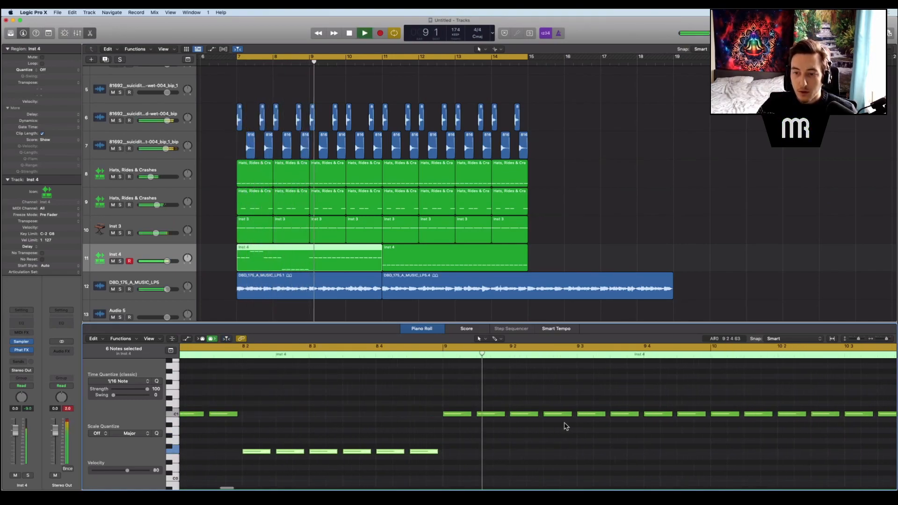
key("space")
Step: Delete the Inst 4 notes from bar 9 onward and copy the remaining two-bar, 16-note pattern to bar 9
scroll(564, 425, "right", 3)
scroll(563, 425, "down", 5)
scroll(360, 401, "left", 1)
left_click_drag(350, 397, 507, 424)
key("Delete")
left_click_drag(377, 461, 205, 371)
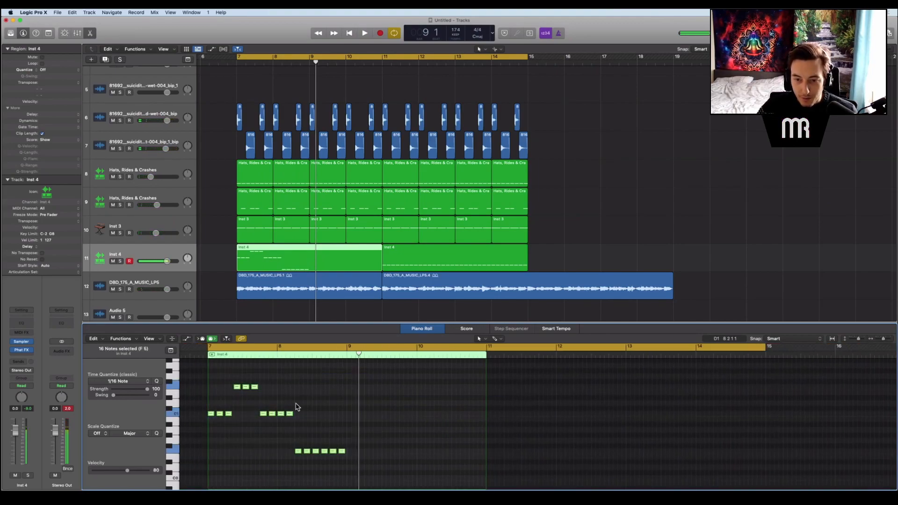
left_click_drag(212, 417, 351, 417)
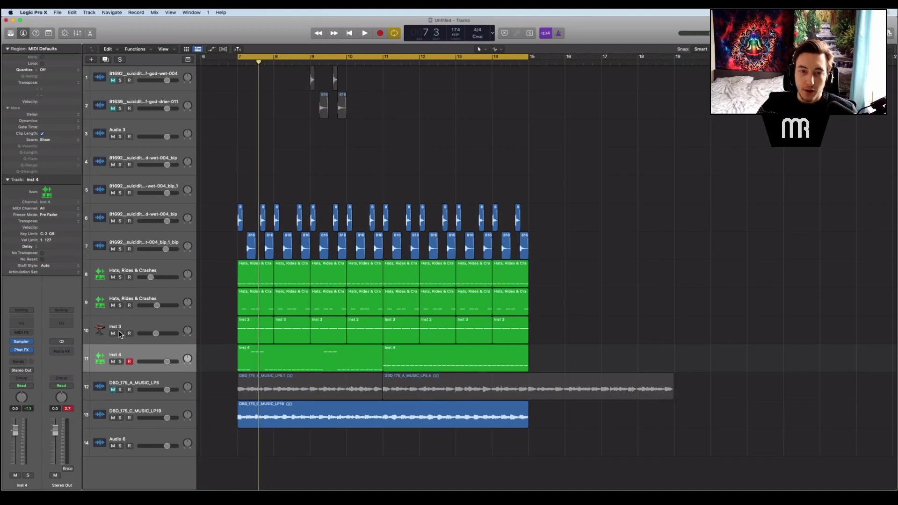
Step: Solo tracks 6 to 10 for a short listen to the drums and noise, and clear all solos
left_click_drag(120, 334, 121, 221)
key("space")
key("space")
left_click(144, 237)
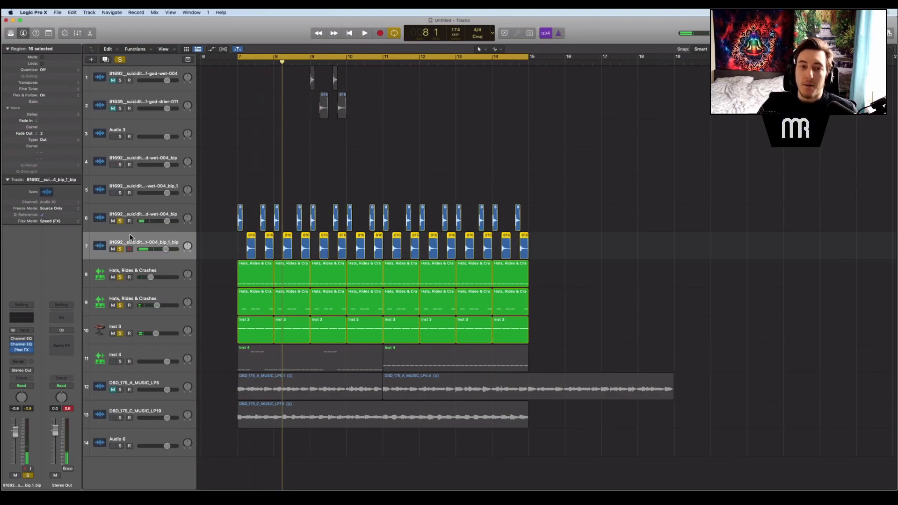
left_click(121, 59)
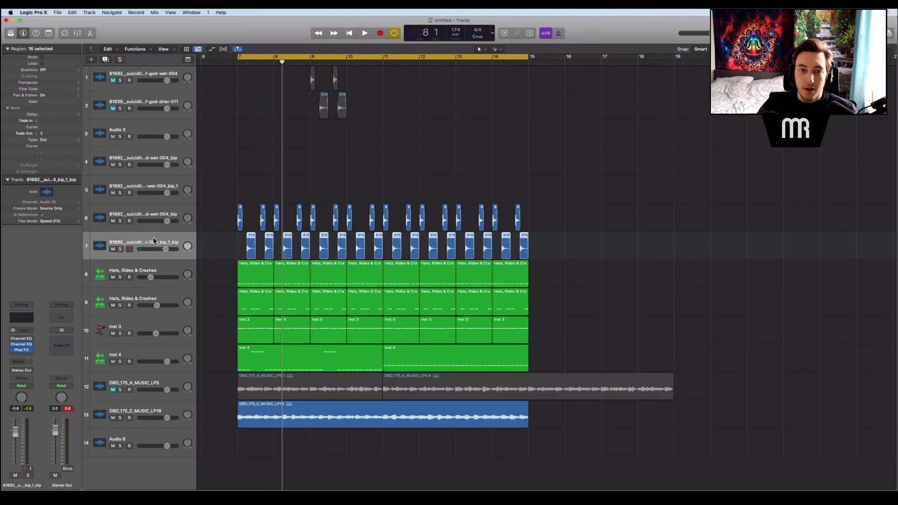
left_click_drag(219, 236, 585, 239)
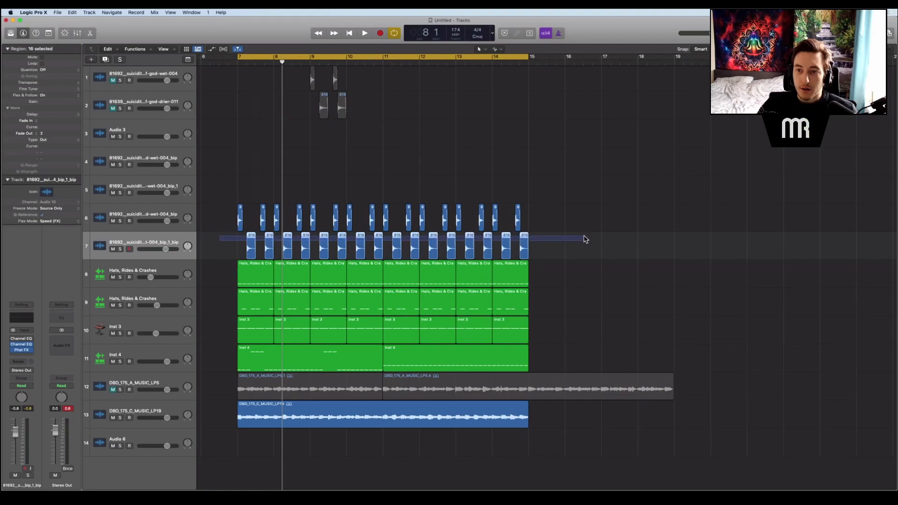
left_click(230, 250)
scroll(232, 250, "up", 10)
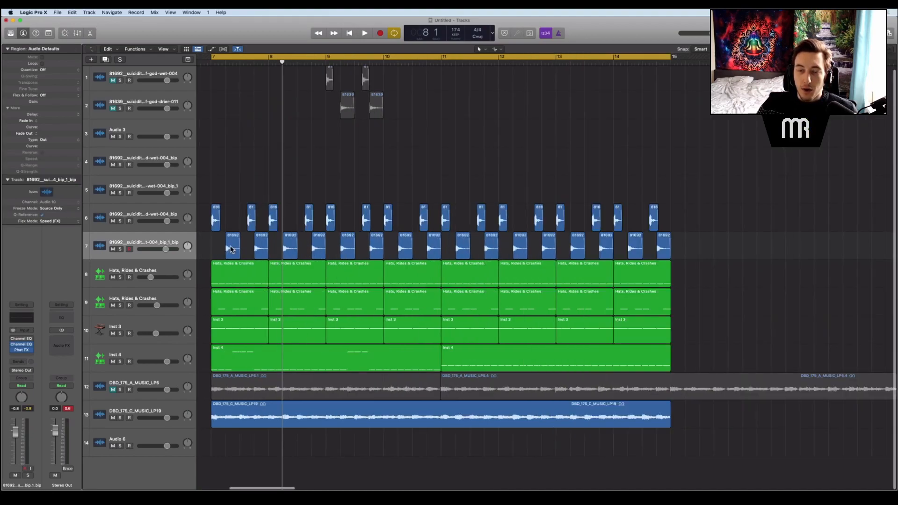
scroll(230, 250, "down", 10)
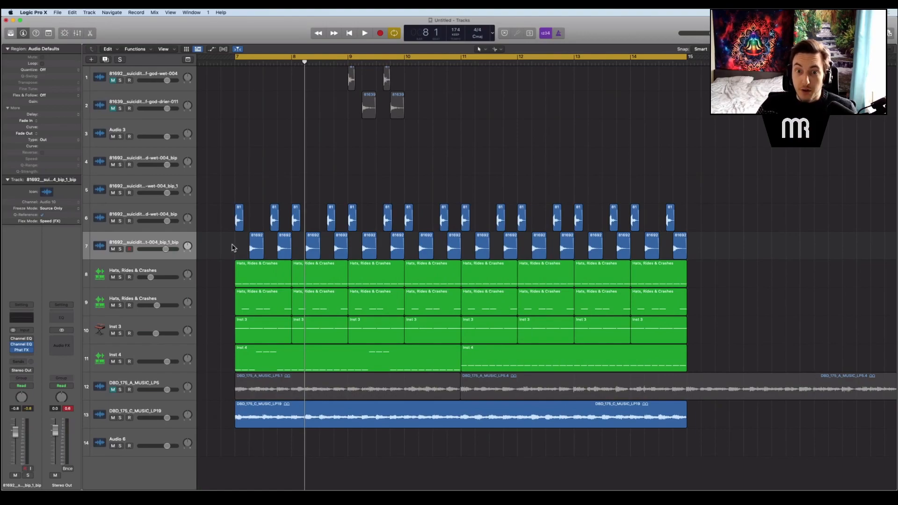
mouse_move(295, 244)
left_mouse_down()
mouse_move(740, 248)
mouse_move(307, 247)
left_mouse_up()
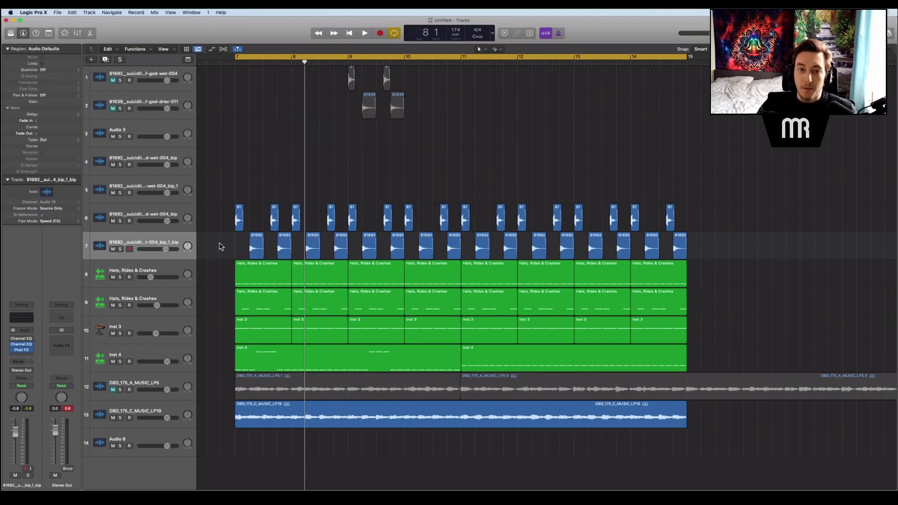
left_click(167, 241)
left_click(726, 255)
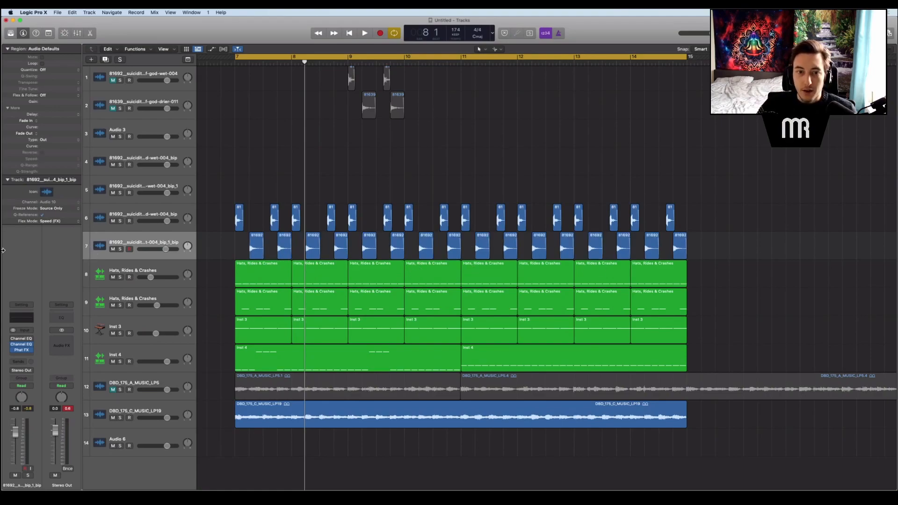
Step: Replace the first Channel EQ on kick track 7 with a stereo Multipressor
left_click(139, 248)
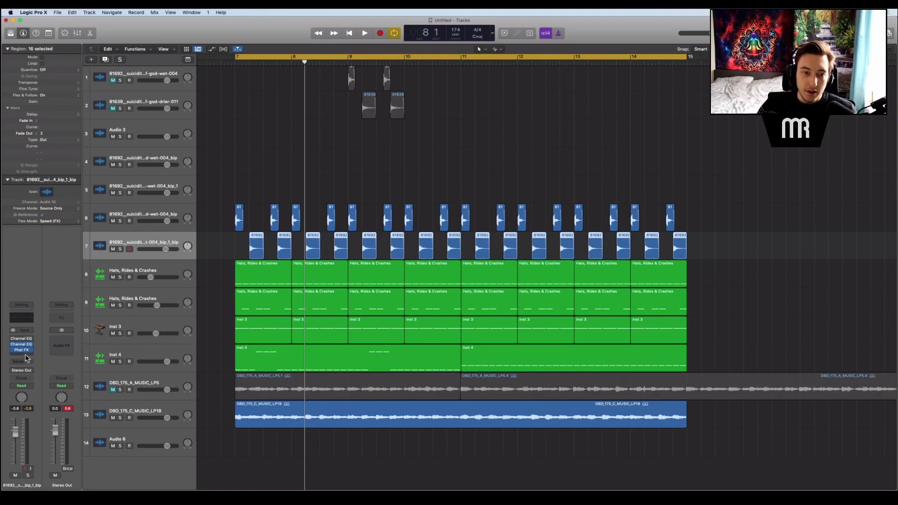
left_click(32, 340)
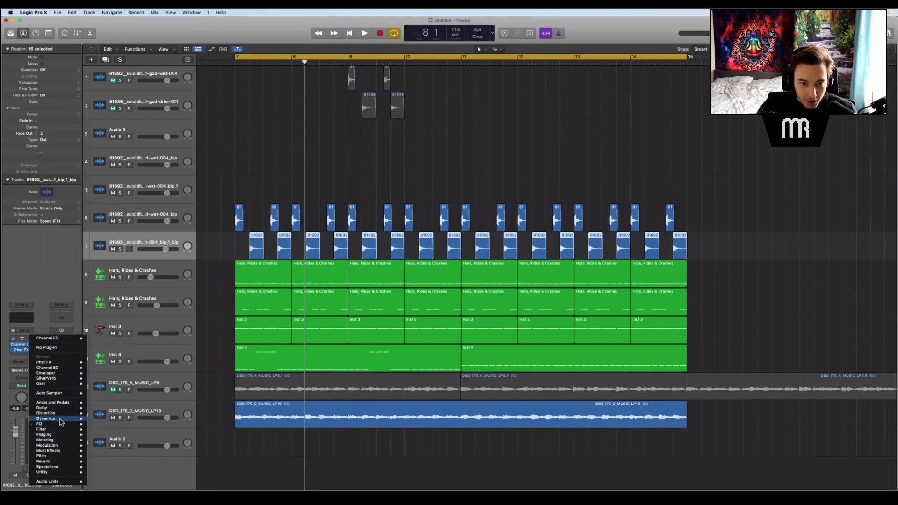
mouse_move(65, 419)
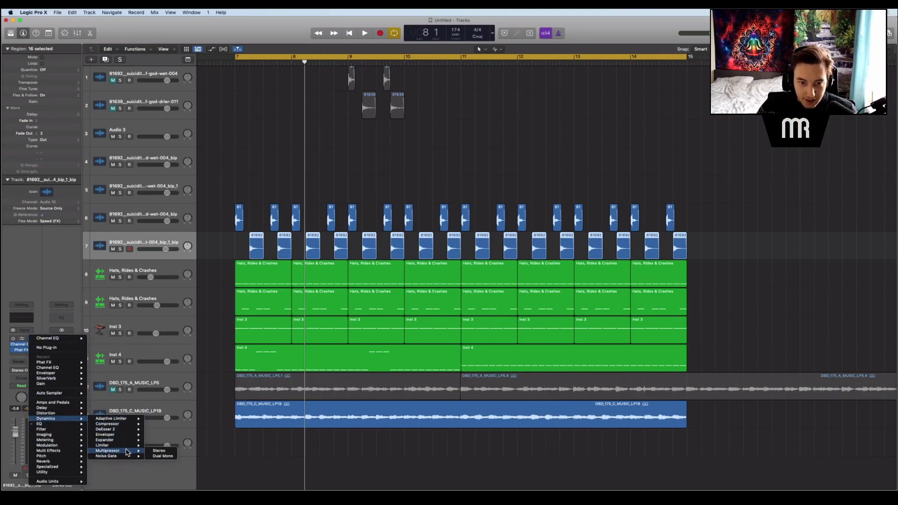
left_click(158, 451)
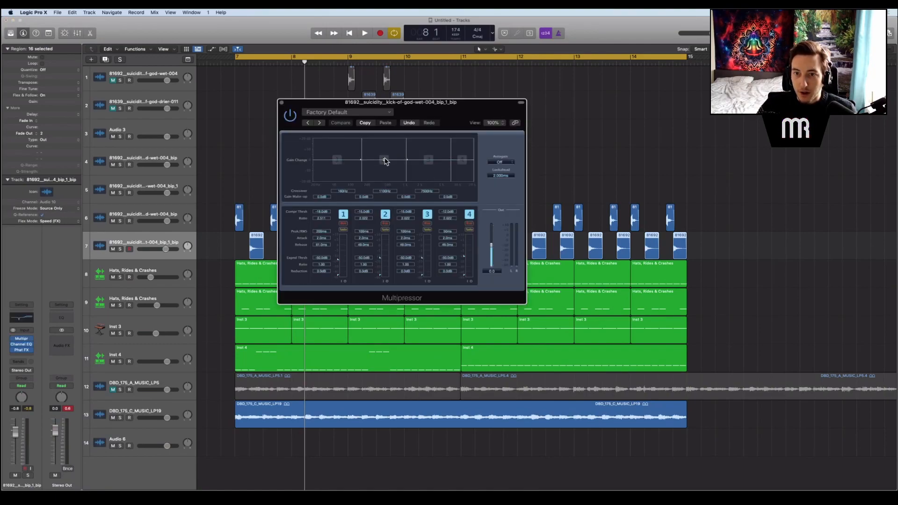
Step: Solo band 2 in the Multipressor and kick track 7, and listen to that band in isolation
left_click(385, 230)
key("space")
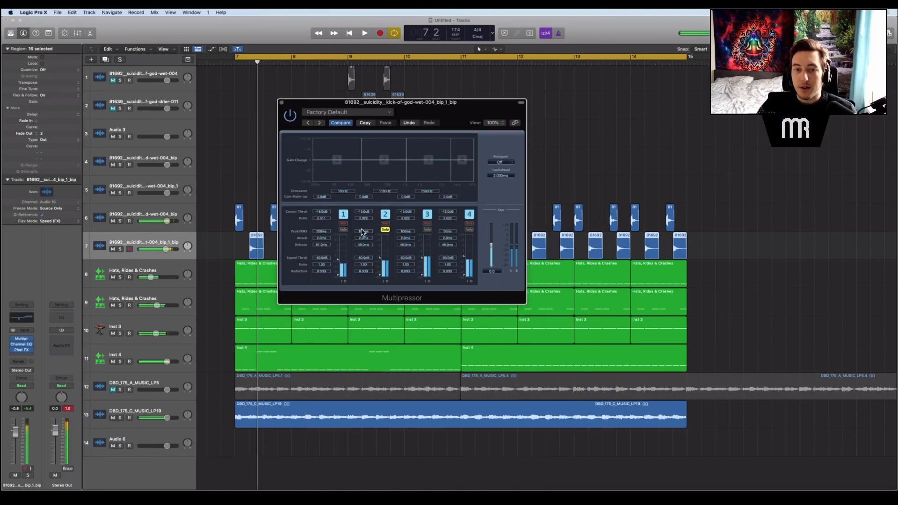
left_click(121, 249)
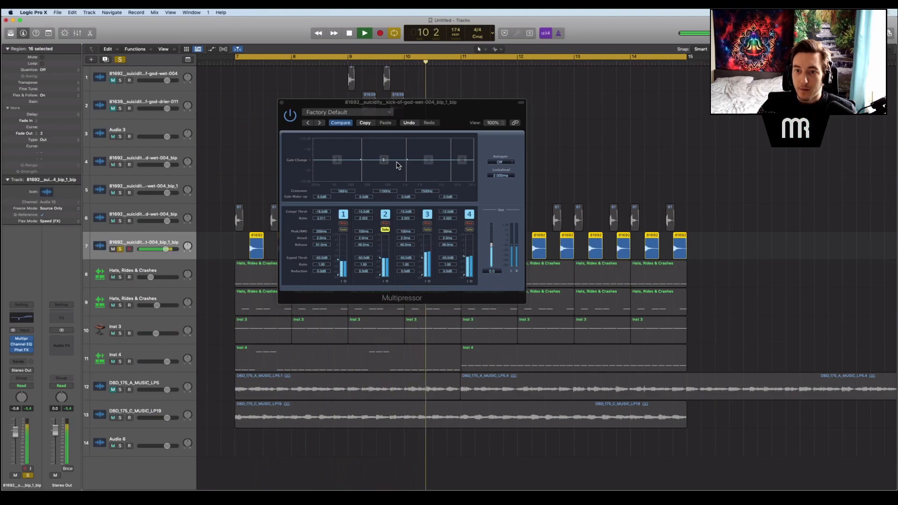
key("space")
left_click(385, 230)
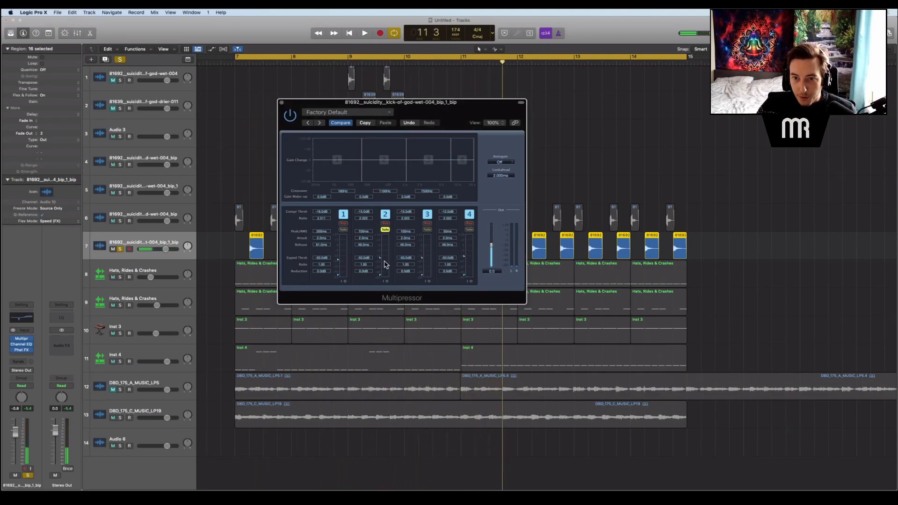
Step: Set Multipressor band 2's expander threshold to about -28 dB, ratio to 8.76 and reduction to -12 dB, with a 13 ms release
key("space")
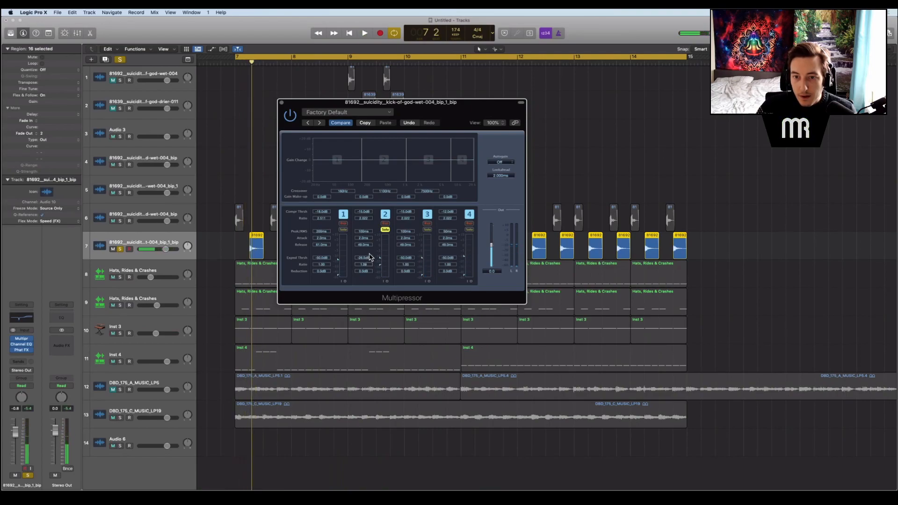
key("space")
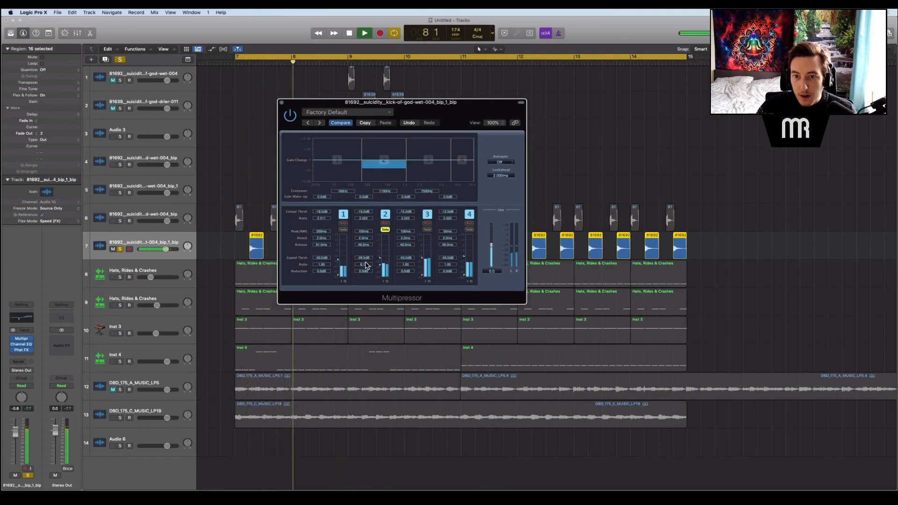
key("space")
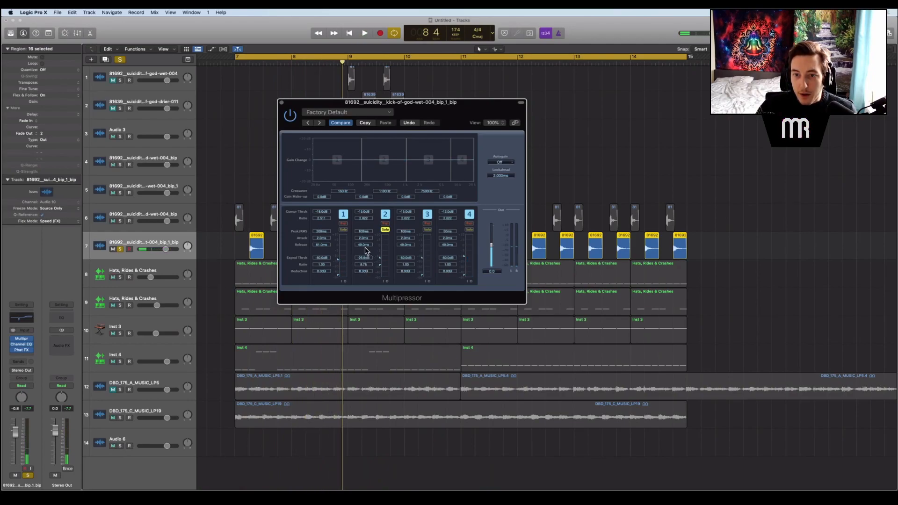
key("space")
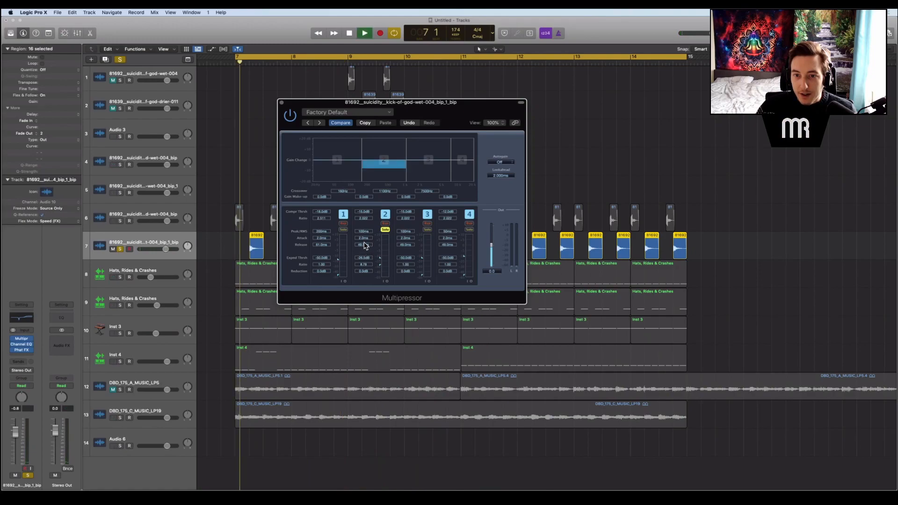
key("space")
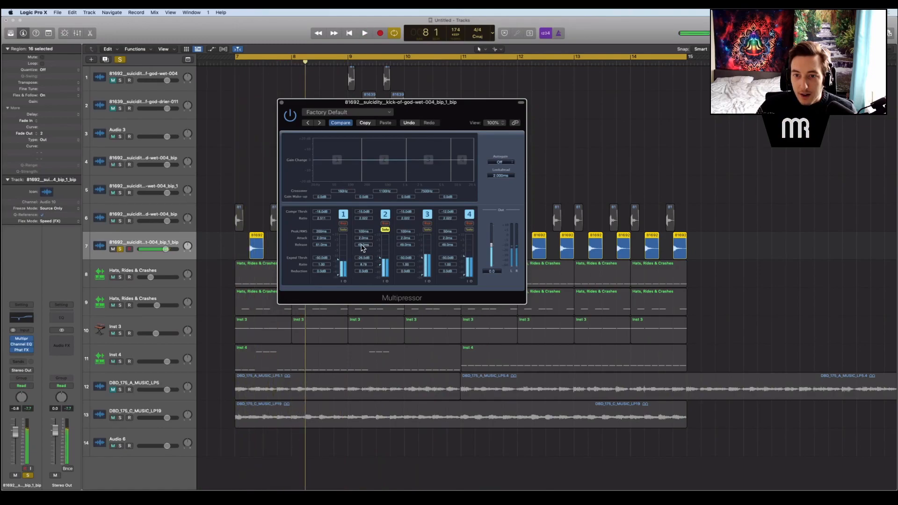
key("space")
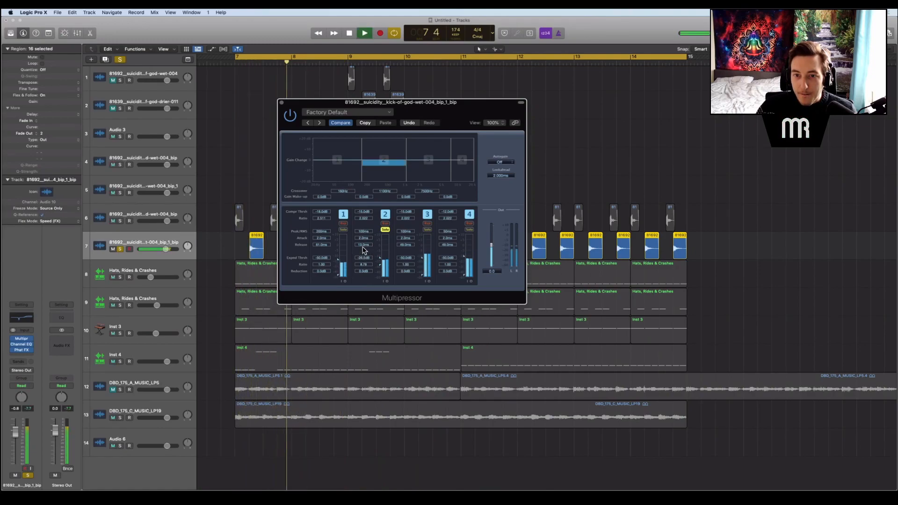
key("space")
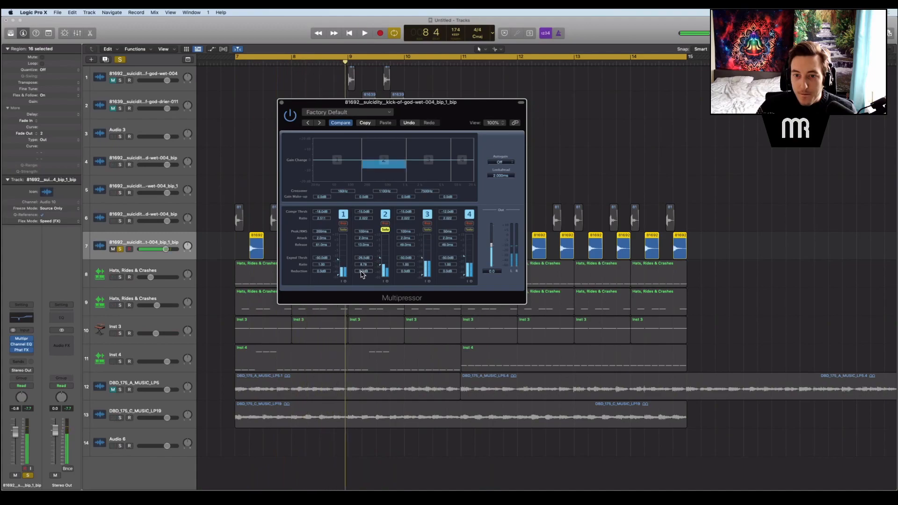
key("space")
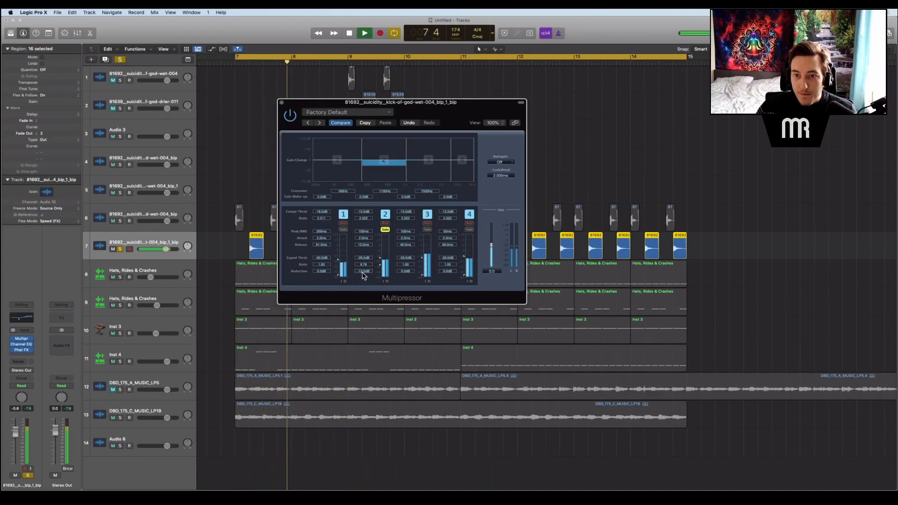
key("space")
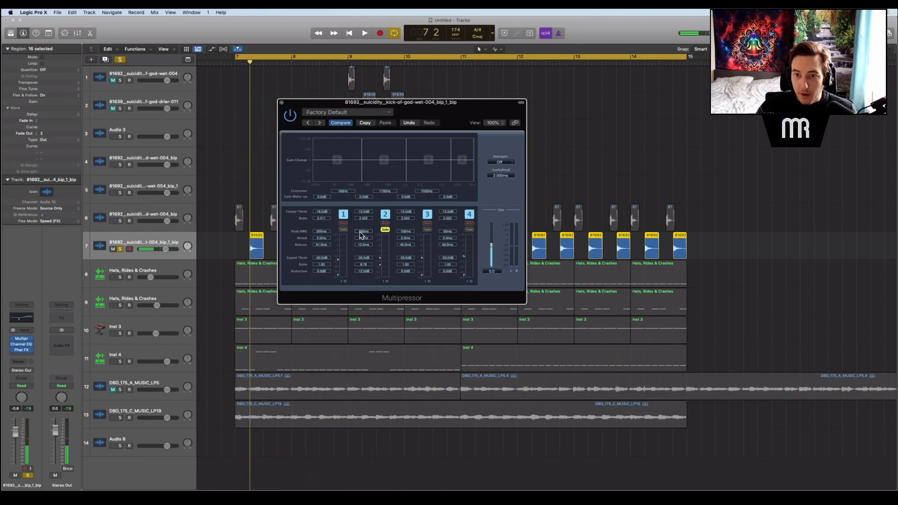
Step: Try shorter Peak/RMS times on band 2 while listening to the soloed band, and return the value to 100 ms
key("space")
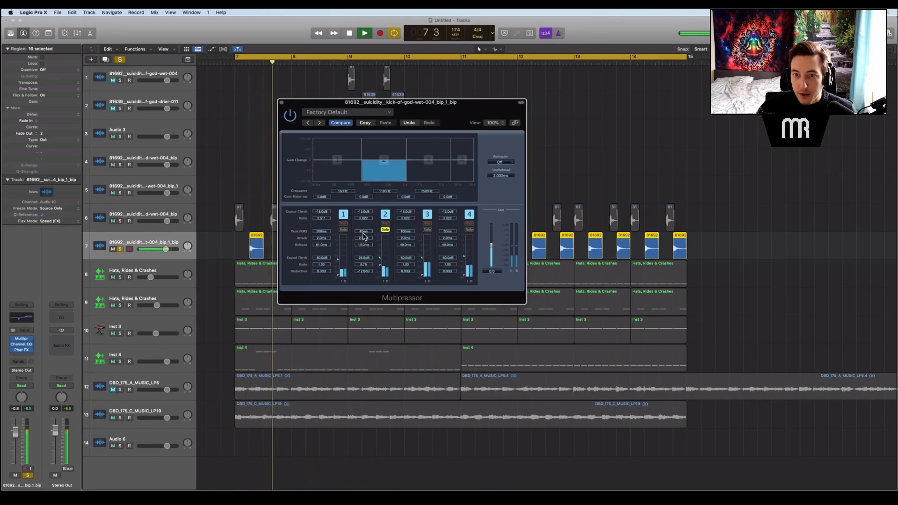
left_click_drag(364, 231, 364, 216)
key("space")
key("space")
key("space")
key("space")
key("space")
key("space")
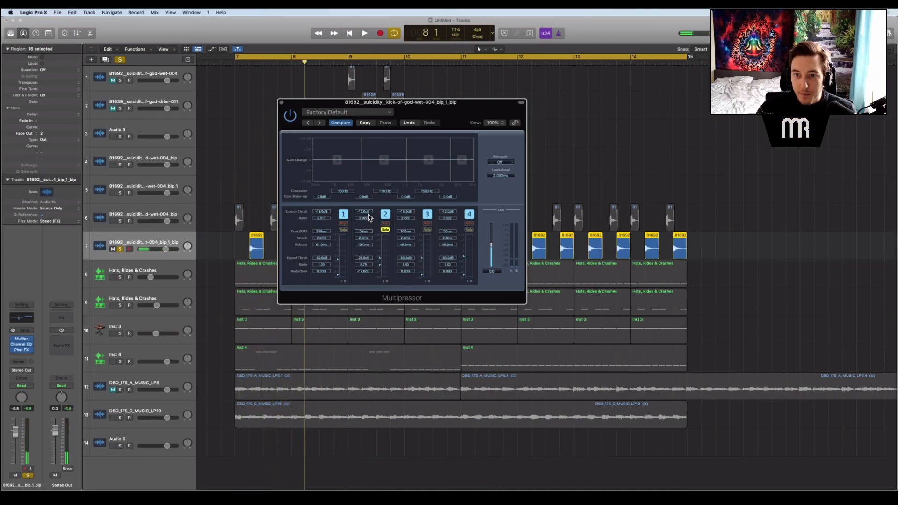
key("space")
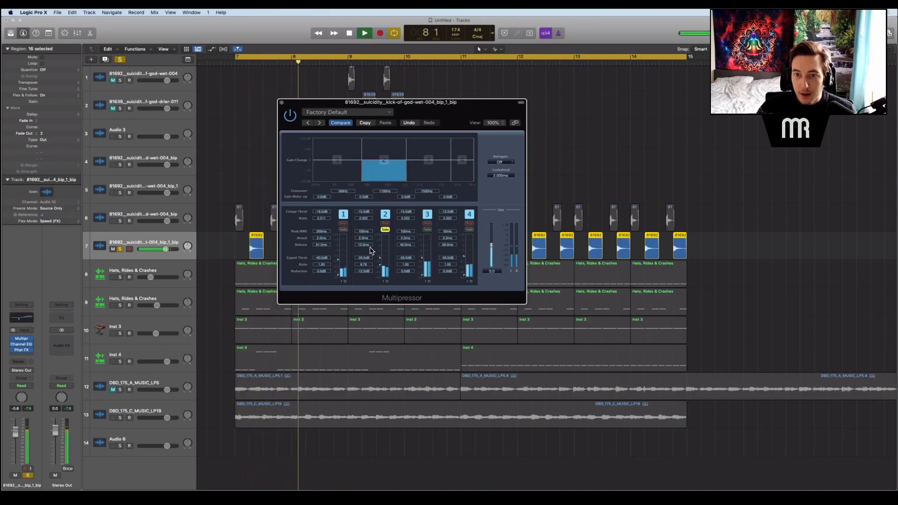
Step: Shorten band 2's release to below 10 ms, lengthen its attack to about 14 ms, and listen to the soloed band
key("space")
left_click_drag(370, 251, 365, 252)
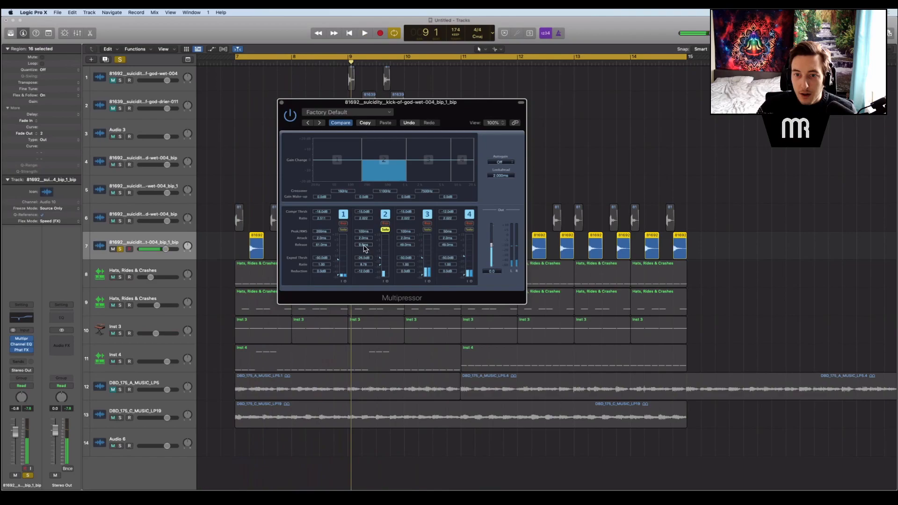
key("space")
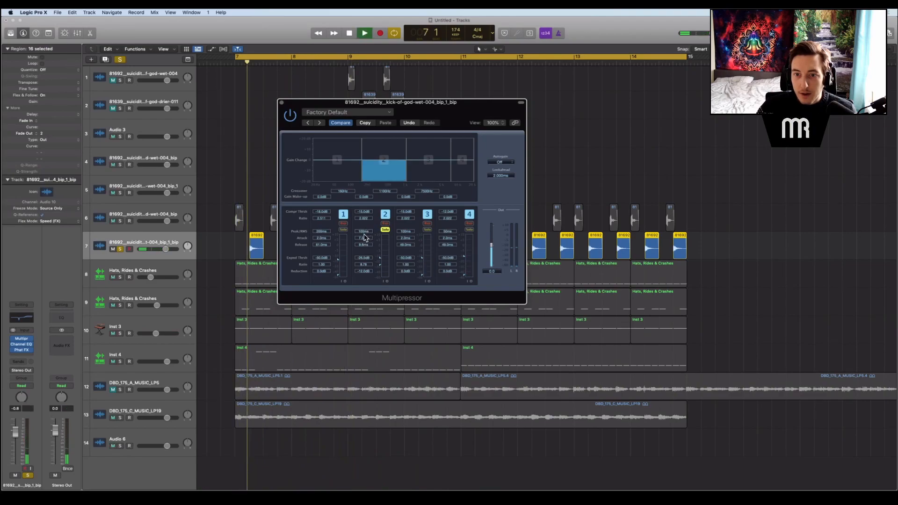
mouse_move(364, 238)
left_mouse_down()
mouse_move(365, 221)
mouse_move(363, 251)
left_mouse_up()
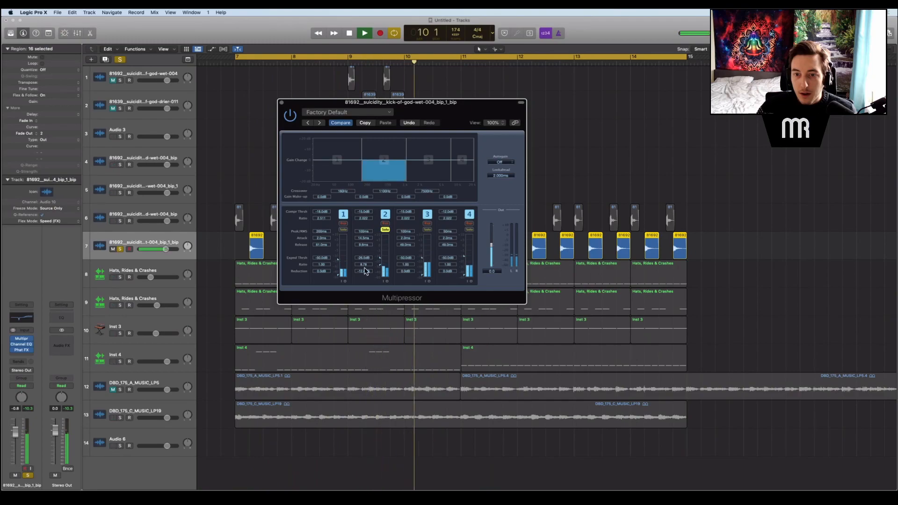
key("space")
key("space")
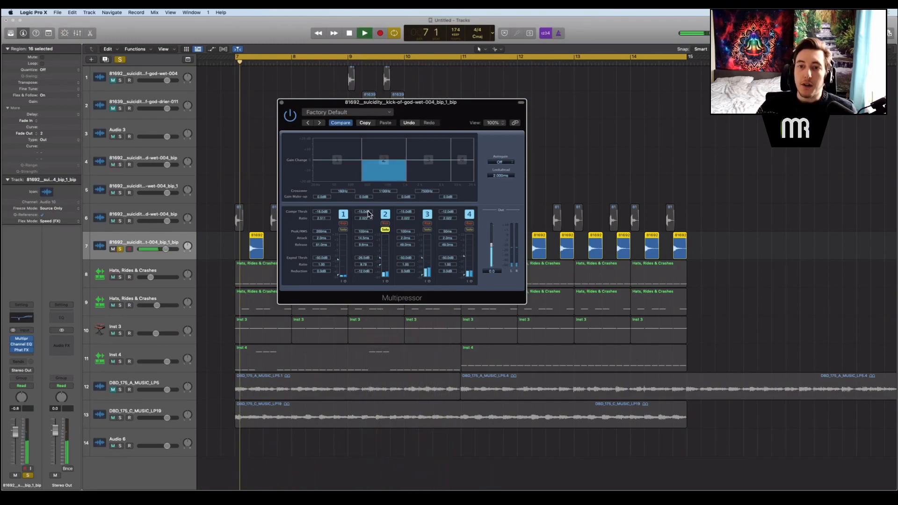
key("space")
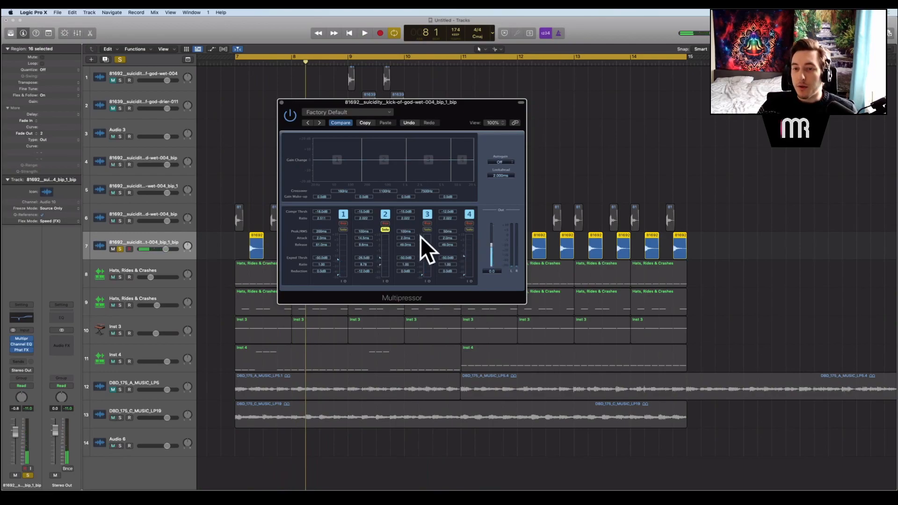
Step: Unsolo band 2 in the Multipressor and try different reduction amounts for it while listening to the full kick
left_click(387, 230)
key("space")
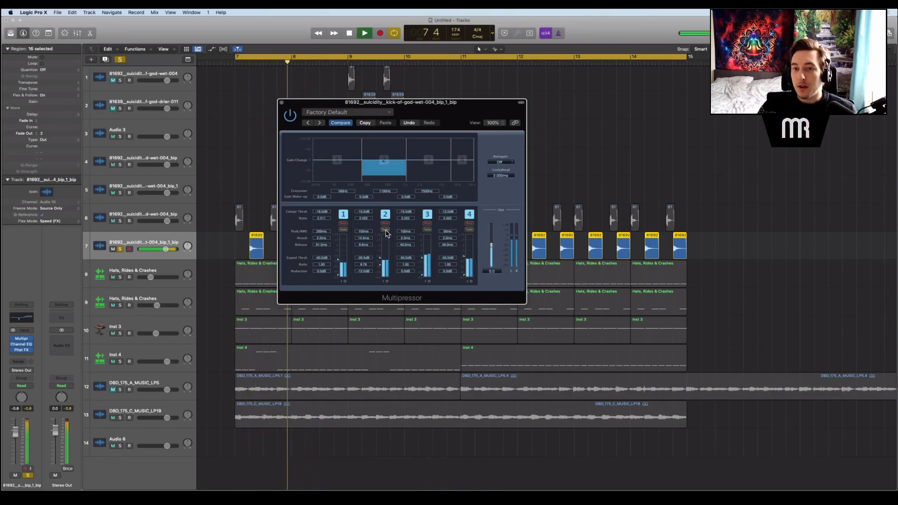
left_click_drag(361, 274, 367, 270)
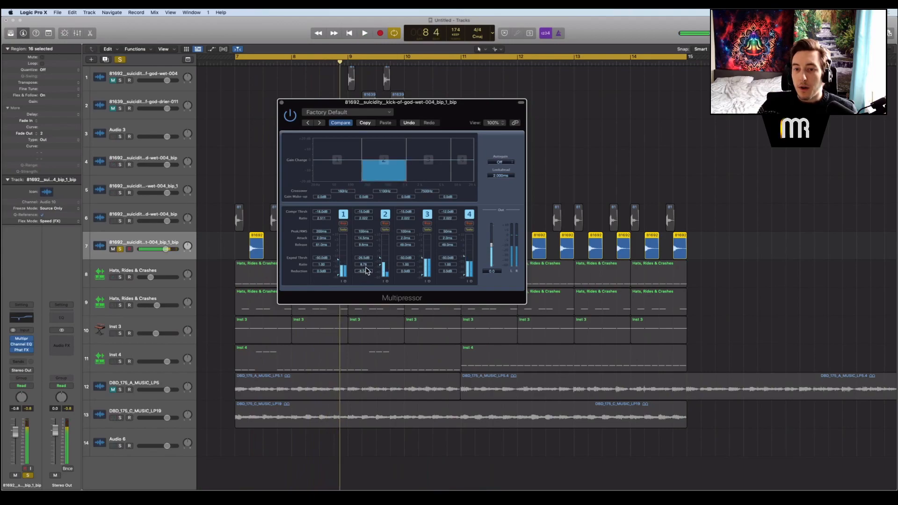
key("space")
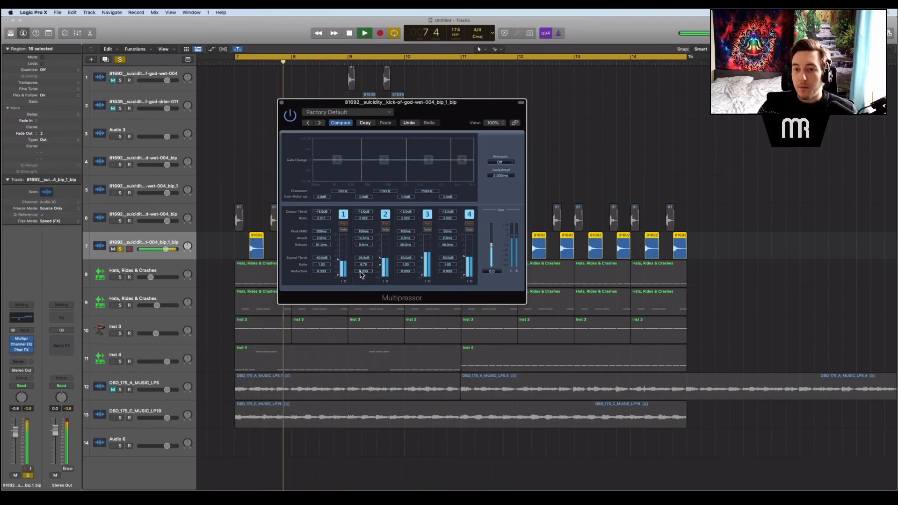
key("space")
Step: Compare the soloed kick with the Multipressor bypassed and enabled
left_click(292, 117)
key("space")
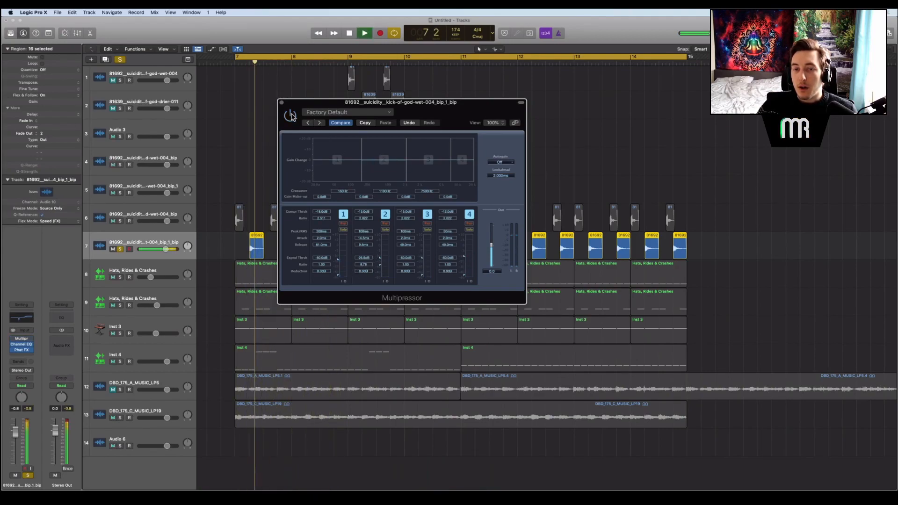
key("space")
left_click(292, 117)
key("space")
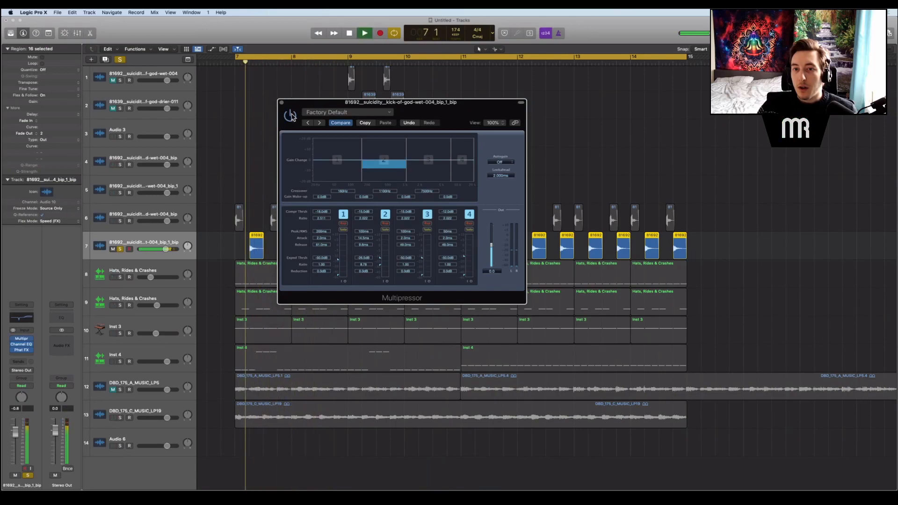
key("space")
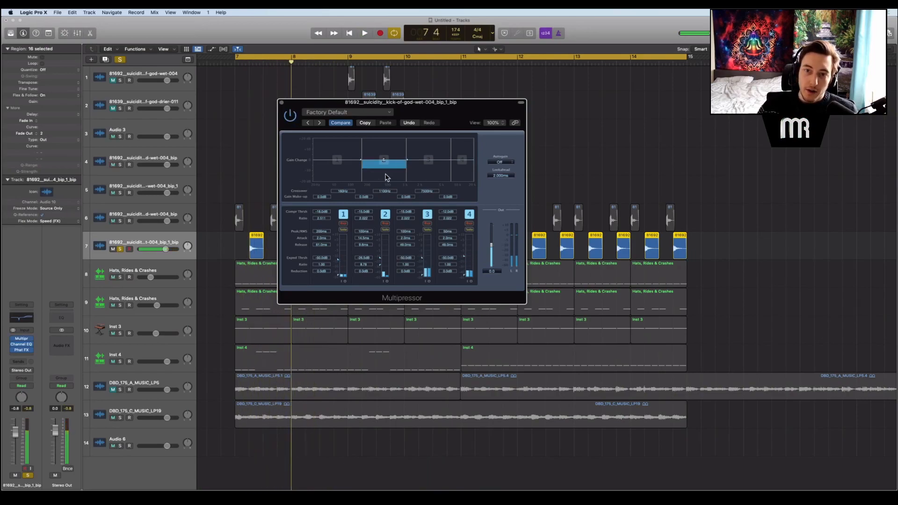
Step: Widen Multipressor band 2 by setting its upper crossover to 1500 Hz and its lower crossover to 81 Hz
left_click_drag(407, 157, 444, 156)
key("space")
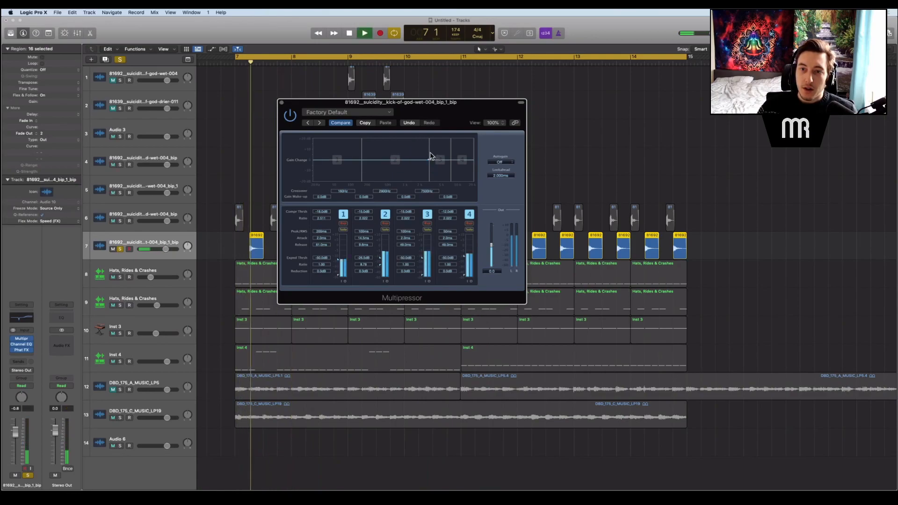
left_click_drag(444, 156, 347, 156)
key("space")
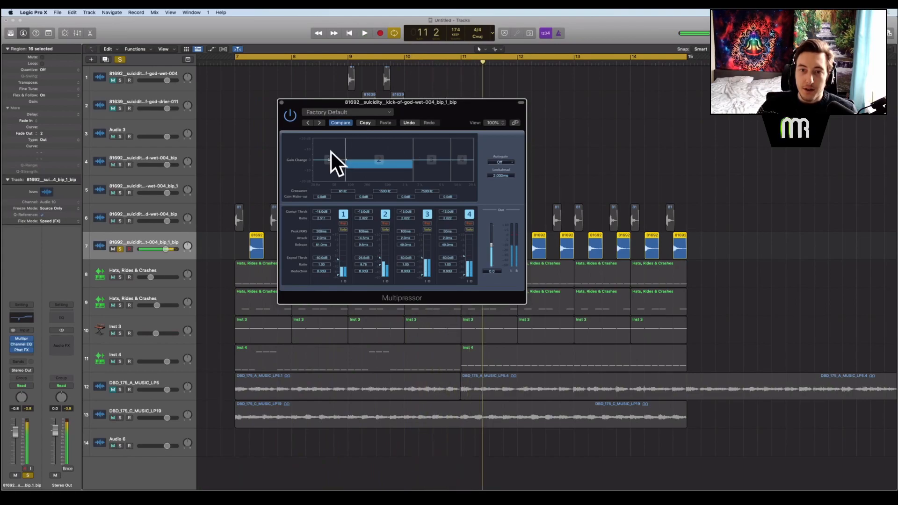
Step: Lower the crossover between bands 1 and 2 to 57 Hz, deepen band 2's expander reduction, and close the Multipressor
key("space")
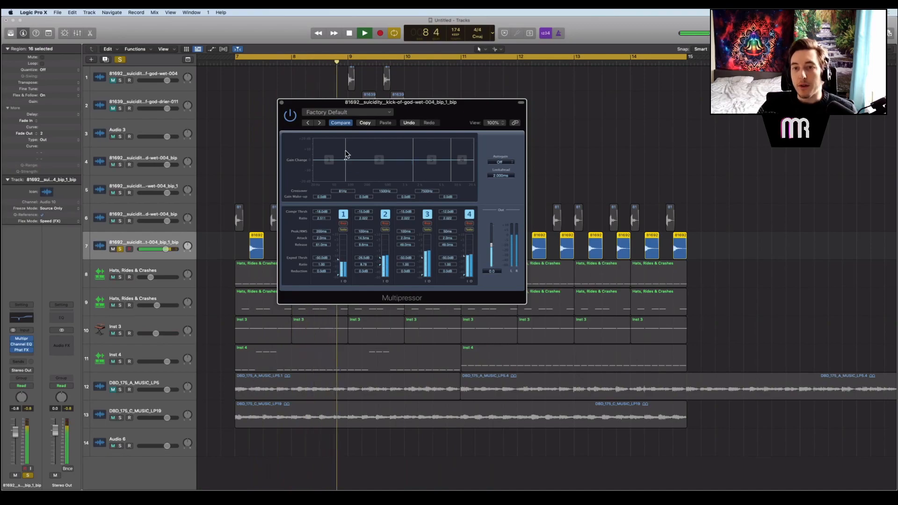
left_click_drag(346, 156, 337, 156)
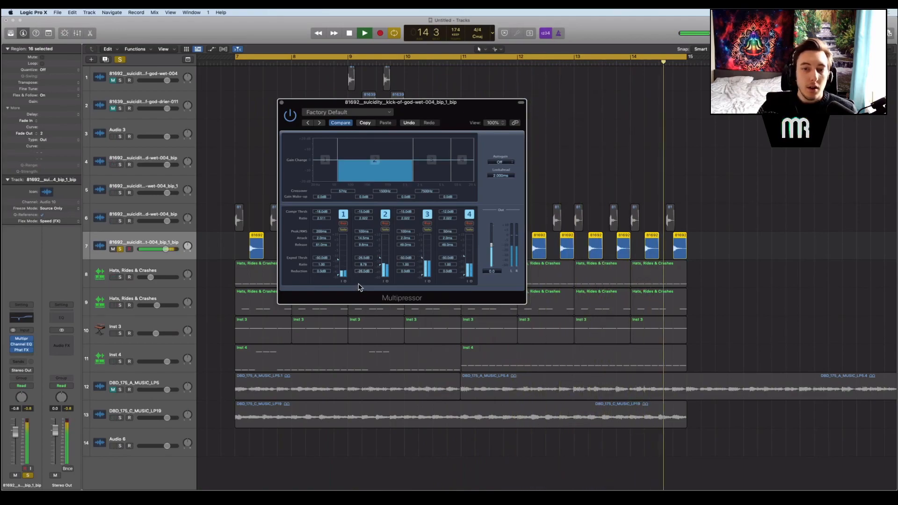
key("space")
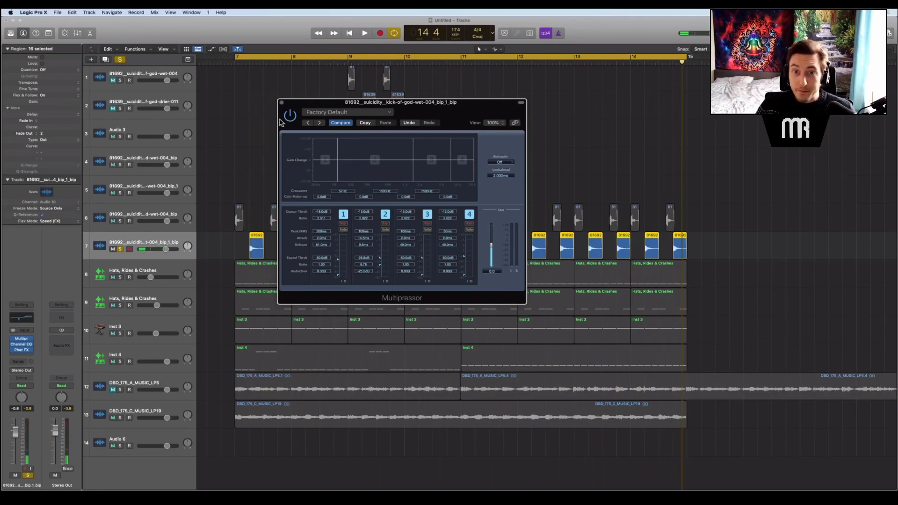
left_click(281, 104)
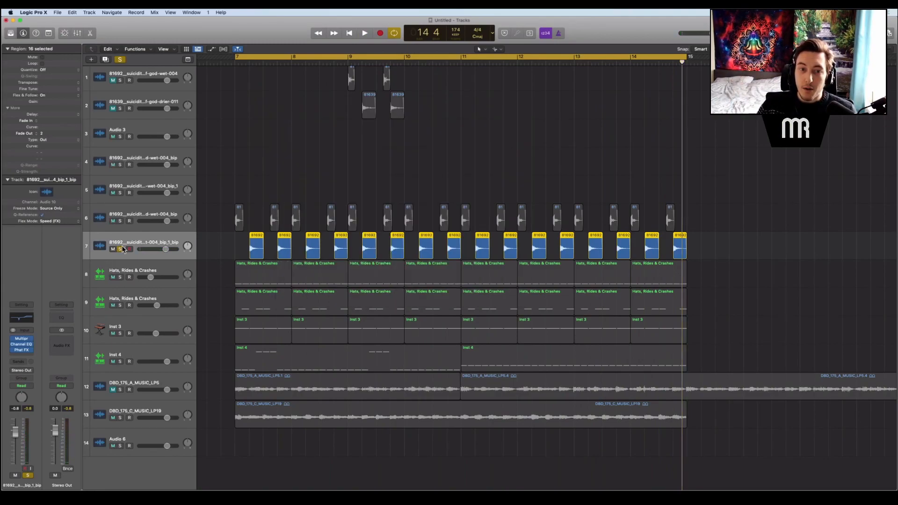
Step: Unsolo kick track 7, deselect its regions, and listen to the full mix
left_click(121, 249)
key("space")
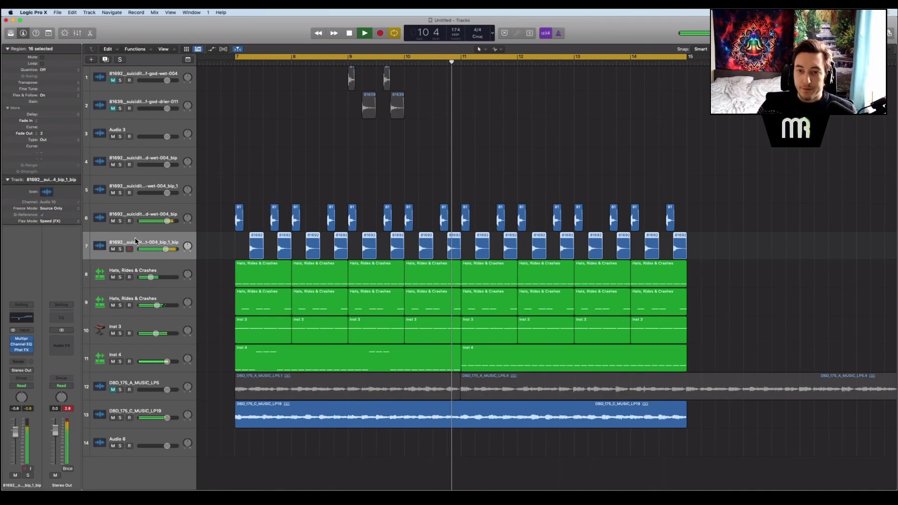
left_click(468, 149)
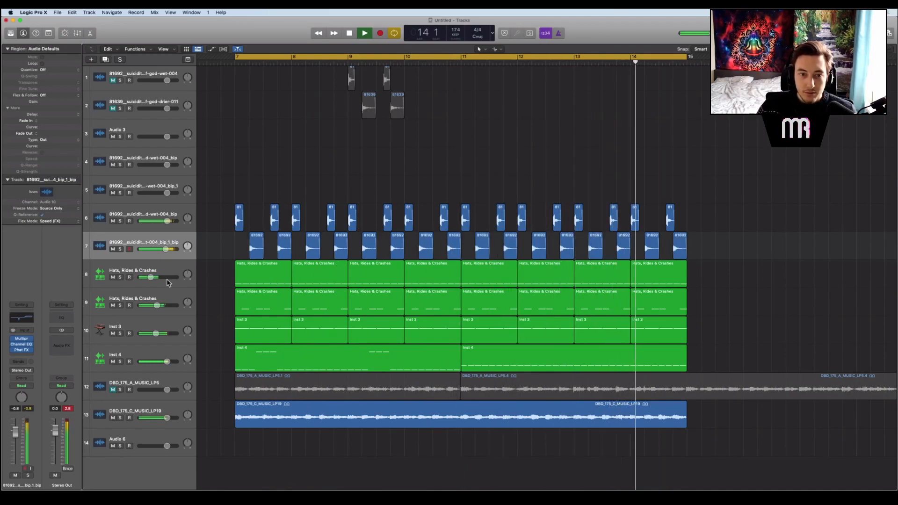
key("space")
Step: Check hi-hat track 9 by toggling its mute and solo, leave it muted, and select hi-hat track 8
left_click(113, 306)
left_click(113, 305)
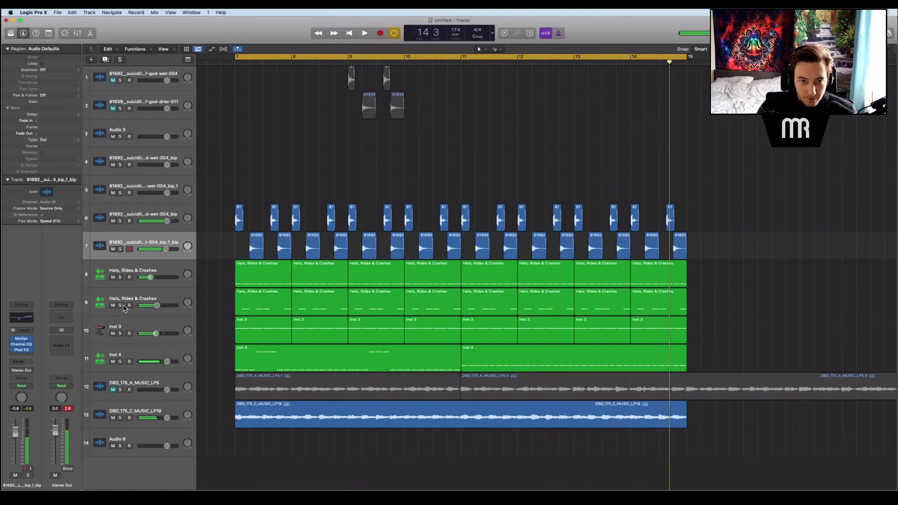
left_click(122, 305)
key("space")
key("space")
left_click(122, 306)
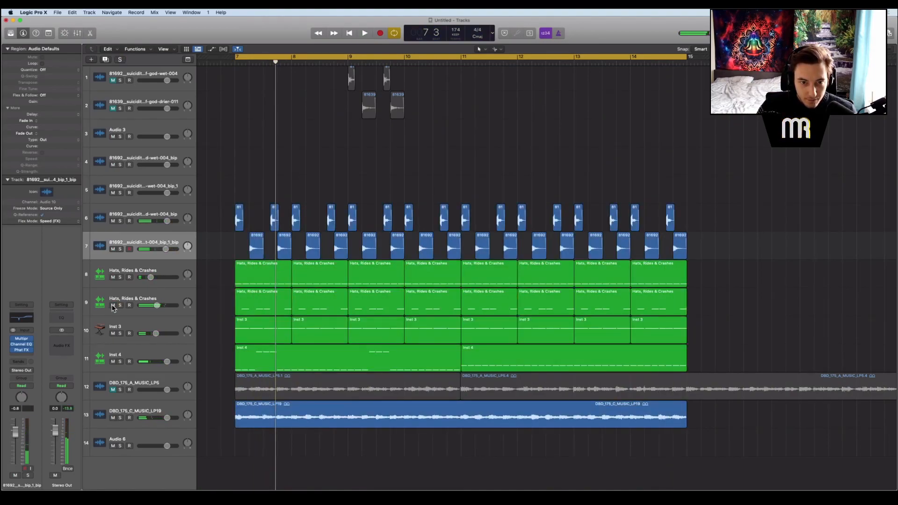
left_click(113, 305)
key("space")
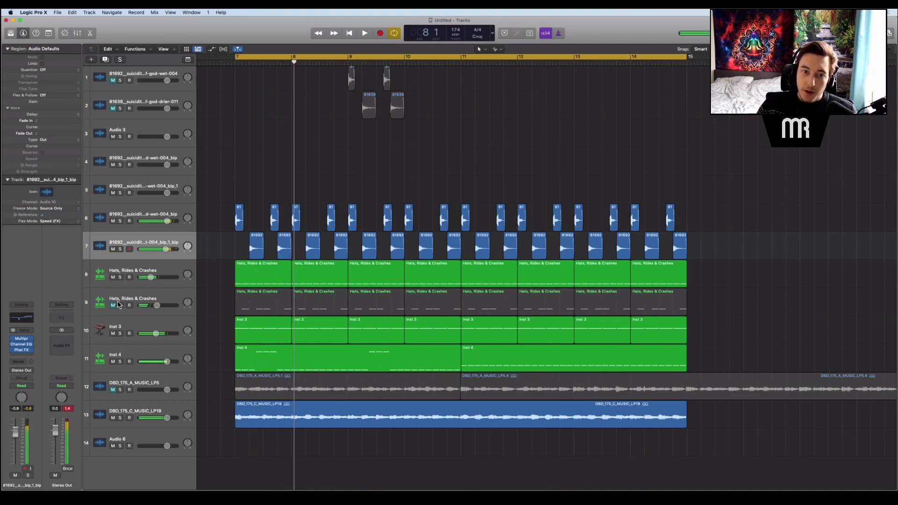
left_click(124, 296)
left_click(167, 269)
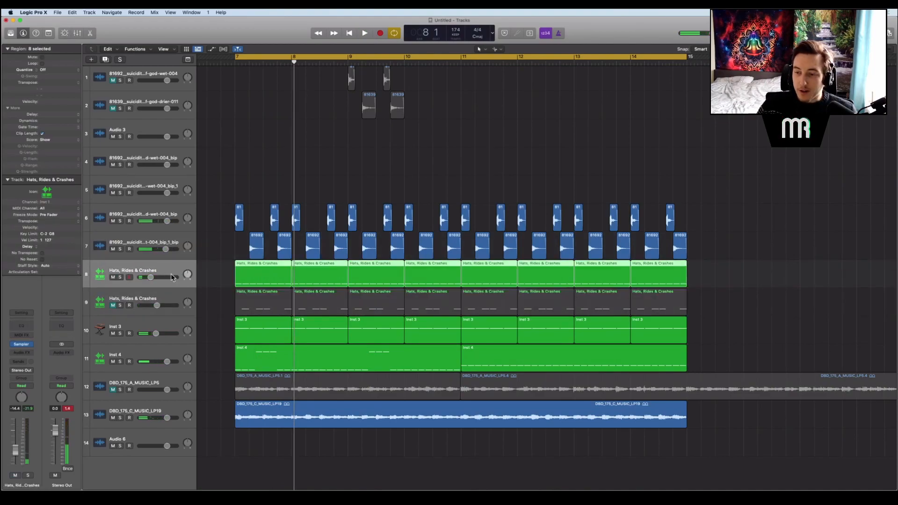
Step: Deselect the regions, solo the Inst 4 track 11, and listen to it alone
left_click(524, 436)
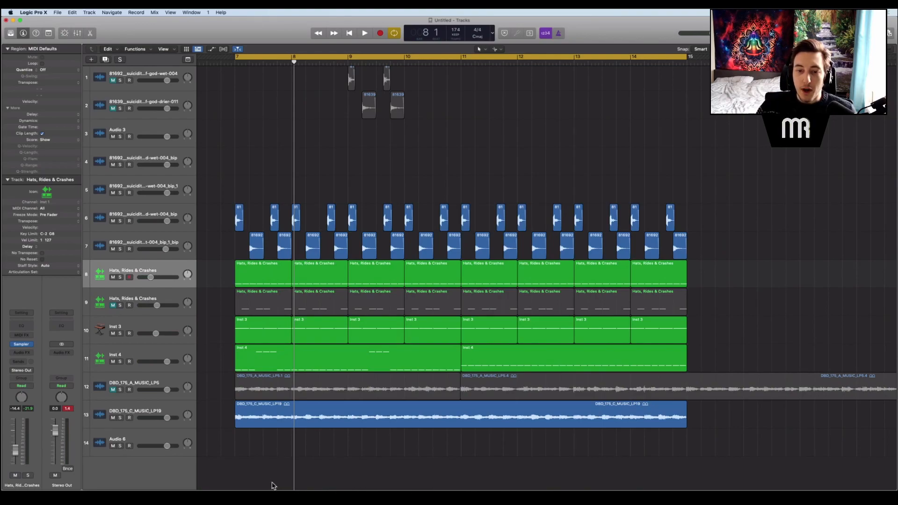
left_click_drag(247, 444, 549, 446)
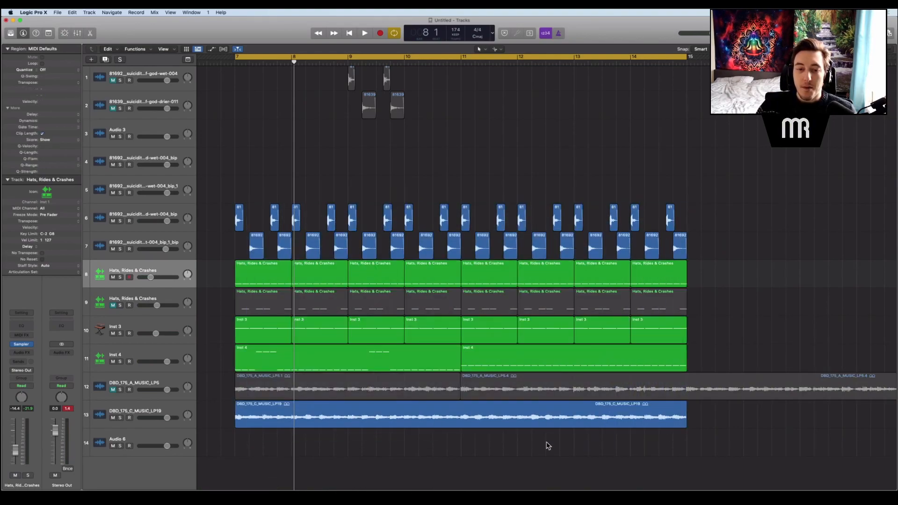
left_click(121, 362)
key("space")
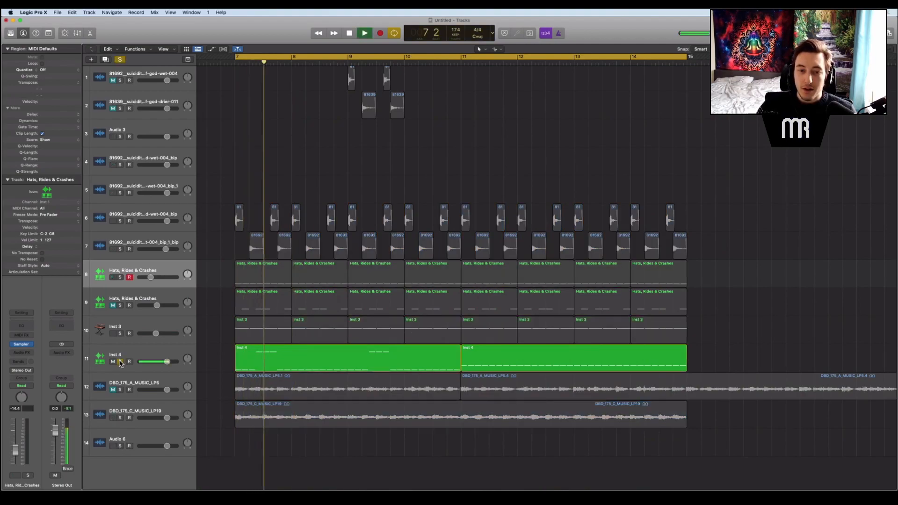
key("space")
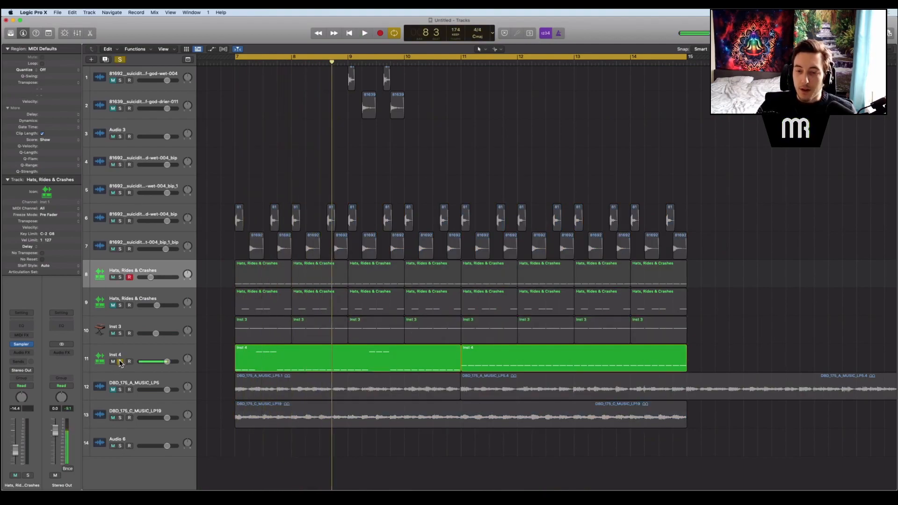
Step: Open the first Inst 4 region in the Piano Roll, play its notes, and unsolo track 11
double_click(255, 356)
key("space")
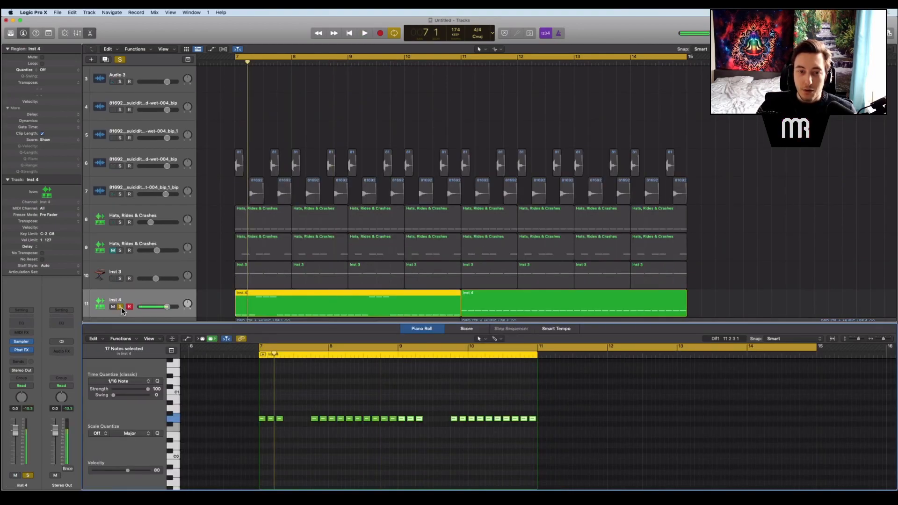
left_click(120, 307)
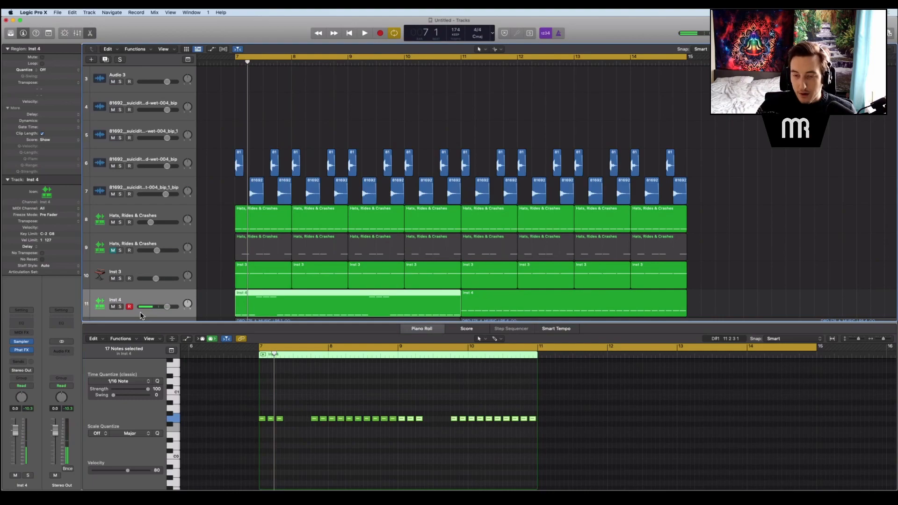
Step: Close the Piano Roll and audition track 11, progressively adding tracks 10, 8, 7 and 6 to the solo group during playback
key("p")
key("space")
key("s")
left_click(120, 334)
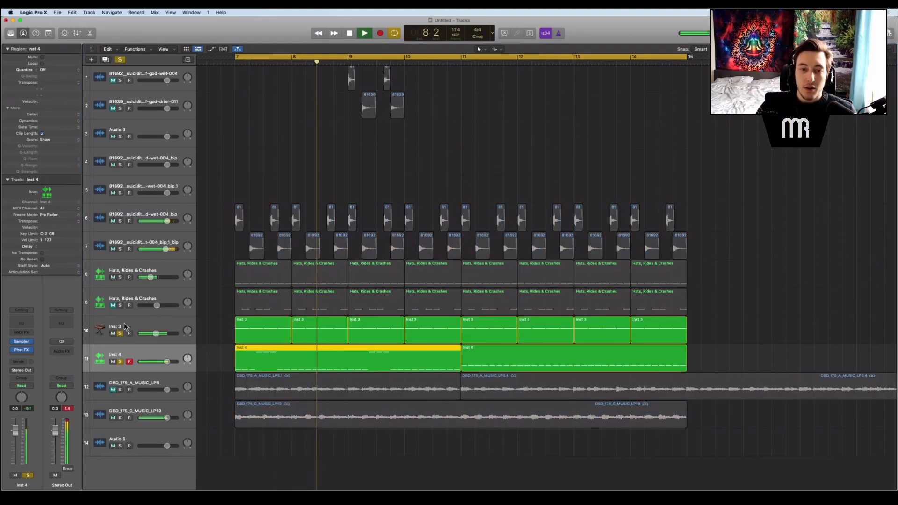
left_click(120, 305)
left_click(120, 278)
left_click(121, 249)
left_click(120, 305)
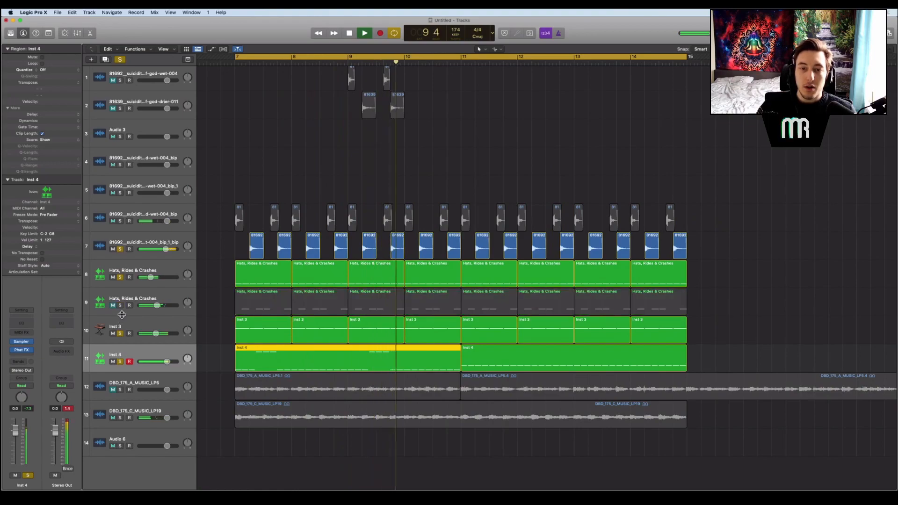
left_click(120, 221)
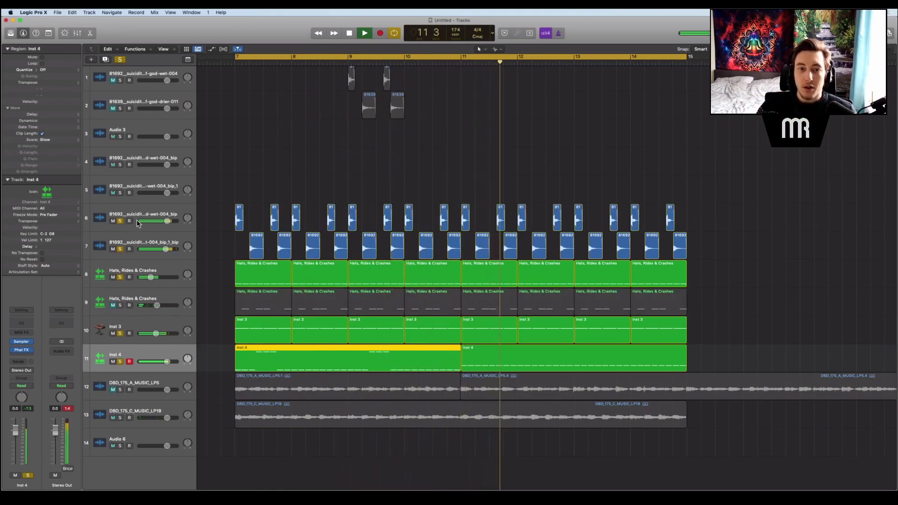
left_click(125, 228)
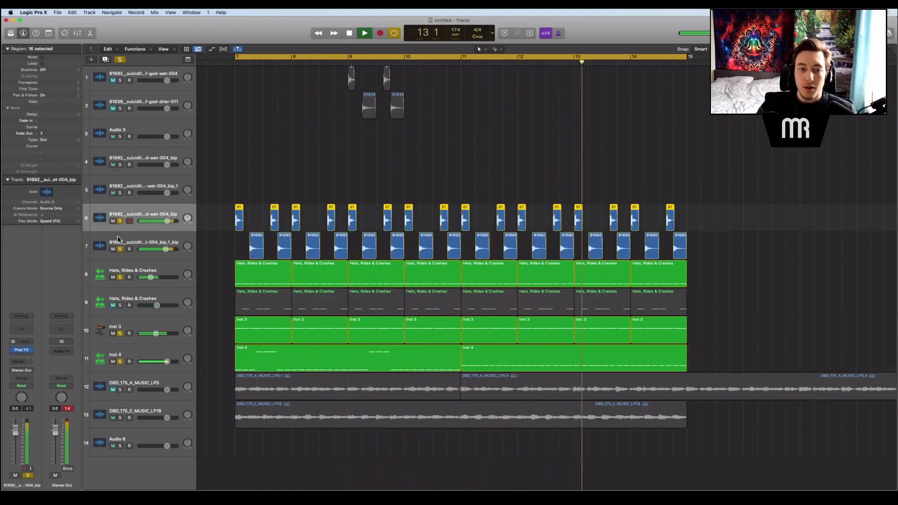
key("space")
Step: Clear all track solos, listen briefly to the full mix, and deselect the regions
left_click(122, 116)
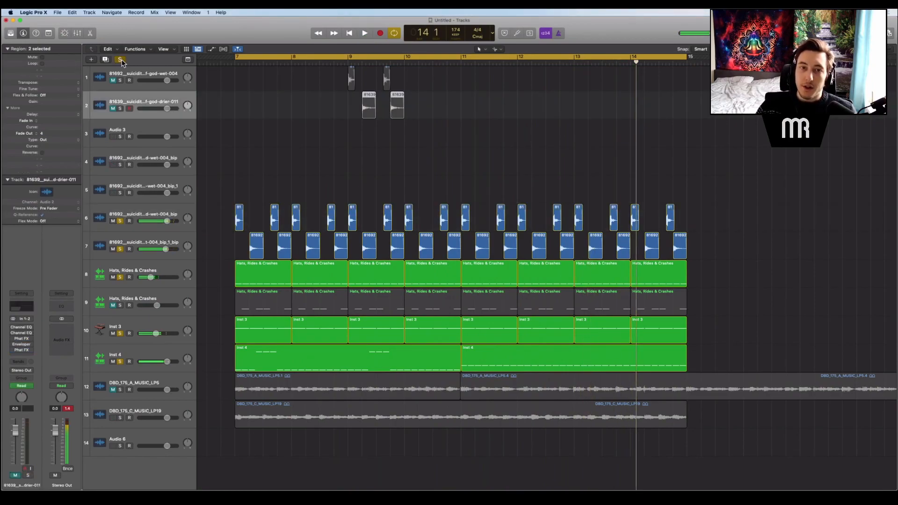
left_click(120, 62)
key("space")
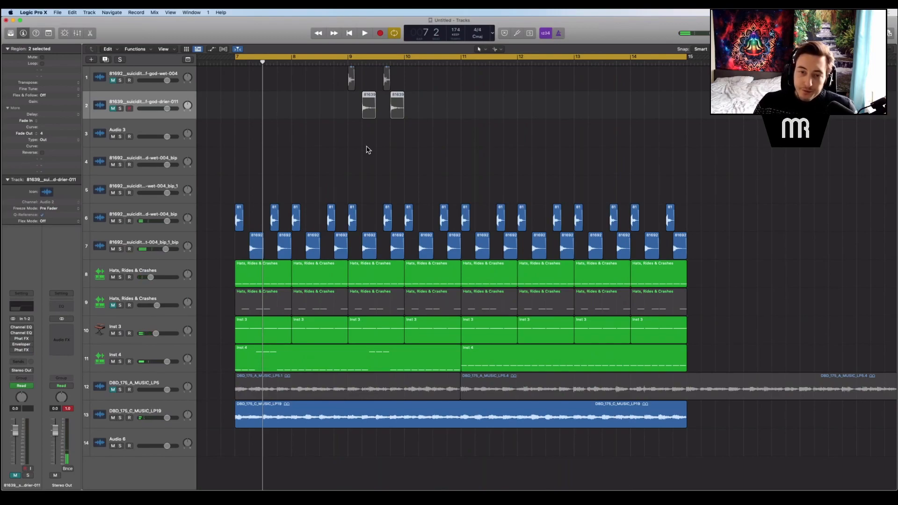
key("space")
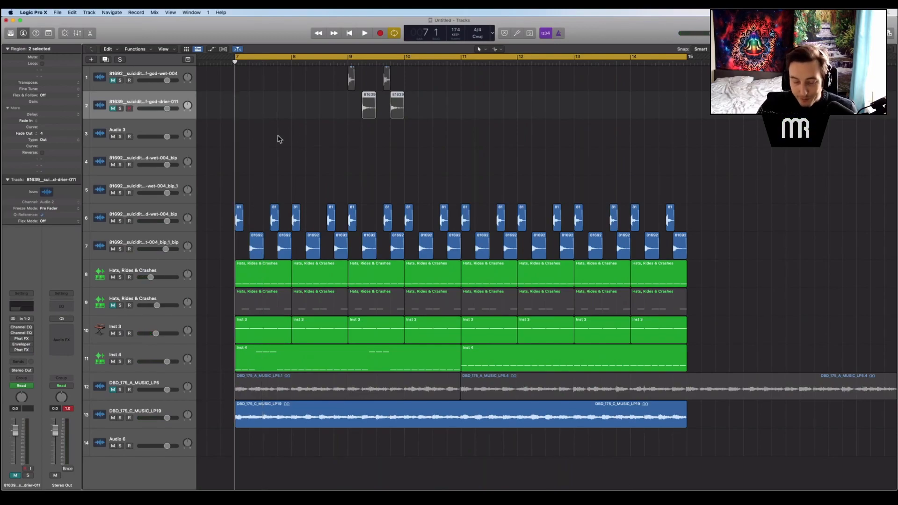
left_click(303, 157)
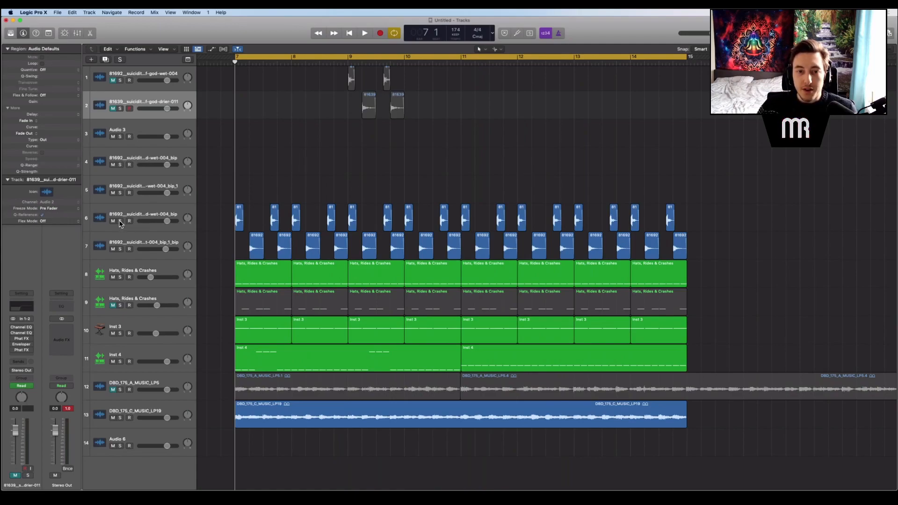
Step: Solo kick tracks 6 and 7, hi-hat track 8 and Inst 3 track 10, and listen to them together
left_click_drag(121, 221, 122, 271)
left_click(121, 334)
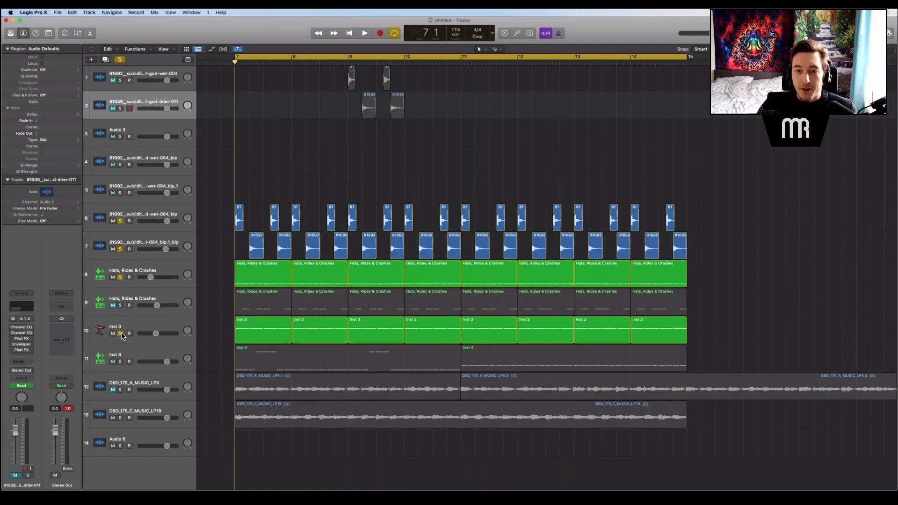
key("space")
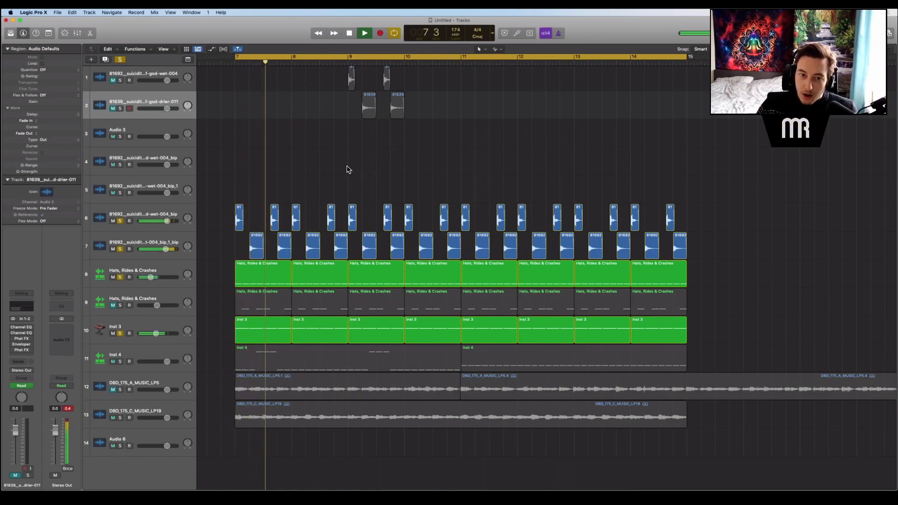
key("space")
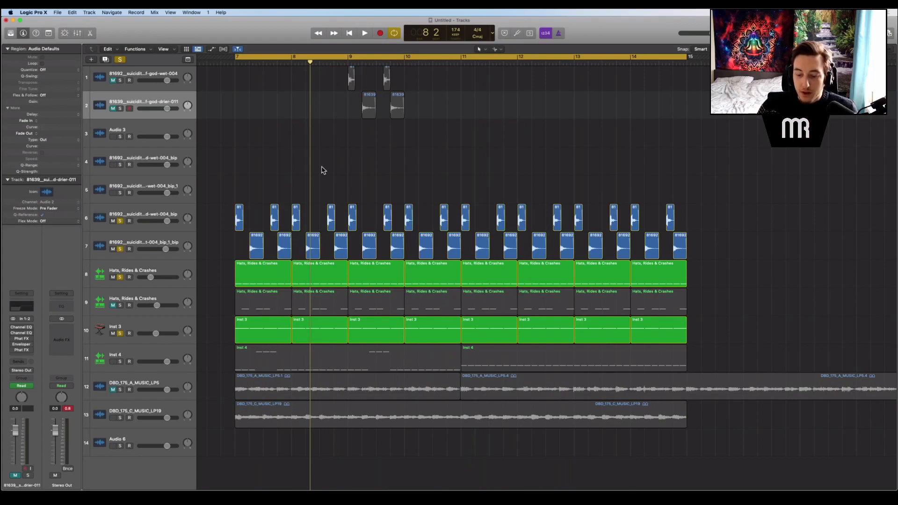
key("space")
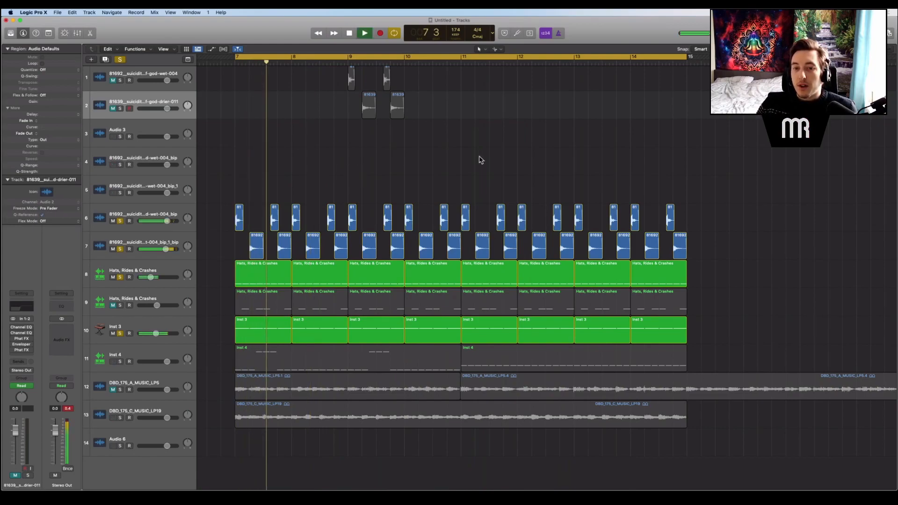
key("space")
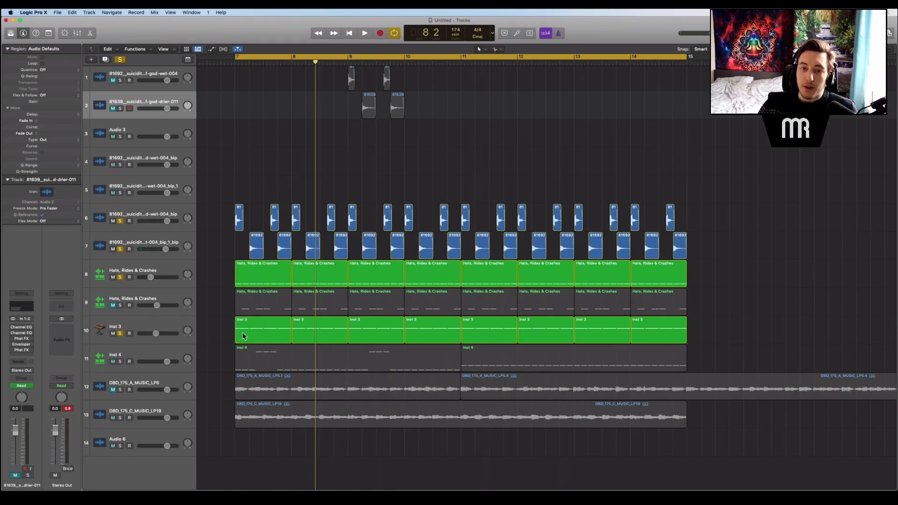
Step: Bring hi-hat track 9 back by soloing it with the kicks, hi-hat track 8 and Inst 3, and listen
left_click(144, 290)
left_click(145, 321)
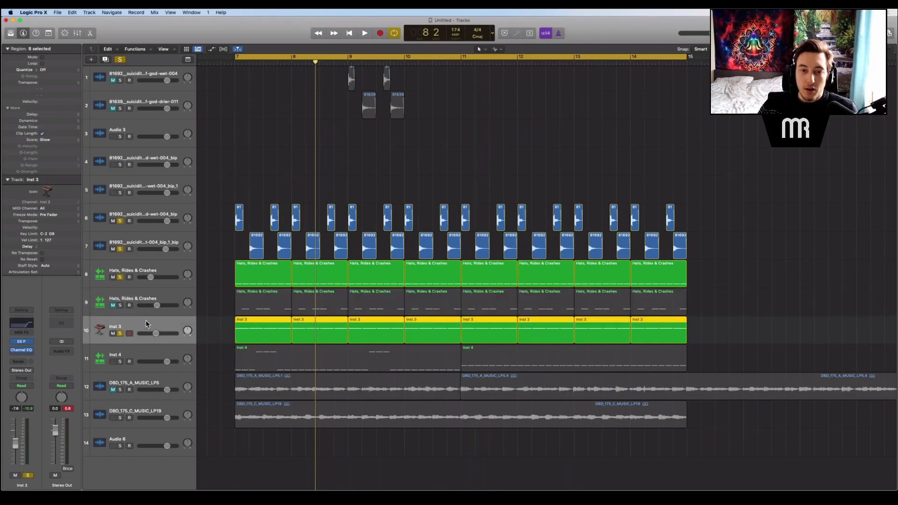
left_click(123, 308)
key("shift+space")
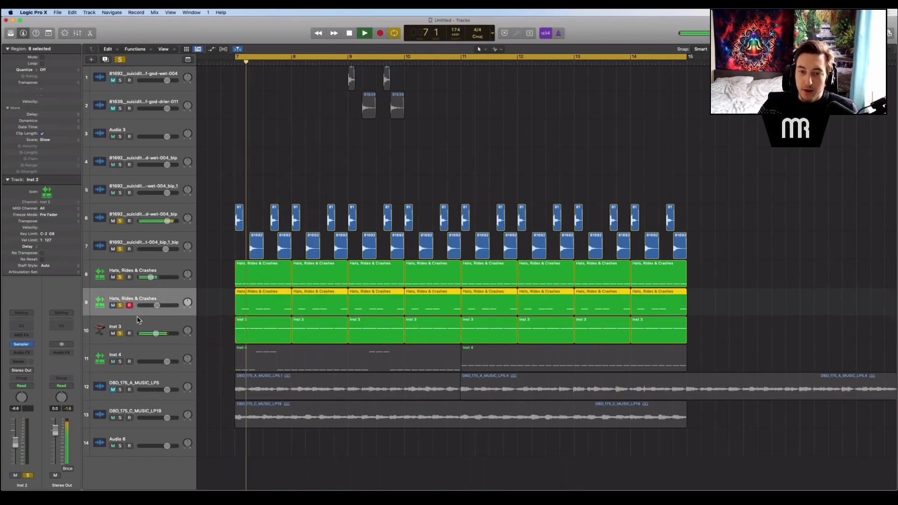
key("space")
Step: Unsolo tracks 10, 8 and 7 and listen to kick track 6 with hi-hat track 9
left_click(120, 334)
left_click(120, 278)
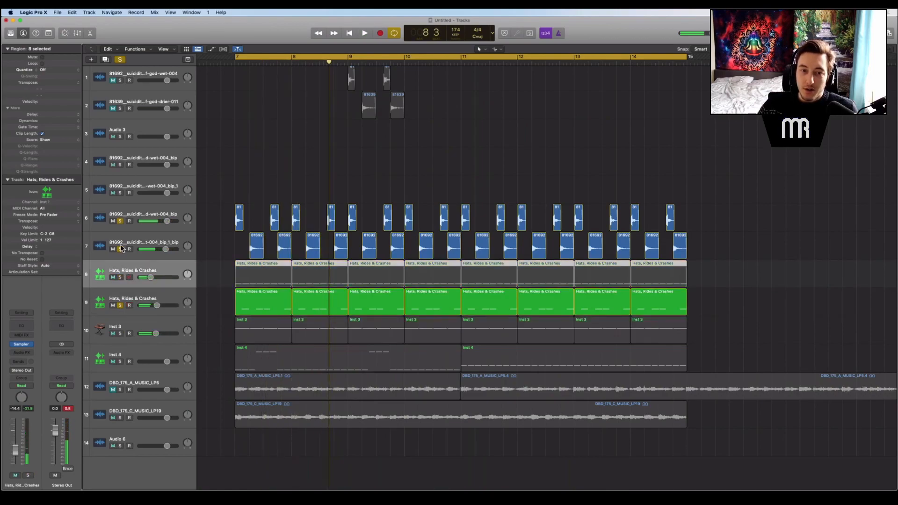
left_click(120, 249)
key("shift+space")
key("space")
Step: Solo tracks 8, 7 and 10 again, listen to the kicks, both hi-hats and Inst 3 together, and deselect the regions
left_click(120, 277)
left_click(121, 250)
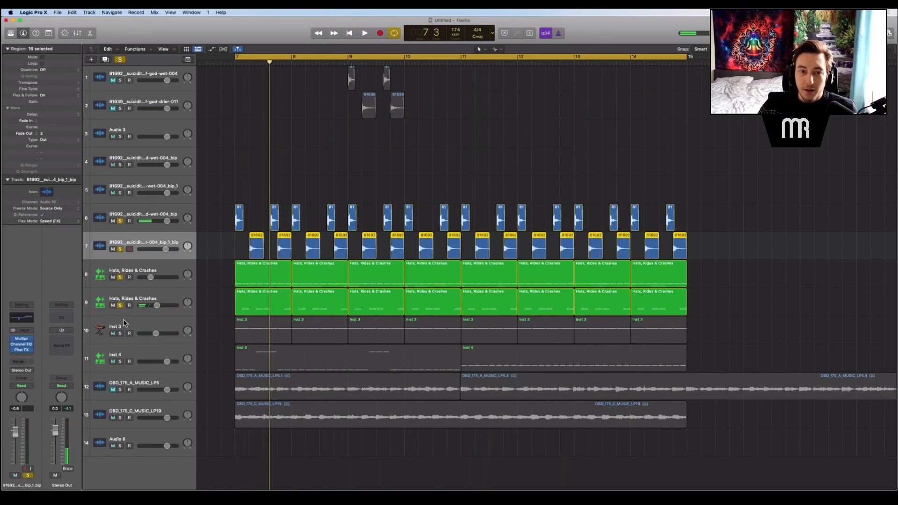
left_click(120, 333)
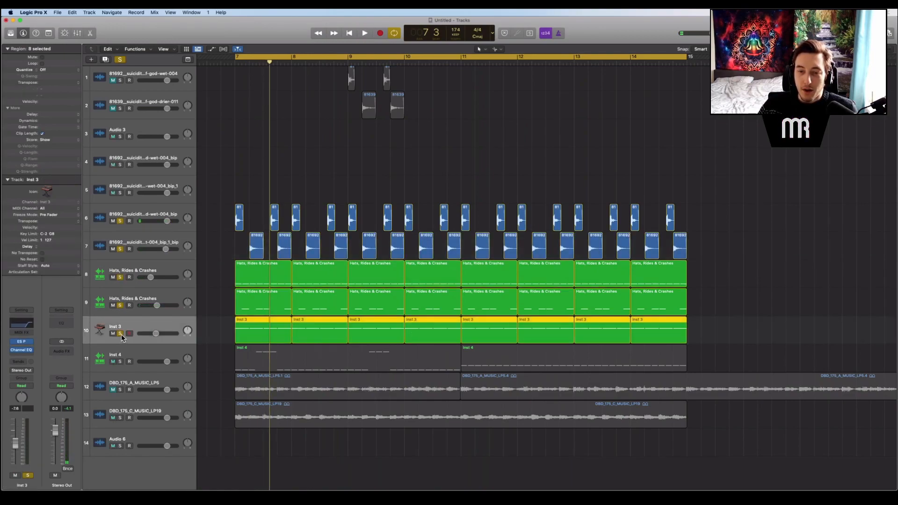
key("shift+space")
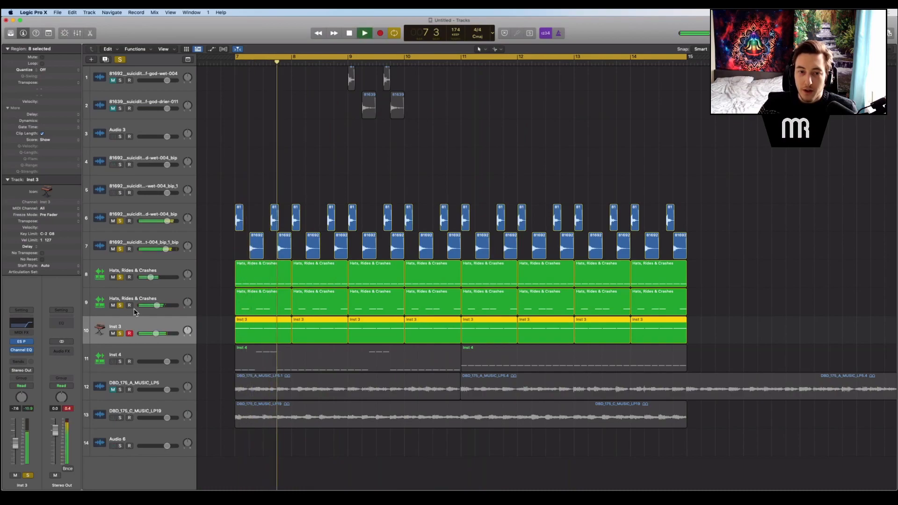
key("space")
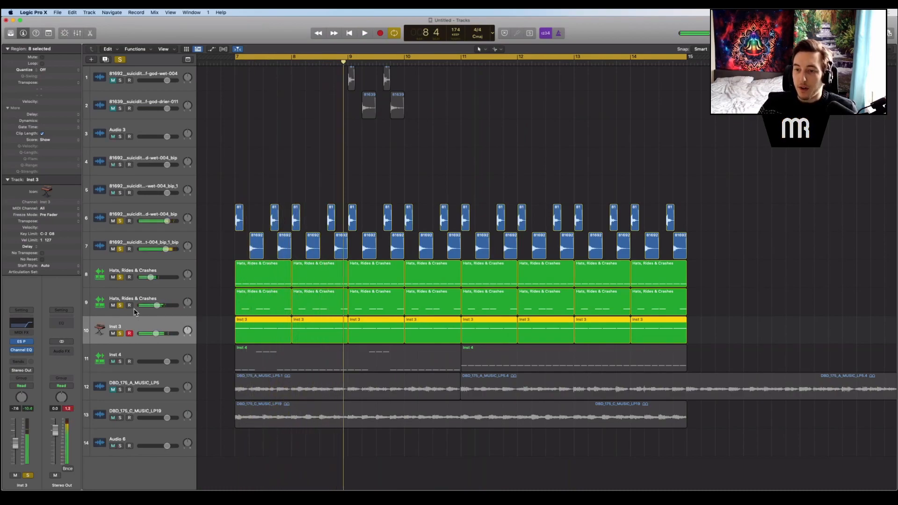
left_click(201, 294)
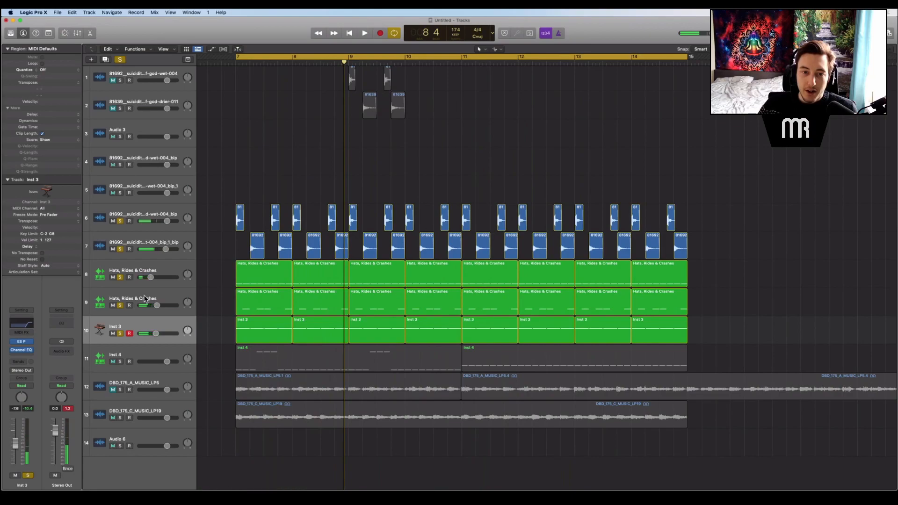
Step: Unsolo kick tracks 6 and 7 to hear both hi-hats with Inst 3, and clear the remaining solos
left_click(119, 247)
key("shift+space")
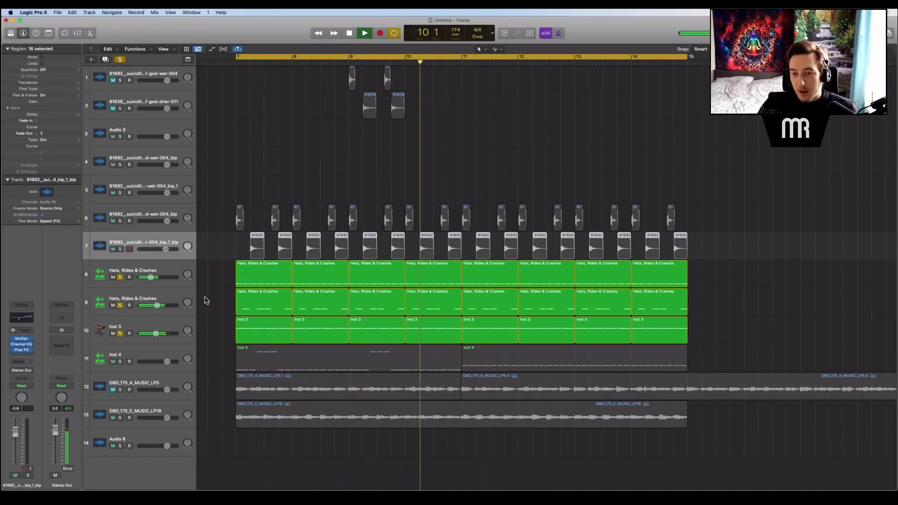
key("space")
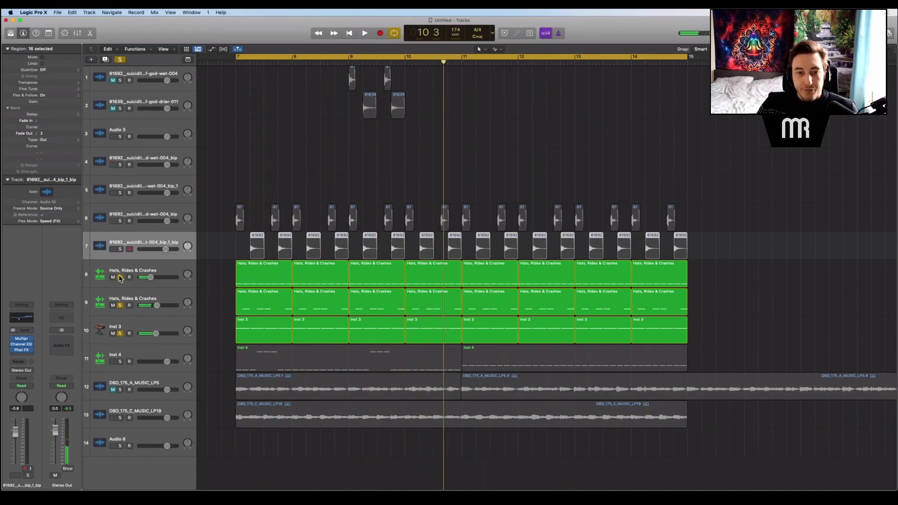
left_click_drag(120, 278, 120, 305)
left_click(120, 334)
left_click(280, 202)
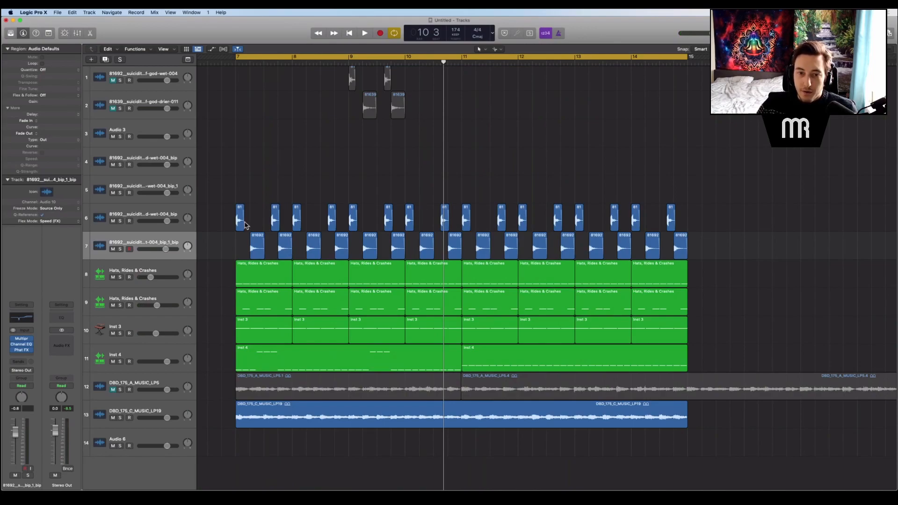
Step: Solo kick tracks 6 and 7, hi-hat tracks 8 and 9, and Inst 3 track 10
scroll(218, 308, "down", 2)
scroll(218, 313, "up", 2)
scroll(213, 318, "down", 1)
scroll(213, 318, "up", 2)
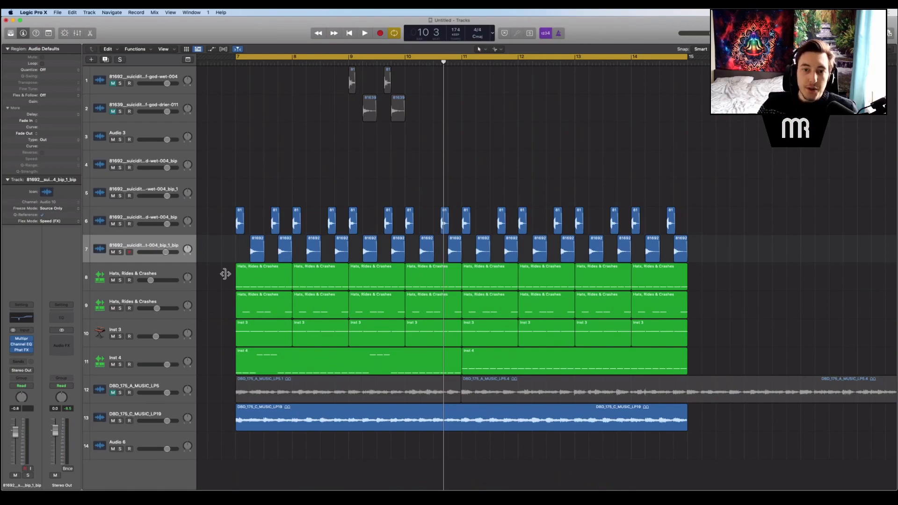
left_click(120, 224)
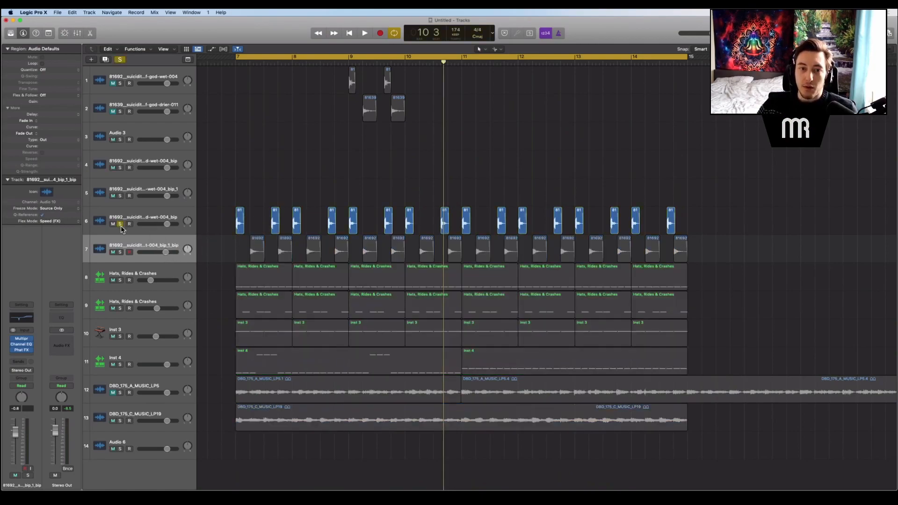
left_click(120, 252)
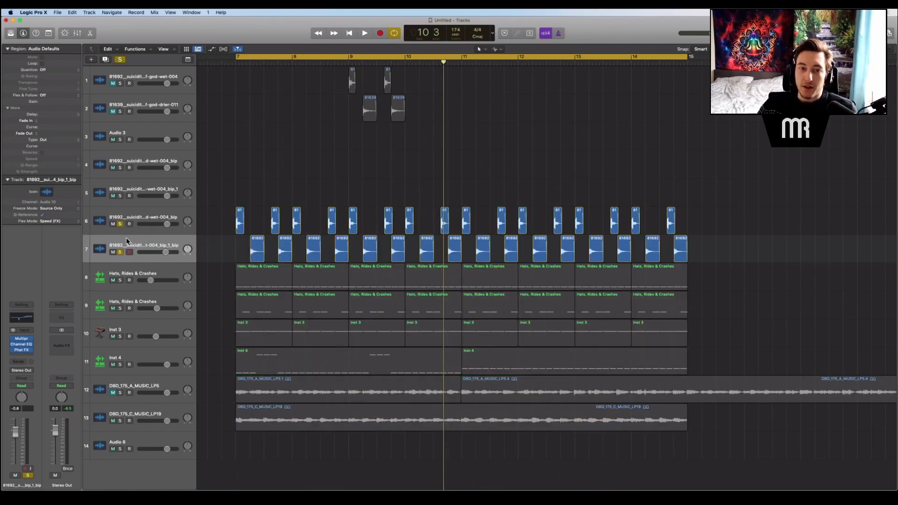
left_click(120, 280)
left_click(120, 308)
left_click(117, 330)
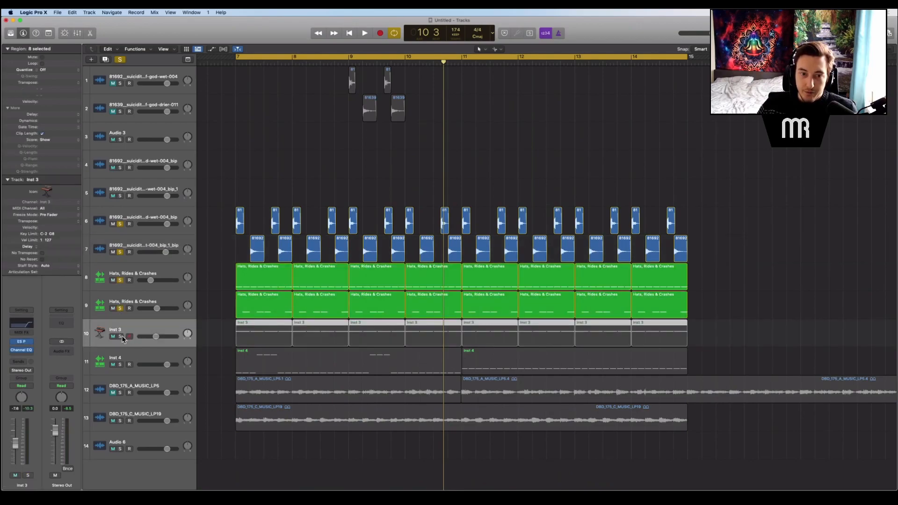
left_click(120, 337)
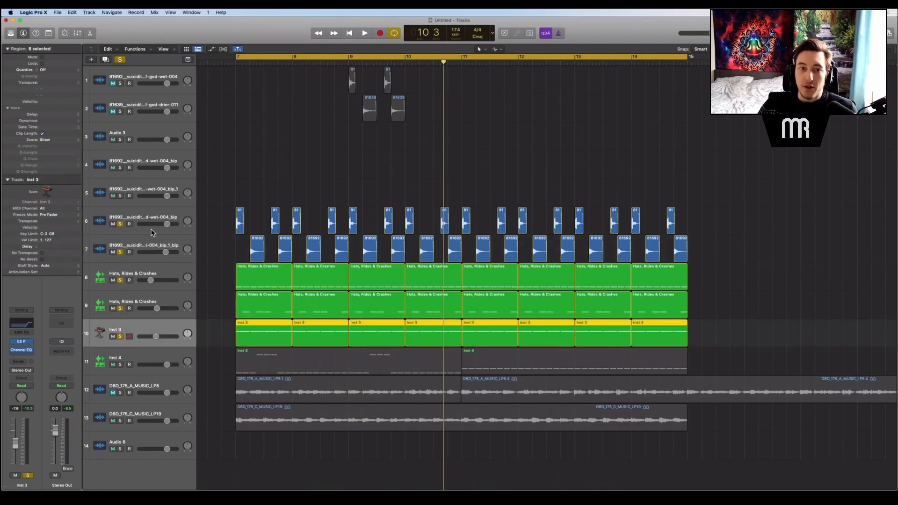
Step: Unsolo hi-hat track 8 and listen to the kicks with hi-hat track 9 and Inst 3
left_click(157, 208)
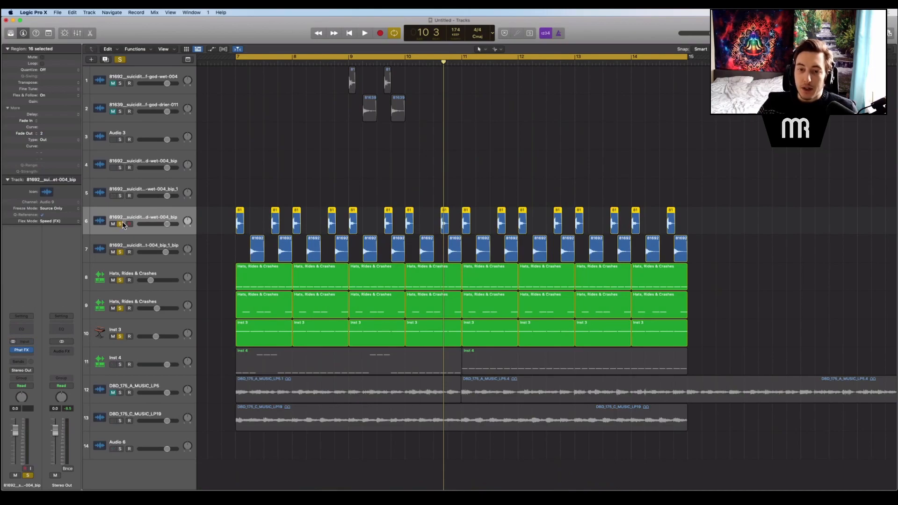
left_click(121, 280)
key("space")
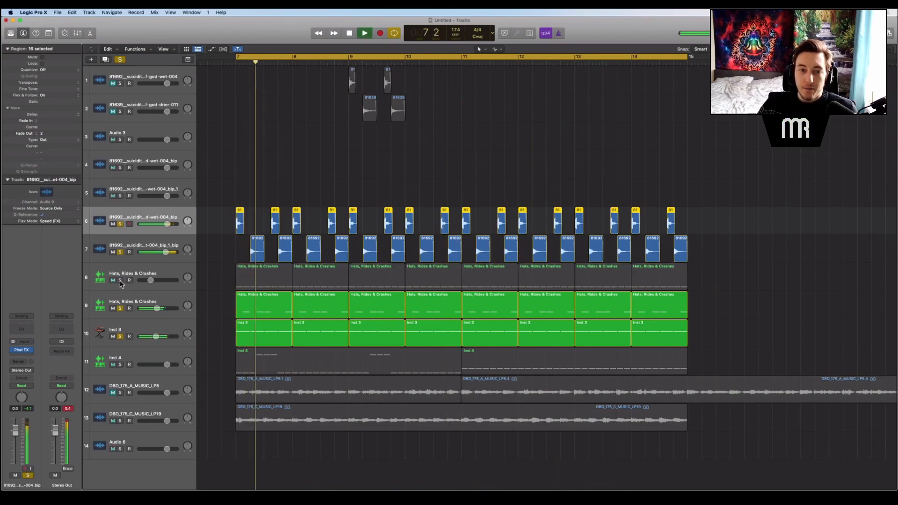
Step: Solo hi-hat track 8 again, unsolo hi-hat track 9, and listen to the combination
left_click(120, 280)
left_click(121, 304)
key("space")
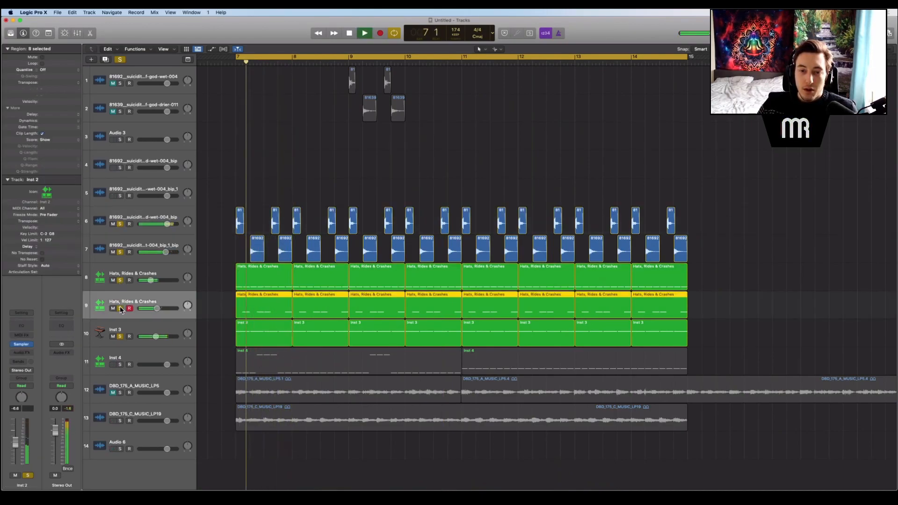
key("space")
left_click(120, 308)
key("space")
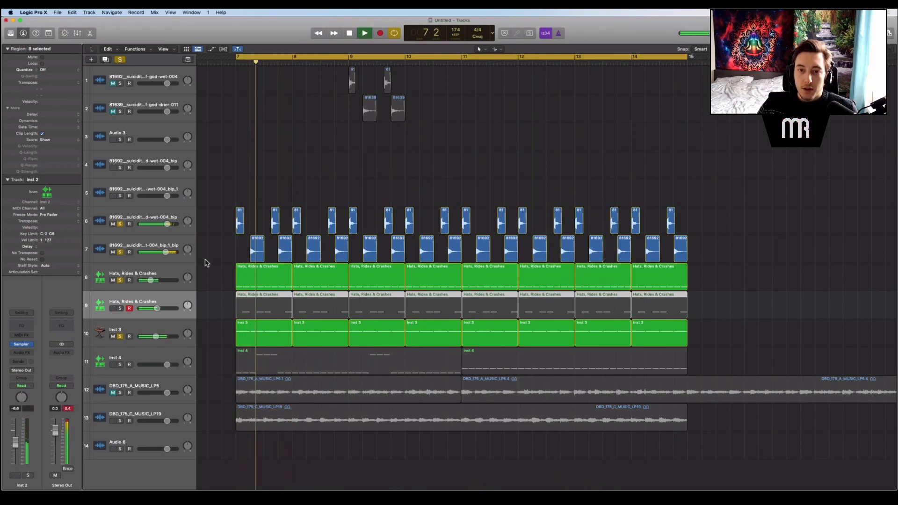
Step: Add one software instrument track with an empty channel strip below kick track 6, and solo it
left_click(158, 217)
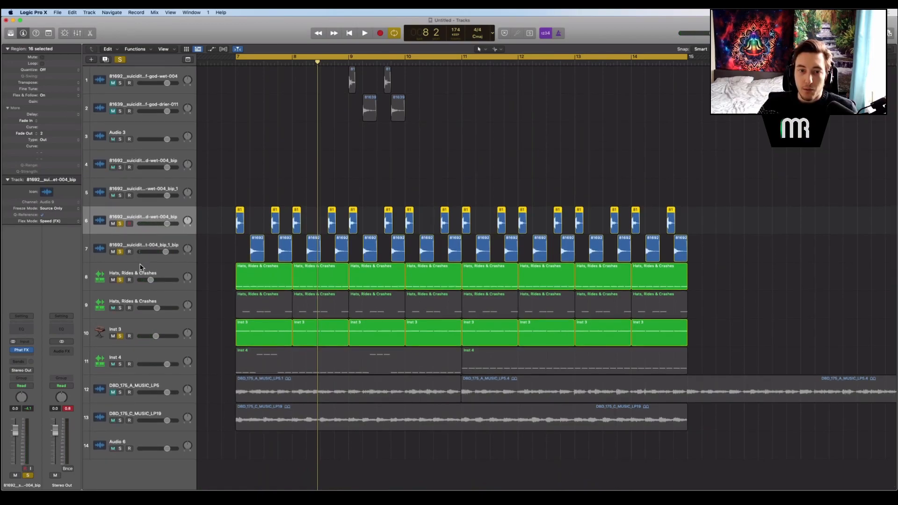
scroll(141, 223, "left", 1)
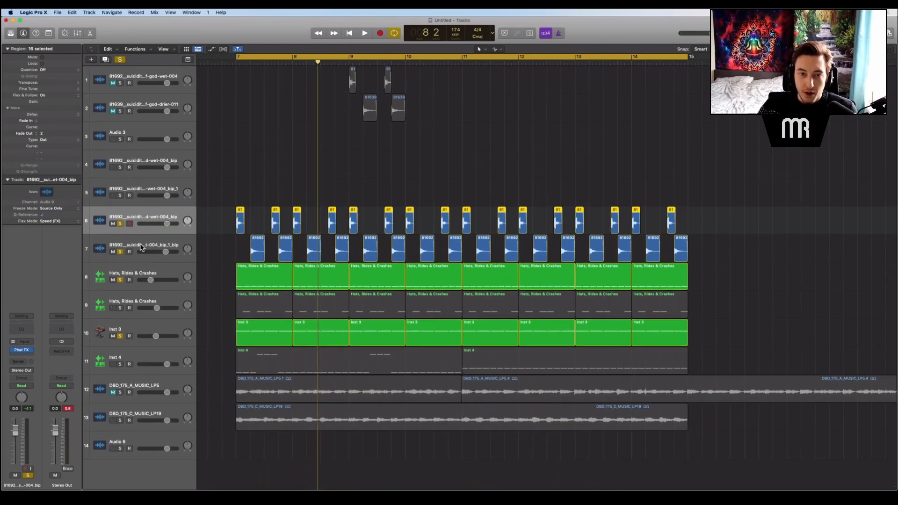
left_click(91, 59)
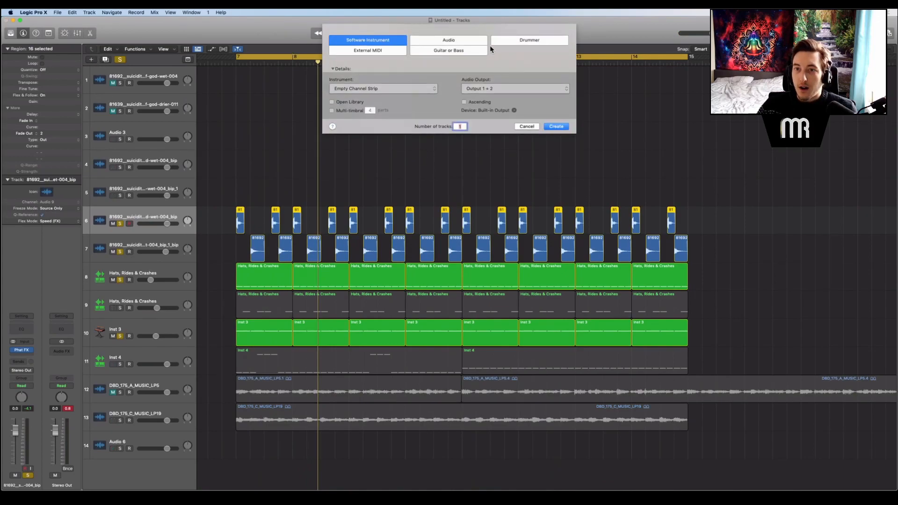
left_click(556, 126)
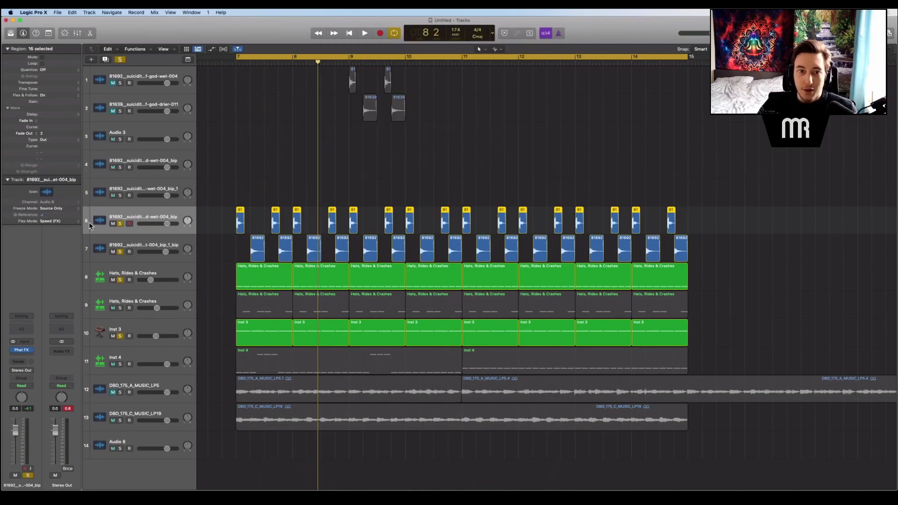
left_click(120, 251)
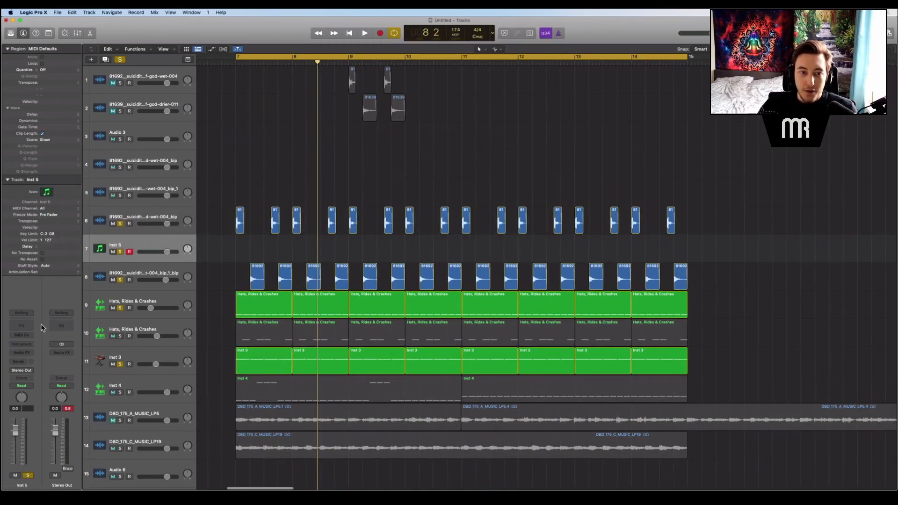
Step: Load Sampler on the new instrument track with the KICKS1 preset, and close the plug-in window
left_click(22, 345)
mouse_move(49, 365)
left_click(100, 369)
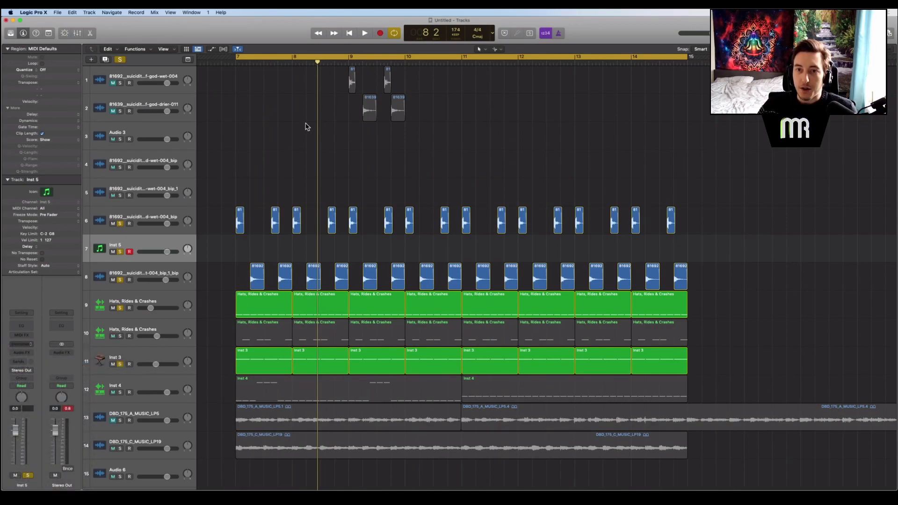
left_click(347, 112)
left_click(352, 337)
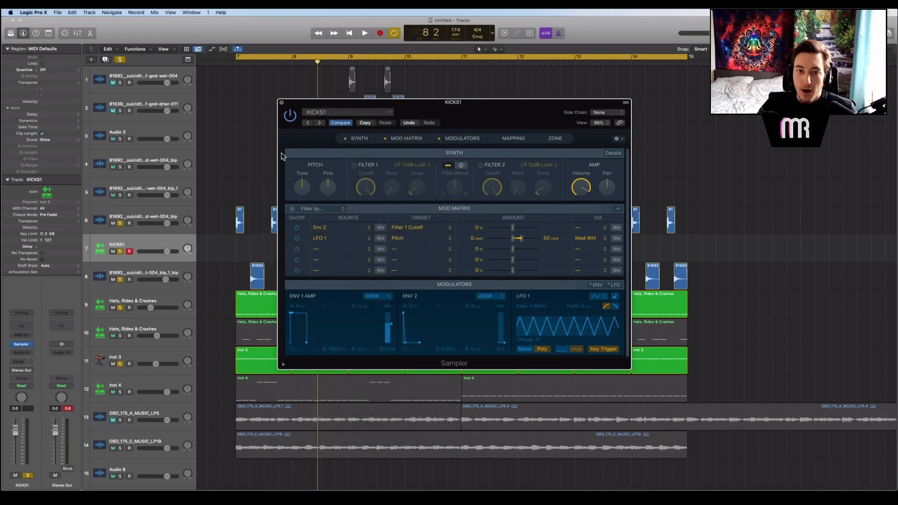
key("super+w")
Step: Create a KICKS1 region at bar 7 with two C-2 kick notes, on 7 1 and 7 3 3, and loop the region
right_click(247, 243)
left_click(248, 243)
double_click(246, 245)
scroll(287, 452, "down", 10)
left_click(262, 487)
left_click_drag(262, 487, 308, 488)
left_click(305, 254)
left_click(267, 255)
key("l")
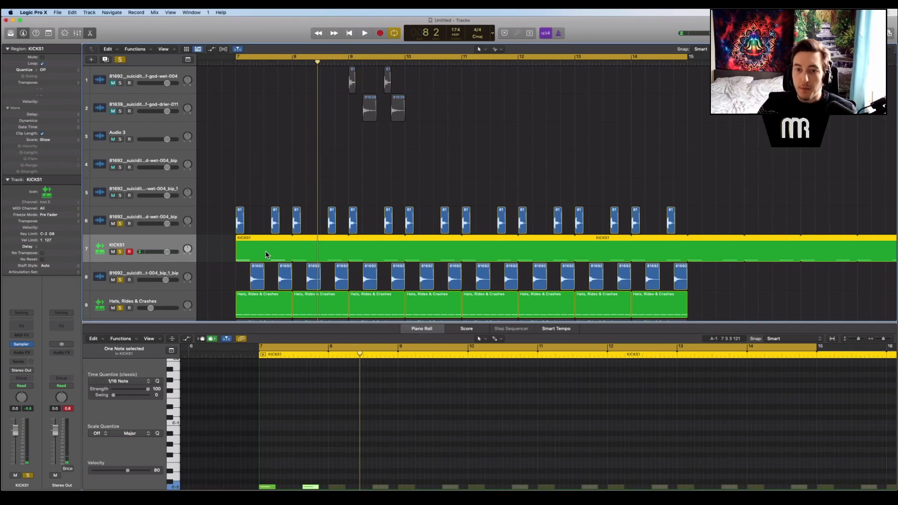
Step: Unsolo kick track 6 and transpose both KICKS1 notes up to G#-2 while listening to playback
left_click(120, 223)
key("space")
left_click(303, 443)
key("super+a")
key("alt+Up")
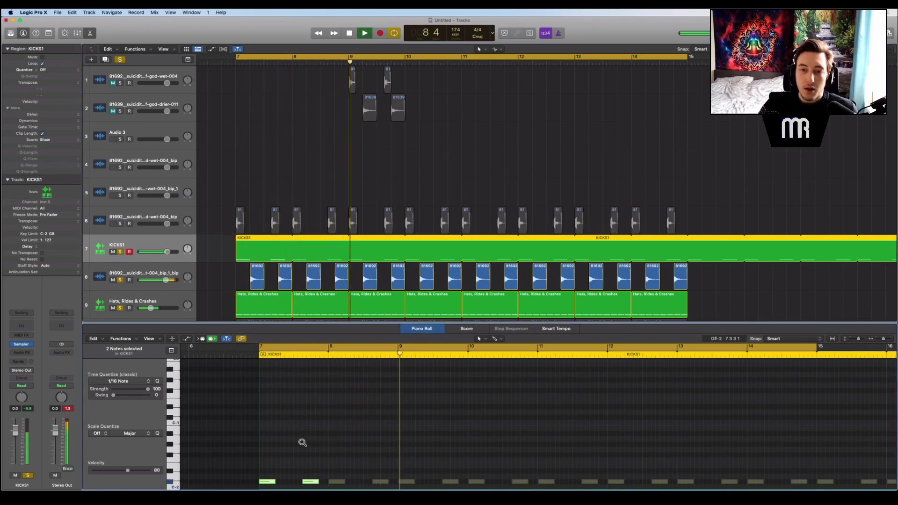
key("alt+Up")
key("alt+Up")
key("alt+Up")
key("alt+Up")
key("alt+Up")
key("alt+Up")
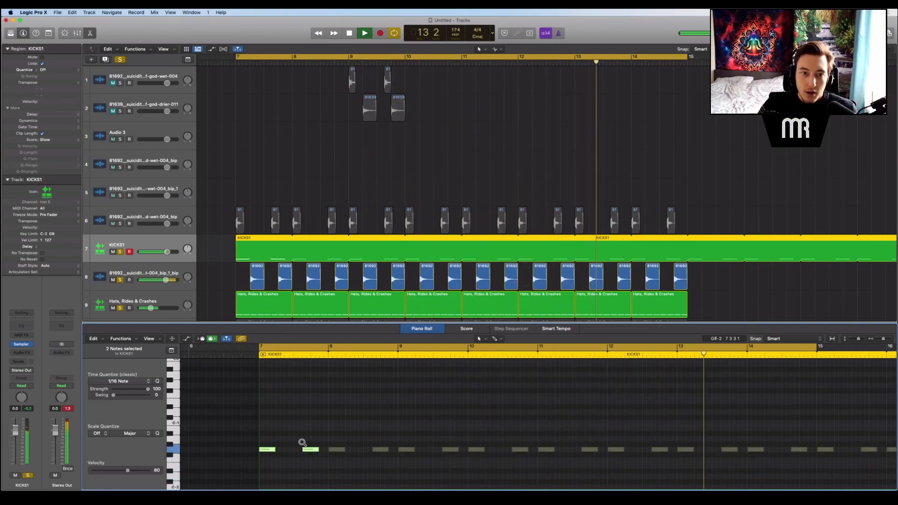
key("alt+Up")
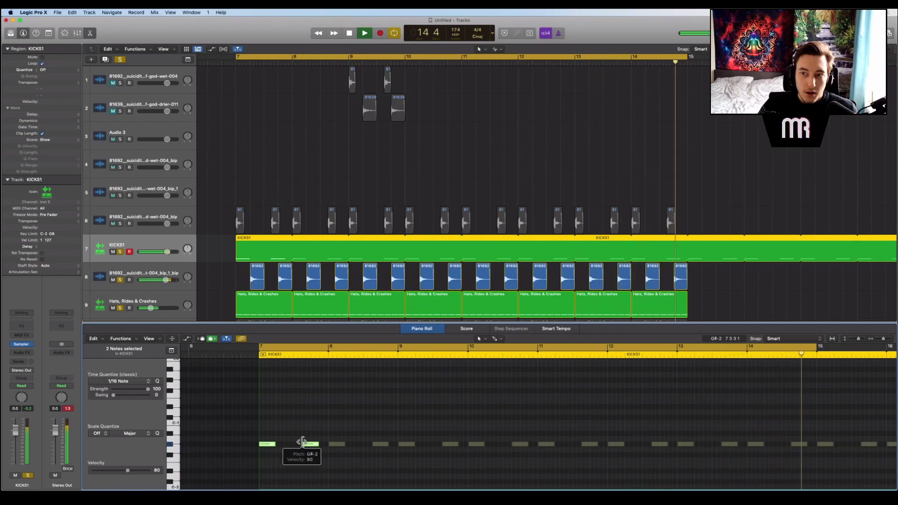
key("space")
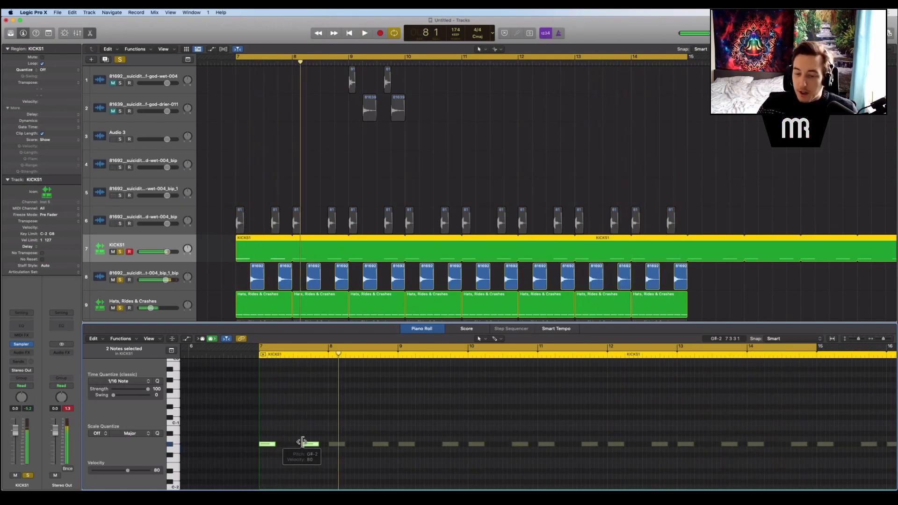
Step: Close the Piano Roll, clear all solos, mute kick track 6, and listen to the full mix with KICKS1
key("p")
key("space")
left_click(120, 60)
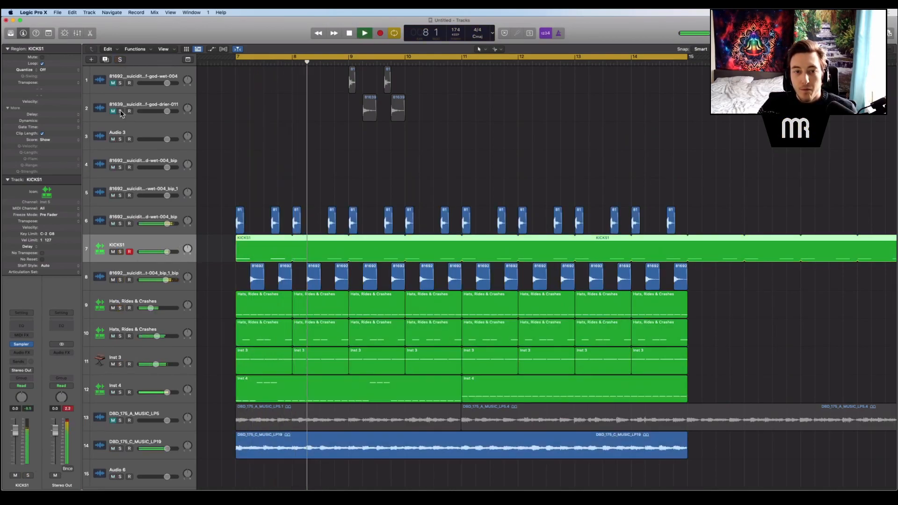
left_click(113, 224)
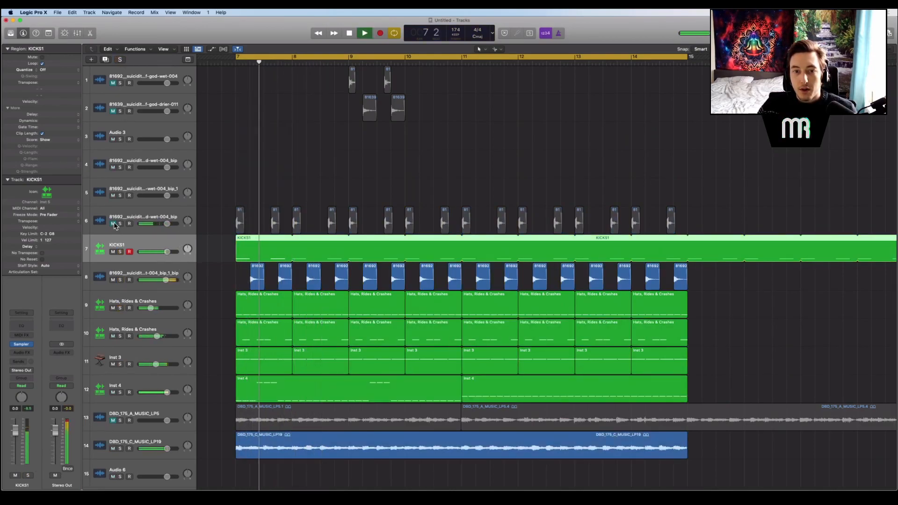
left_click(216, 190)
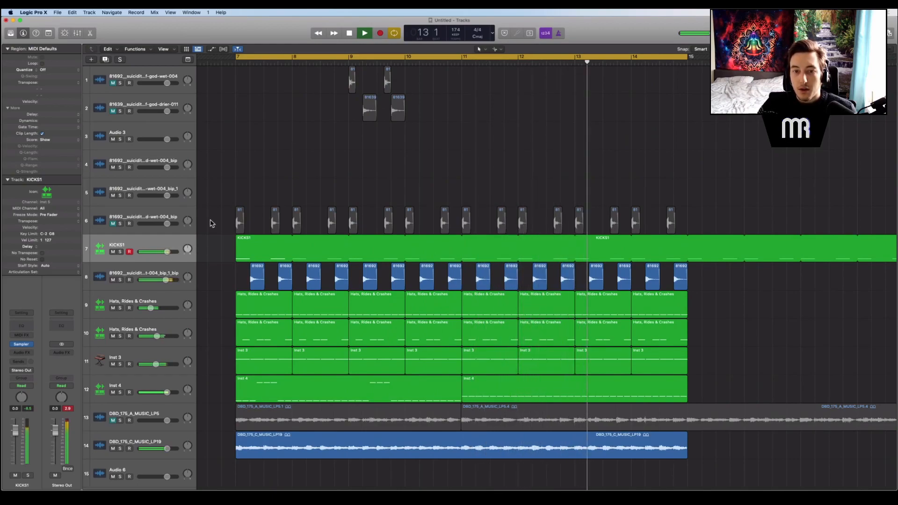
Step: Mute hi-hat track 10 and move it up to track position 5
key("space")
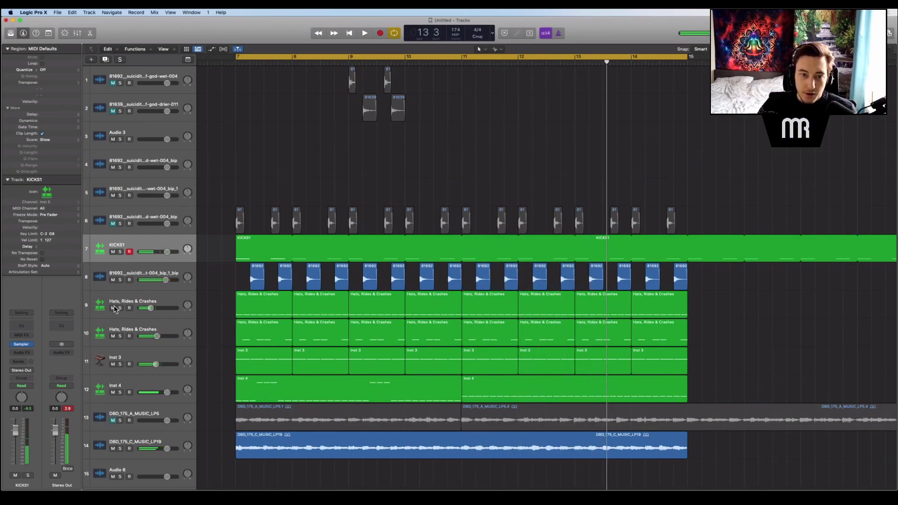
left_click(113, 336)
key("space")
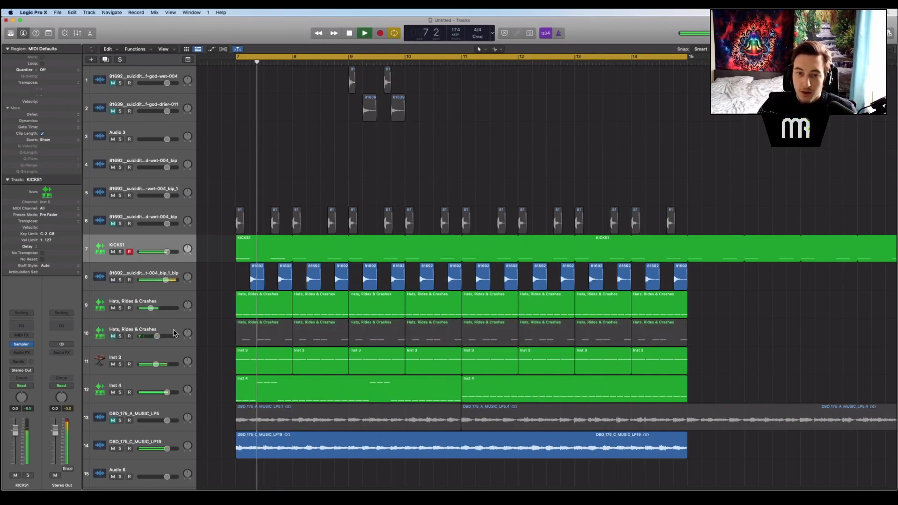
left_click(139, 330)
left_click_drag(138, 330, 139, 193)
Step: Mute the remaining hi-hat track 10 and Inst 3, and listen to the pattern without them
key("space")
left_click(113, 365)
left_click(112, 365)
left_click(113, 337)
key("space")
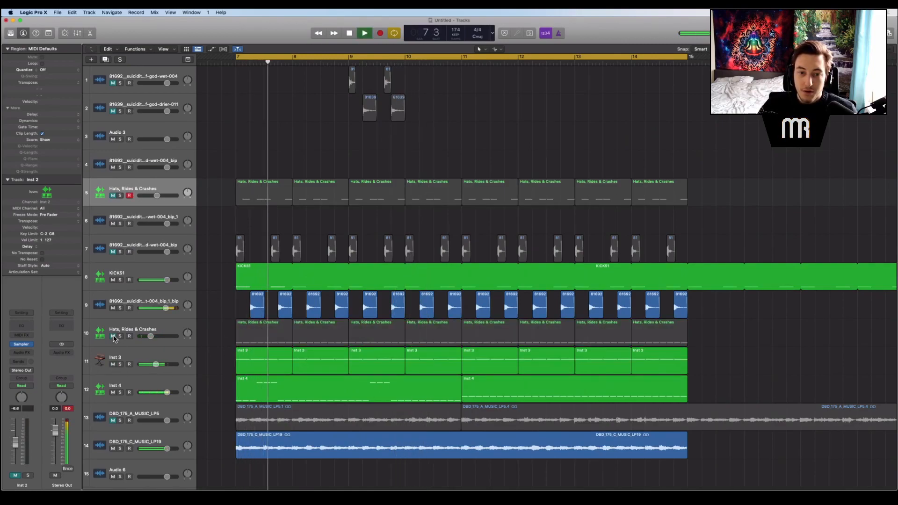
left_click(113, 365)
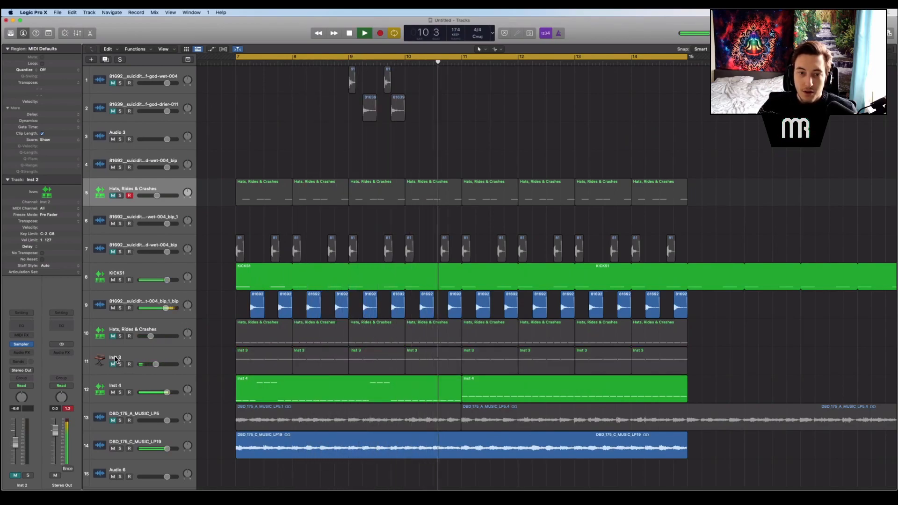
Step: Unmute hi-hat track 10 and Inst 3, set their volumes to -6.2 dB and -10.2 dB, and listen to the mix
left_click(113, 336)
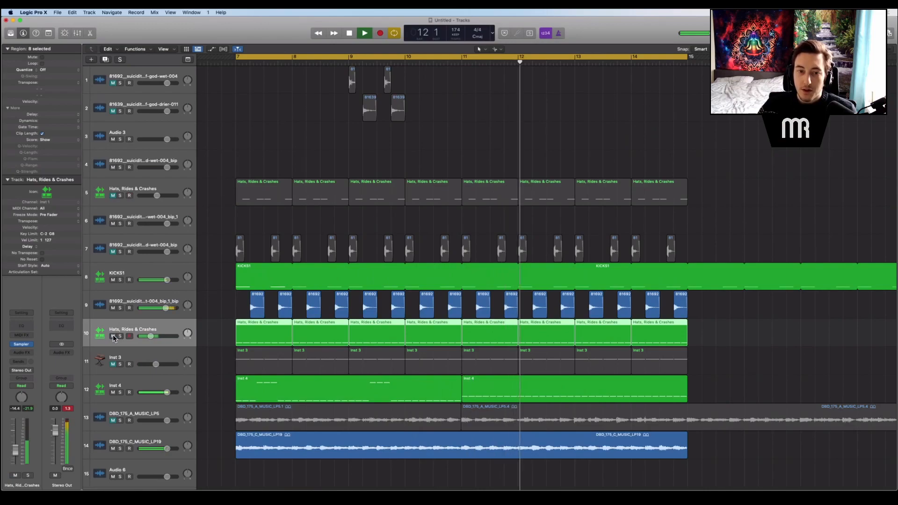
left_click_drag(150, 336, 154, 364)
left_click(113, 364)
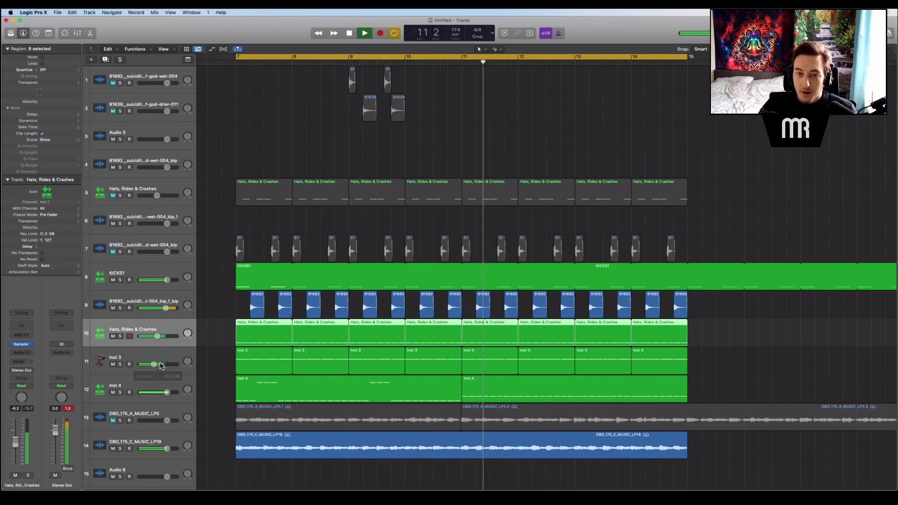
left_click(217, 321)
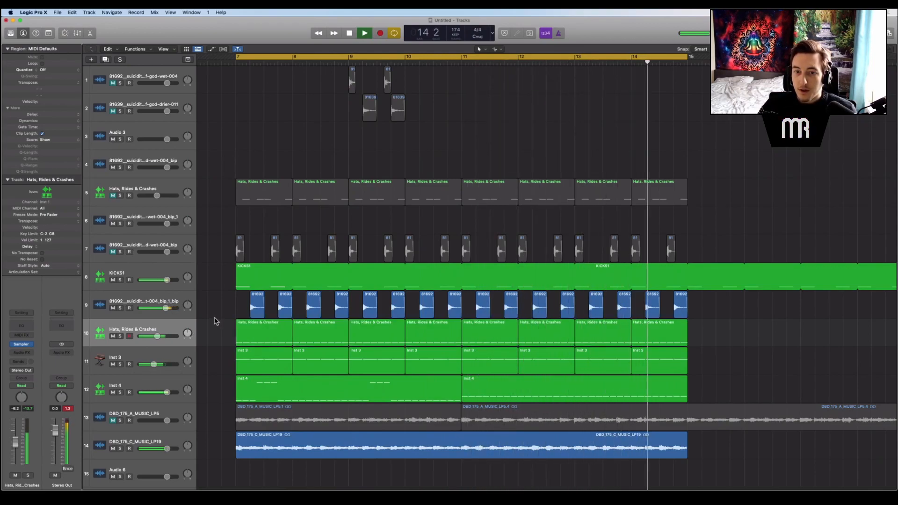
key("space")
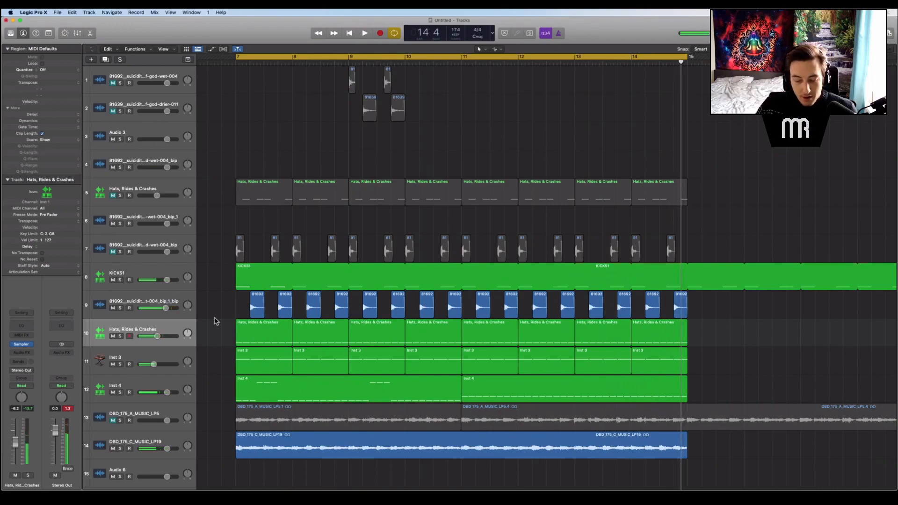
Step: Open the project's save dialog and cancel it, and place the playhead at bar 7
key("super+s")
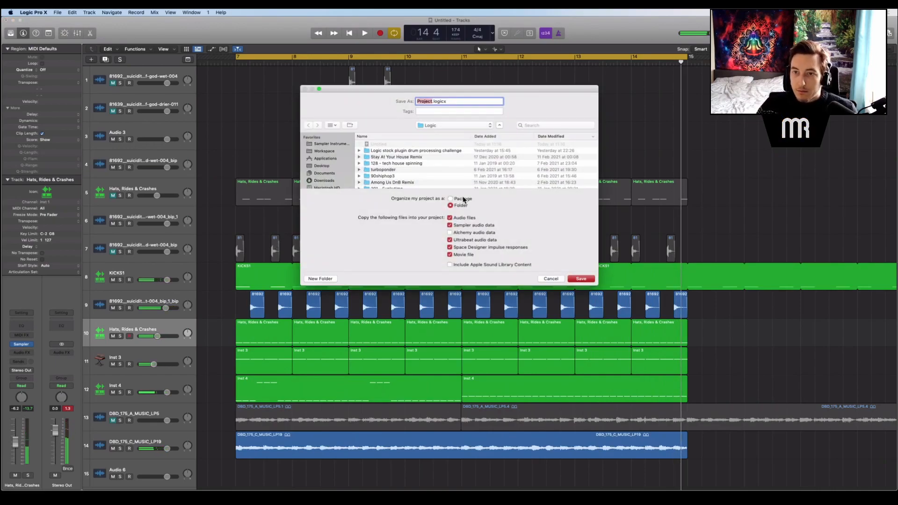
key("Escape")
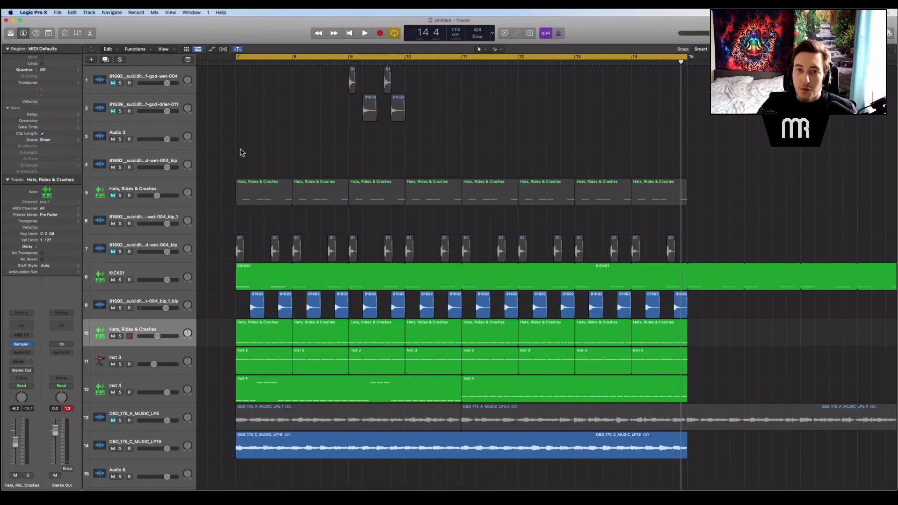
left_click(228, 64)
left_click_drag(228, 65, 236, 64)
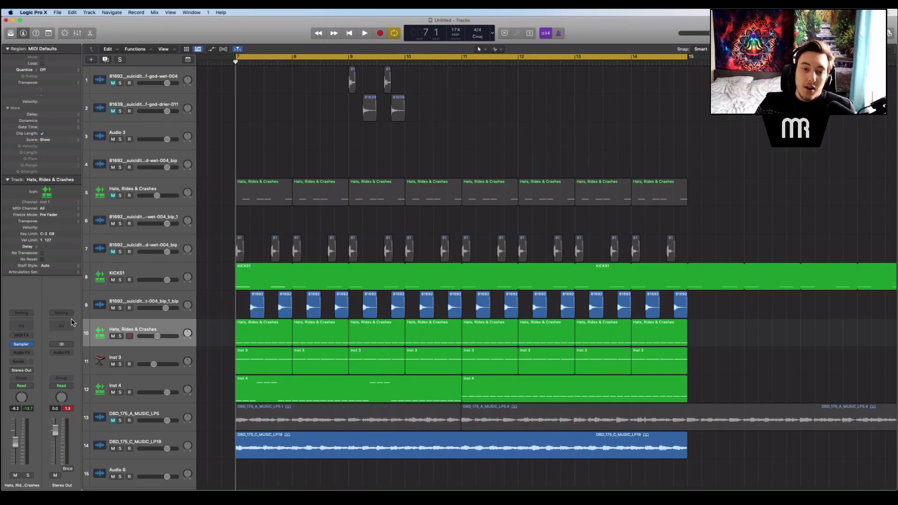
Step: Step through the tracks from the music loops to the kicks, hats and Inst 3, examining each channel strip's plug-ins and levels
key("Down")
key("Down")
key("Down")
key("Down")
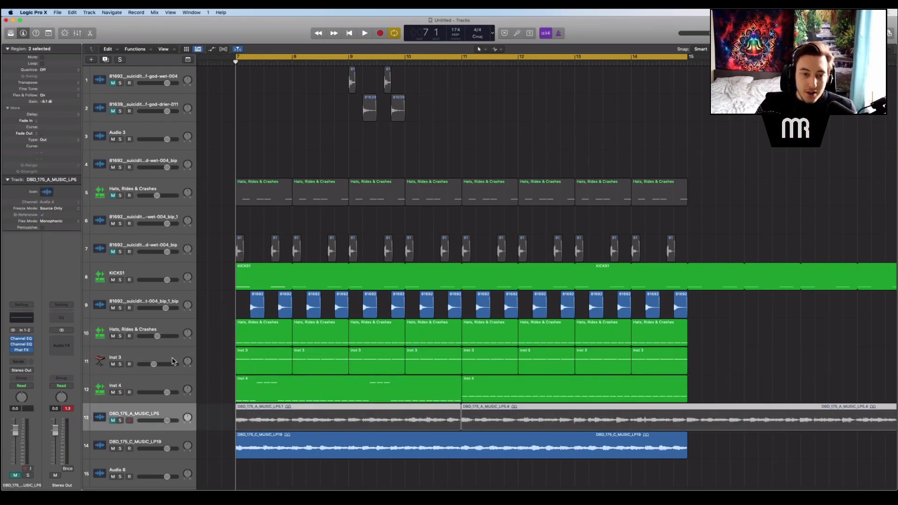
key("Up")
key("Up")
key("Up")
key("Up")
key("Up")
key("Up")
key("Up")
key("Up")
key("Up")
key("Up")
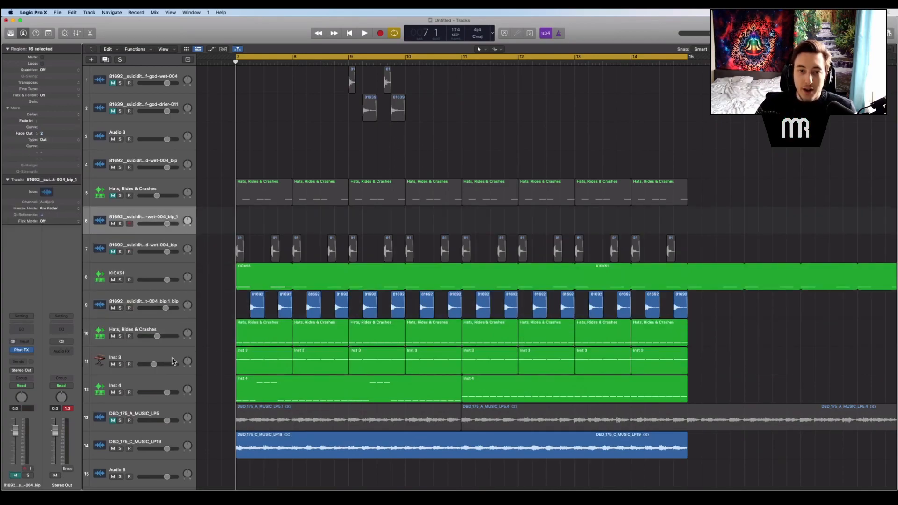
key("Down")
key("Down")
key("Down")
key("Down")
key("Down")
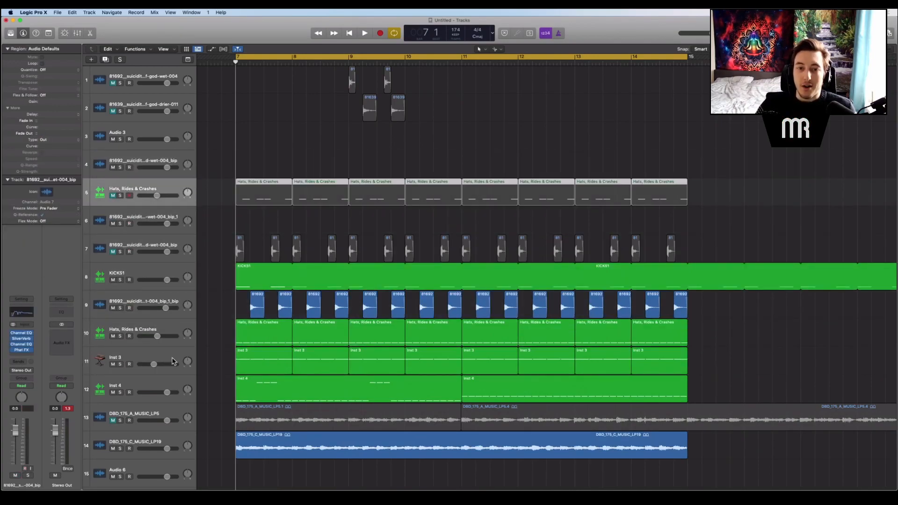
key("Up")
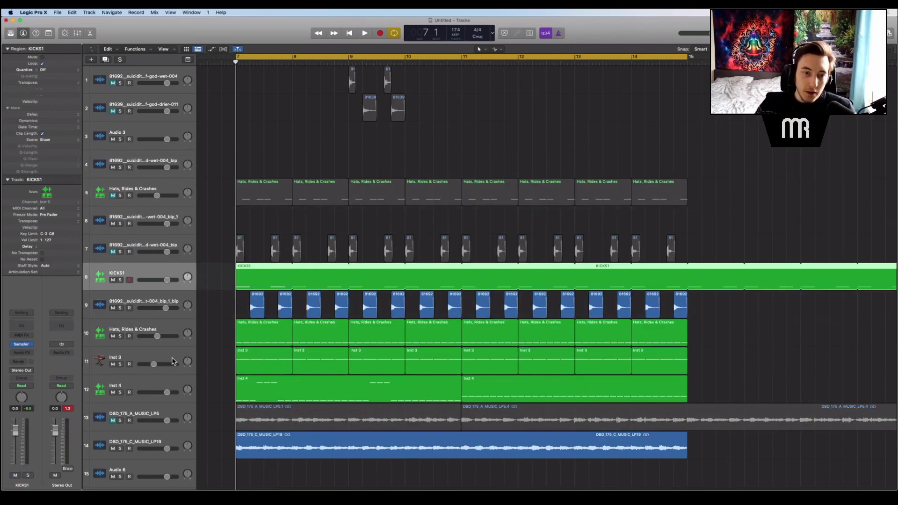
key("Down")
key("Down")
key("Up")
key("Down")
key("Down")
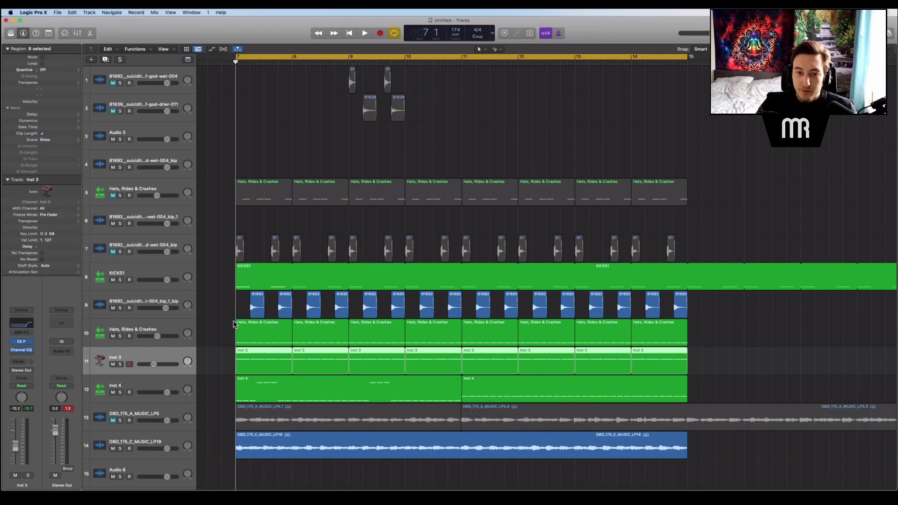
Step: Clear the selection of the Inst 3 regions on track 11
left_click(234, 325)
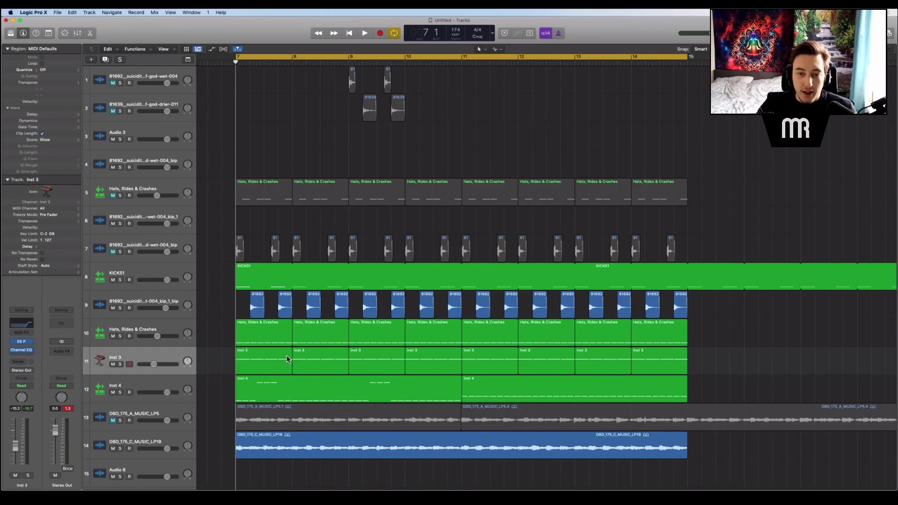
left_click(261, 360)
left_click(230, 361)
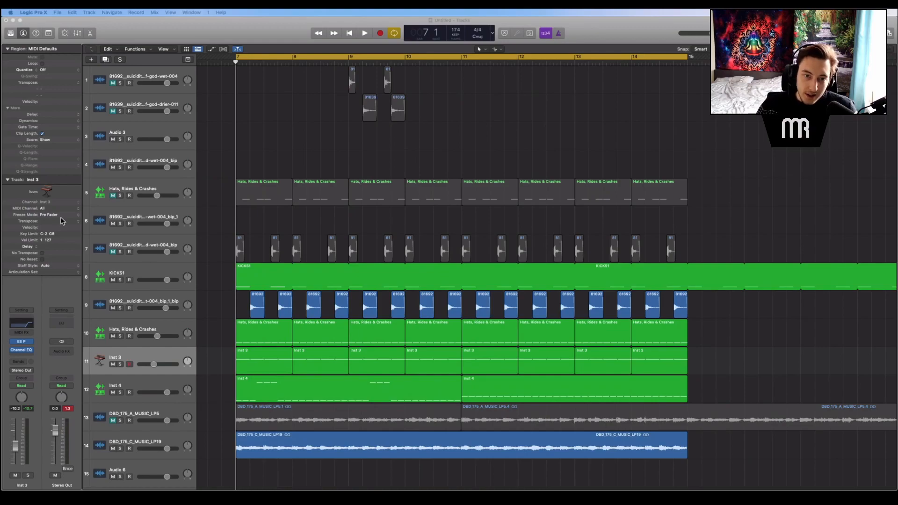
Step: Solo the muted sample track 7, listen to its hits on their own, and return it to its muted, unsoloed state
left_click(120, 252)
key("space")
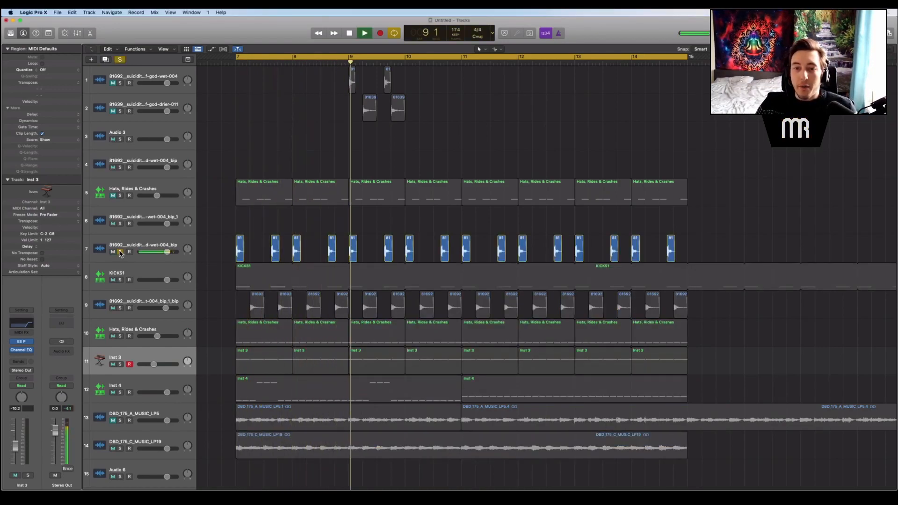
key("space")
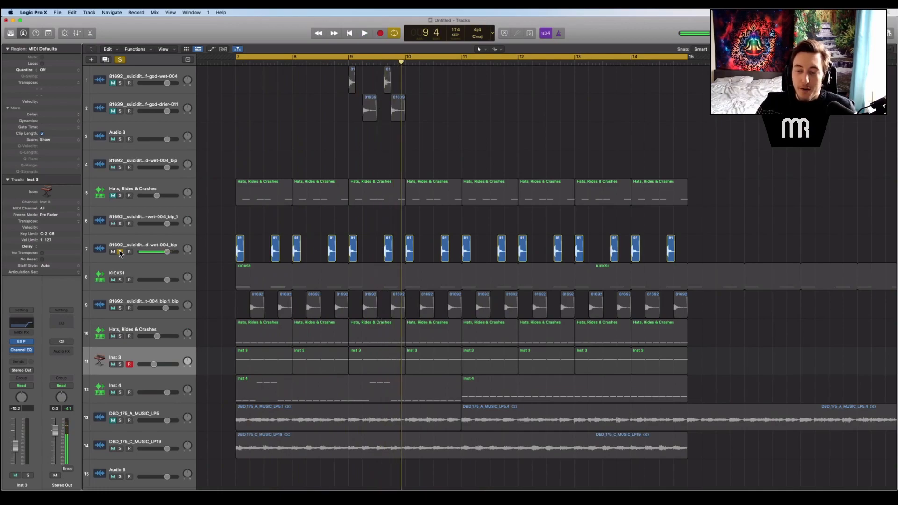
left_click(147, 246)
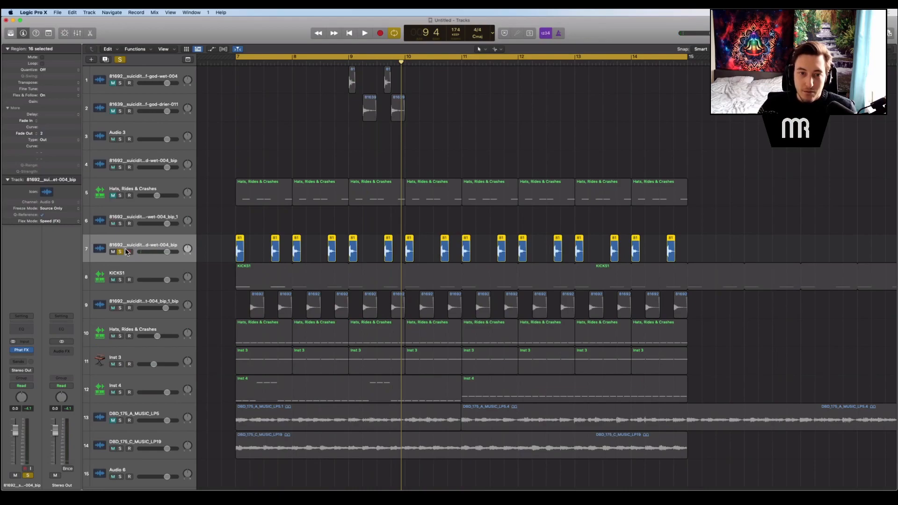
left_click(120, 253)
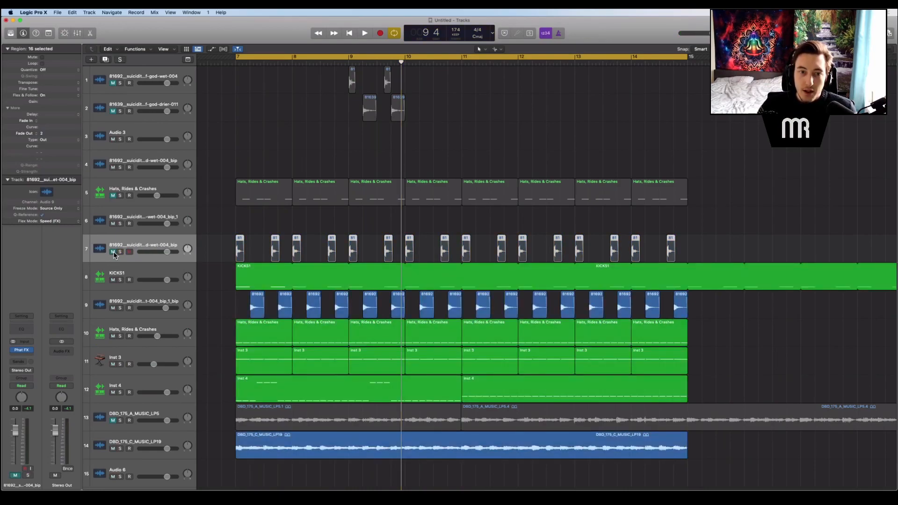
left_click(113, 253)
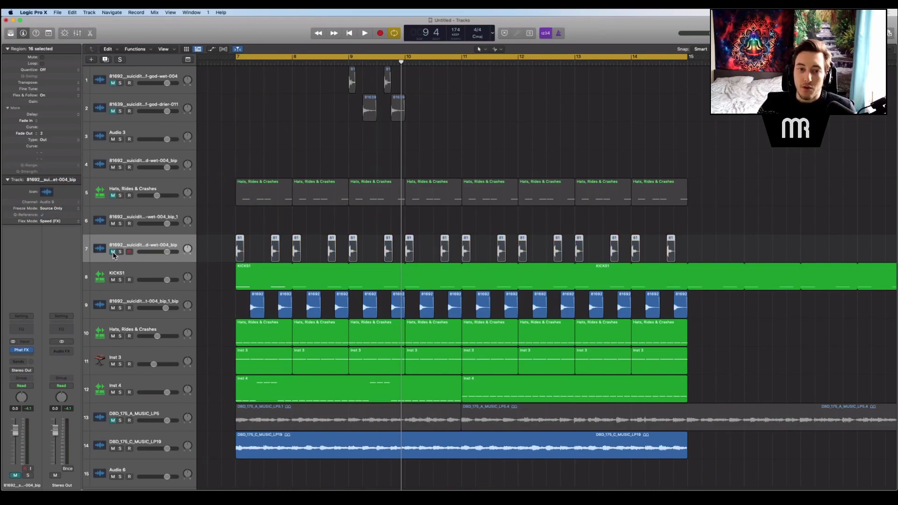
Step: Solo the bounced sample track 9, listen to its hits from bar 7, and switch the solo off
left_click(120, 308)
key("space")
key("space")
key("space")
key("space")
left_click(119, 308)
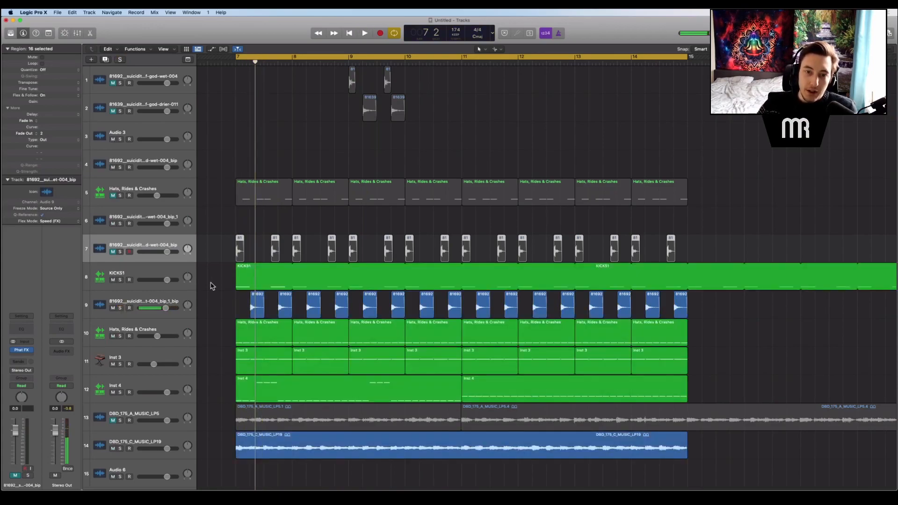